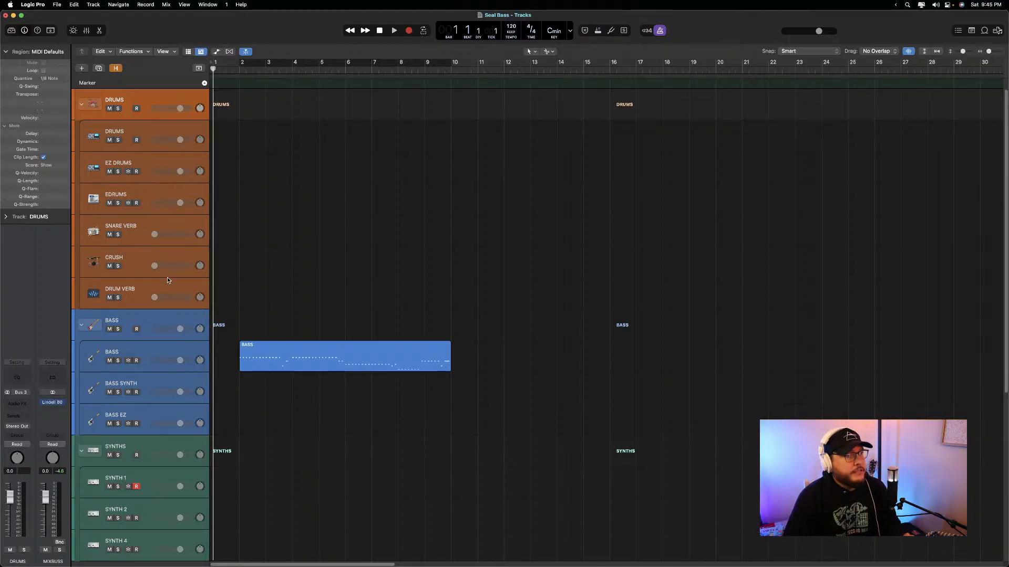
Turn off record enable on the SYNTH 1 track
scroll(198, 357, "down", 5)
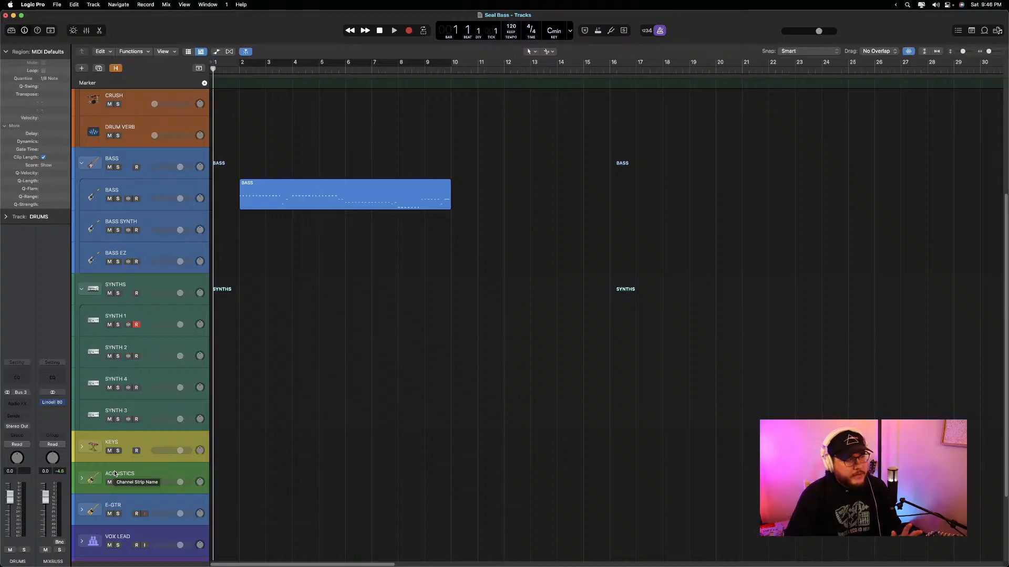
scroll(121, 474, "down", 2)
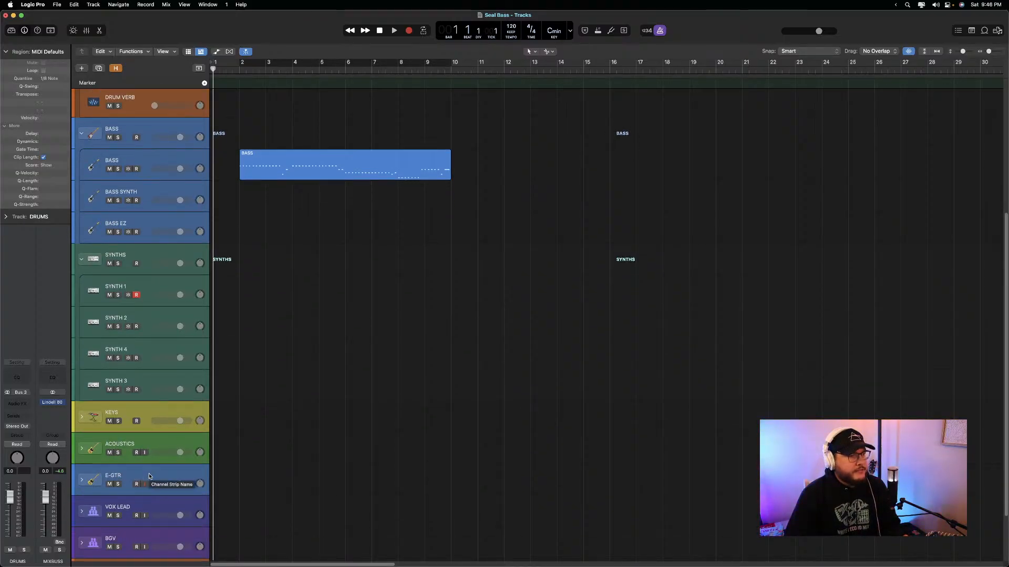
scroll(149, 476, "down", 1)
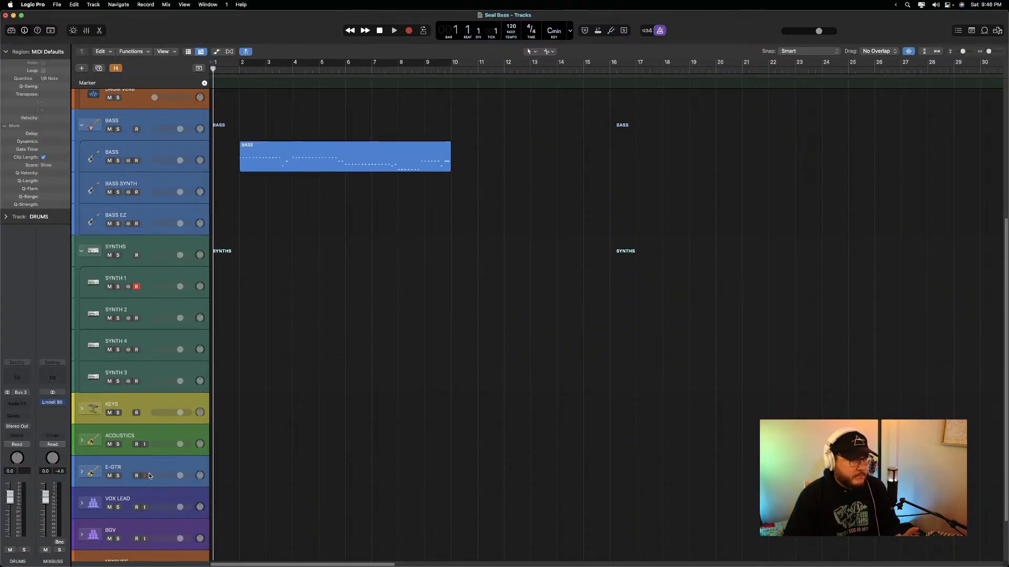
scroll(150, 476, "down", 1)
scroll(149, 475, "down", 3)
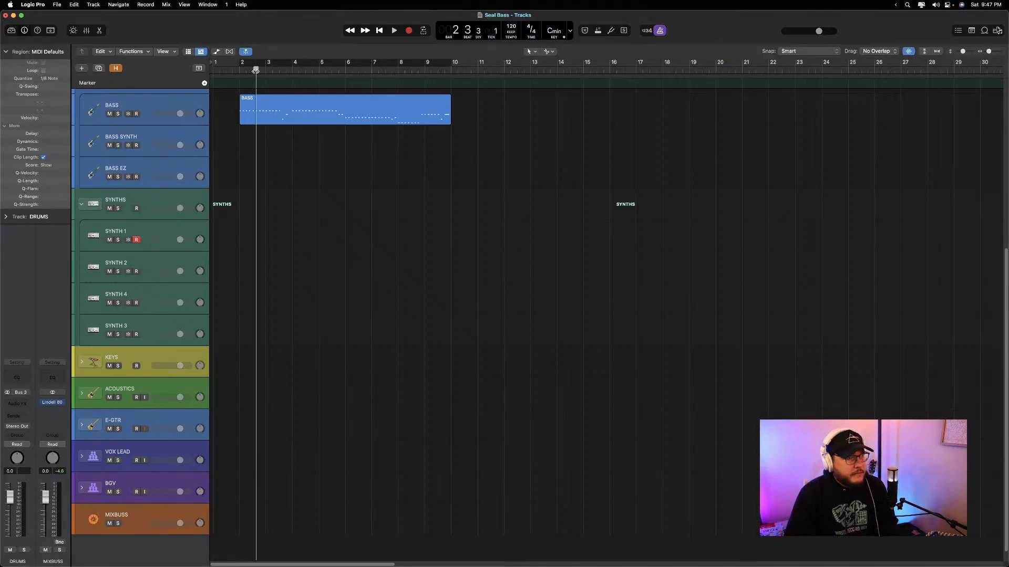
scroll(245, 264, "up", 4)
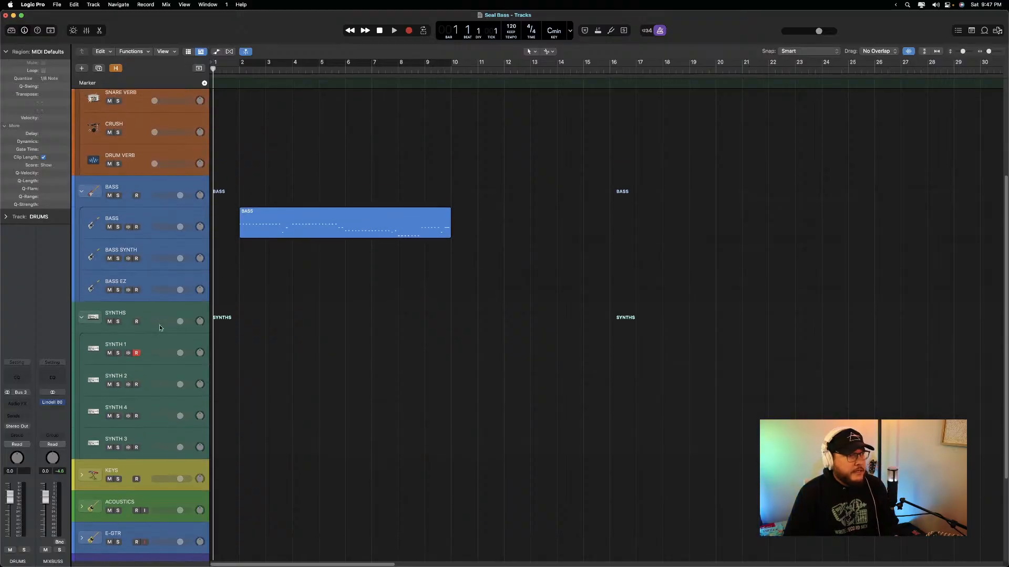
left_click(136, 353)
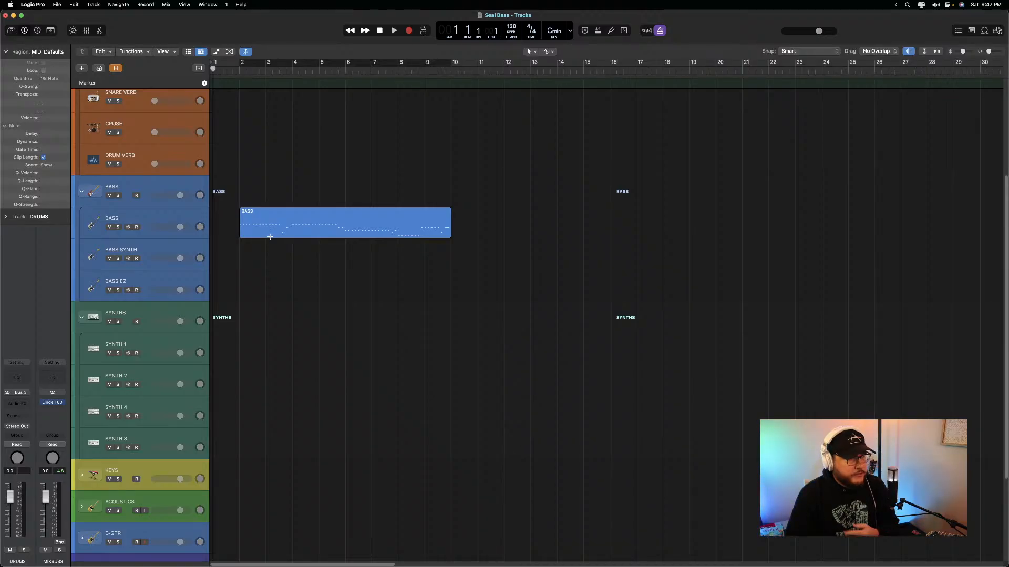
Play the BASS region through from bar 2 to listen to the bass line
left_click(239, 68)
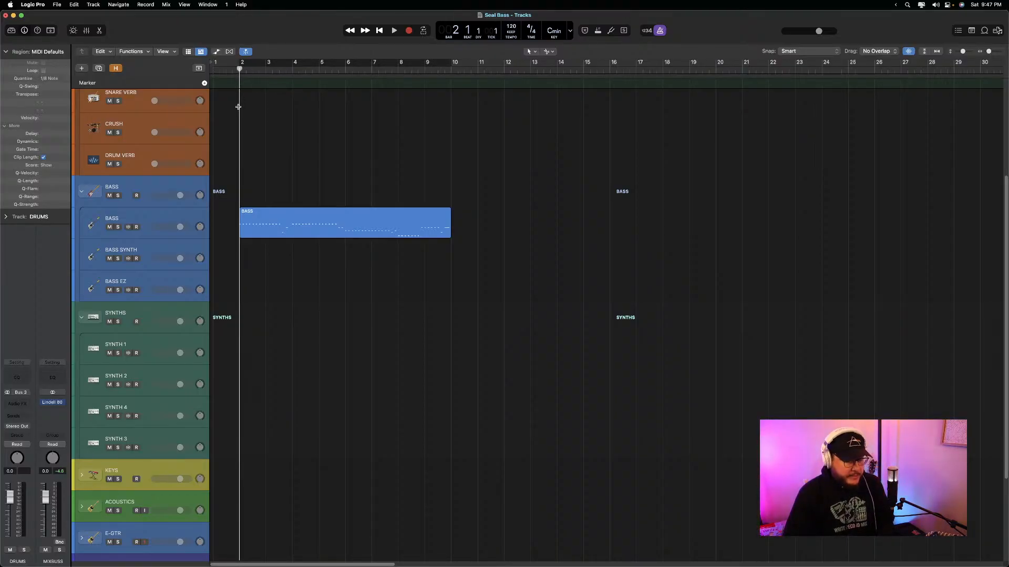
key("space")
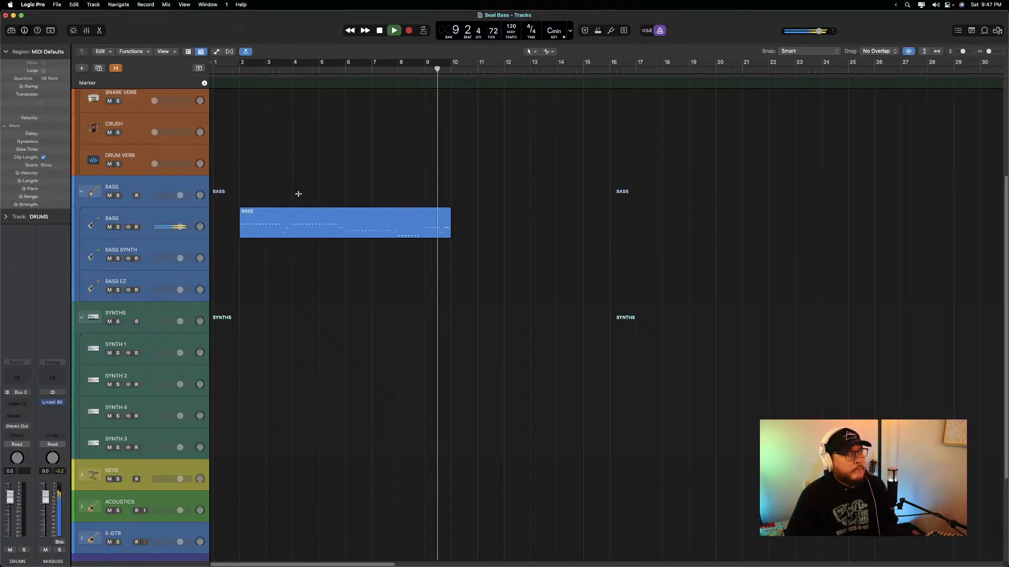
key("space")
Repeat the BASS region once directly after the original and return the playhead to the project start
left_click(322, 213)
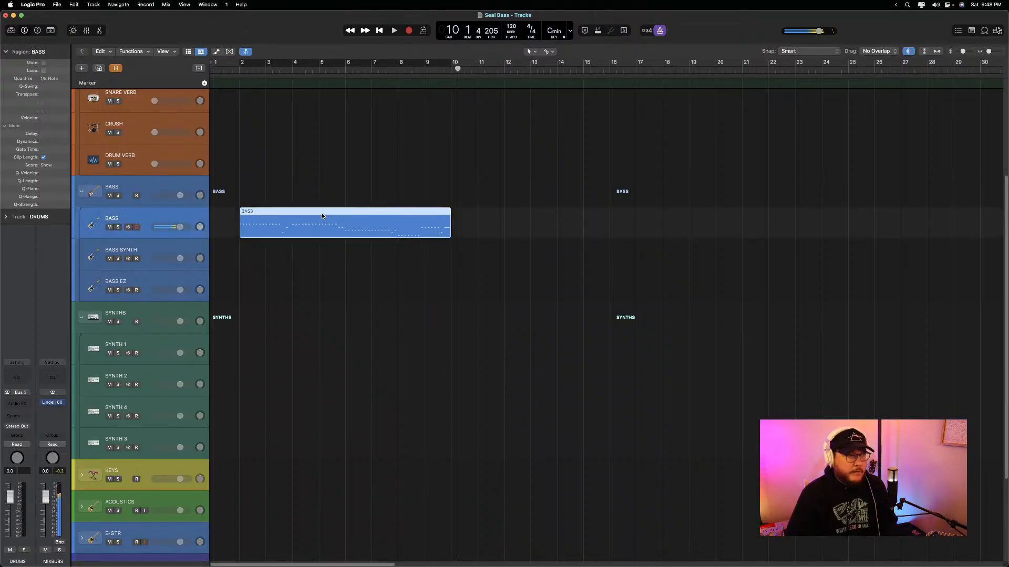
key("super+r")
key("Return")
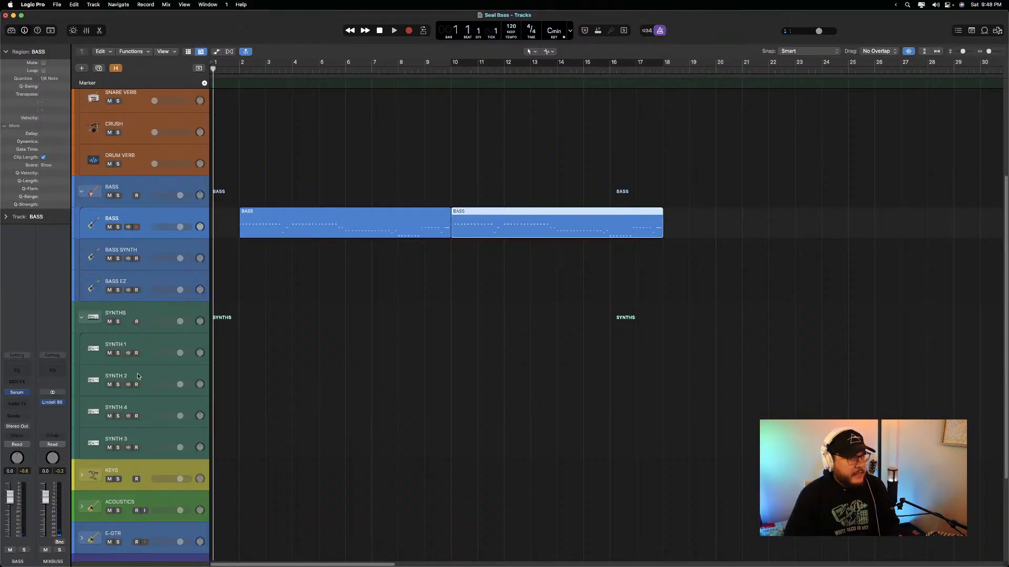
Select the SYNTH 1 track and open its Serum 2 instrument
left_click(144, 345)
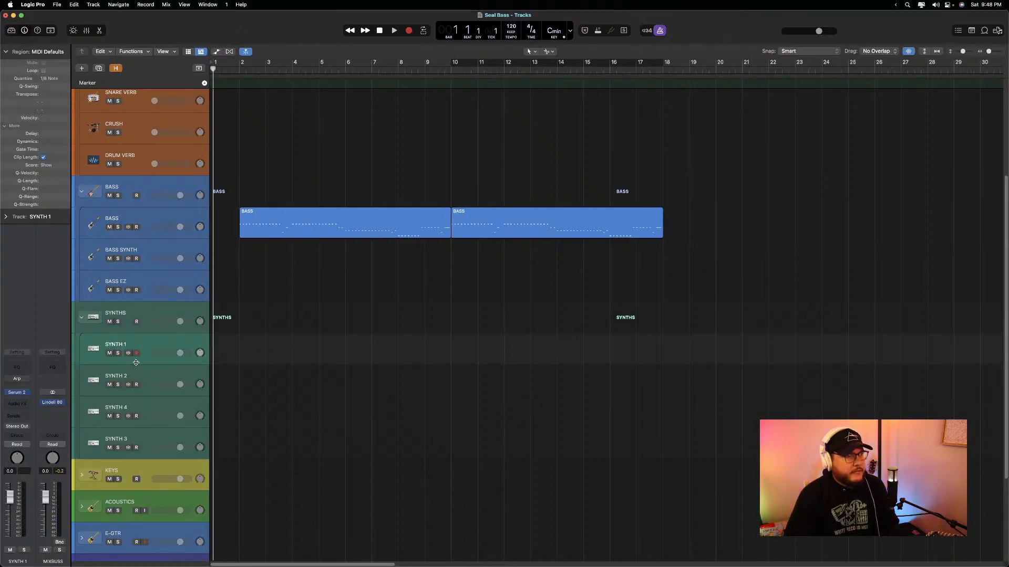
left_click(15, 392)
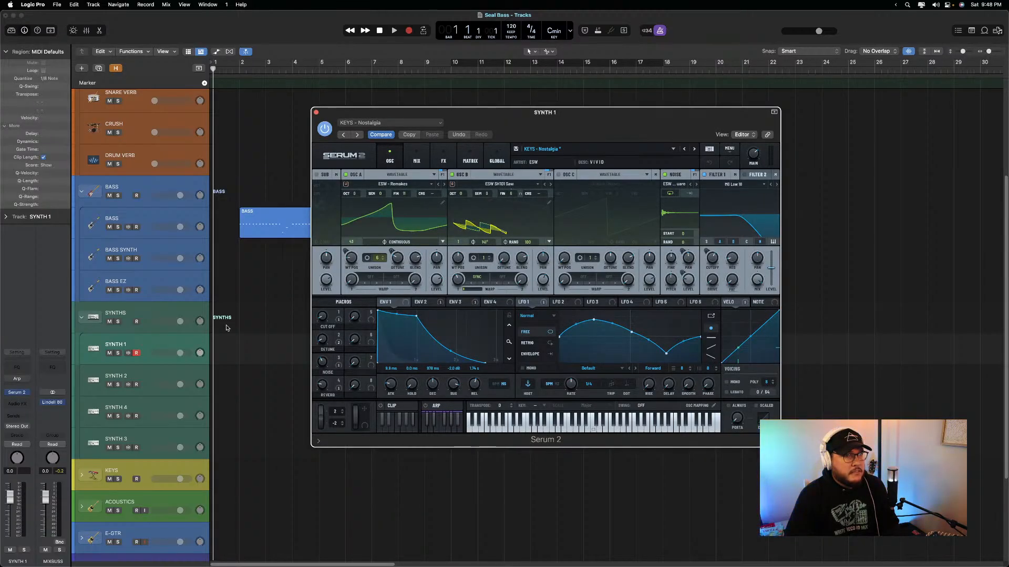
left_click(733, 150)
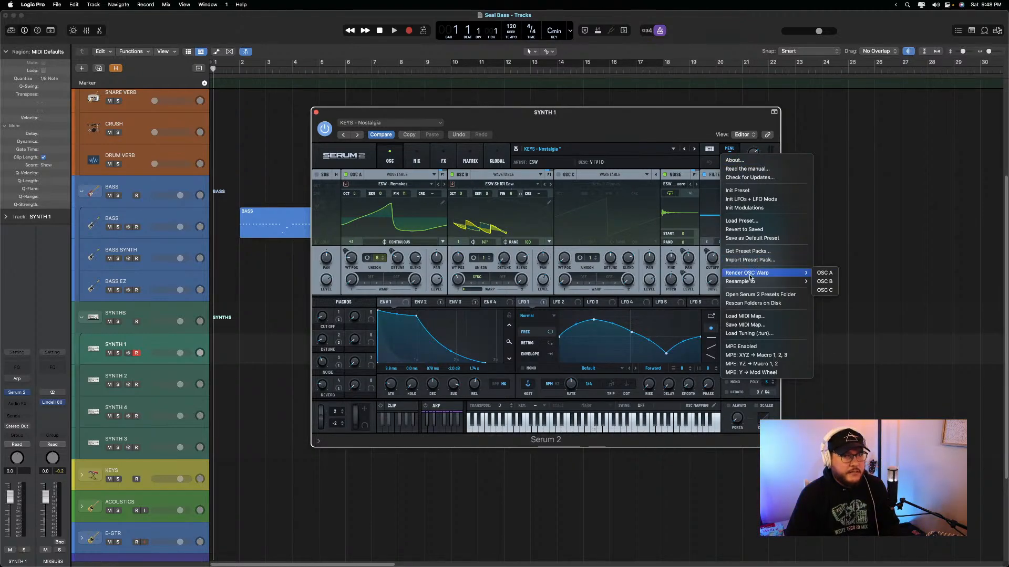
mouse_move(749, 281)
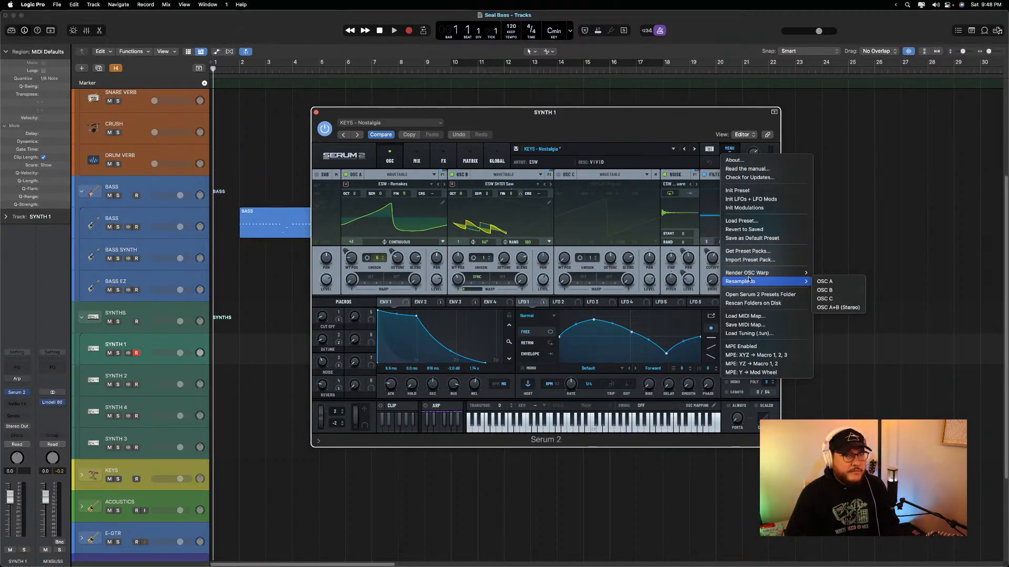
left_click(656, 155)
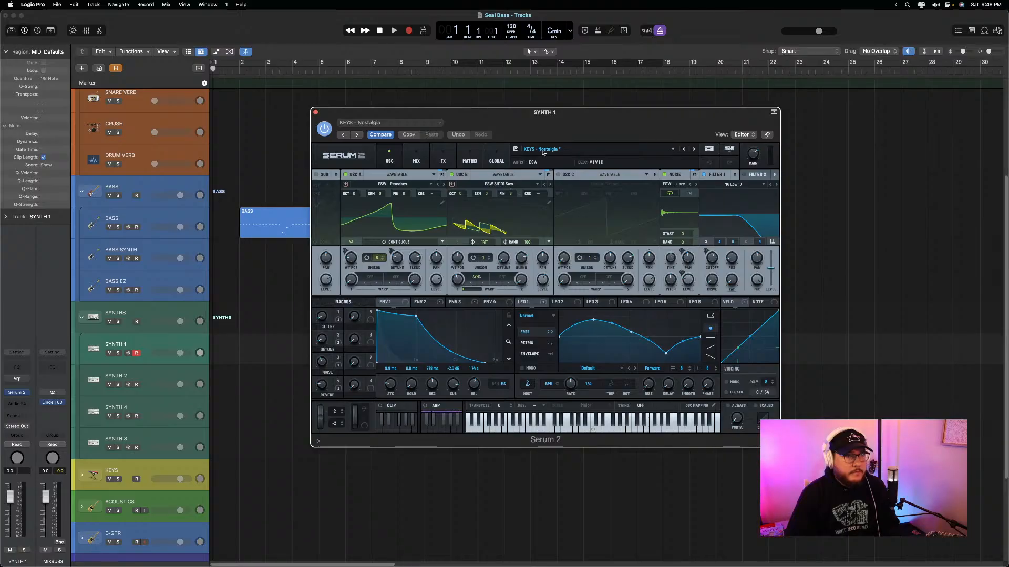
Save the current Serum 2 preset in the User folder as "KEYS - Nostalgia My Tweak"
left_click(516, 150)
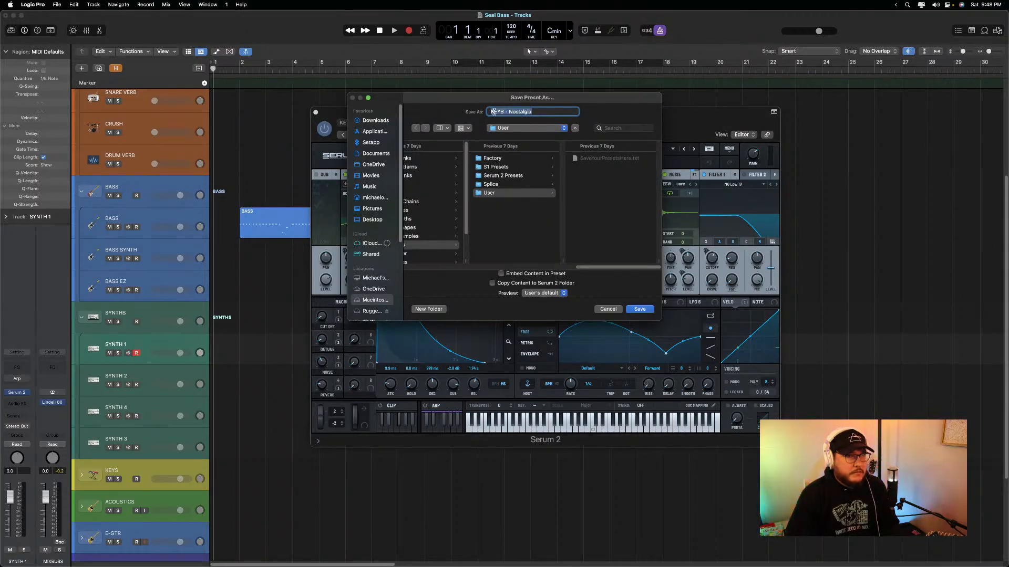
left_click(533, 112)
type("My")
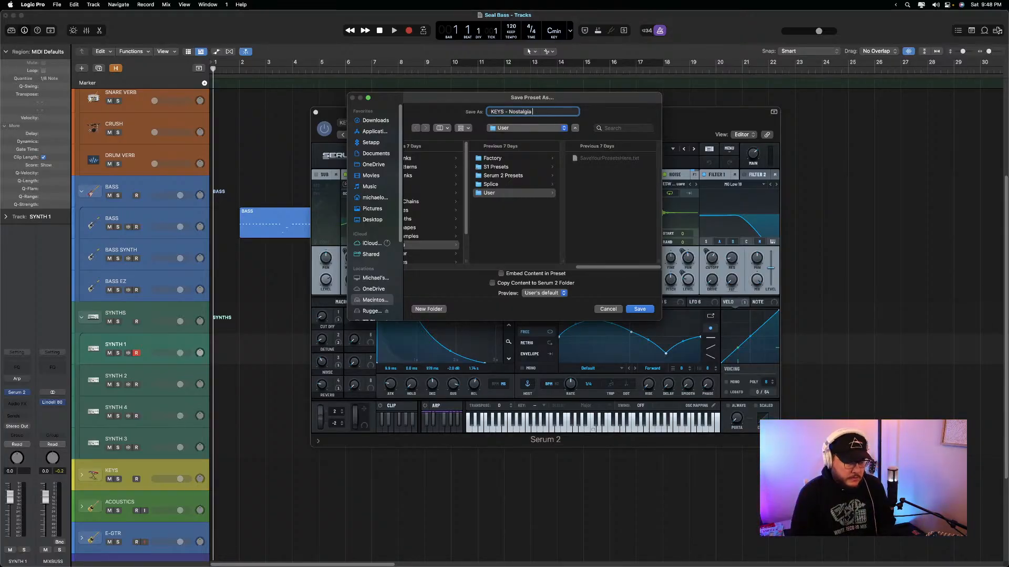
type(" Twe")
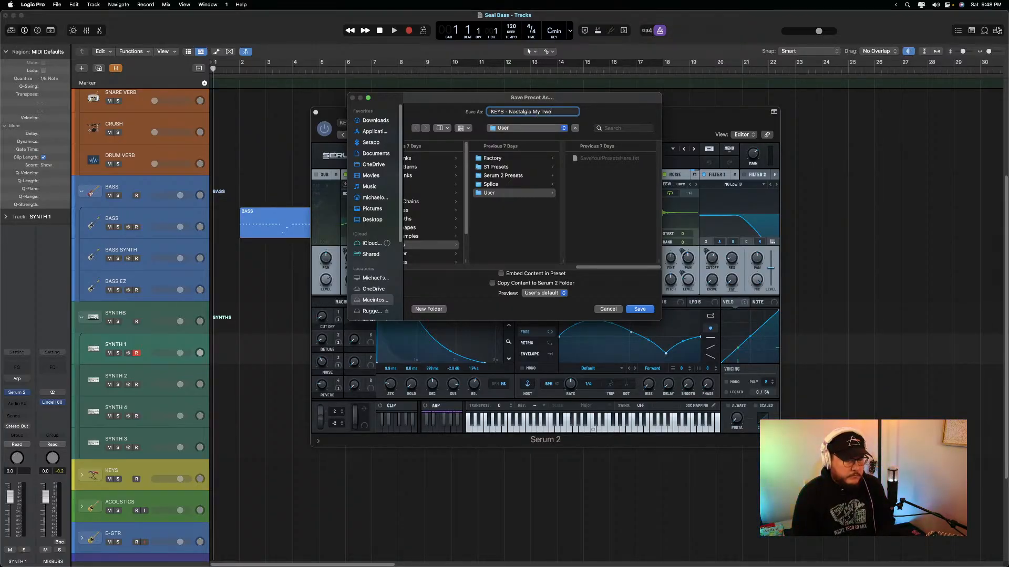
type("ak")
key("Return")
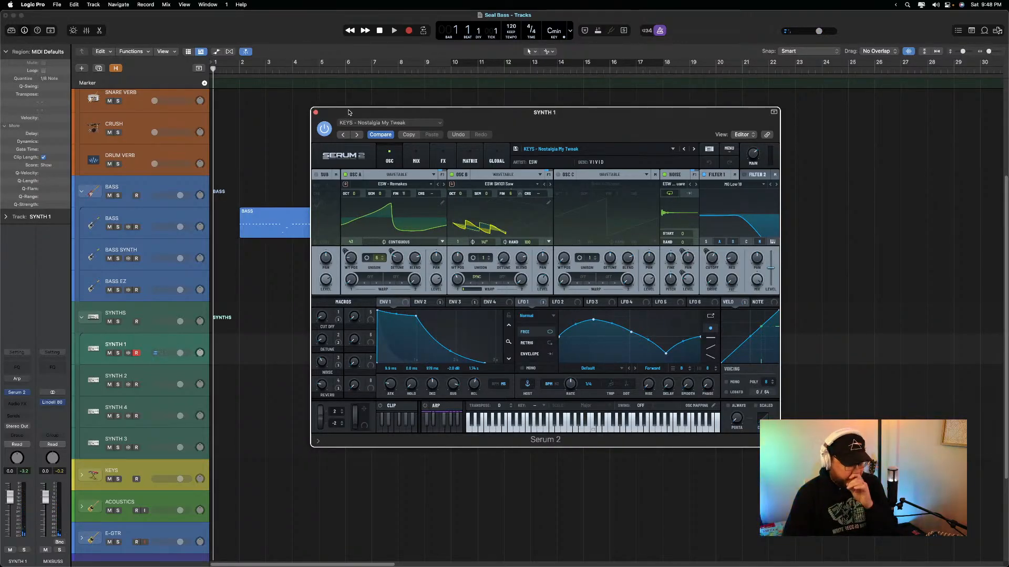
Try out the SYNTH 1 sound against the bass from bar 2 and close the Serum 2 window
left_click(240, 69)
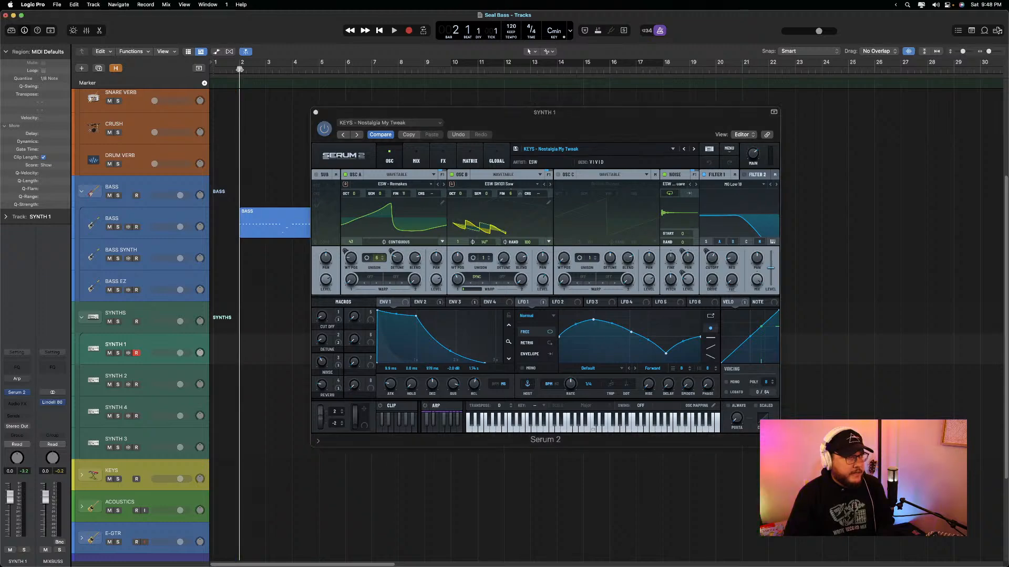
key("space")
key("space")
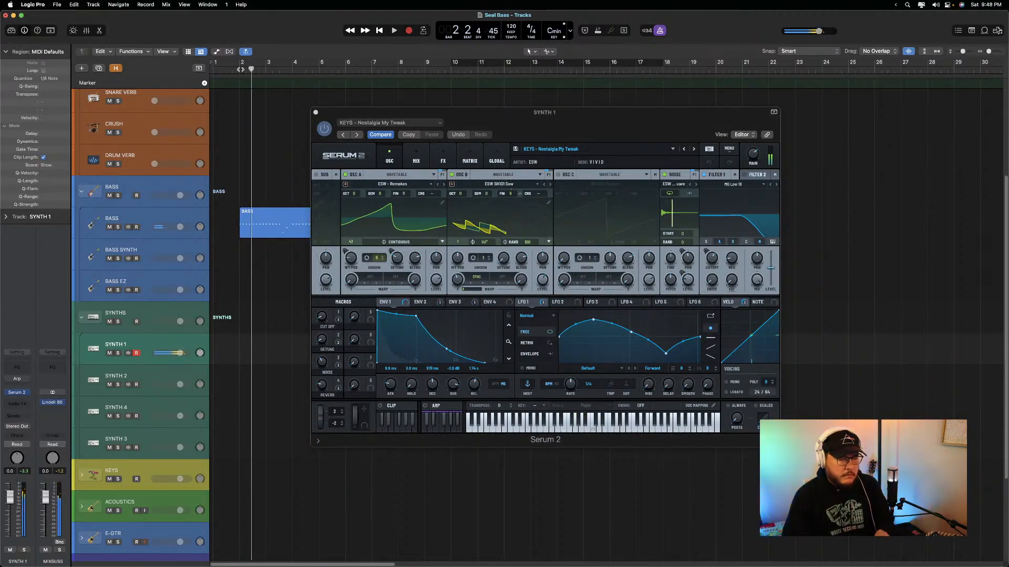
left_click(316, 113)
left_click(312, 67)
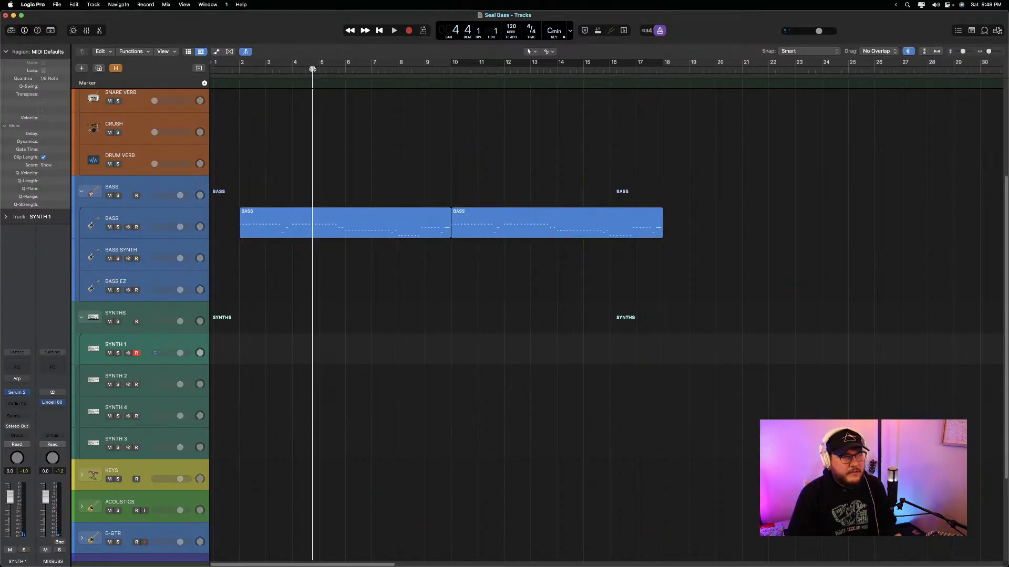
Record a trial chord take on SYNTH 1 from the project start over the bass, and delete the recorded region
key("Return")
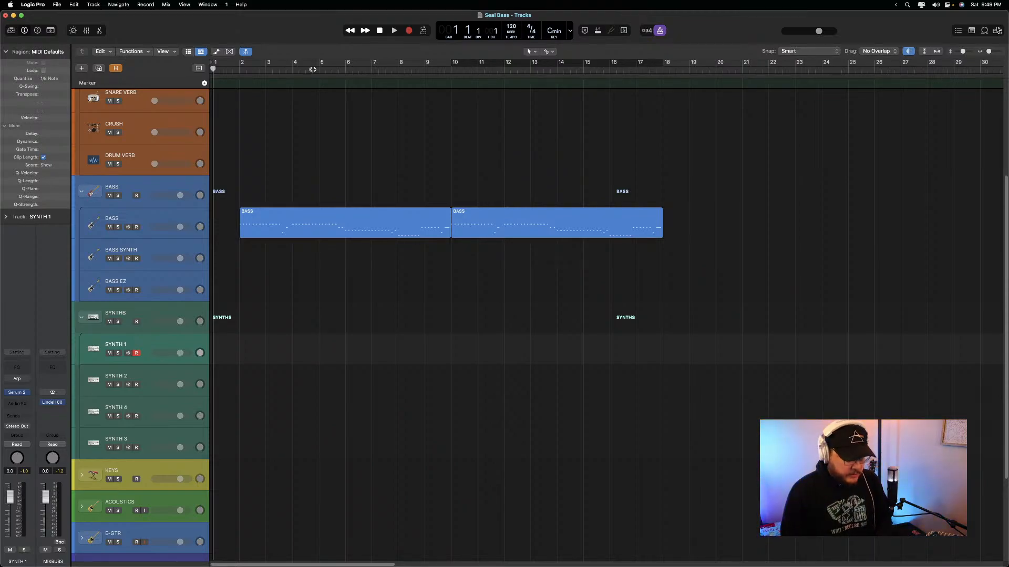
key("r")
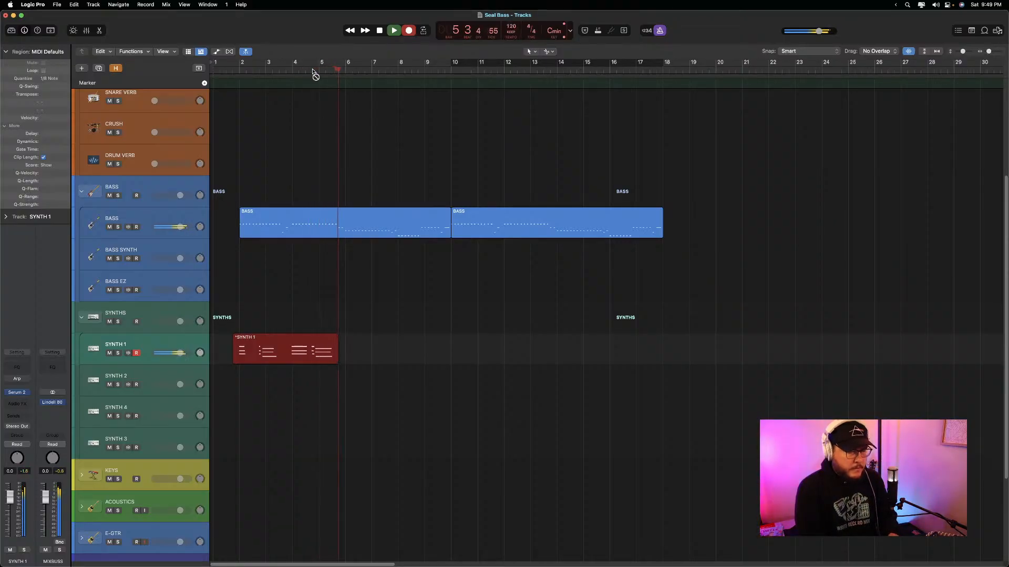
key("space")
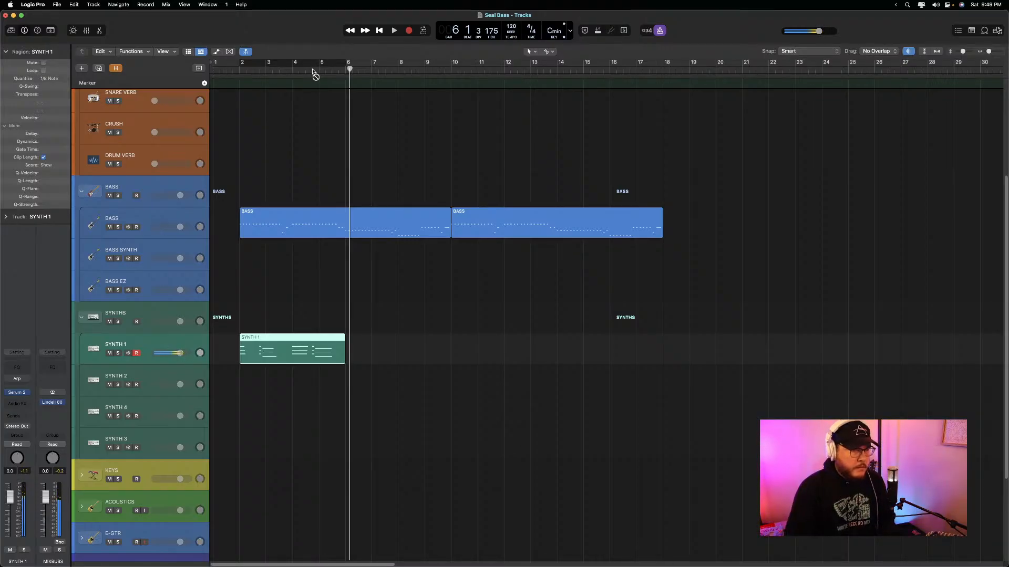
left_click(312, 71)
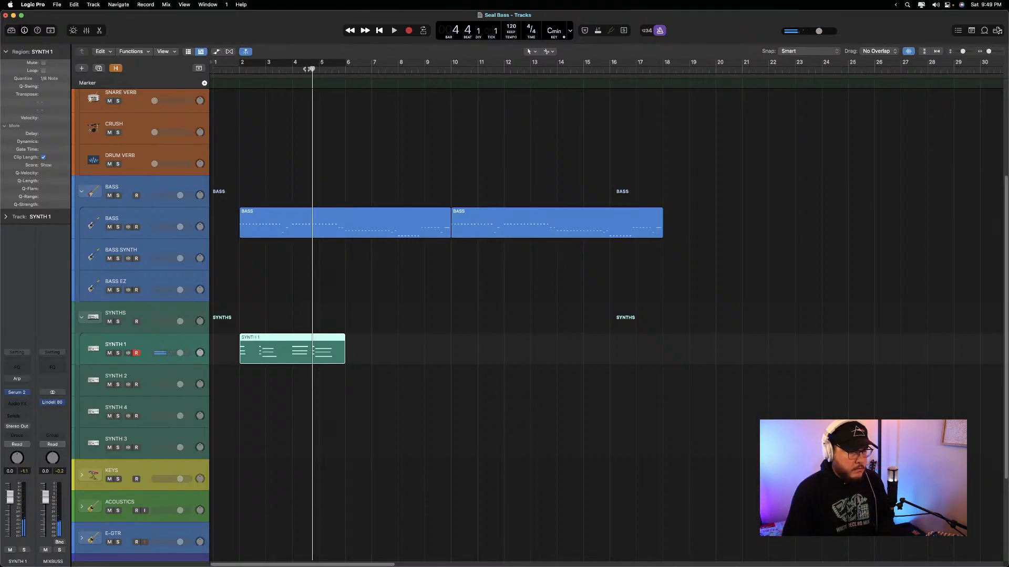
key("Delete")
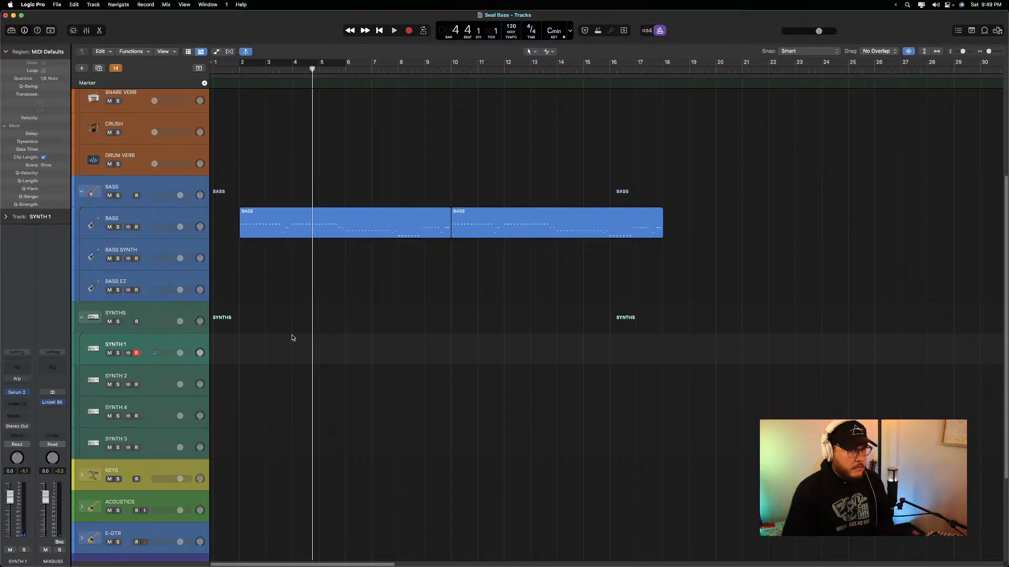
Set the MIDI default quantize to 1/16 Note
left_click(49, 79)
left_click(52, 88)
Record another chord take on SYNTH 1 over the bass starting at bar 2, and play it back
left_click(267, 72)
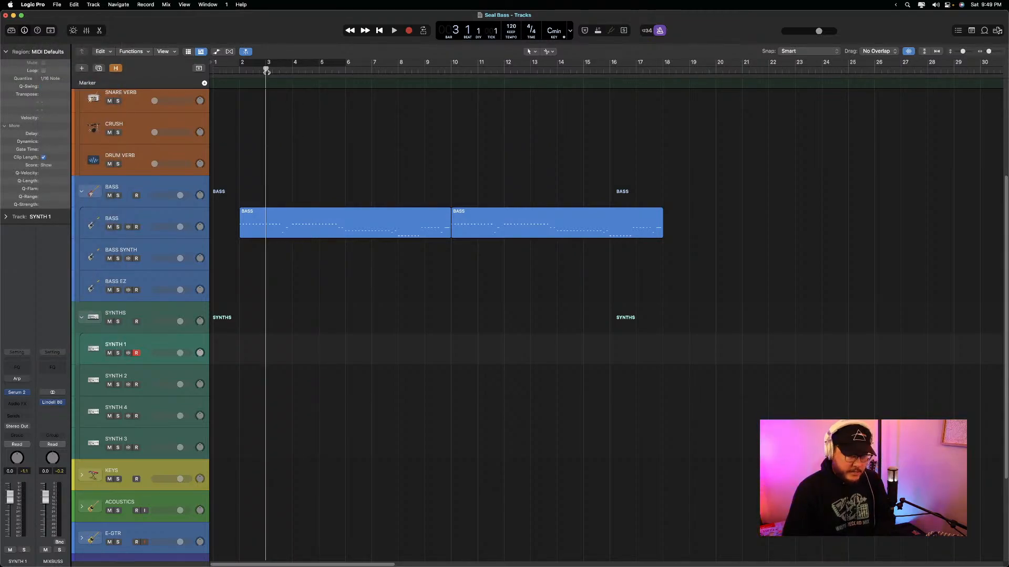
key("r")
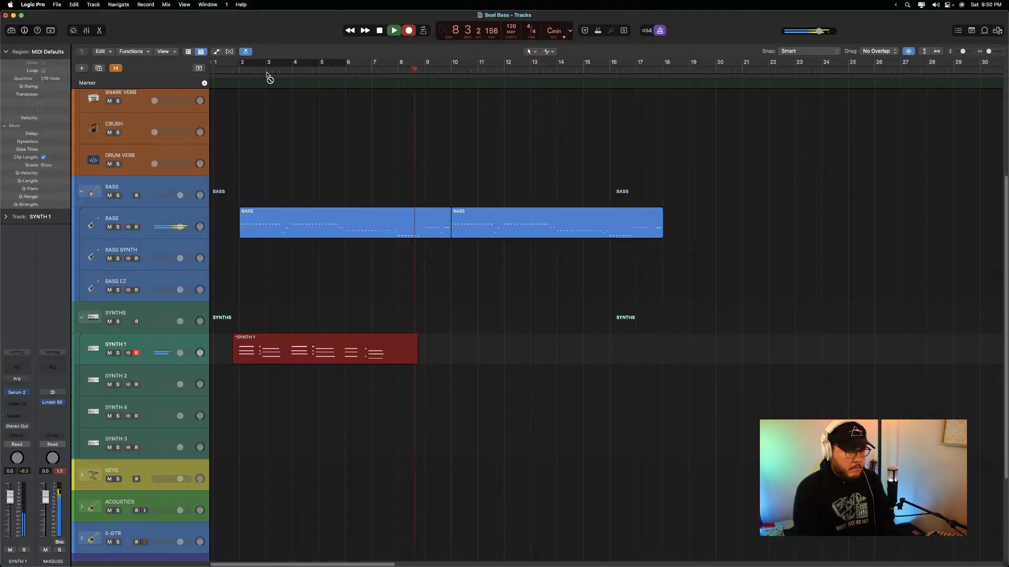
key("space")
key("space")
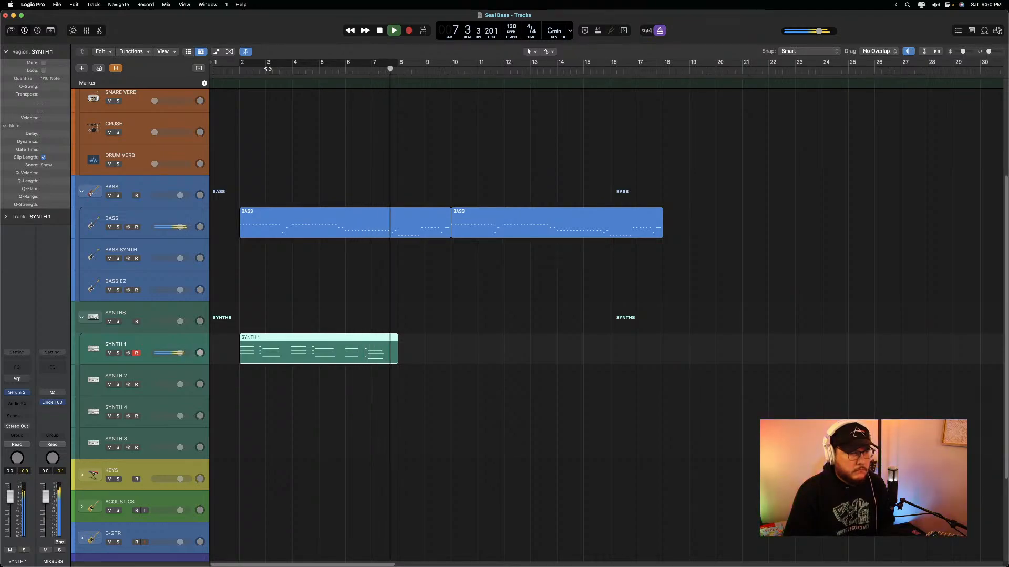
key("space")
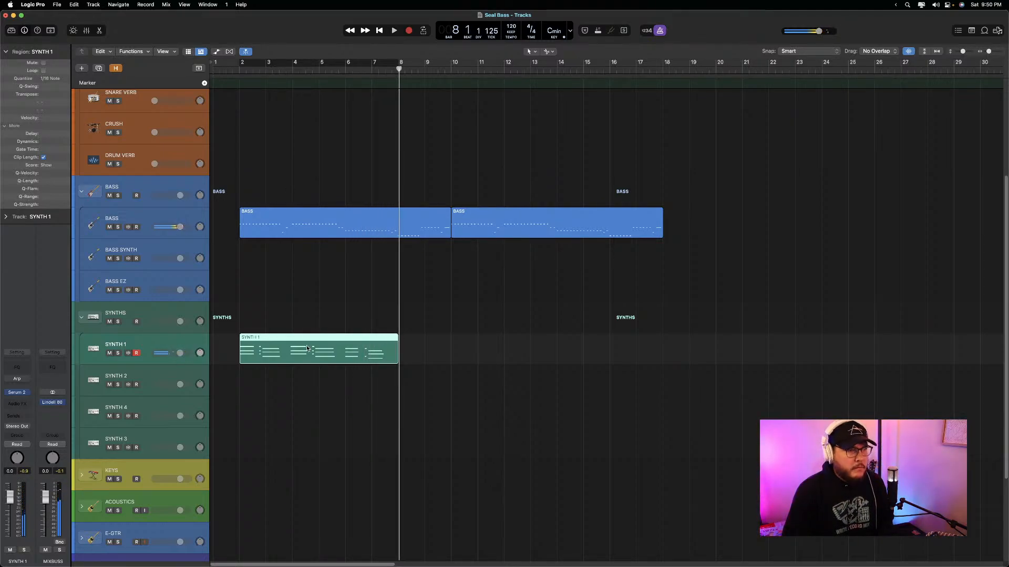
Delete the recorded SYNTH 1 take and undo the removal of the SYNTH 1 track
key("Delete")
key("super+BackSpace")
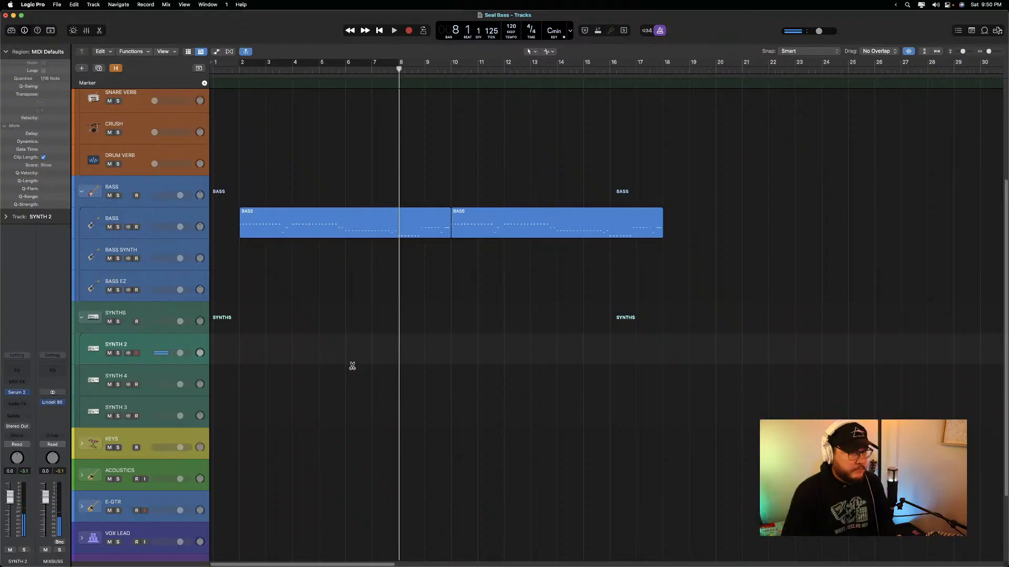
key("super+z")
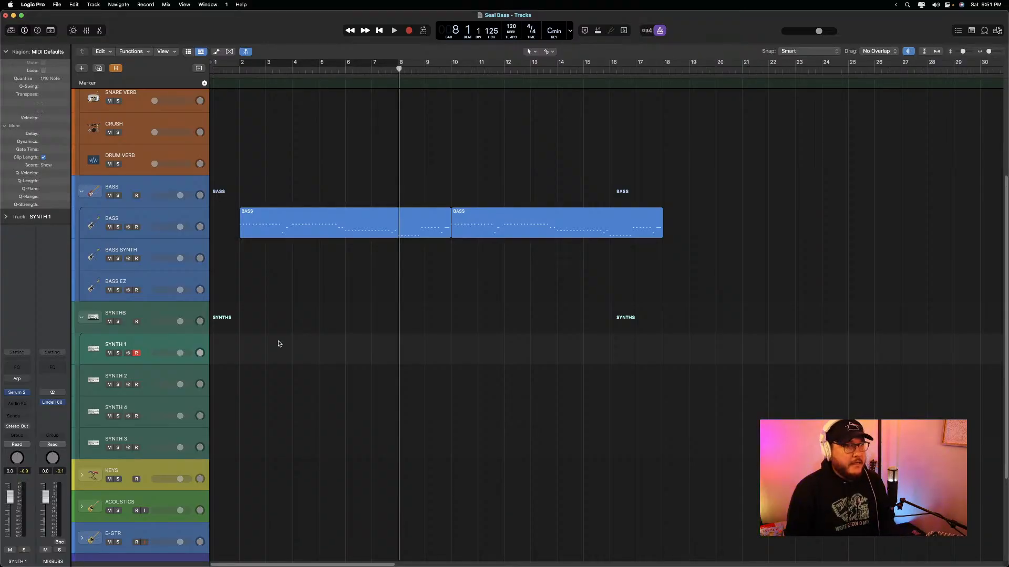
Play the bass line from the project start and again from bar 5 while rehearsing chords on SYNTH 1
key("Return")
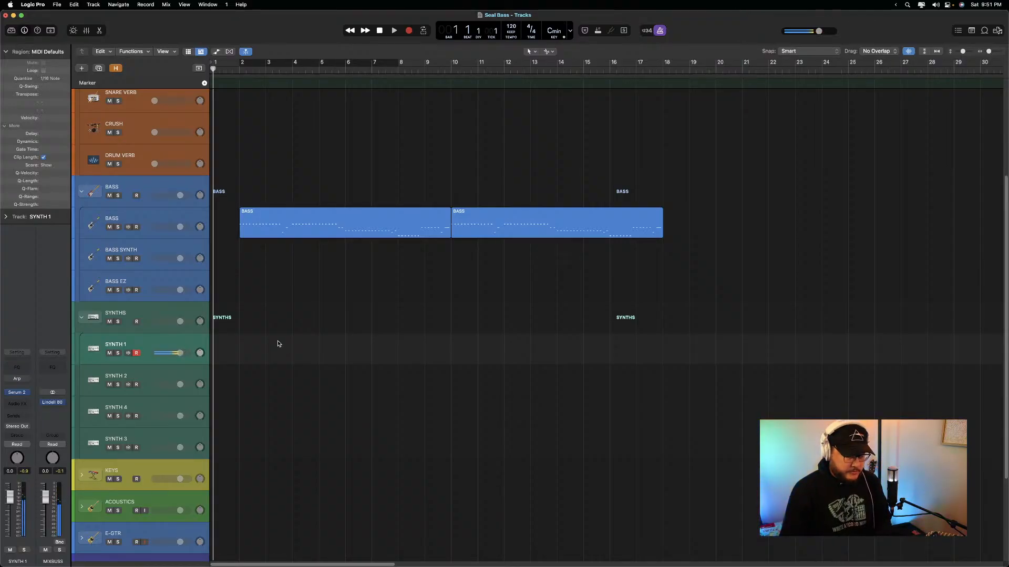
key("space")
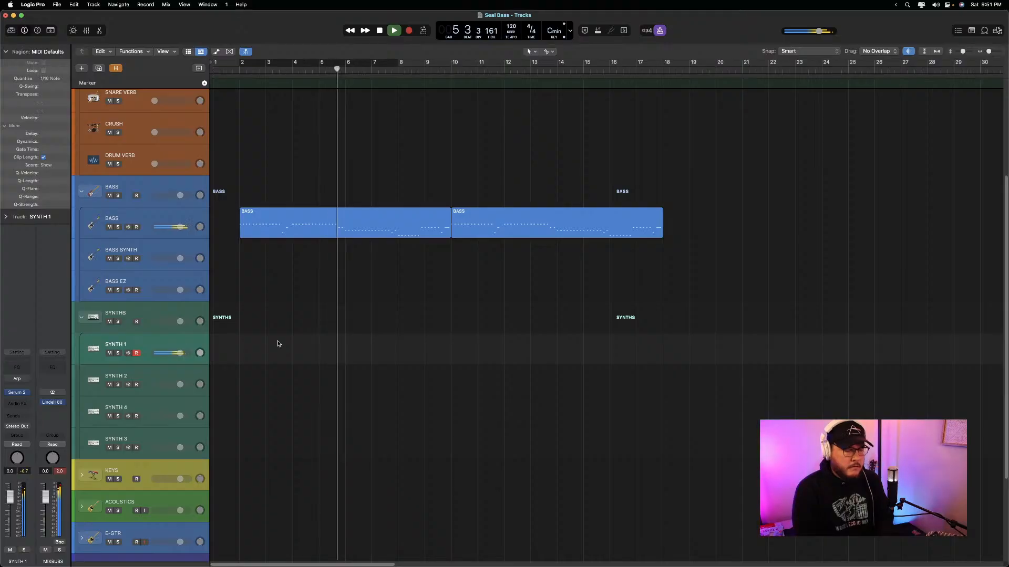
key("space")
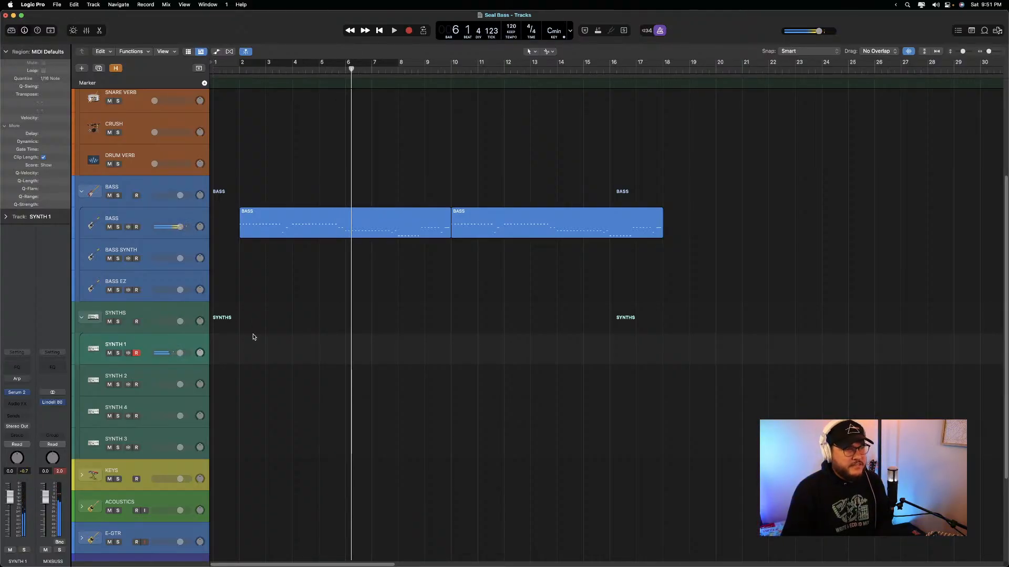
left_click(319, 69)
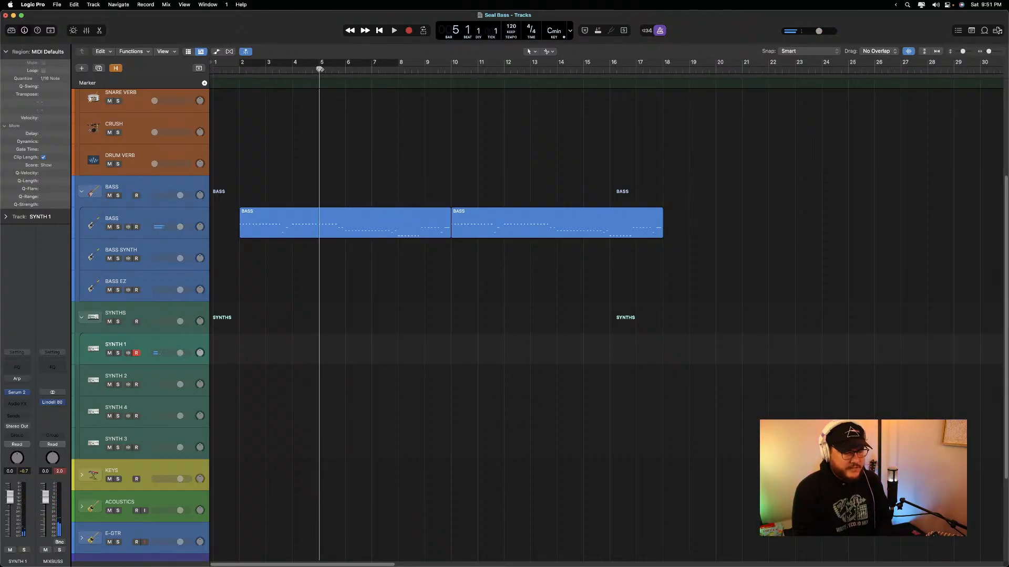
key("space")
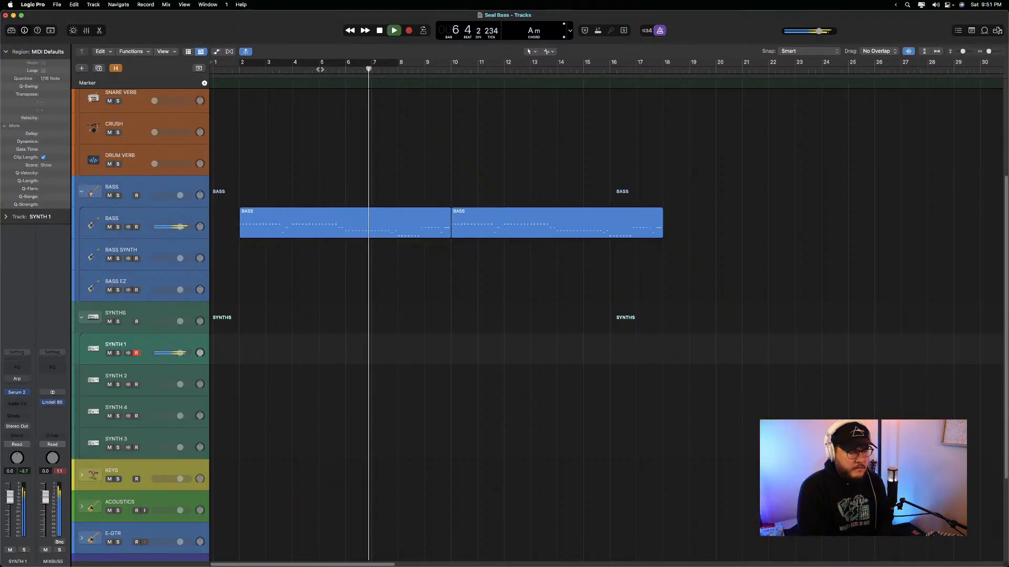
key("space")
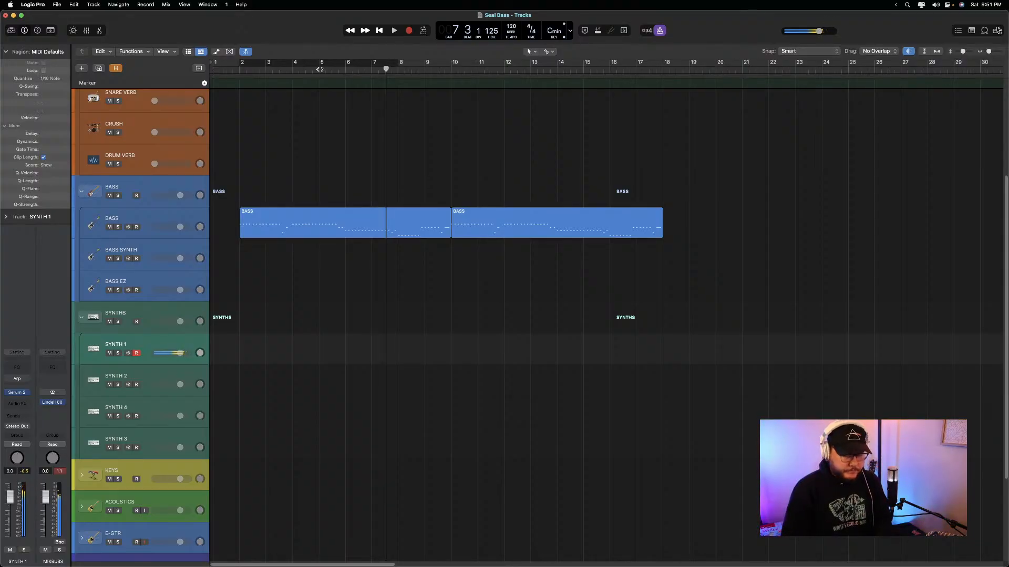
Record a chord take on SYNTH 1 over the bass from bar 2 to bar 8, and play it back
key("Return")
key("space")
key("r")
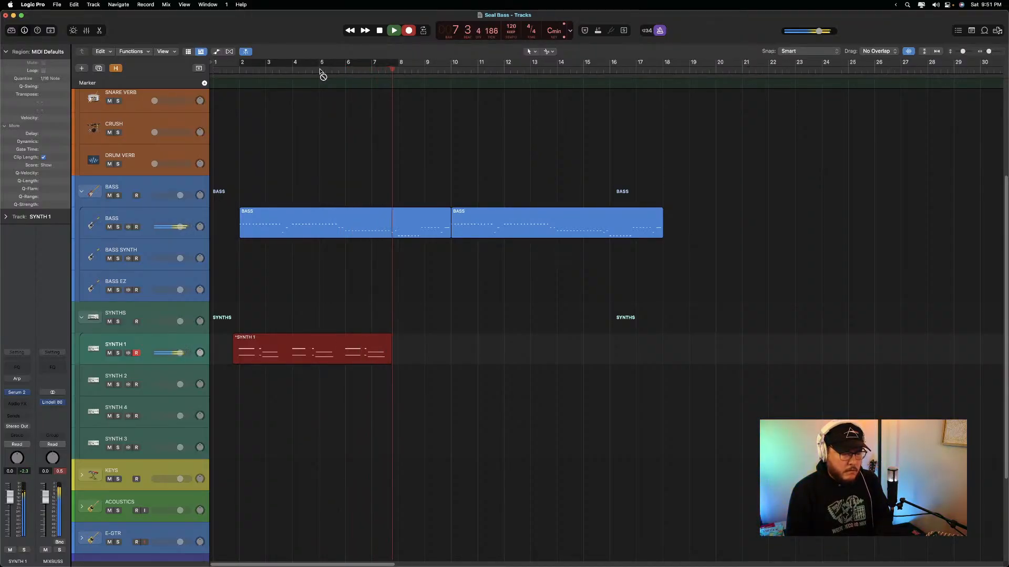
key("space")
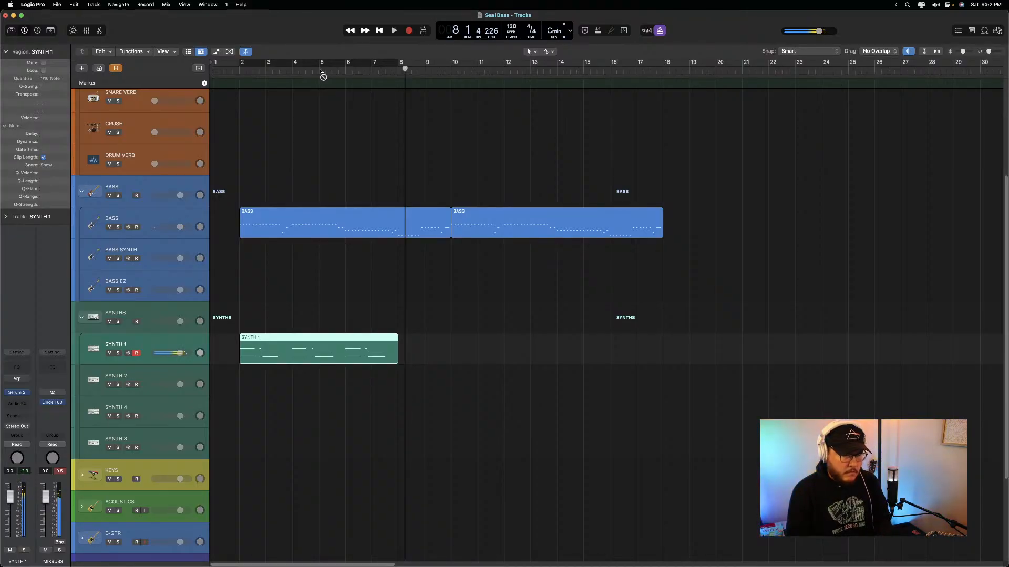
key("Return")
key("space")
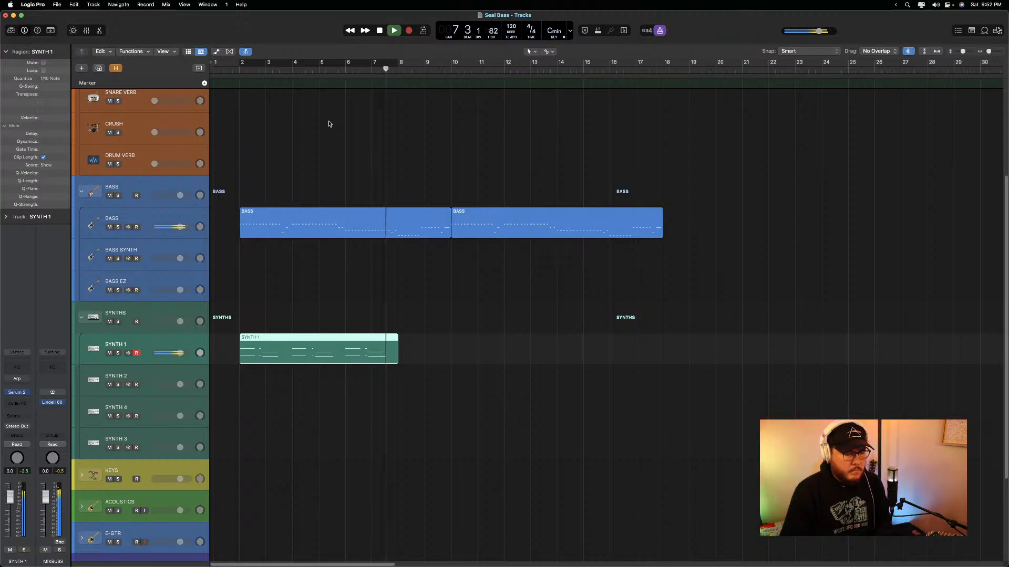
key("space")
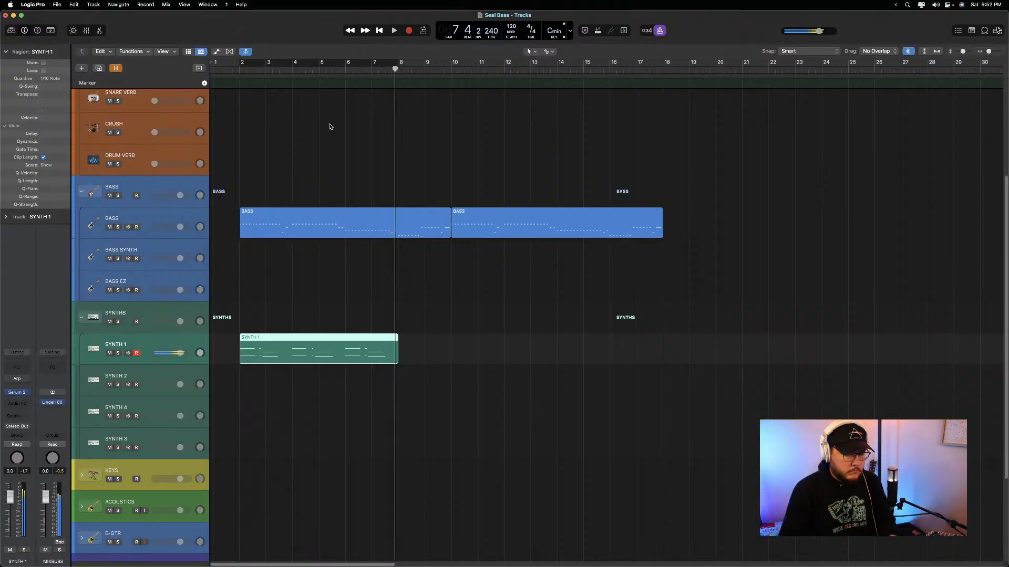
Record the remaining SYNTH 1 chords over bars 8 to 10, and join both SYNTH 1 regions into one
left_click(339, 69)
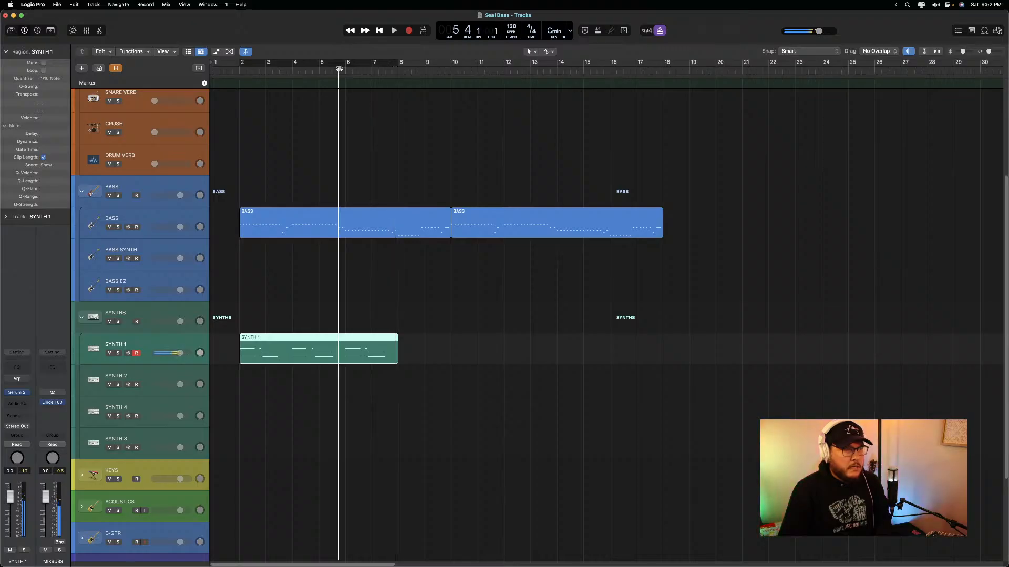
key("space")
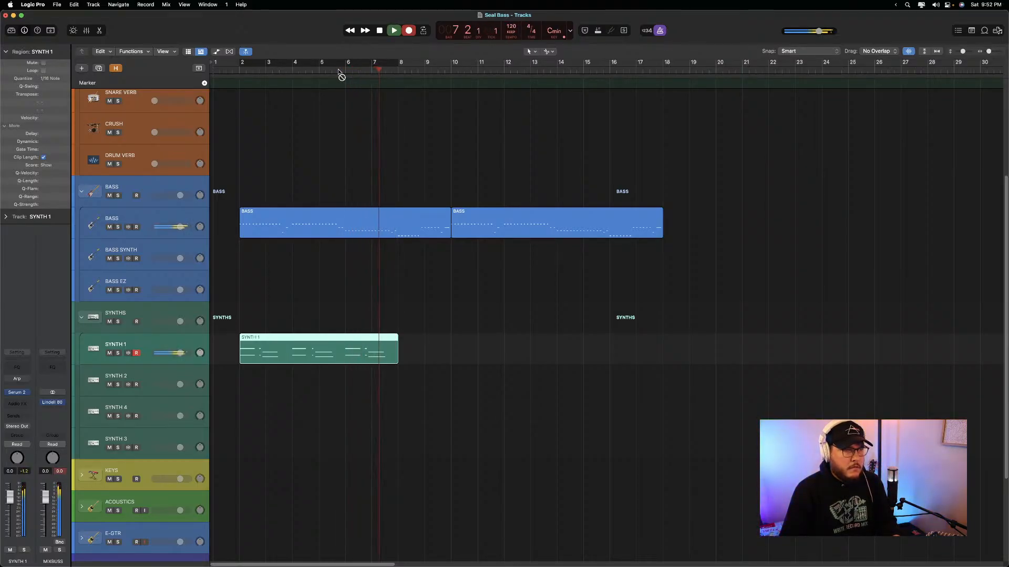
key("r")
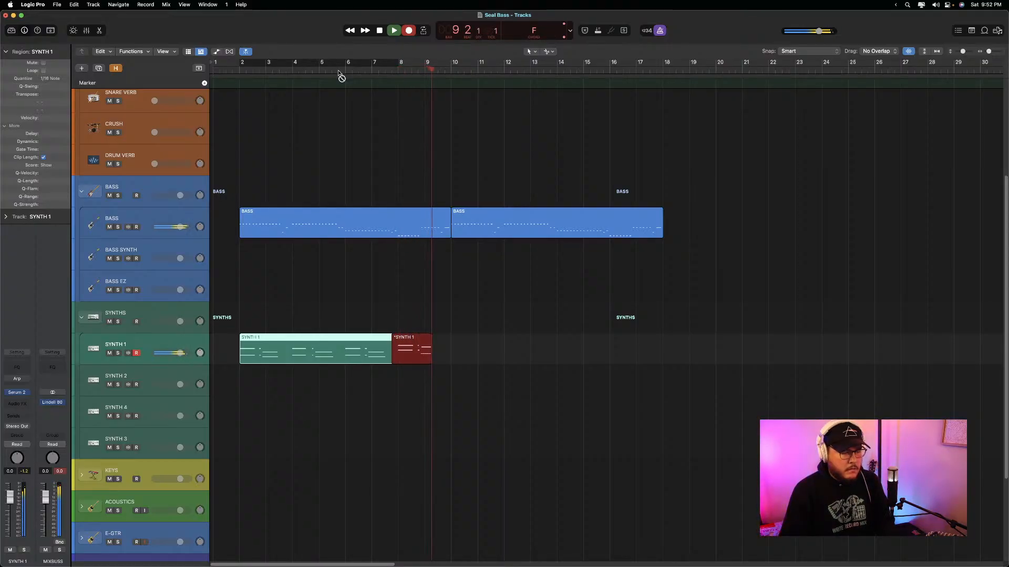
left_click(341, 75)
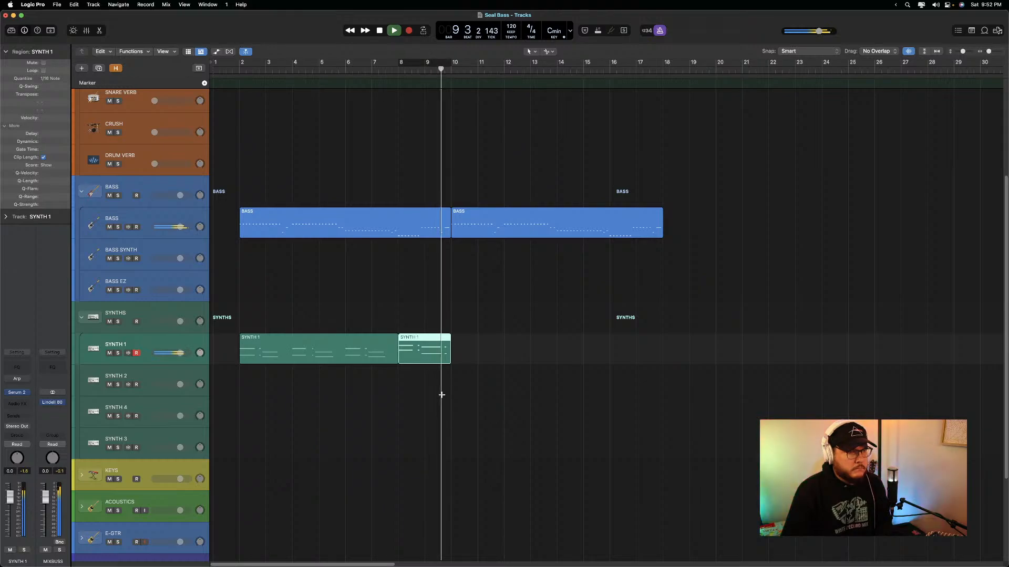
key("space")
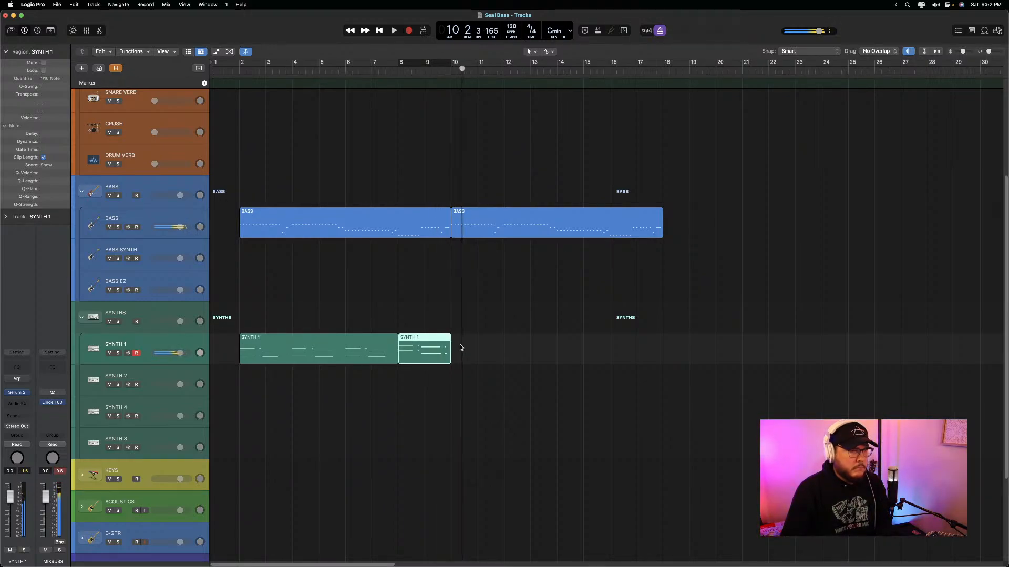
left_click(319, 353, "shift")
key("j")
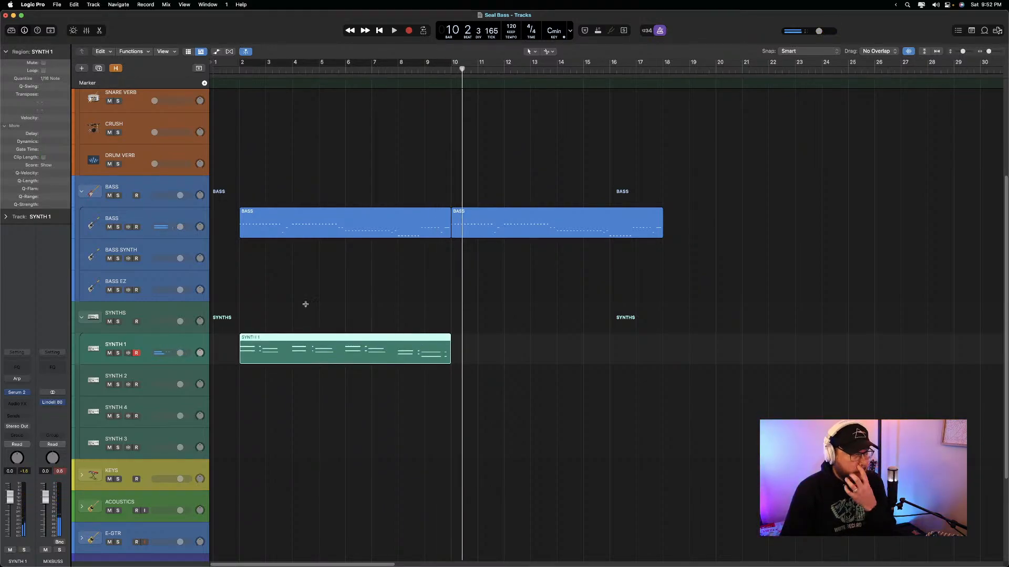
Solo the BASS track and listen to its line on its own
left_click(118, 227)
key("shift+space")
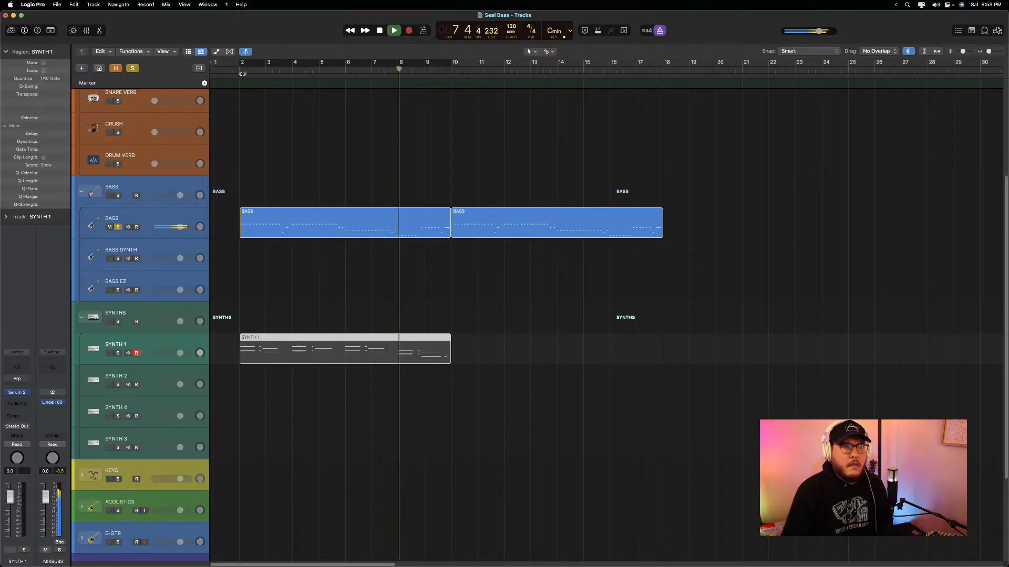
key("space")
Delete the repeated BASS region at bar 10, and audition the first region's notes around bar 8 in the Piano Roll
left_click(408, 212)
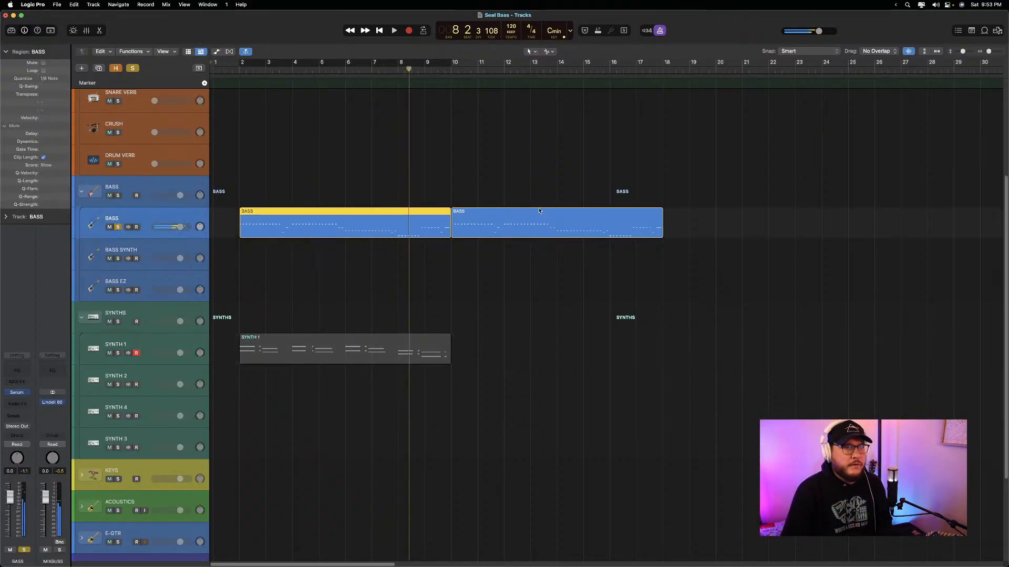
left_click(538, 212)
key("Delete")
double_click(423, 216)
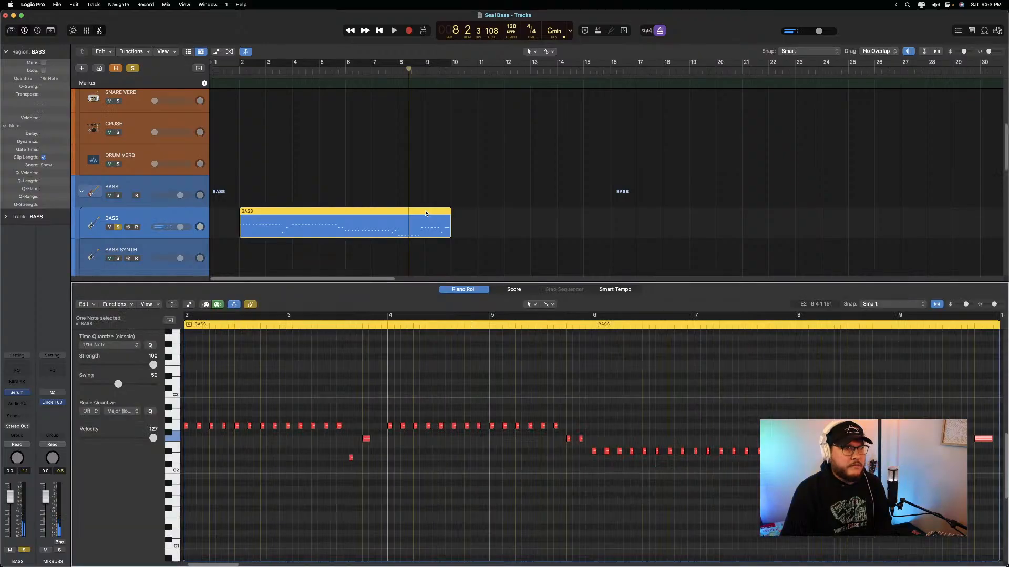
left_click(393, 76)
key("space")
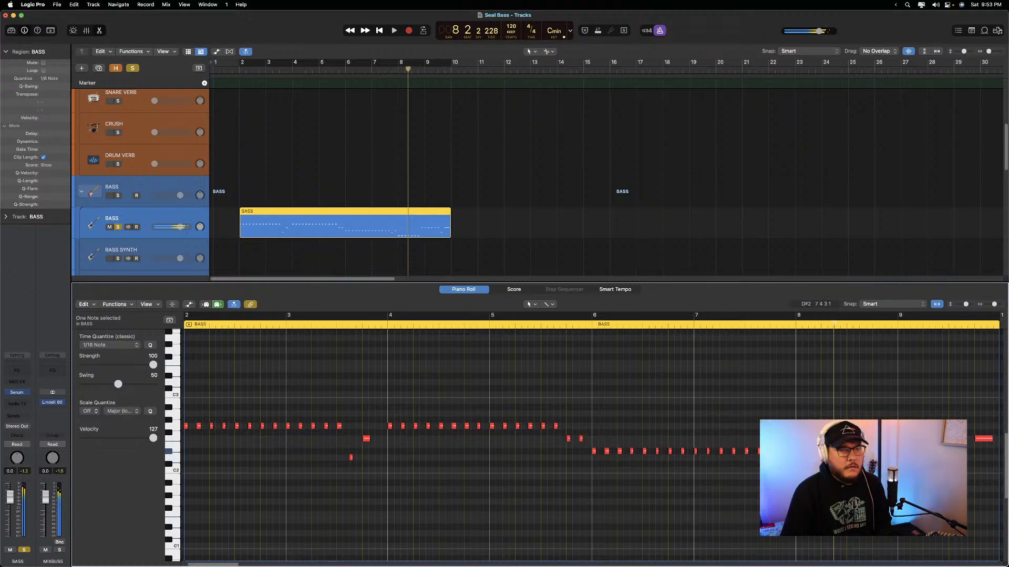
key("space")
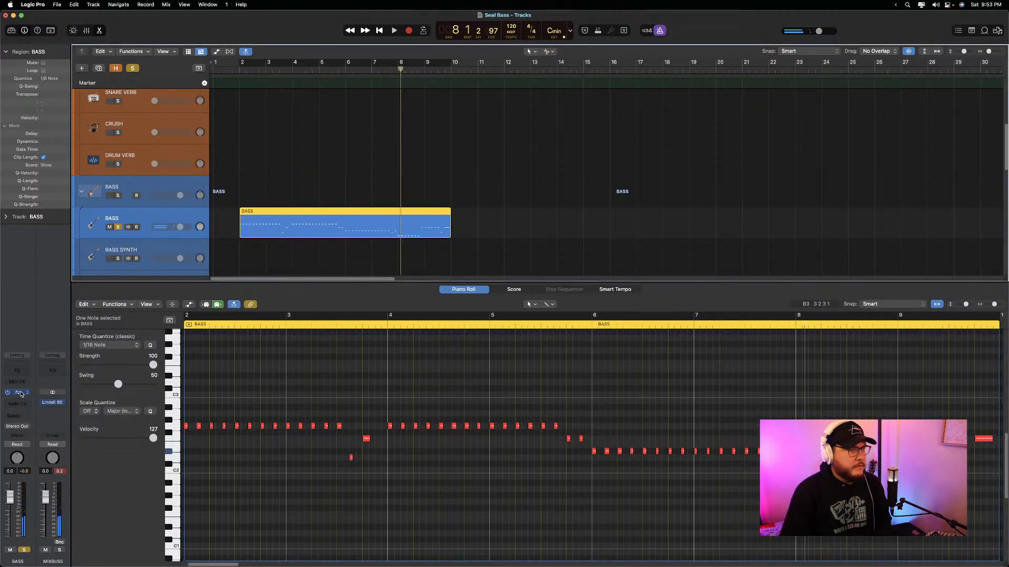
In the BASS track's Serum, set ENV 1 to 0.3 ms attack, 492 ms decay and -4.5 dB sustain while listening
key("v")
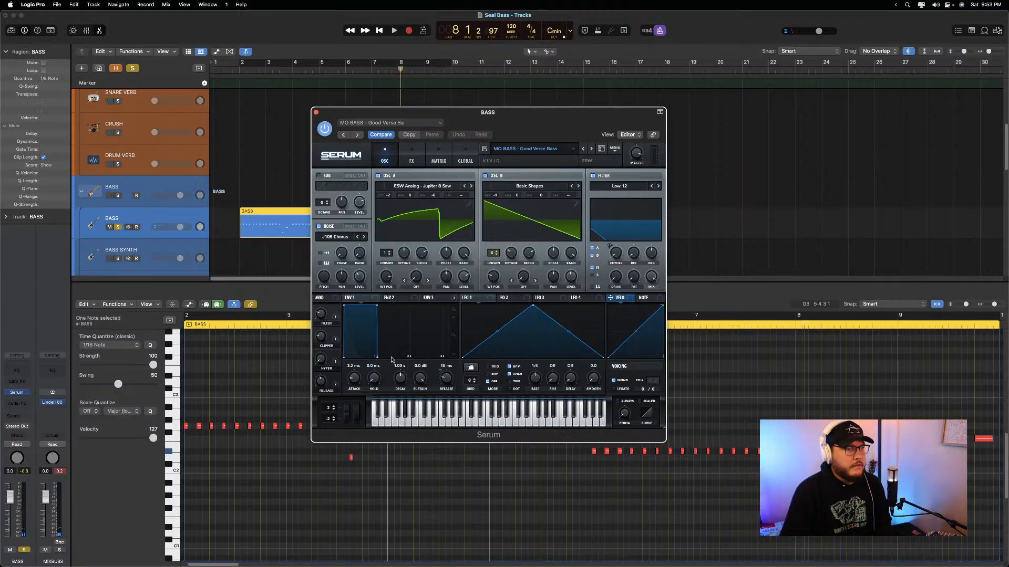
mouse_move(420, 381)
left_mouse_down()
mouse_move(419, 399)
mouse_move(405, 388)
left_mouse_up()
key("space")
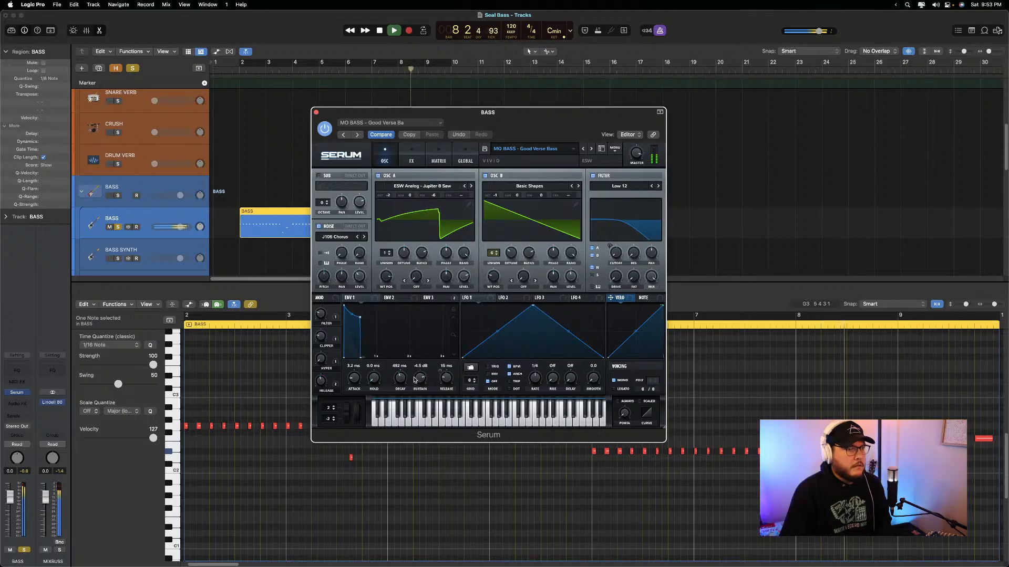
left_click_drag(355, 381, 356, 384)
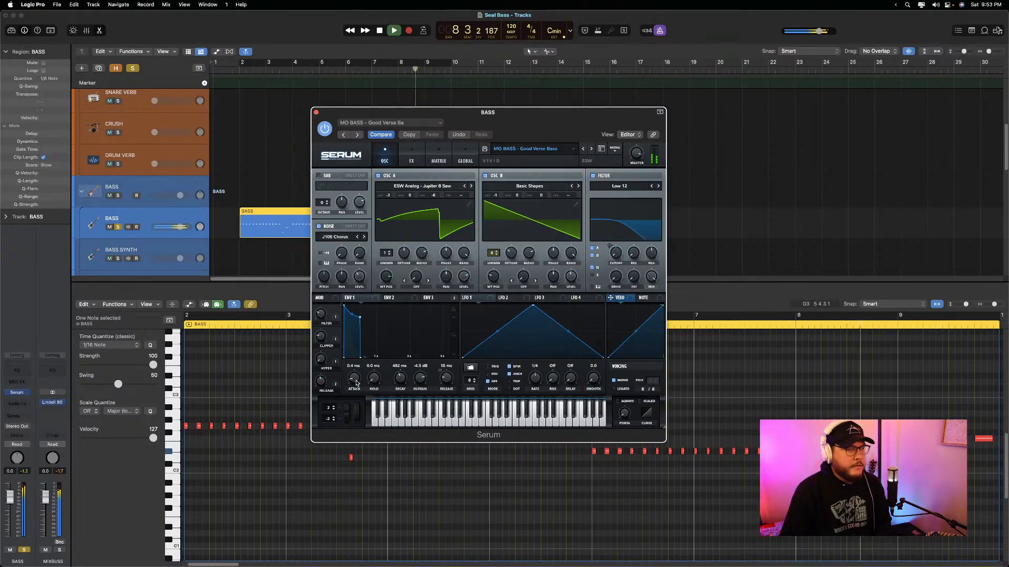
key("space")
key("space")
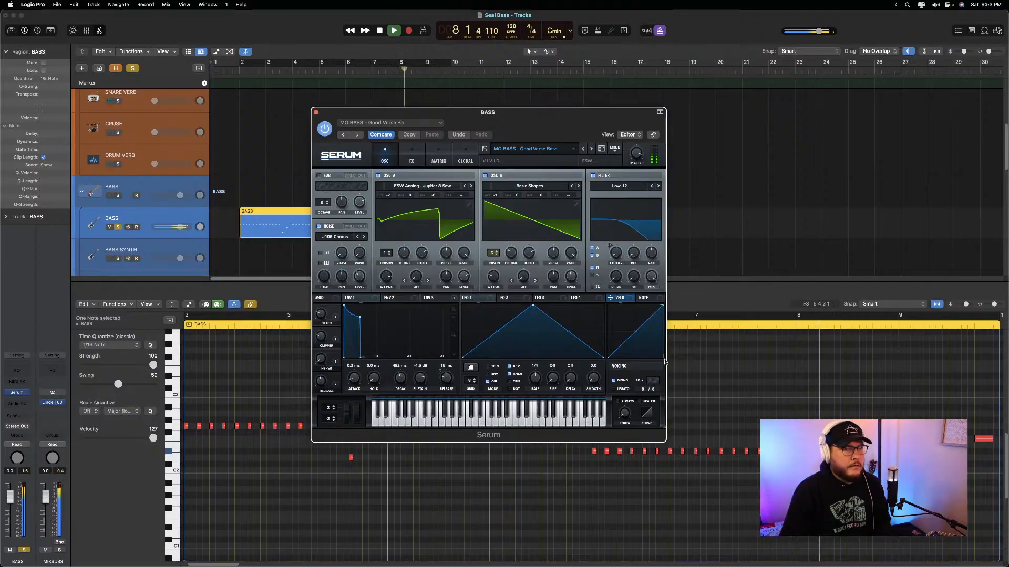
Play the soloed bass from about bar 7 through the region's end, and close Serum and the Piano Roll
key("space")
left_click(706, 329)
key("space")
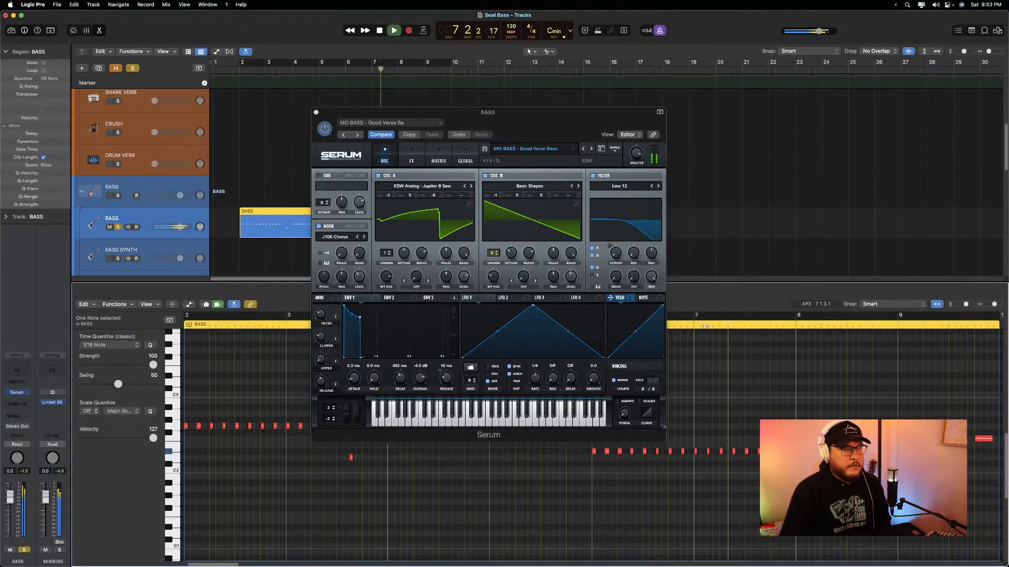
left_click(315, 113)
key("space")
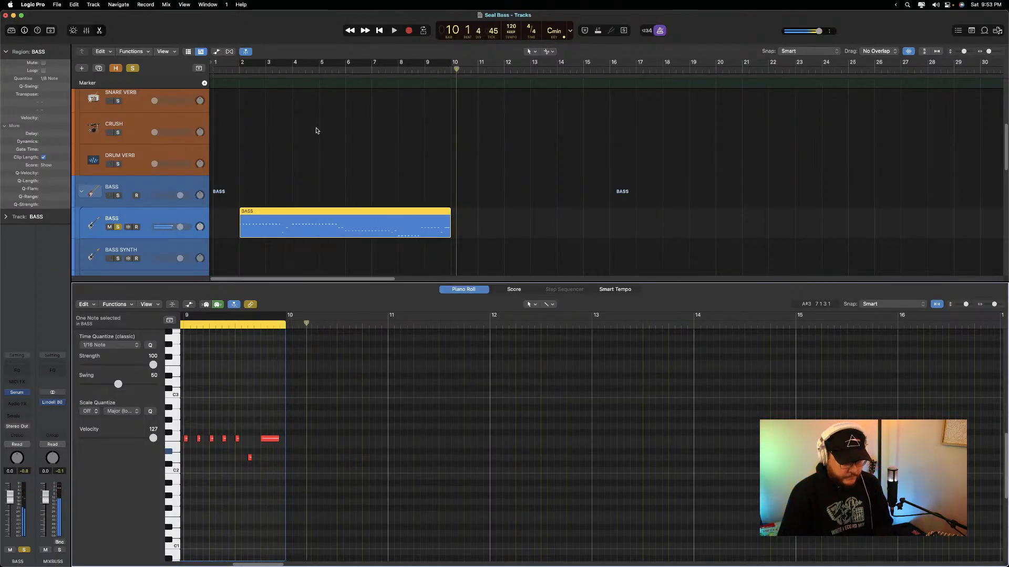
key("e")
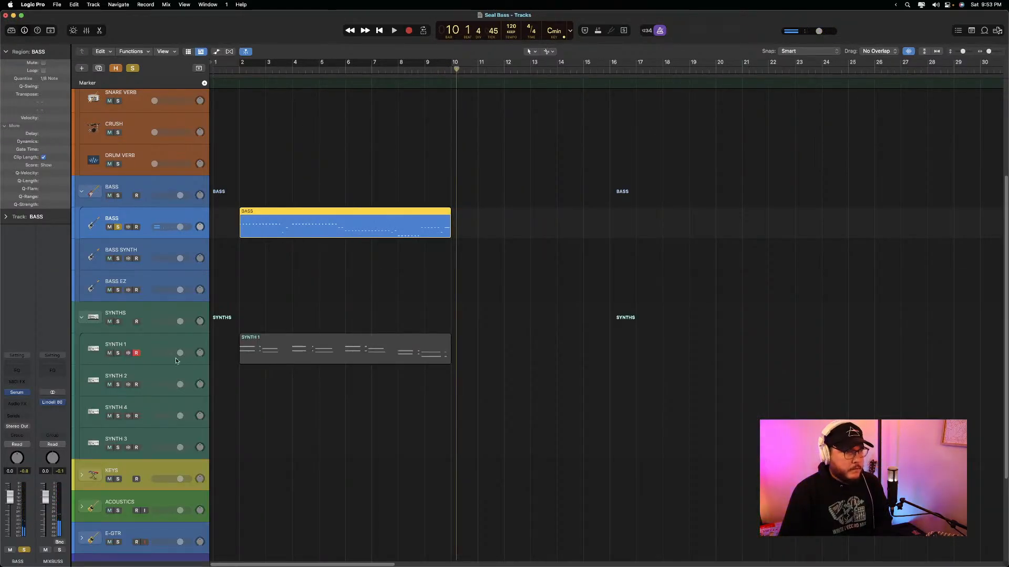
Turn off the BASS solo, and move the BASS and SYNTH 1 regions one bar earlier to start at bar 1
key("s")
key("Return")
key("space")
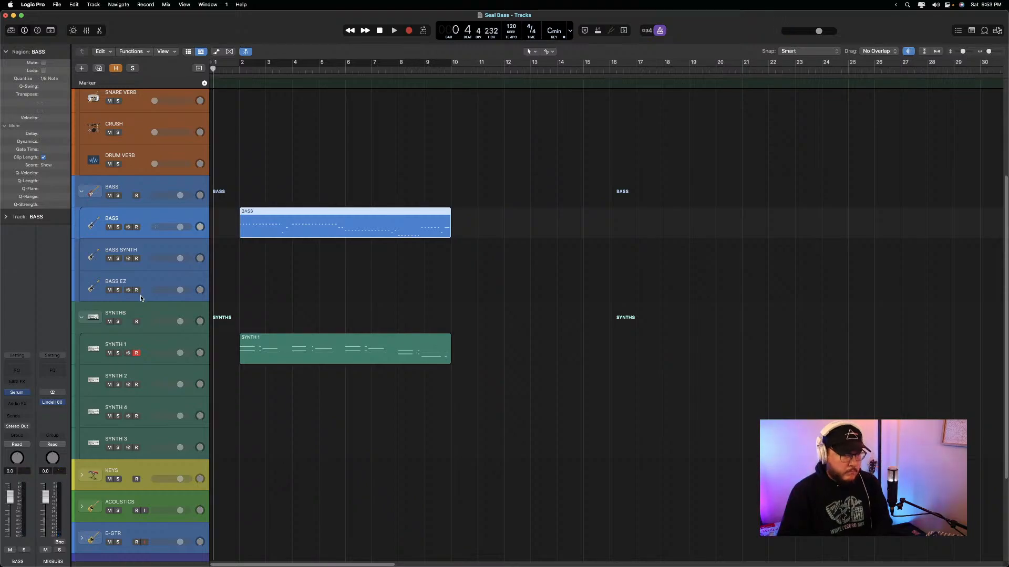
key("space")
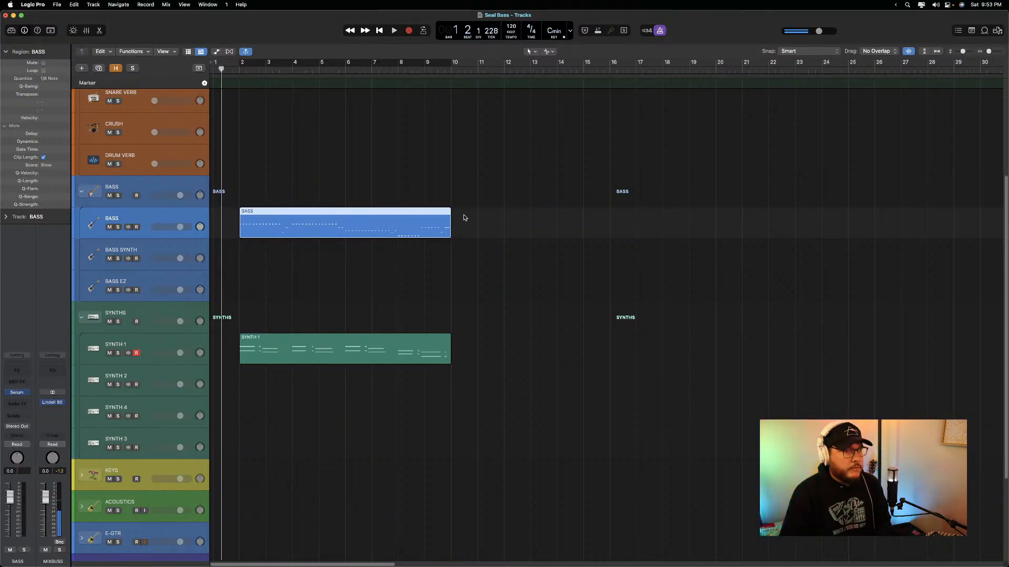
left_click_drag(464, 217, 394, 361)
left_click_drag(349, 213, 307, 217)
Play the BASS and SYNTH 1 parts together from the project start to review them
key("space")
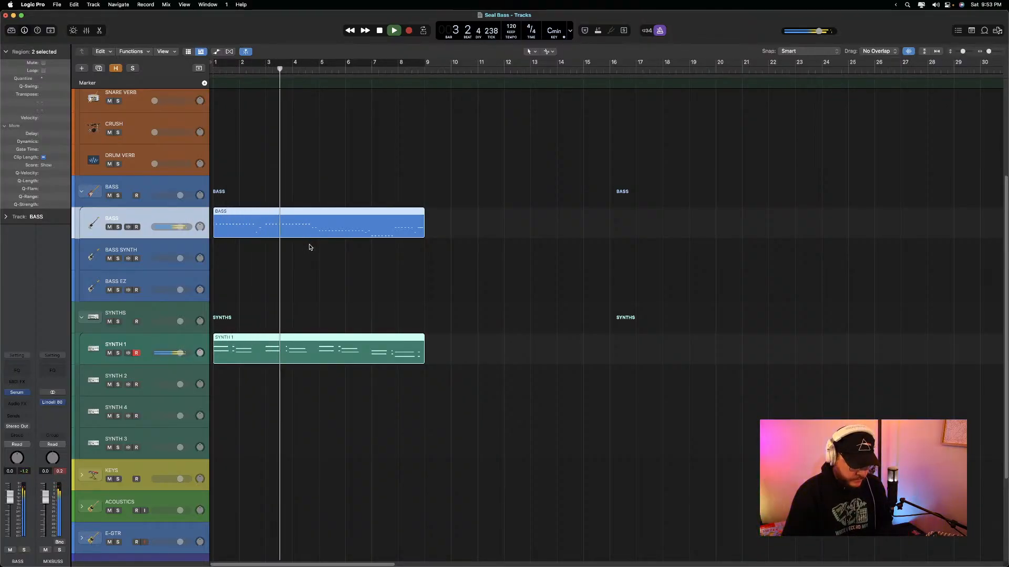
key("space")
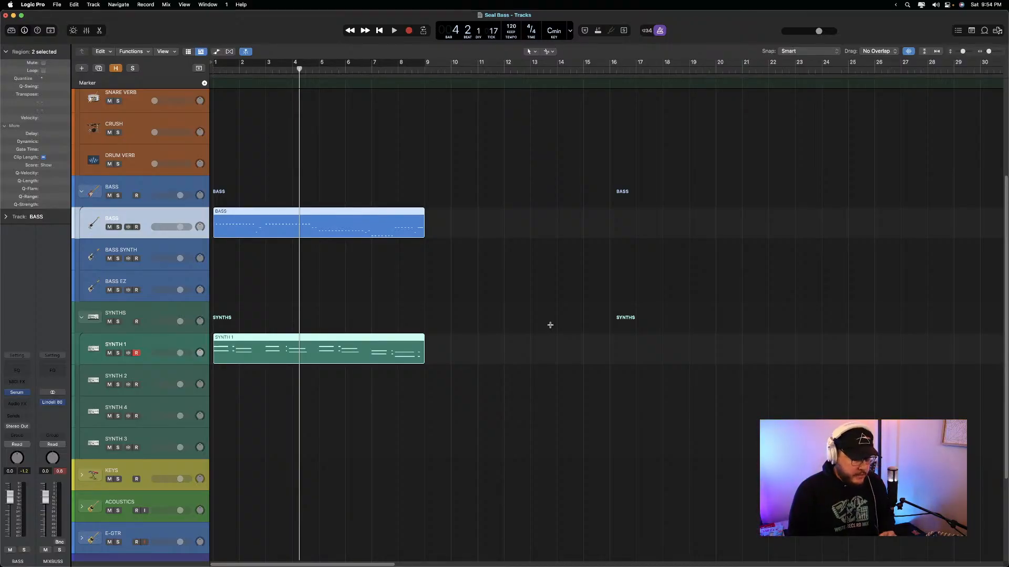
key("Return")
key("space")
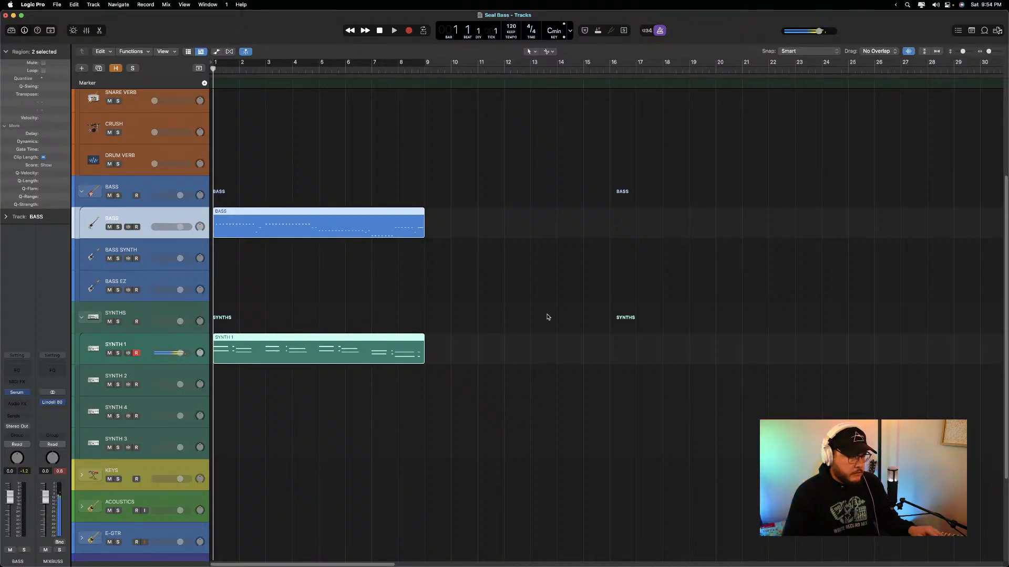
key("space")
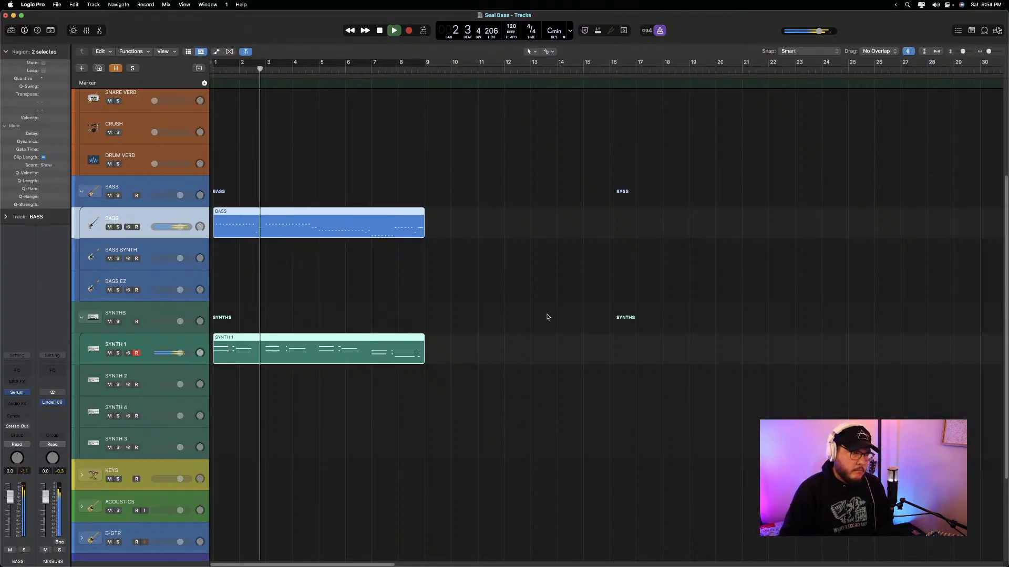
key("space")
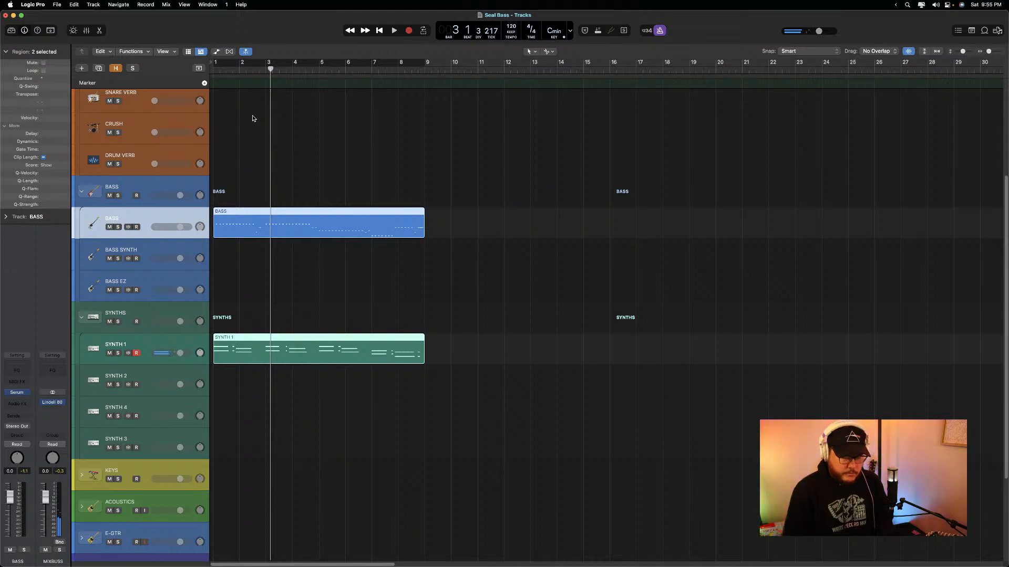
Turn on the count-in and overdub additional low notes into the SYNTH 1 region from bar 1 to about bar 8
key("Return")
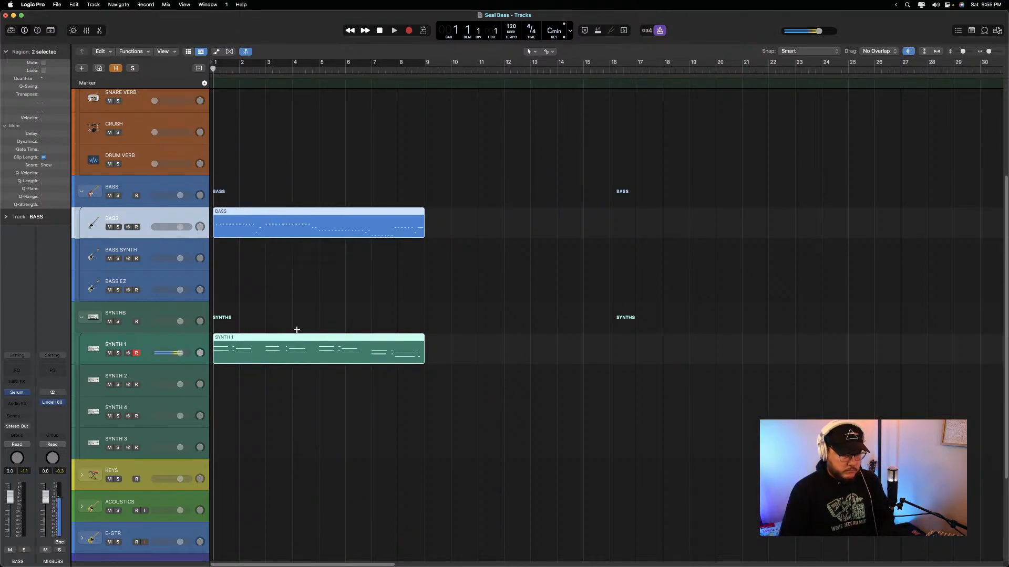
left_click(646, 32)
key("r")
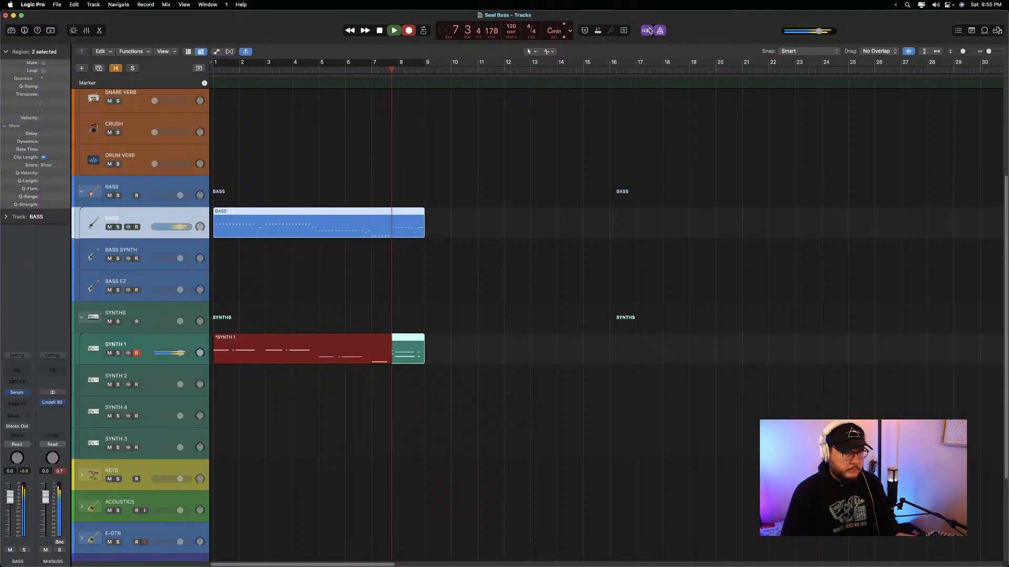
key("space")
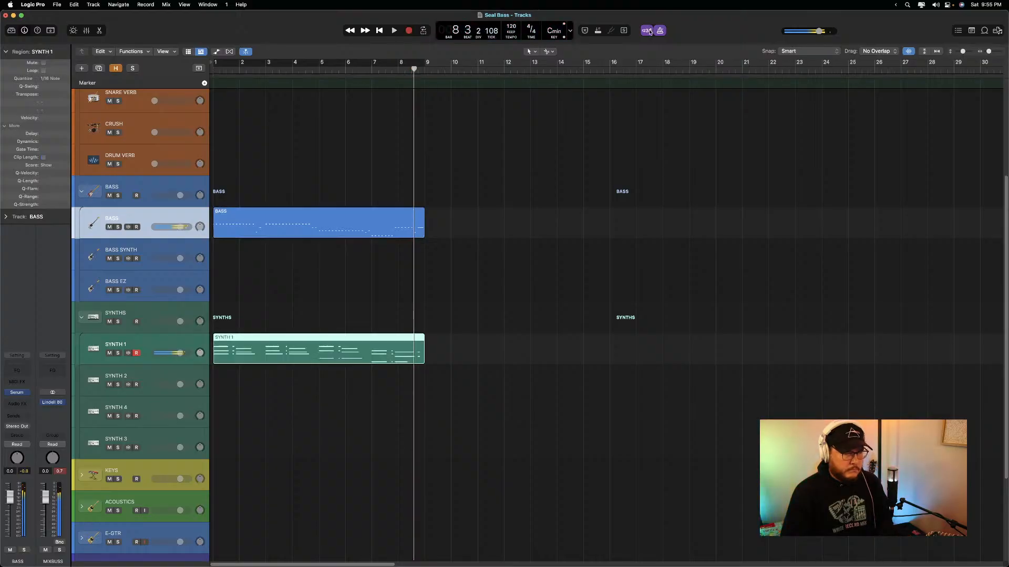
Mute the BASS track, select SYNTH 1, and play the SYNTH 1 part on its own near the start
key("Return")
key("space")
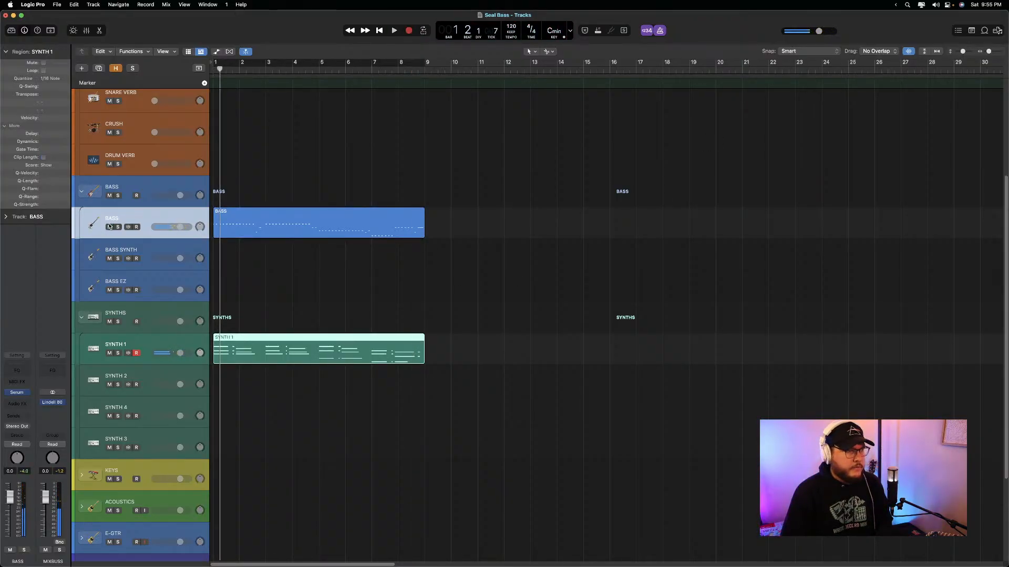
left_click(109, 227)
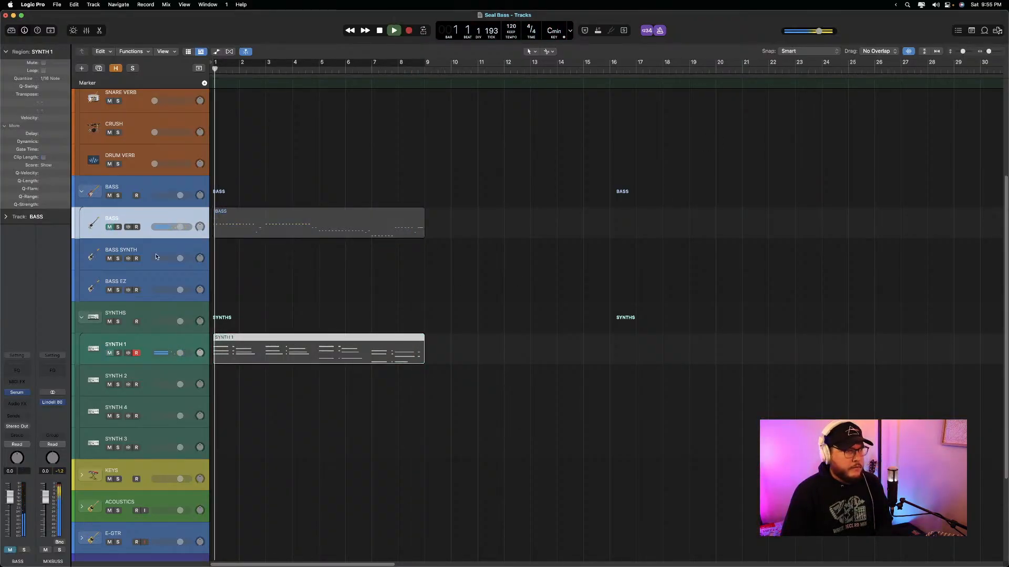
left_click(115, 354)
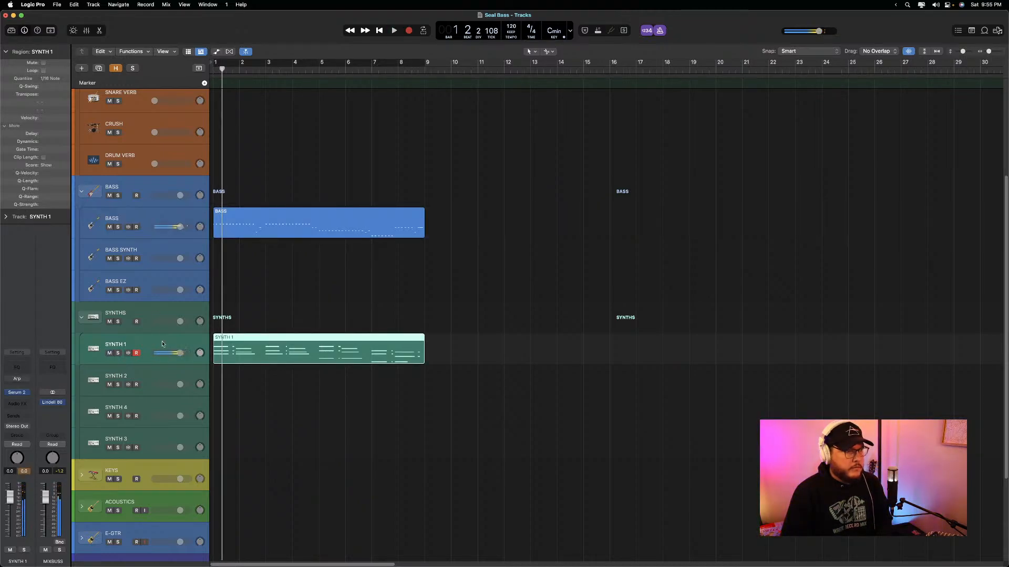
left_click(113, 228)
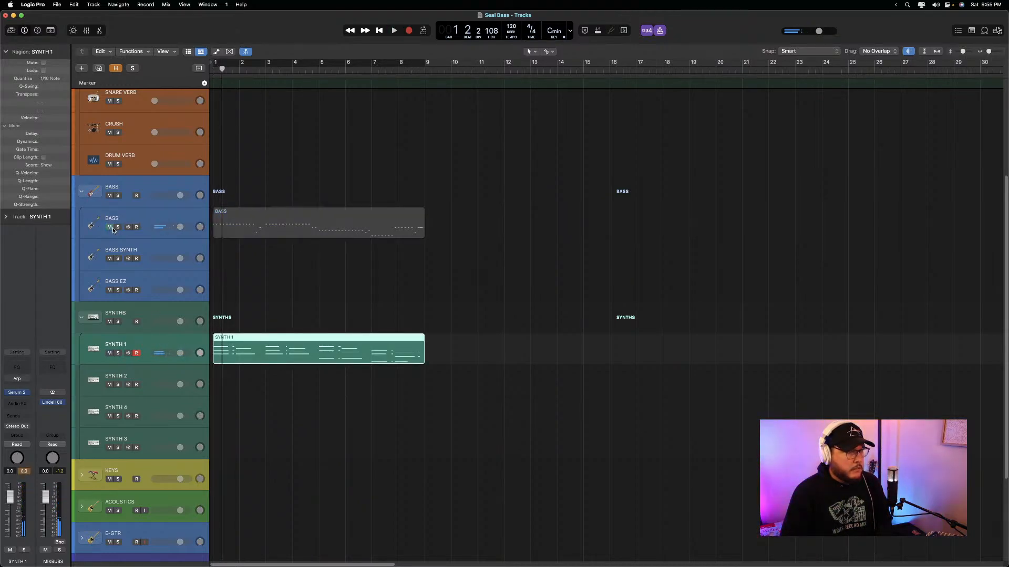
key("space")
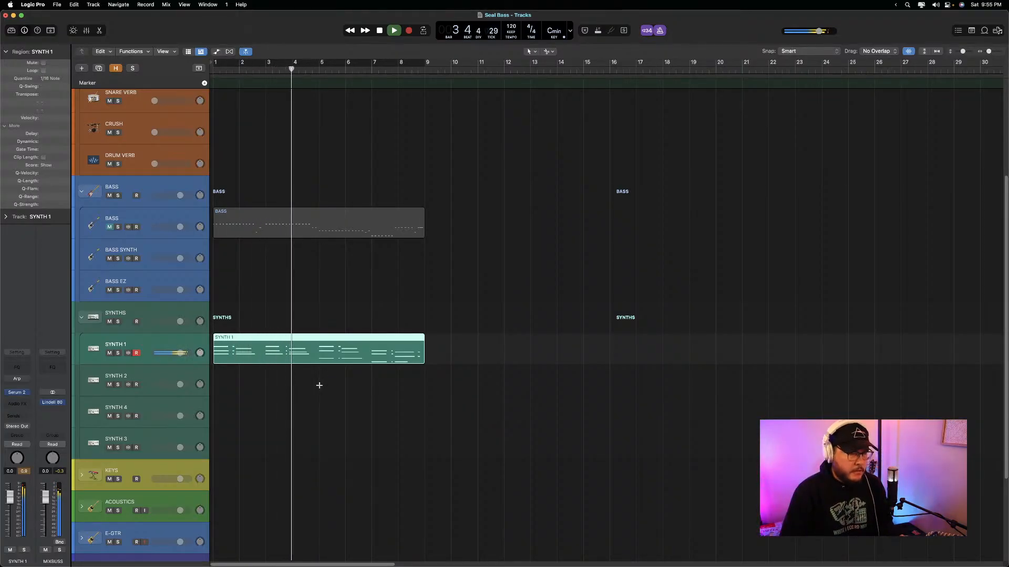
Open the SYNTH 1 region in the Piano Roll and raise the sustained C2 note just before bar 8 to D#2
double_click(348, 360)
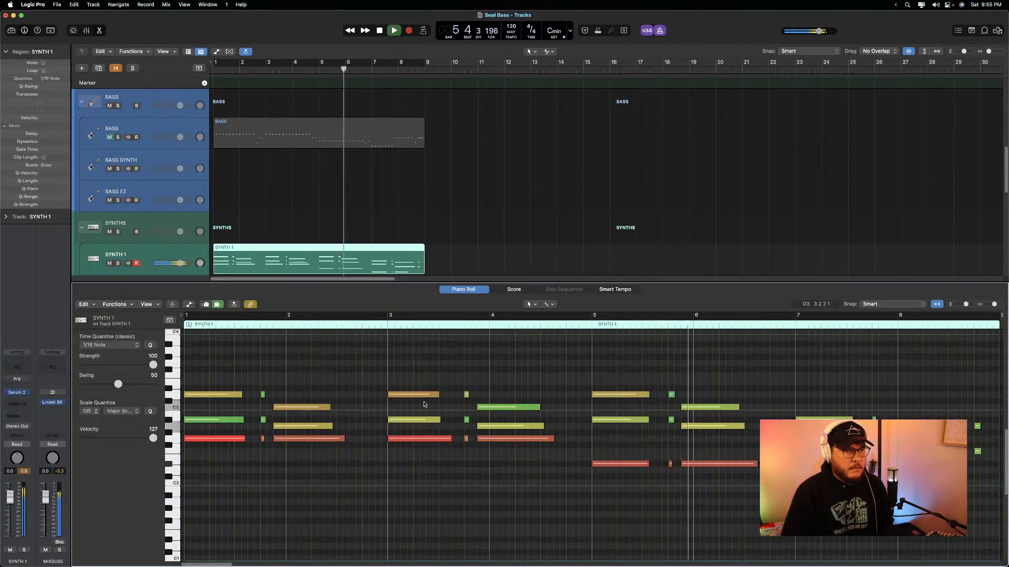
scroll(559, 478, "right", 5)
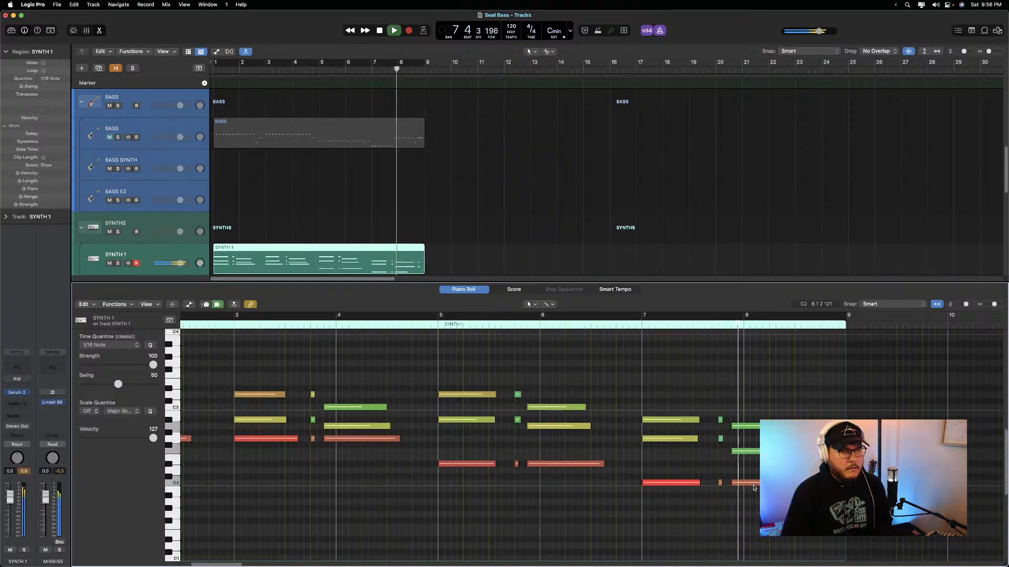
key("space")
left_click_drag(753, 487, 754, 464)
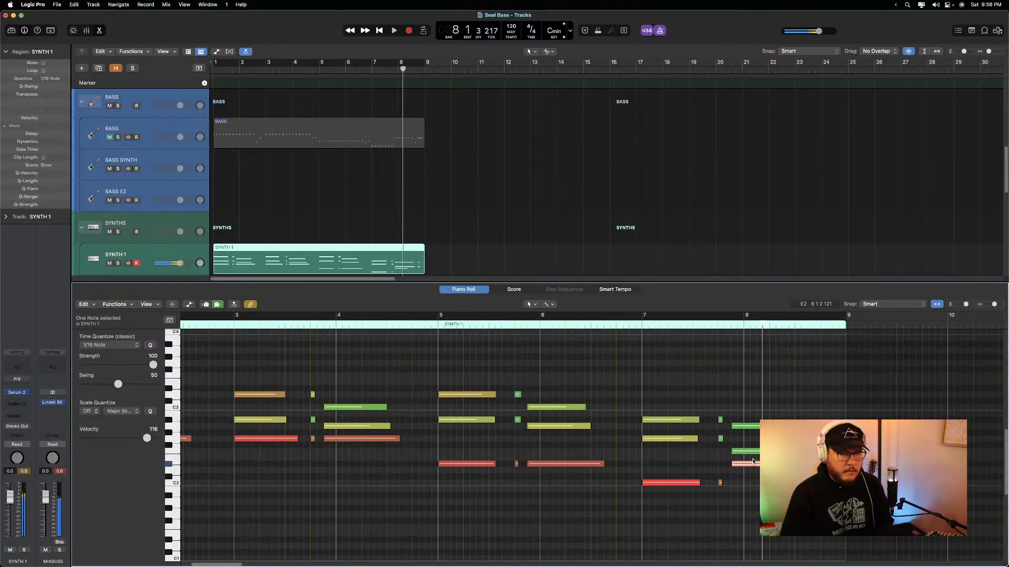
Audition the sustained low note just before bar 8 at G2, and delete it from the SYNTH 1 region
key("Return")
left_click(759, 327)
key("space")
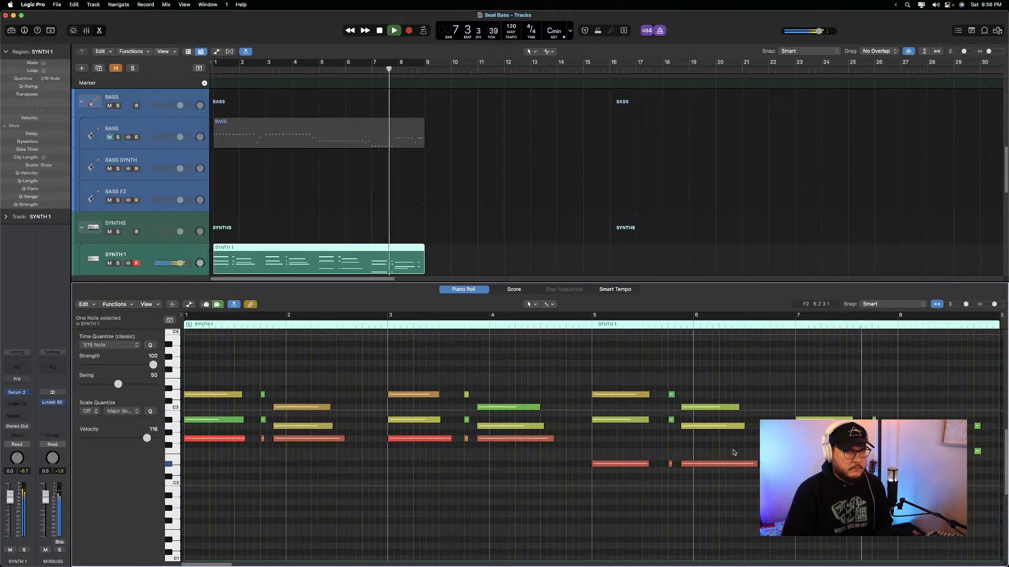
key("space")
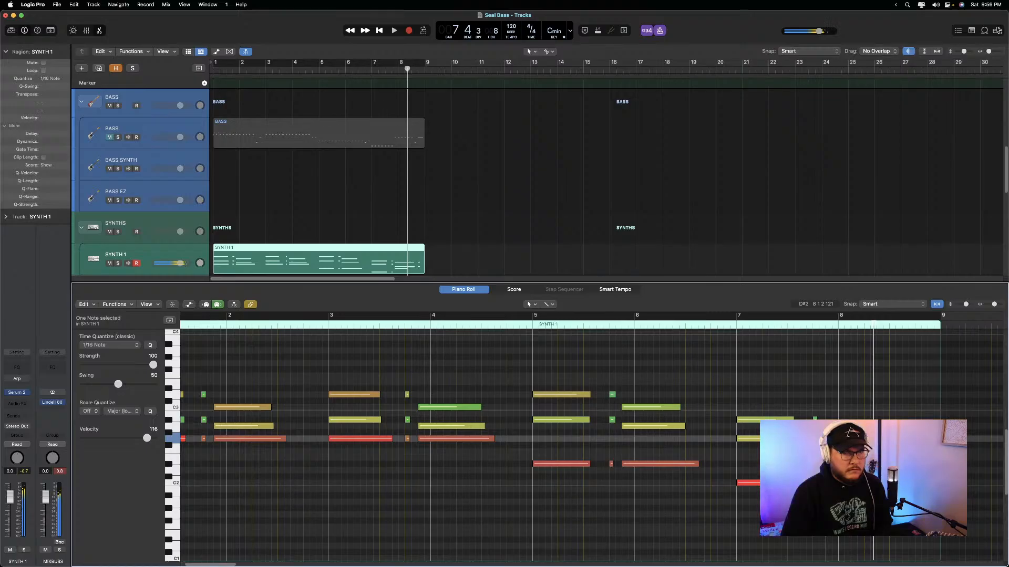
key("space")
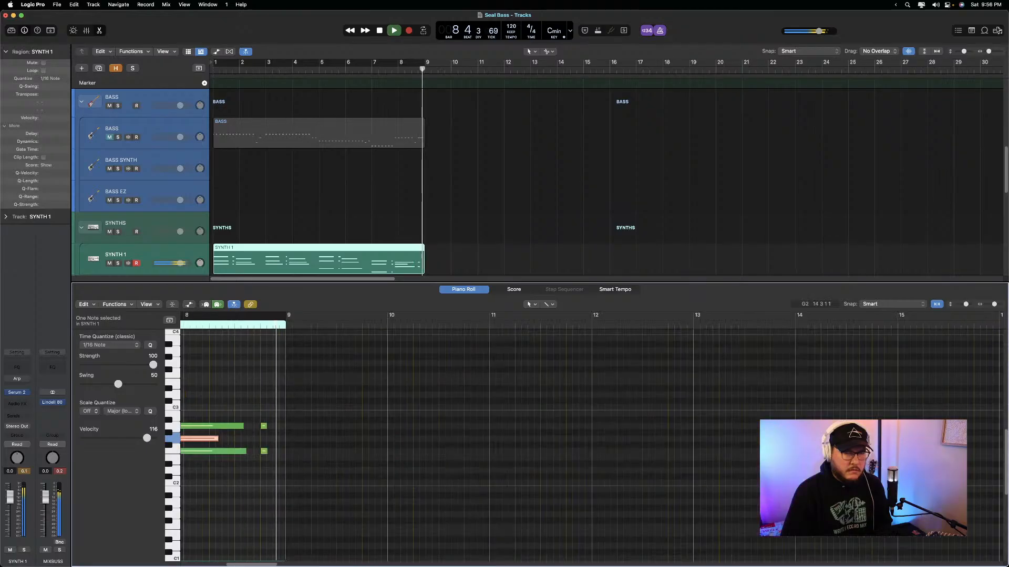
key("space")
scroll(568, 459, "up", 1)
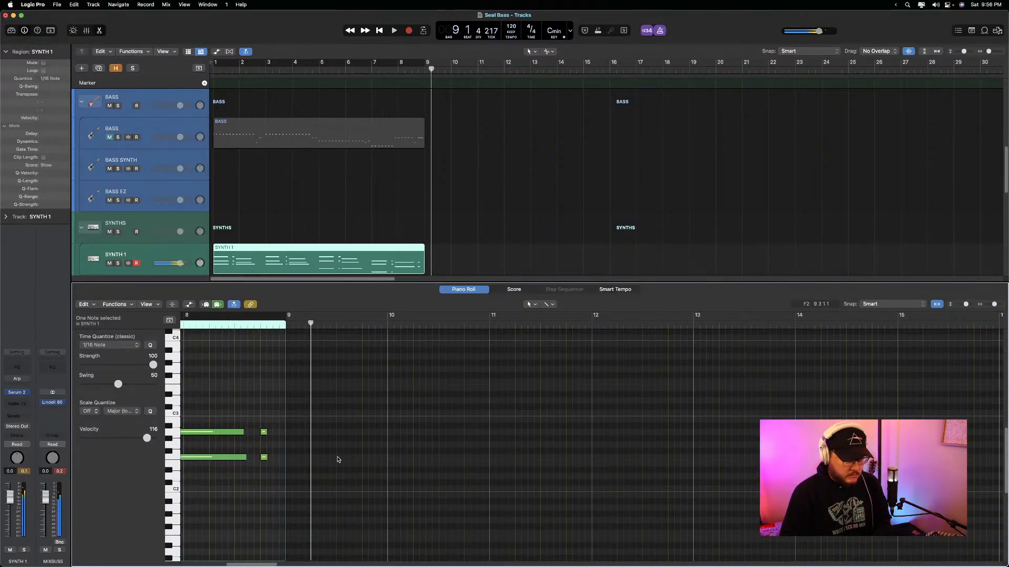
Play the SYNTH 1 ending and opening bars to check the edited chords, and close the Piano Roll
key("space")
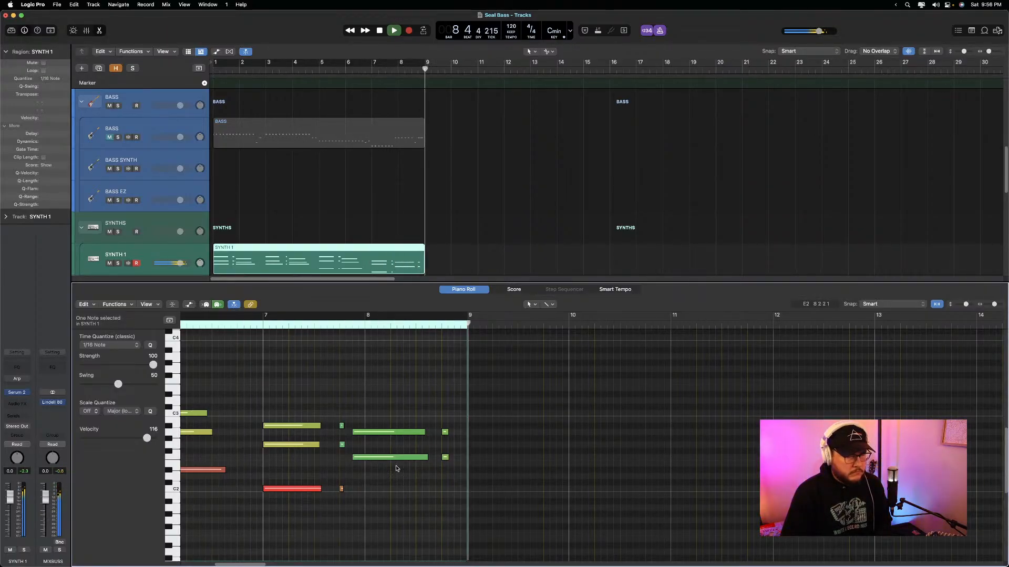
key("space")
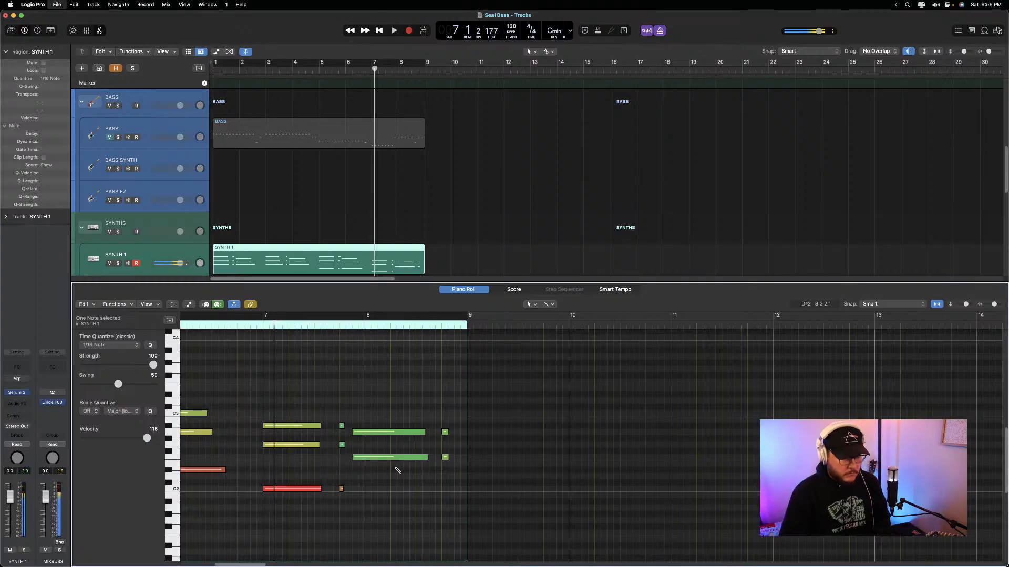
key("Return")
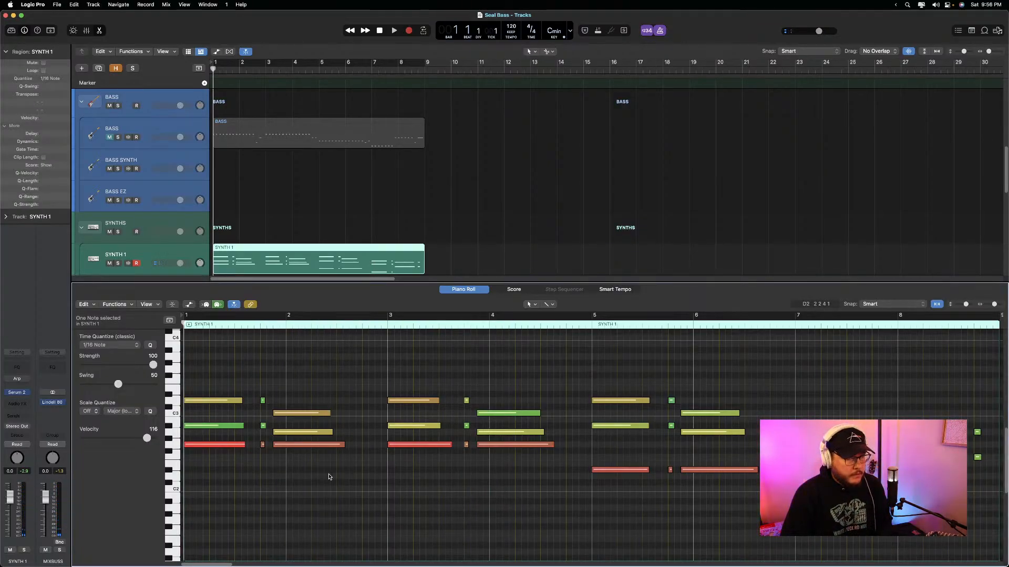
key("space")
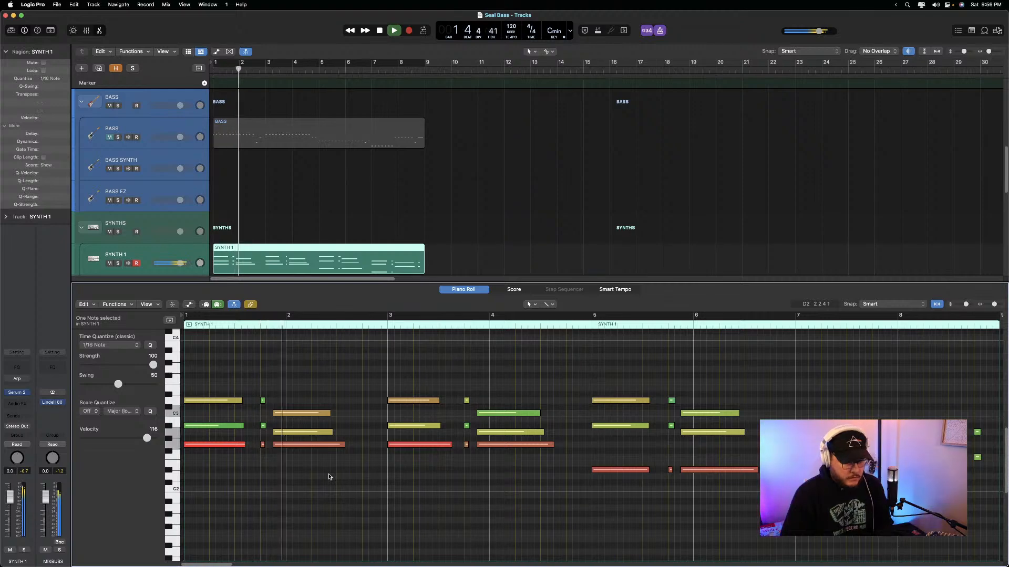
key("e")
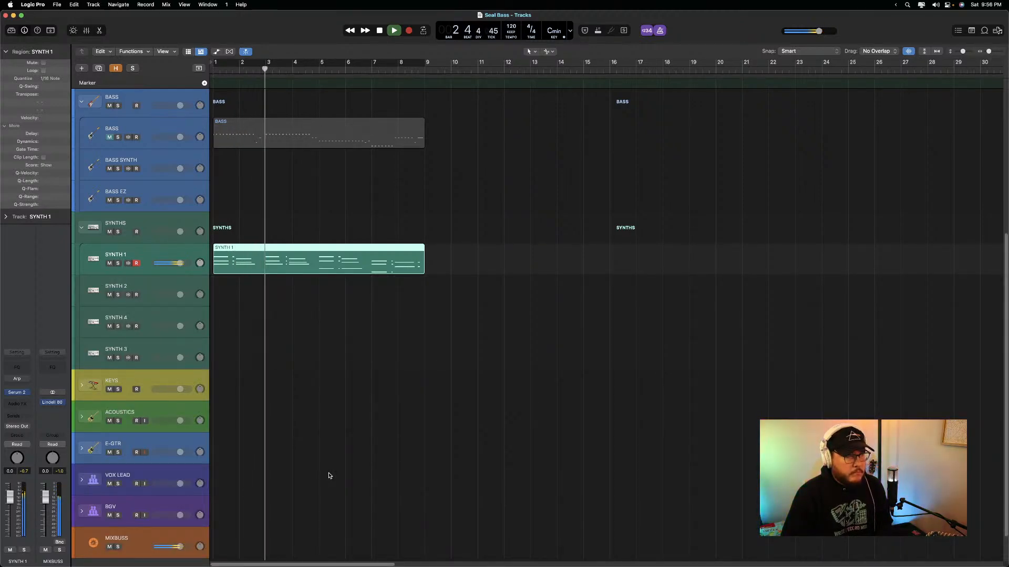
key("space")
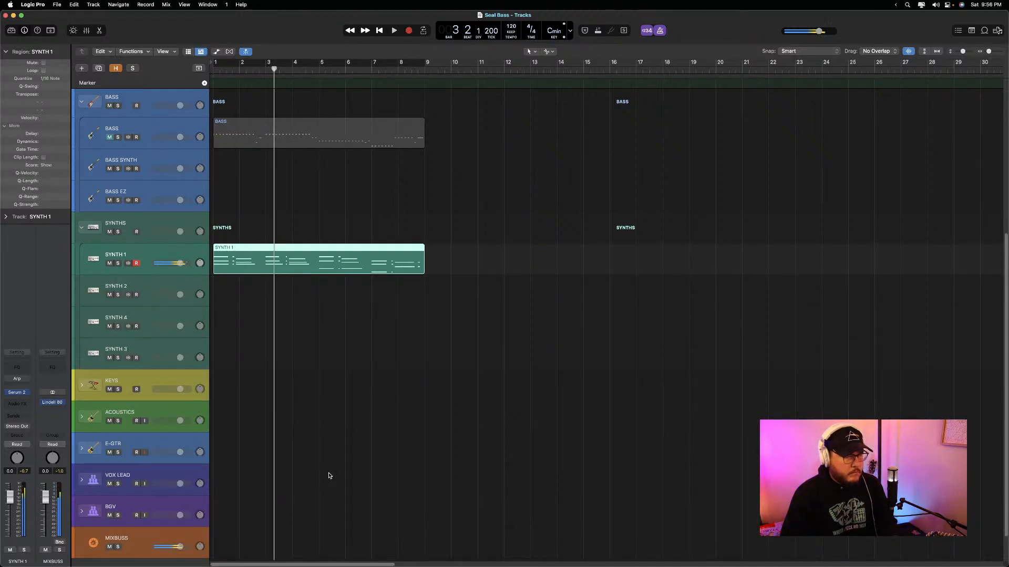
Unmute the BASS track while trying an overdub of fill notes on SYNTH 1 from bar 1 to about bar 7
key("Return")
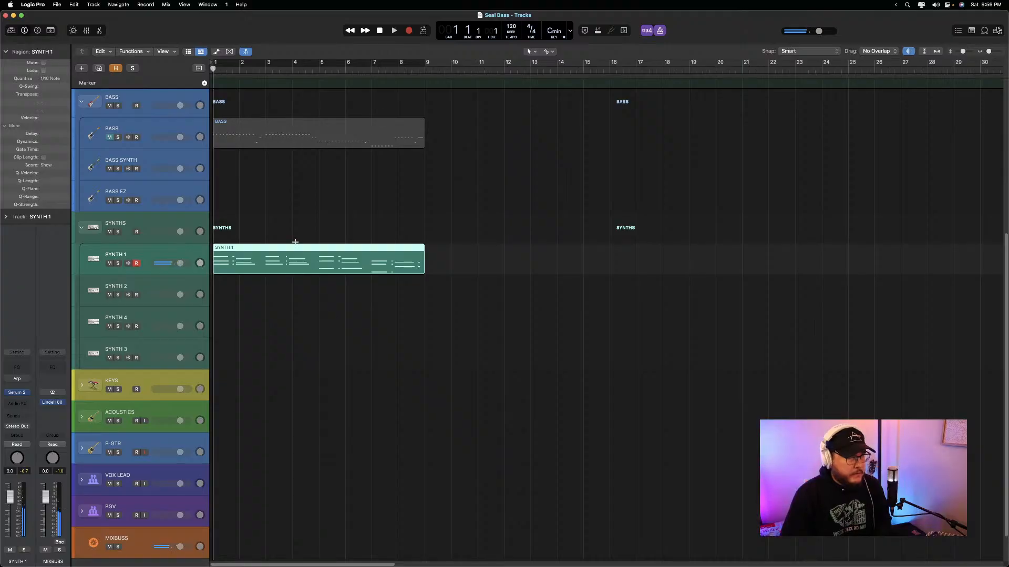
key("r")
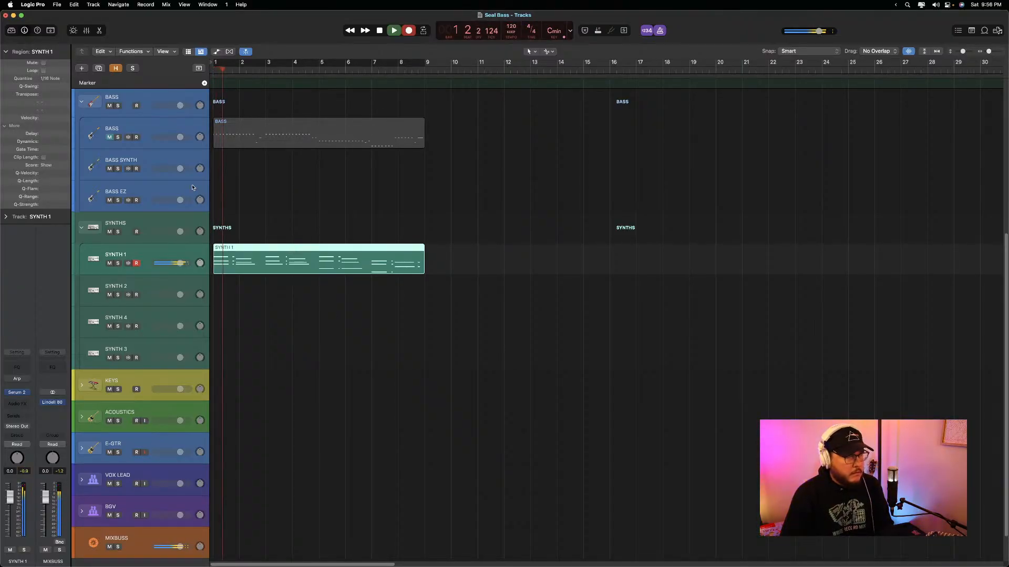
left_click(110, 138)
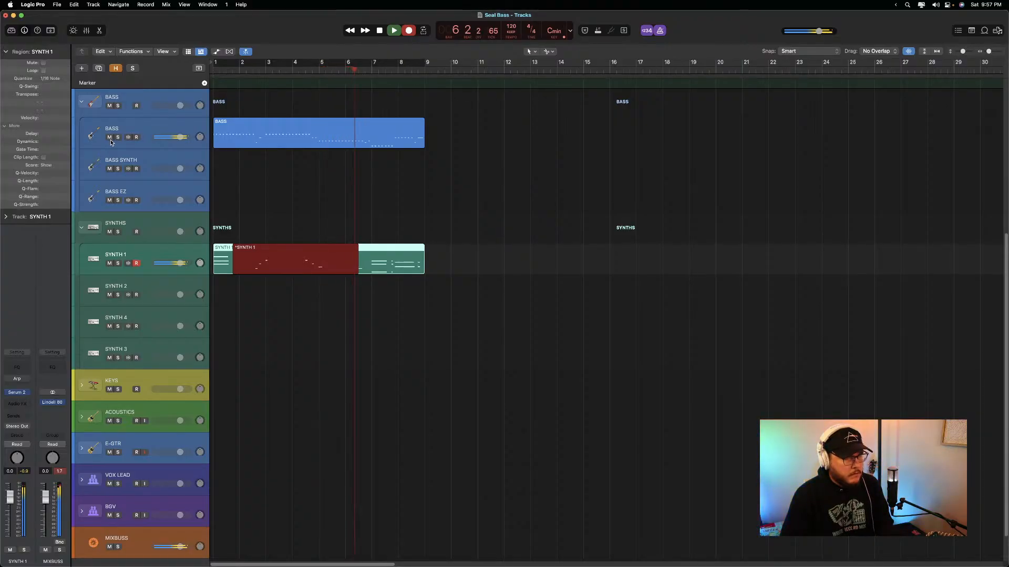
key("space")
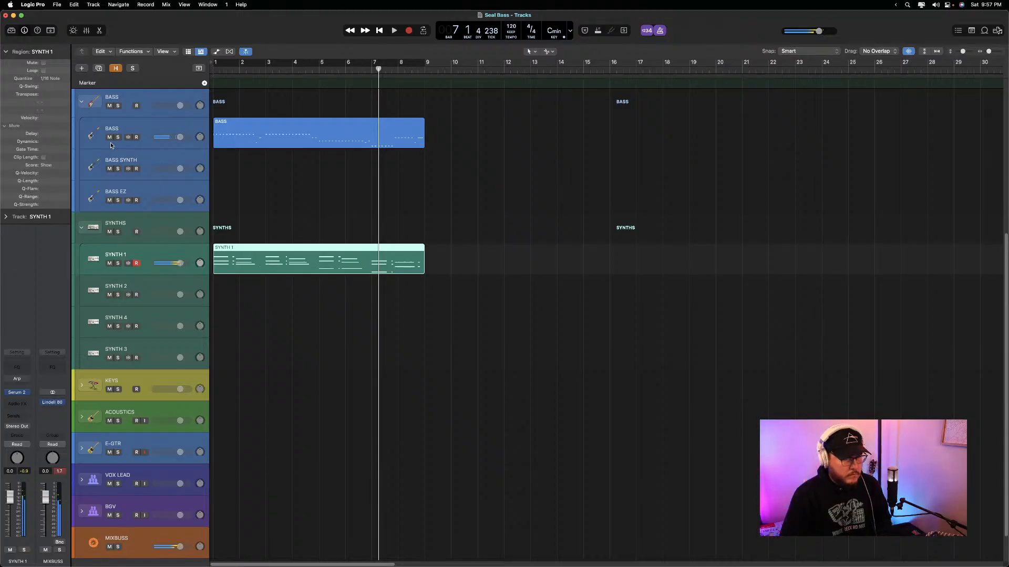
Try two more overdub takes on SYNTH 1 from the project start, and discard each recording
key("Return")
key("r")
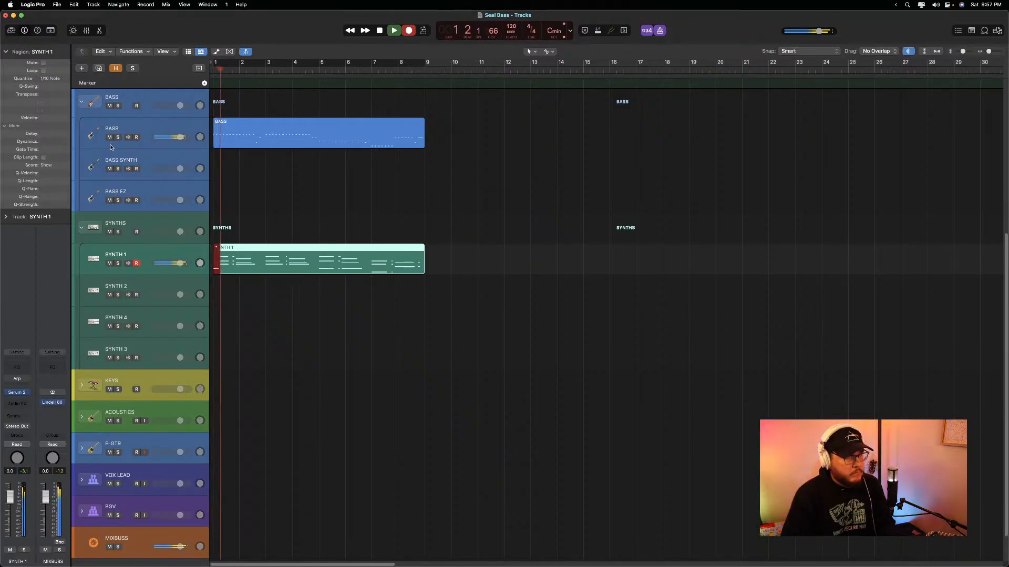
key("super+period")
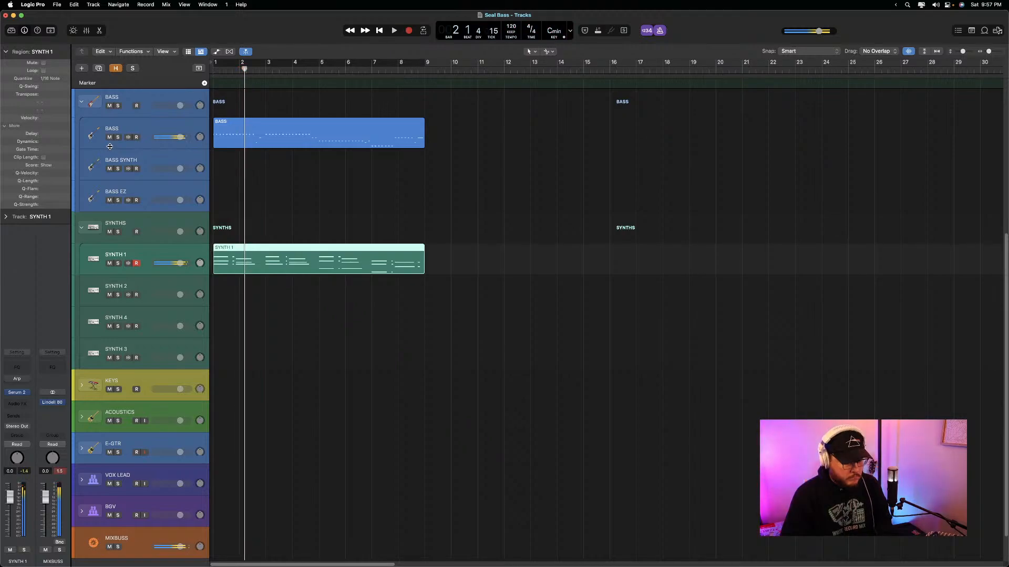
key("Return")
key("r")
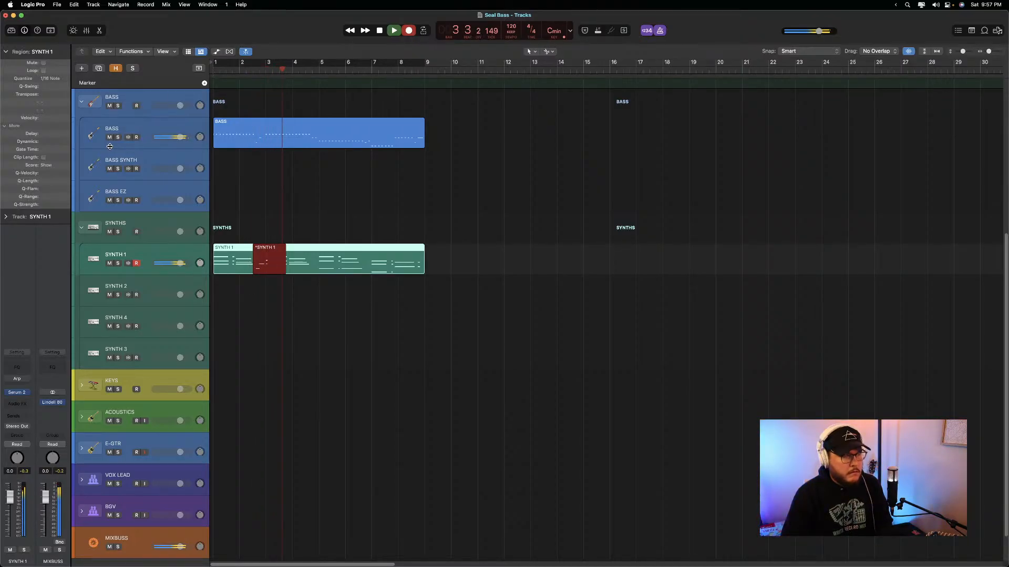
key("super+period")
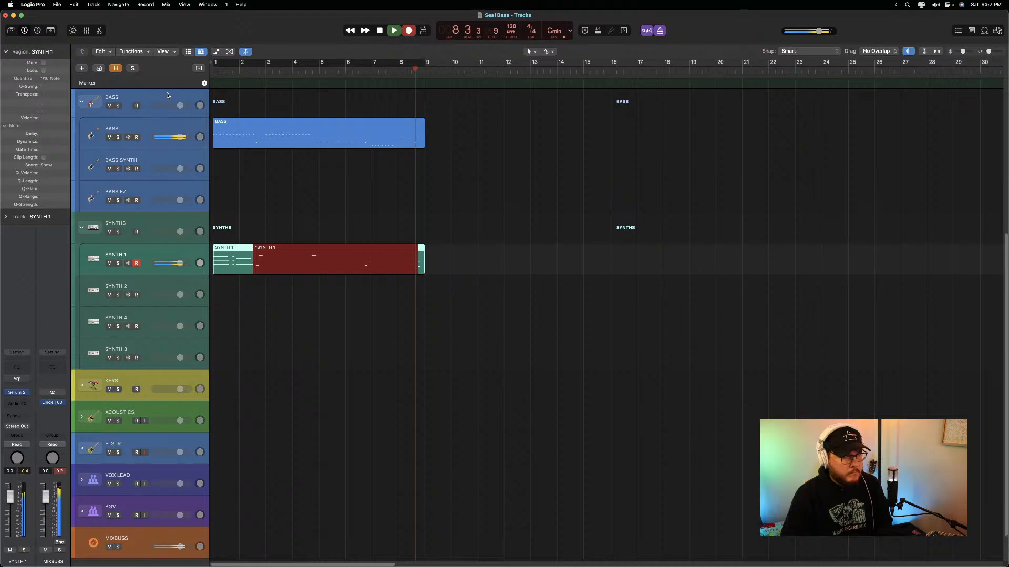
Stop the latest SYNTH 1 fill take, play it back with the bass, undo it, and return to bar 1
key("space")
key("space")
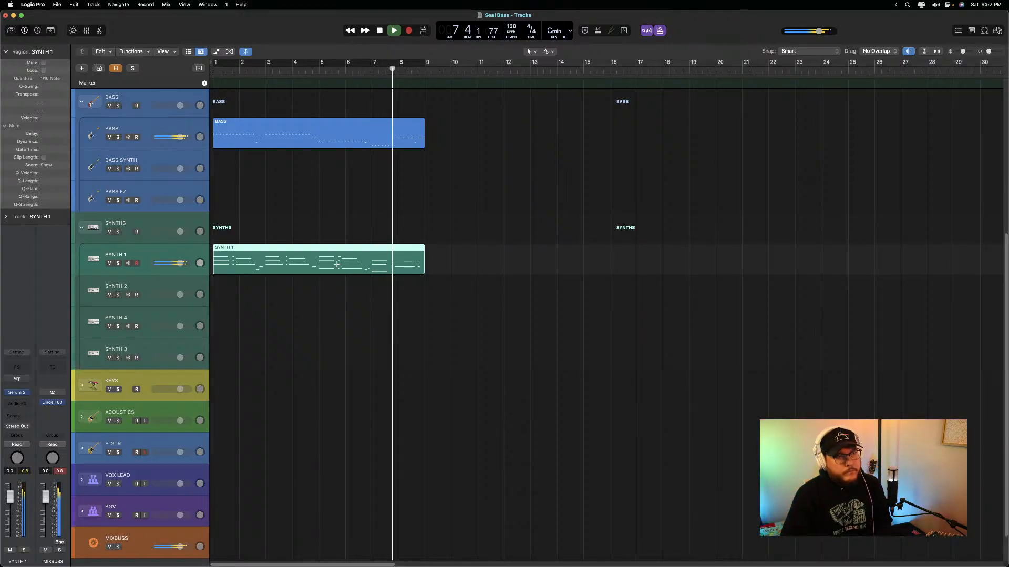
key("space")
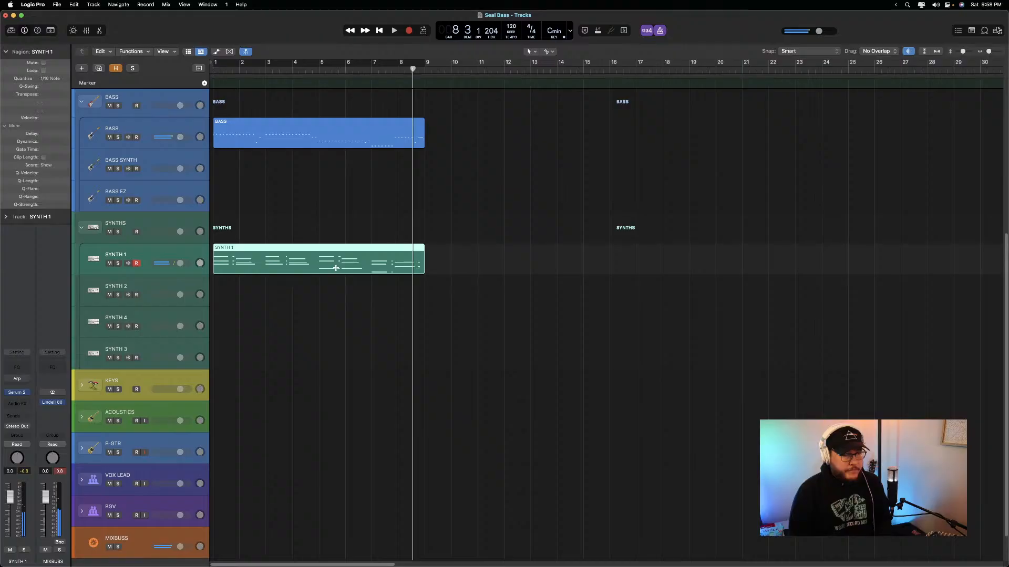
key("Return")
Open Superior Drummer 3 on the DRUMS track and load the Synthwave EZX library
scroll(267, 211, "up", 5)
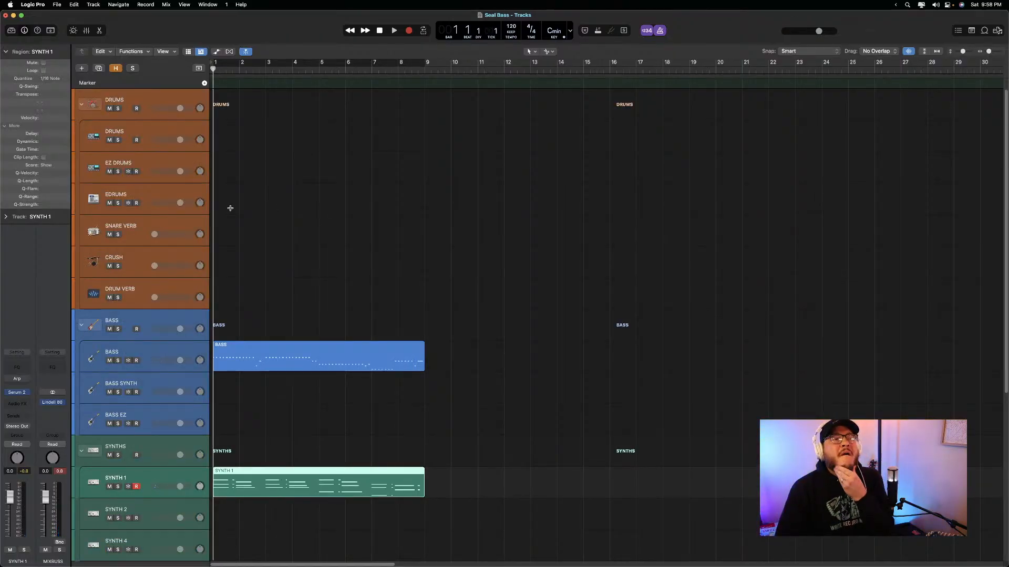
left_click(148, 136)
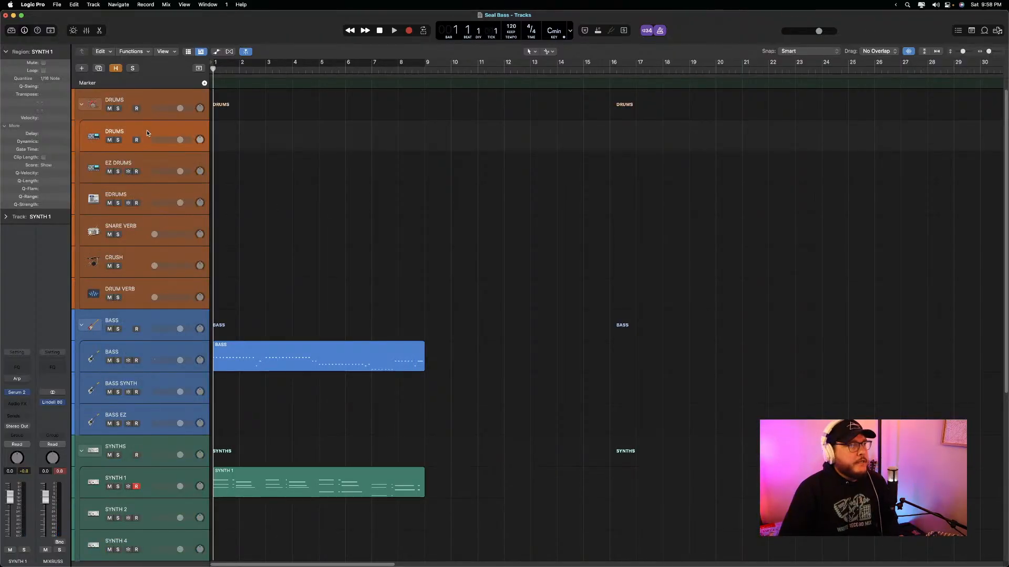
left_click(17, 394)
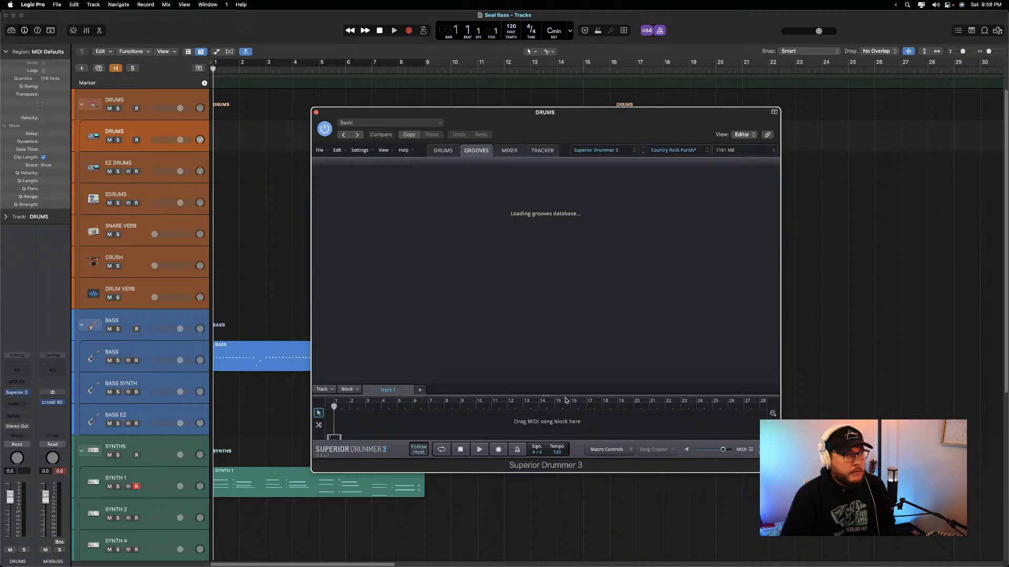
left_click(672, 150)
left_click(603, 150)
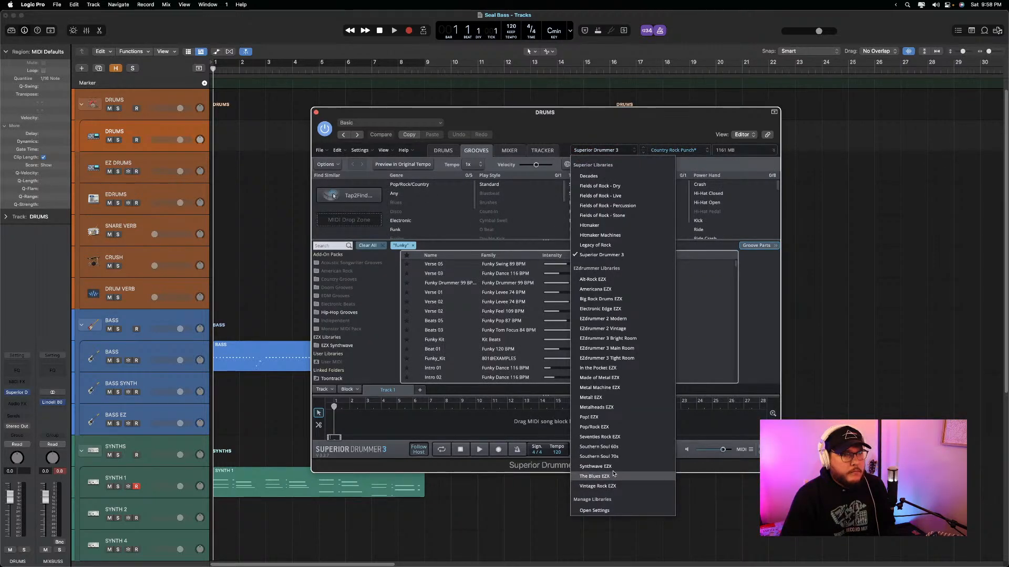
left_click(611, 467)
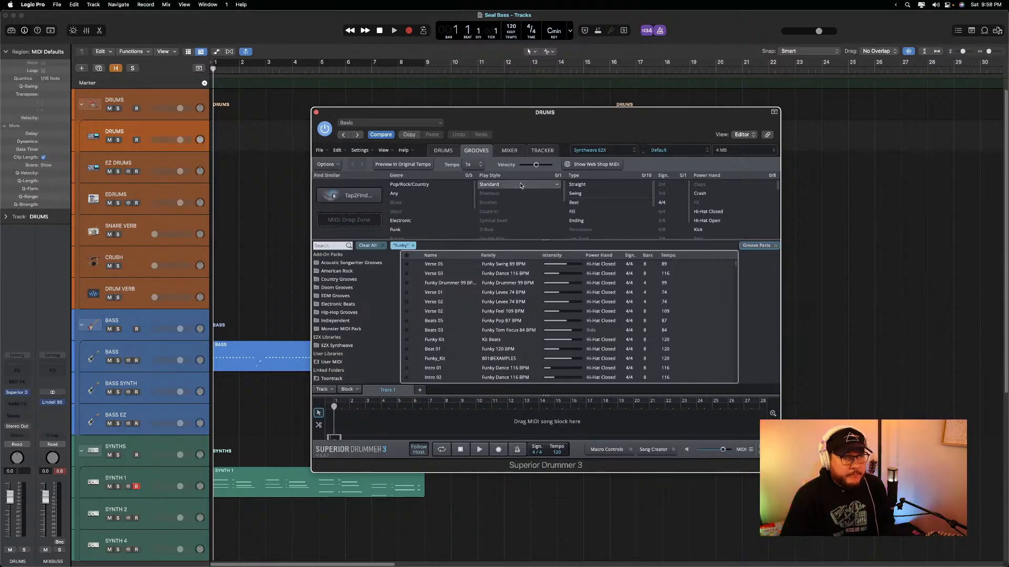
Show the Synthwave drum kit, arm the DRUMS track for recording, and disarm SYNTH 1
left_click(454, 154)
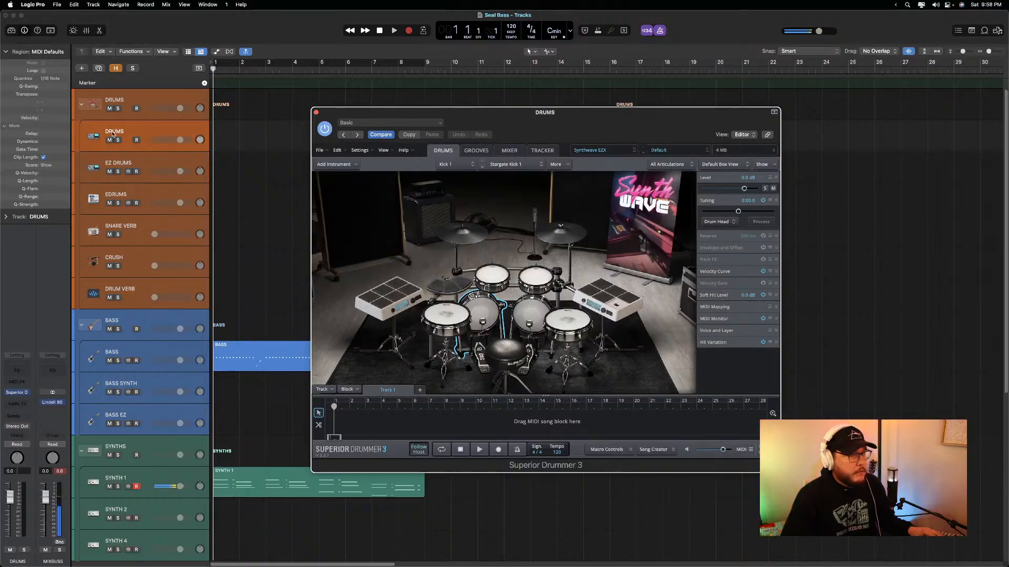
left_click(136, 141)
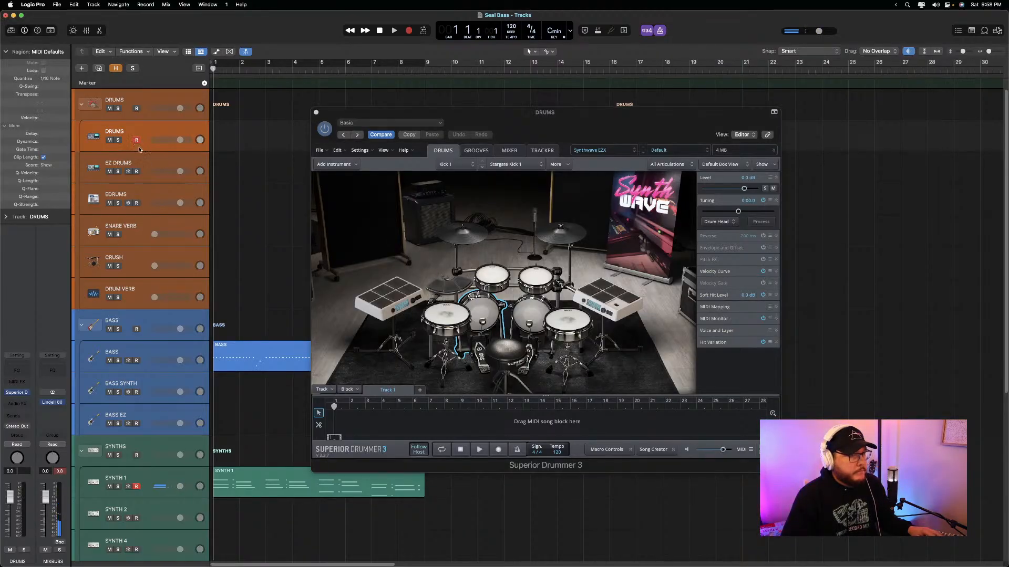
left_click(135, 487)
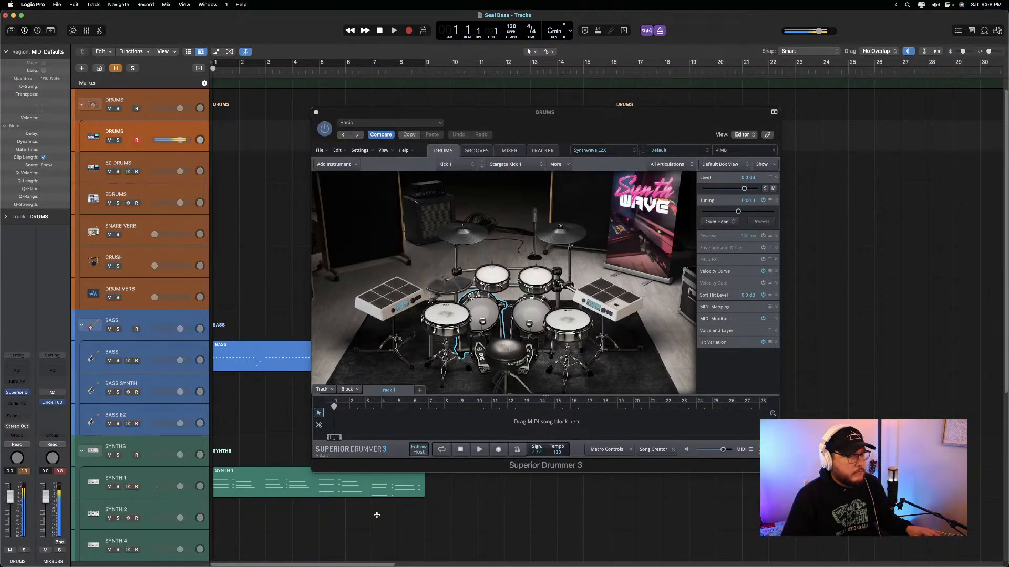
Move the plug-in window off the regions and repeat the BASS and SYNTH 1 regions back to back past bar 25
left_click_drag(362, 473, 502, 444)
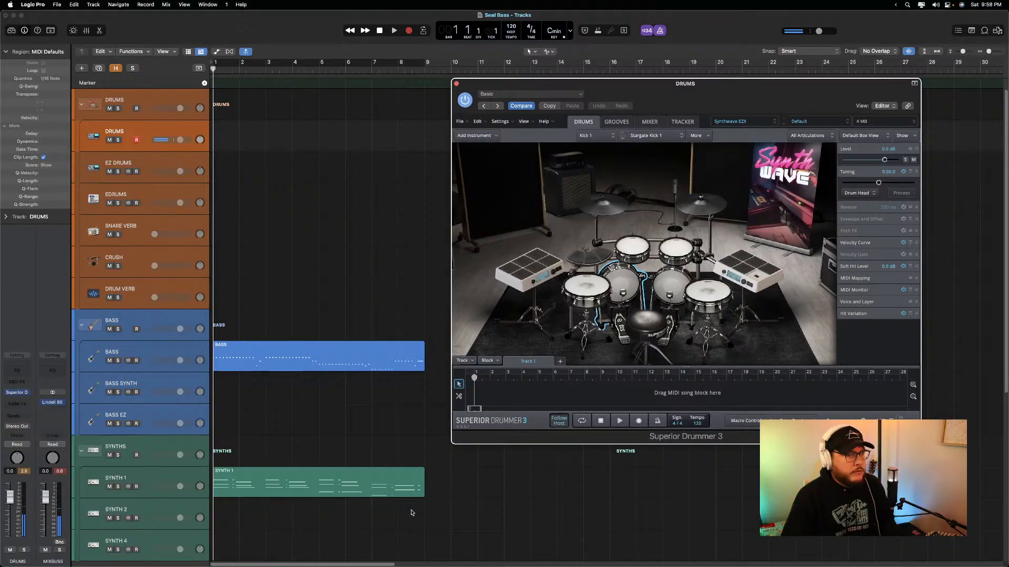
left_click(368, 369)
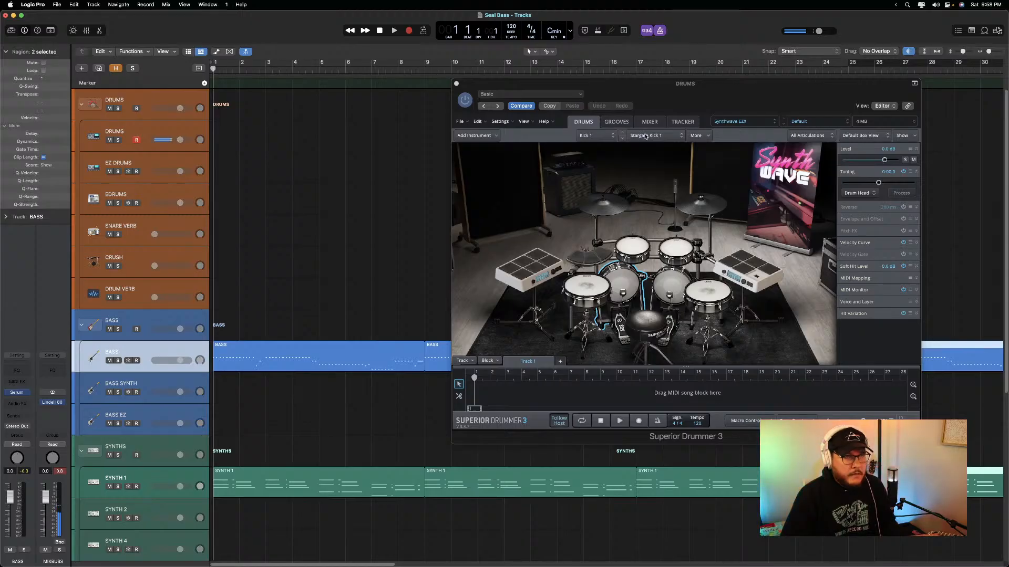
Audition Snare 1 sounds from Highway Snare 1 through The Way Snare 1, and choose Funky Snare 1
left_click(588, 291)
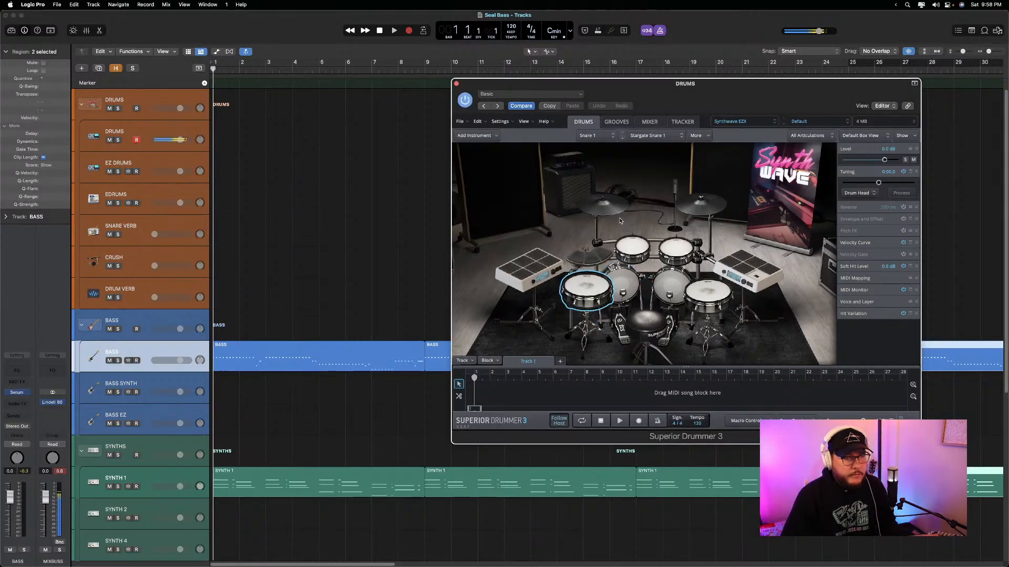
left_click(658, 137)
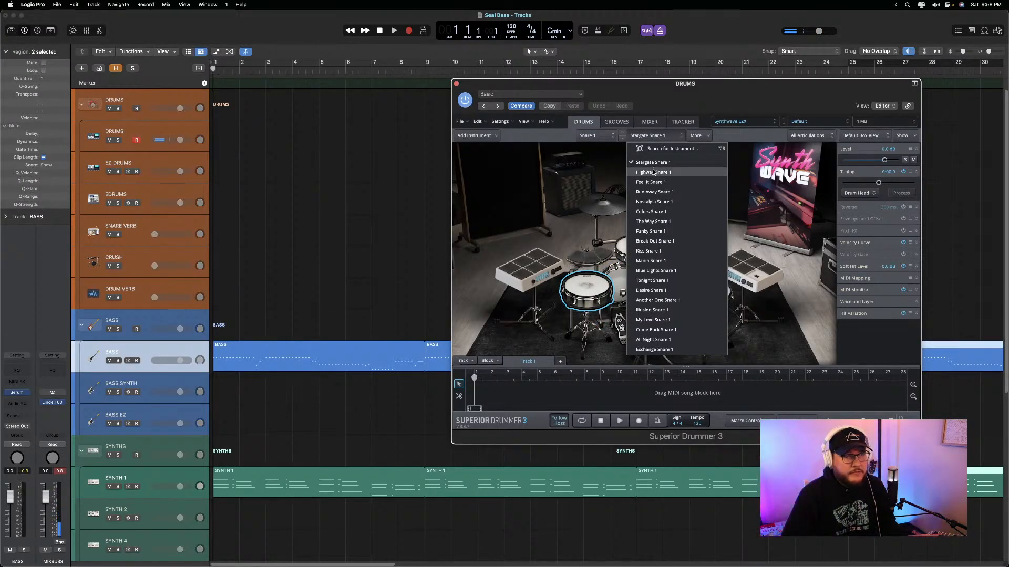
left_click(653, 172)
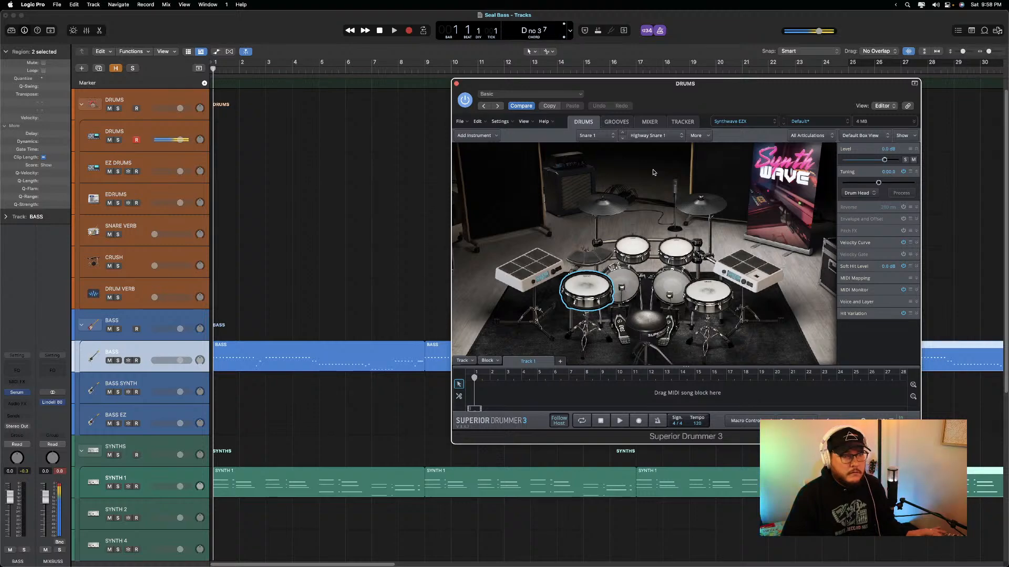
left_click(660, 137)
left_click(651, 183)
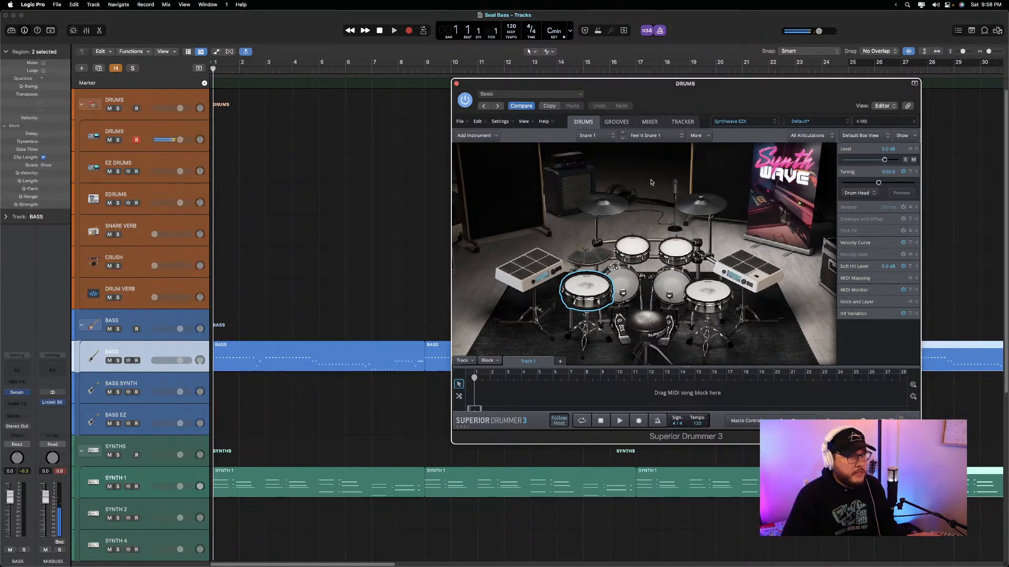
left_click(657, 138)
left_click(615, 147)
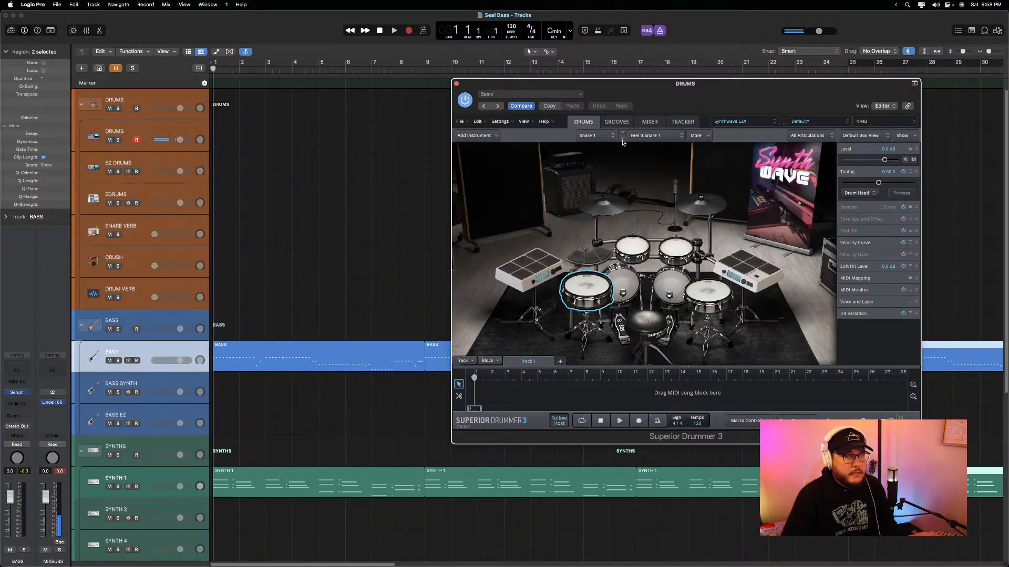
left_click(622, 141)
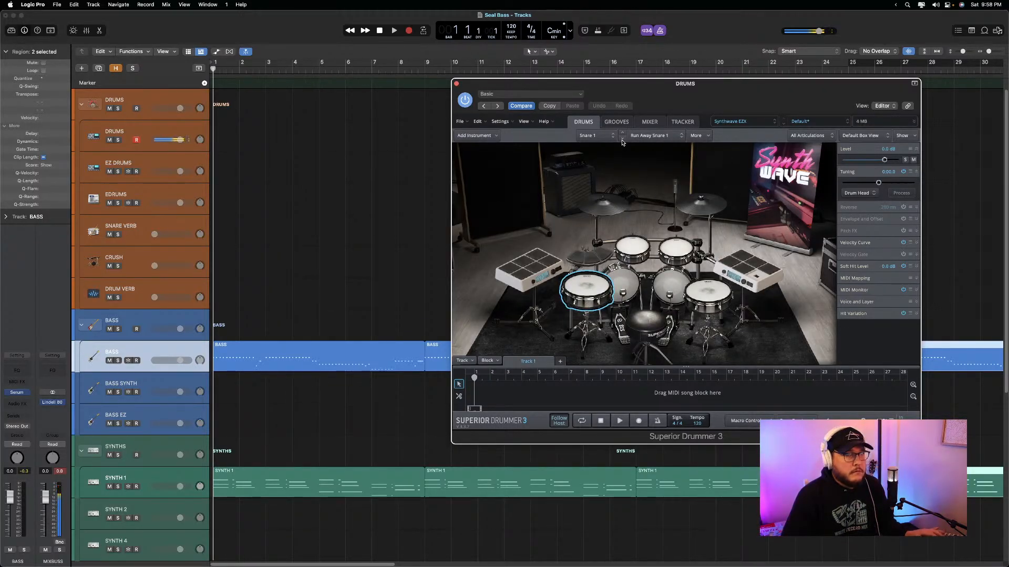
left_click(623, 141)
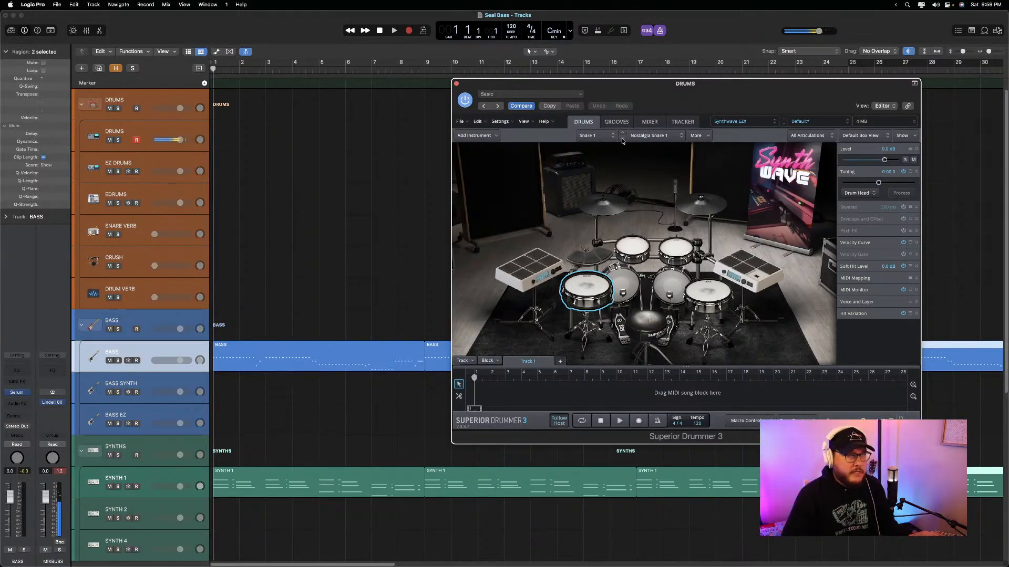
left_click(622, 141)
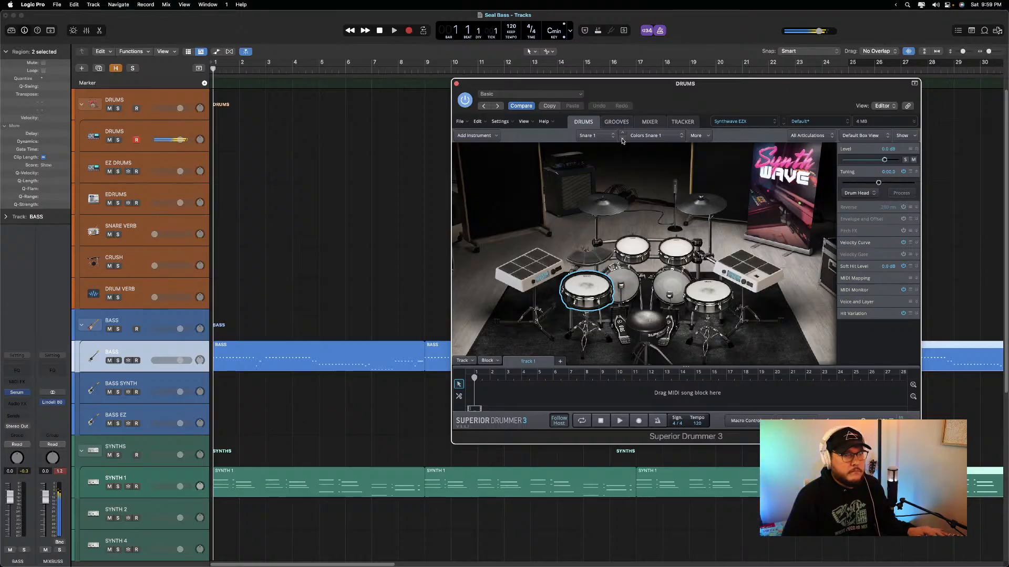
left_click(623, 141)
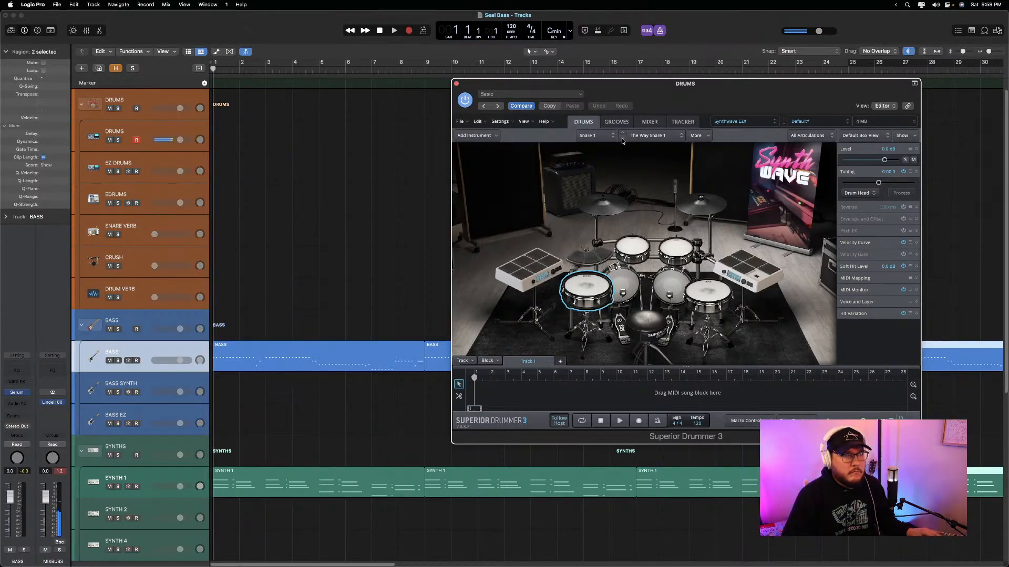
left_click(622, 141)
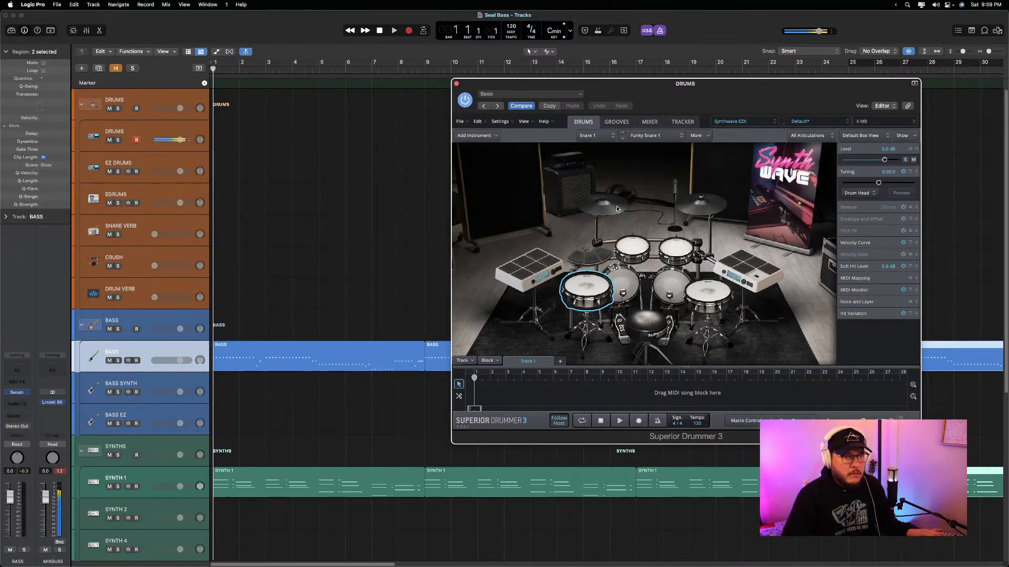
Audition Highway, Feel It and Run Away for Kick 1, and choose Nostalgia Kick 1
left_click(619, 280)
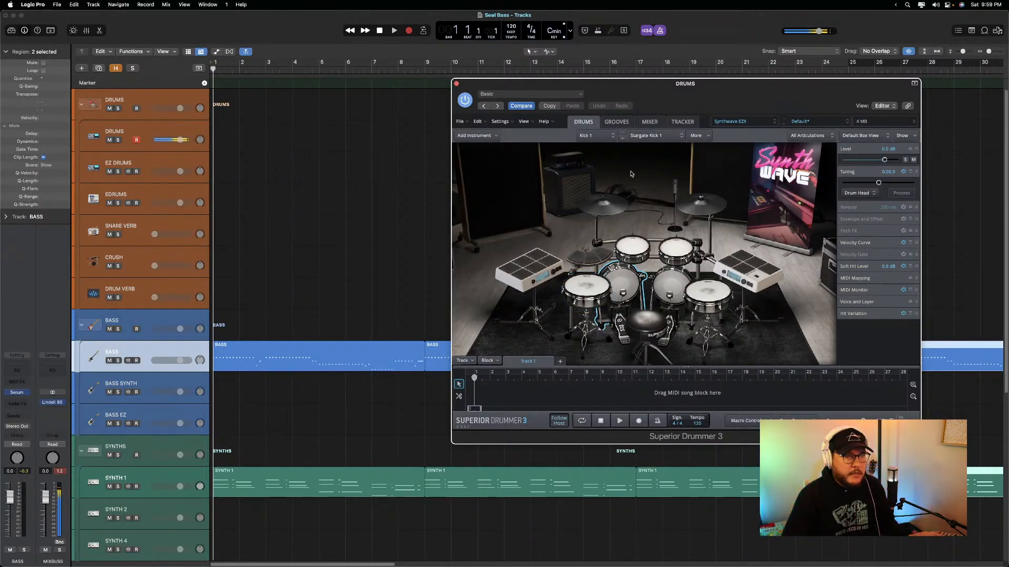
left_click(635, 135)
left_click(633, 171)
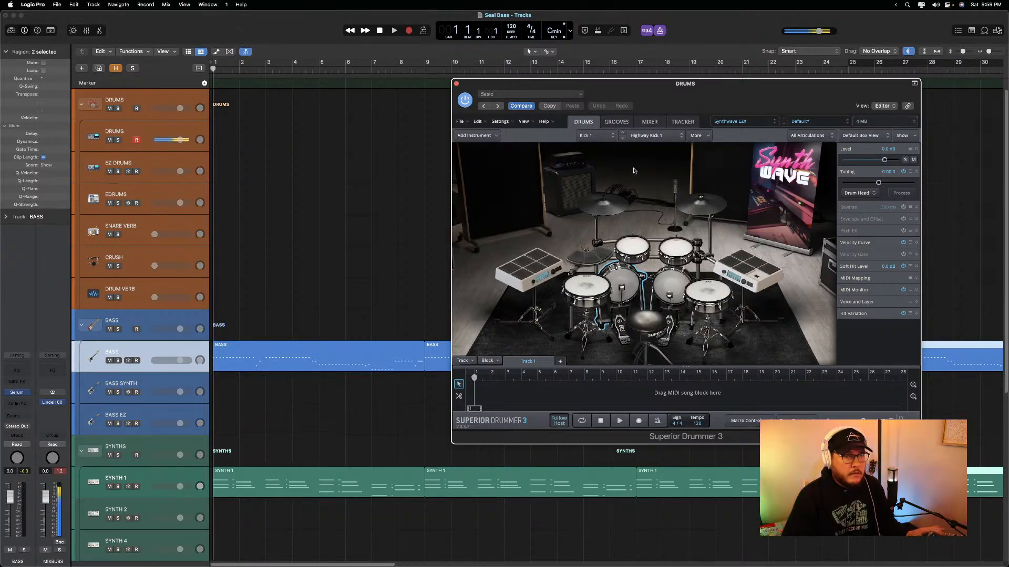
left_click(623, 138)
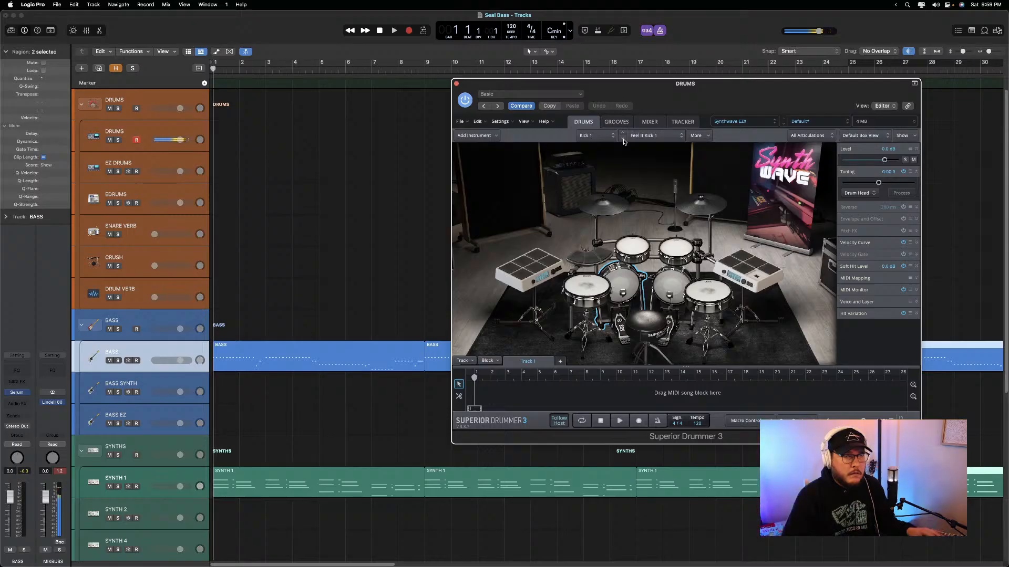
left_click(623, 138)
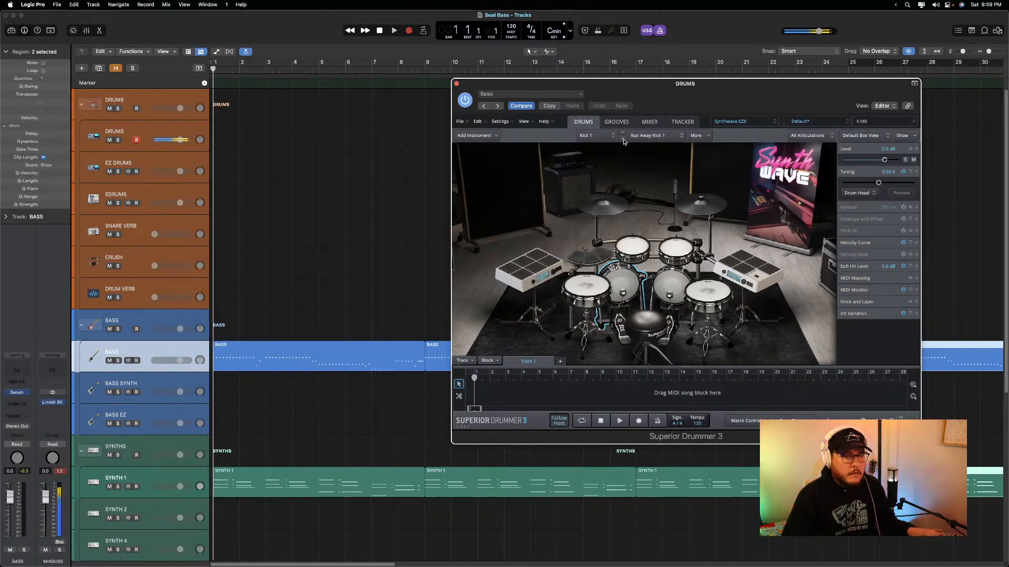
left_click(623, 139)
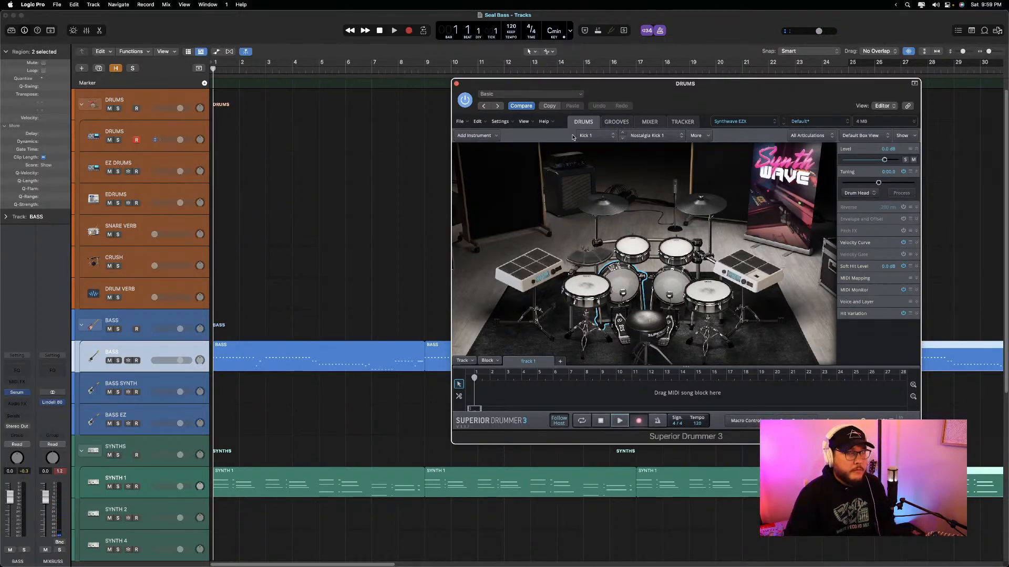
Close the plug-in and record a kick and snare part on DRUMS from bar 1 to bar 9
left_click(456, 84)
left_click(454, 71)
key("Return")
key("r")
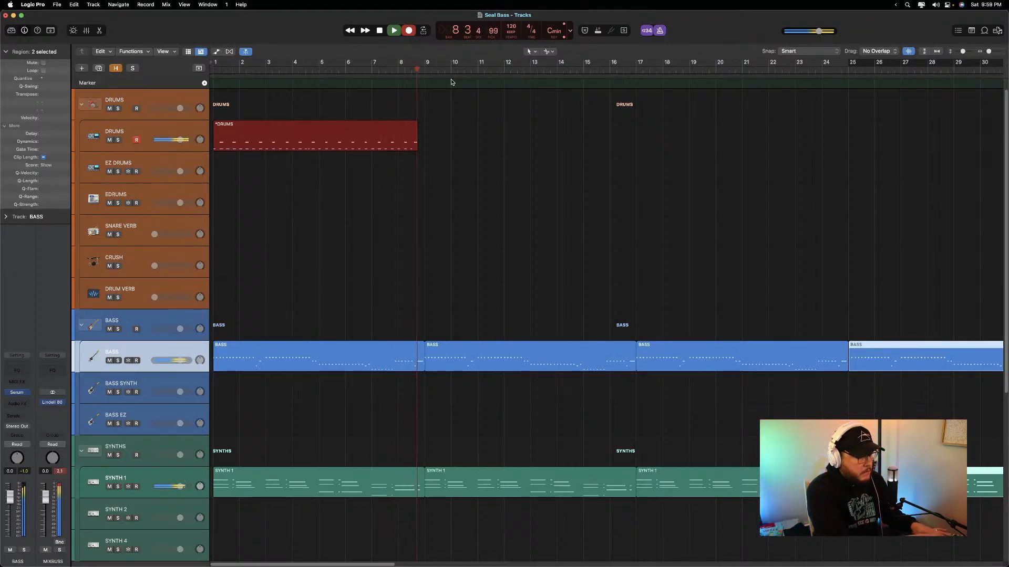
key("space")
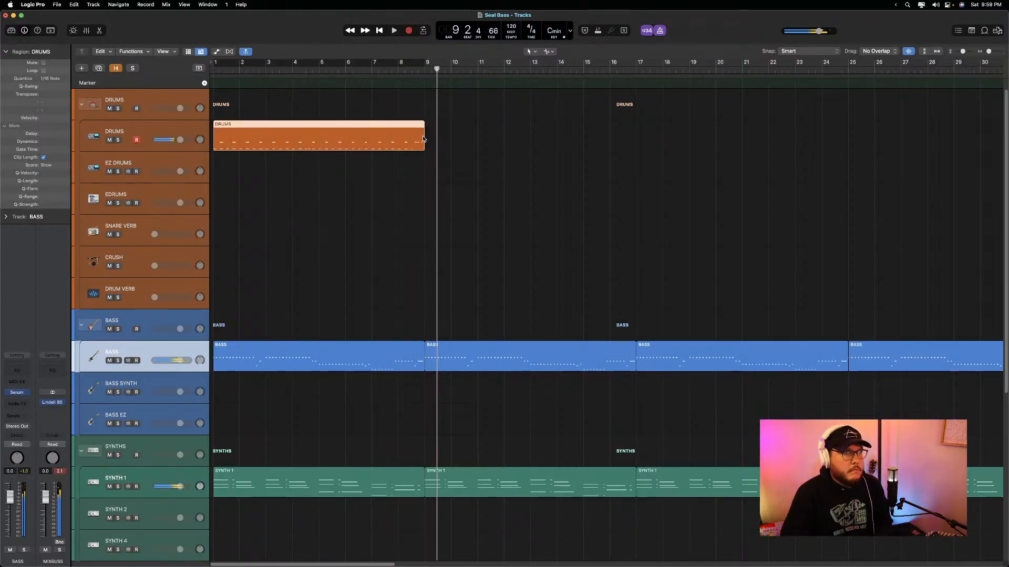
Play the start of the DRUMS take, turn its quantize off, and return it to 1/16 Note
key("Return")
key("space")
left_click(57, 80)
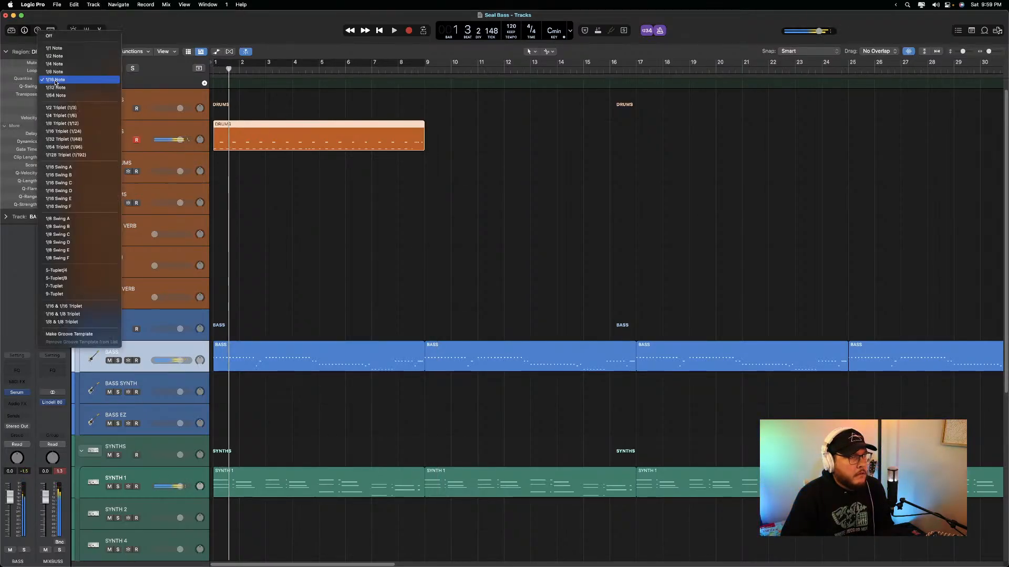
left_click(84, 36)
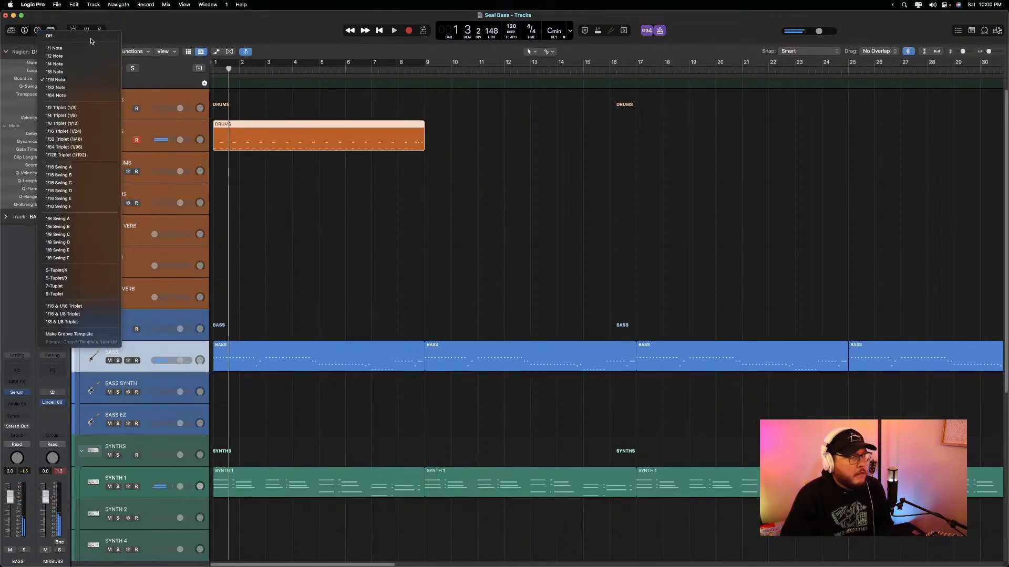
left_click(50, 80)
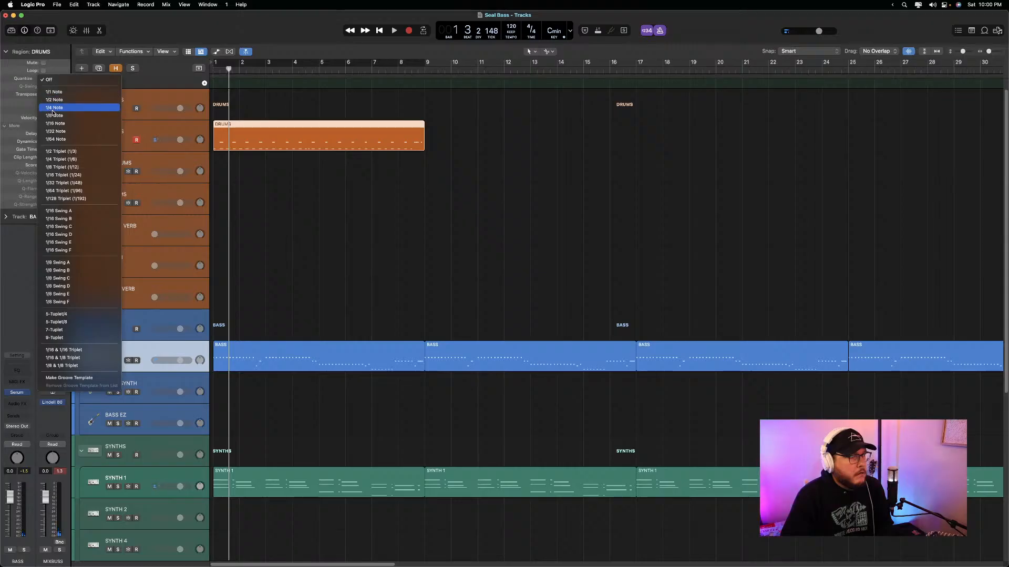
left_click(53, 123)
Play the quantized DRUMS take with the other parts and turn off the metronome
key("space")
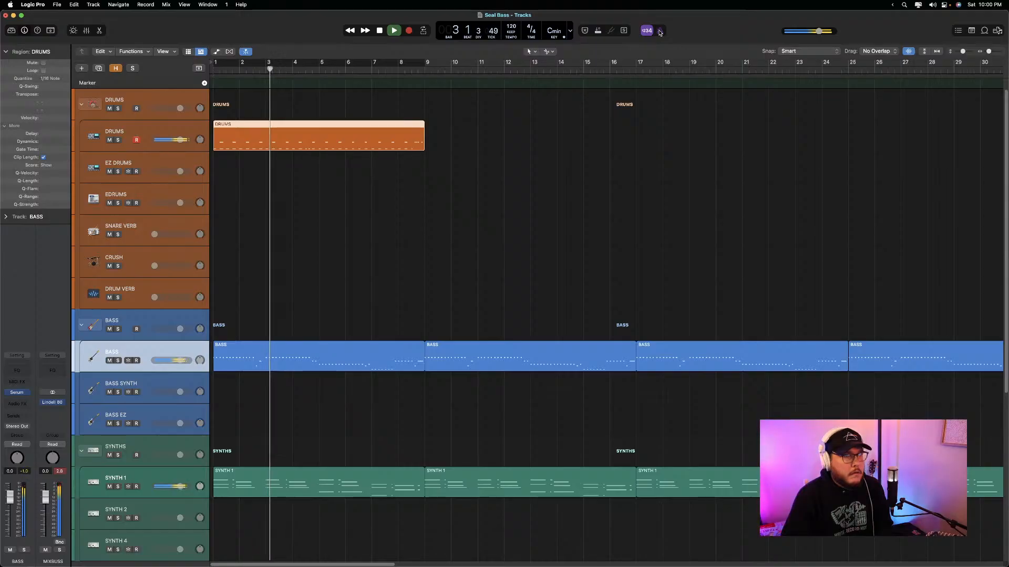
key("space")
Select the recorded block in Superior Drummer 3's Track 1, close the plug-in, and play from bar 1 with DRUMS disarmed
left_click(142, 140)
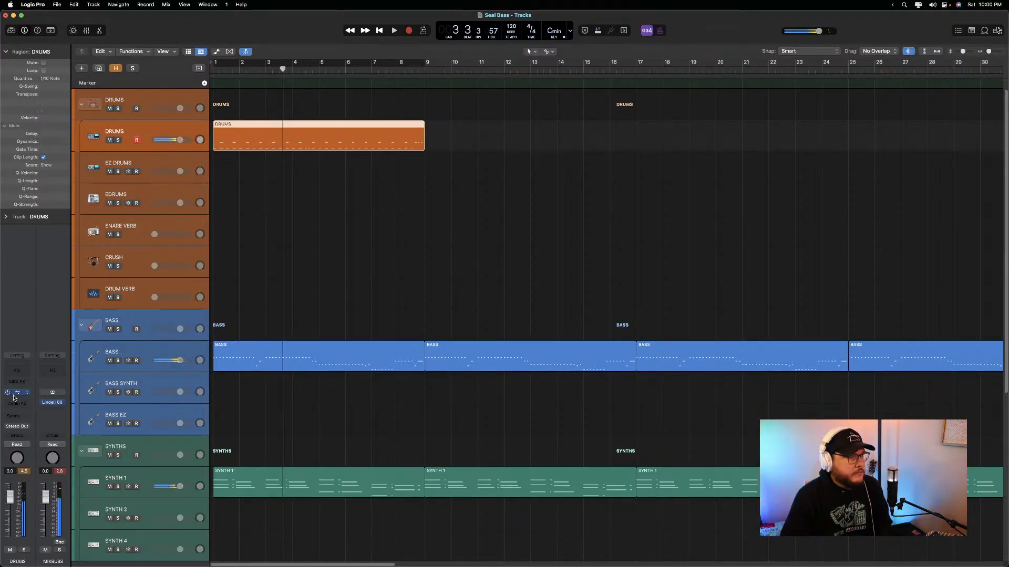
left_click(18, 393)
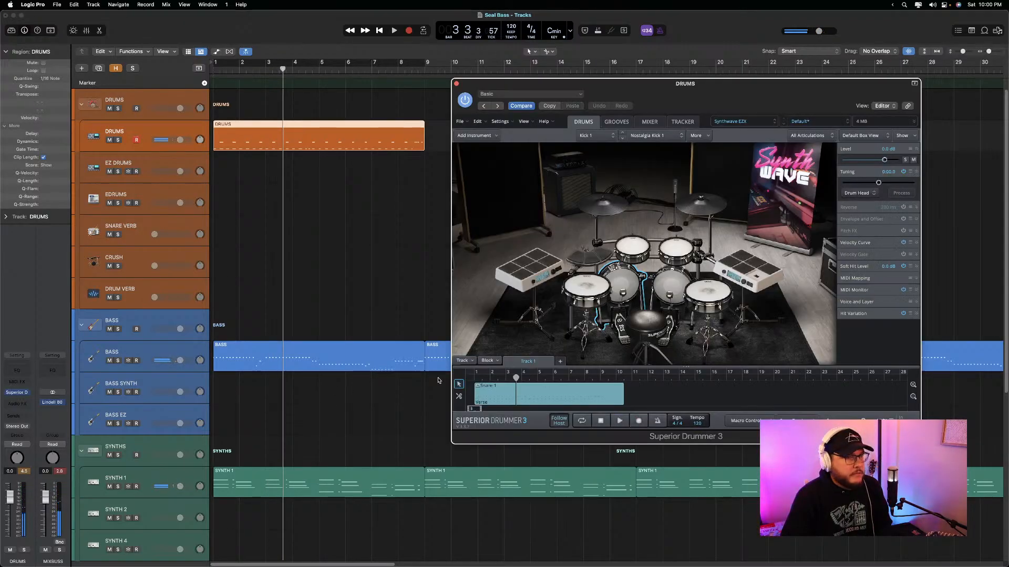
left_click(547, 389)
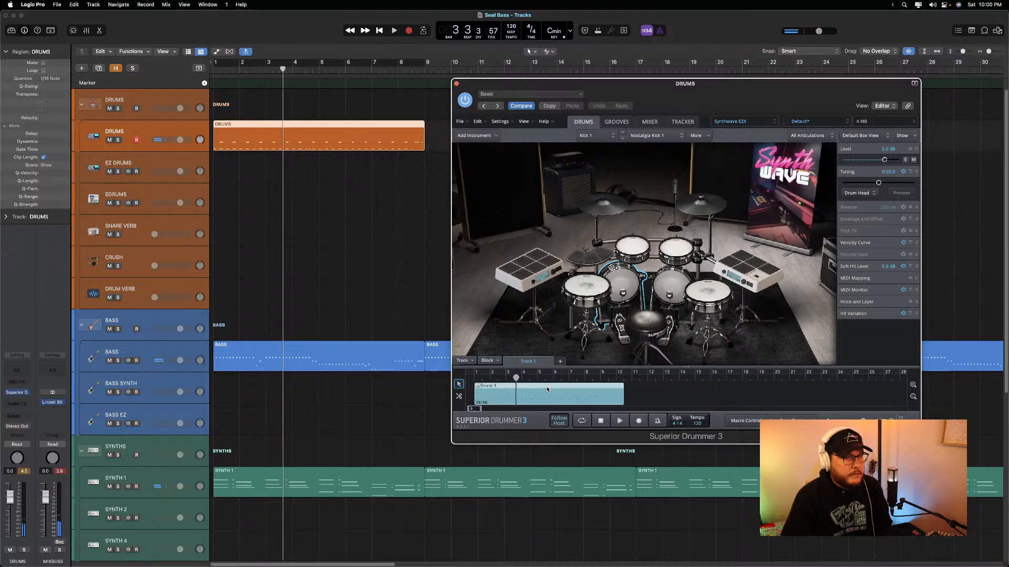
left_click(456, 83)
key("Return")
key("space")
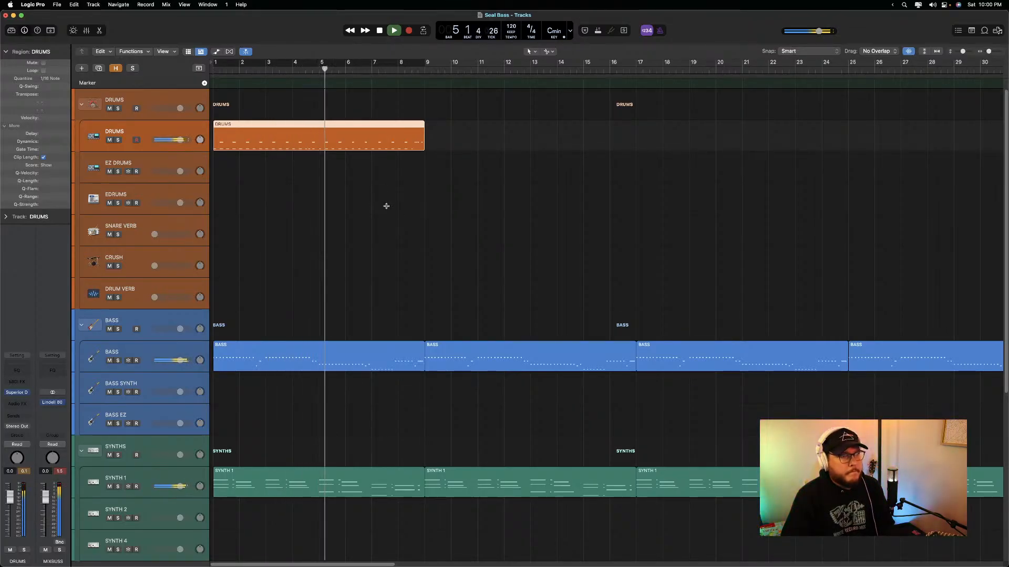
Move the DRUMS region so that it starts at bar 9, with the playhead back at bar 1
key("space")
left_click_drag(354, 128, 566, 137)
key("Return")
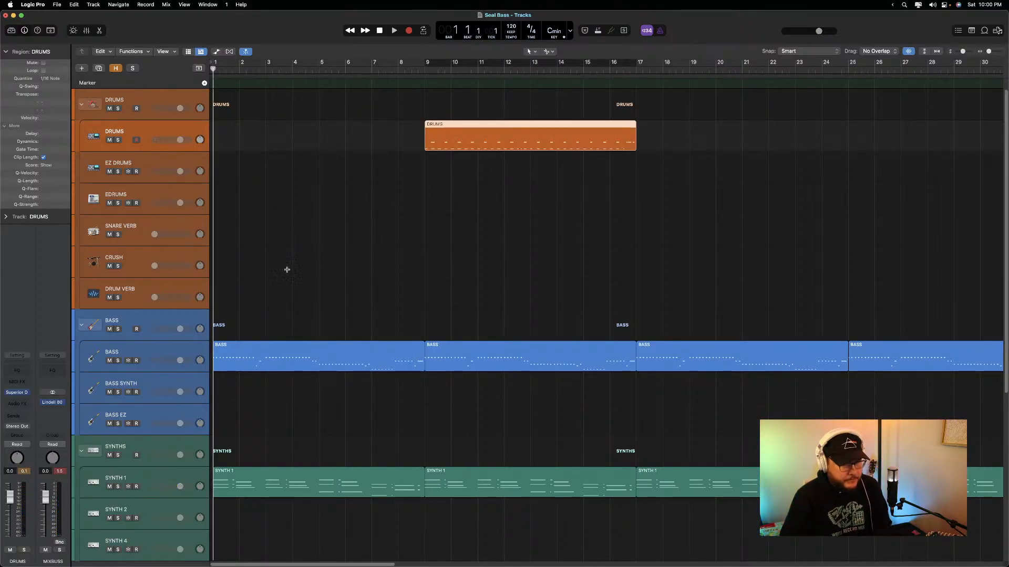
Mute the BASS region in bars 1 to 9, play the intro from bar 1, and select the SYNTH 1 track
left_click(309, 348)
key("ctrl+m")
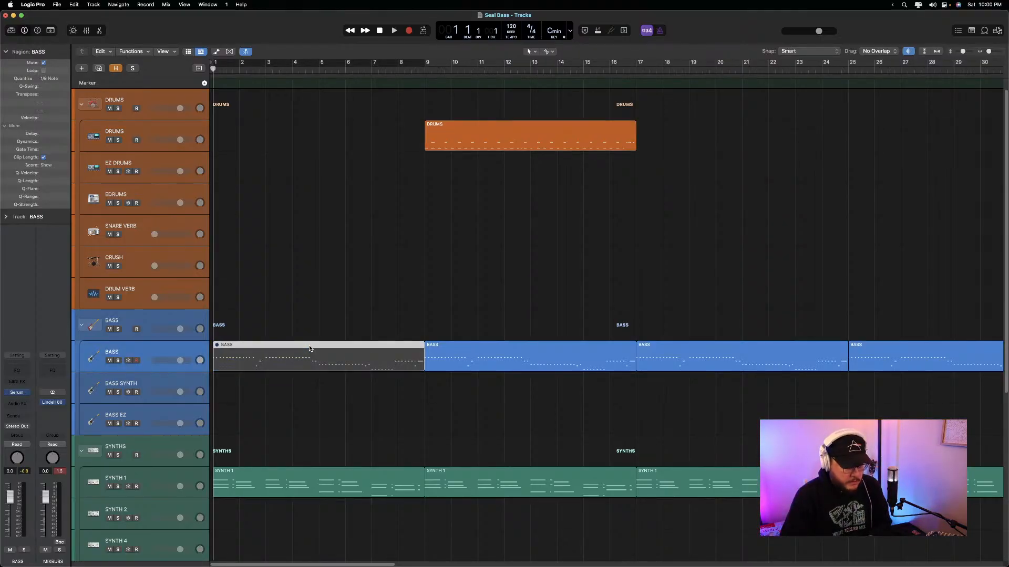
key("space")
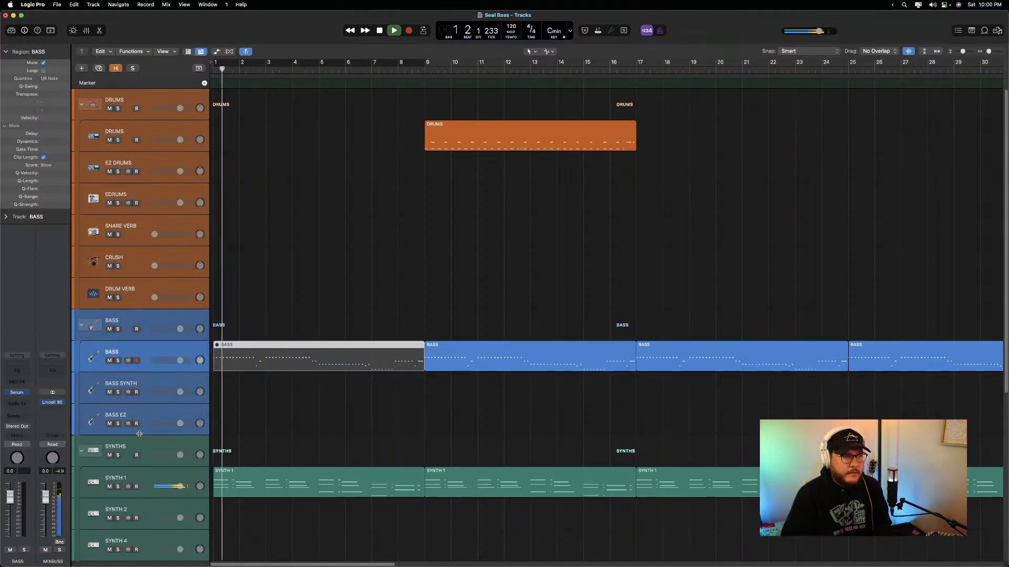
left_click(168, 483)
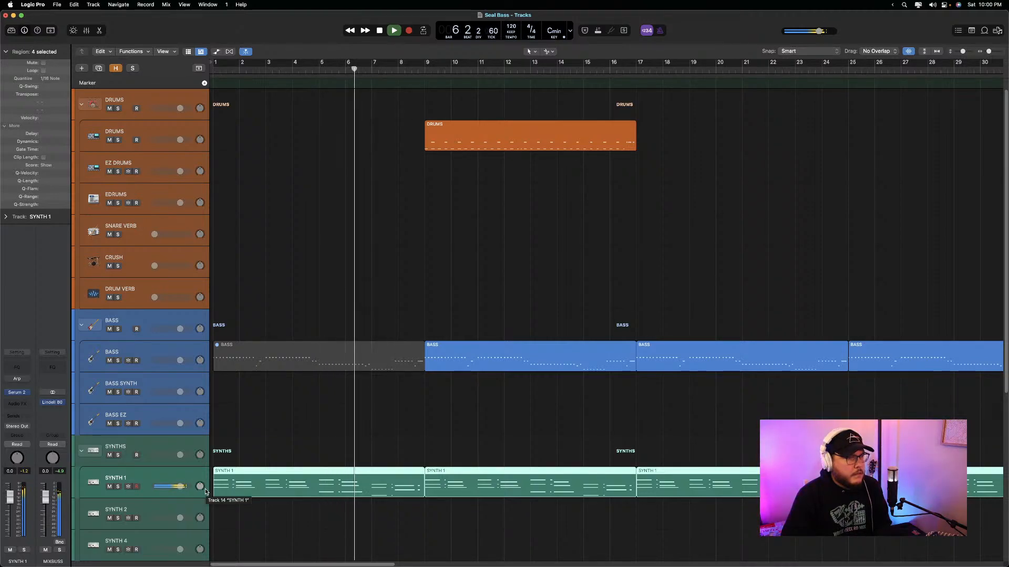
key("space")
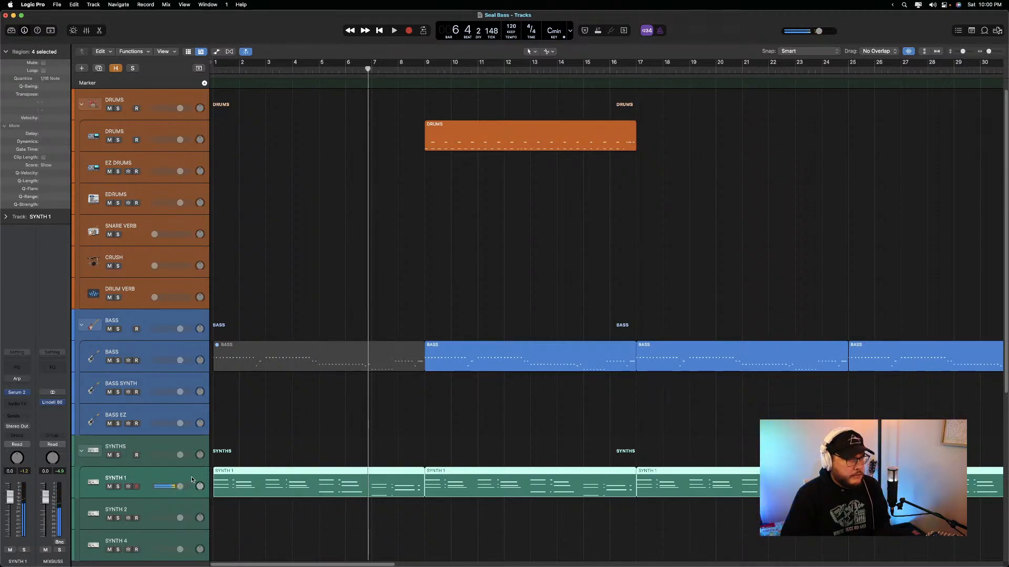
Duplicate the SYNTH 1 track and delete the copied regions from the duplicate, leaving it empty for a new part
left_click_drag(191, 477, 194, 503)
left_click_drag(389, 516, 391, 517)
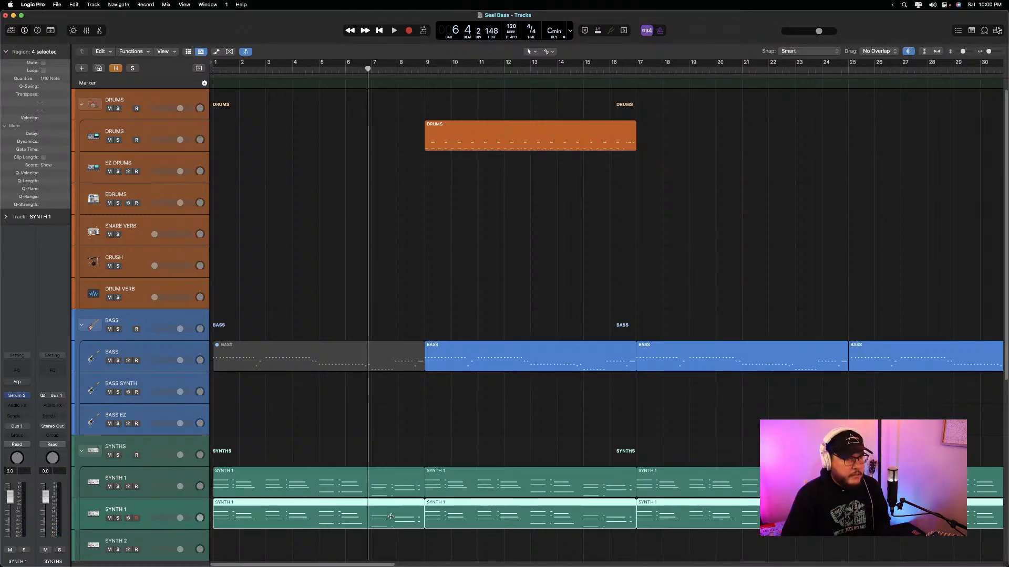
key("Delete")
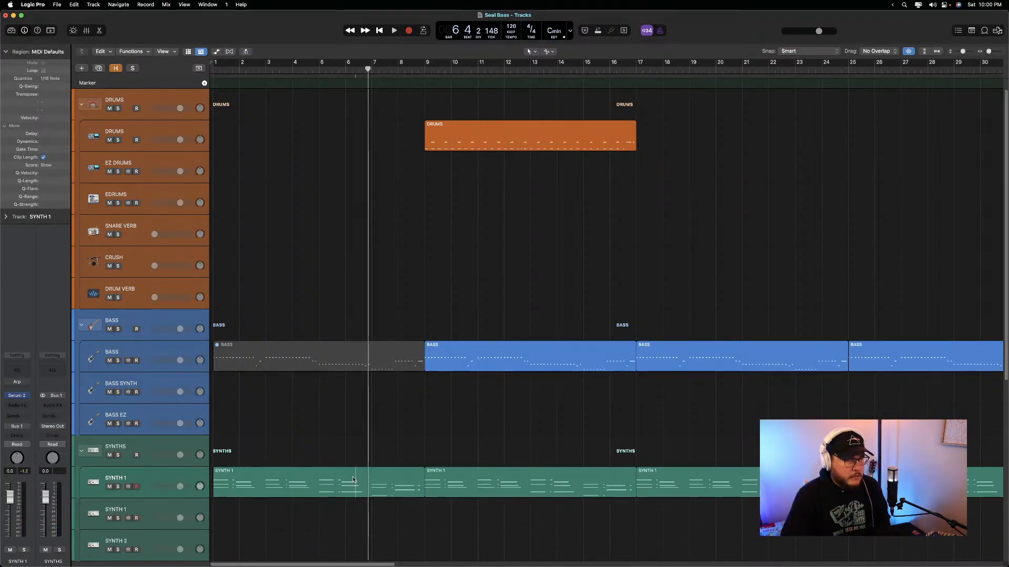
left_click(352, 476)
left_click_drag(352, 476, 351, 507)
key("Delete")
key("Return")
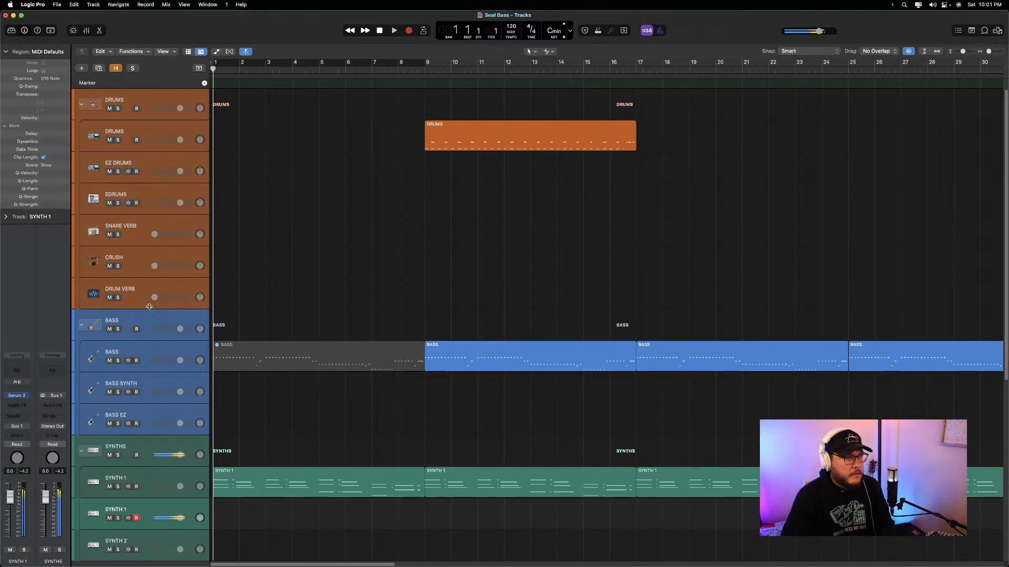
Shorten Env 1's decay and set its release to 547 ms in the duplicate's Serum 2, and record a melody up to bar 9
left_click(20, 397)
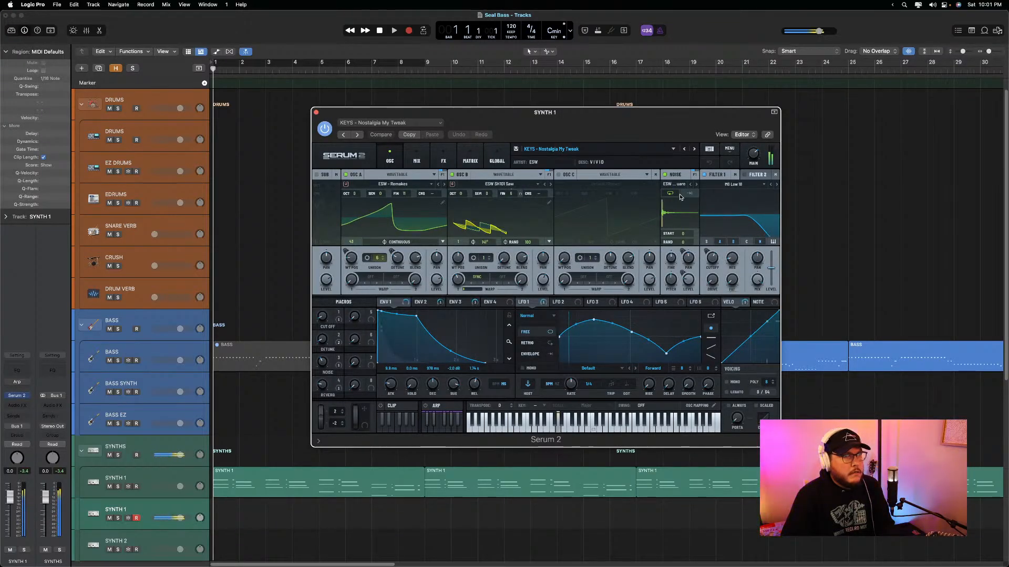
left_click_drag(475, 385, 434, 390)
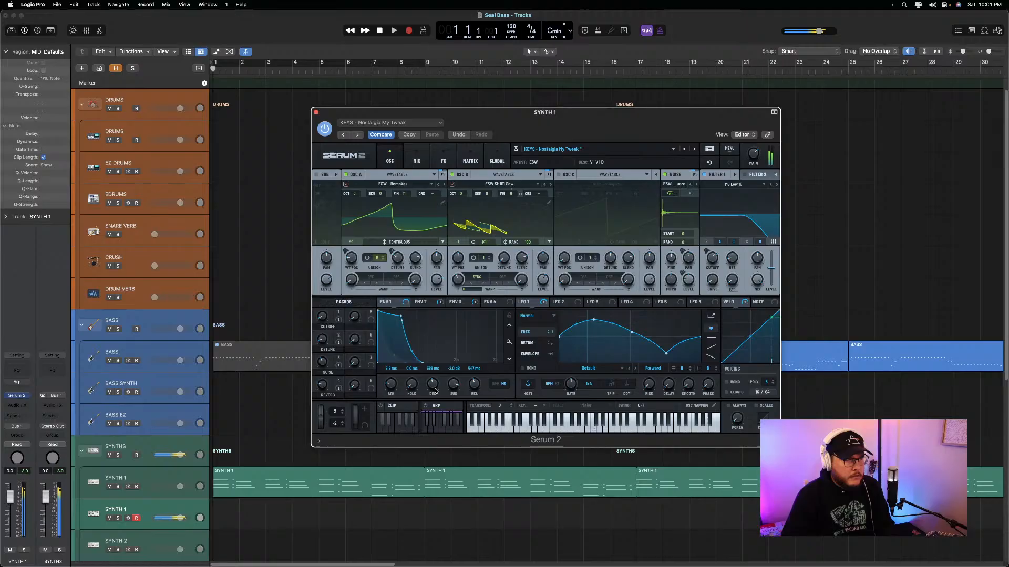
key("r")
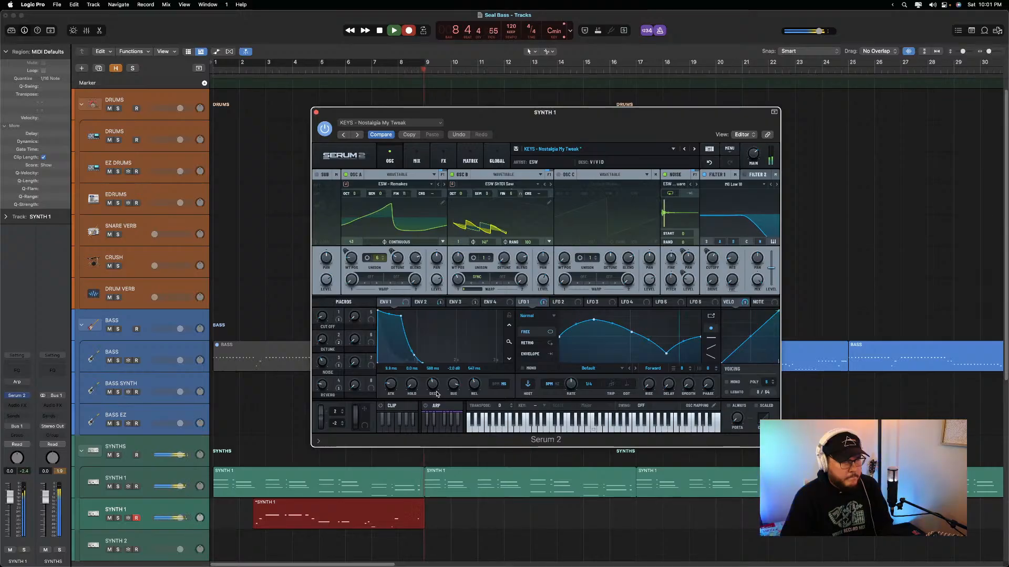
Play the new SYNTH 1 take, lower its track volume to -1.5 dB, and record the missing opening notes from bar 1
key("space")
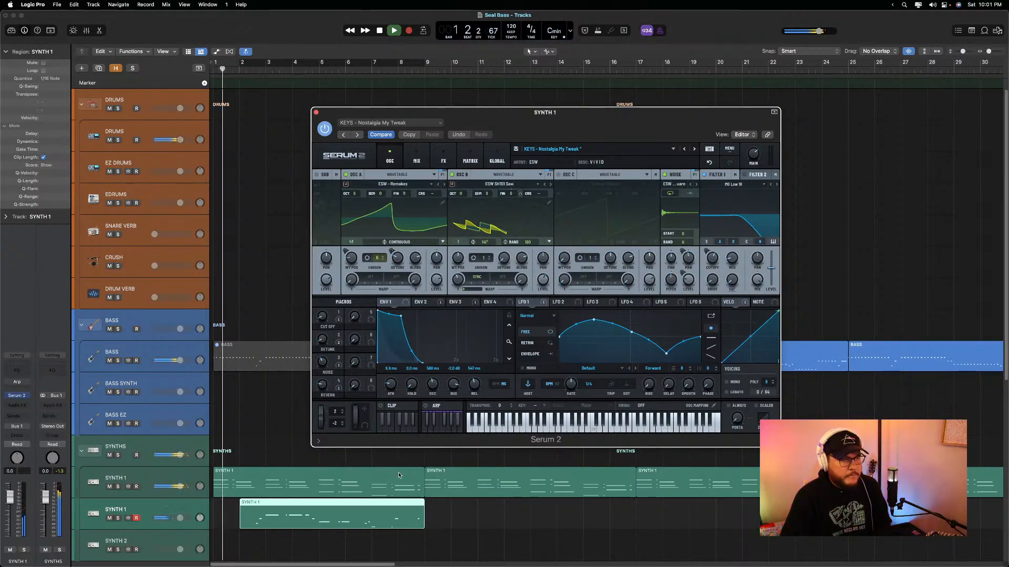
left_click(136, 519)
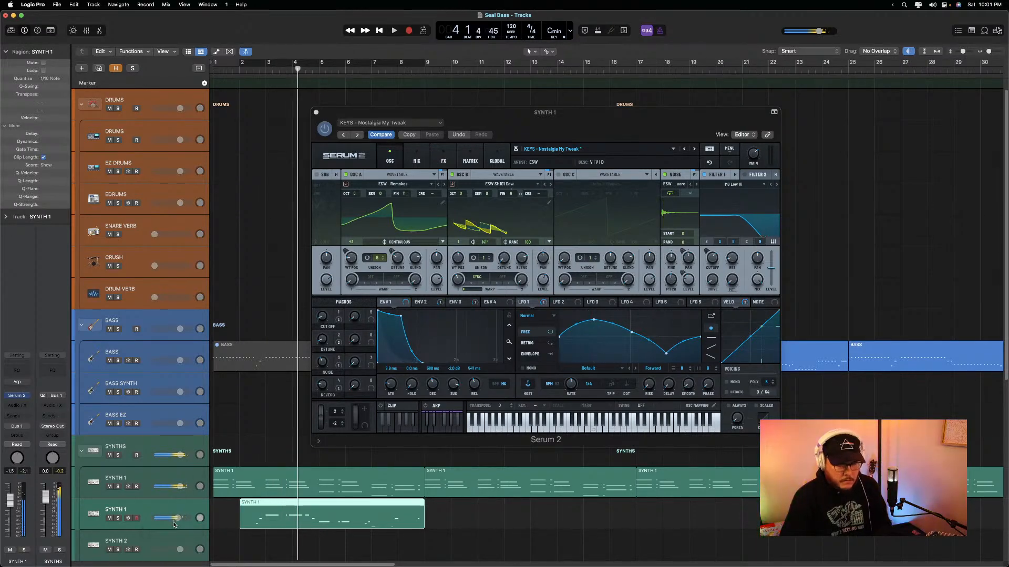
key("r")
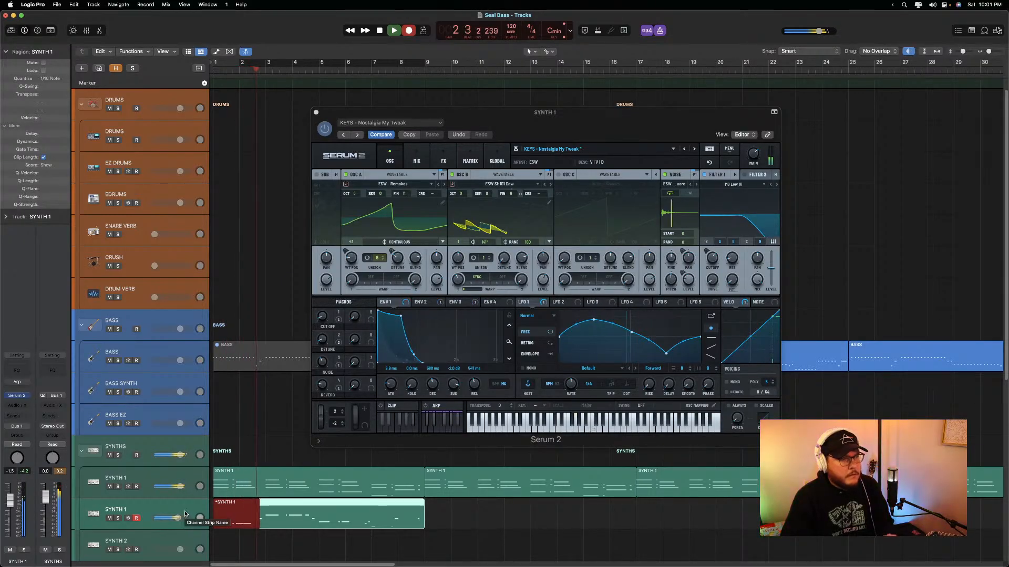
key("space")
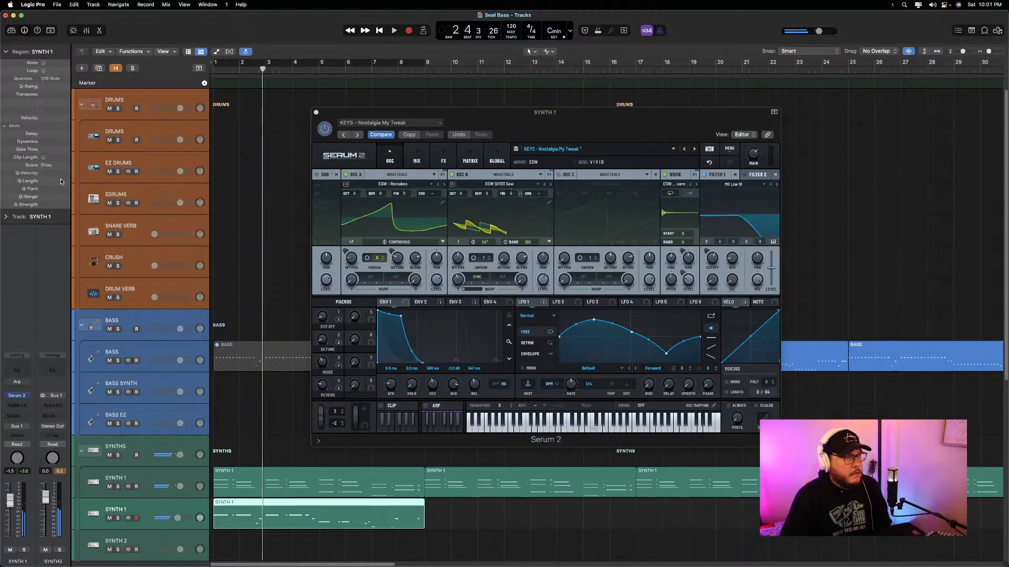
Play the recorded melody and fine-tune Env 1's attack in Serum 2
key("space")
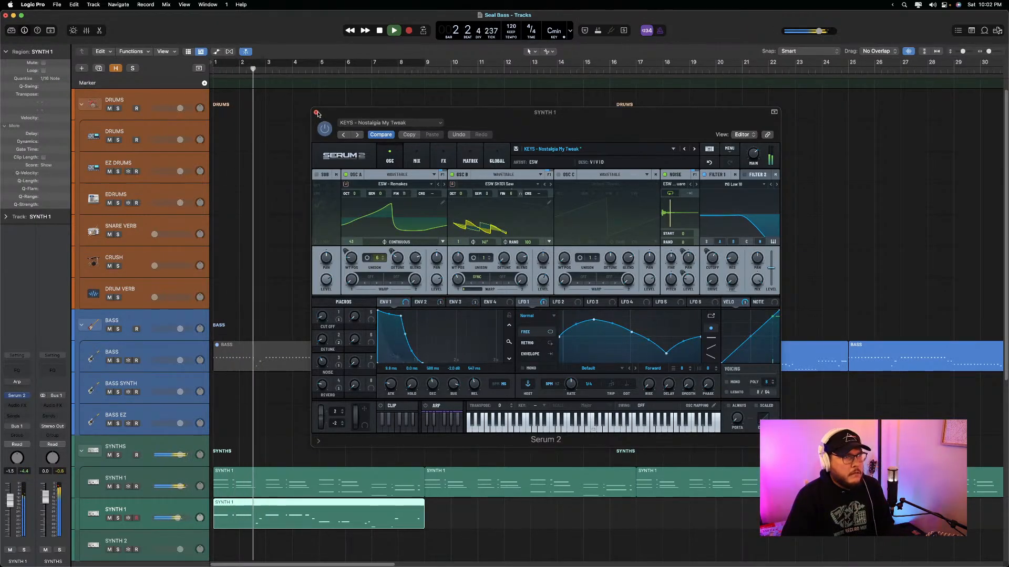
left_click(735, 158)
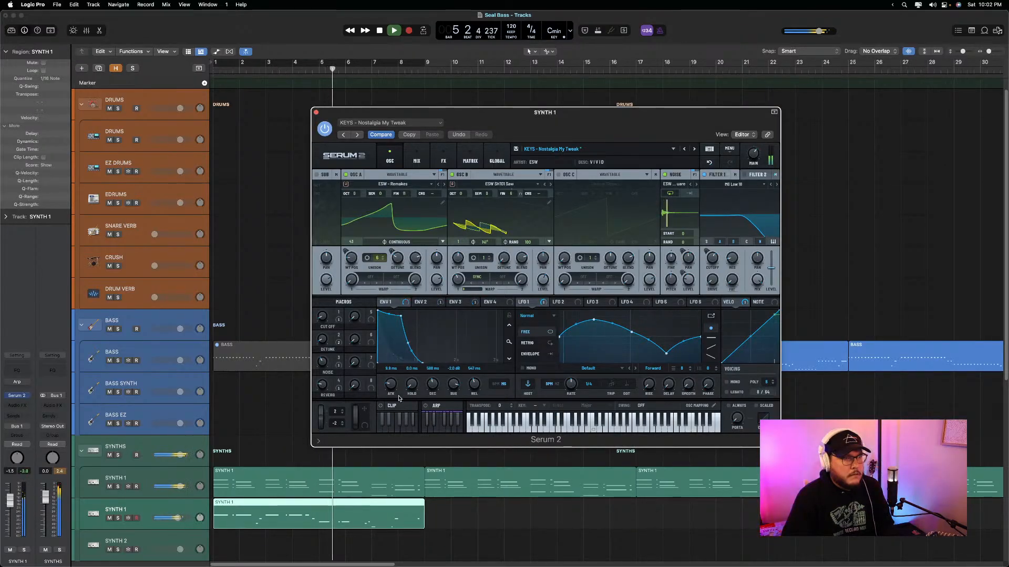
left_click_drag(390, 383, 389, 390)
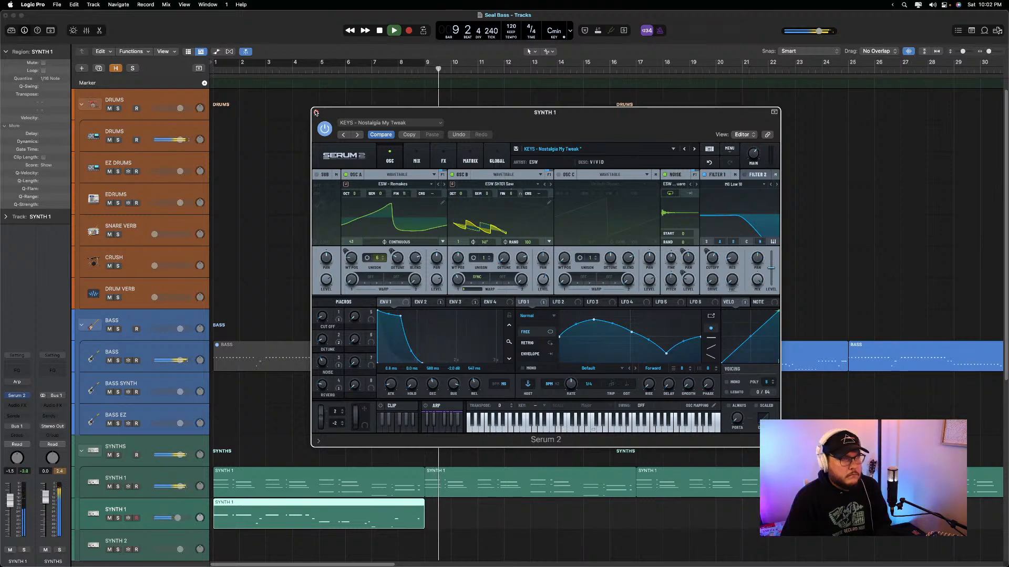
Close Serum 2, stop playback, and delete the muted BASS region in bars 1 to 9
left_click(316, 112)
left_click(353, 345)
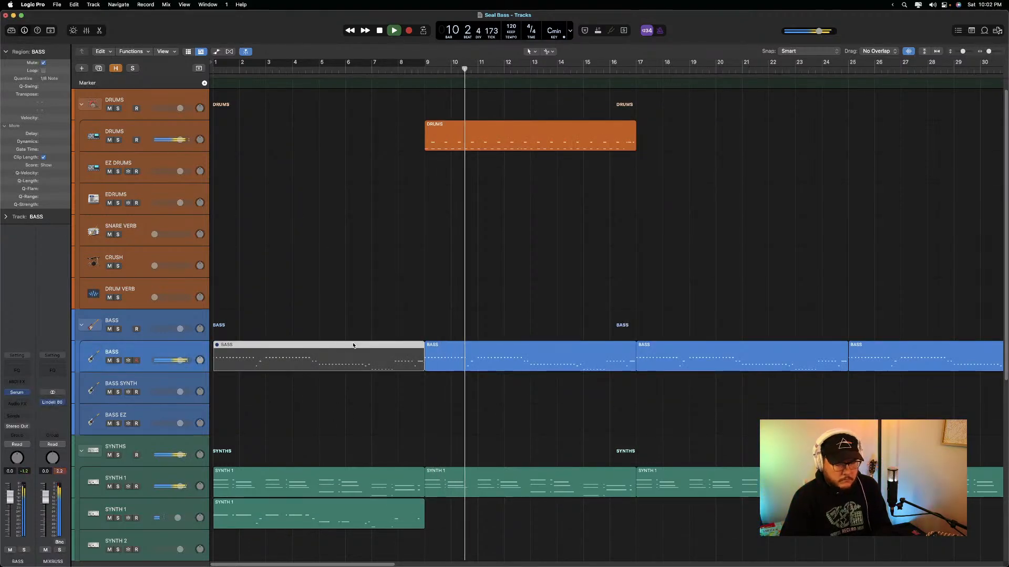
key("space")
In the Piano Roll of the recorded melody, lengthen the C2 note at bar 7 to about half a bar while playing it
double_click(384, 504)
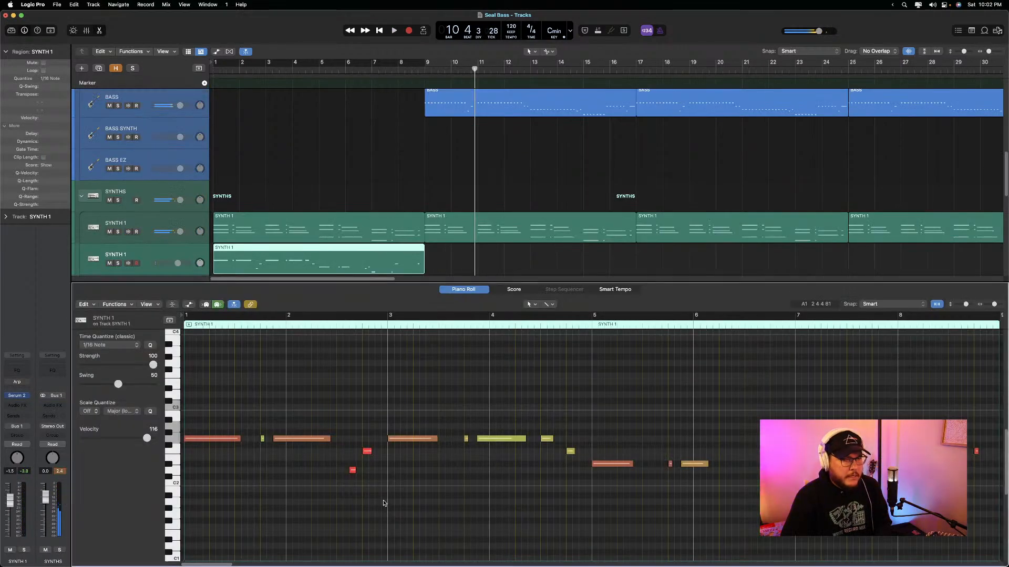
scroll(624, 475, "right", 5)
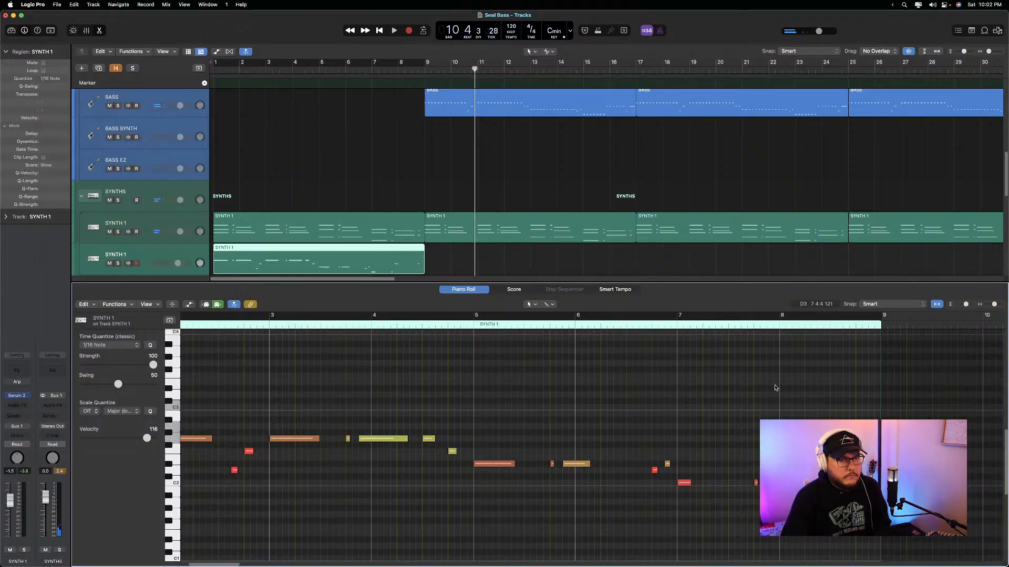
left_click(640, 330)
key("space")
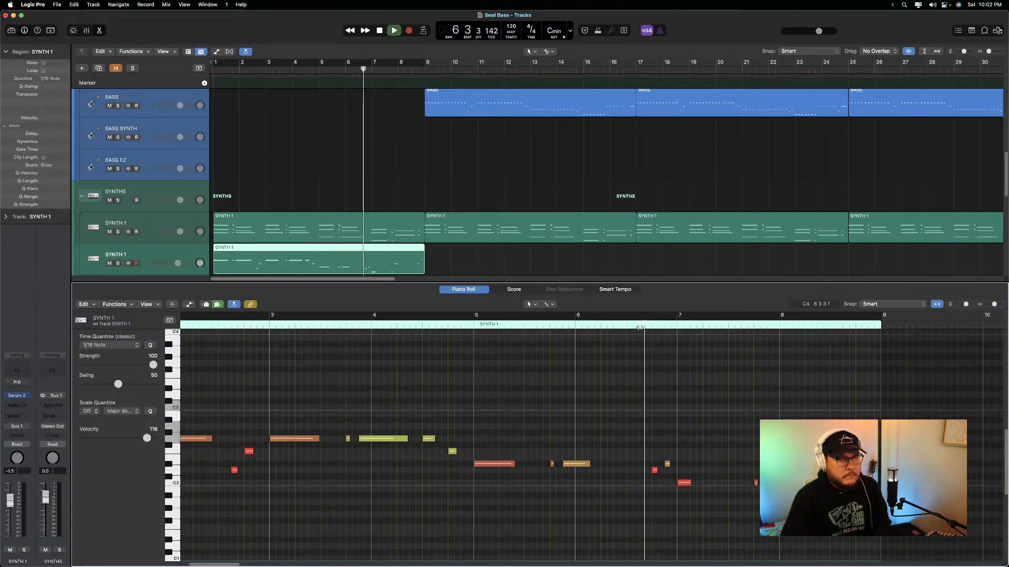
left_click_drag(691, 485, 728, 485)
key("space")
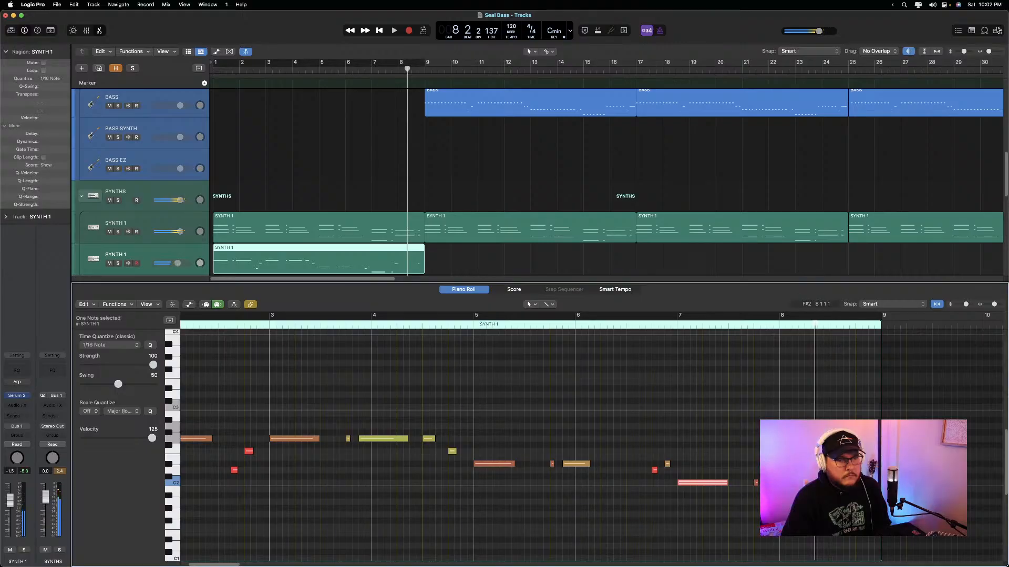
Set the lengthened note's velocity to 114, play the passage, and close the Piano Roll
left_click_drag(151, 438, 145, 438)
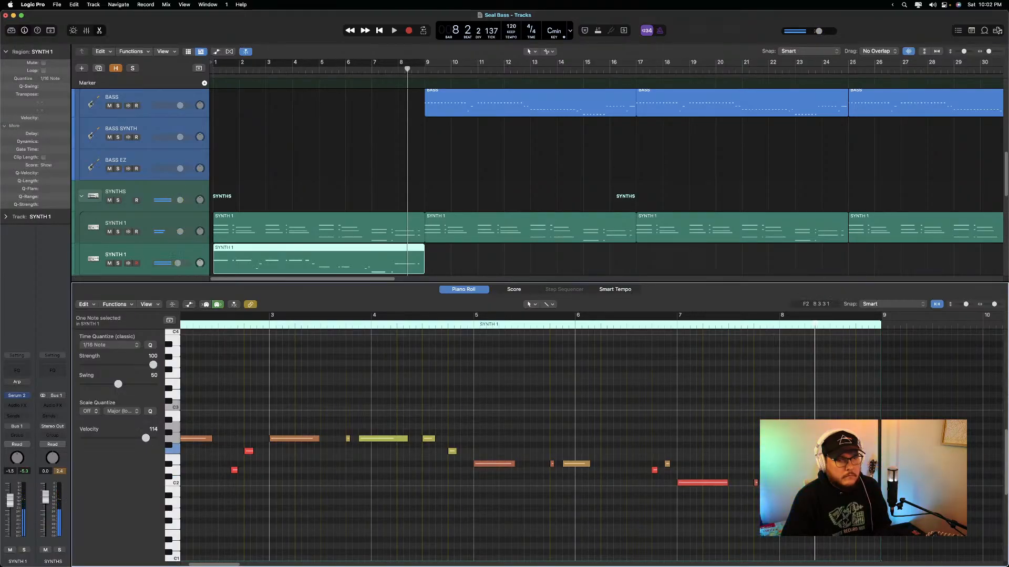
key("space")
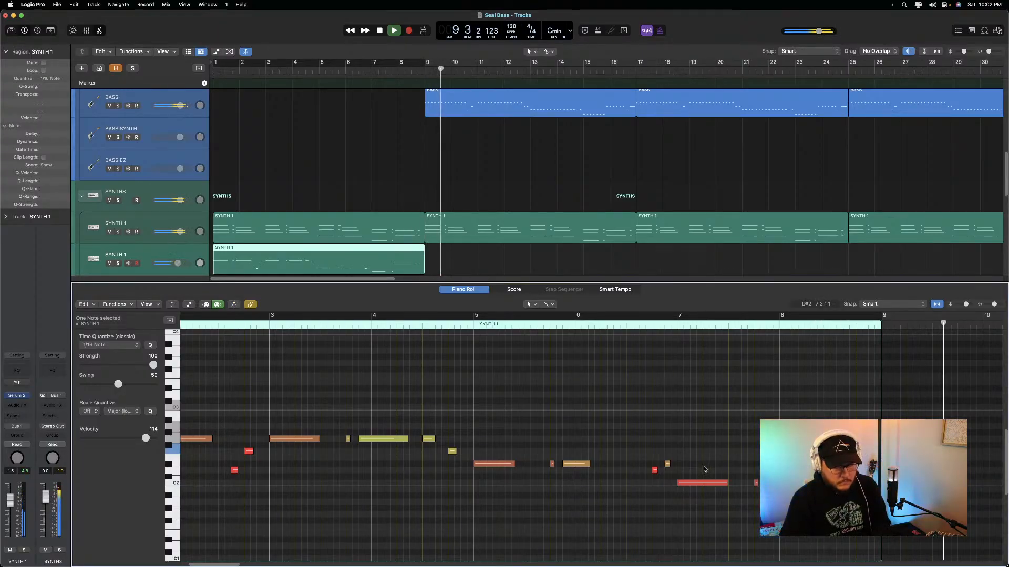
key("space")
key("p")
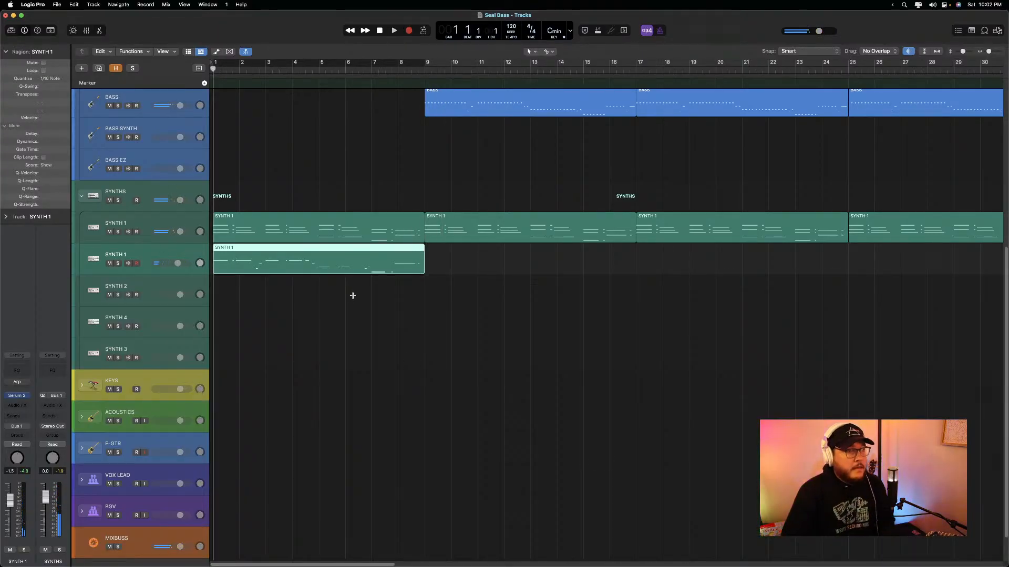
Insert a Channel EQ on the original SYNTH 1 track with the high cut enabled at 20000 Hz, bypass it, and close it
left_click(160, 237)
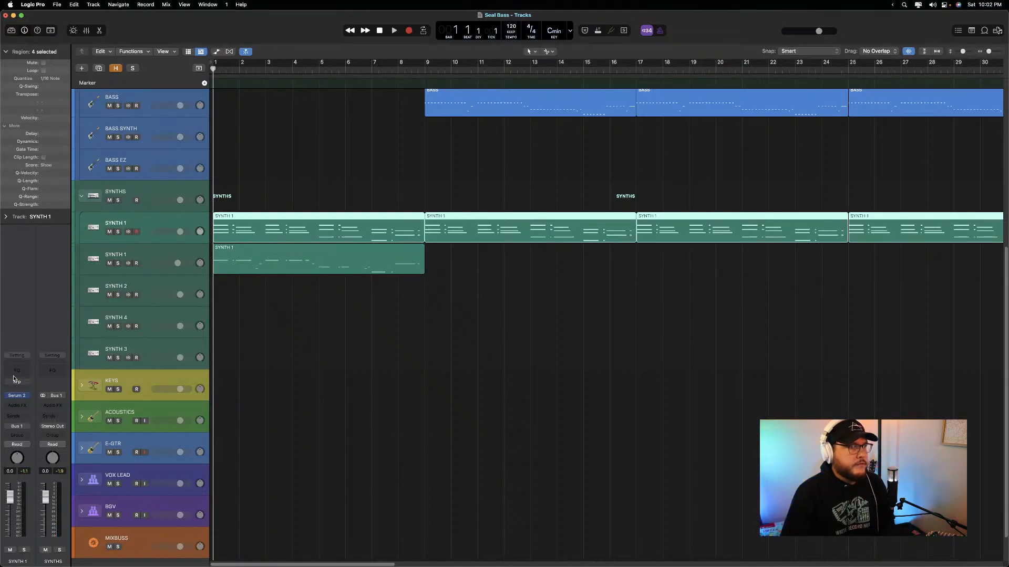
left_click(15, 374)
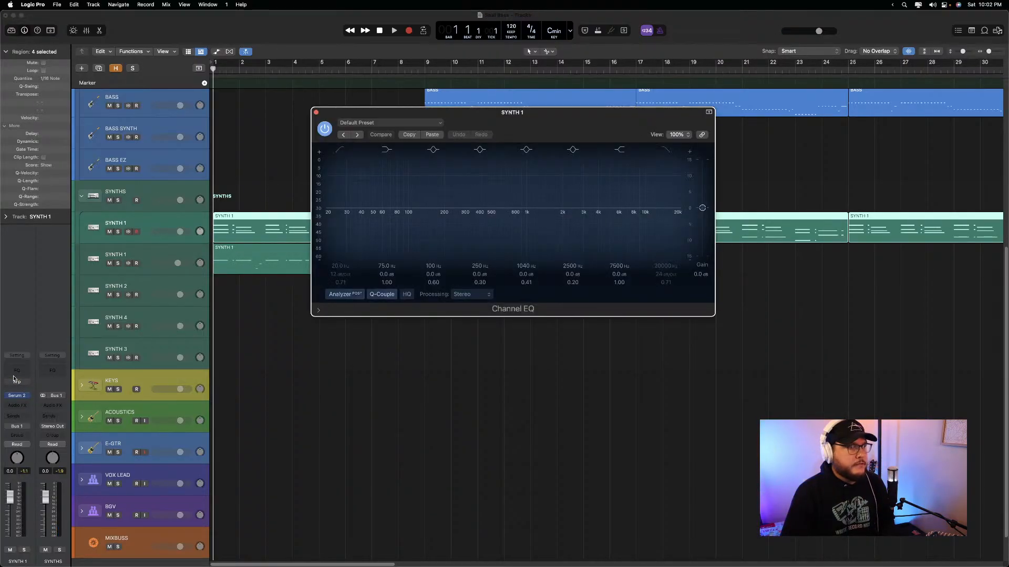
left_click(667, 151)
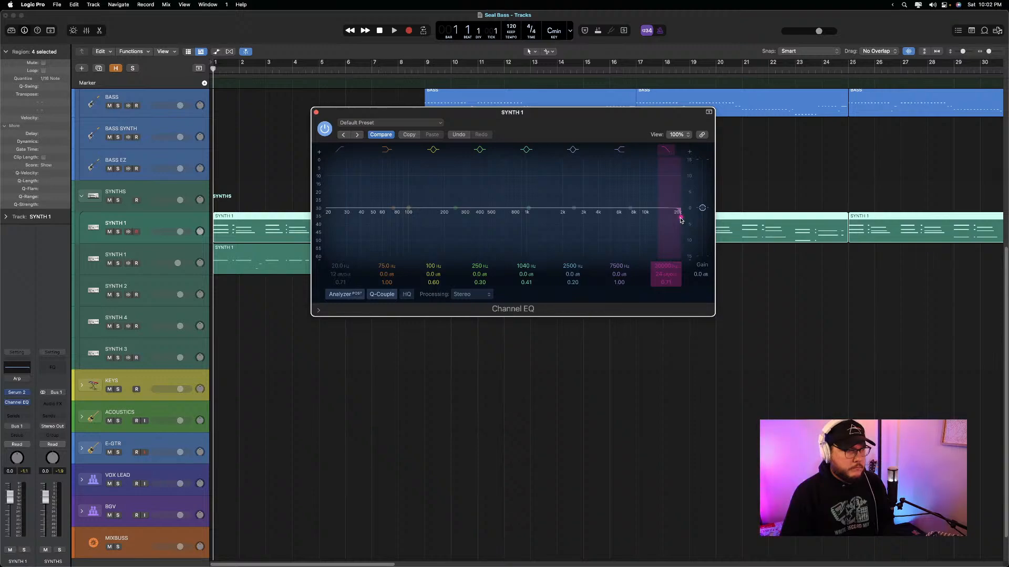
left_click(8, 404)
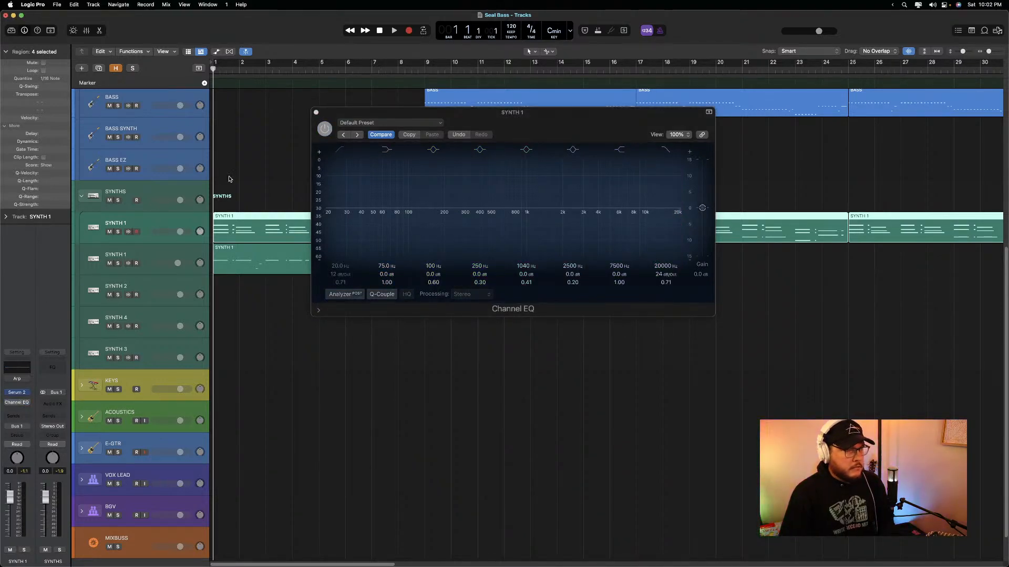
left_click(316, 112)
Inspect the SYNTH 1 channel strip in the Mixer and hide the Mixer again
key("x")
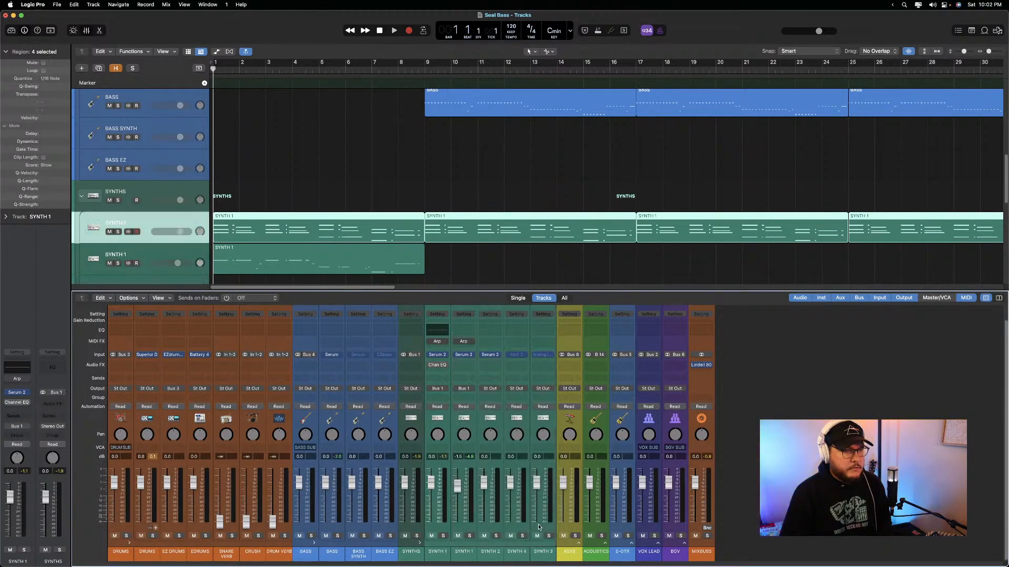
left_click(437, 525)
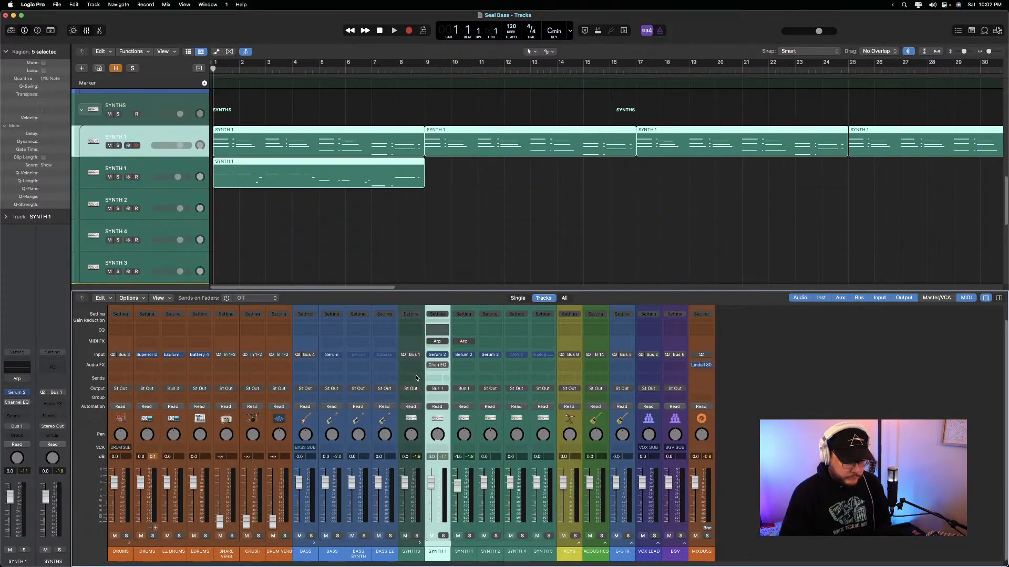
key("x")
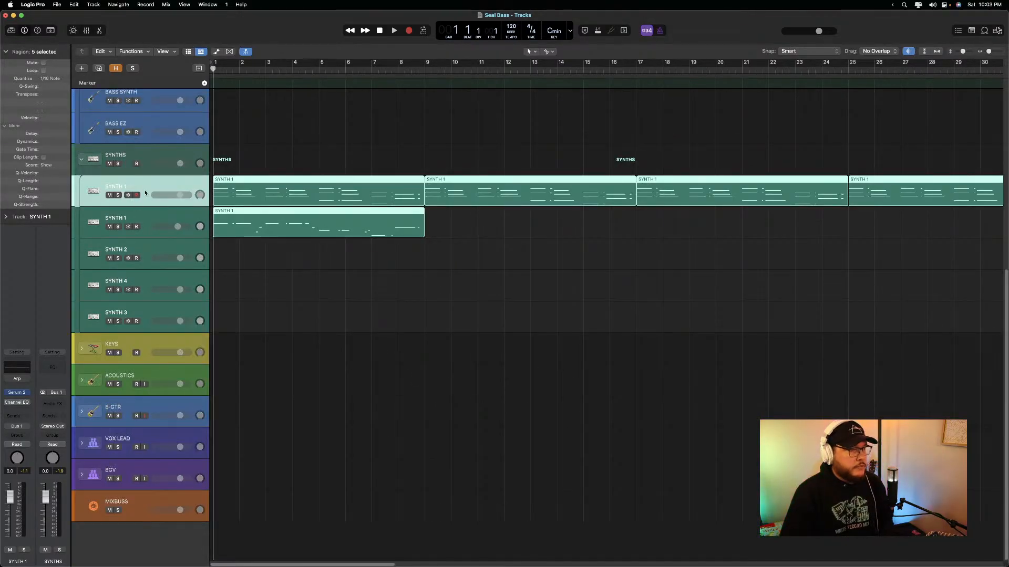
Insert a Channel EQ on the SYNTHS stack and sweep its high cut down to about 850 Hz during playback
left_click(154, 154)
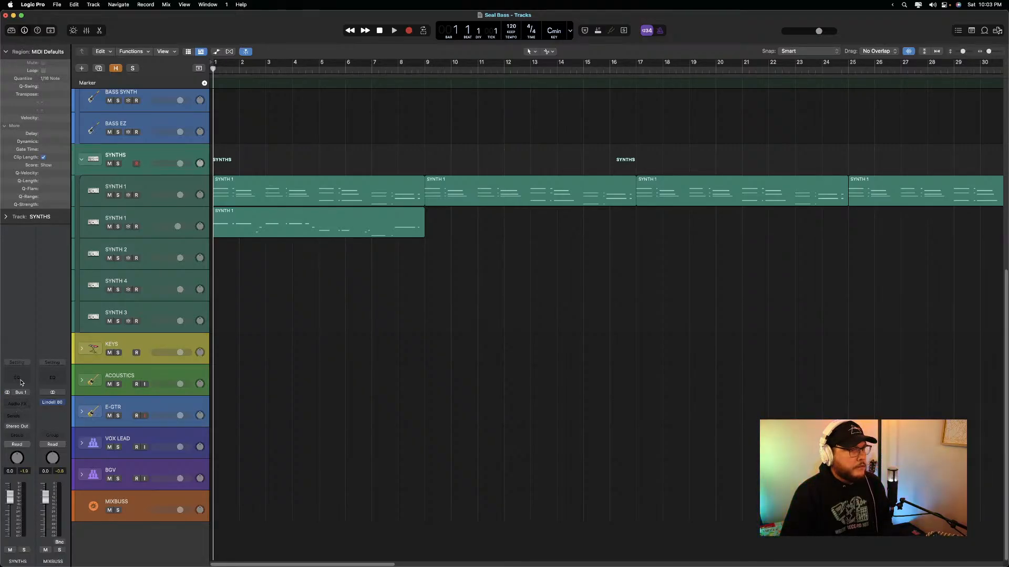
left_click(21, 379)
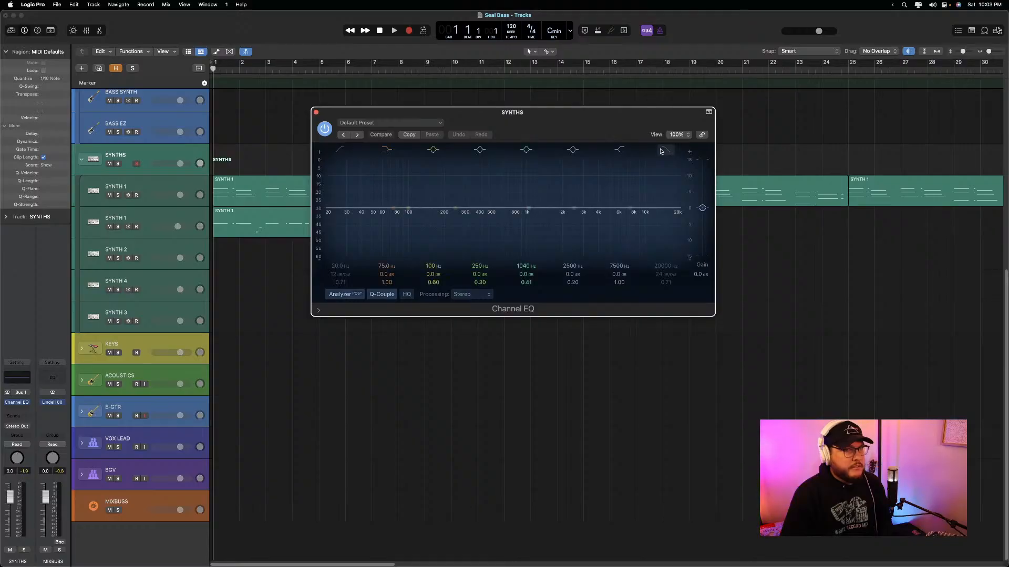
left_click_drag(680, 214, 656, 234)
key("space")
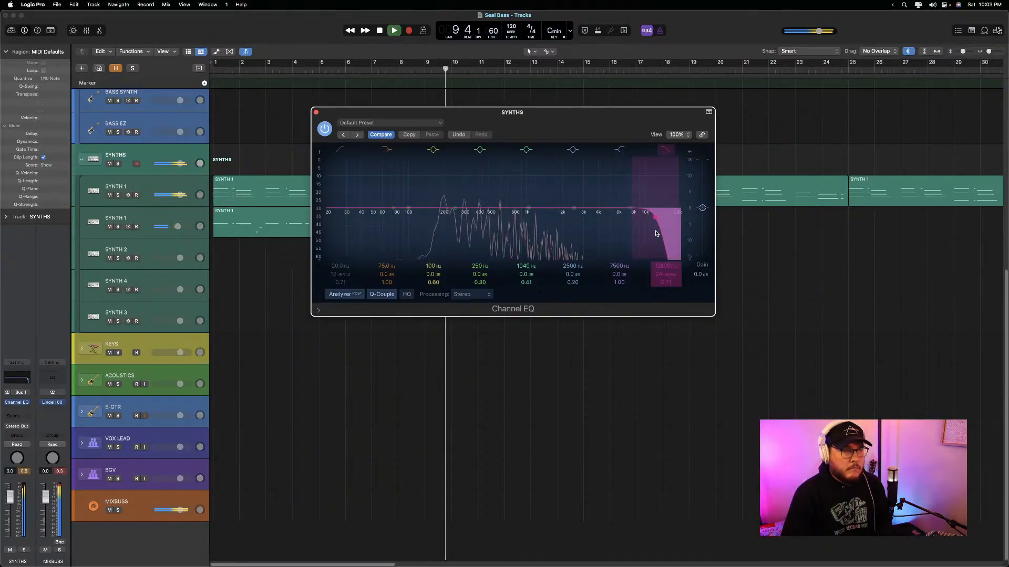
left_click_drag(656, 234, 518, 233)
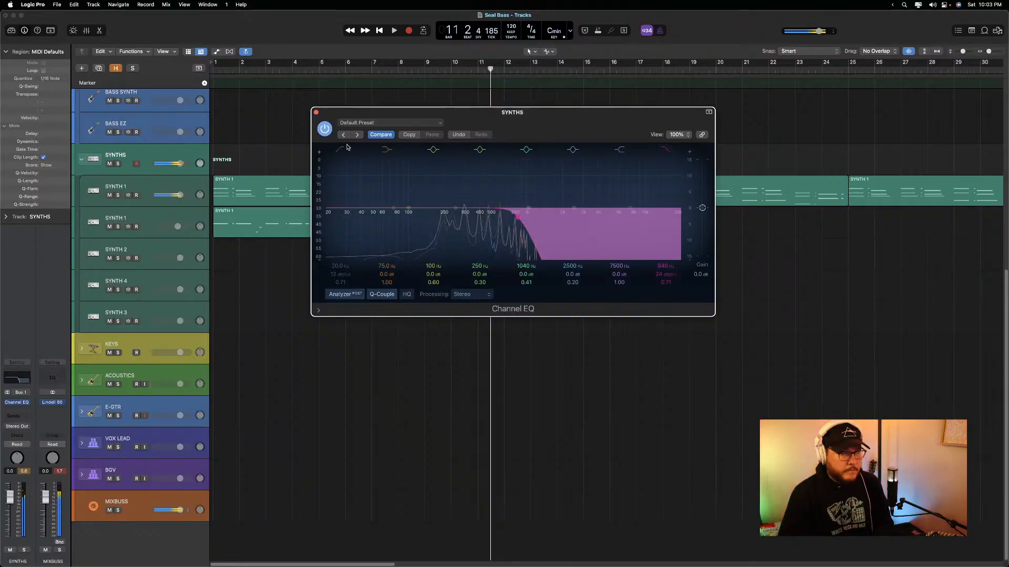
left_click(315, 113)
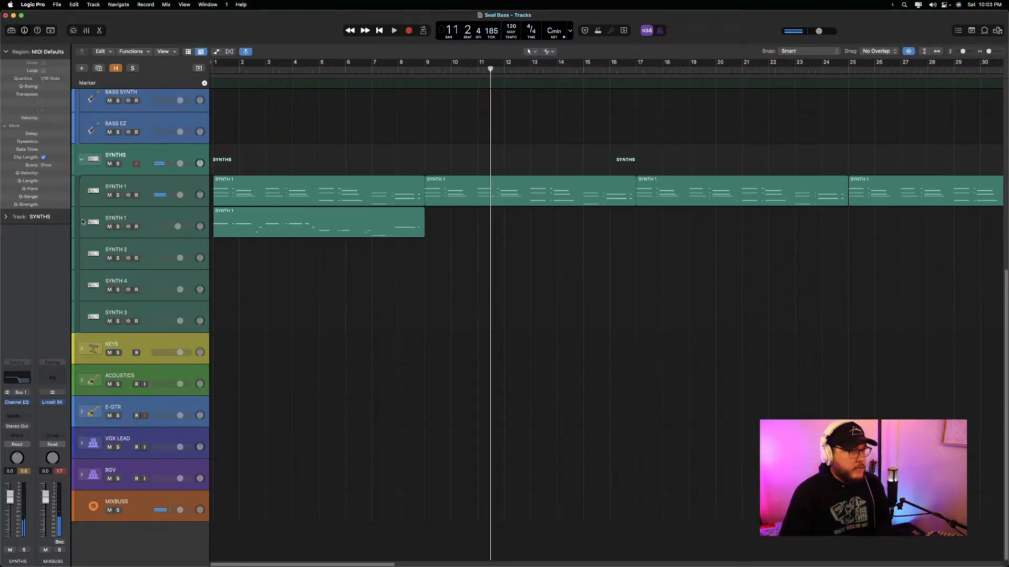
Replace the Channel EQ on the SYNTHS stack with a stereo Slate Digital Storch Filter
left_click(29, 405)
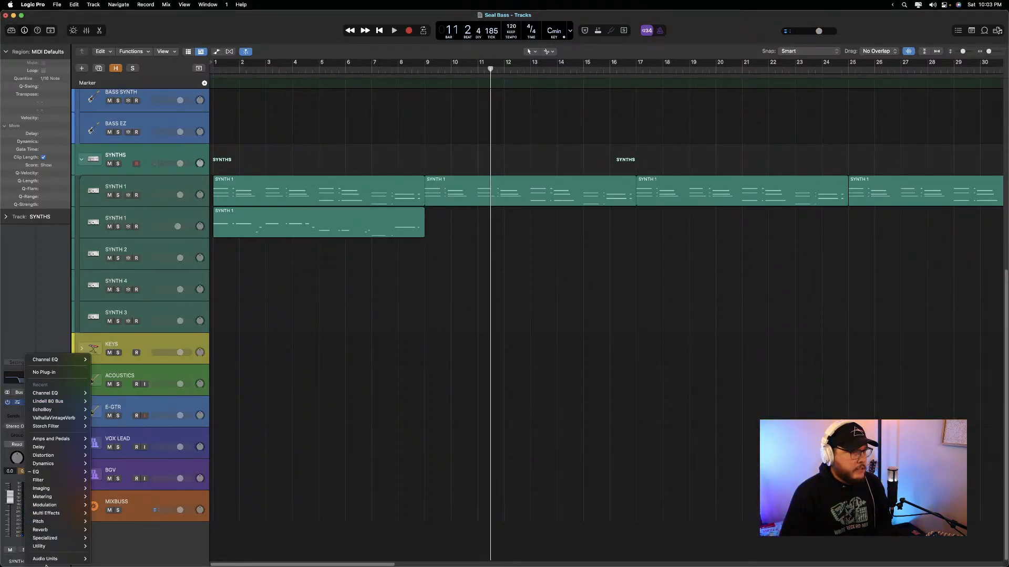
mouse_move(49, 562)
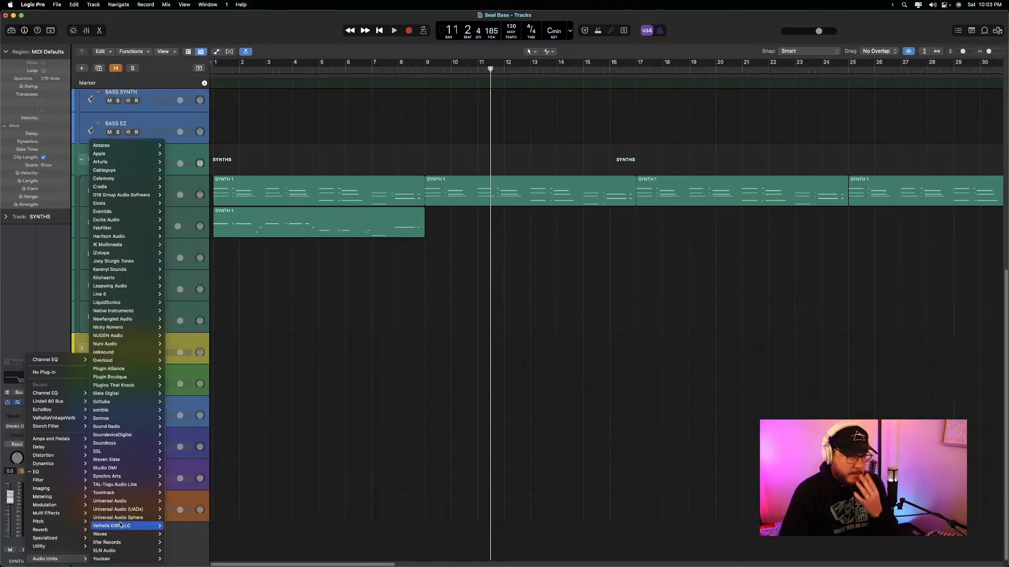
mouse_move(117, 461)
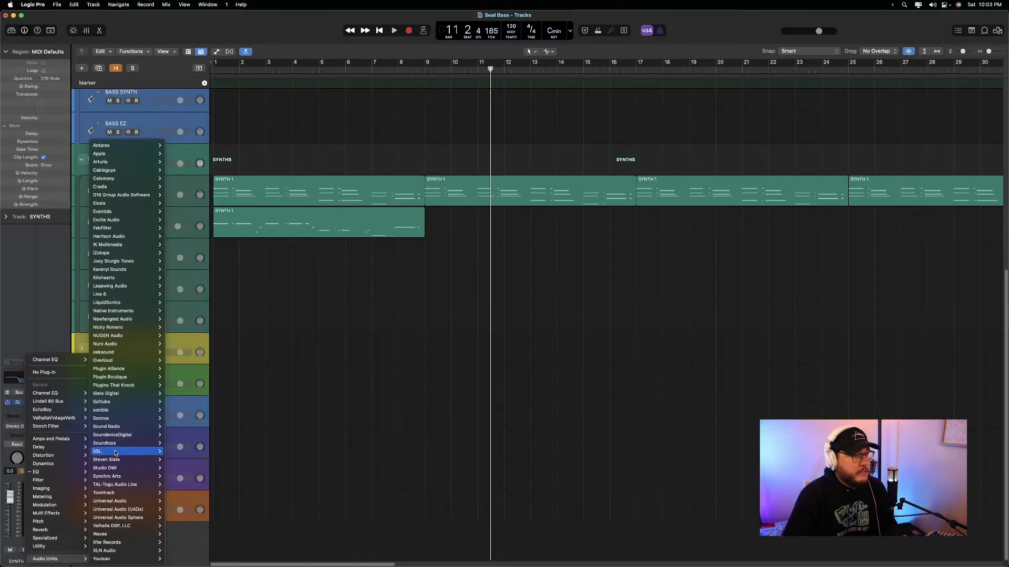
mouse_move(118, 396)
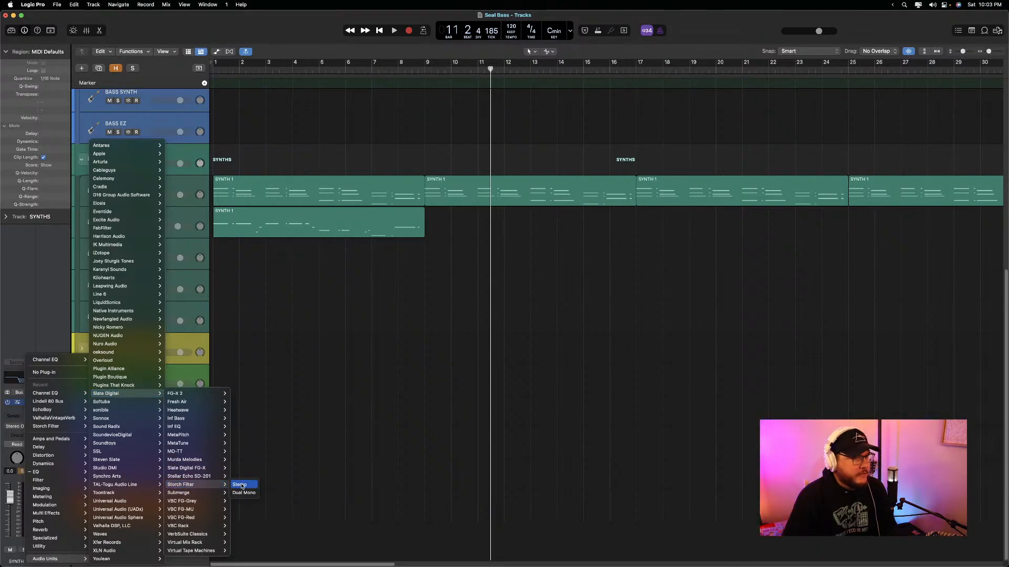
left_click(242, 486)
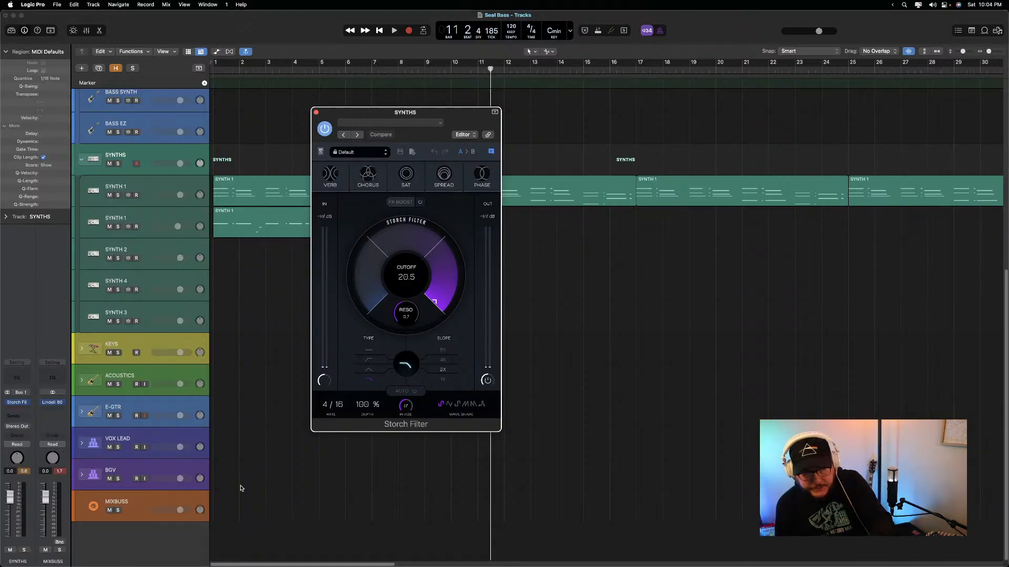
Set the Storch Filter's cutoff to about 604 Hz, play the synths from the start, and close the plug-in
left_click_drag(411, 271, 395, 334)
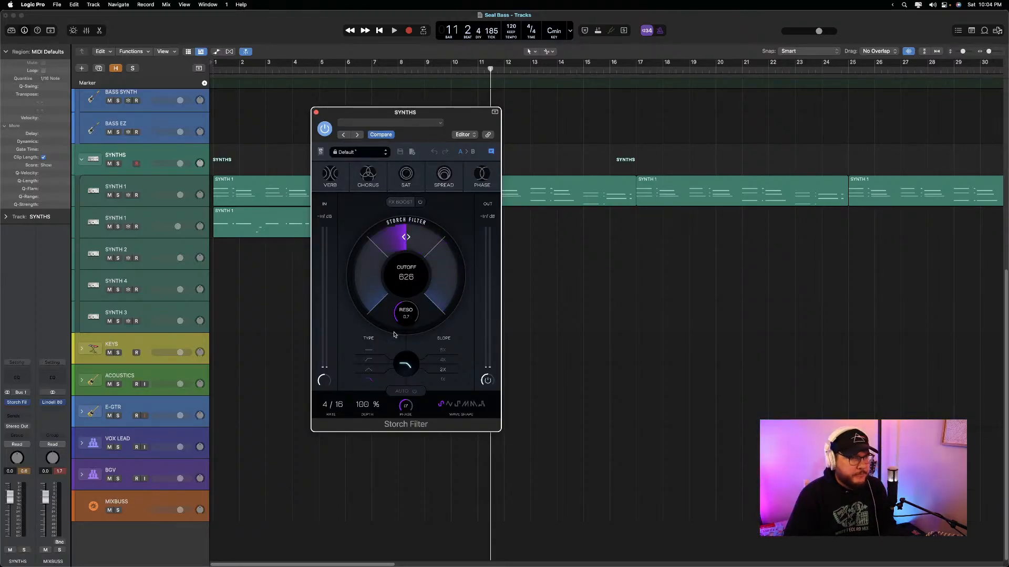
left_click(275, 71)
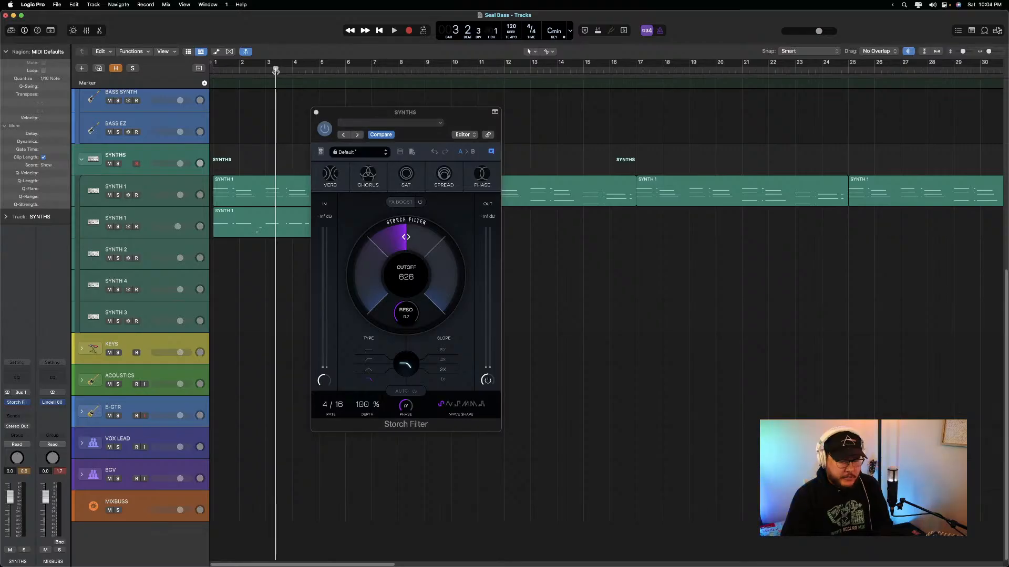
key("Return")
left_click_drag(398, 273, 404, 278)
key("space")
key("Return")
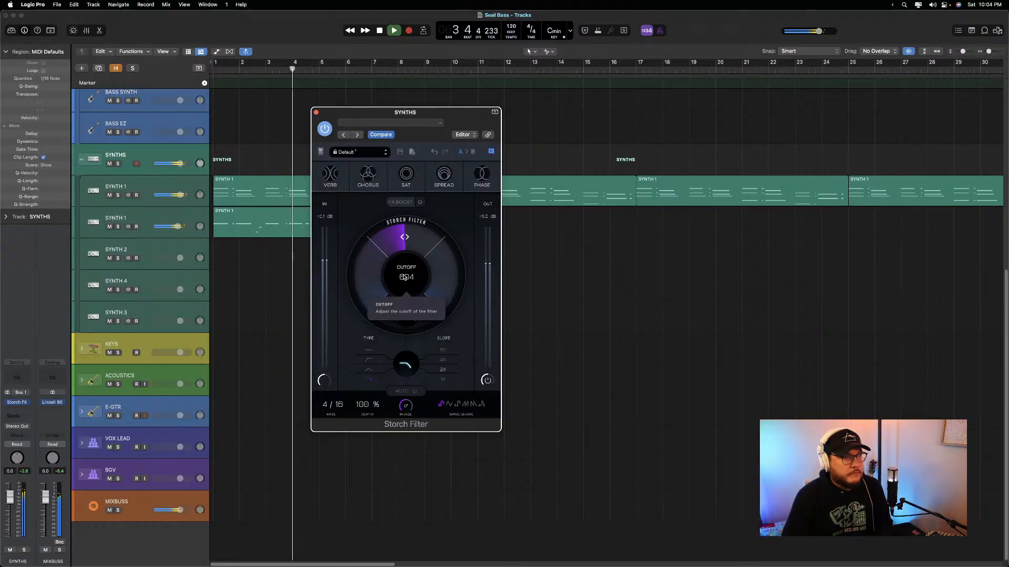
left_click(316, 114)
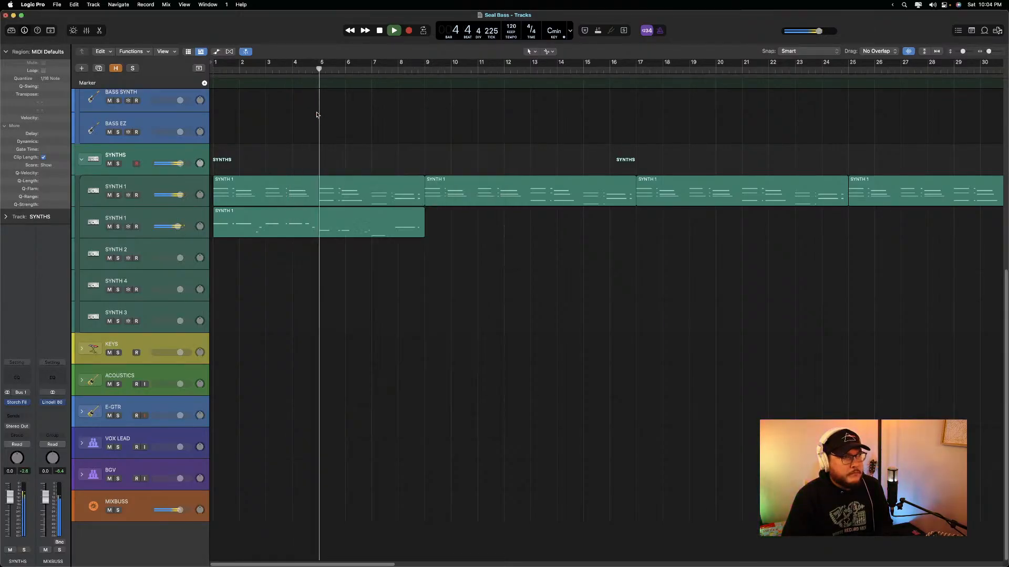
key("space")
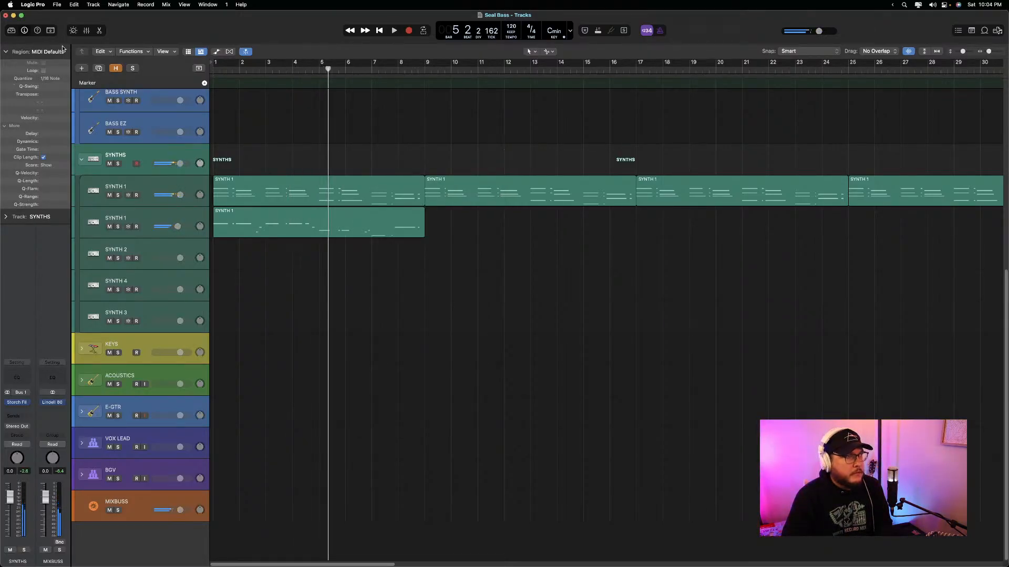
Check the recording and audio pages of the project settings, including the sample rate, and close the window
left_click(54, 6)
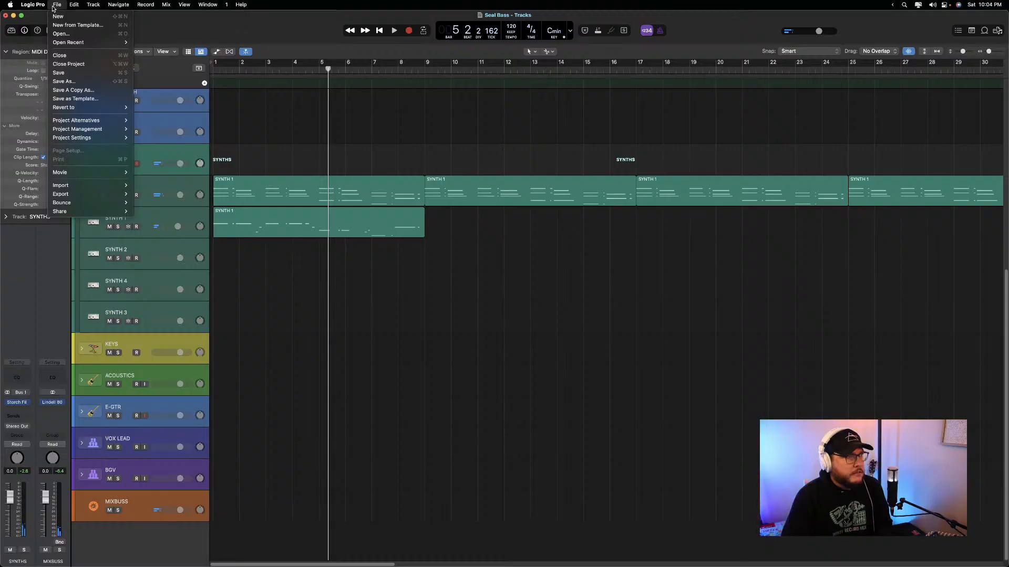
mouse_move(79, 138)
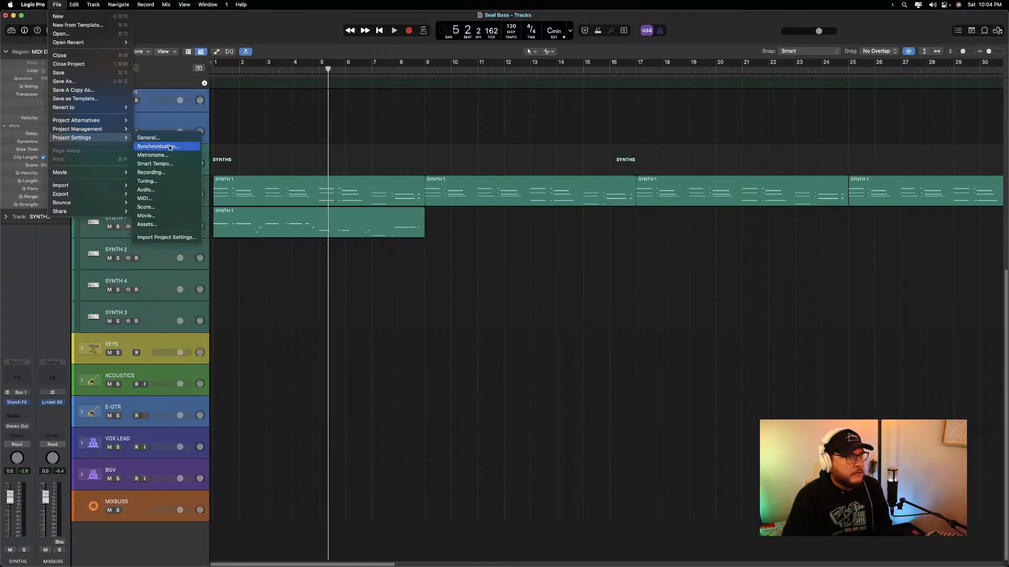
left_click(163, 173)
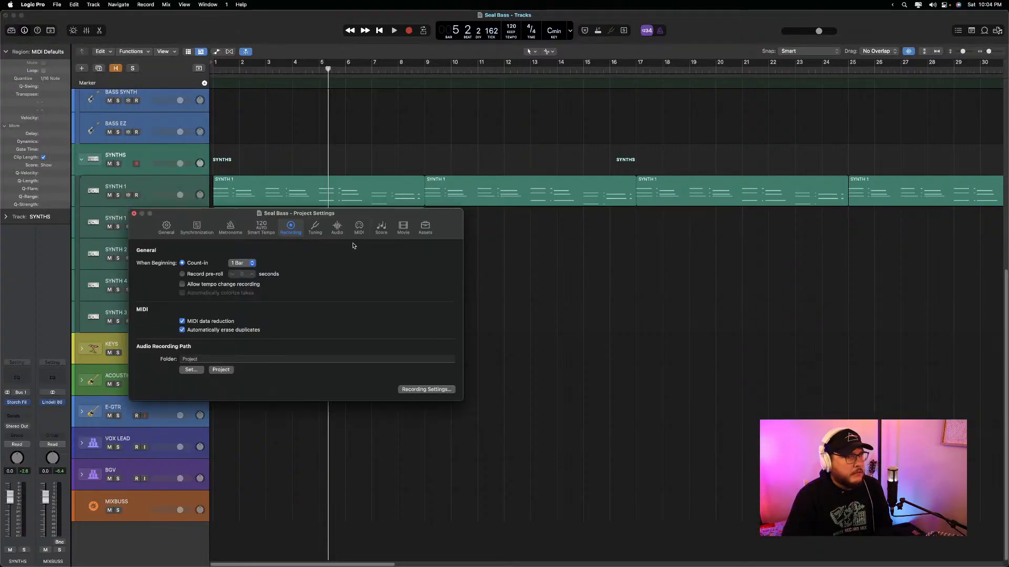
left_click(338, 231)
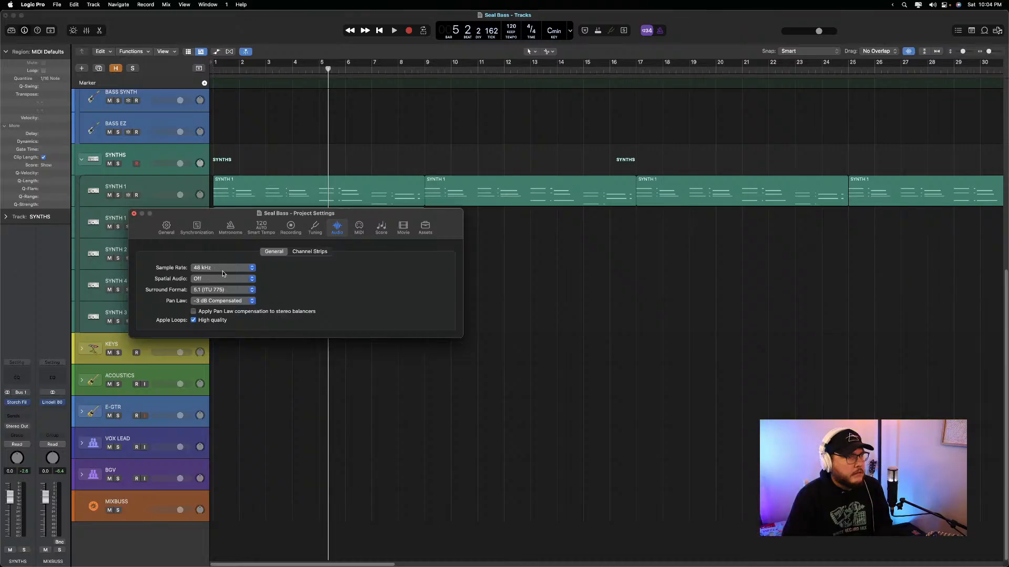
left_click(135, 215)
Play the filtered synths from bar 1 and stop after about two bars
key("Return")
key("space")
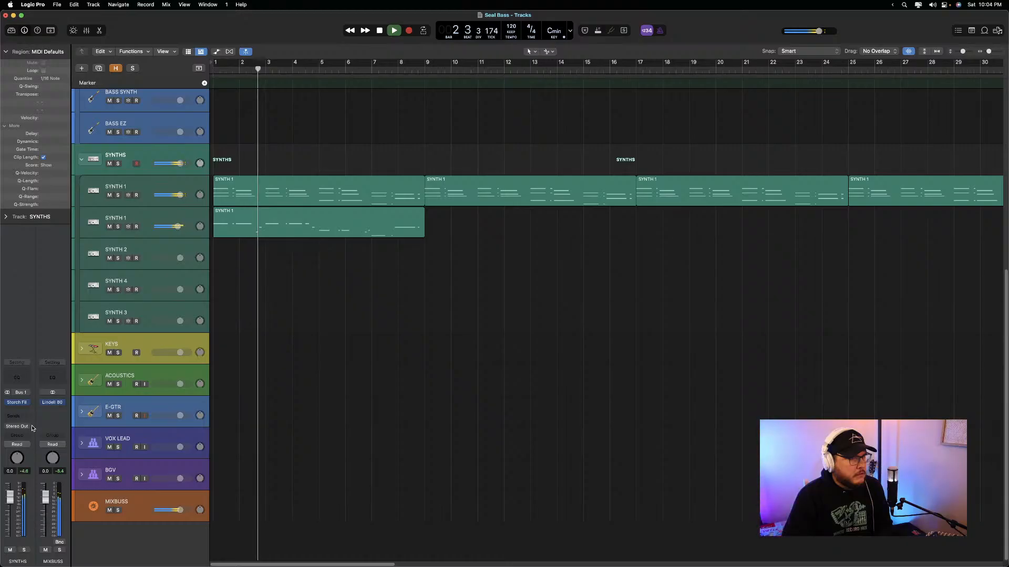
key("space")
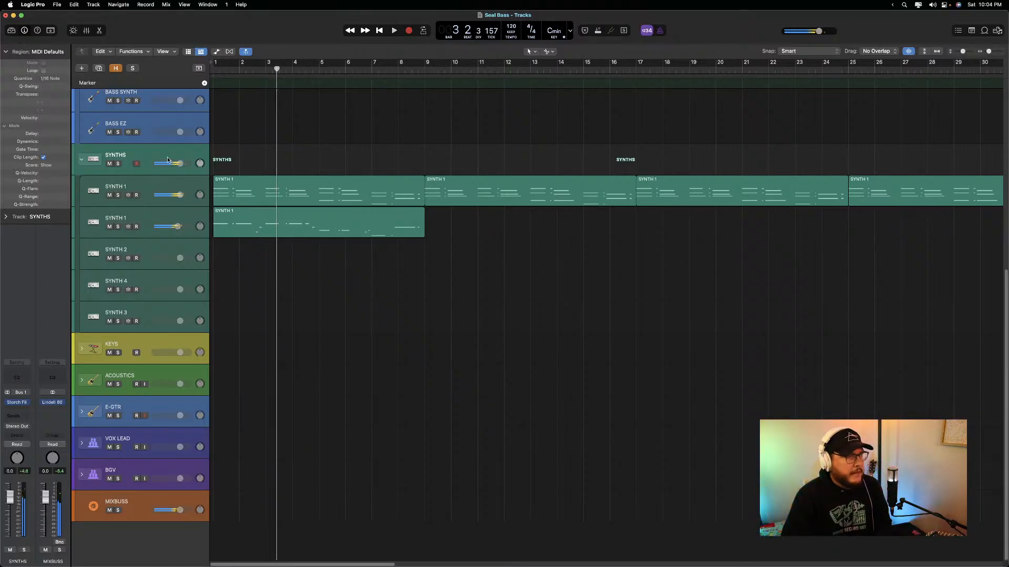
Show track automation and set the SYNTHS stack's automation parameter to the Storch Filter cutoff
key("a")
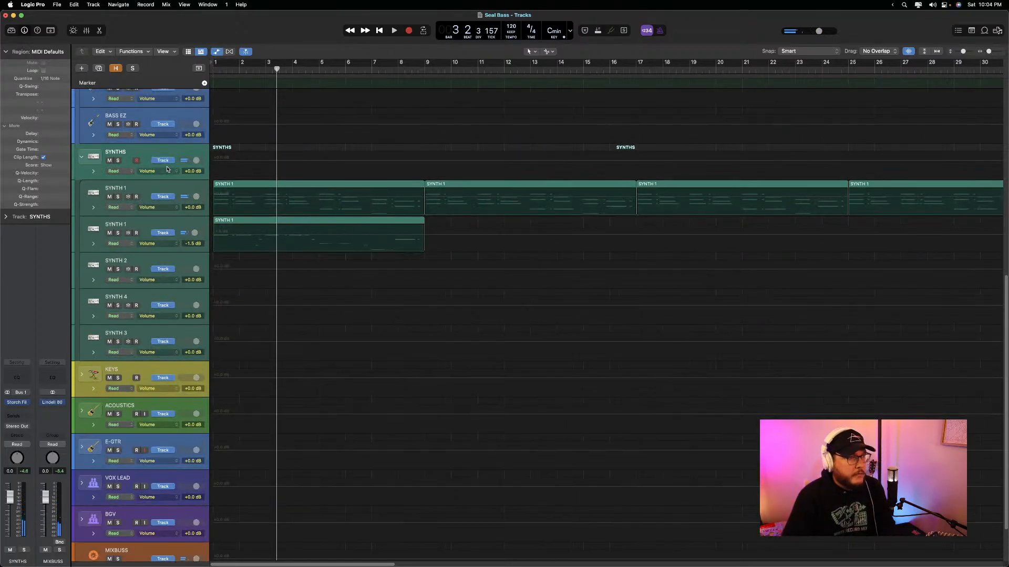
left_click(175, 175)
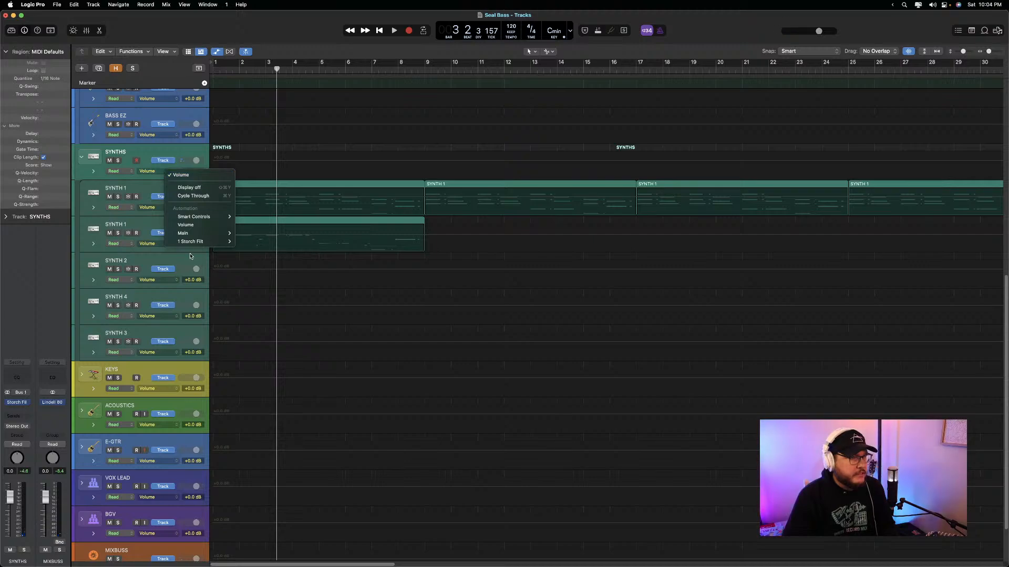
mouse_move(215, 241)
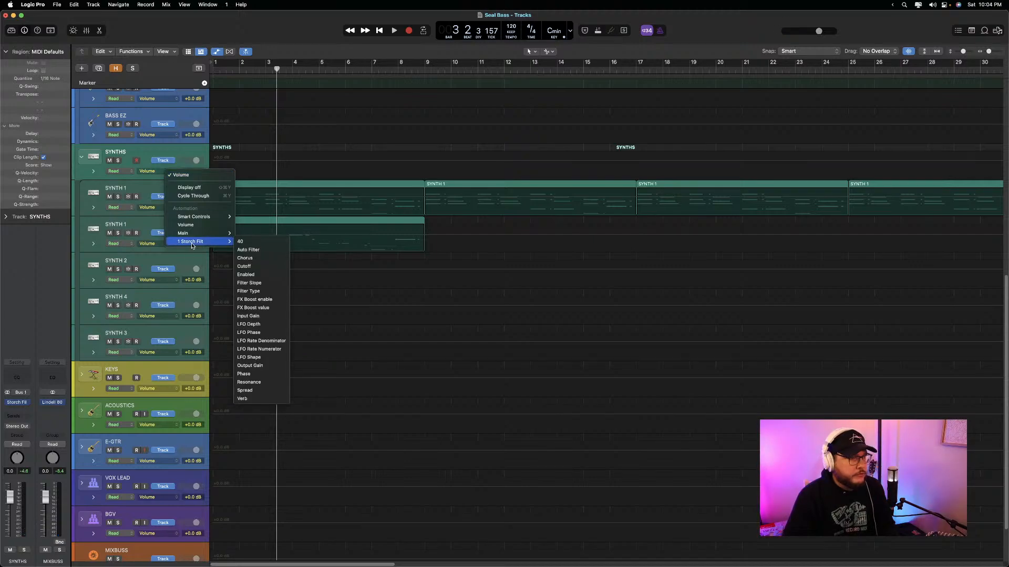
left_click(246, 266)
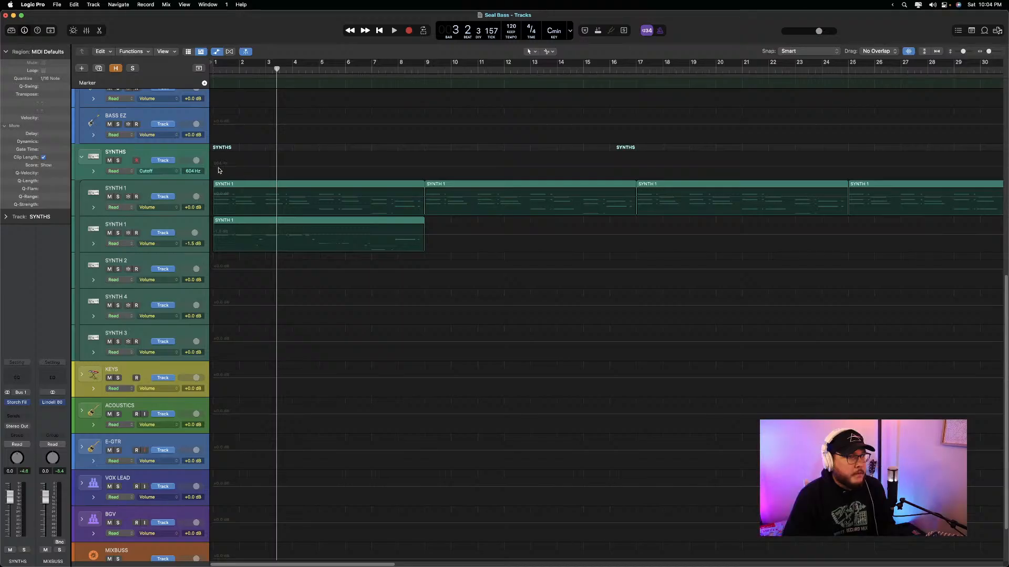
Automate the SYNTHS cutoff from 604 Hz at bar 1 through about 3.23 kHz mid-bar 7 to about 20.5 kHz at bar 9, and preview it
left_click(214, 169)
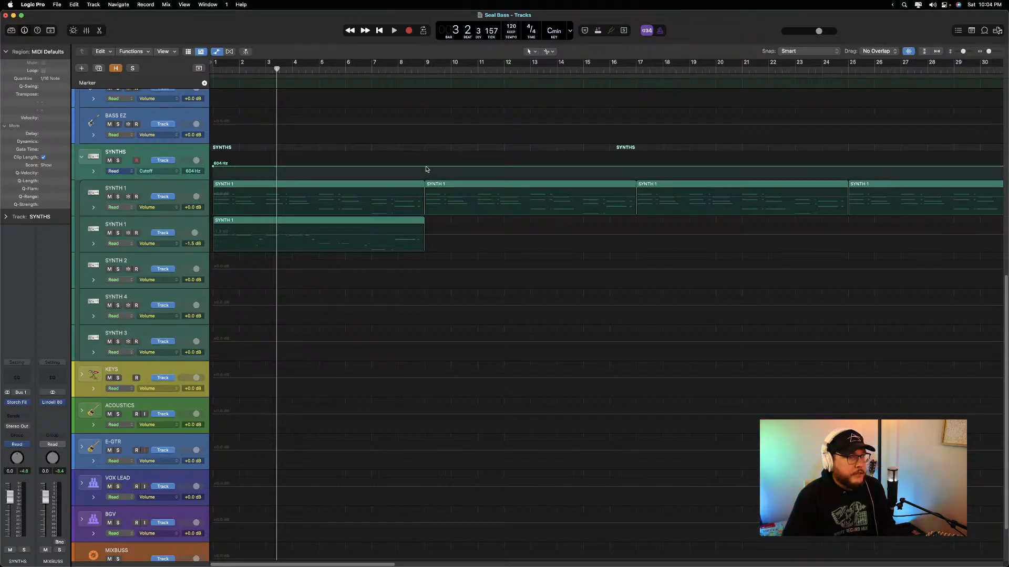
left_click_drag(425, 169, 425, 153)
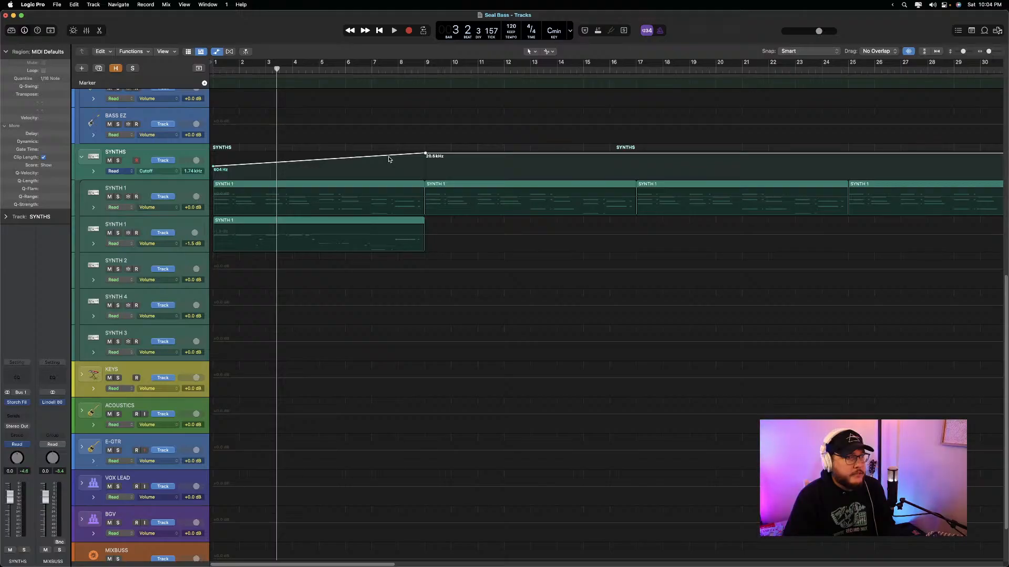
left_click_drag(388, 159, 388, 160)
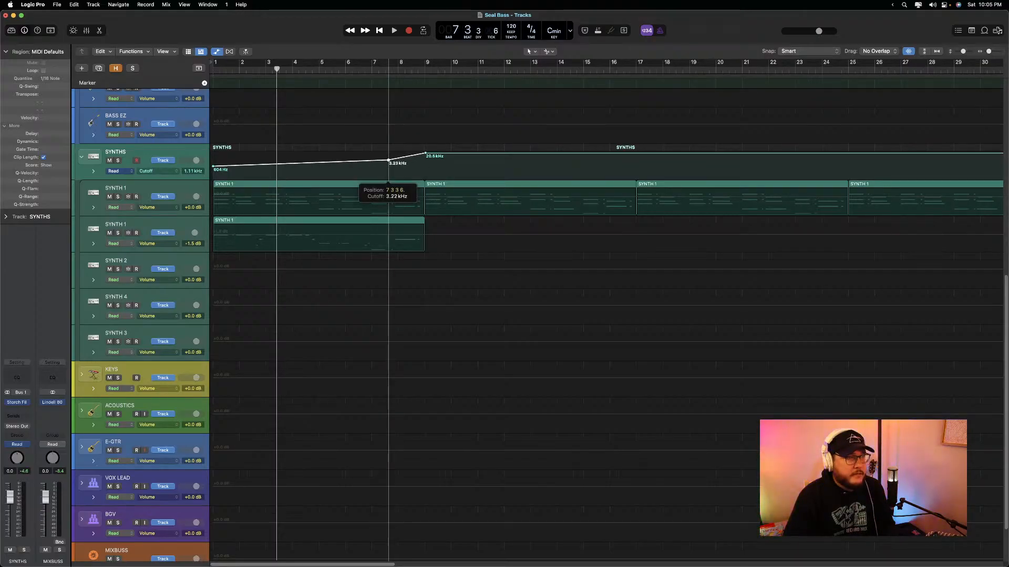
left_click_drag(388, 160, 388, 161)
key("Return")
key("space")
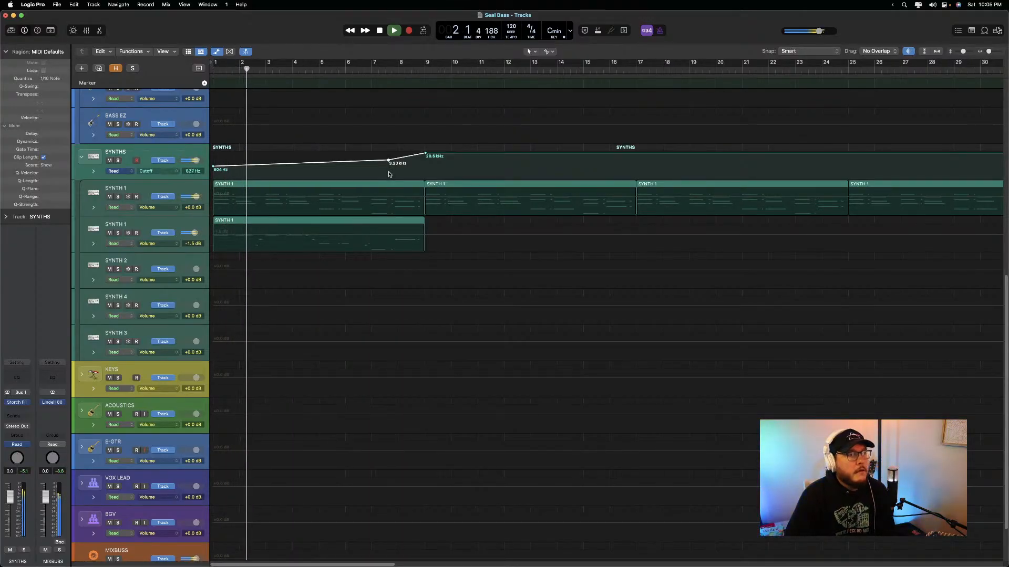
key("space")
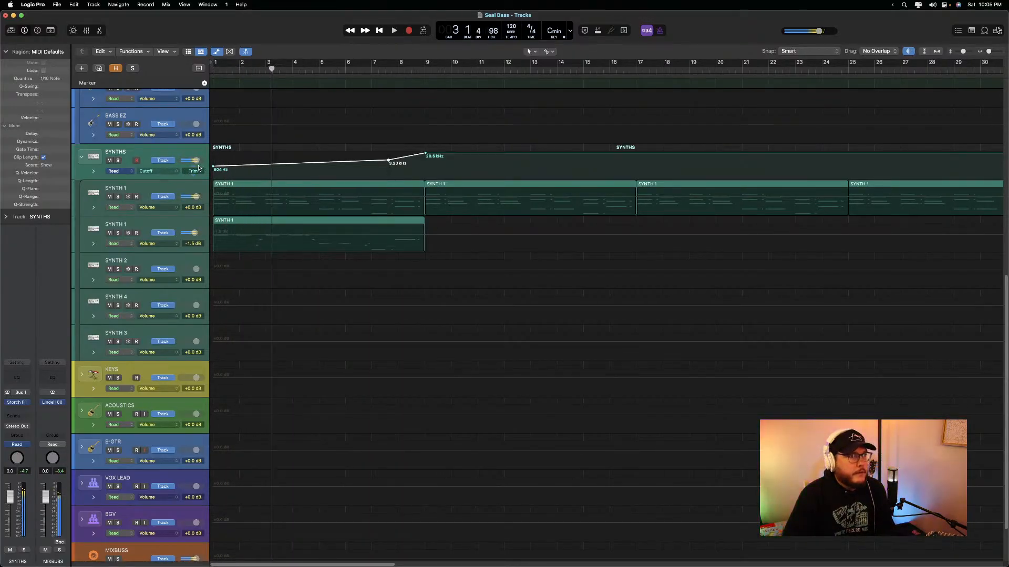
Lower the cutoff automation point at bar 1 to about 465 Hz, play the intro past bar 10, and return to the start
left_click(213, 168)
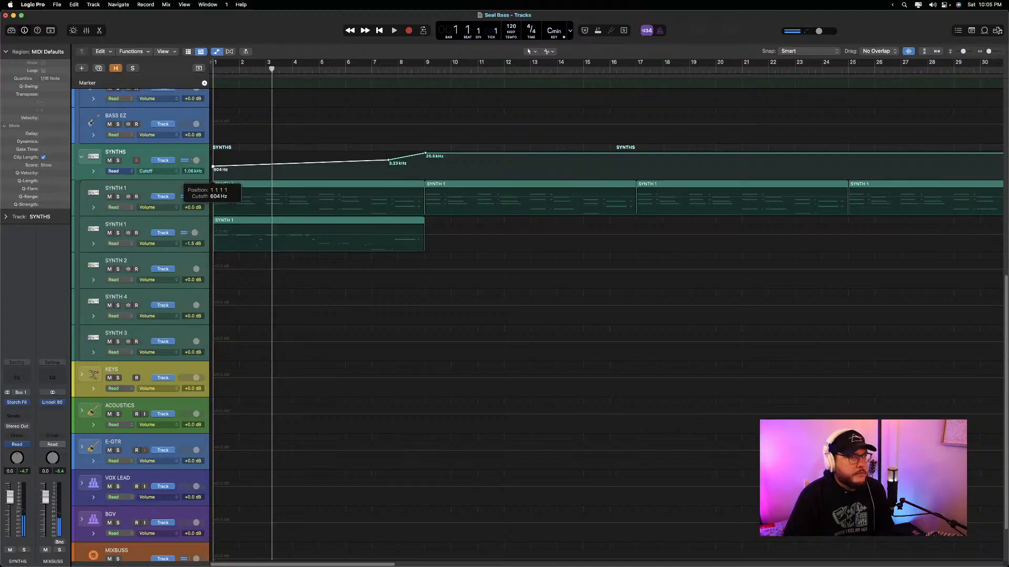
left_click_drag(213, 171, 212, 173)
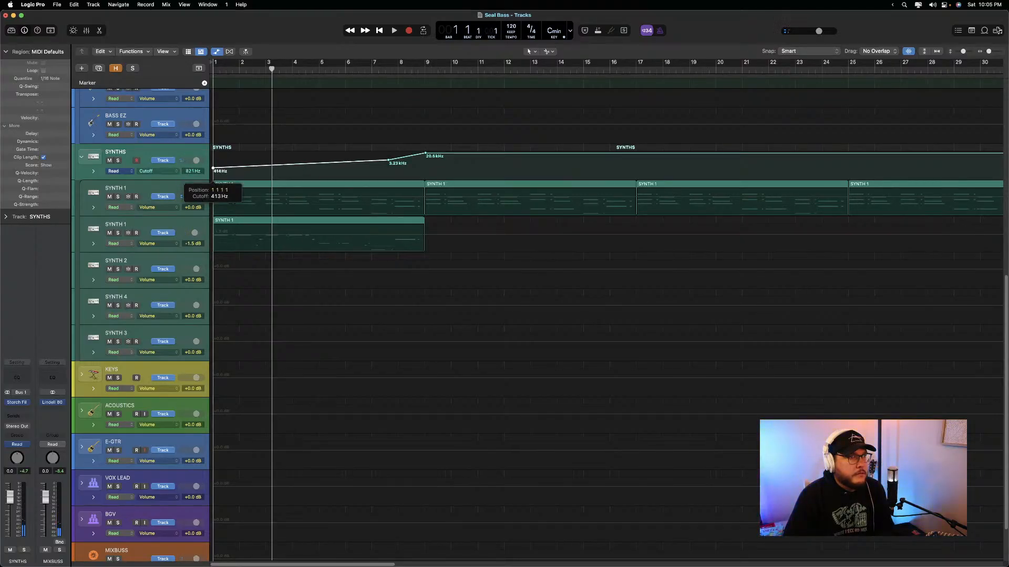
key("Return")
key("space")
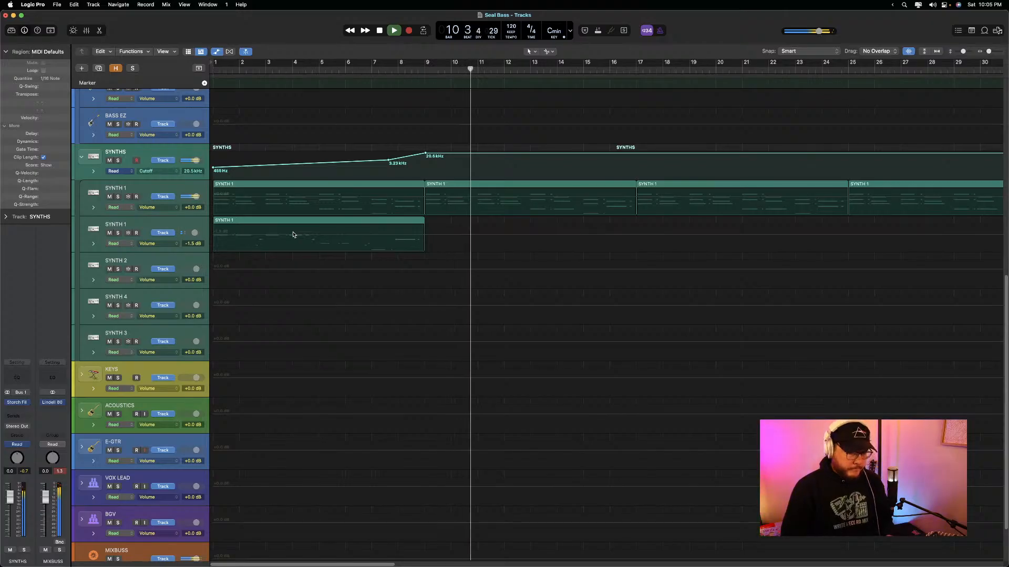
key("space")
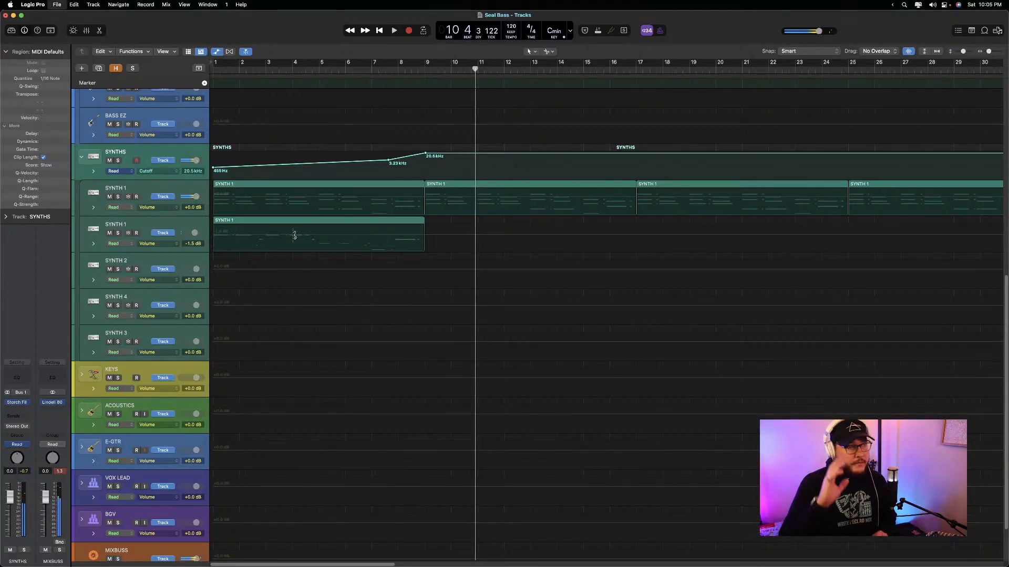
key("Return")
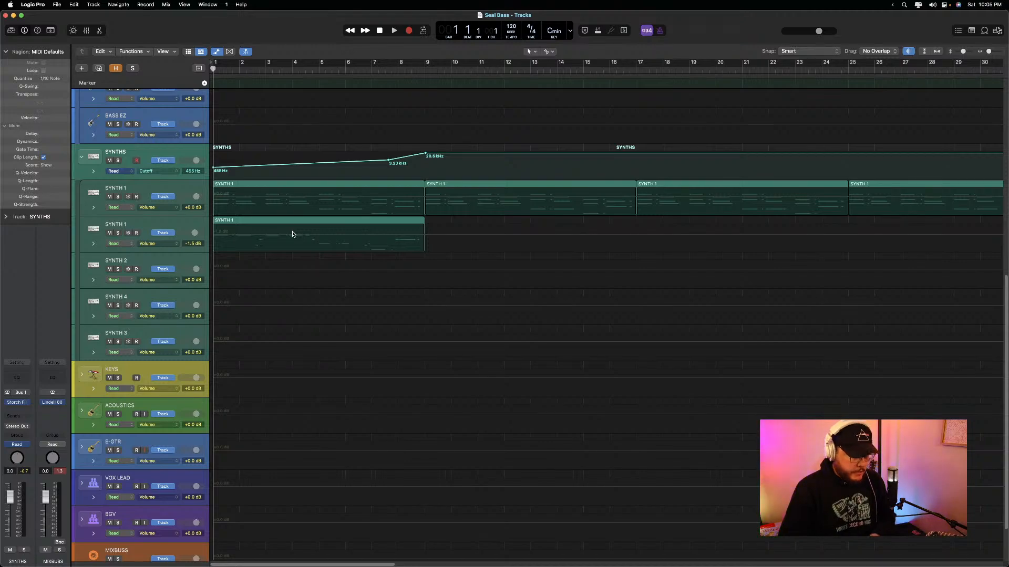
Set the SYNTHS cutoff automation to 257 Hz at bar 1 and about 4.39 kHz mid-bar 7, preview the intro, and hide automation
left_click_drag(214, 169, 213, 171)
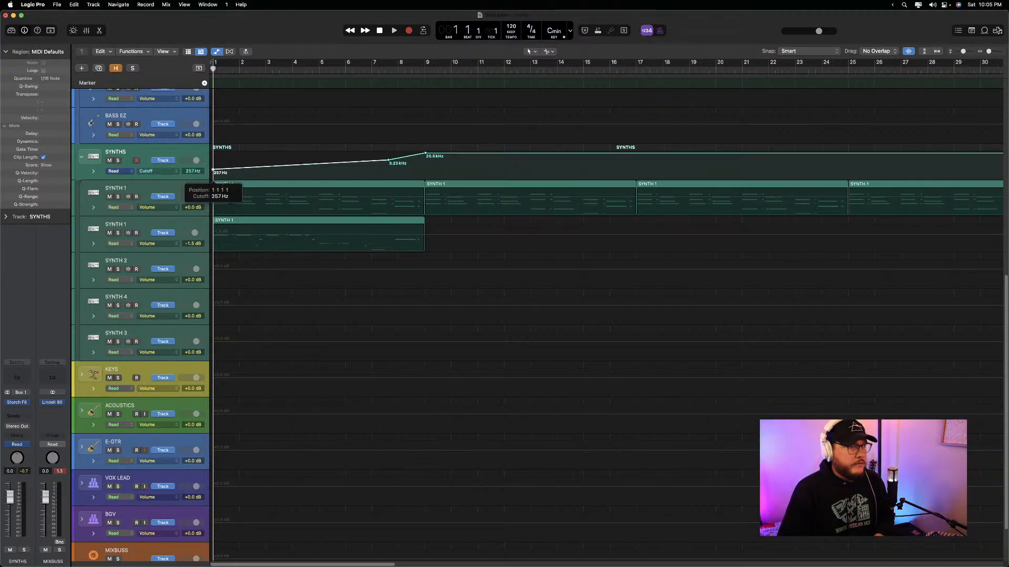
key("space")
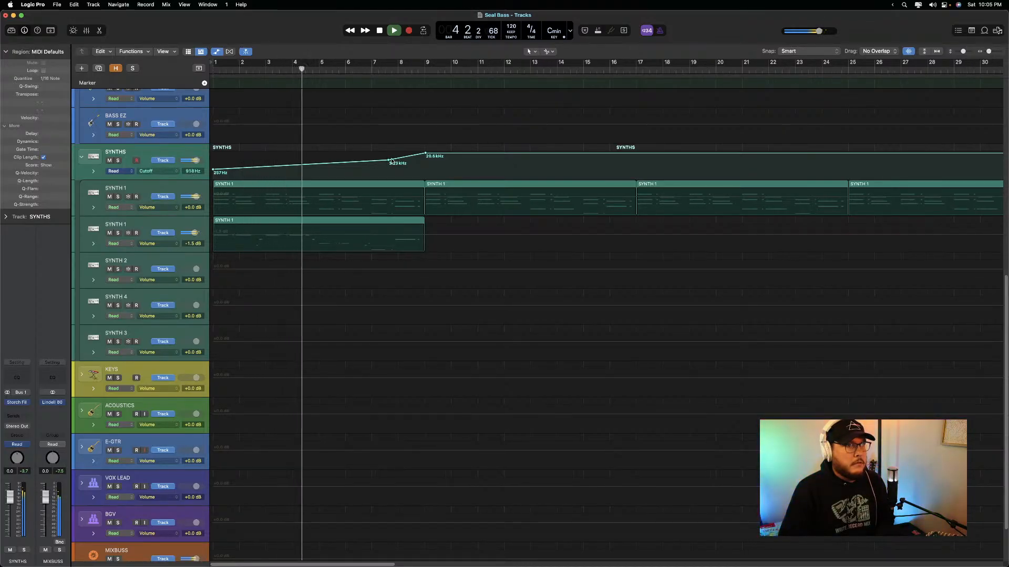
left_click_drag(387, 163, 389, 157)
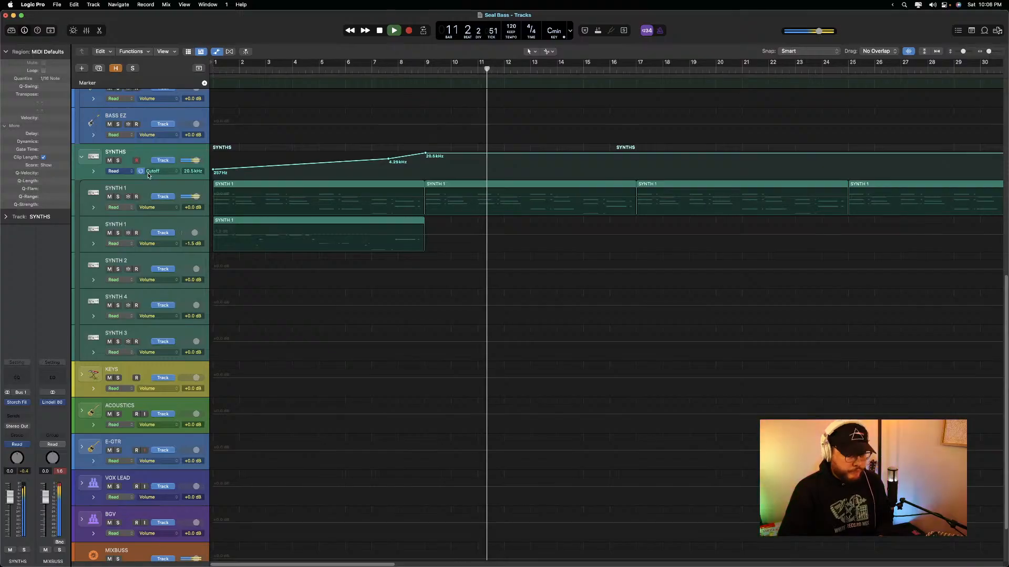
key("a")
key("space")
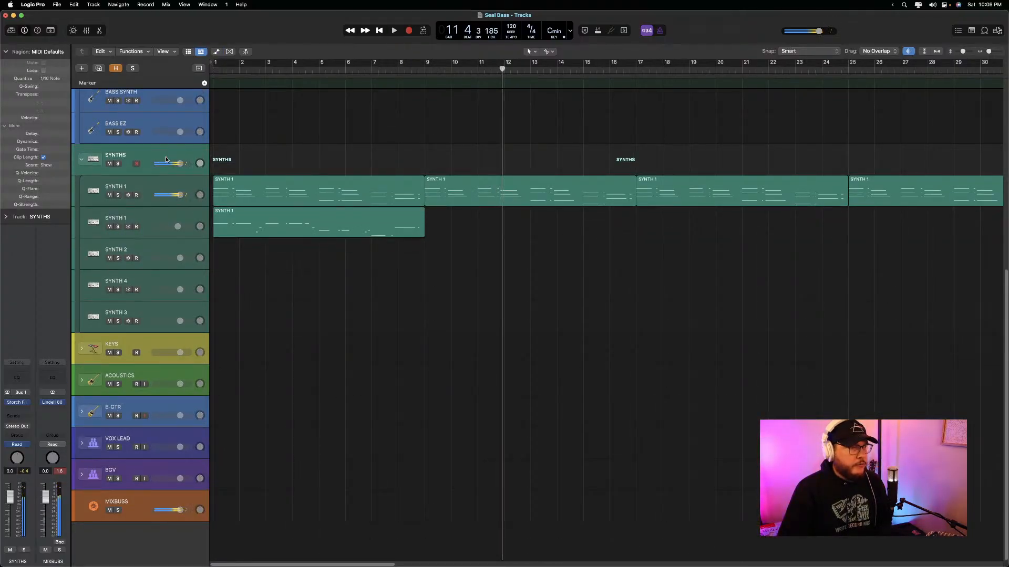
Insert the stereo kHs Tape Stop plug-in on the SYNTHS stack after the Storch Filter and move its window clear of the first regions
left_click(26, 409)
mouse_move(32, 559)
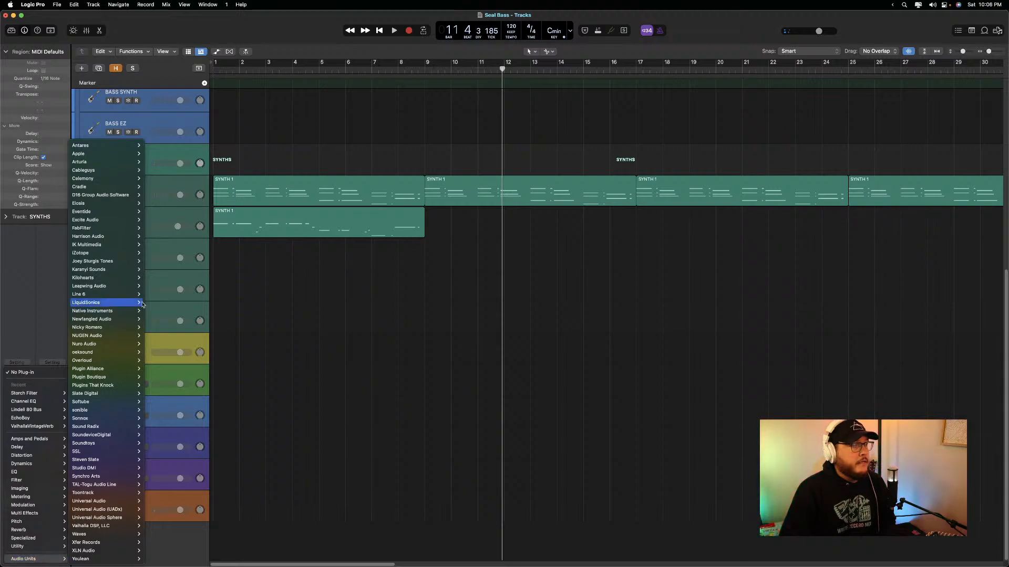
mouse_move(115, 277)
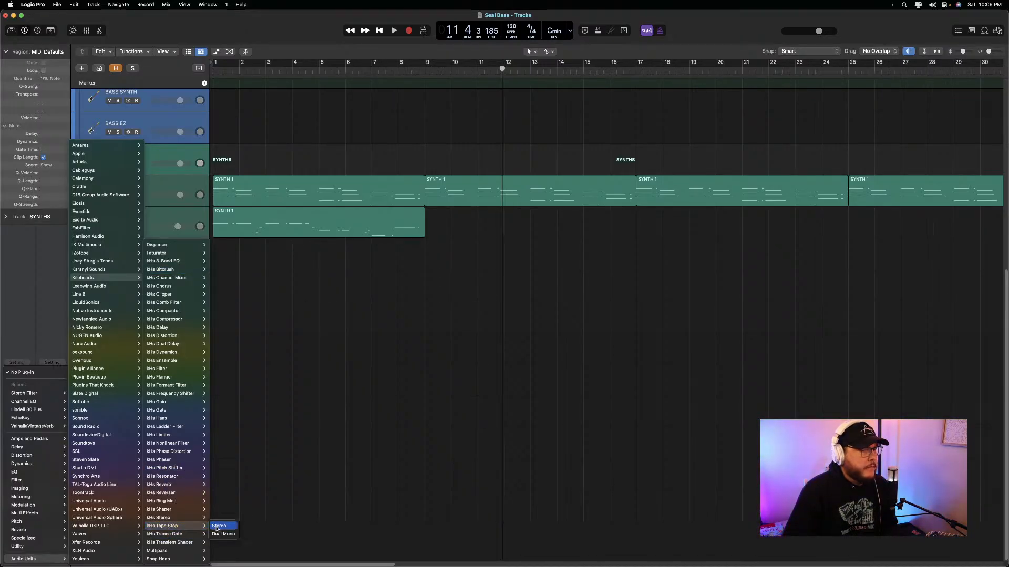
left_click(217, 526)
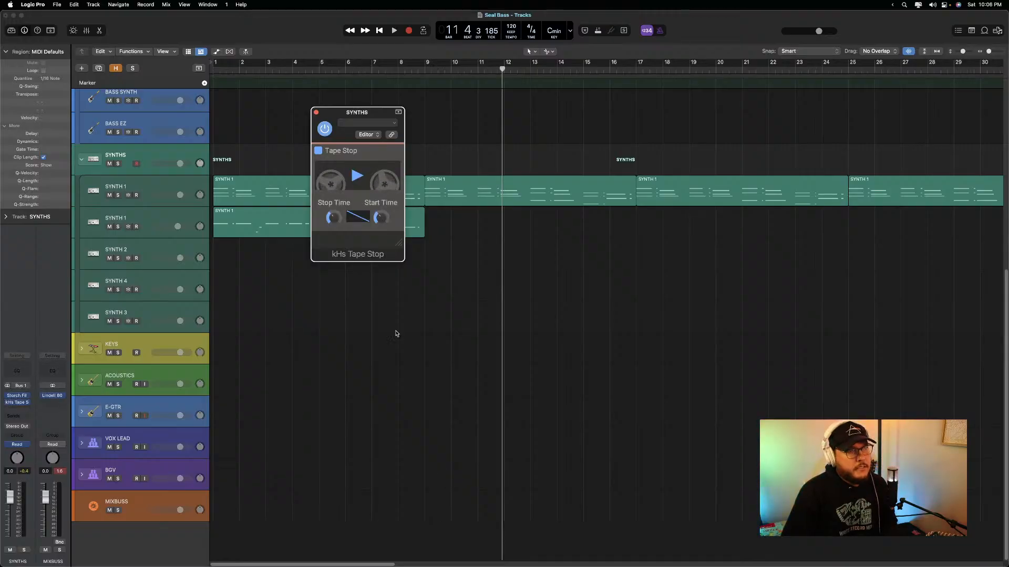
left_click_drag(362, 116, 528, 137)
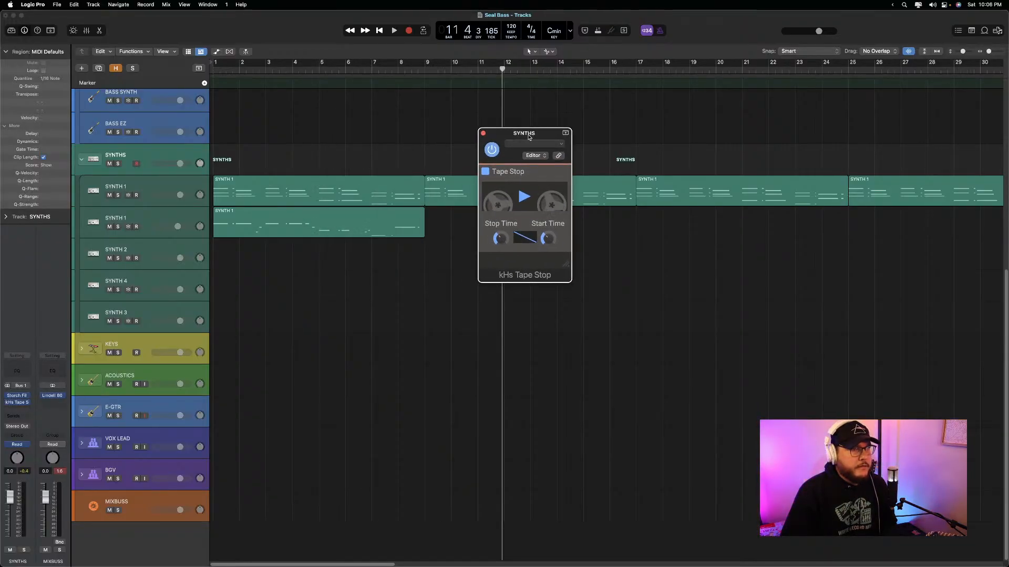
Play from late in bar 6, toggle the tape motor to audition the stop effect, and lengthen the Stop Time
left_click(369, 69)
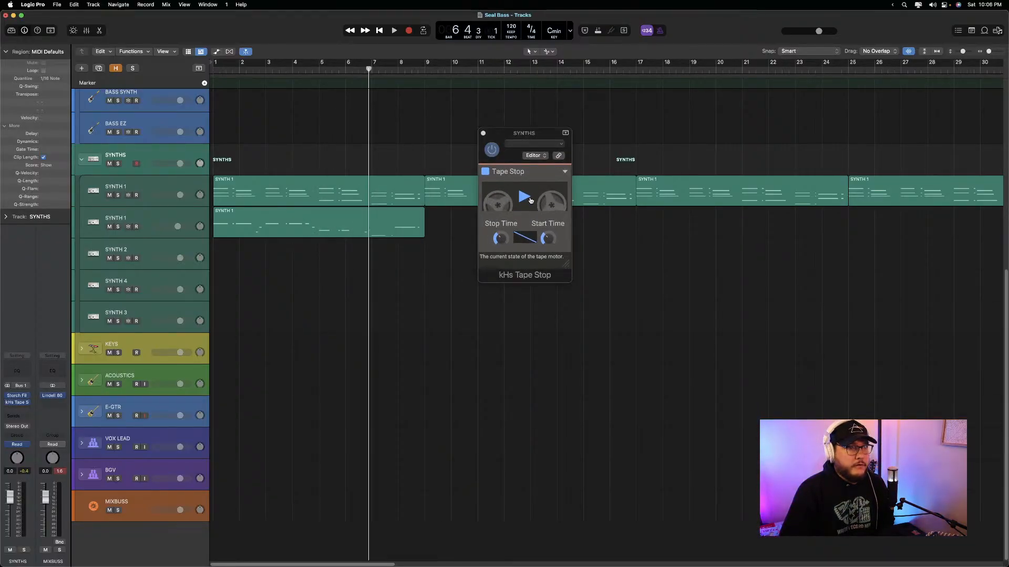
key("space")
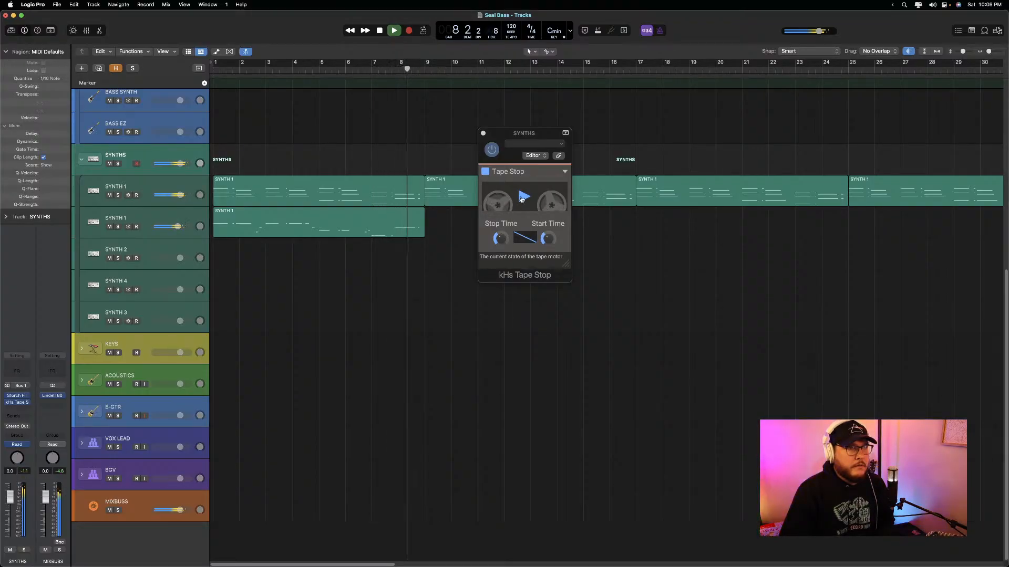
left_click(521, 198)
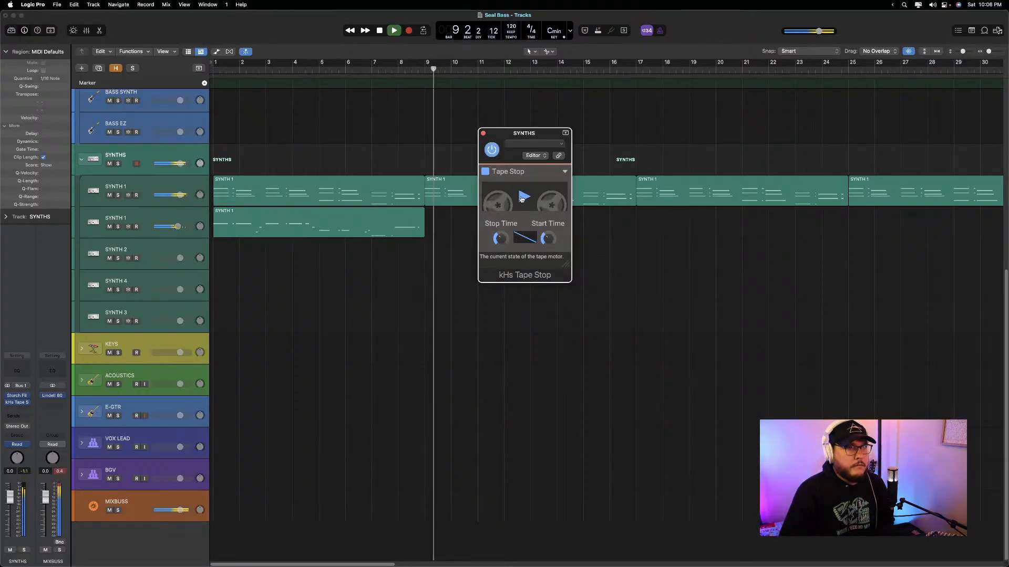
key("space")
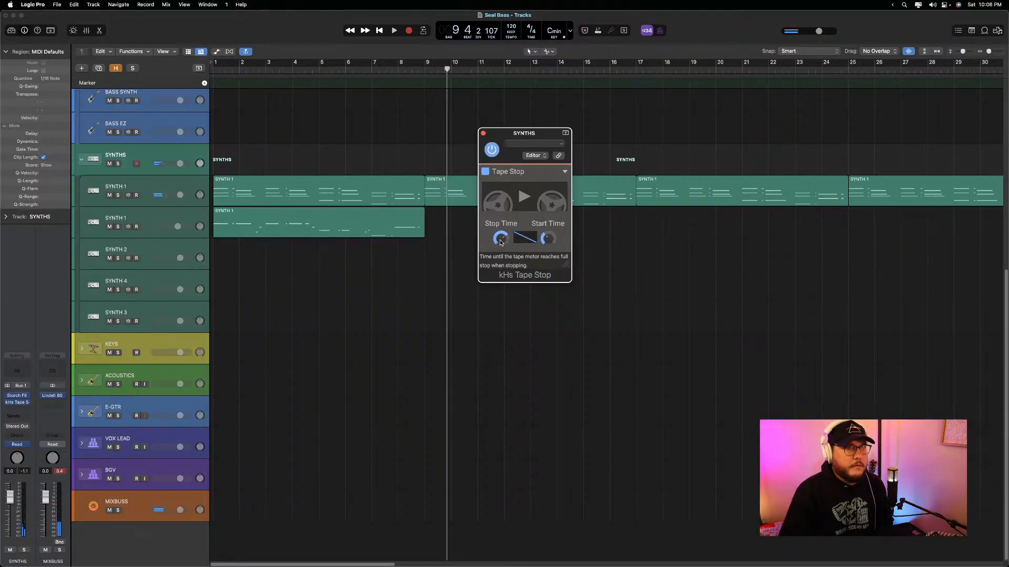
Audition the tape stop twice around bar 9, set its Stop Time to about 627 ms, and close the plug-in window
left_click(397, 71)
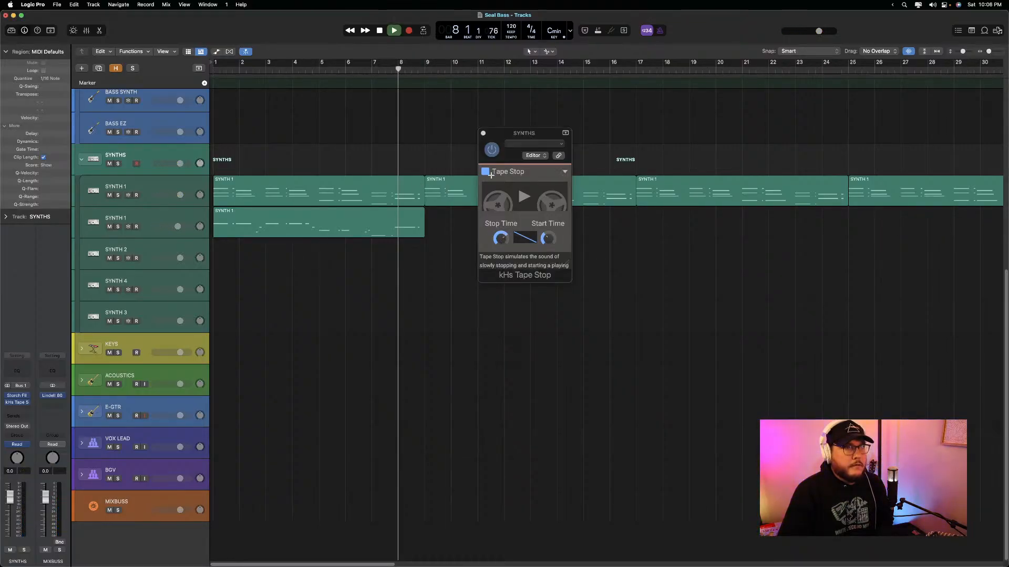
left_click(524, 199)
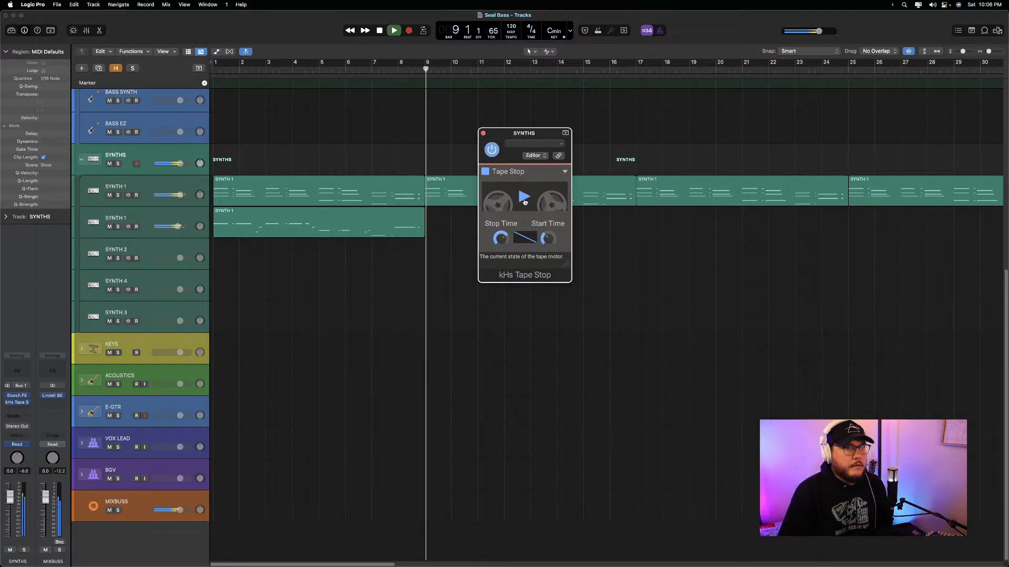
left_click(375, 72)
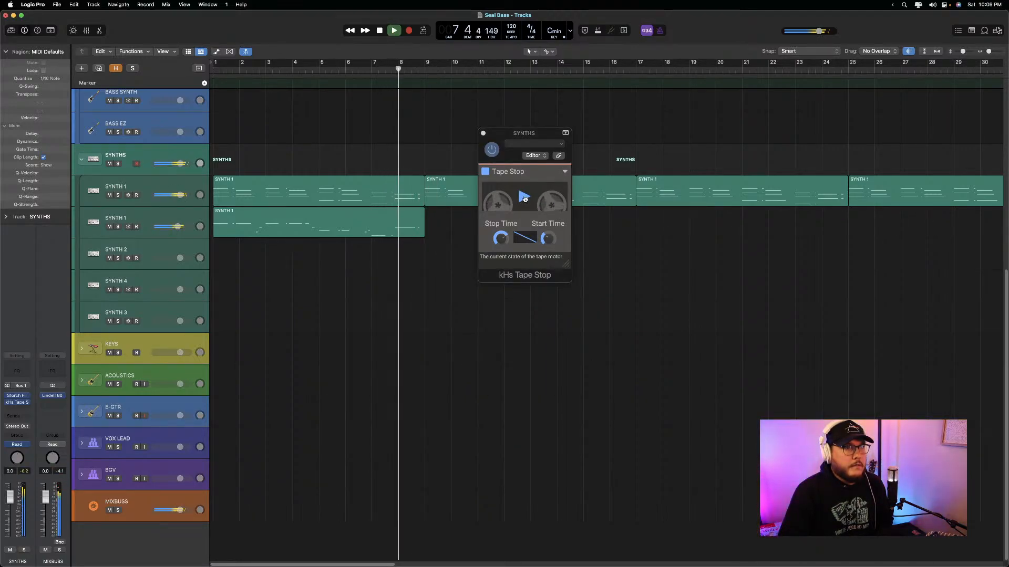
left_click(525, 199)
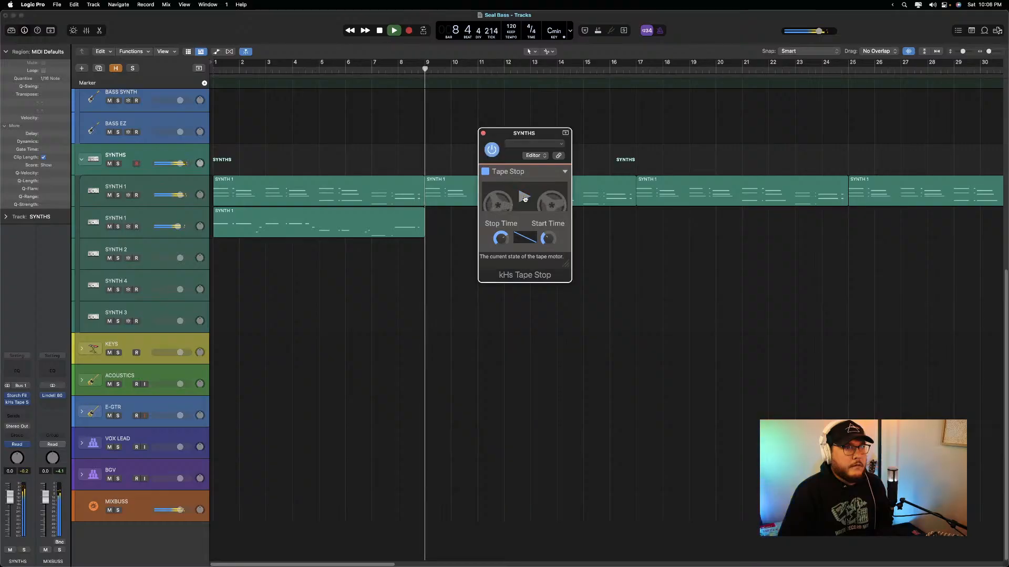
key("space")
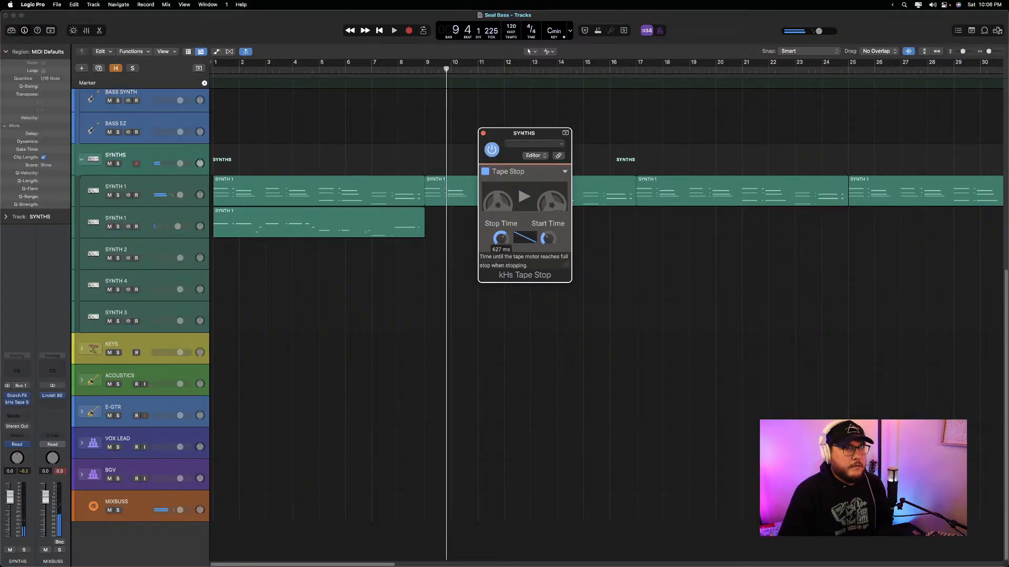
left_click(483, 133)
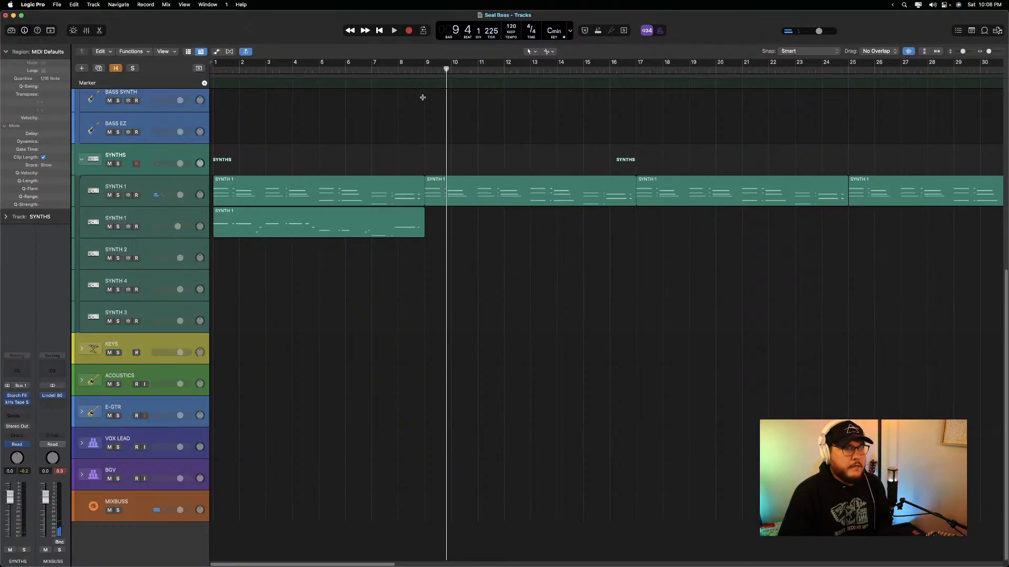
Audition the tape stop again from late in bar 7, set its Stop Time to about 543 ms, and close the plug-in window
left_click(392, 73)
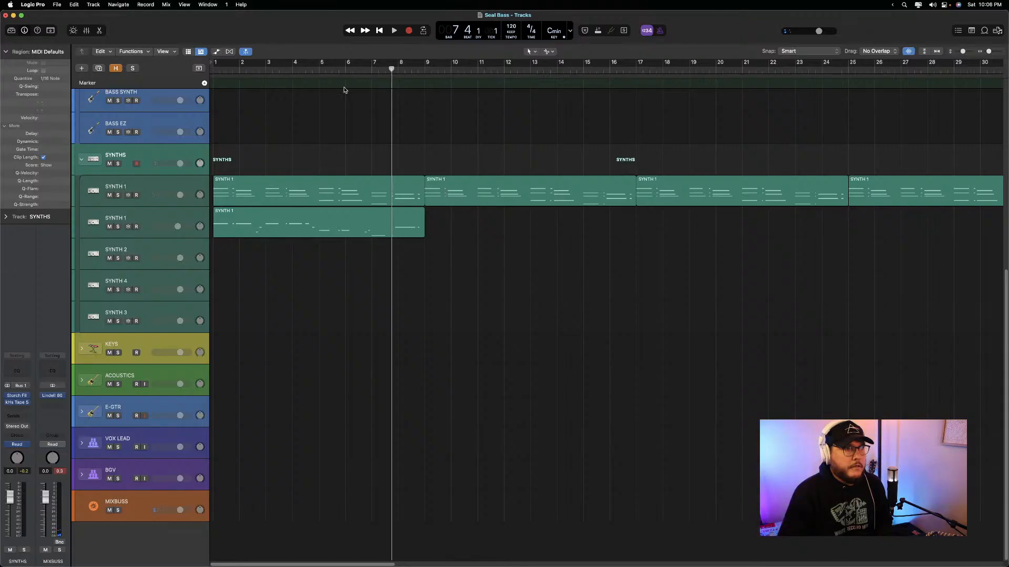
left_click(19, 403)
key("space")
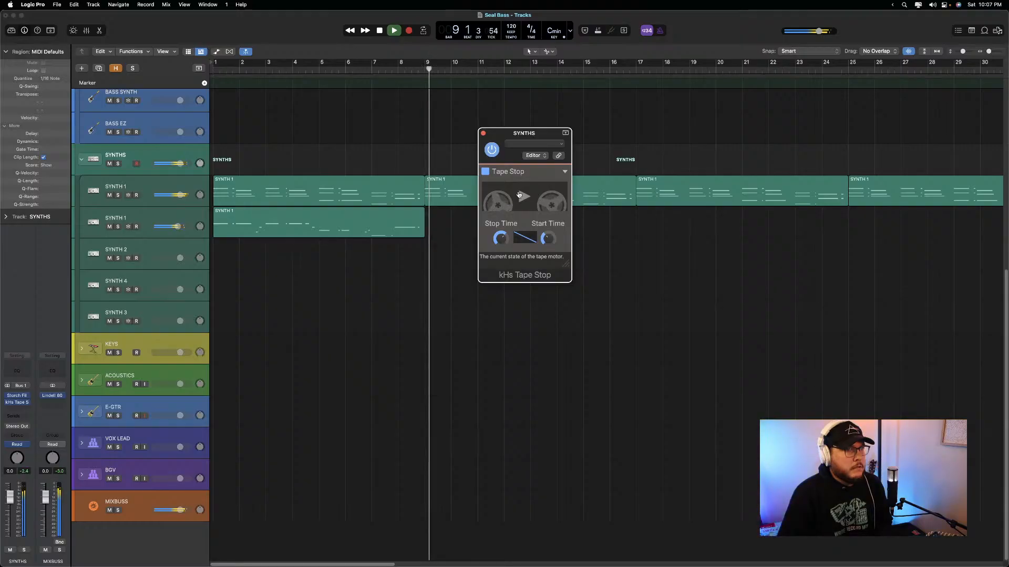
key("space")
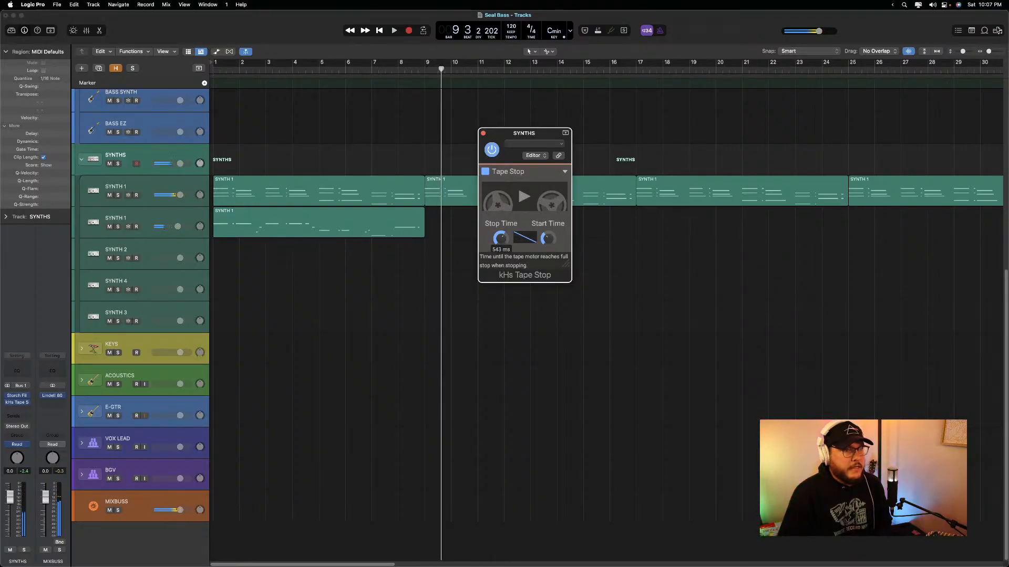
left_click(483, 134)
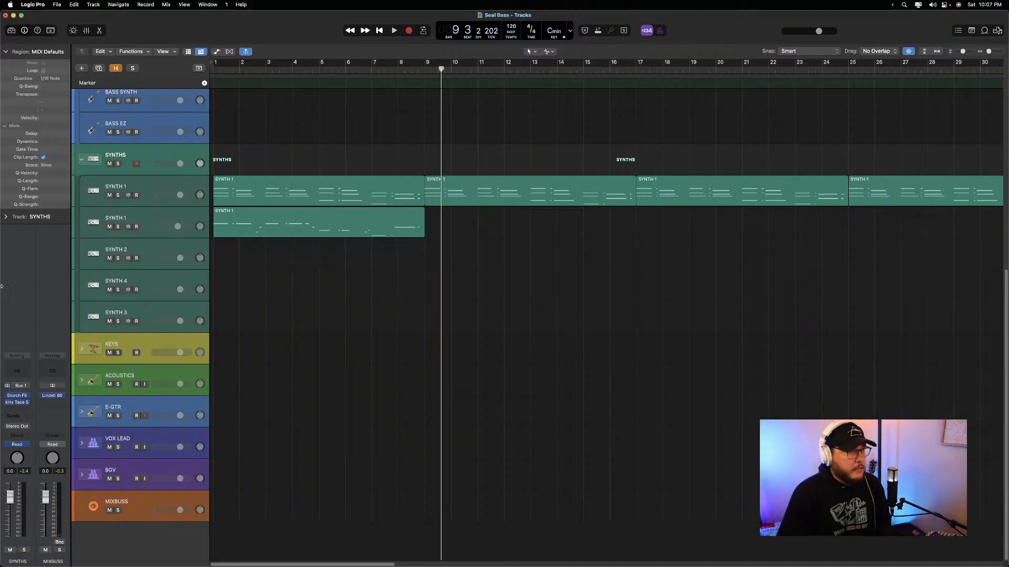
Recheck the Tape Stop plug-in, show track automation, and set the SYNTHS stack's automation parameter to the kHs Tape Stop Play state
left_click(19, 403)
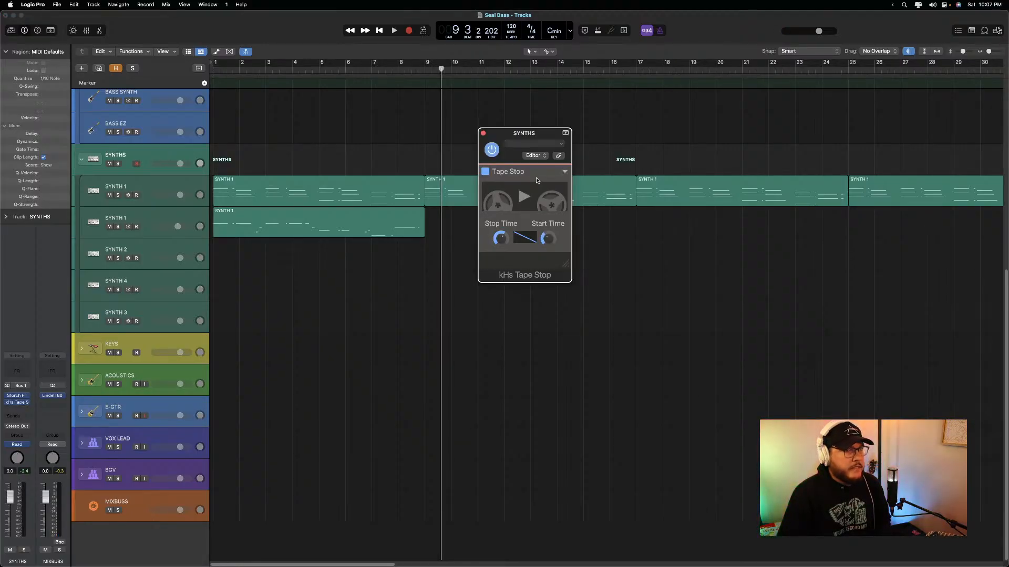
left_click(483, 134)
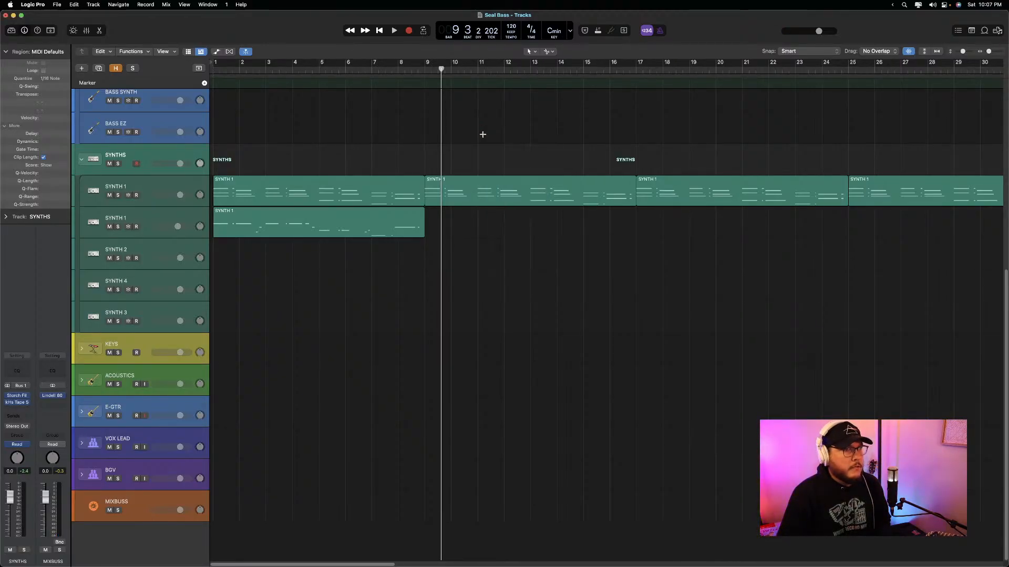
key("a")
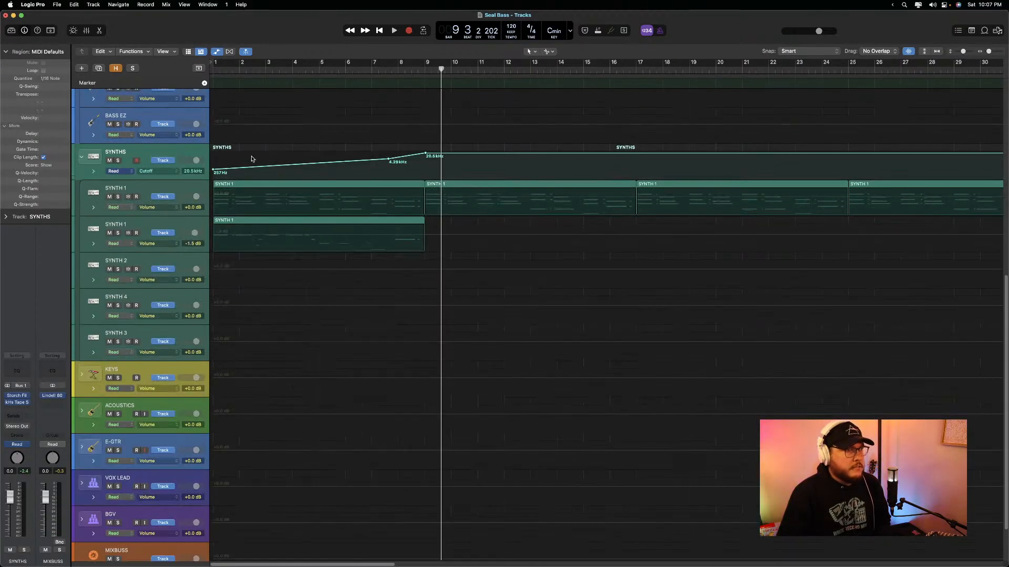
left_click(164, 173)
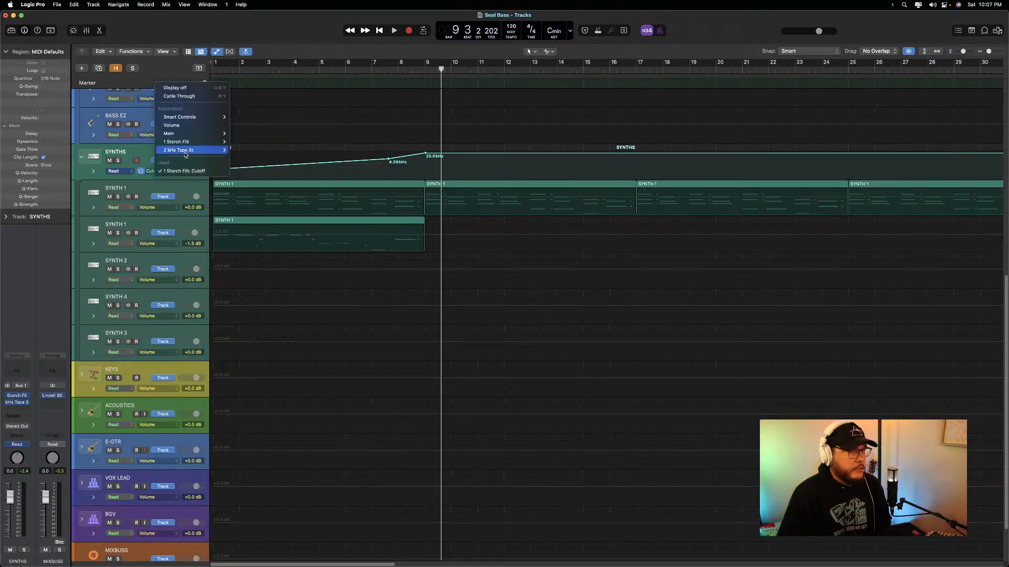
left_click(236, 166)
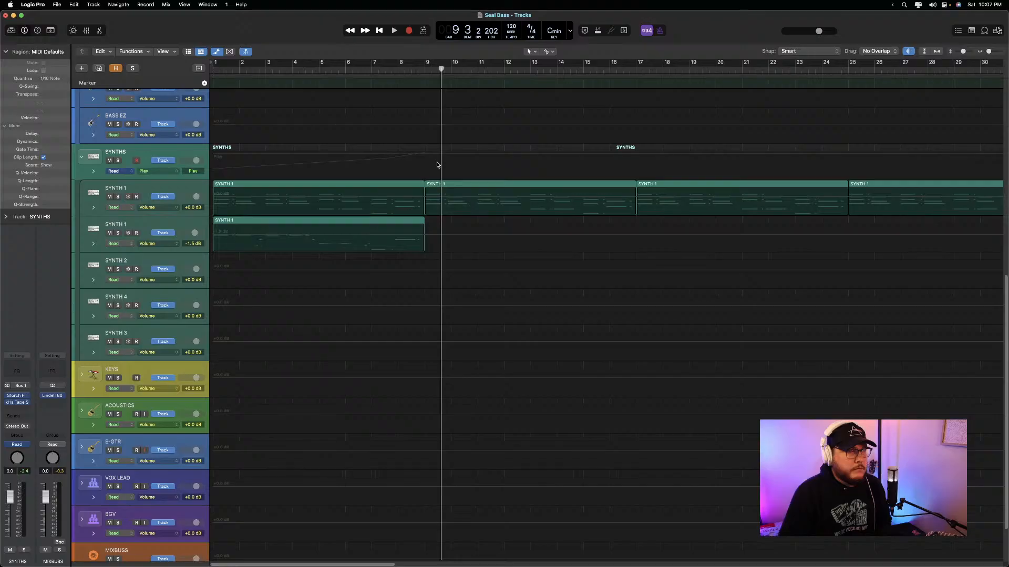
Add Tape Stop automation points on SYNTHS at bar 1 and late in bar 8, both set to Play, while previewing from the start
left_click_drag(436, 165, 423, 182)
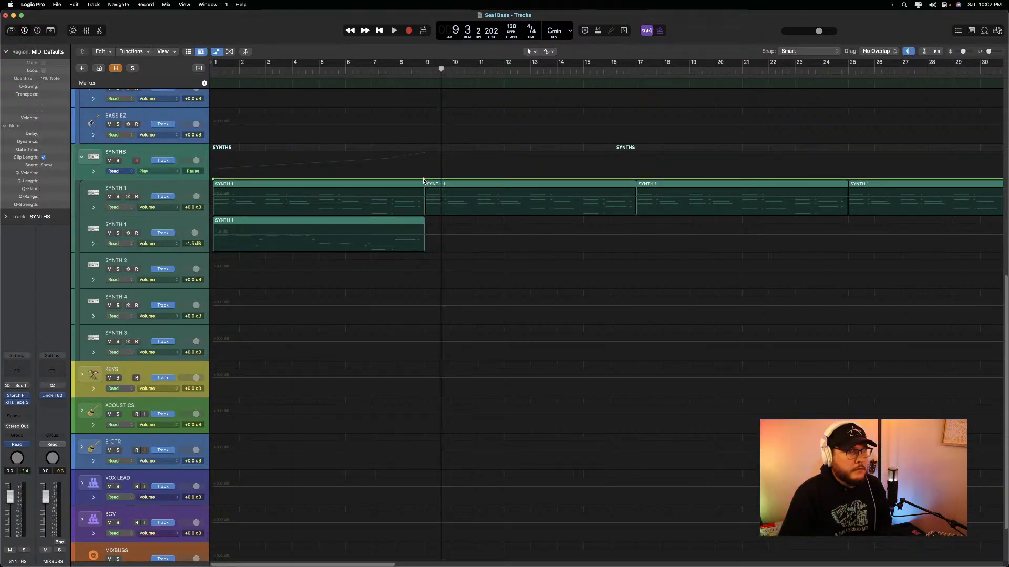
left_click_drag(419, 178, 419, 153)
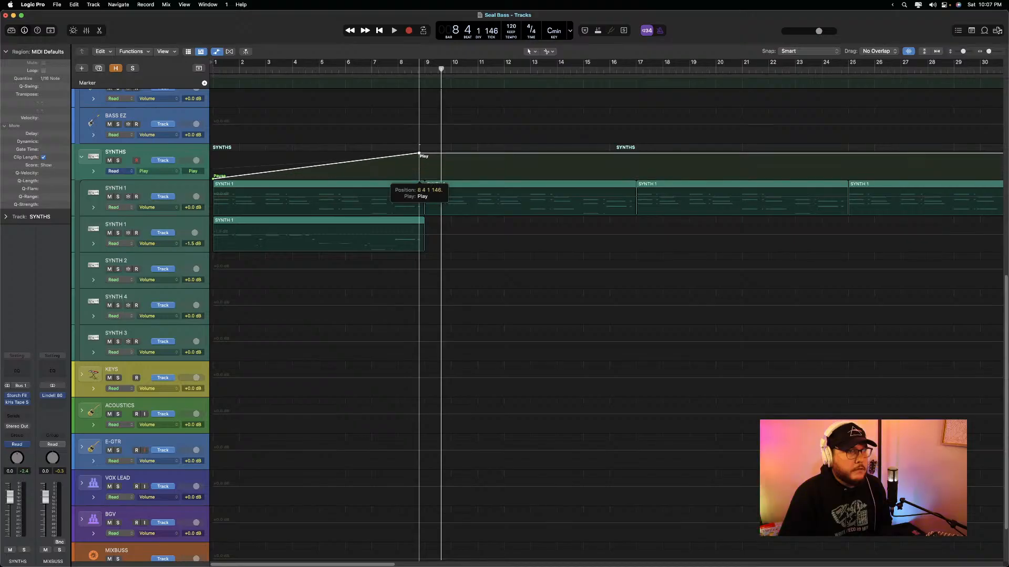
key("Return")
key("space")
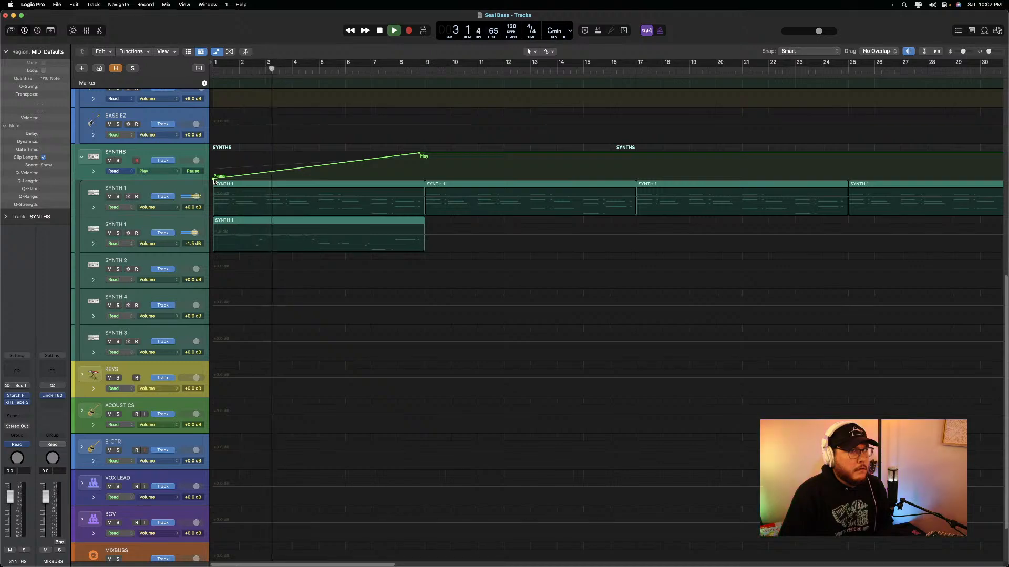
left_click_drag(214, 177, 213, 154)
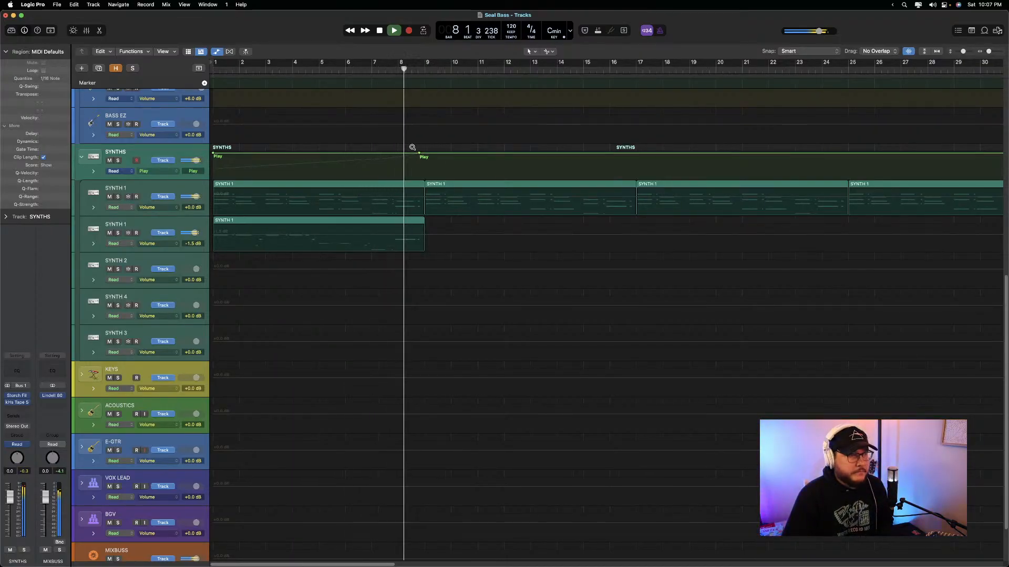
Automate the SYNTHS Tape Stop to Pause from bar 8 beat 4, back to Play at bar 9, and preview the intro from the start
left_click_drag(408, 148, 452, 247)
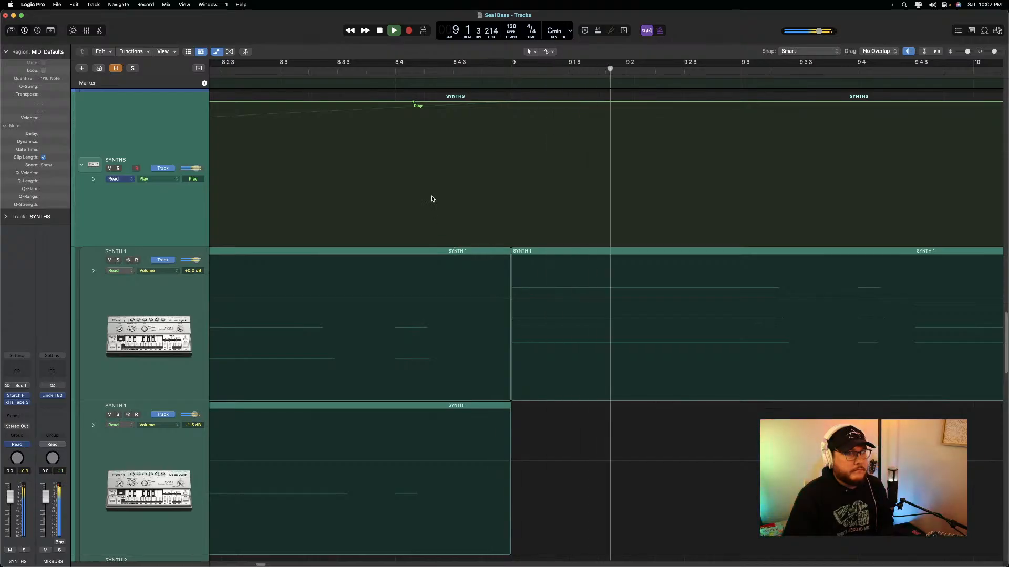
left_click_drag(414, 105, 398, 244)
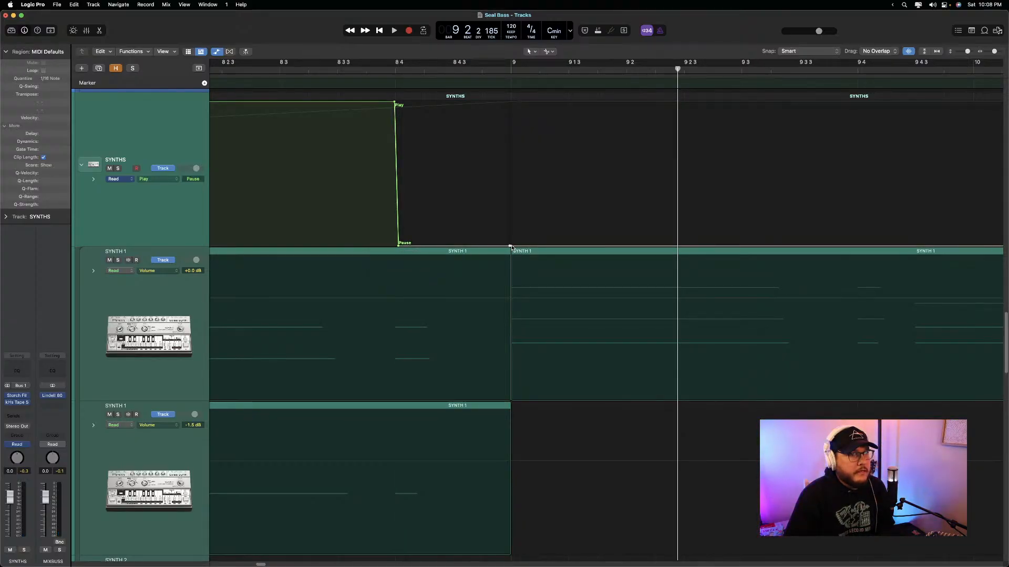
left_click_drag(510, 247, 509, 102)
key("Return")
key("space")
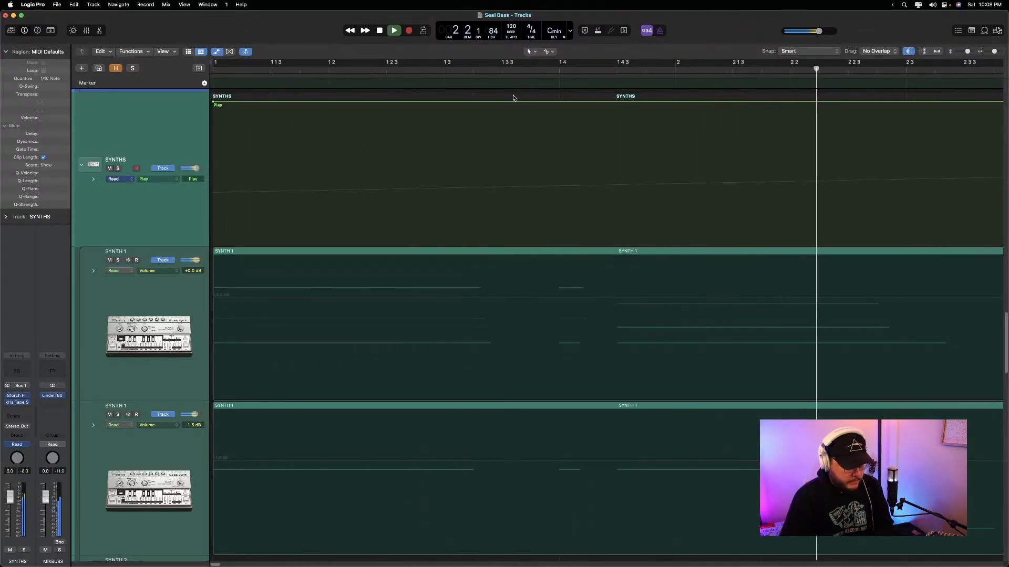
key("z")
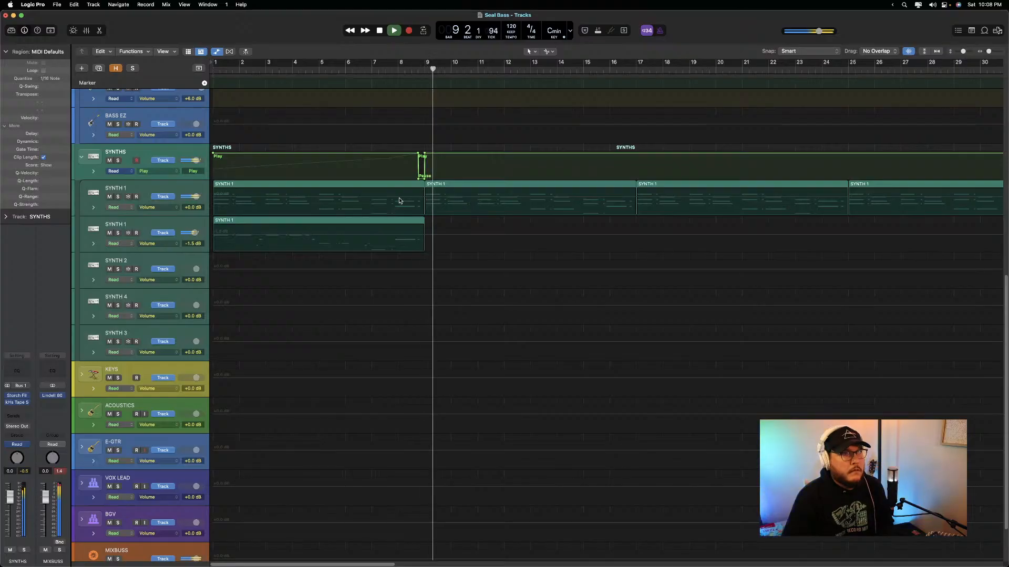
Shorten the Start Time of the SYNTHS Tape Stop, audition the transition from bar 7, and close the plug-in window
key("space")
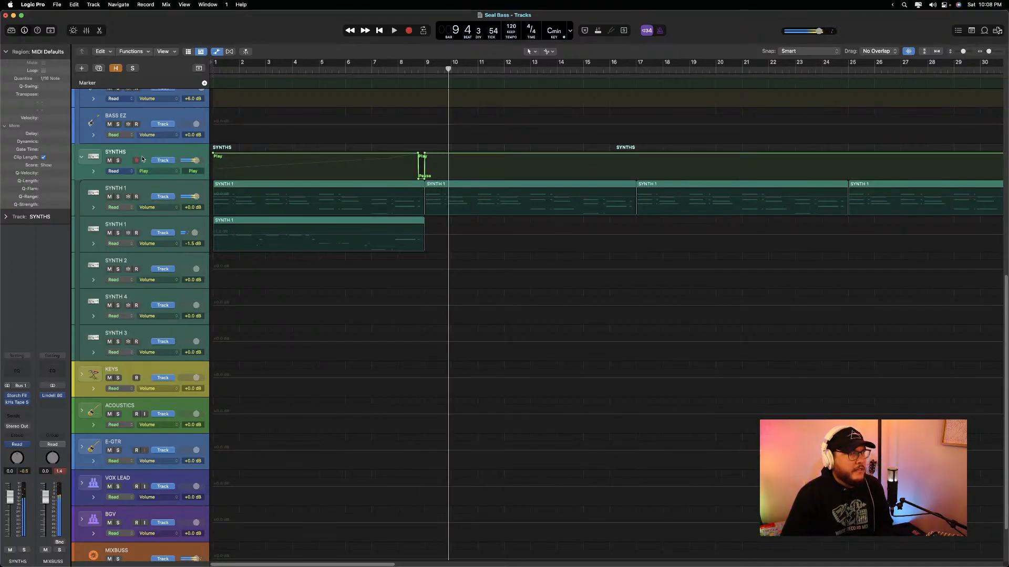
left_click(15, 403)
mouse_move(548, 239)
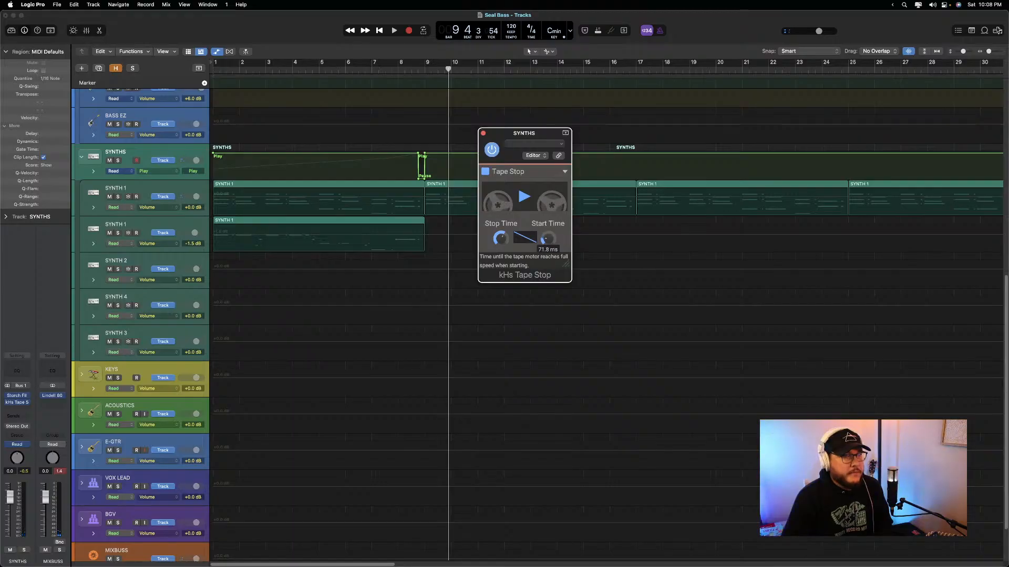
left_click(383, 74)
key("space")
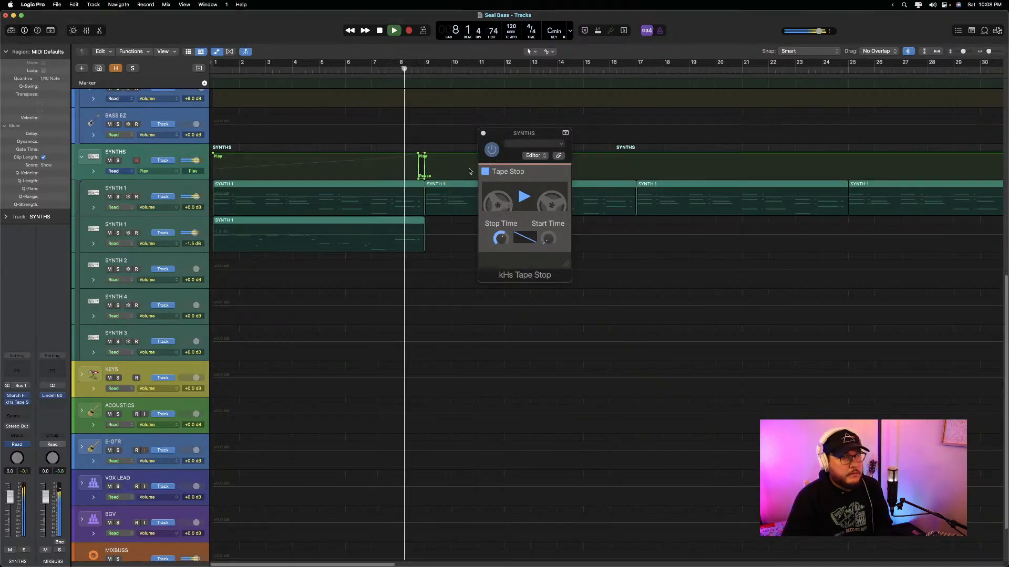
left_click(483, 134)
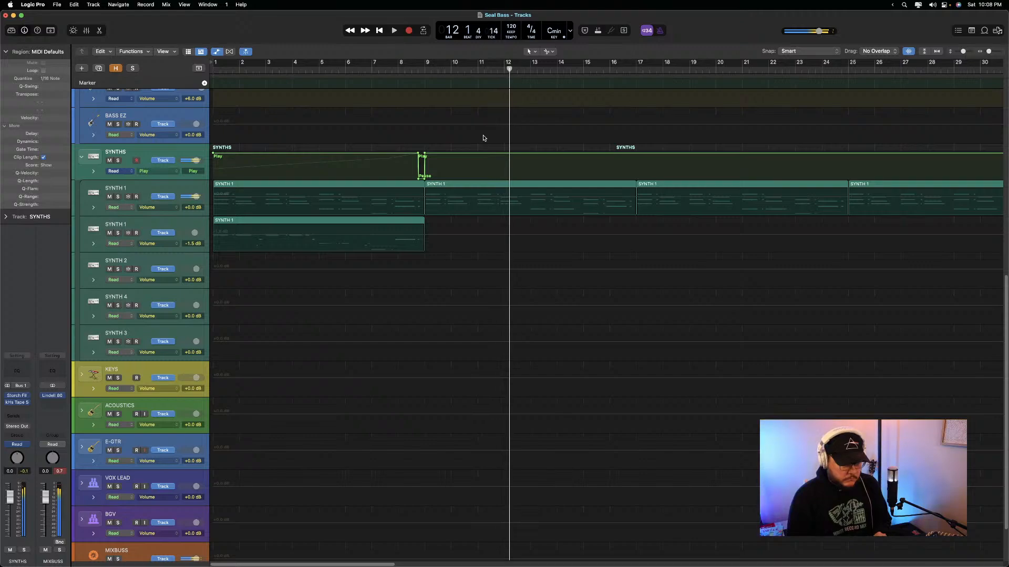
Return to the song start, hide track automation, and play the bass entry from late in bar 8
key("space")
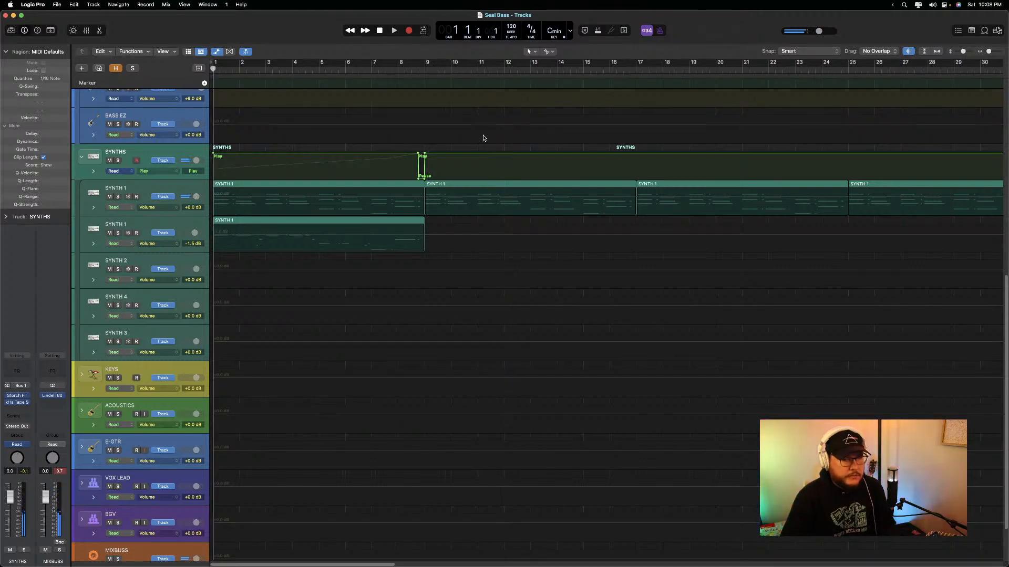
key("a")
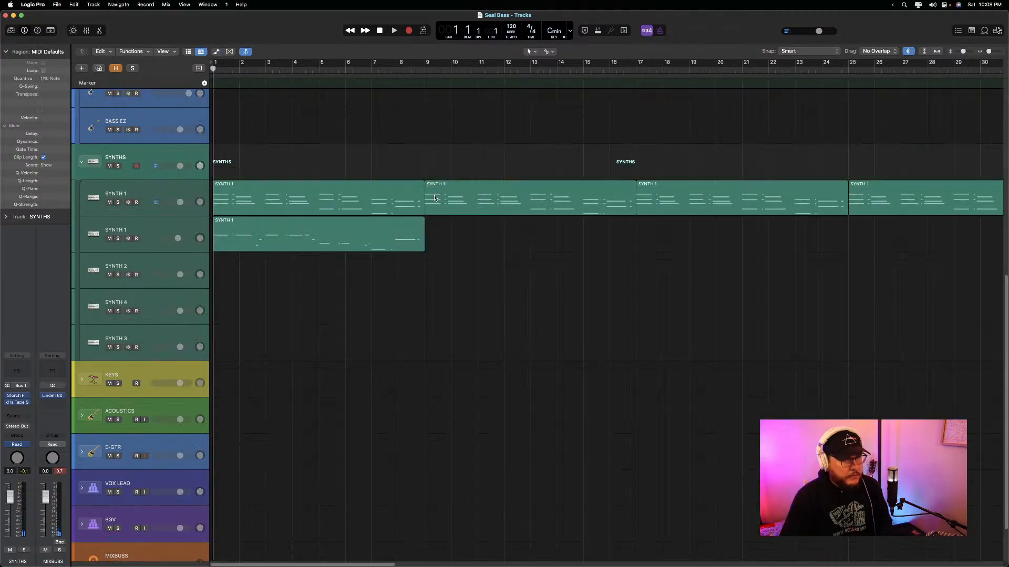
scroll(368, 181, "up", 5)
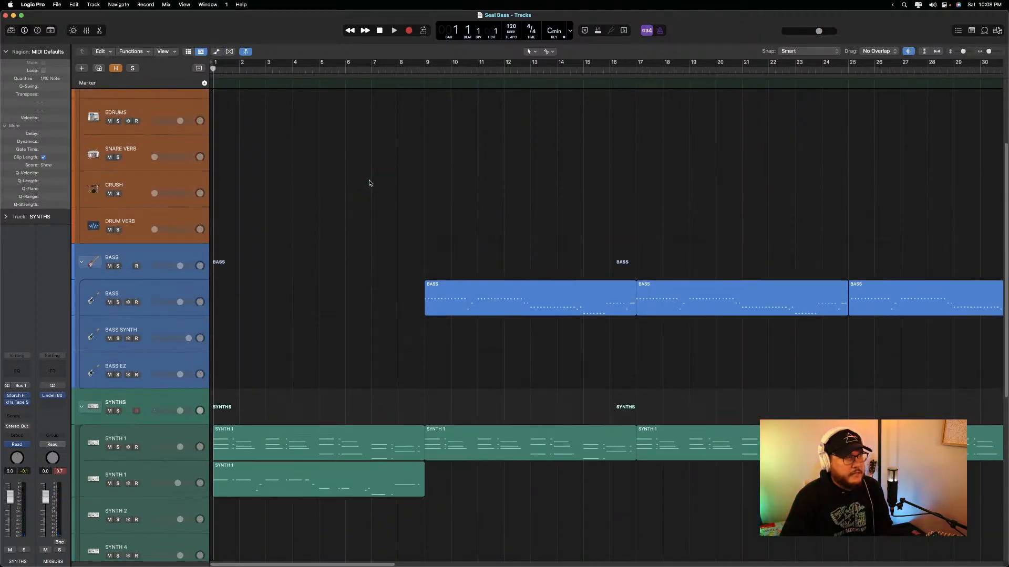
left_click(431, 70)
left_click(418, 70)
key("space")
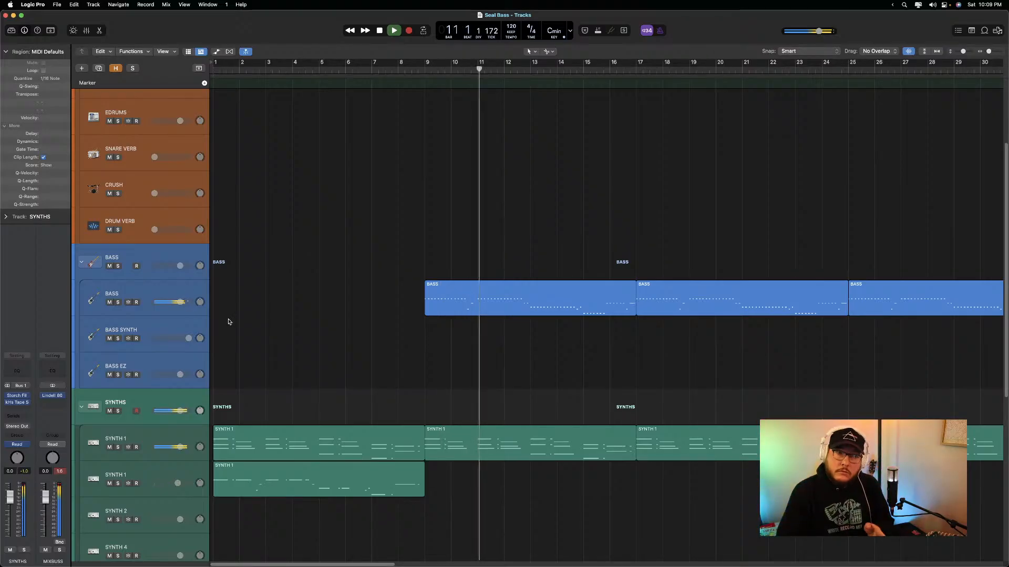
In the first BASS region, shorten the F2 note at bar 10 beat 4 to a sixteenth and copy it to 10 4 3
key("space")
double_click(500, 294)
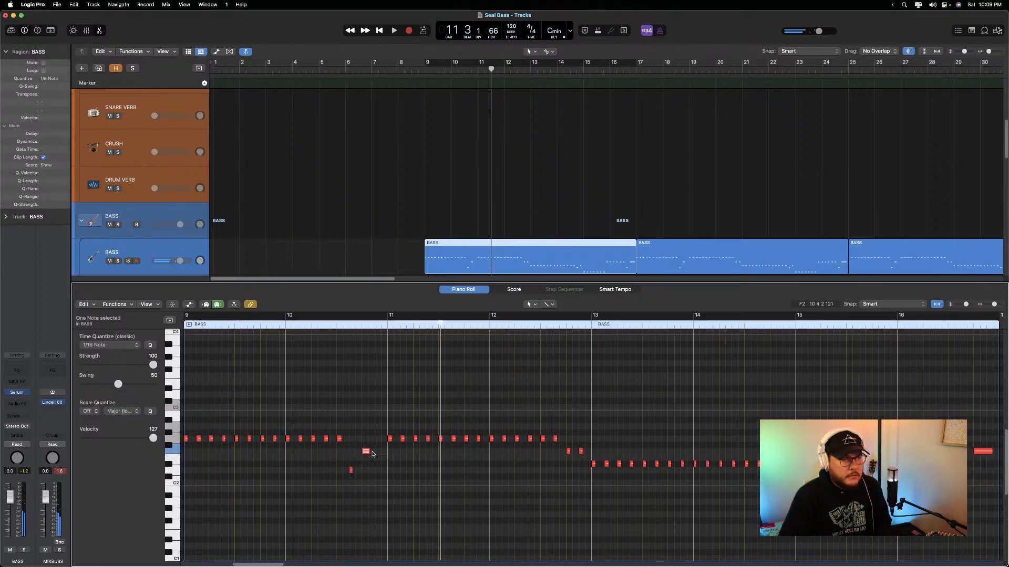
left_click_drag(368, 452, 377, 454)
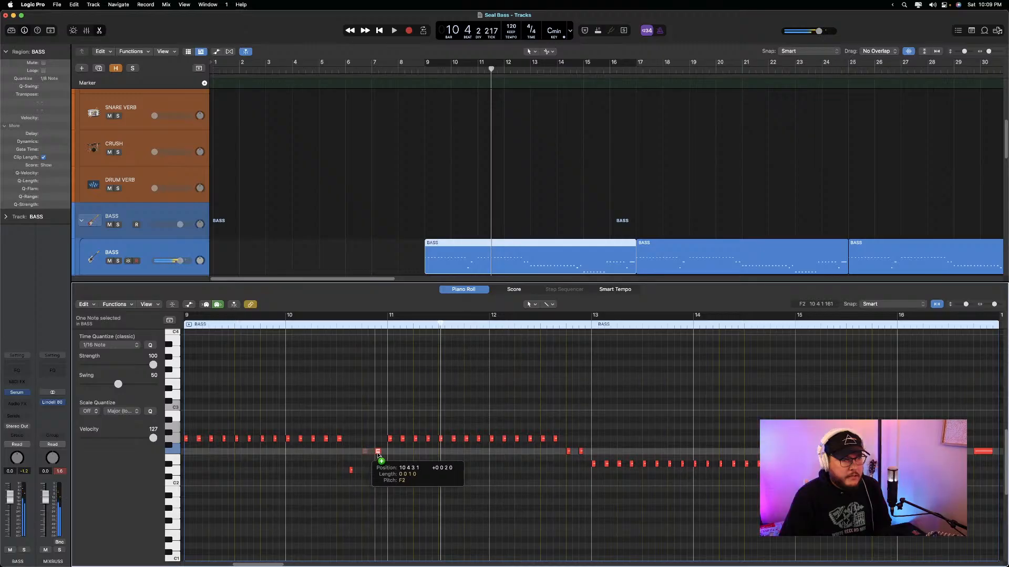
left_click_drag(379, 454, 379, 455)
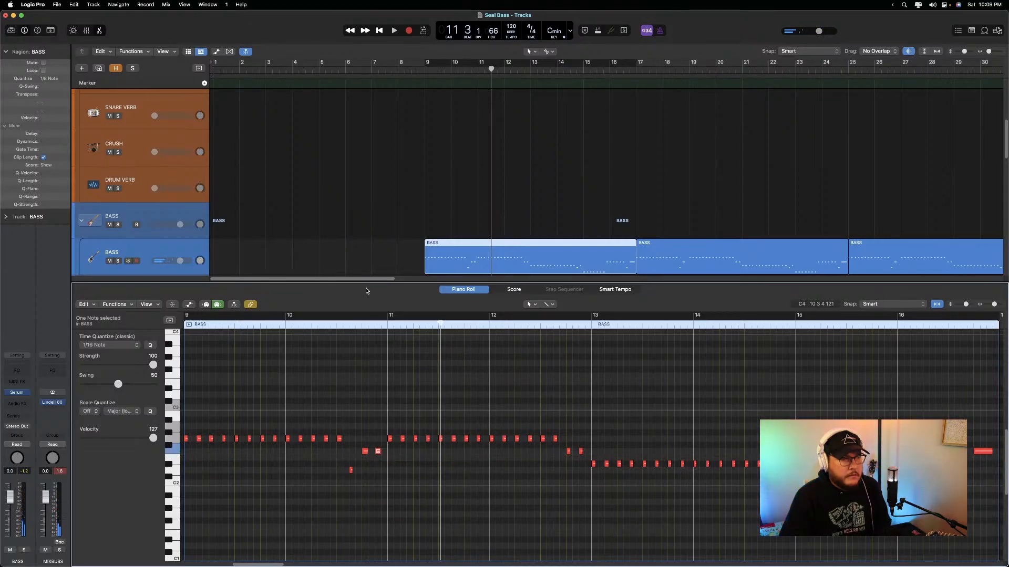
Shorten the BASS region's final F2 at bar 16 beat 4, copy it to 16 4 3, and play the song from the start
key("space")
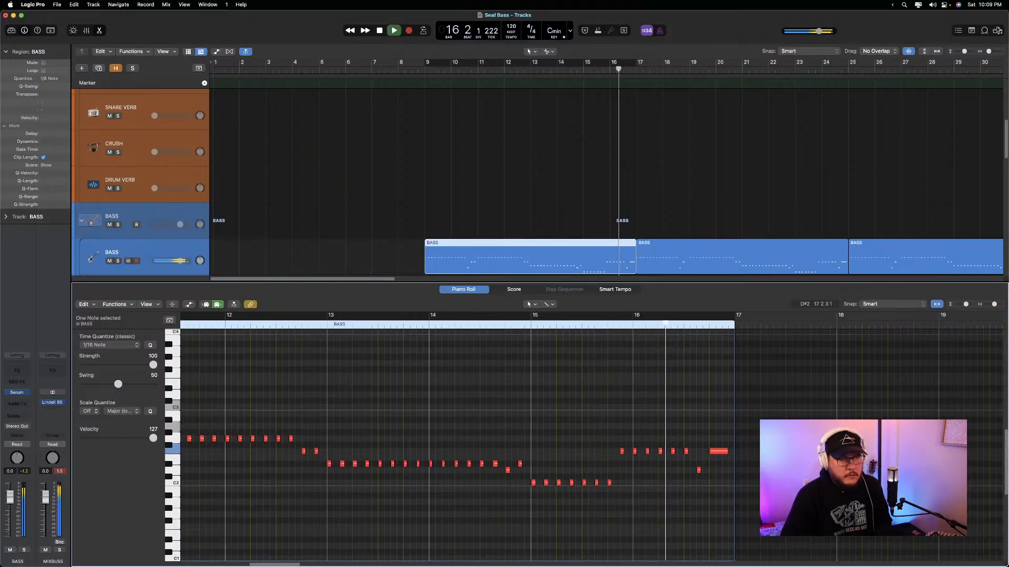
key("space")
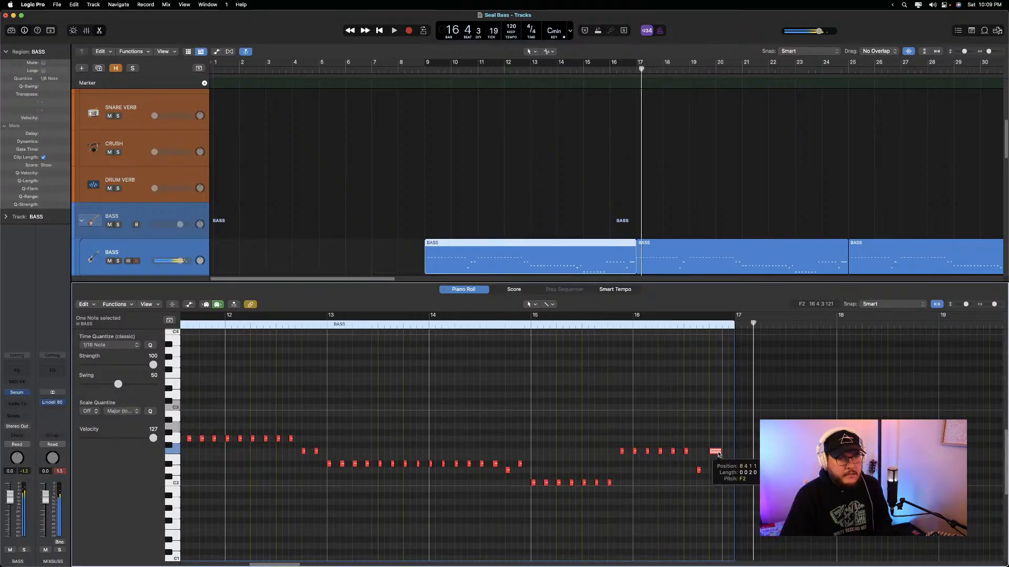
left_click(714, 454)
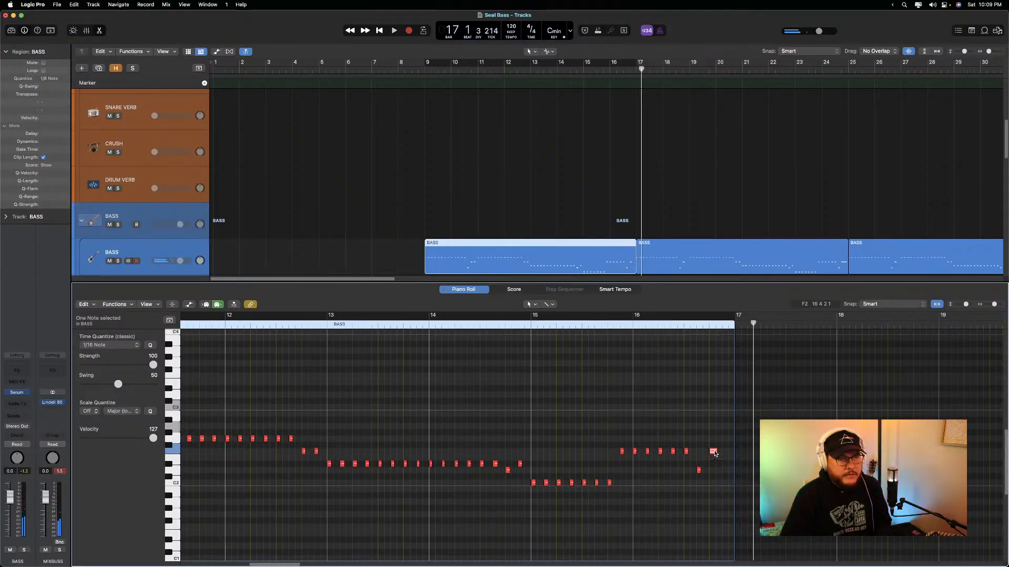
left_click_drag(714, 453, 728, 452)
key("p")
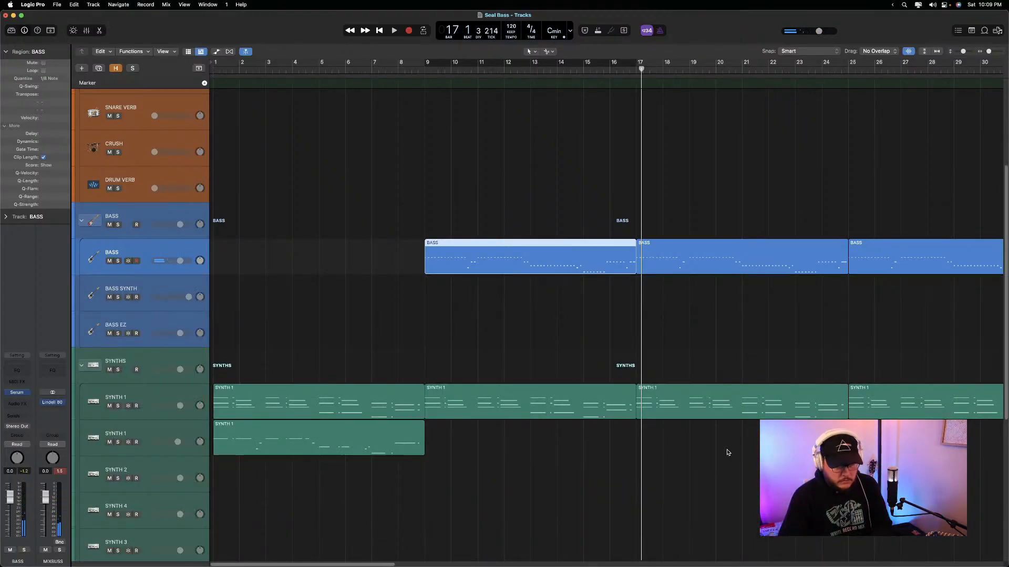
key("Return")
key("space")
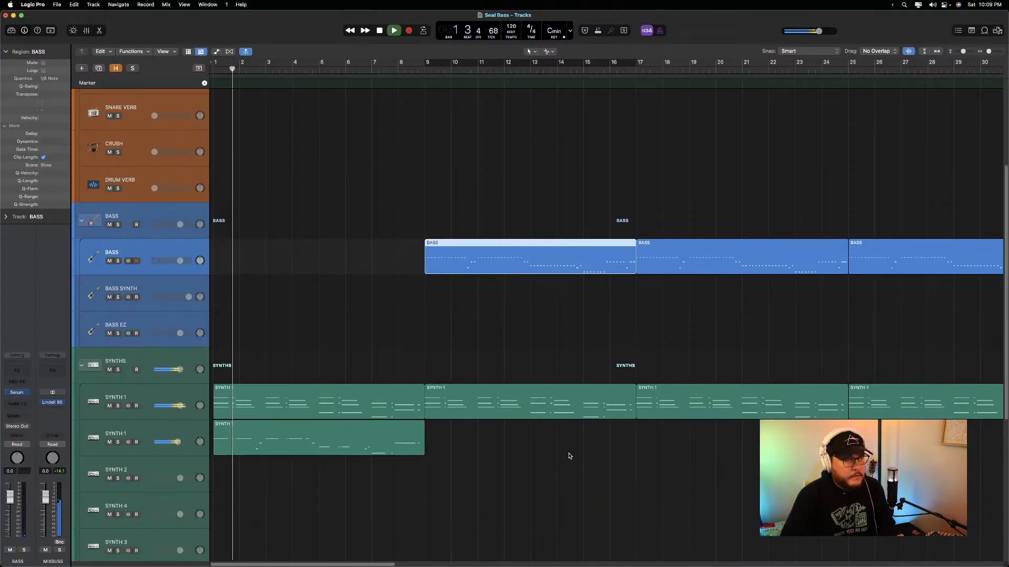
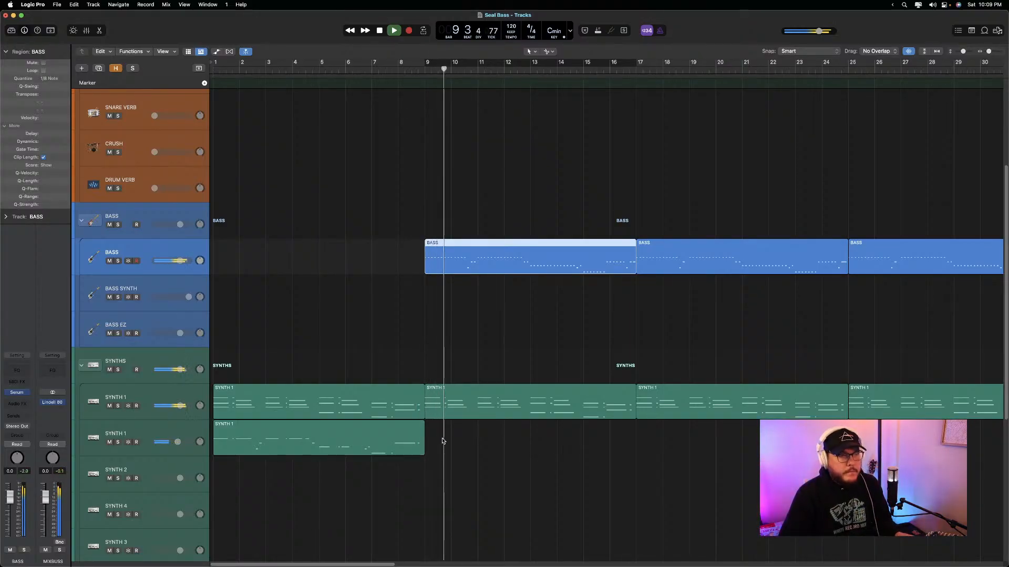
Insert a stereo XLN Audio RC-20 Retro Color after the Tape Stop on the SYNTHS stack
left_click(151, 363)
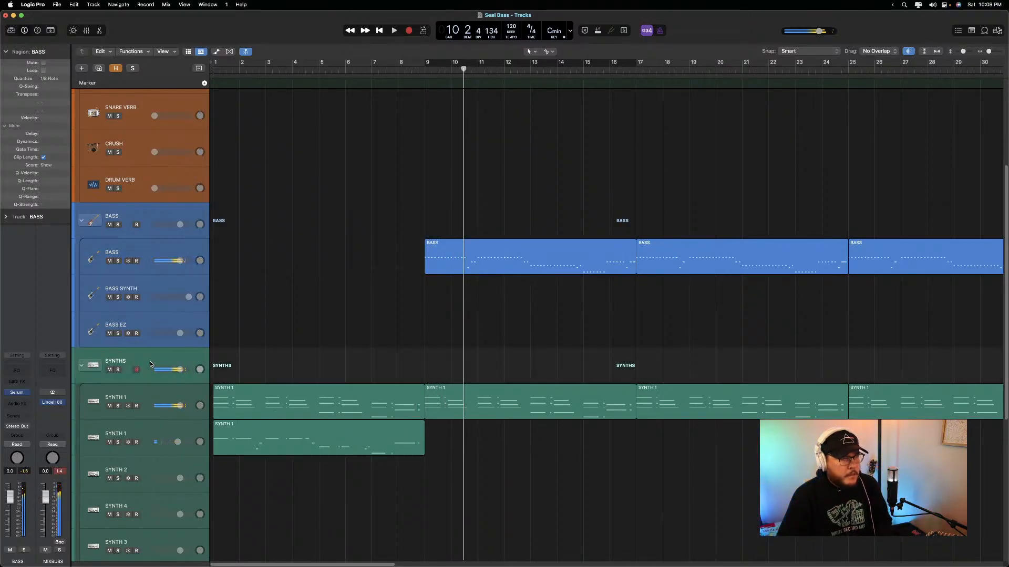
left_click(28, 411)
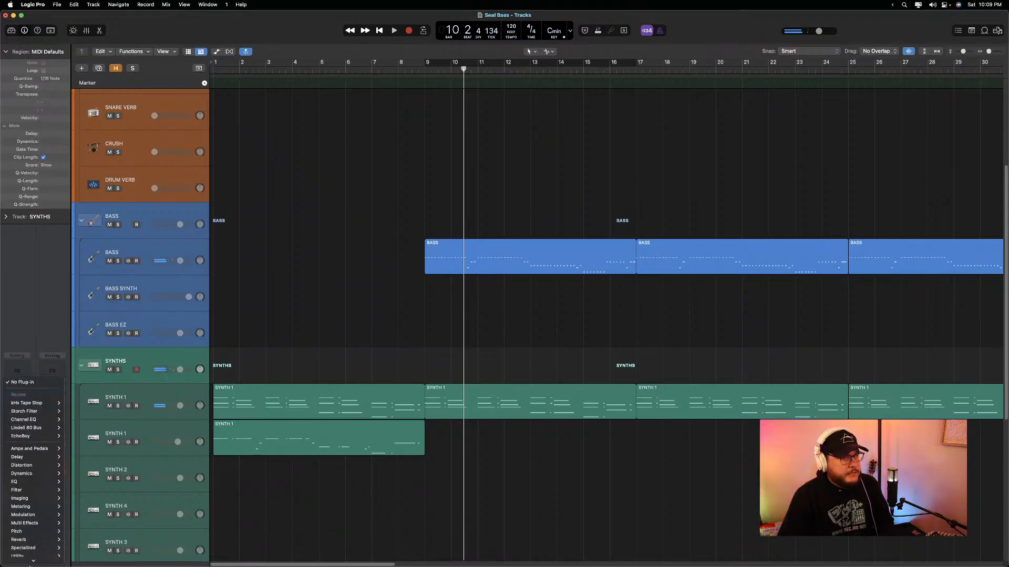
mouse_move(47, 559)
mouse_move(89, 545)
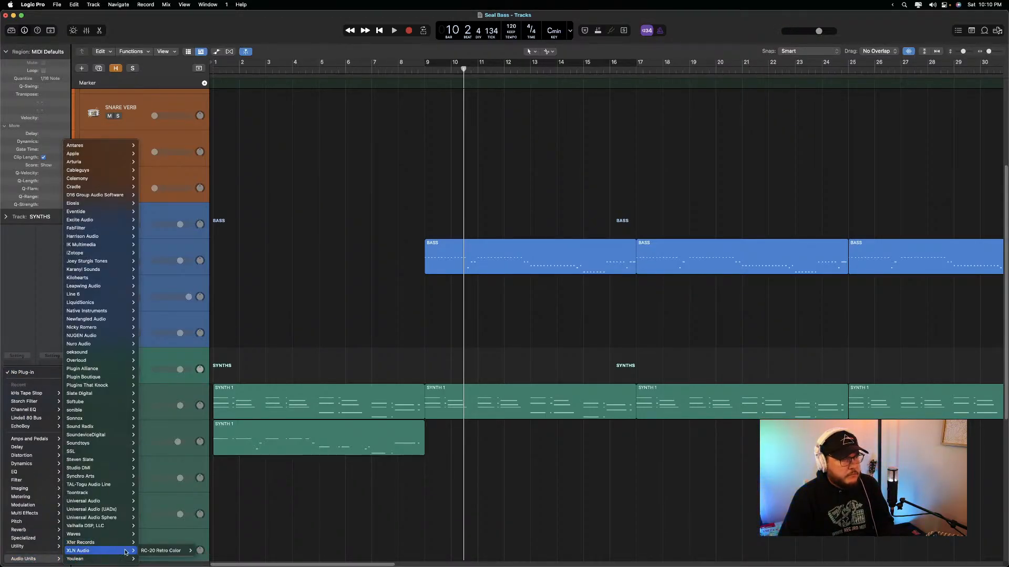
mouse_move(144, 552)
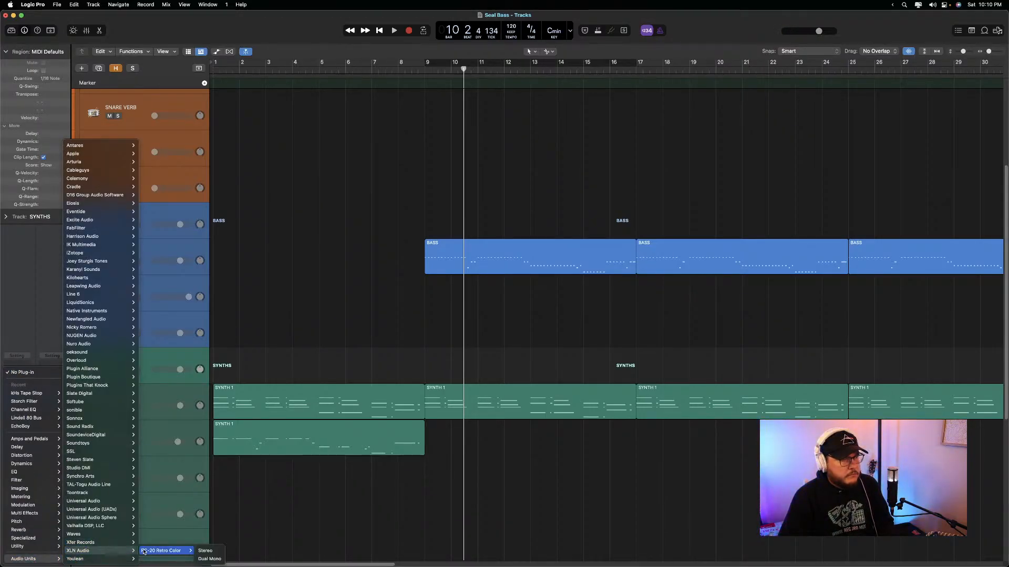
left_click(199, 553)
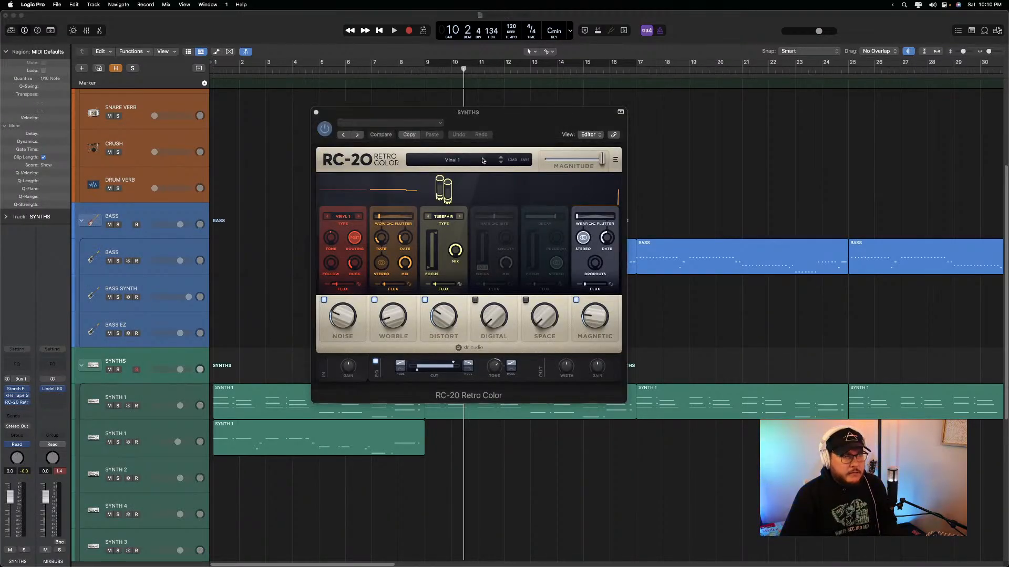
Load the VHS preset in RC-20 Retro Color and lower its Magnitude to about 41%
left_click(482, 160)
scroll(408, 251, "down", 2)
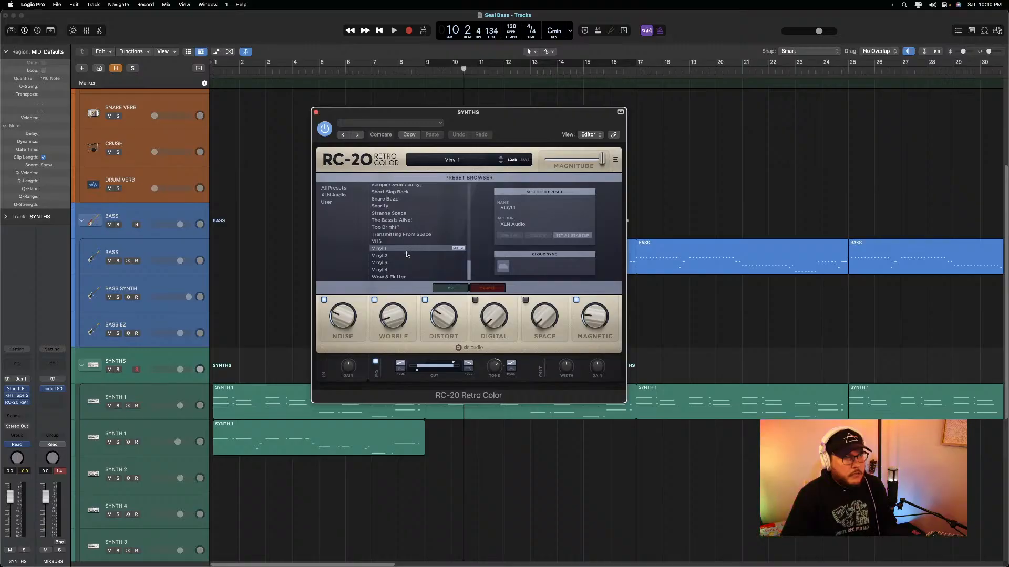
left_click(383, 242)
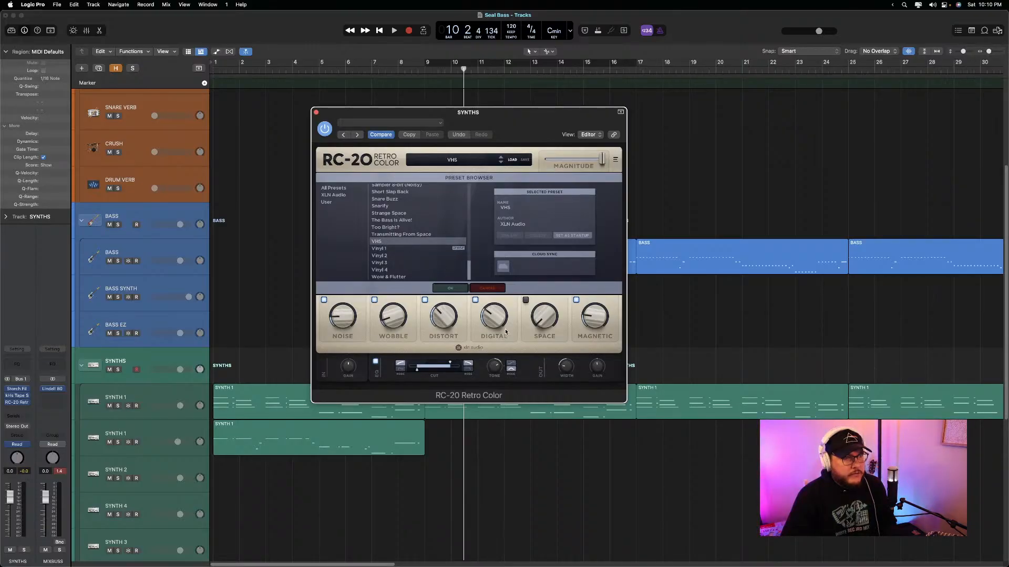
left_click(467, 166)
left_click_drag(602, 164, 569, 167)
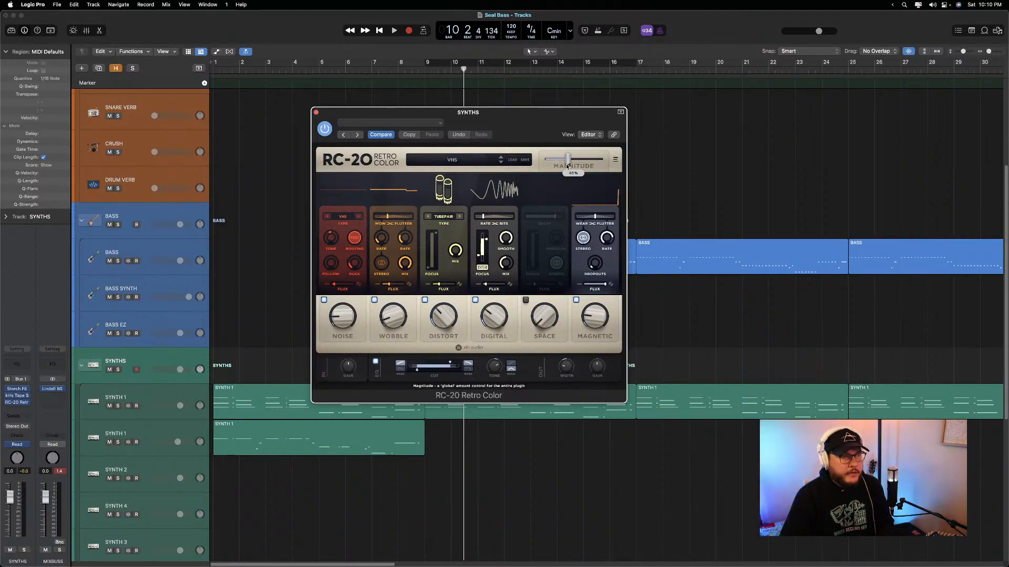
Switch off RC-20's Digital module, comparing the sound from the song start, and close the plug-in window
key("Return")
key("space")
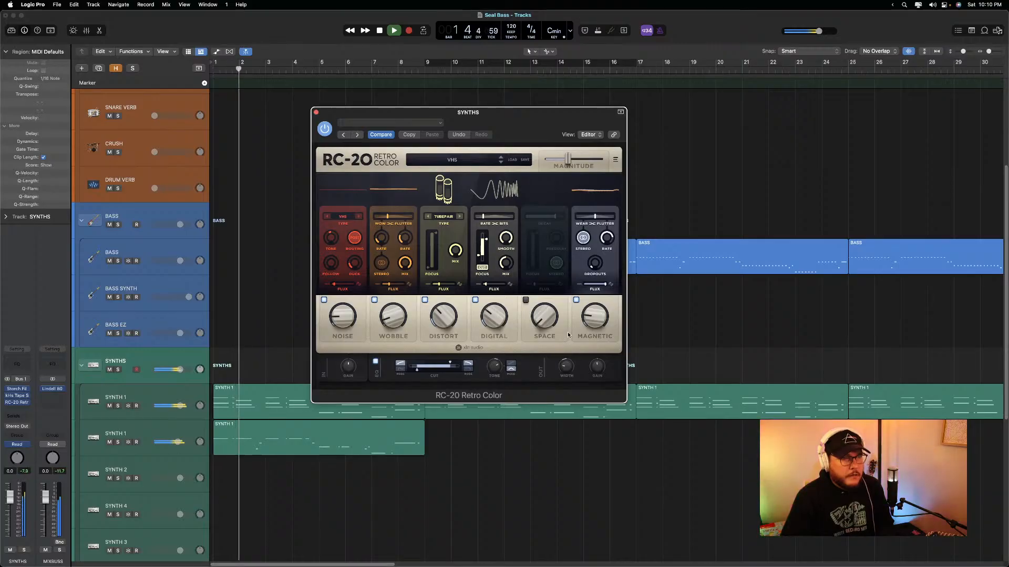
left_click(474, 300)
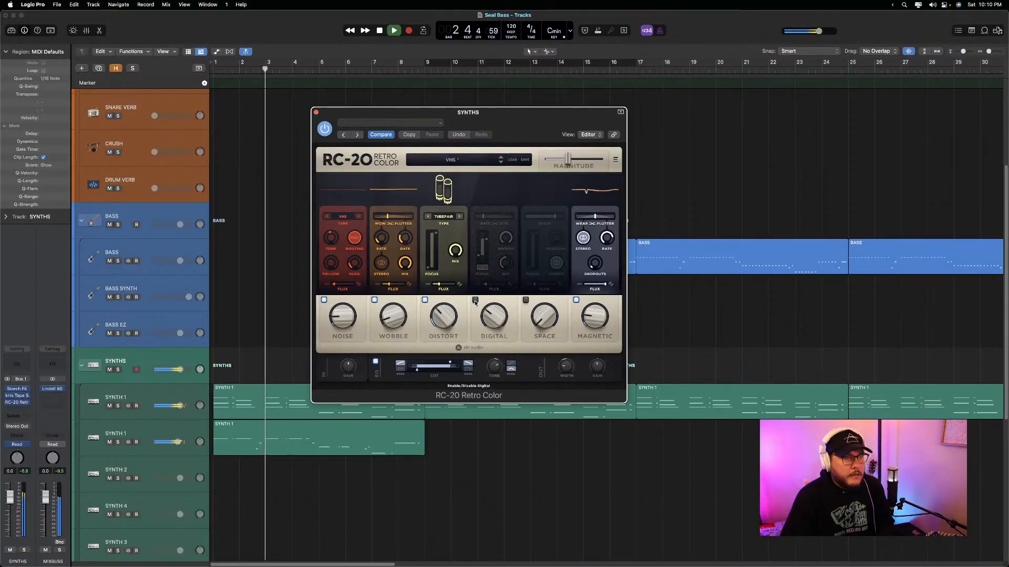
key("space")
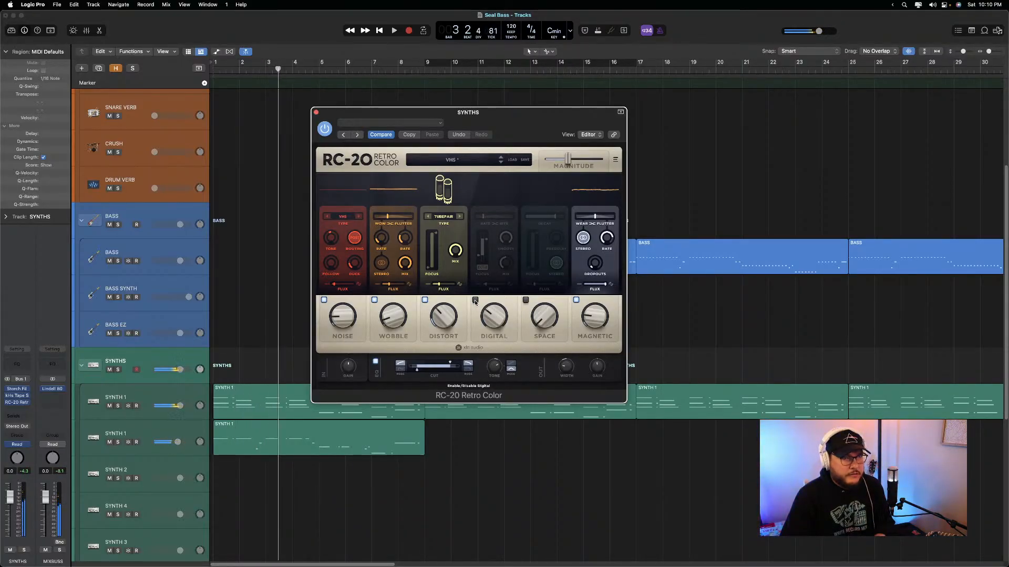
left_click(475, 300)
key("Return")
left_click(474, 300)
key("space")
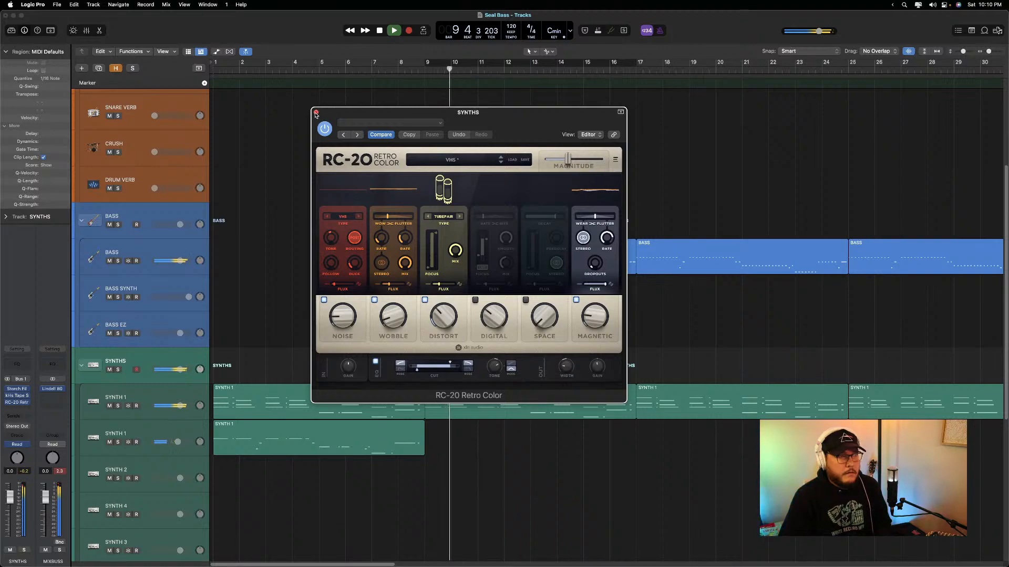
left_click(316, 112)
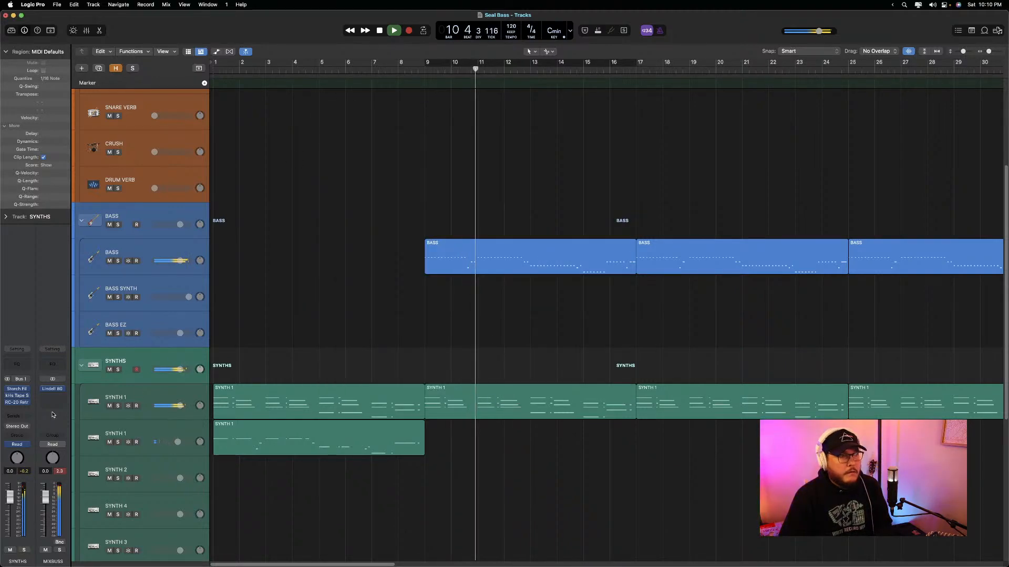
Stop playback and insert TAL-Chorus-LX after RC-20 Retro Color on the SYNTHS stack
key("space")
left_click(18, 410)
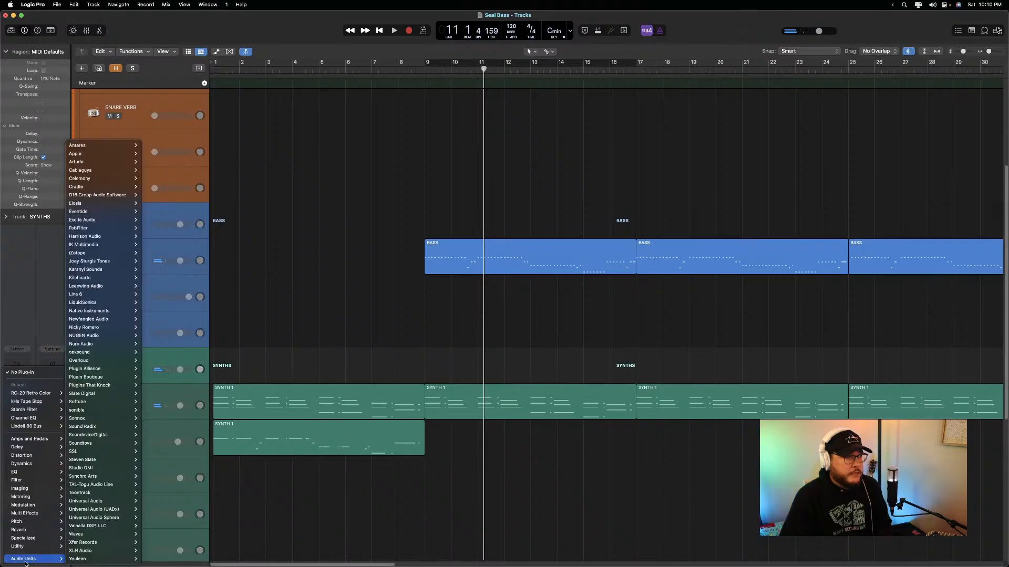
mouse_move(76, 559)
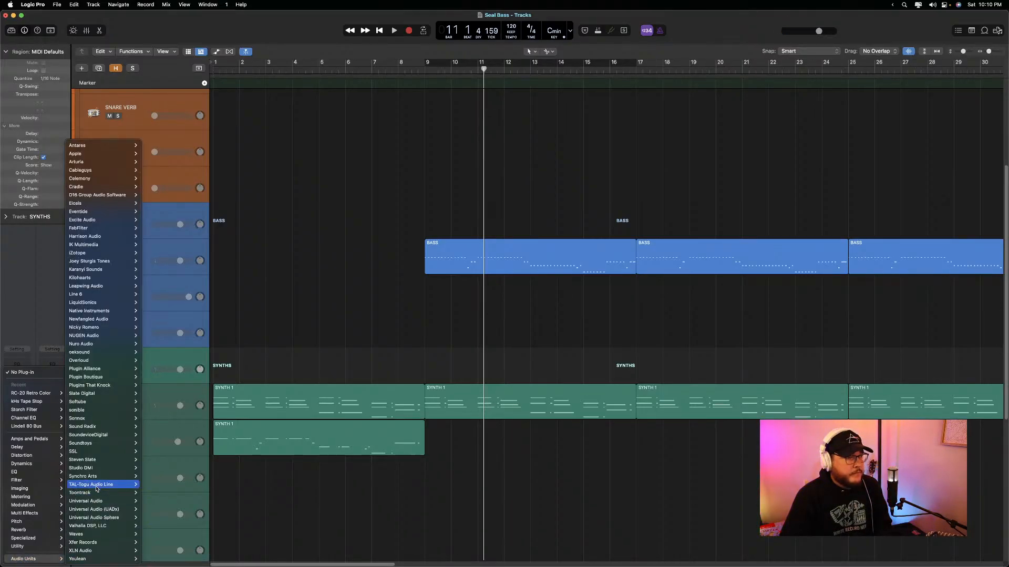
mouse_move(160, 484)
left_click(201, 484)
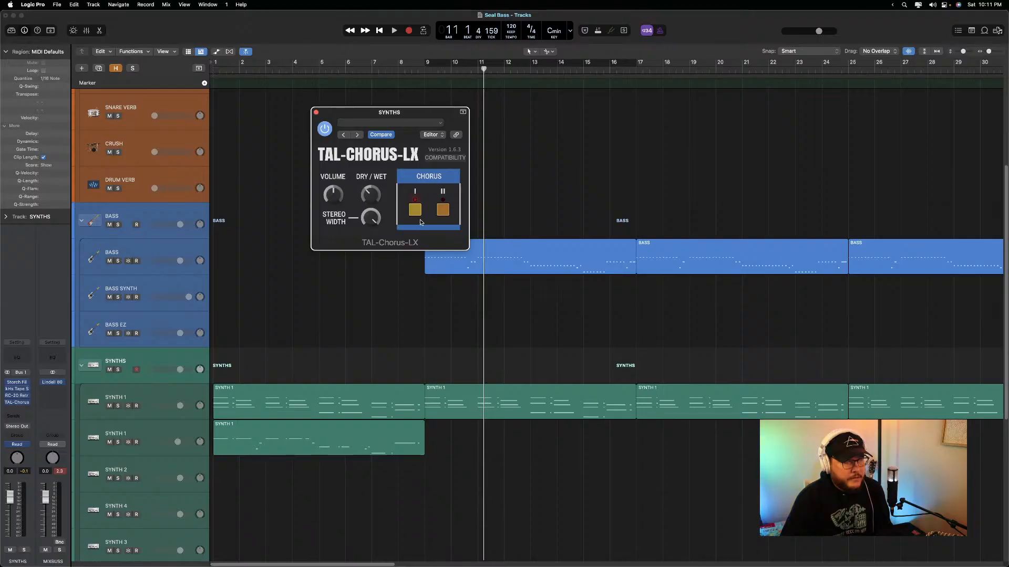
Solo the SYNTHS stack and audition its chorus effect, listening first from the song start and again from late in bar 12
key("Return")
key("space")
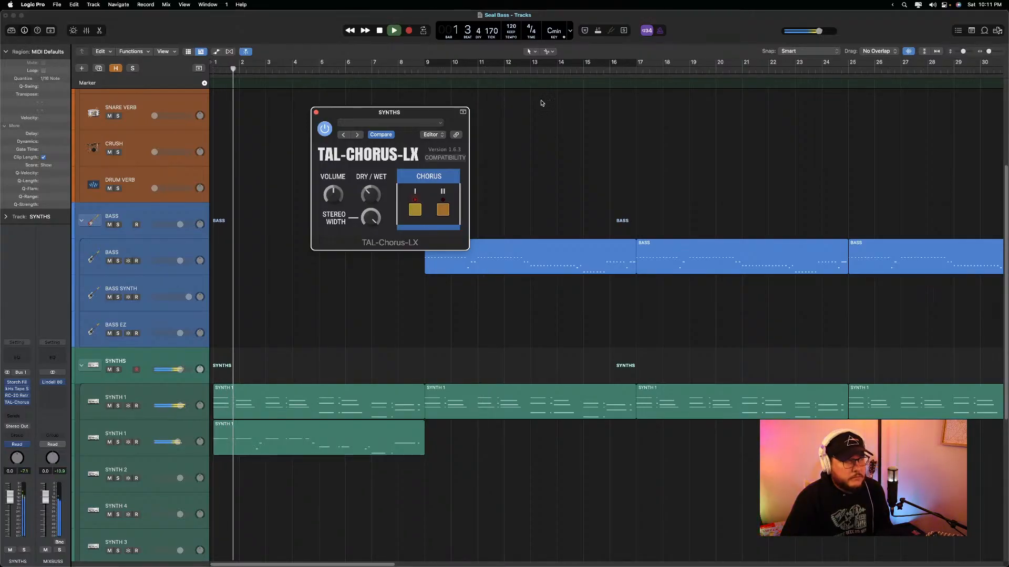
left_click(524, 72)
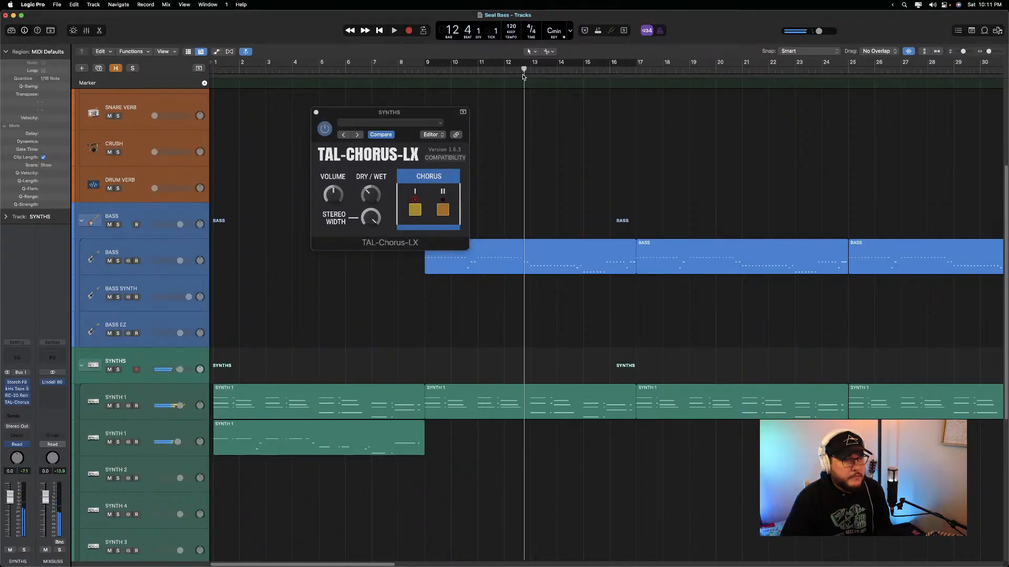
left_click(118, 370)
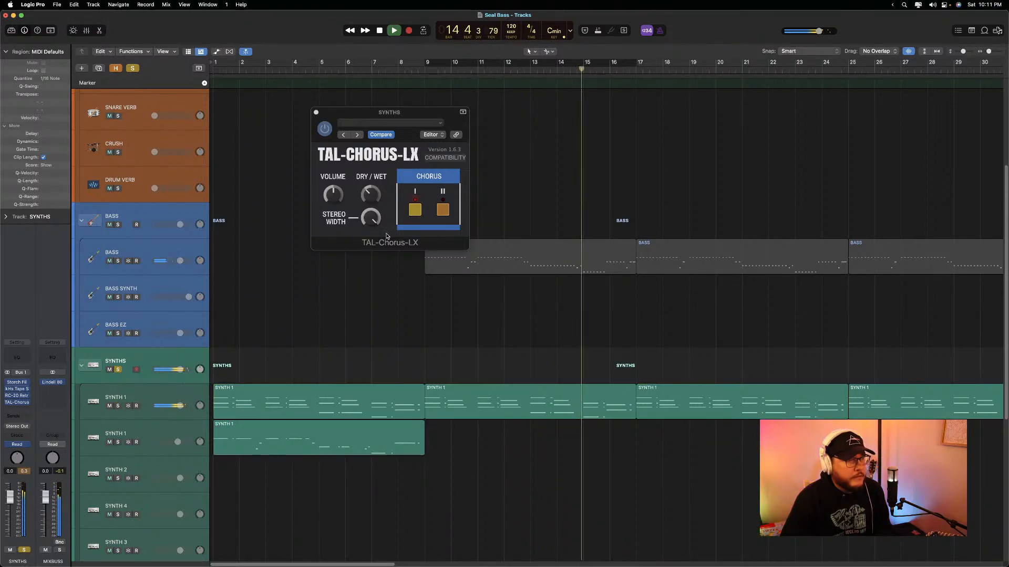
key("space")
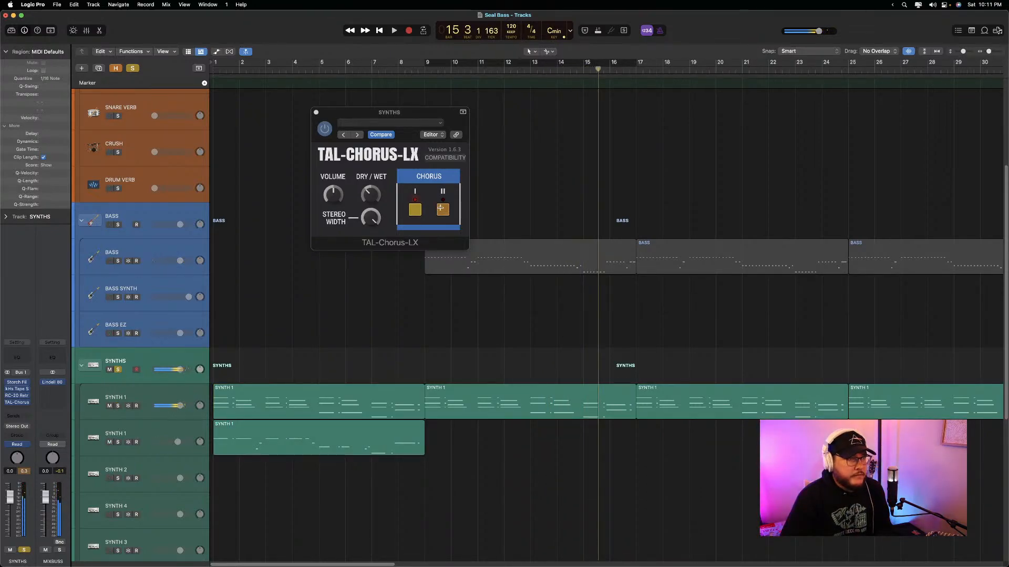
Adjust TAL-Chorus-LX's Dry/Wet to a low setting while comparing it during playback, and close the plug-in window
left_click(441, 209)
key("space")
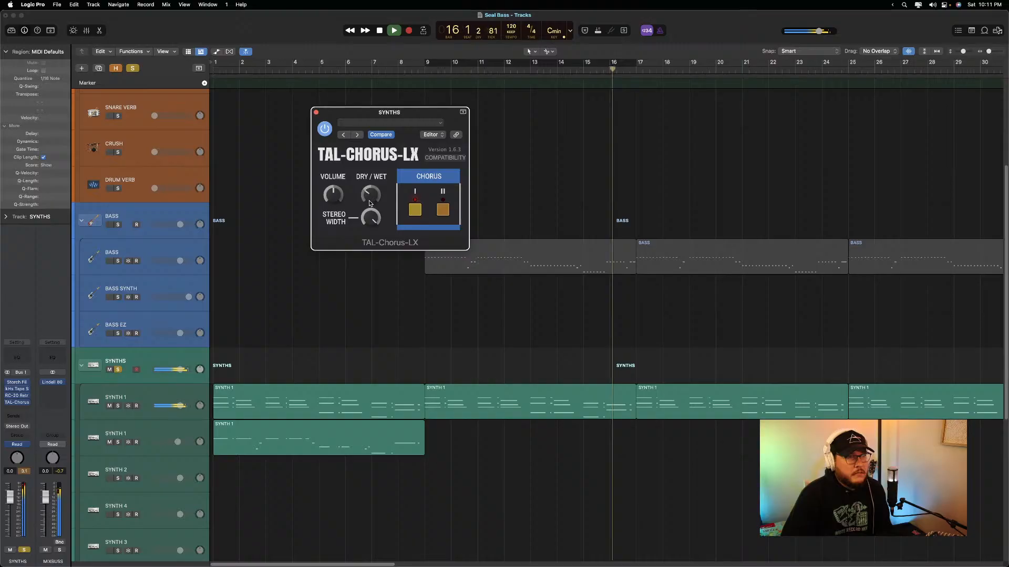
key("space")
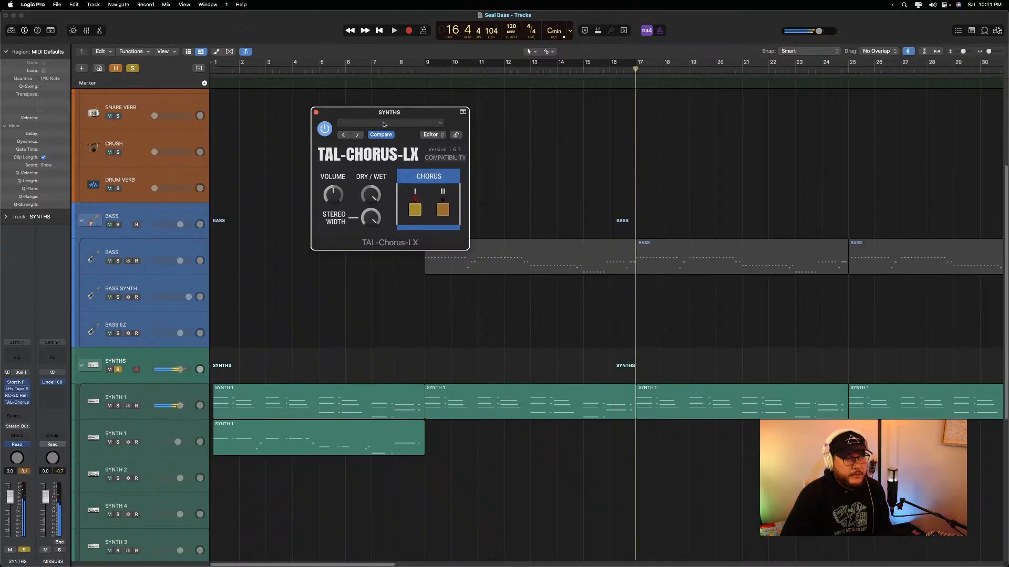
key("space")
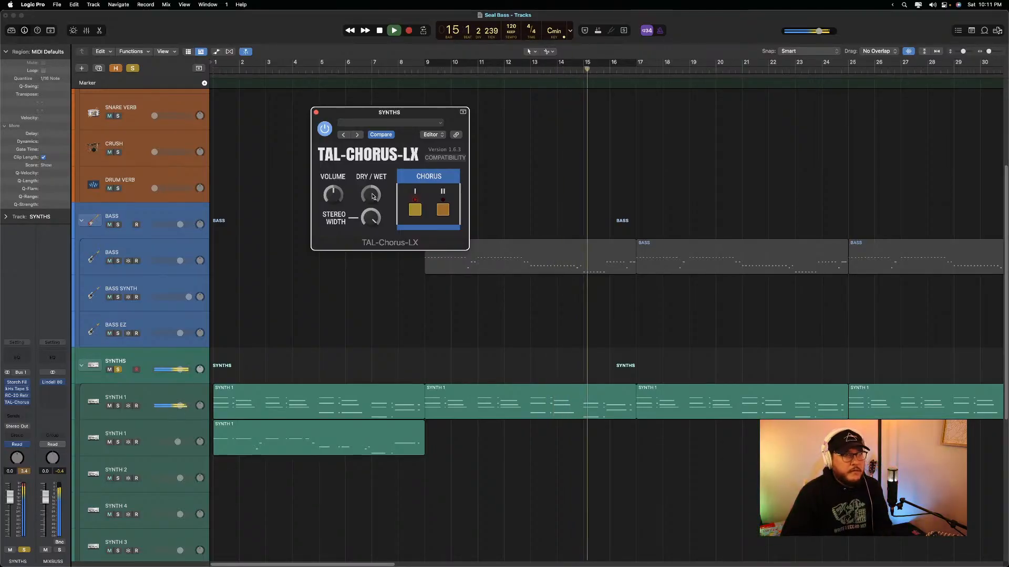
key("space")
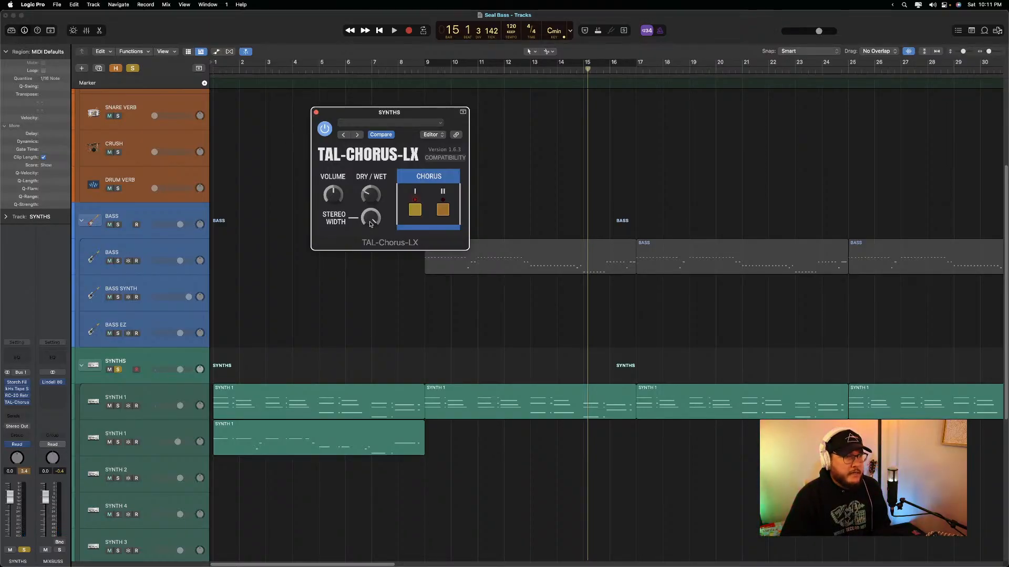
left_click(317, 113)
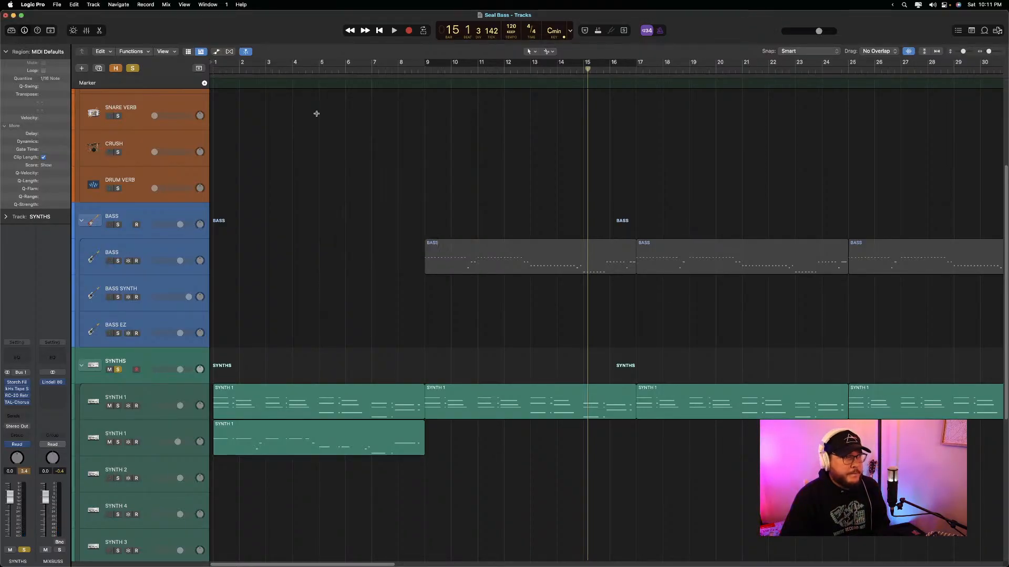
Listen to the soloed SYNTHS stack from about bar 10 to check its effects, and turn the solo off
key("Return")
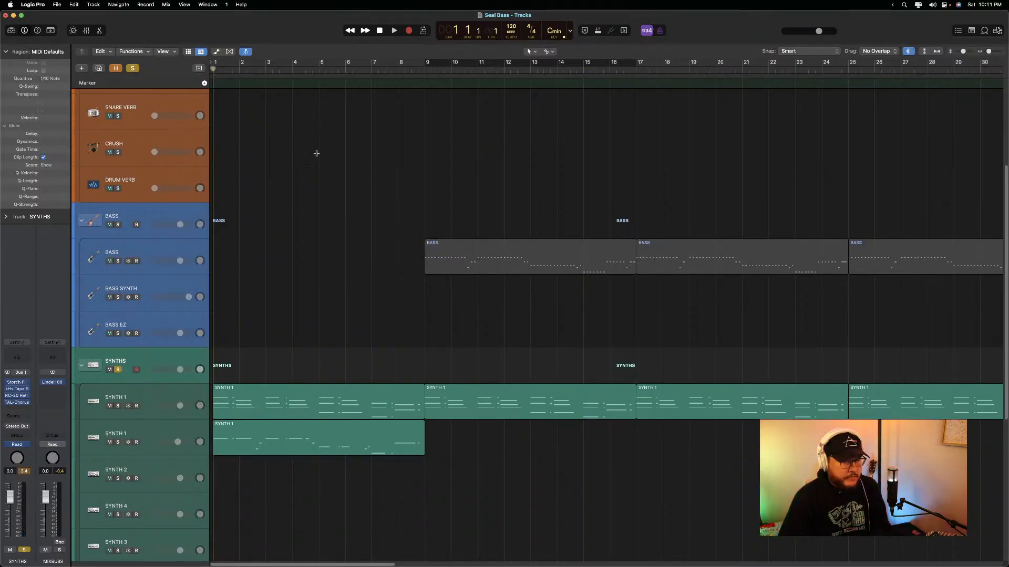
left_click(454, 69)
key("space")
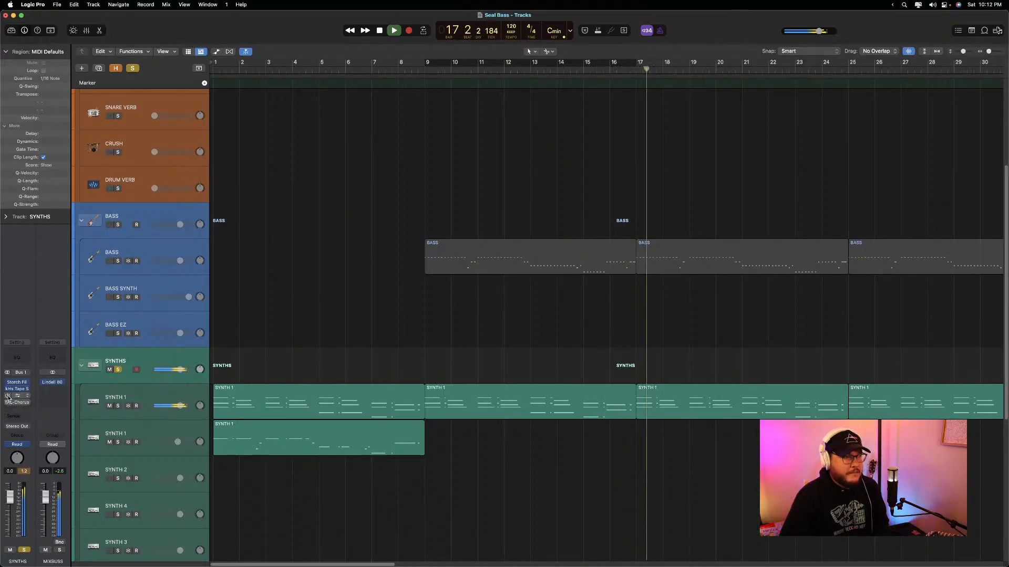
key("space")
key("Return")
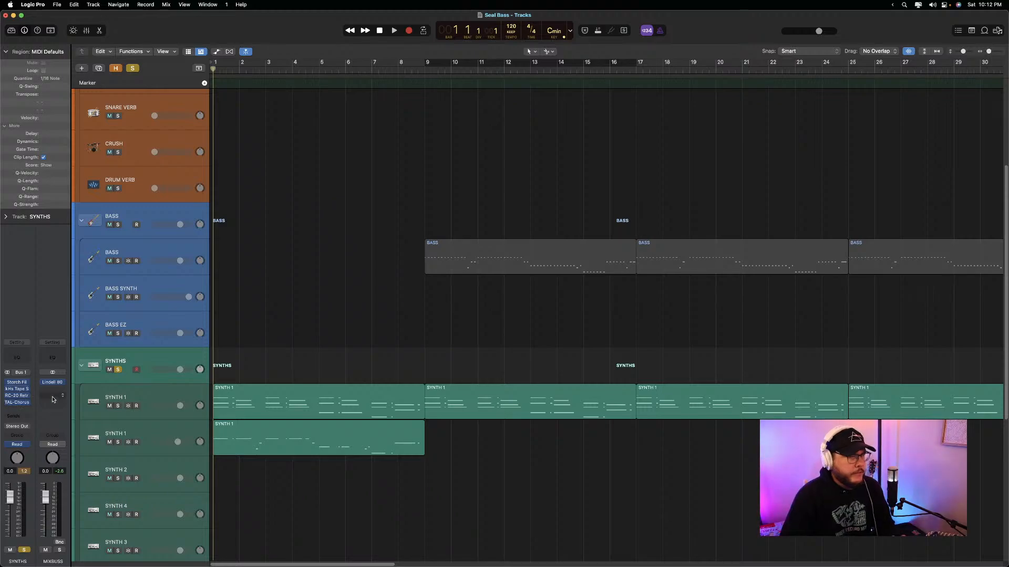
left_click(118, 370)
Switch to Safari, close the two old tabs and open freesound.org
mouse_move(276, 561)
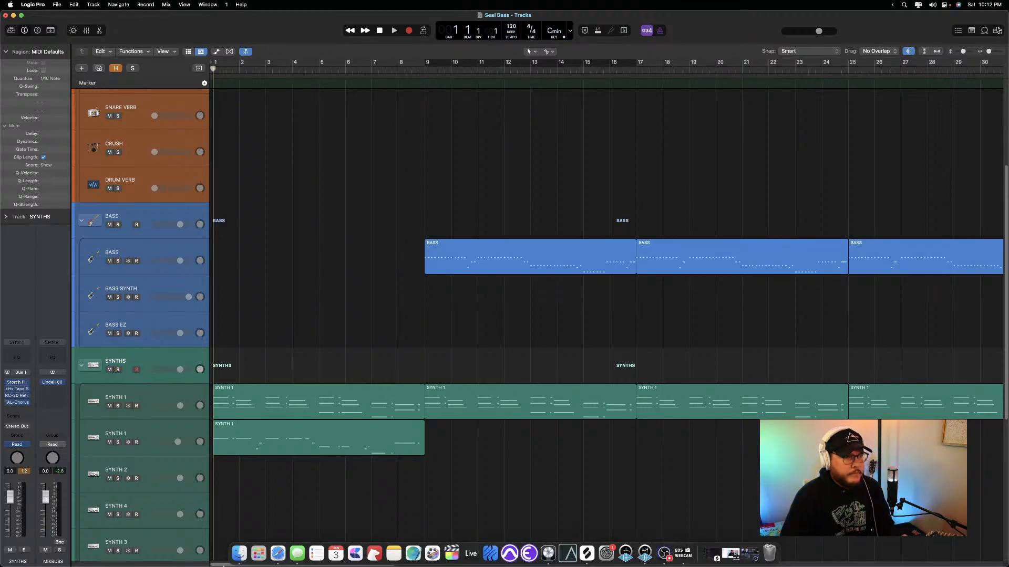
left_click(277, 560)
key("super+t")
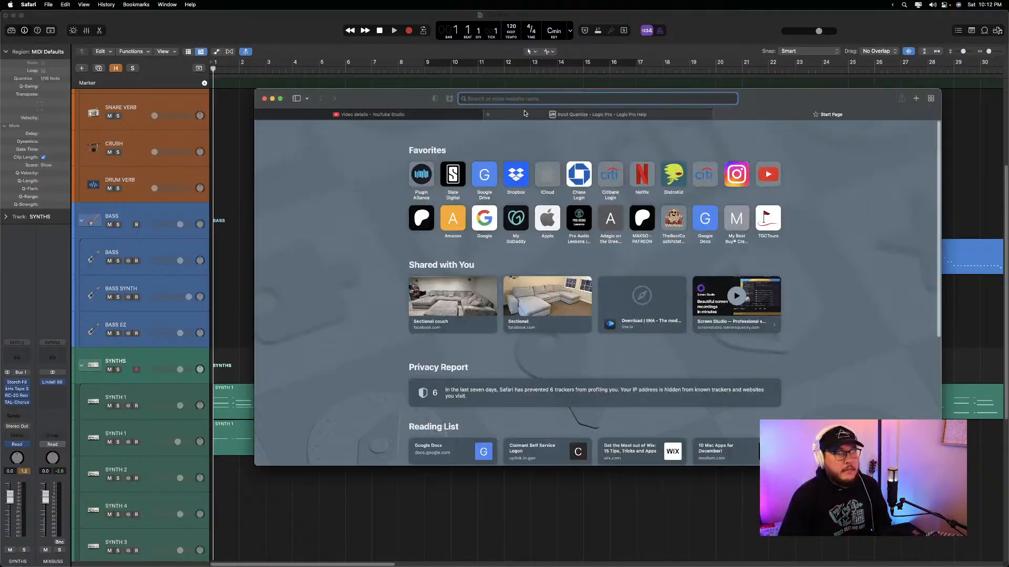
left_click(487, 114)
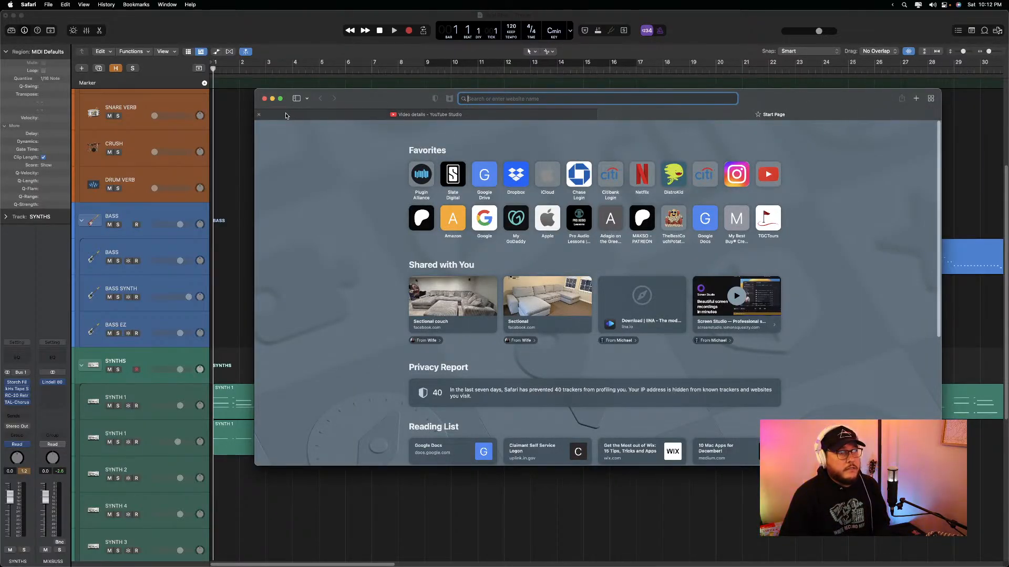
left_click(259, 115)
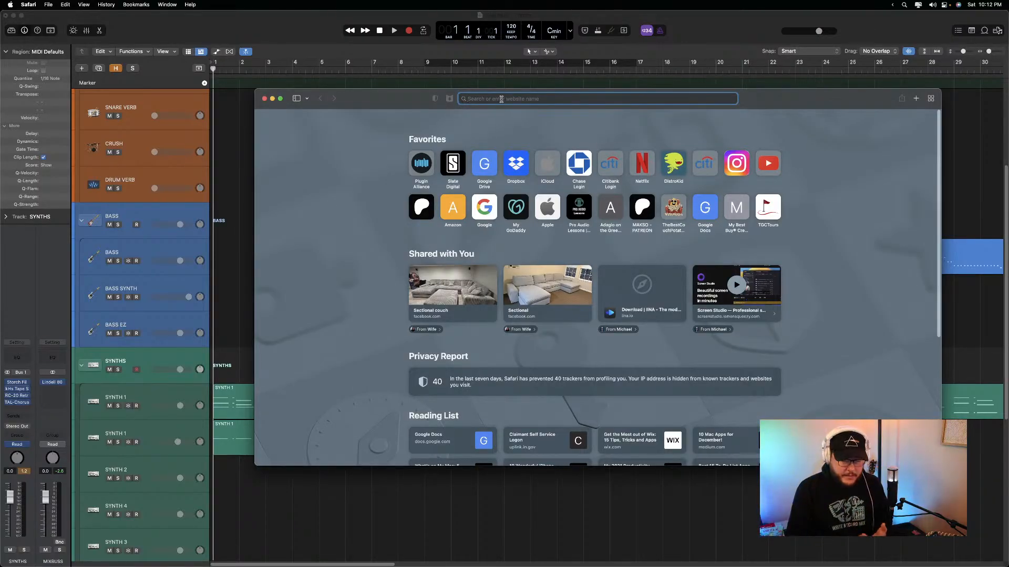
type("eesound.org")
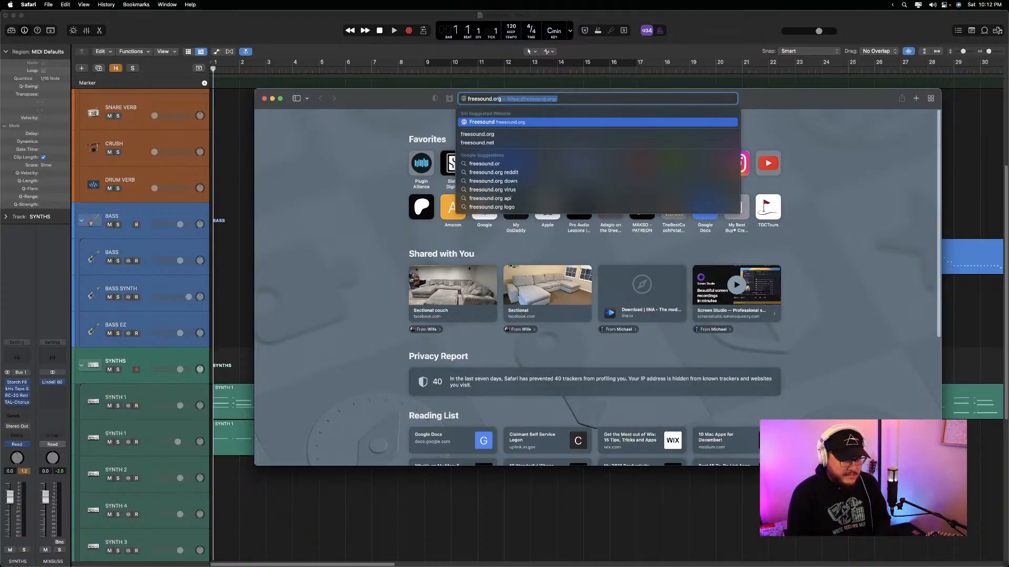
key("Return")
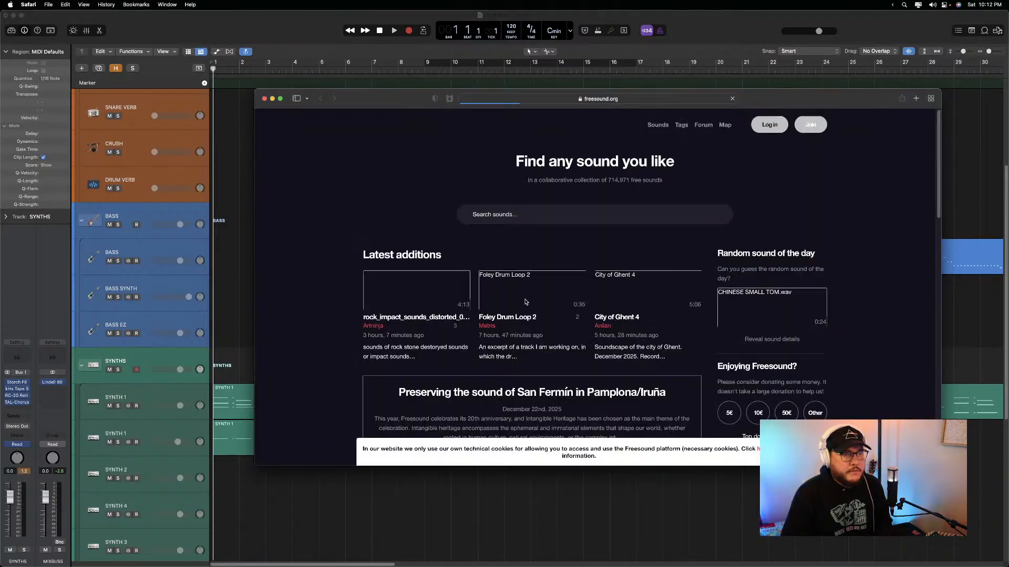
Log in to Freesound with the saved username and password
left_click(519, 218)
left_click(759, 128)
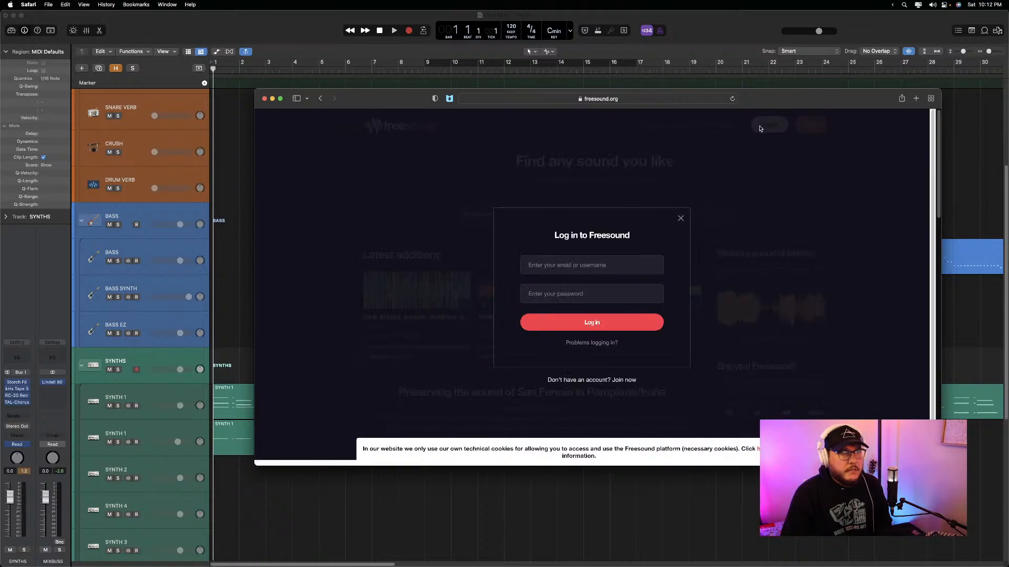
left_click(573, 265)
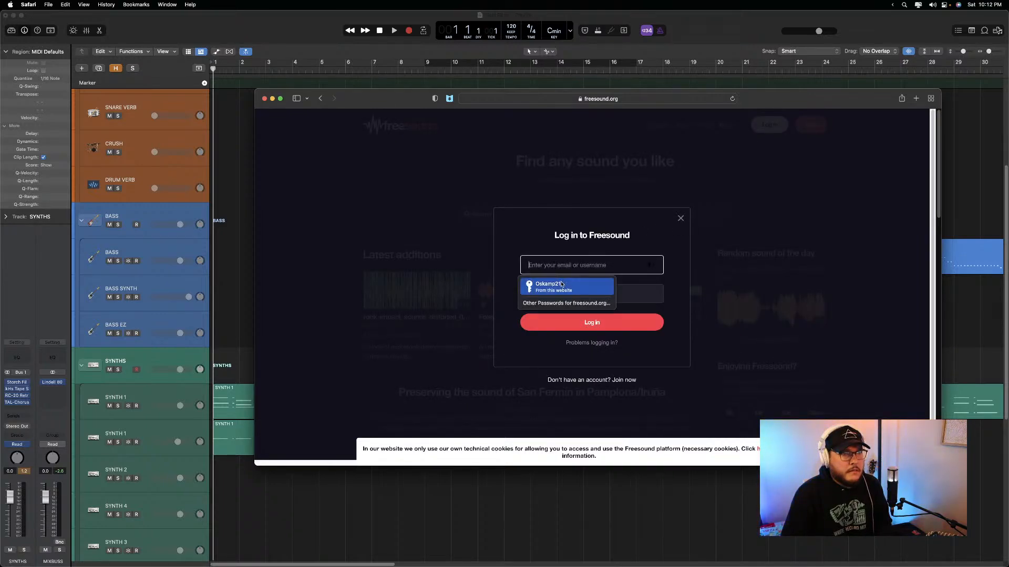
left_click(562, 283)
left_click(566, 326)
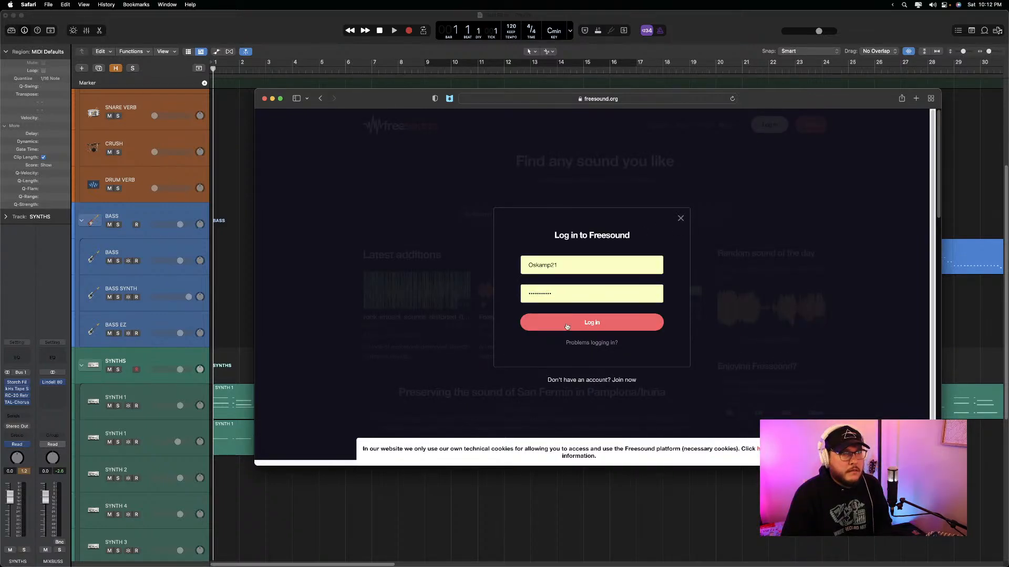
left_click(567, 327)
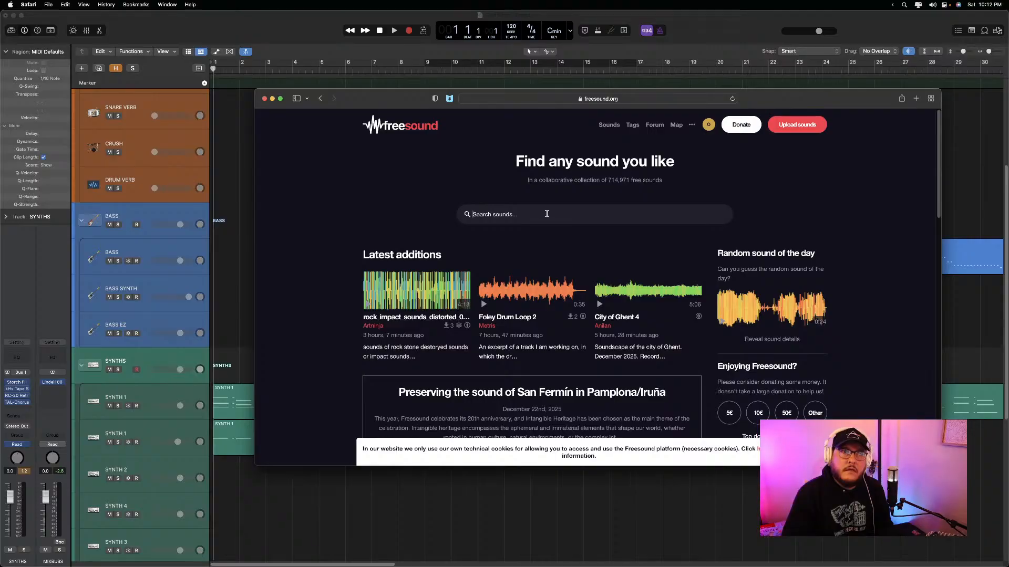
Search Freesound for "stormy weather"
left_click(547, 214)
type("storm")
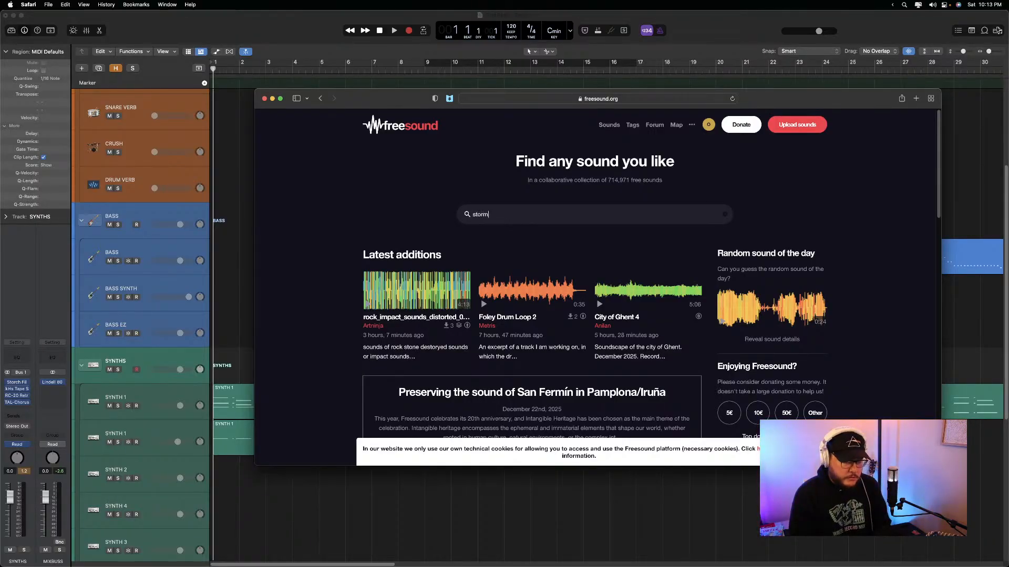
type("y weather")
key("Return")
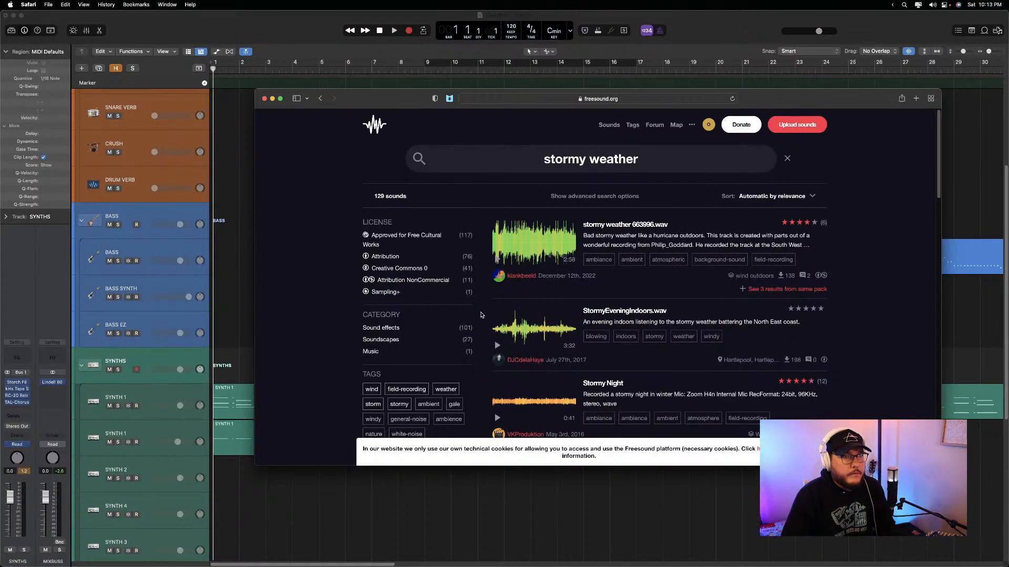
Preview several search results, including stormy weather 663996.wav and Stormy Wind sound
left_click(497, 259)
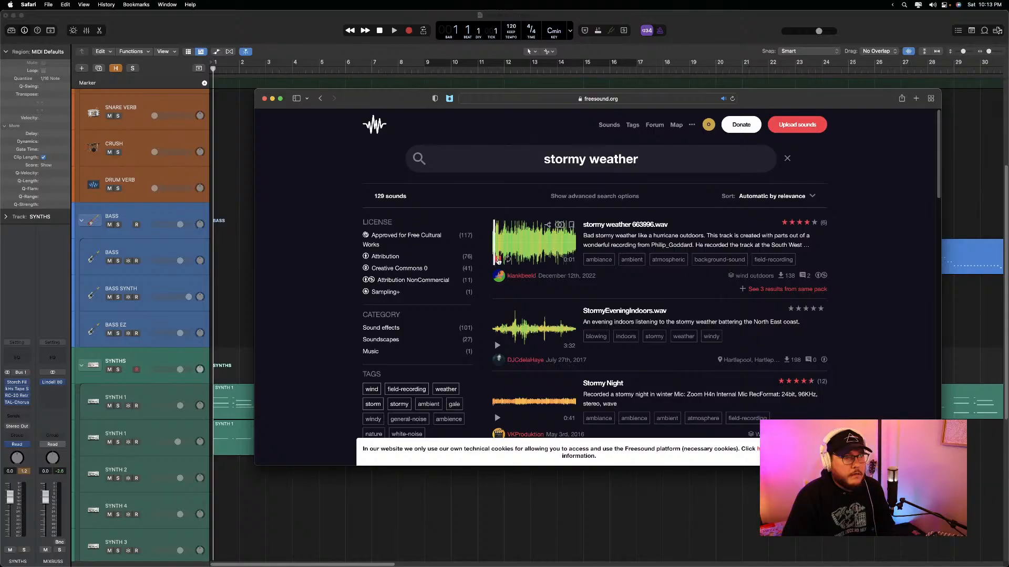
left_click(498, 261)
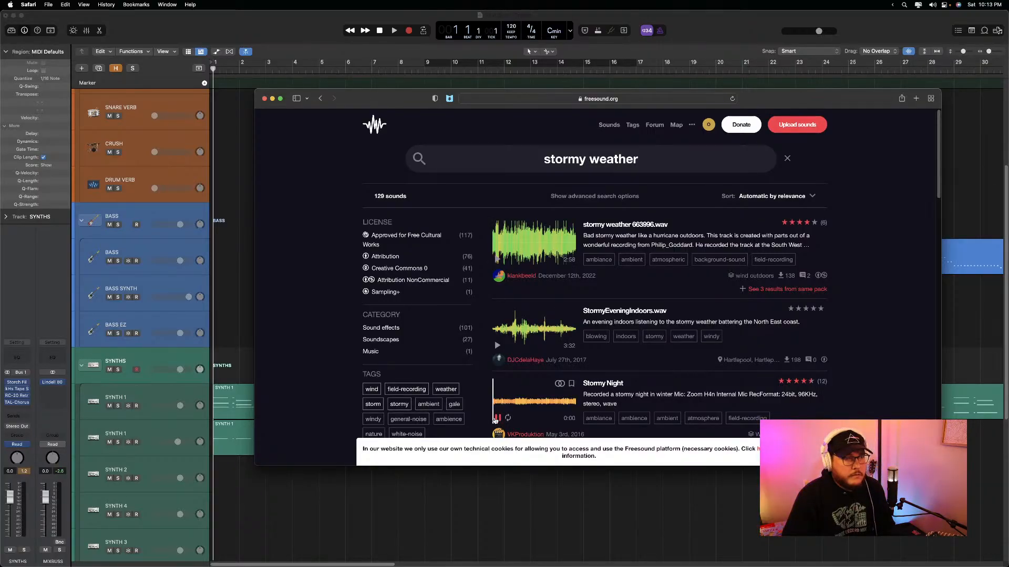
scroll(494, 419, "down", 5)
left_click(497, 273)
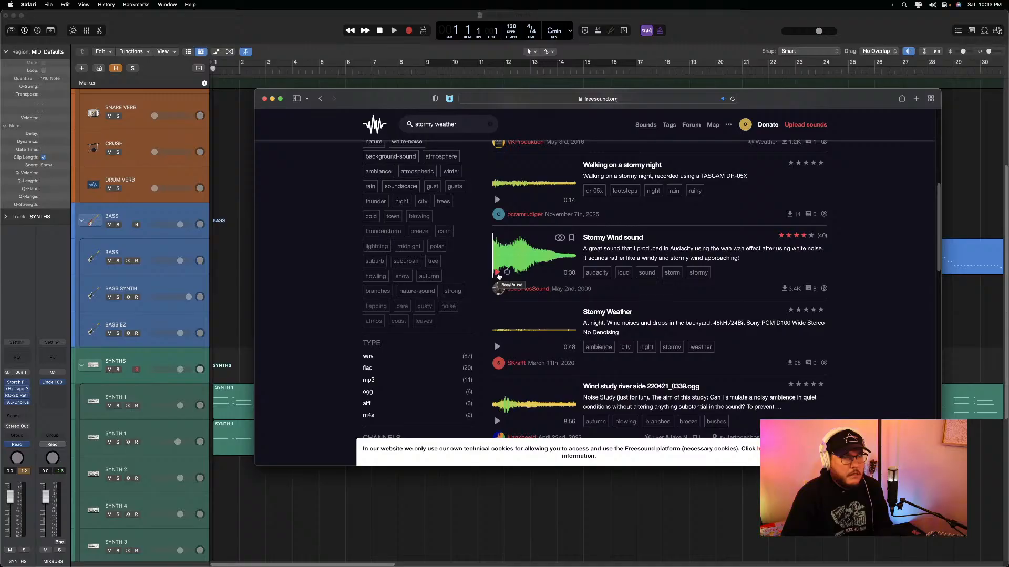
left_click(497, 274)
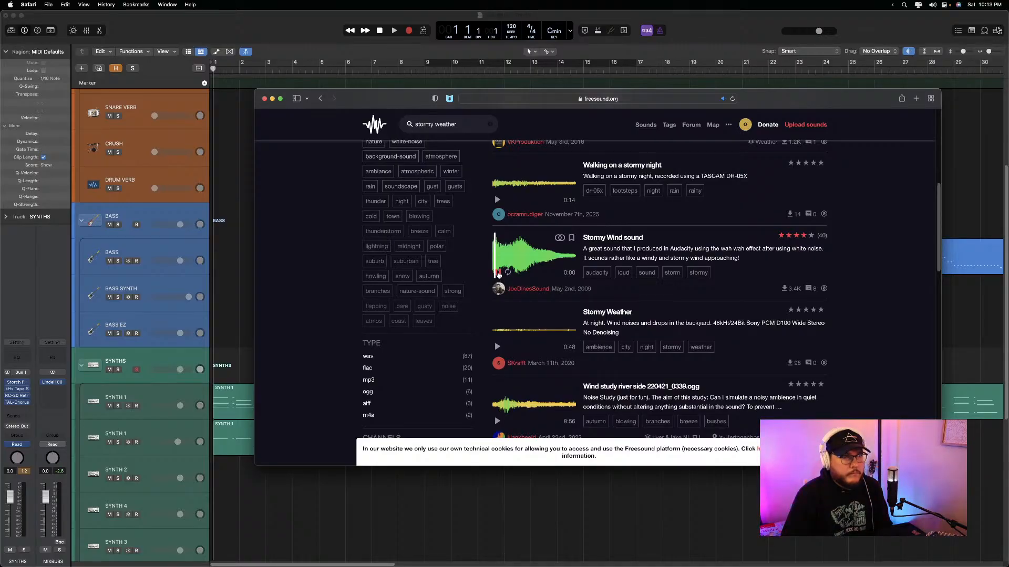
Preview the Stormy Night recording among the results again and open its sound page
scroll(497, 273, "up", 10)
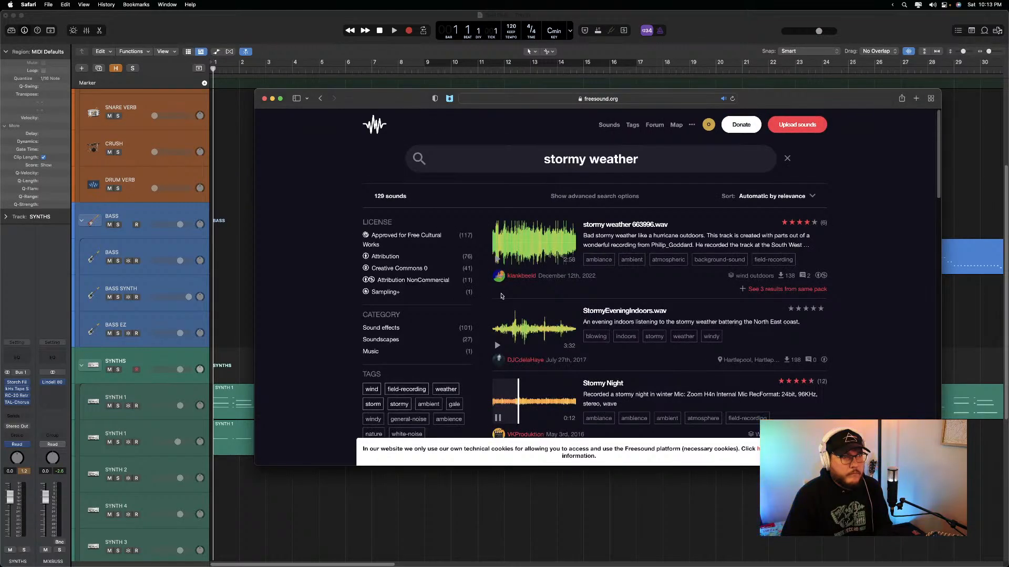
scroll(502, 326, "down", 6)
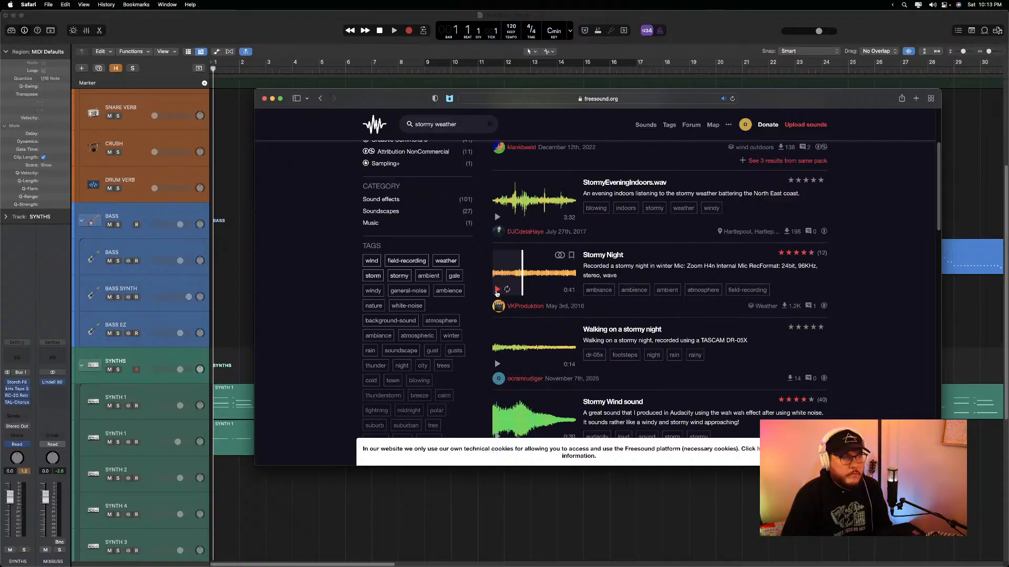
left_click(497, 289)
scroll(505, 177, "up", 8)
scroll(496, 195, "down", 10)
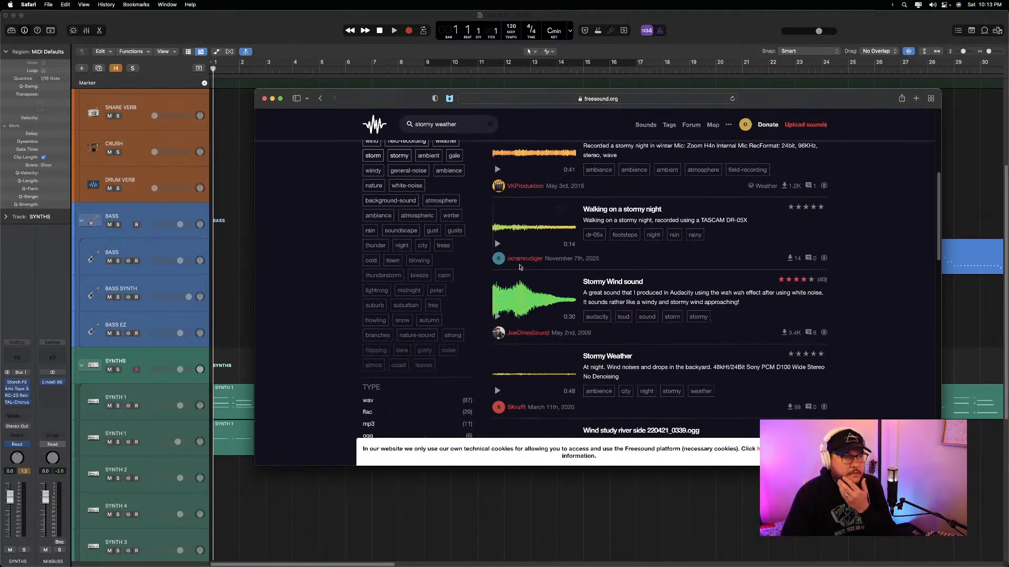
left_click(518, 150)
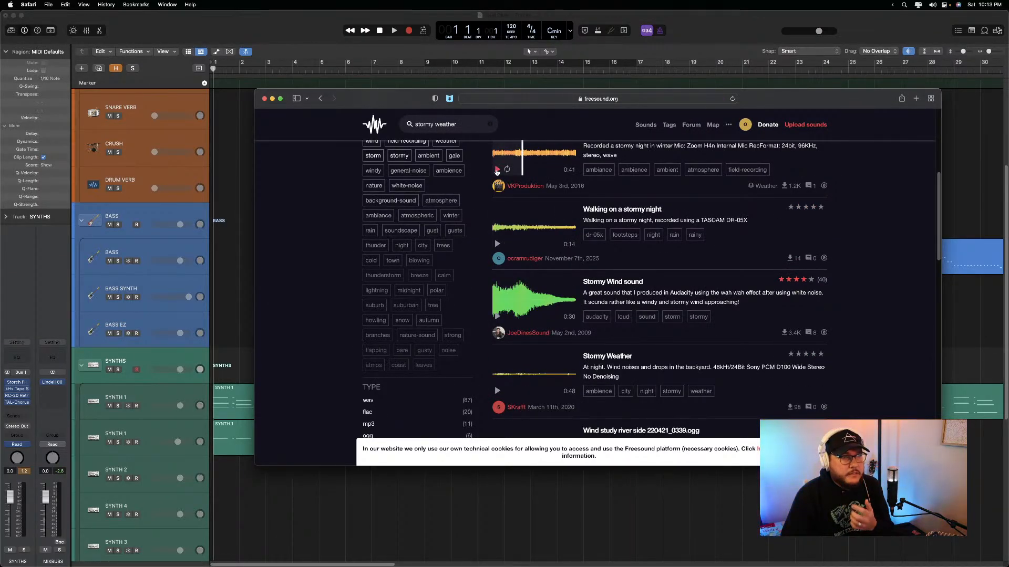
scroll(496, 174, "up", 3)
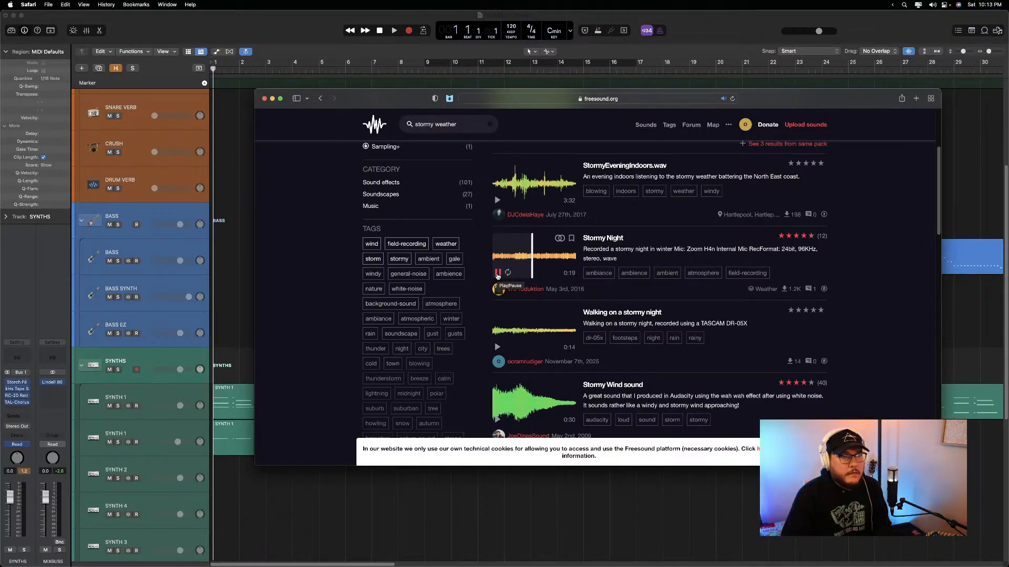
left_click(496, 273)
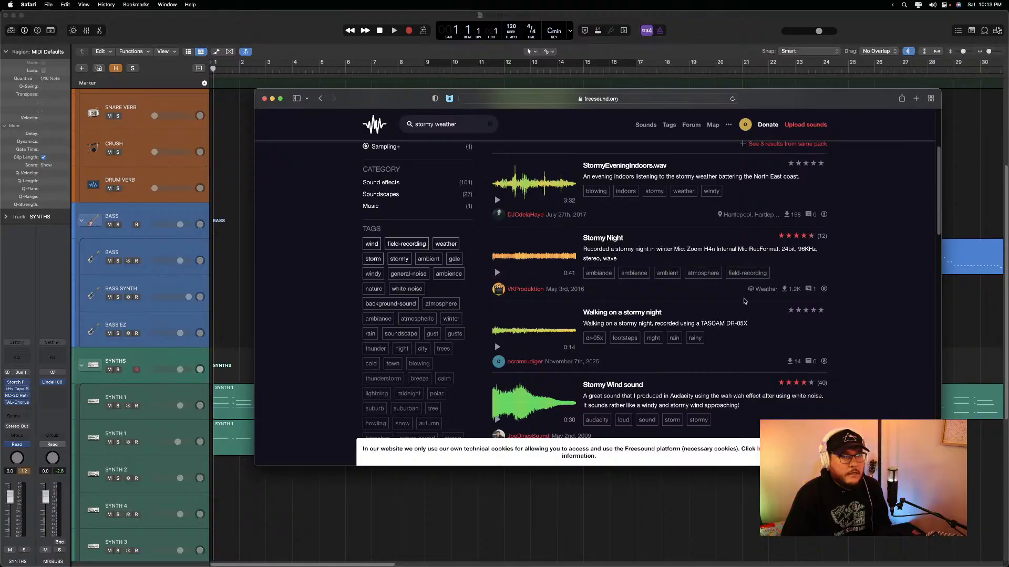
left_click(602, 240)
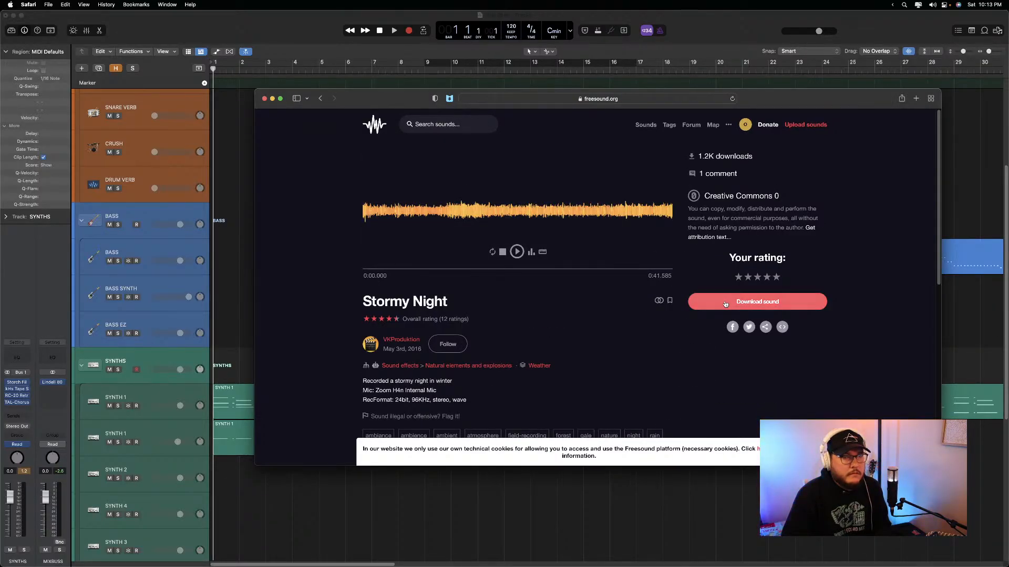
Download the Stormy Night recording and return to the search results
left_click(726, 304)
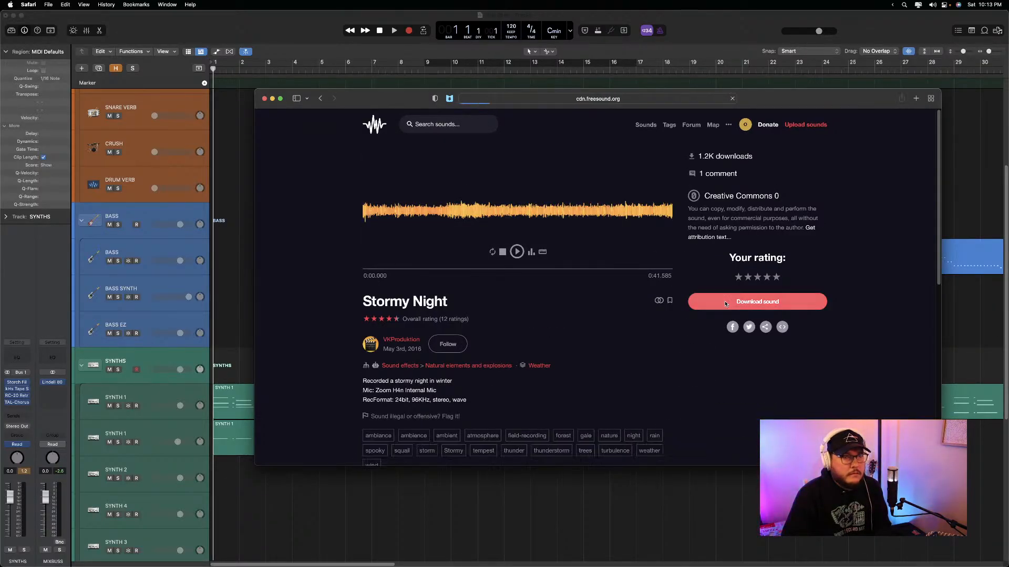
left_click(321, 99)
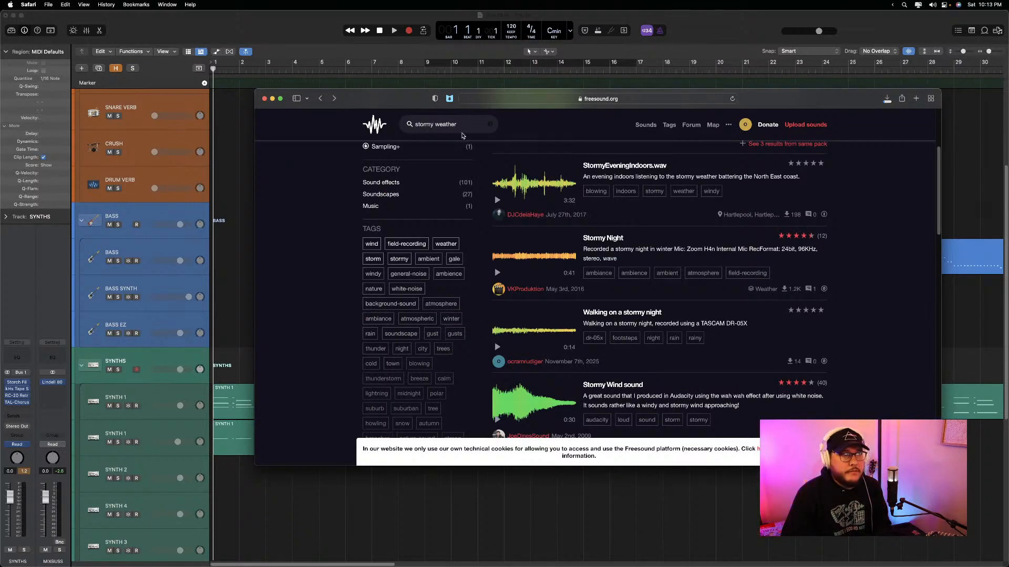
Search Freesound for "beach waves seagulls" and quit the Music app
scroll(459, 125, "up", 3)
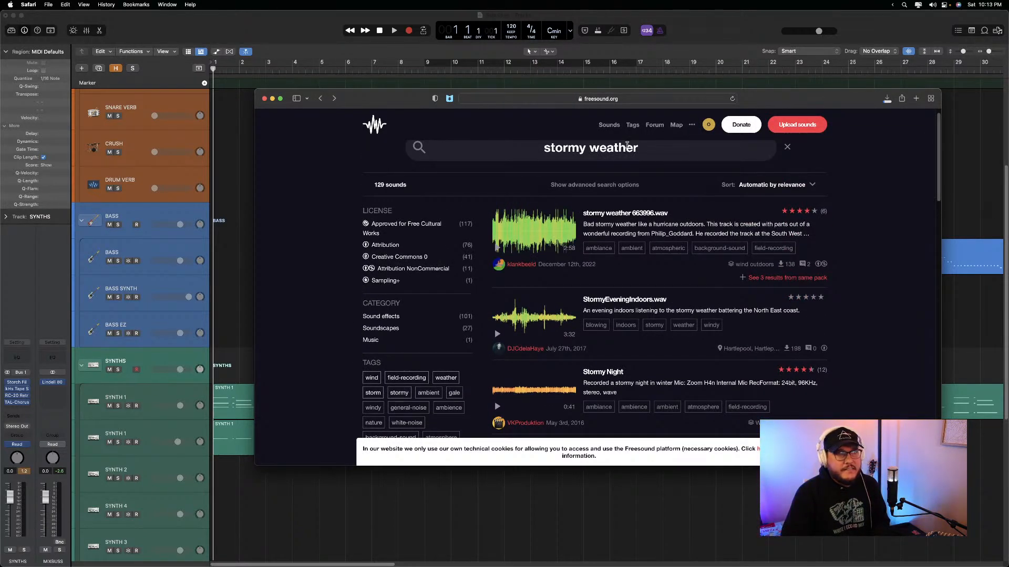
left_click_drag(636, 148, 525, 153)
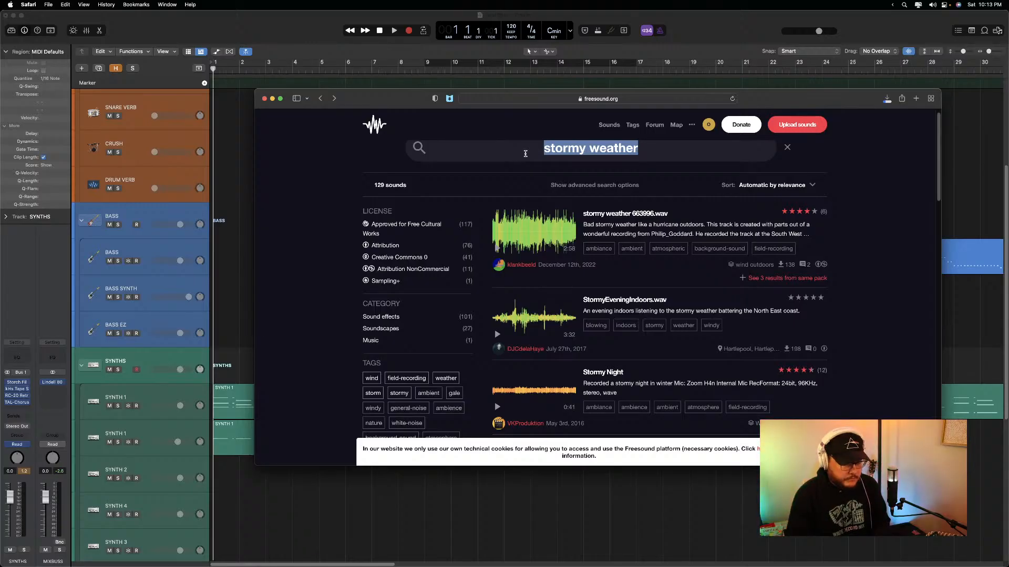
type("beach")
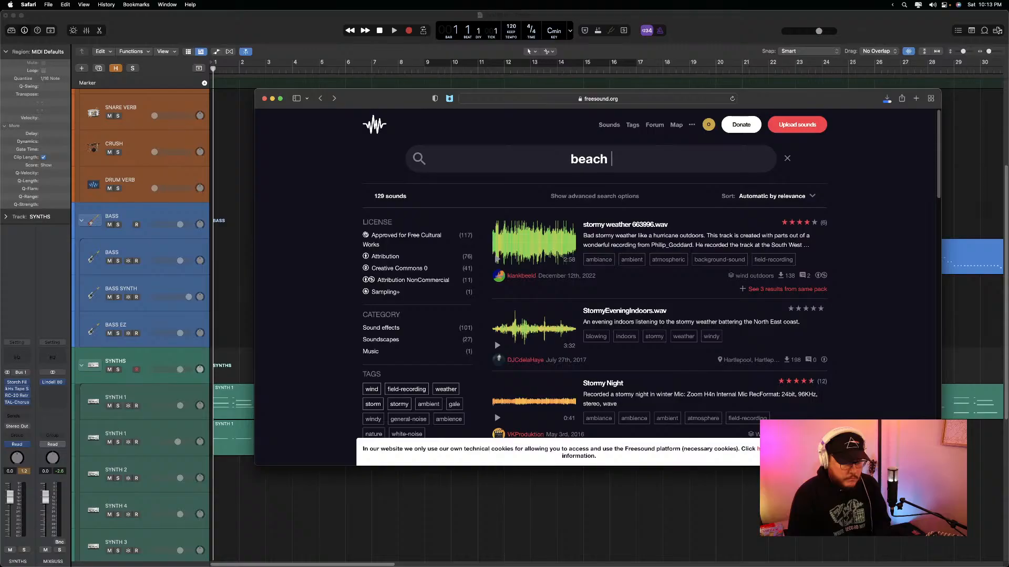
type(" waves seagulls")
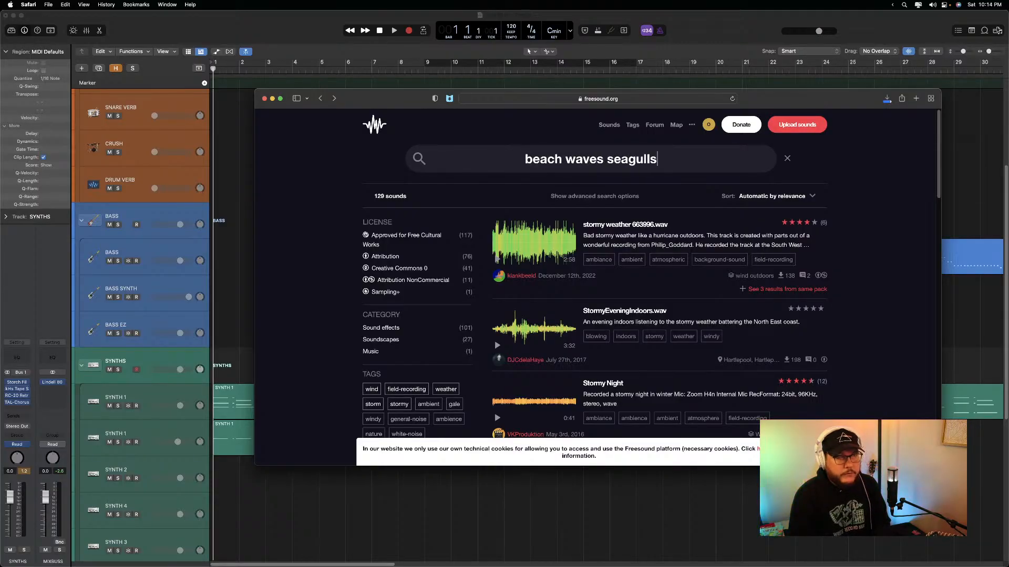
key("Return")
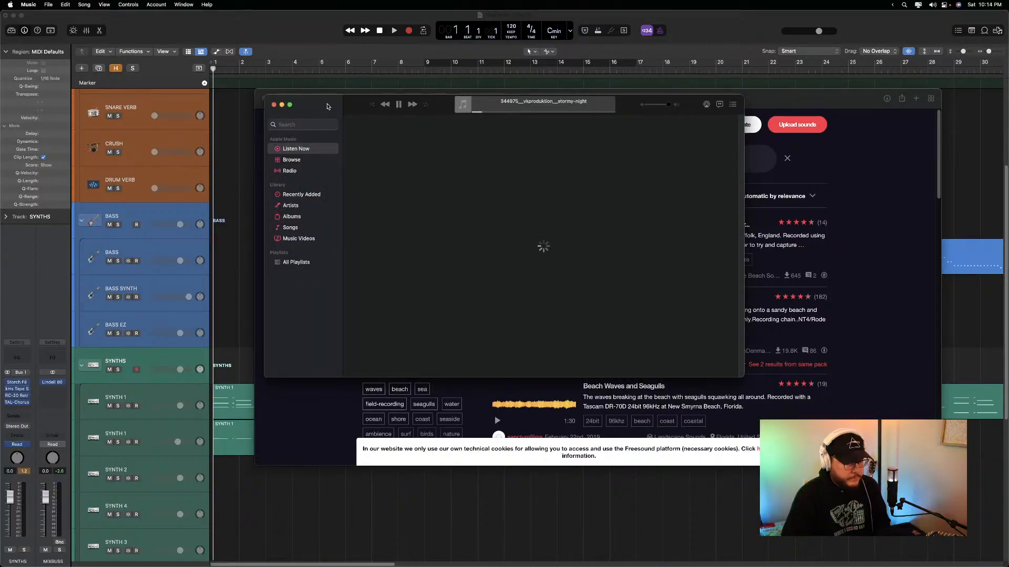
key("super+q")
Preview the first three results: the Felixstowe beach waves recording, waves and seagulls.wav, and Beach Waves and Seagulls
left_click(498, 260)
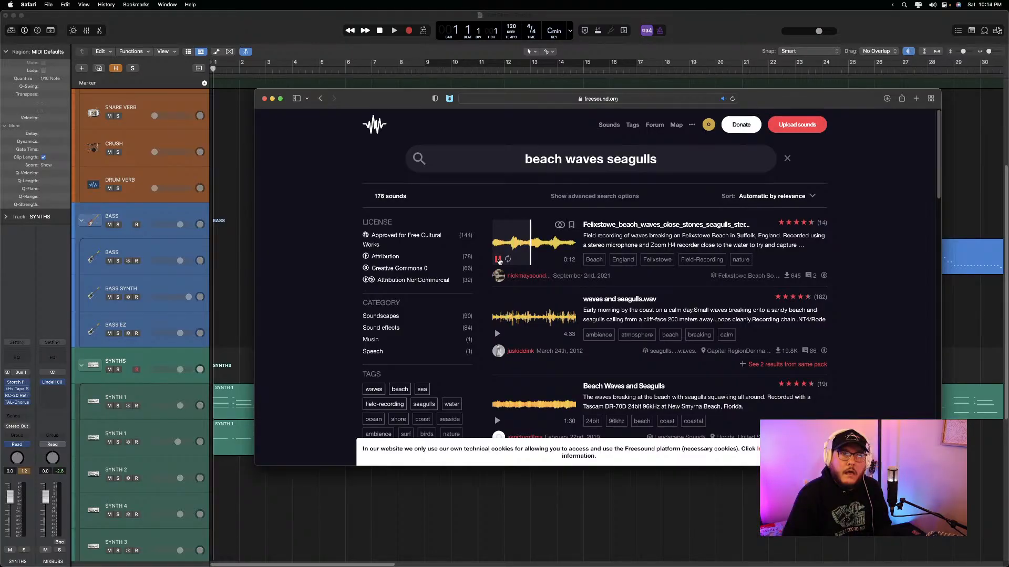
left_click(497, 334)
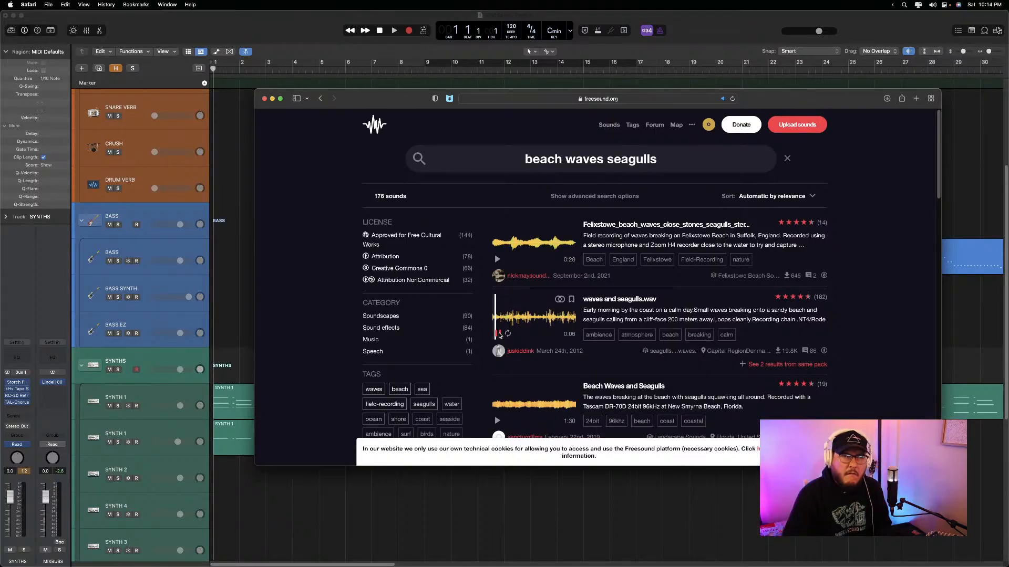
scroll(499, 335, "down", 1)
left_click(497, 419)
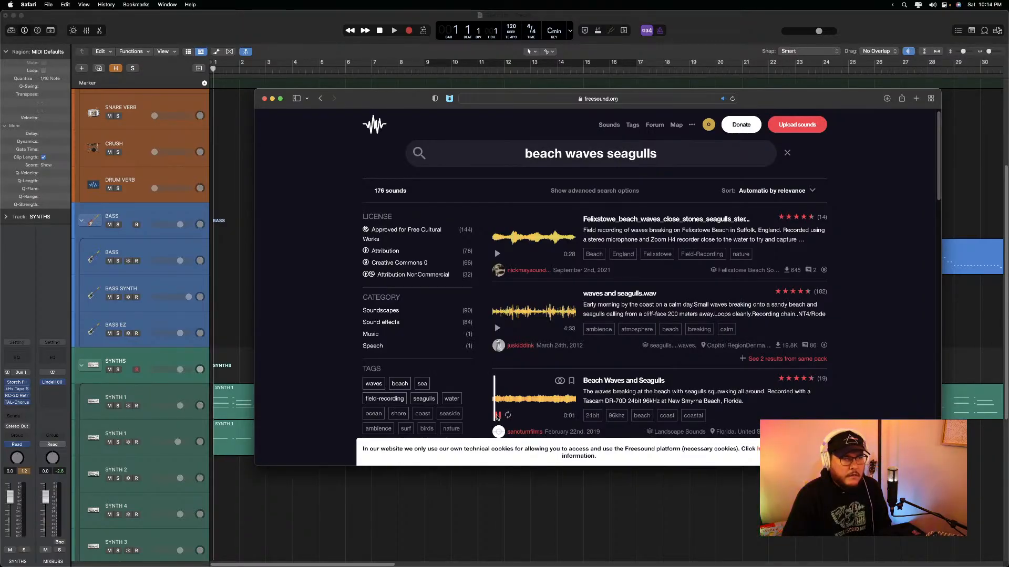
scroll(494, 400, "down", 3)
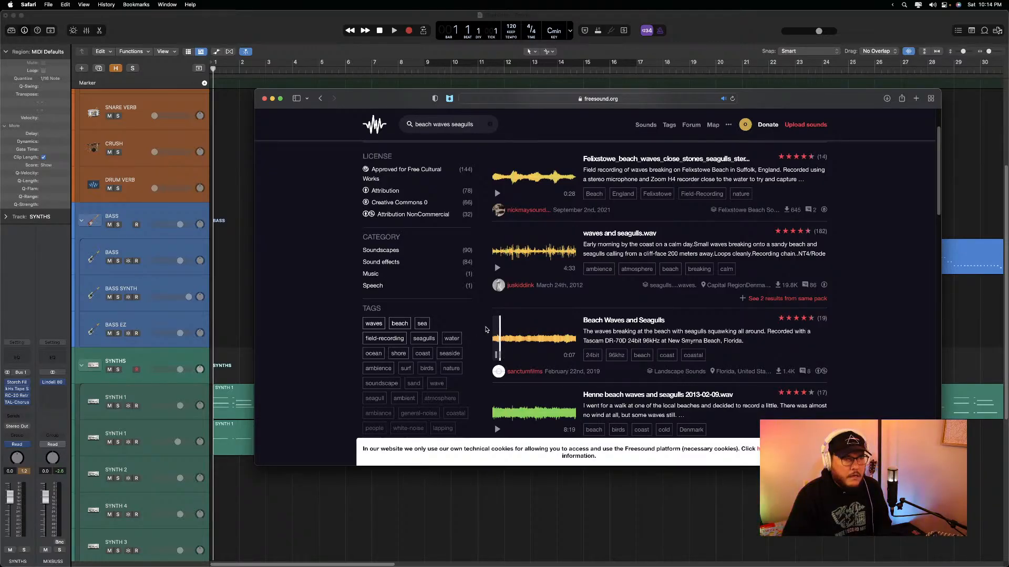
scroll(485, 329, "down", 1)
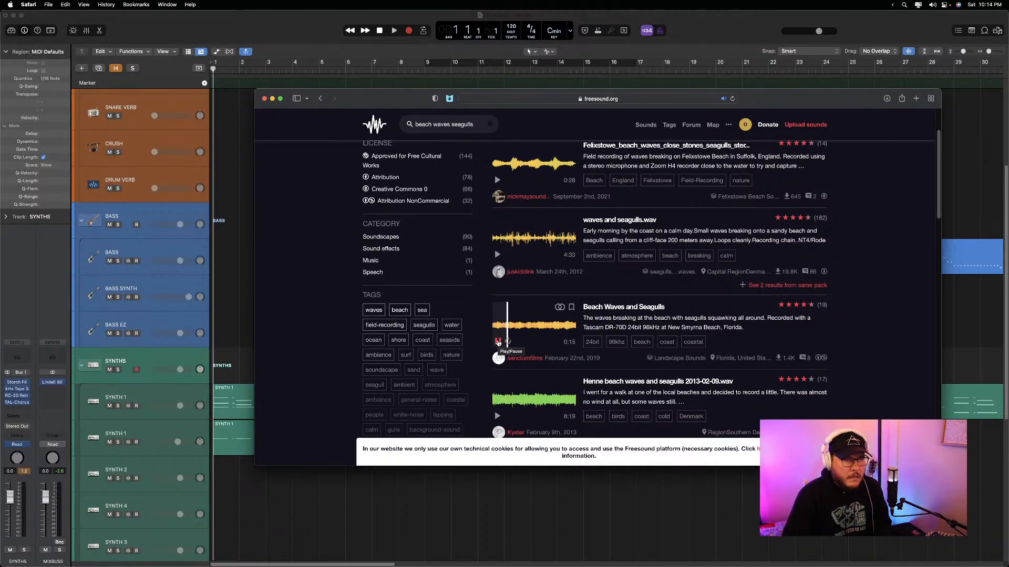
Preview further results, including the Henne beach, Lisbon beach, Porthmeor beach #4 and Peruvian seagulls recordings
left_click(497, 416)
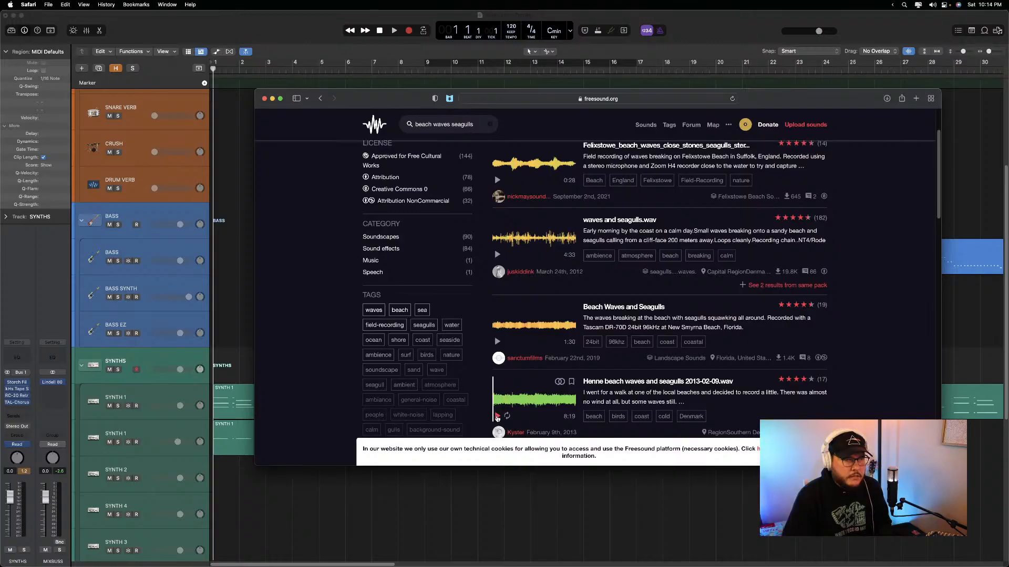
scroll(498, 415, "down", 3)
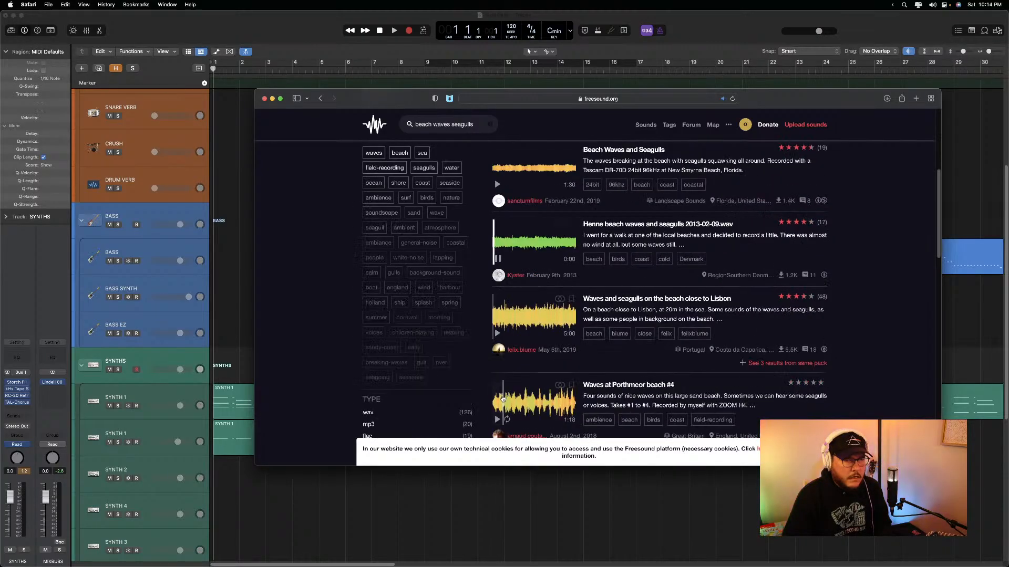
left_click(497, 258)
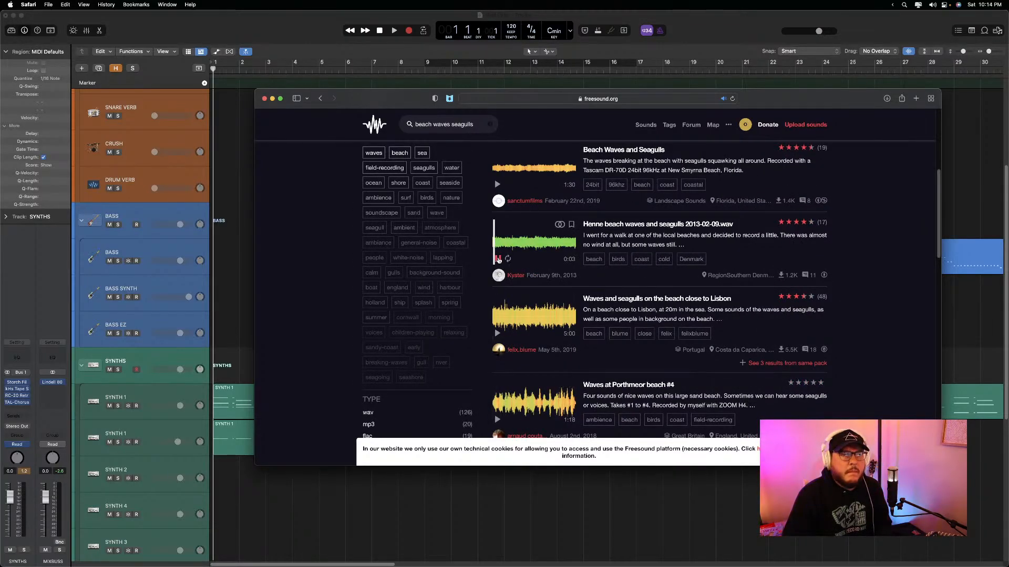
left_click(496, 334)
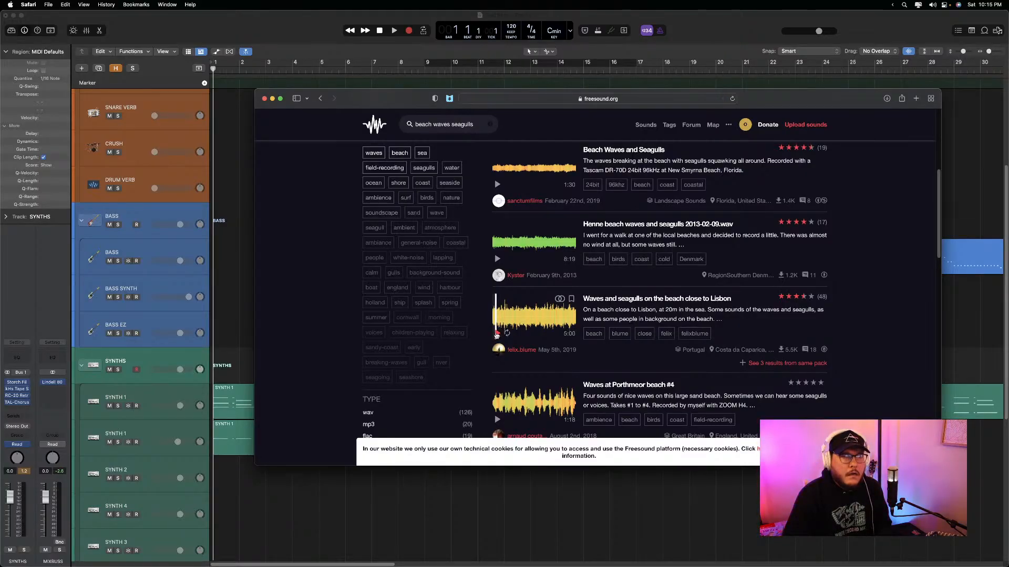
left_click(496, 335)
scroll(496, 335, "down", 3)
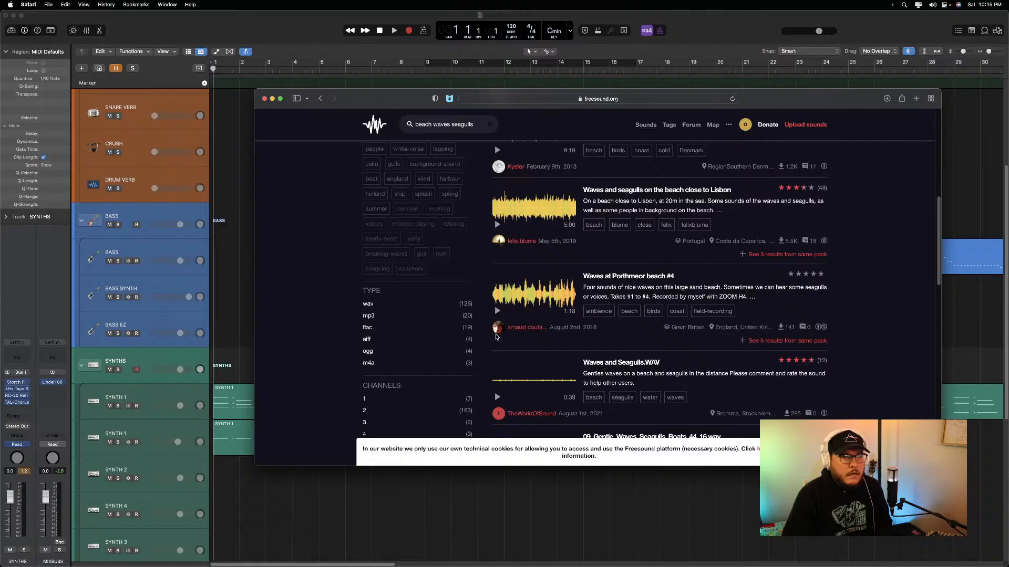
left_click(498, 312)
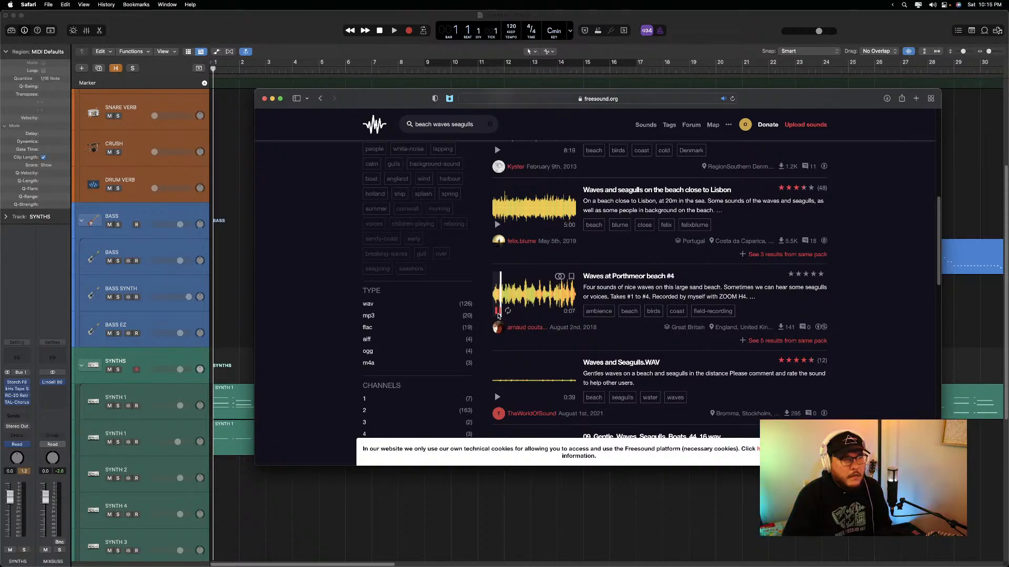
scroll(498, 316, "down", 5)
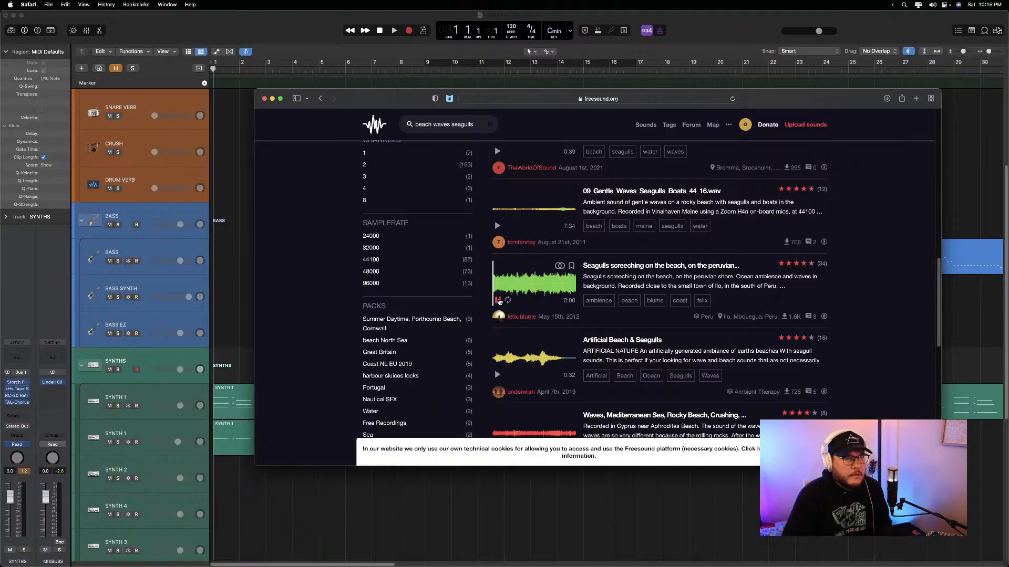
left_click(498, 301)
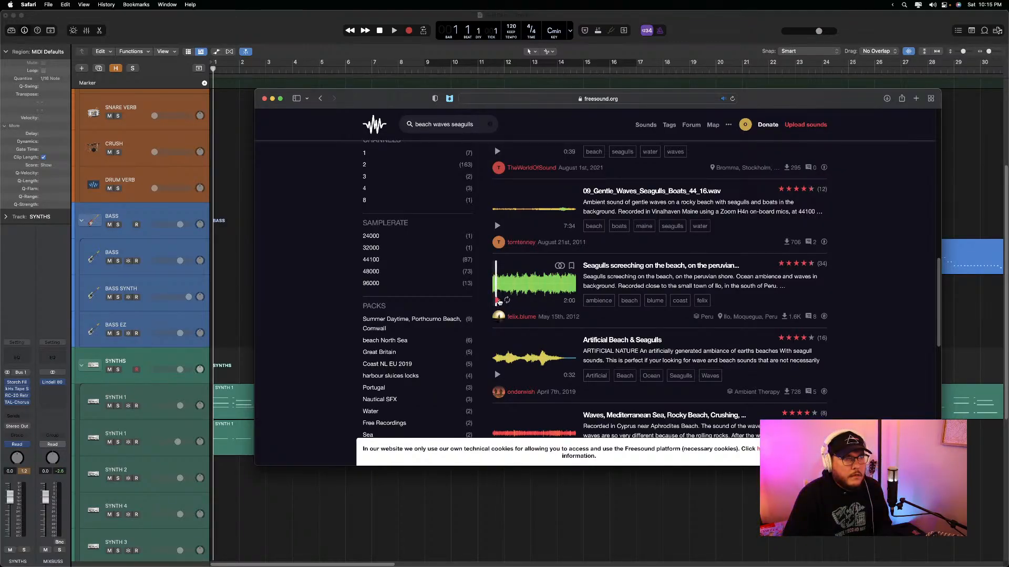
Preview Felixstowe_beach_waves_close_stones_seagulls_stereo.wav again and download it from its sound page
scroll(499, 301, "up", 10)
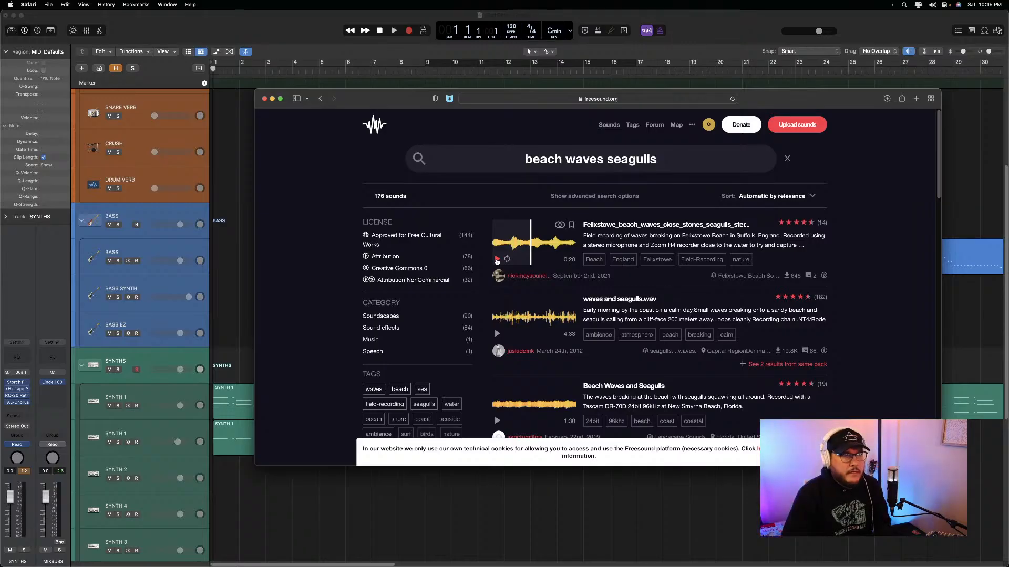
left_click(497, 260)
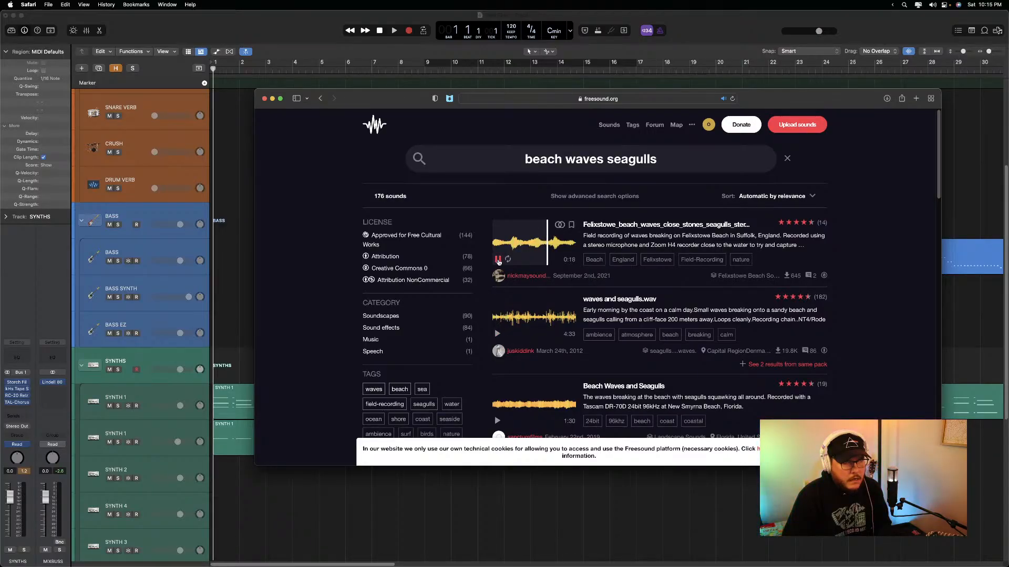
left_click(498, 261)
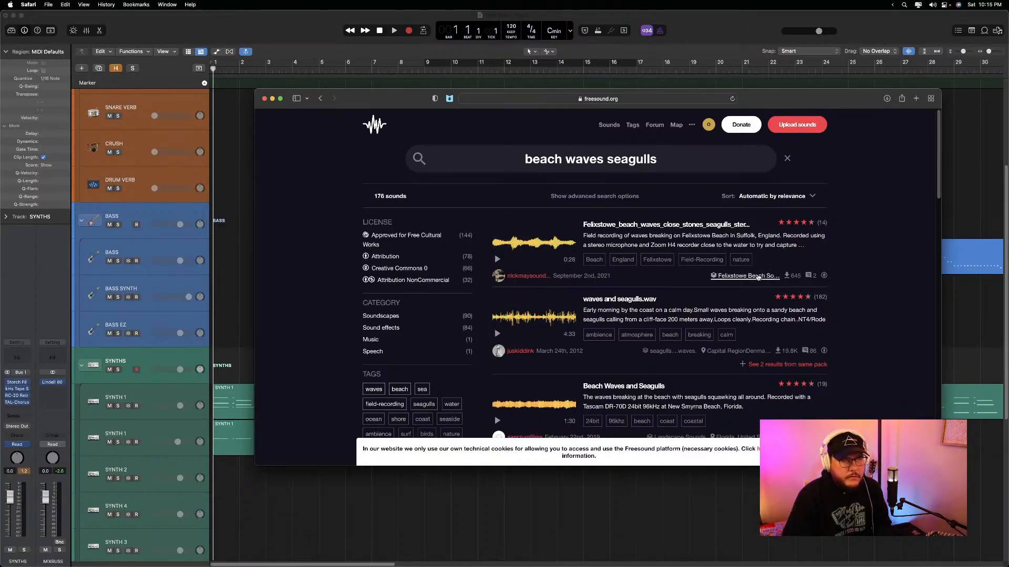
left_click(665, 229)
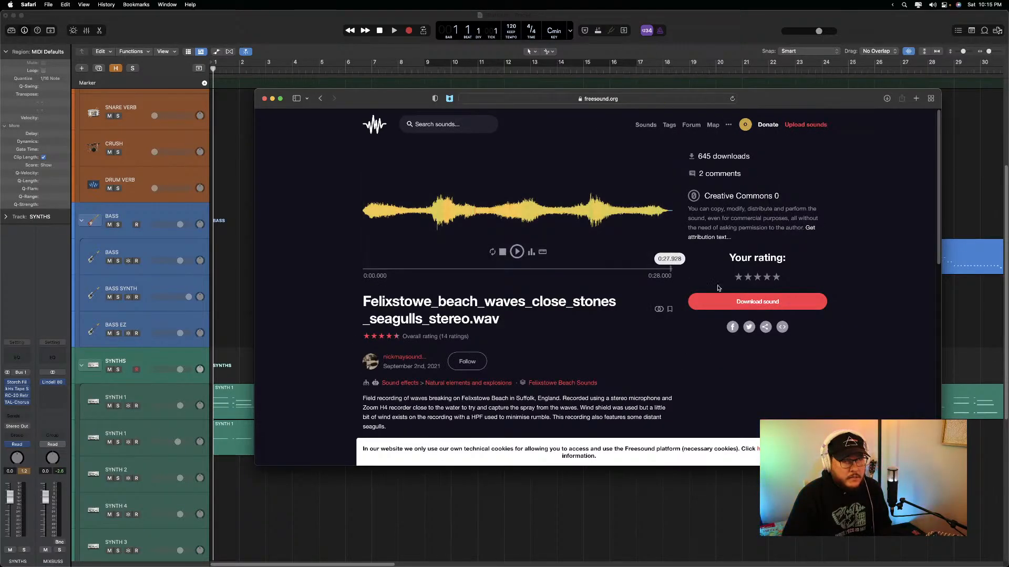
left_click(730, 305)
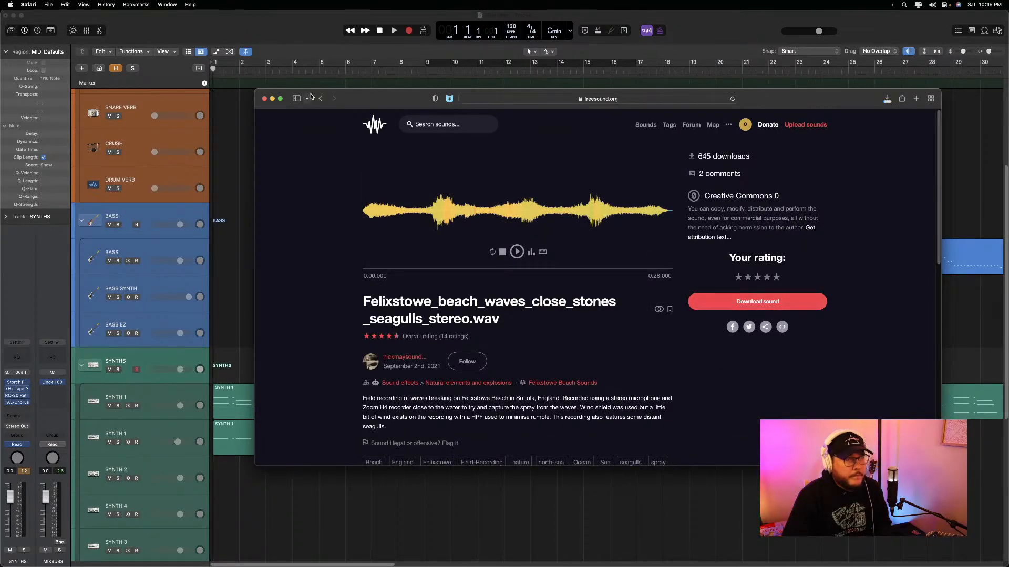
Return to the results, search Freesound for "seagulls" instead, and quit the Music app
left_click(320, 99)
left_click(605, 159)
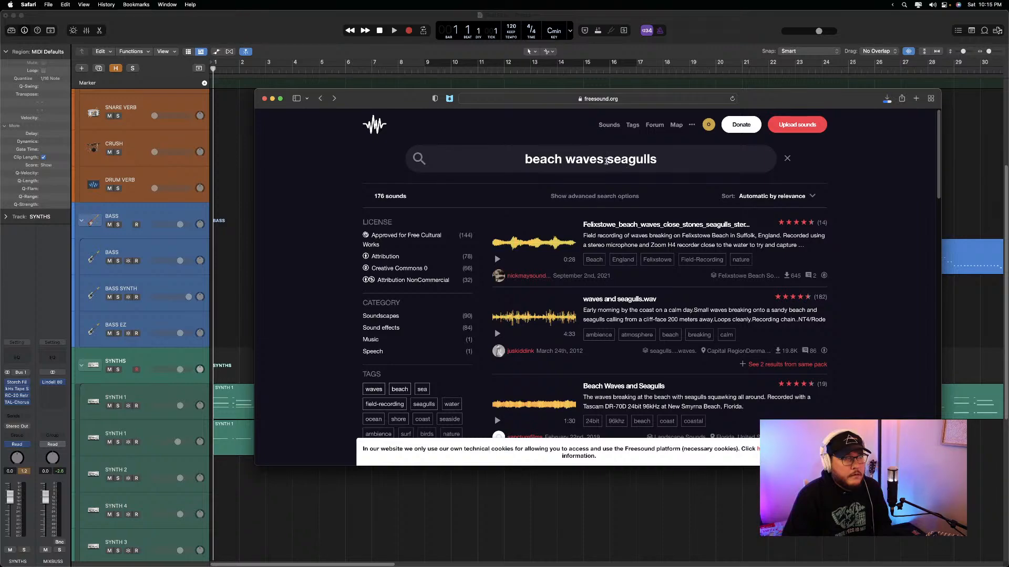
left_click_drag(605, 159, 465, 152)
key("BackSpace")
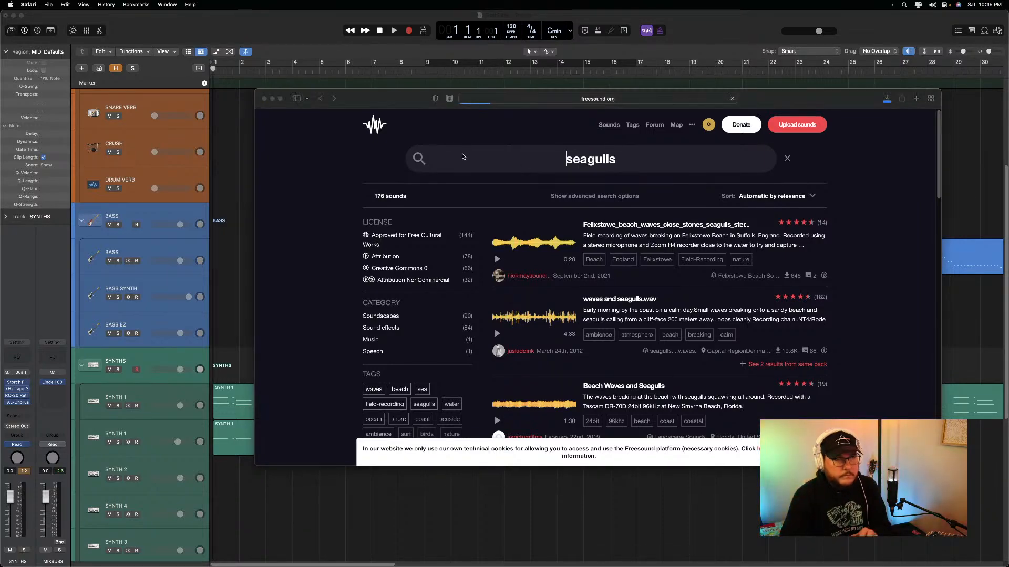
key("Return")
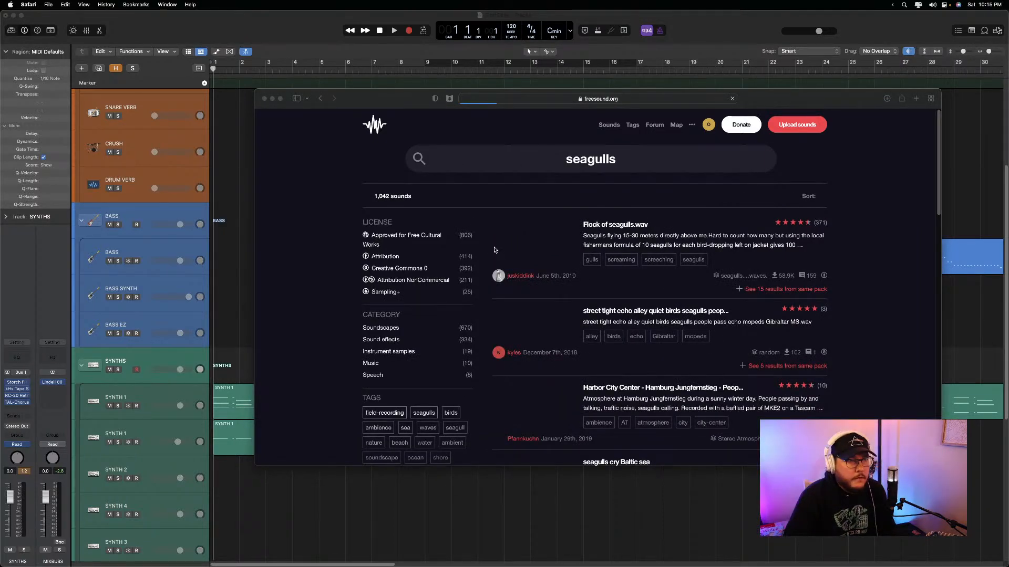
key("super+q")
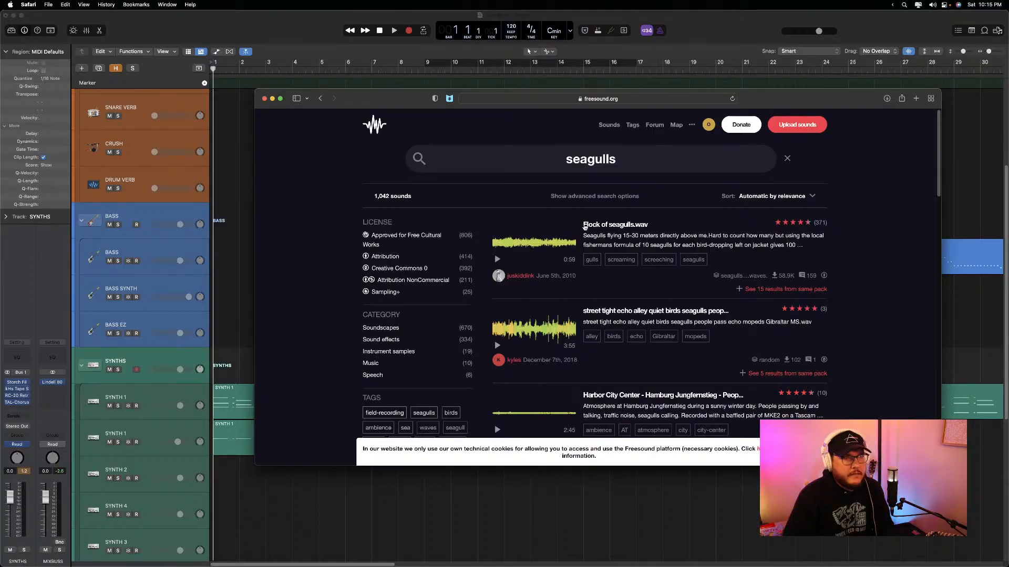
Download Flock of seagulls.wav from its sound page and switch back to Logic Pro
left_click(585, 227)
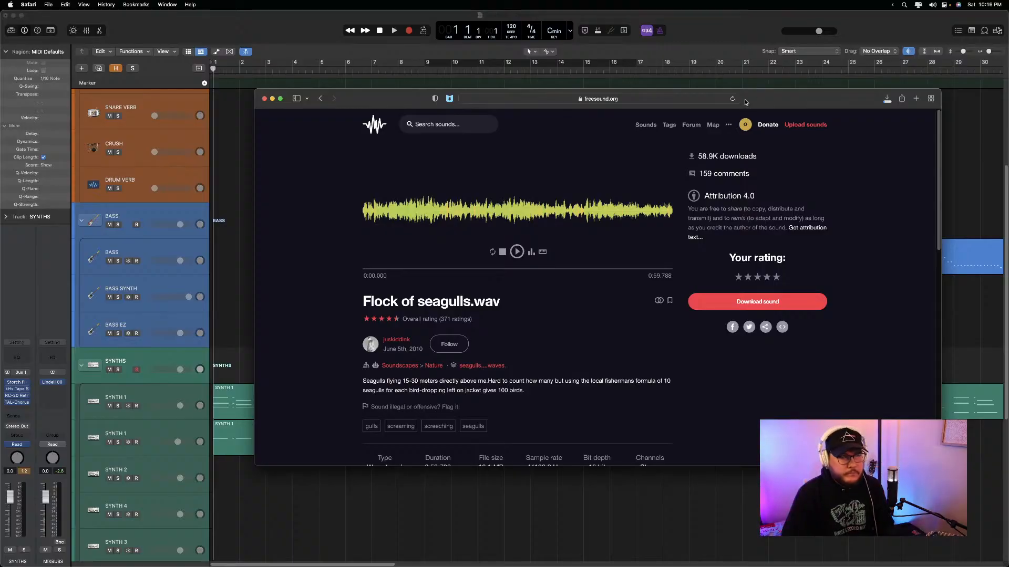
key("super+Tab")
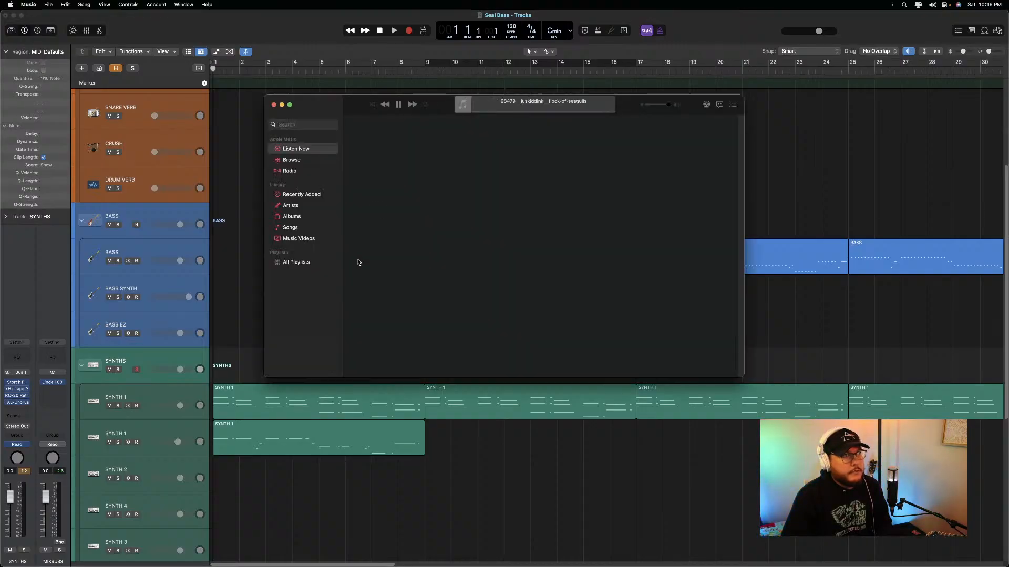
left_click(263, 101)
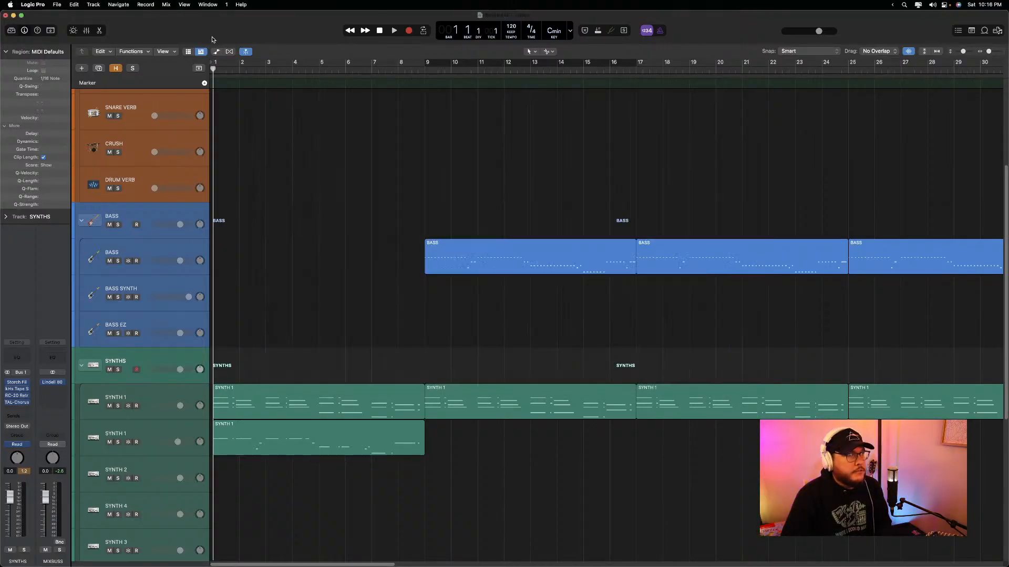
Add a new audio track below the DRUM VERB track and name it BEACH
scroll(196, 210, "up", 5)
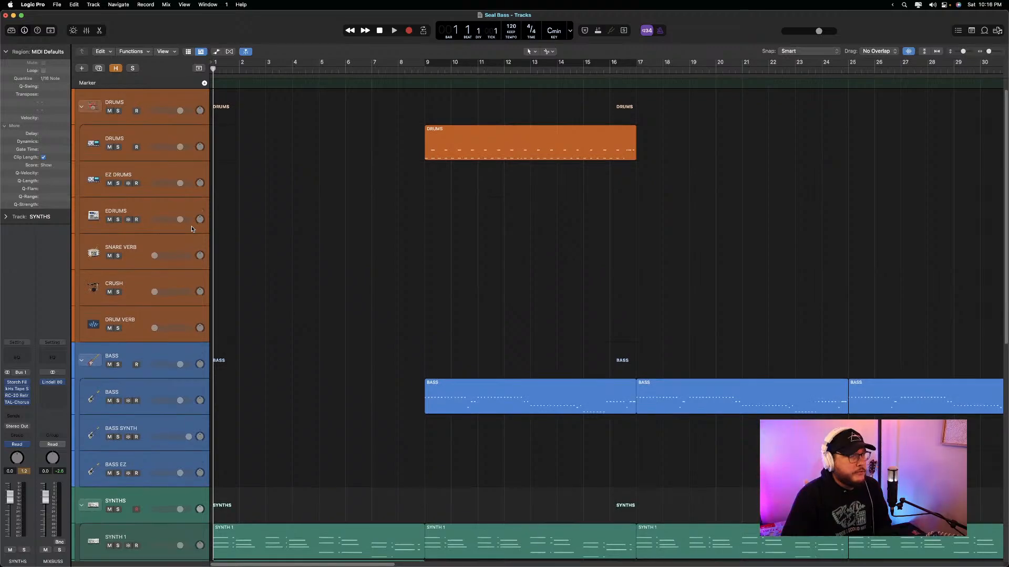
left_click(165, 317)
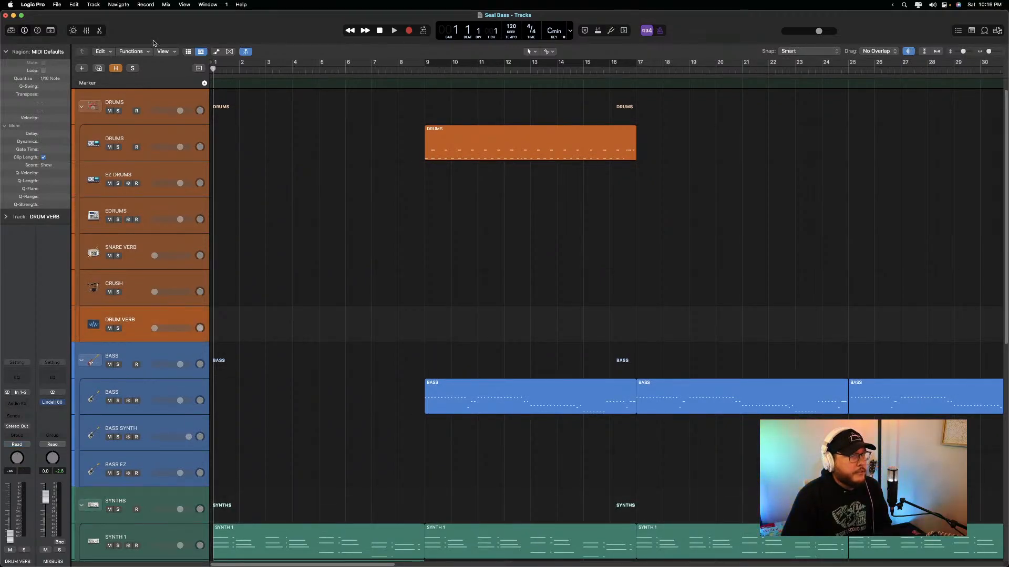
left_click(93, 4)
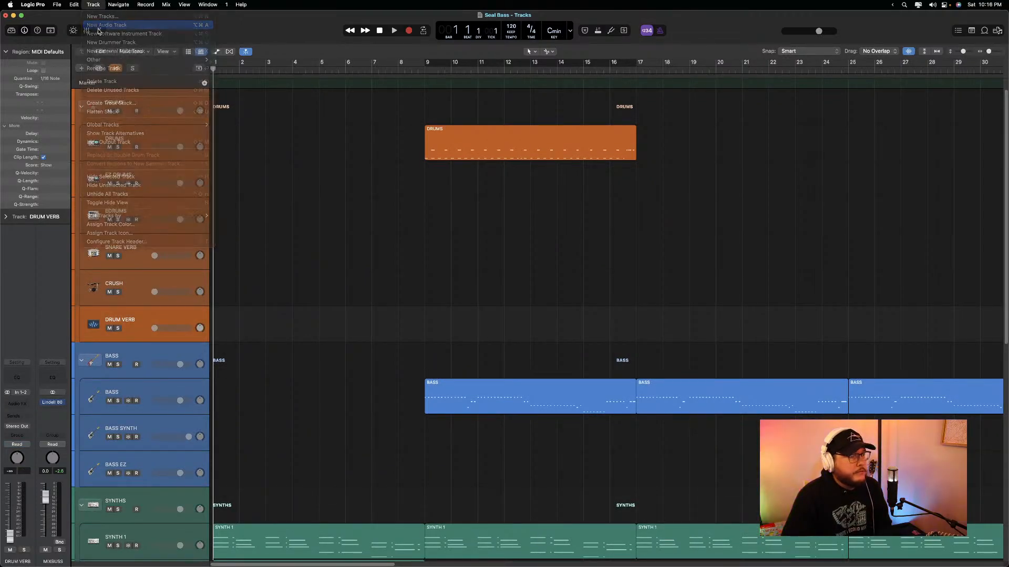
left_click(107, 24)
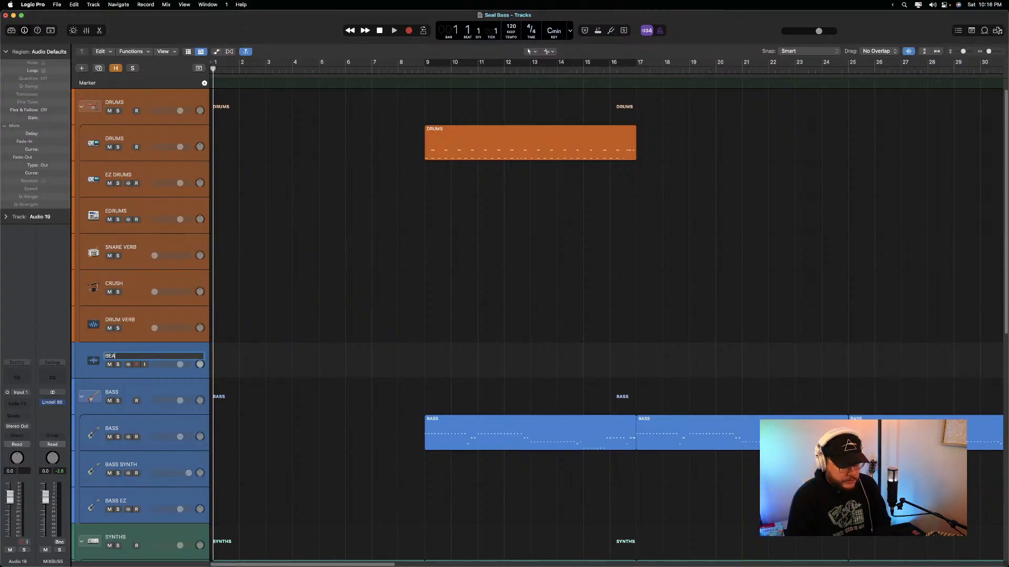
key("Return")
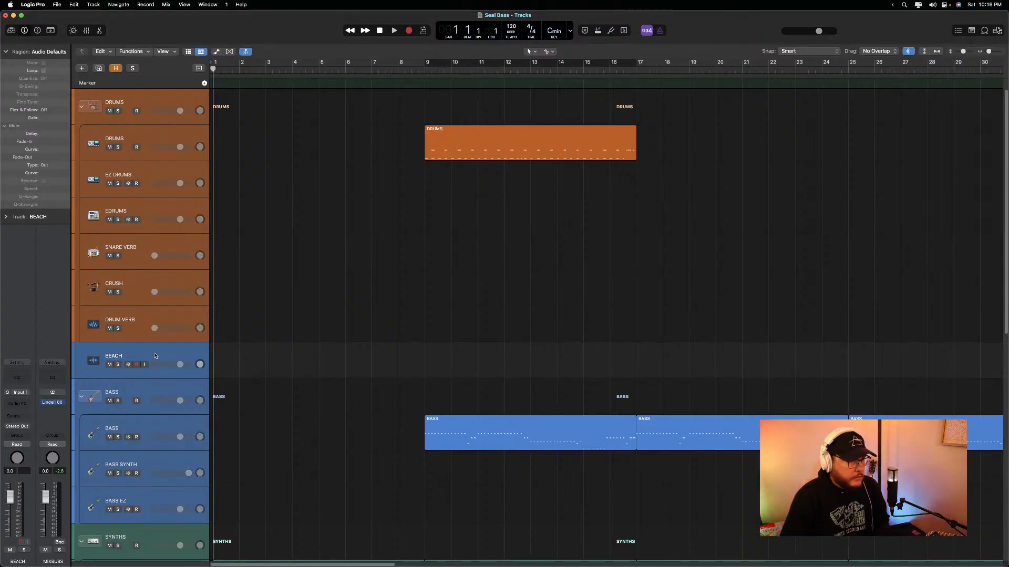
Add a second audio track named SEAGULLS below BEACH and switch both tracks to stereo input 1-2
left_click_drag(155, 355, 151, 391)
double_click(118, 392)
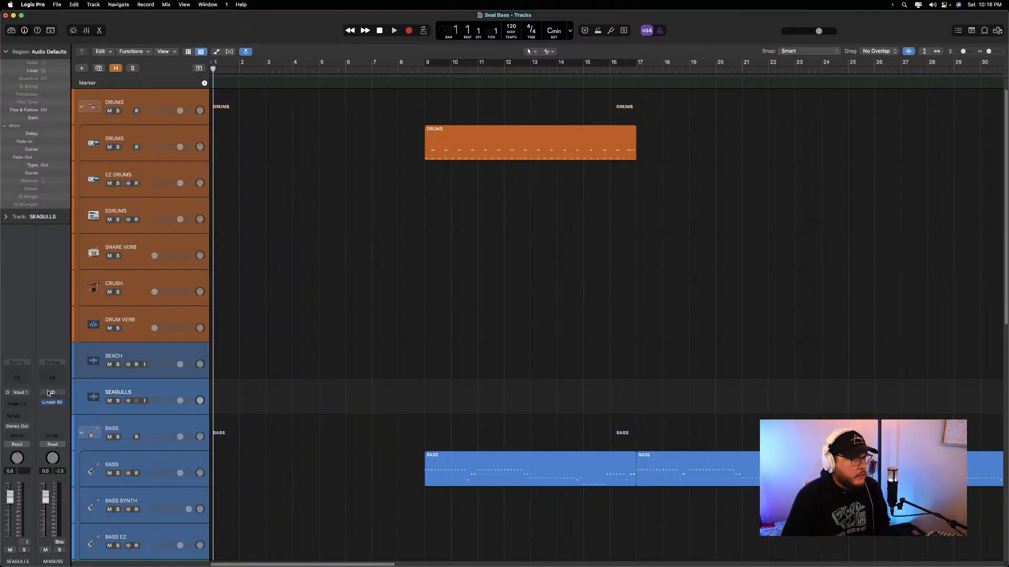
left_click(124, 355)
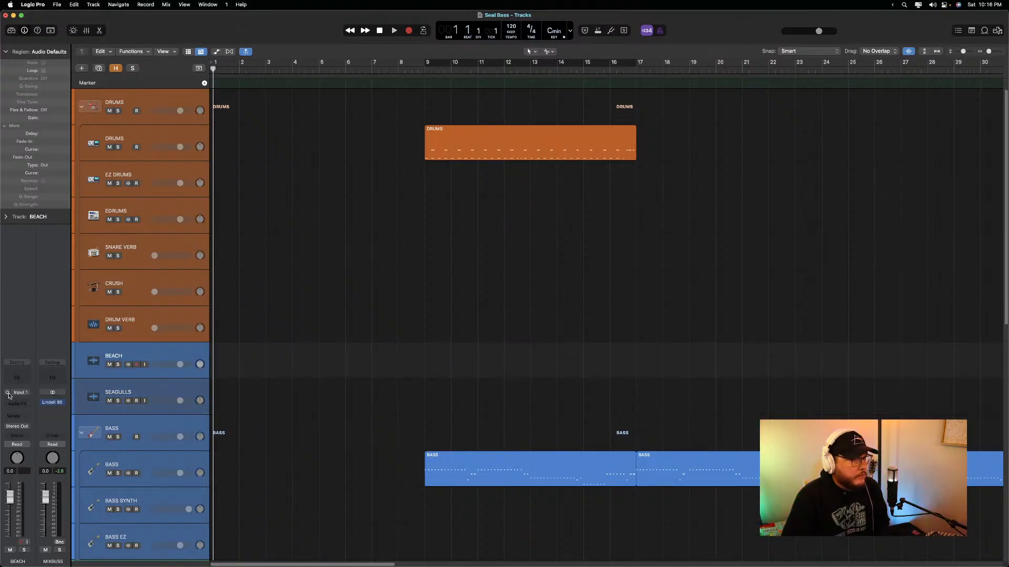
left_click(150, 389)
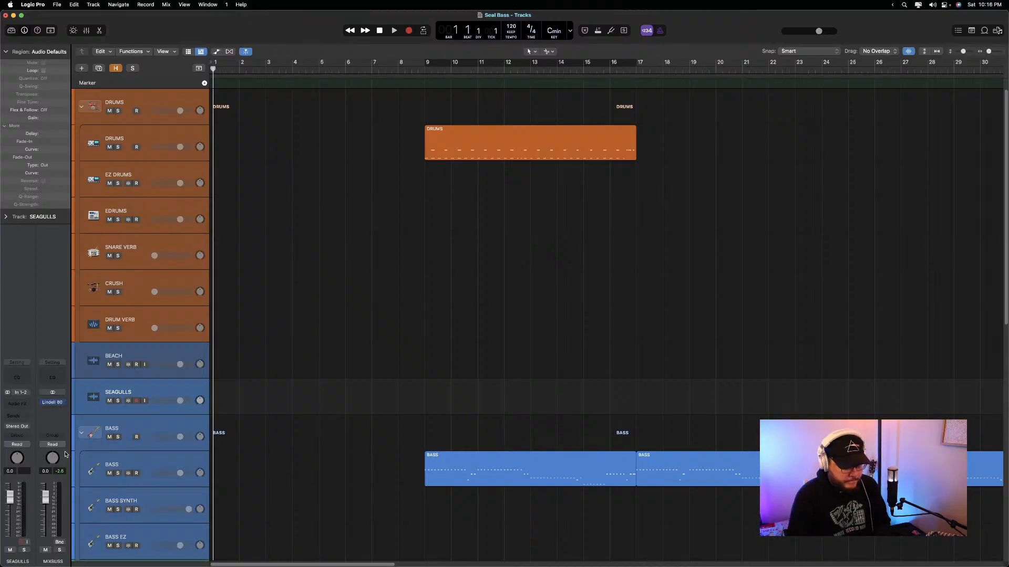
Switch to Finder and open a file browsing window over the project
key("super+space")
type("finder")
key("Return")
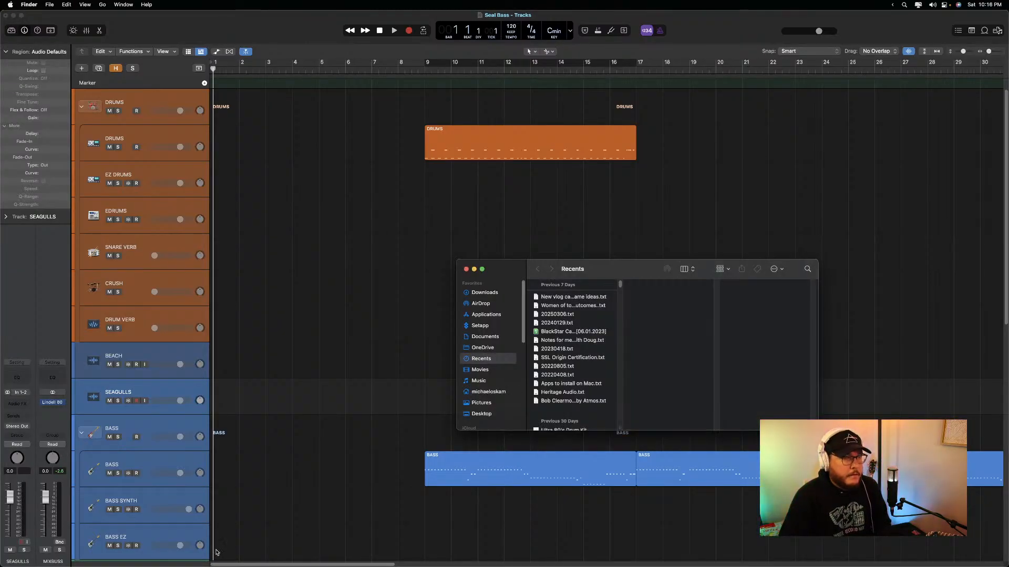
Import the flock-of-seagulls WAV from Downloads onto the SEAGULLS track and the beach-waves WAV onto the BEACH track, both at bar 1
left_click(485, 292)
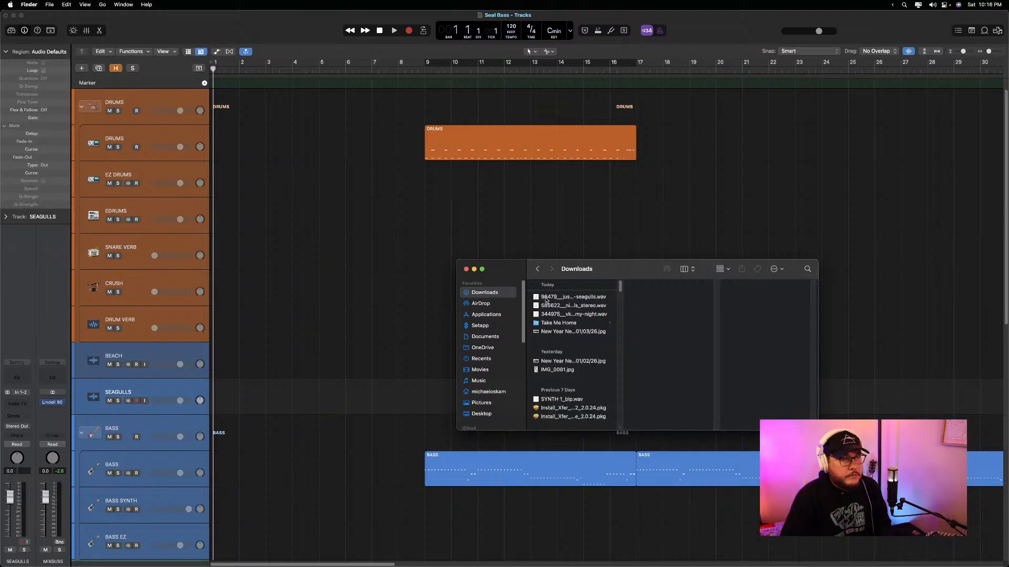
left_click_drag(518, 306, 210, 408)
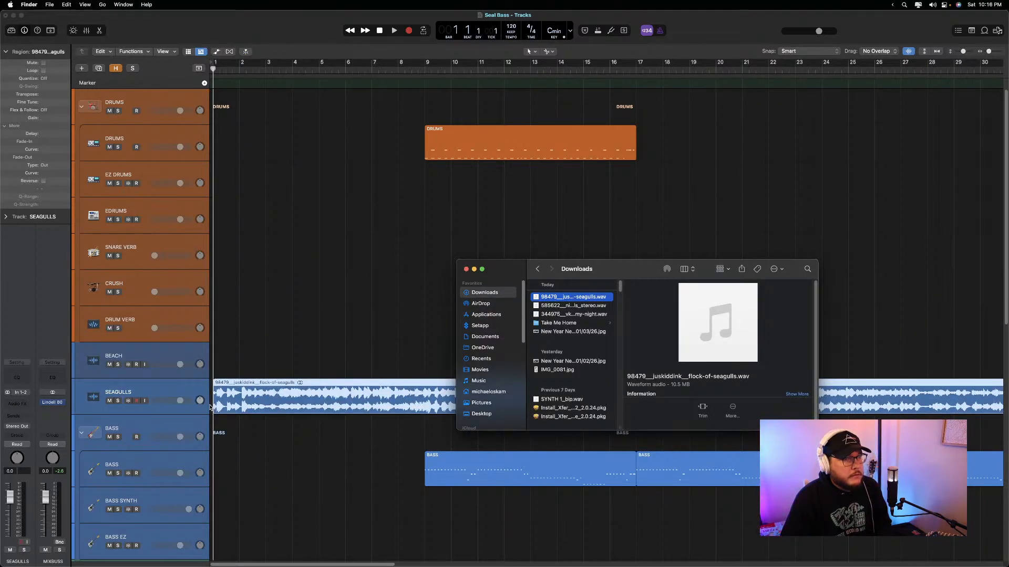
left_click(578, 309)
left_click_drag(578, 309, 213, 367)
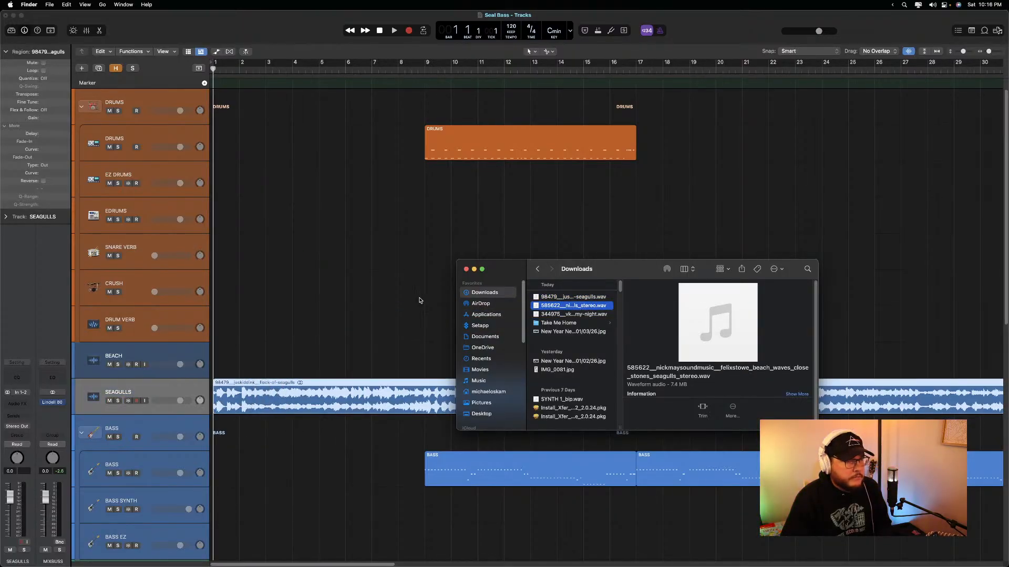
left_click(466, 270)
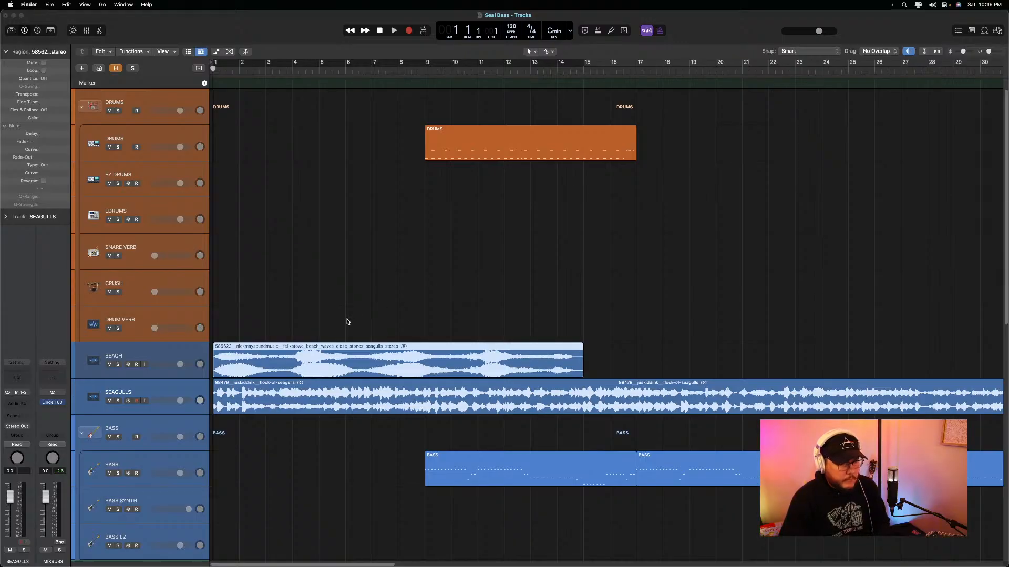
Play the arrangement from the start and lower the SEAGULLS track volume to about -4.2 dB
left_click(309, 76)
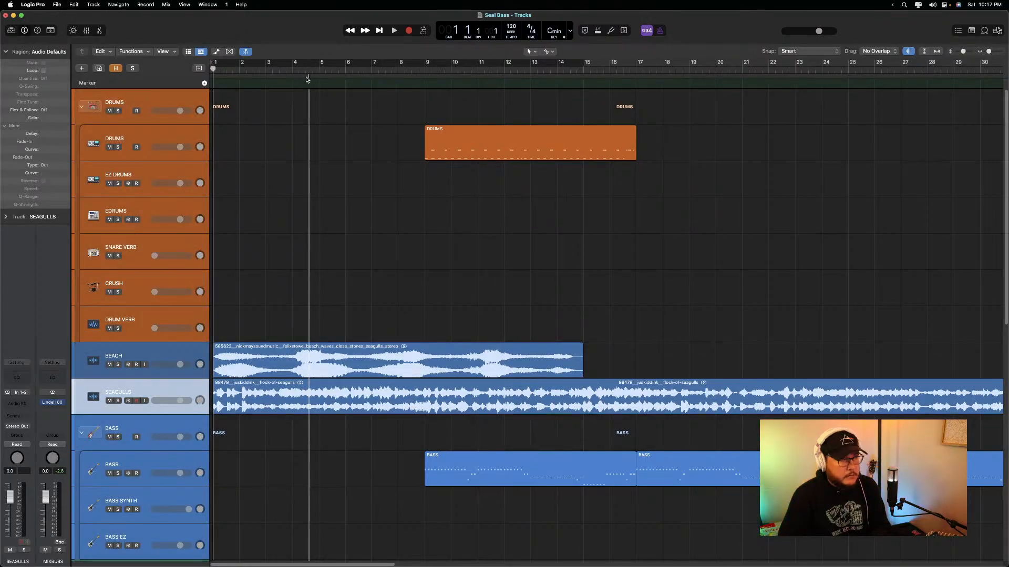
left_click(307, 105)
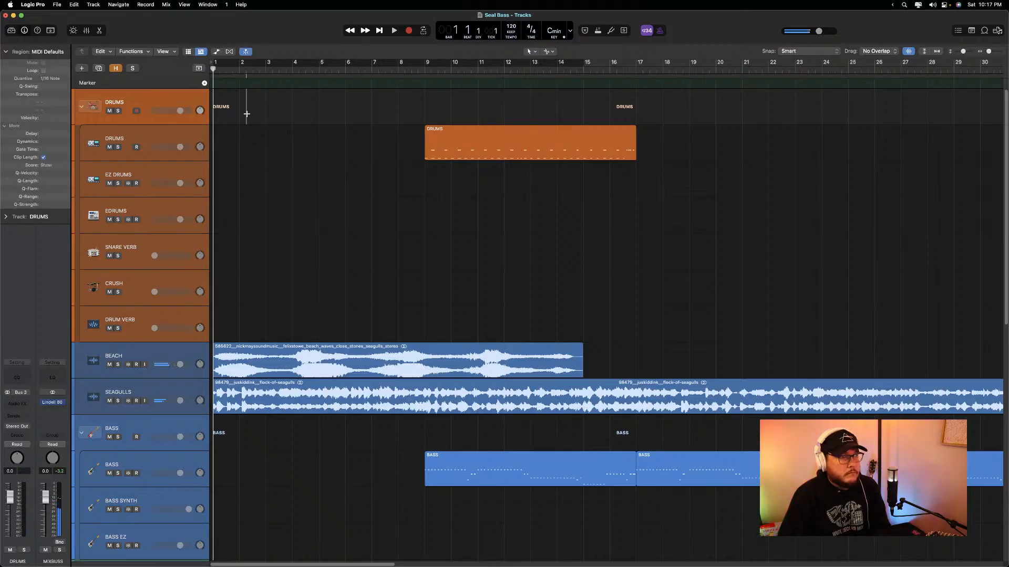
left_click_drag(214, 72, 216, 72)
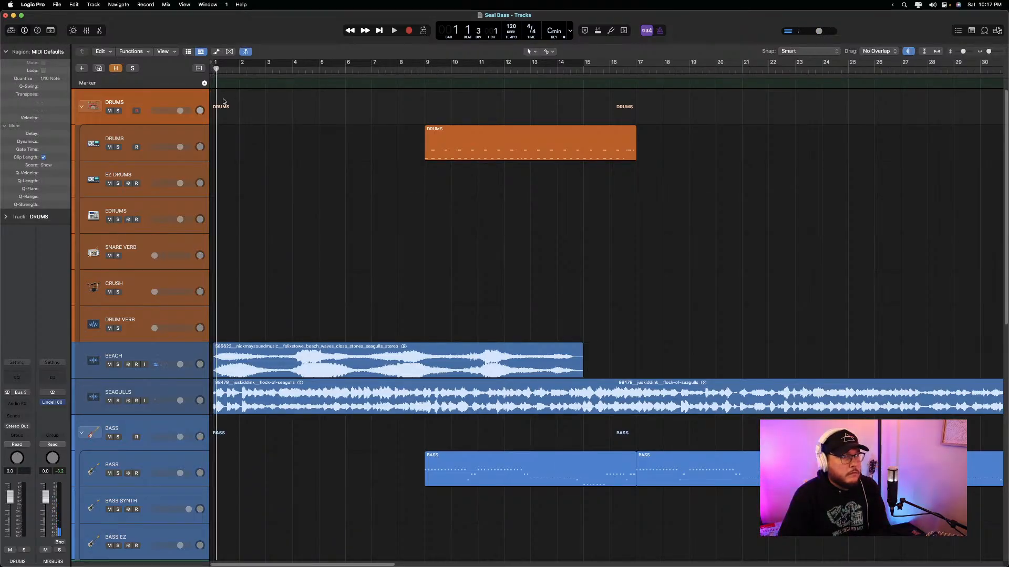
key("space")
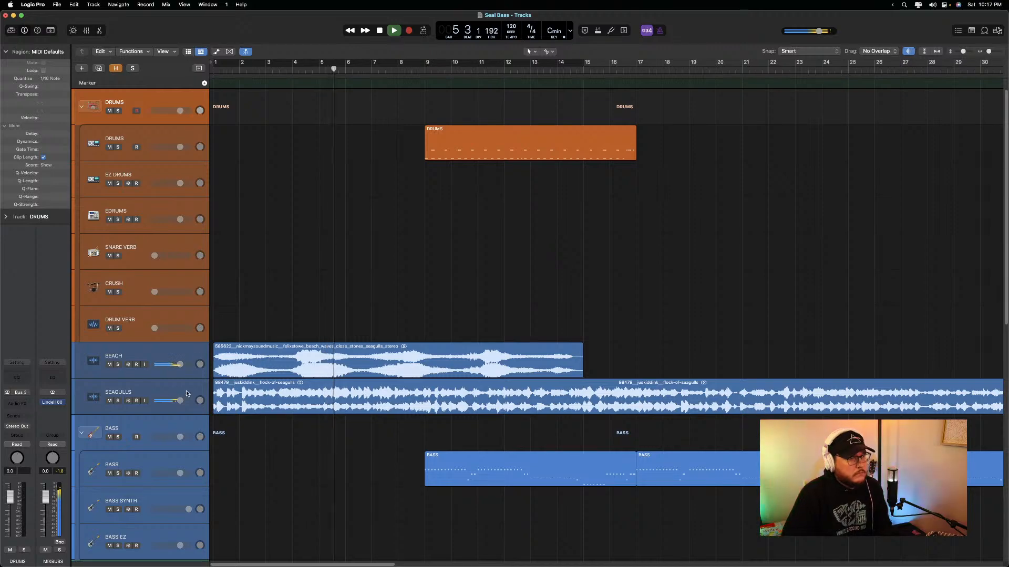
left_click_drag(179, 401, 173, 402)
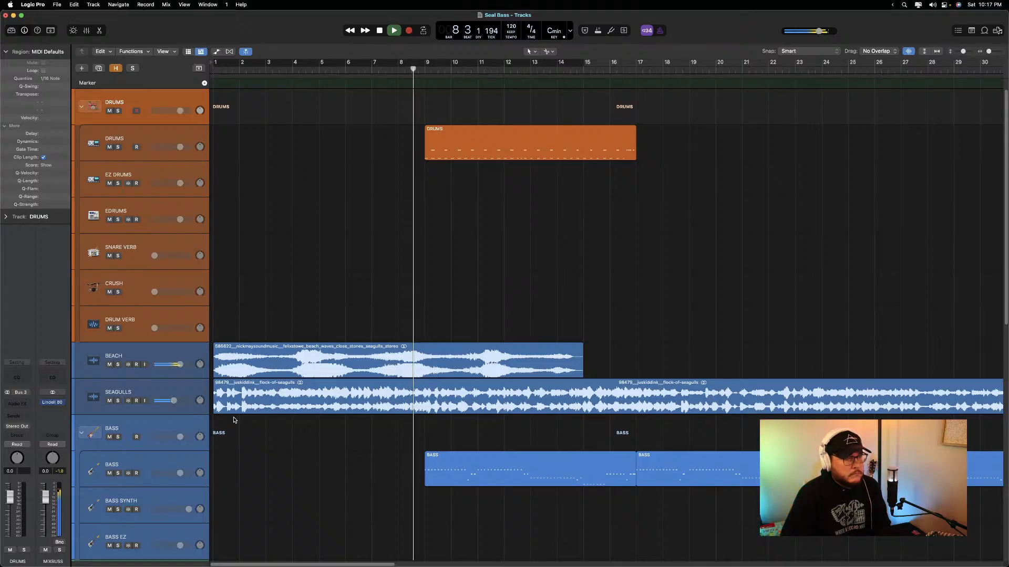
Cut the SEAGULLS audio where the BEACH region ends, just before bar 15, and delete the remainder
scroll(233, 419, "down", 1)
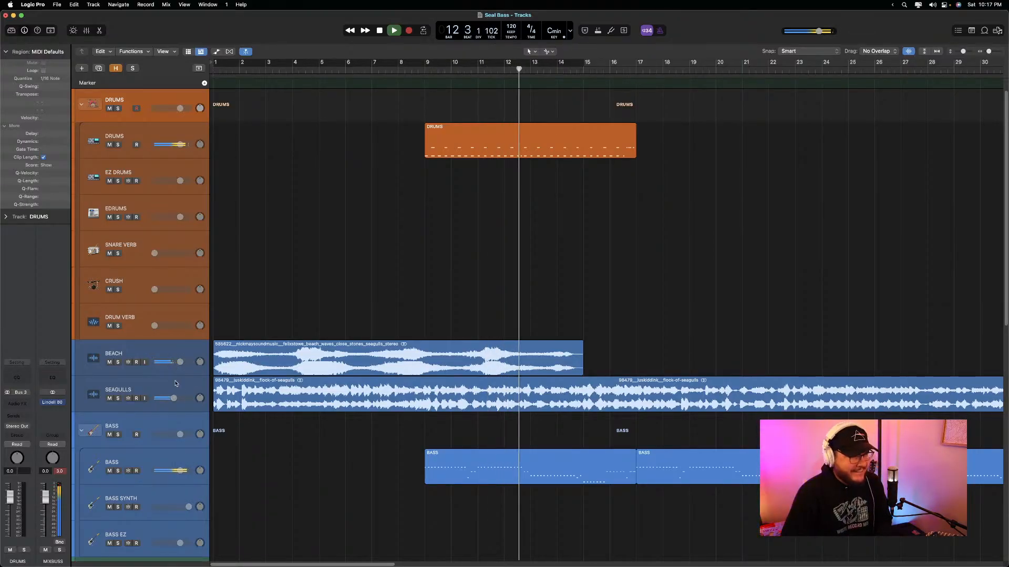
left_click_drag(641, 390, 609, 389)
key("Delete")
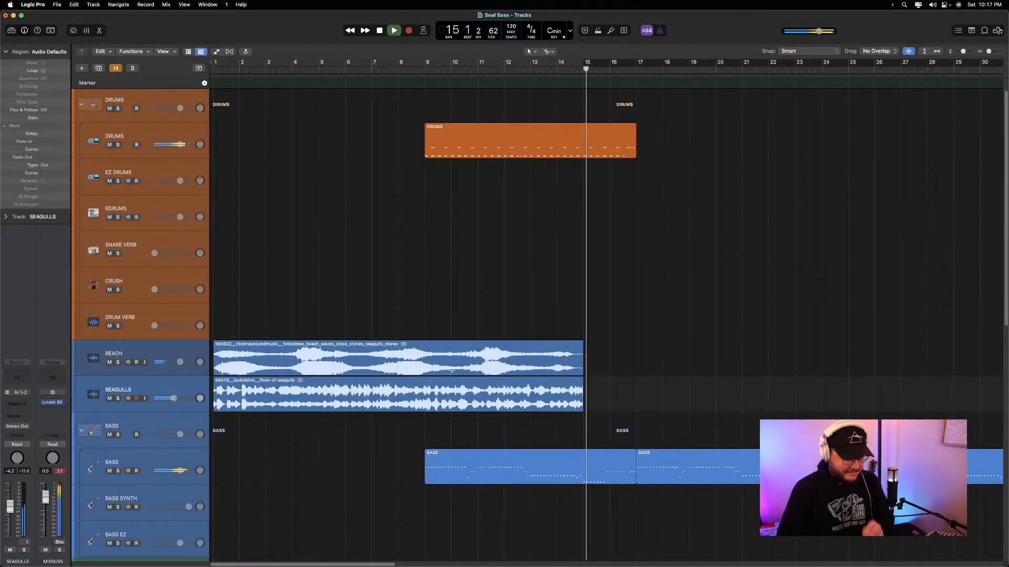
key("space")
Add short fade-ins of 387 to the BEACH region and 476 to the SEAGULLS region, and audition them from the start
left_click(215, 344)
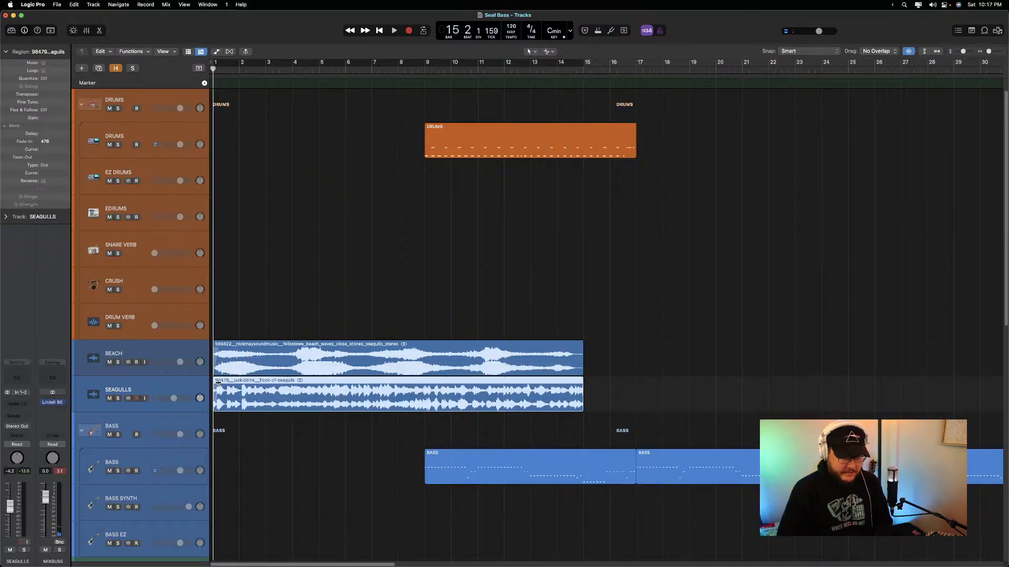
key("Return")
key("space")
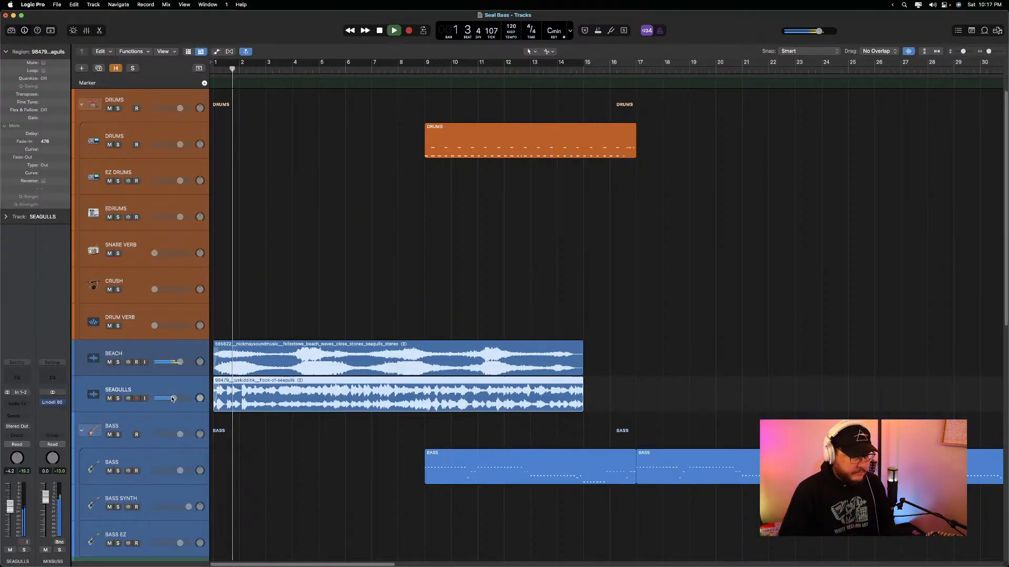
Reset the SEAGULLS track volume to 0.0 dB and set its region gain to -4.1 dB, auditioning from the start
key("space")
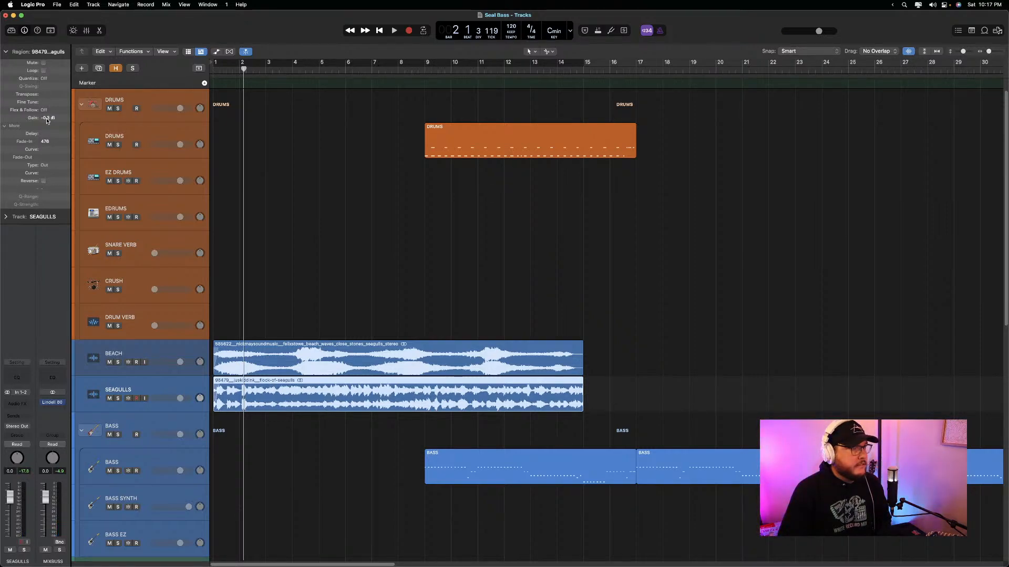
left_click_drag(46, 132, 45, 153)
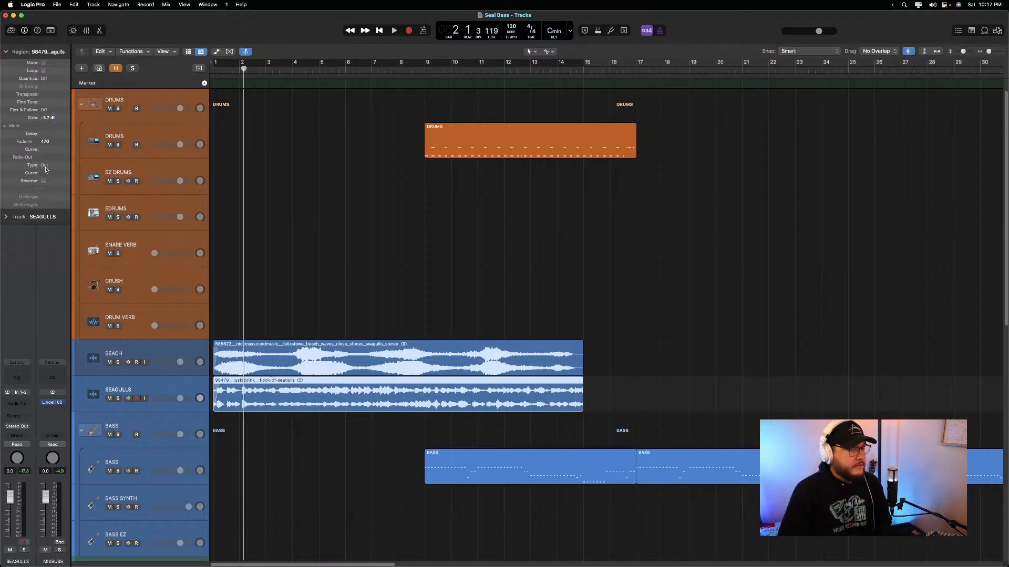
key("Return")
key("space")
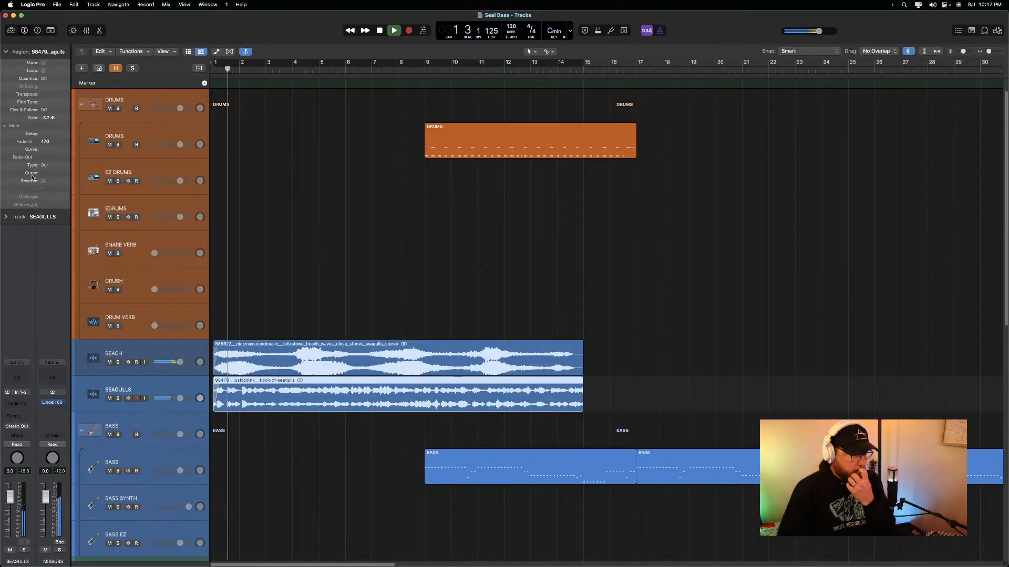
key("space")
key("Return")
key("space")
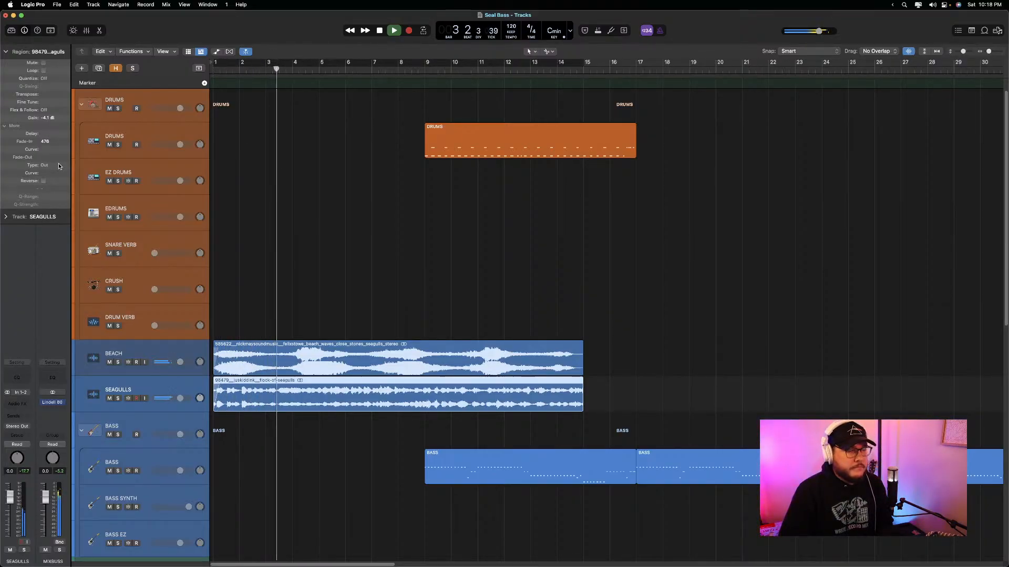
Set the BEACH region's gain to -5.2 dB during playback
scroll(403, 242, "down", 4)
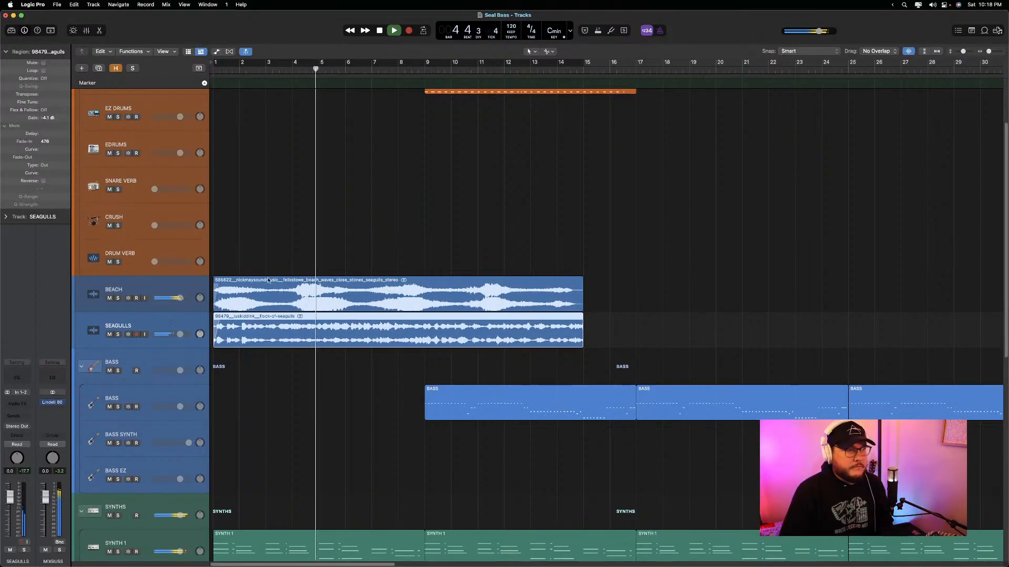
left_click(165, 289)
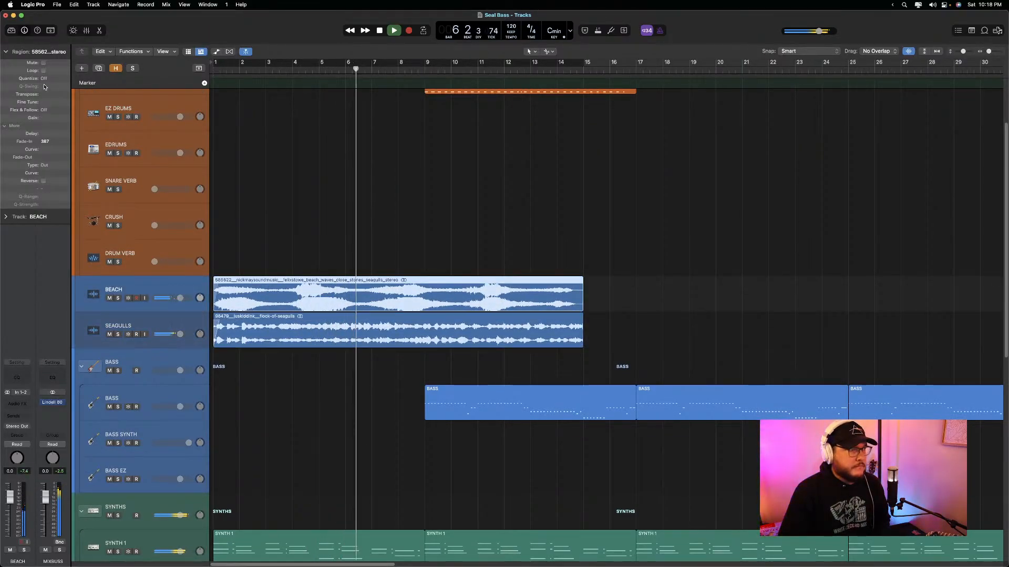
left_click_drag(44, 122, 45, 147)
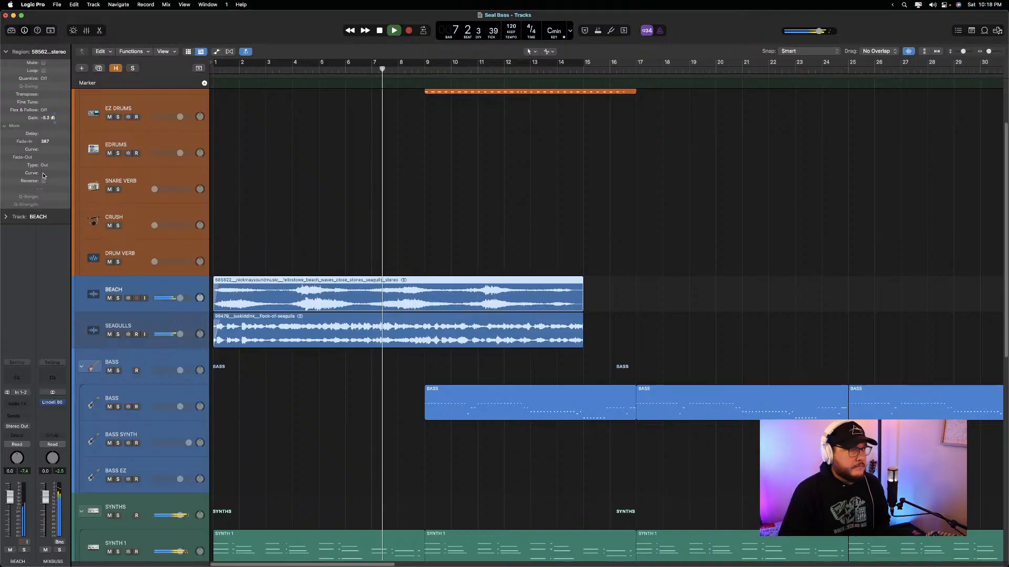
Shorten the BEACH and SEAGULLS regions to end just before bar 12 and give both a long fade-out starting around bar 9
left_click(187, 322)
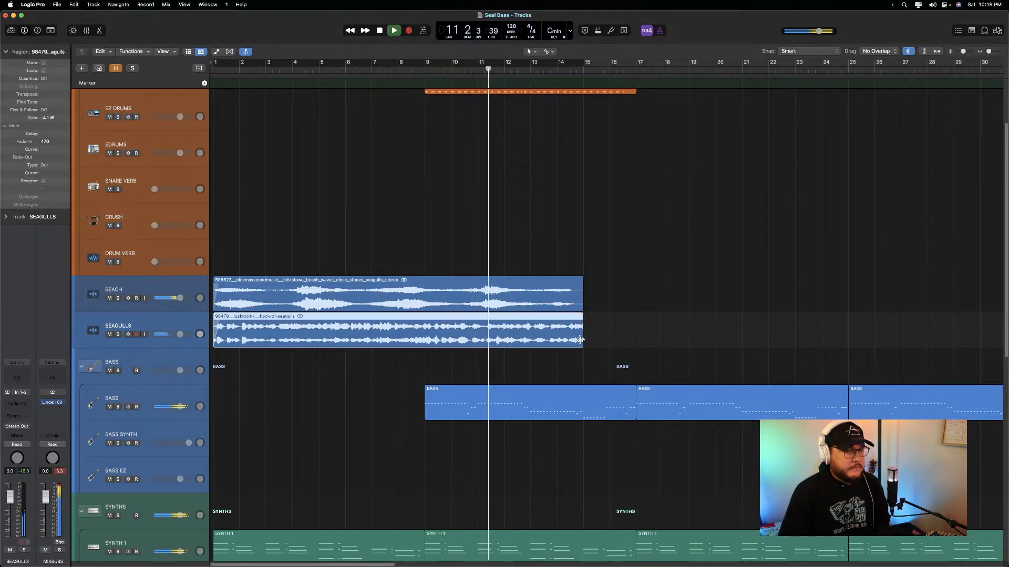
key("space")
left_click_drag(581, 340, 503, 348)
left_click_drag(581, 301, 505, 289)
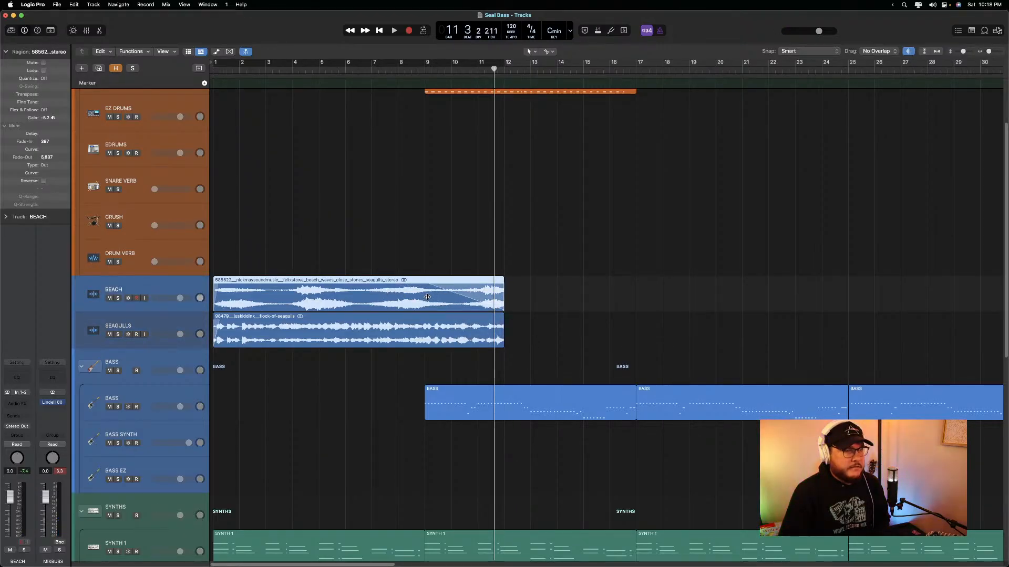
left_click_drag(503, 318, 437, 319)
left_click(428, 318)
Play the song from the start through bar 19 to check the ambience fades against the drum, bass and synth parts
key("Return")
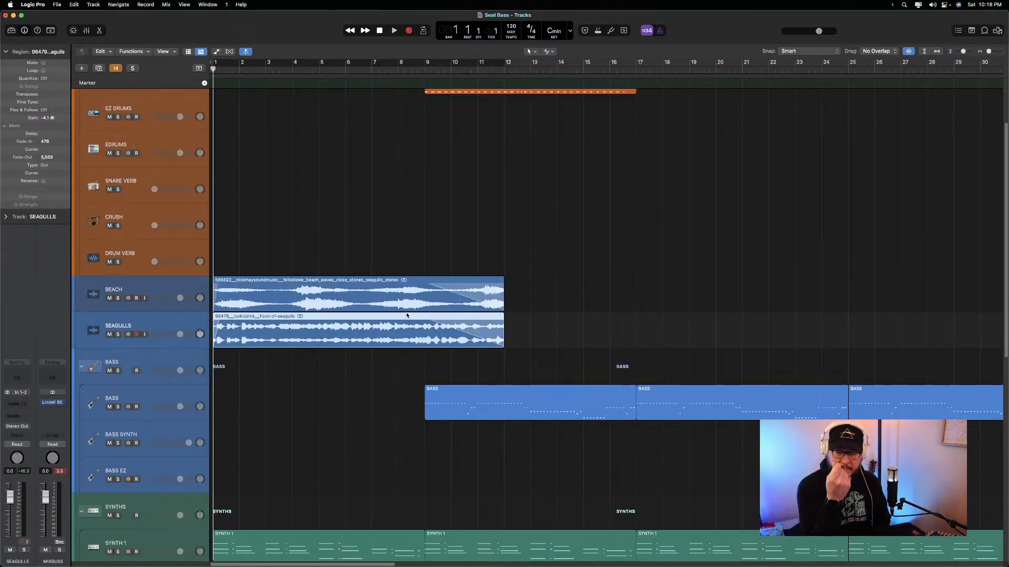
key("space")
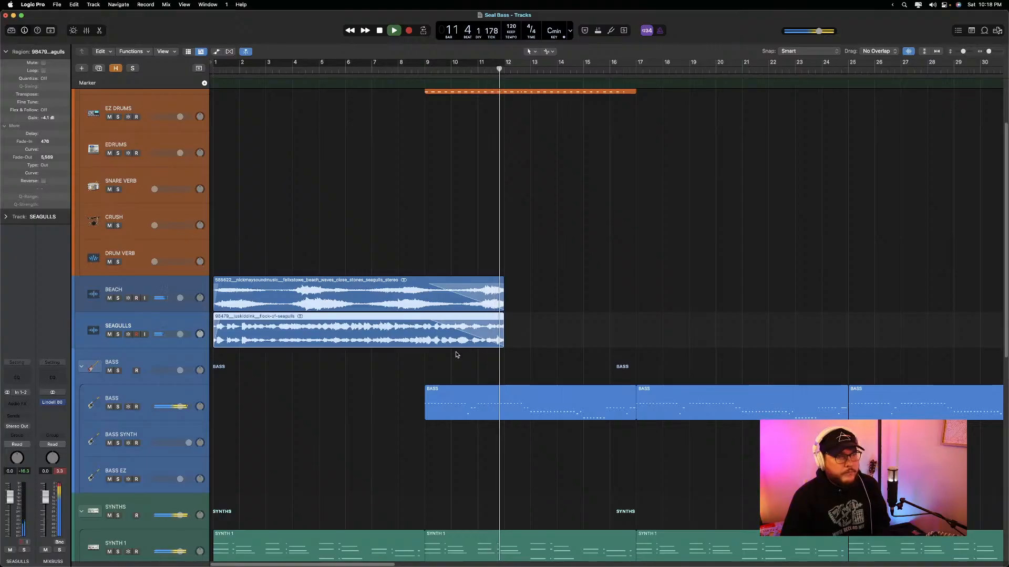
scroll(456, 354, "down", 3)
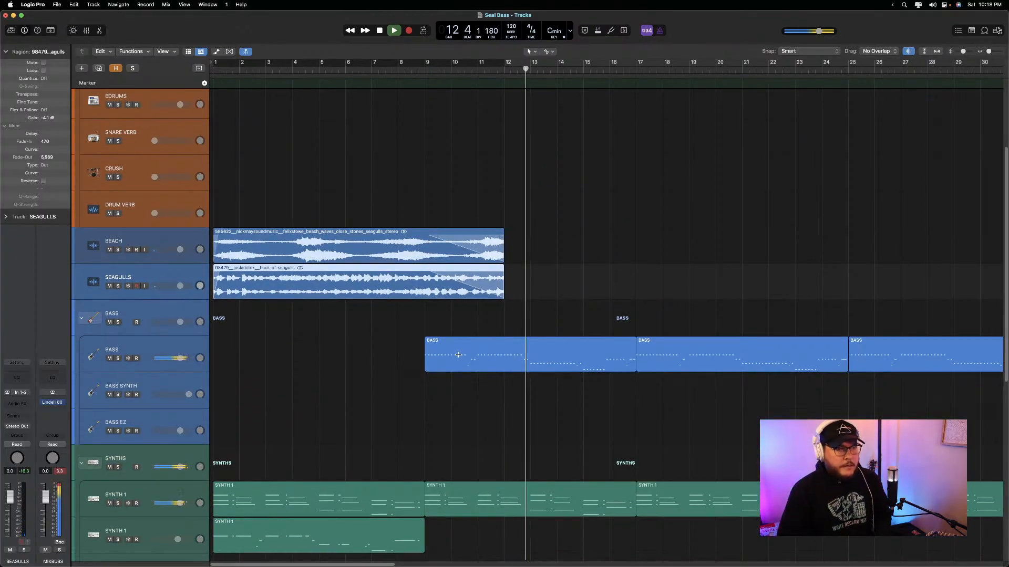
scroll(457, 356, "down", 2)
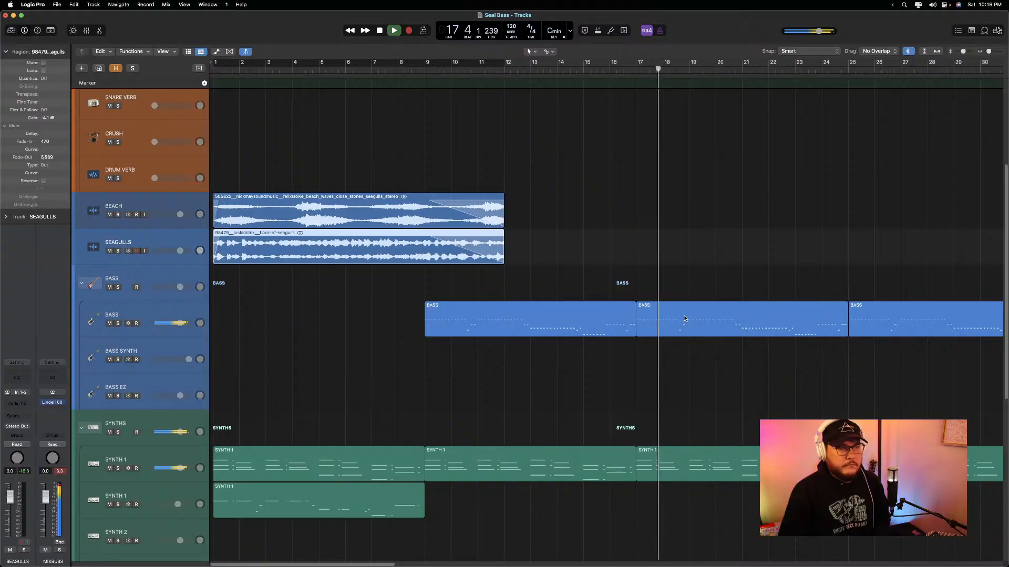
scroll(678, 326, "up", 4)
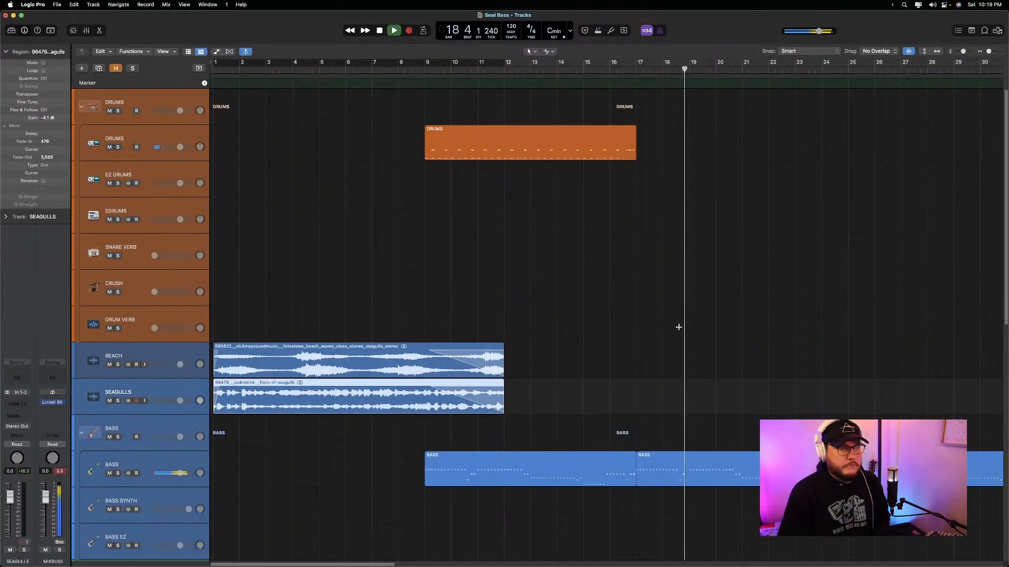
key("space")
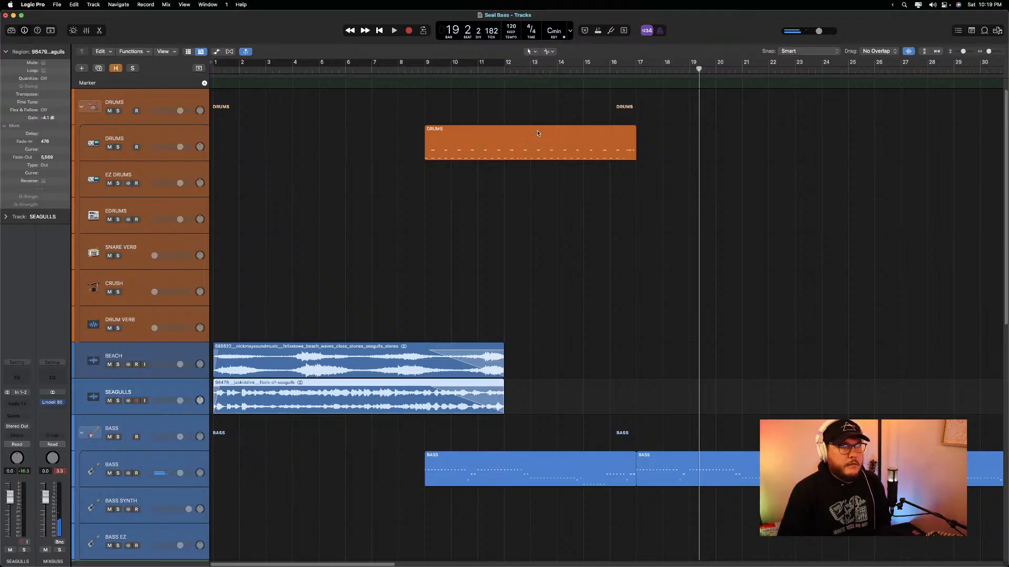
Move the existing DRUMS region to bar 1 and record a new drum part across bars 17 to 25 with the metronome on
left_click_drag(537, 132, 509, 134)
left_click_drag(470, 136, 321, 135)
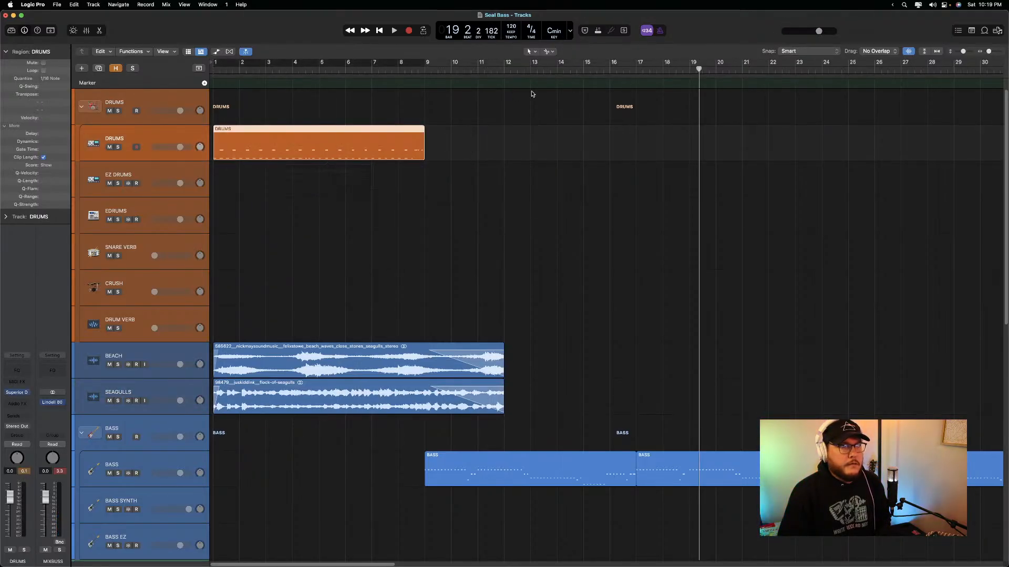
left_click(620, 68)
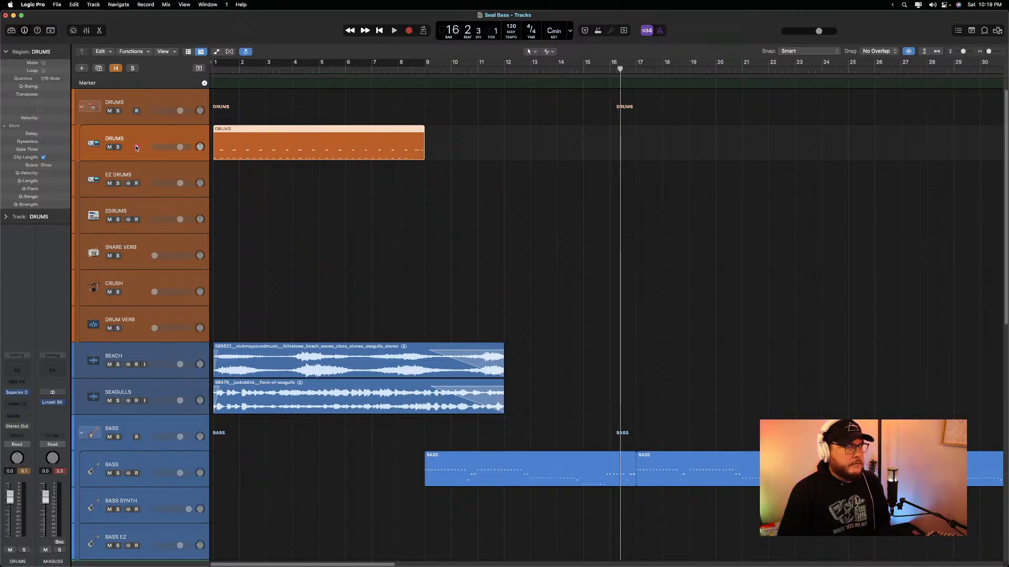
left_click(592, 69)
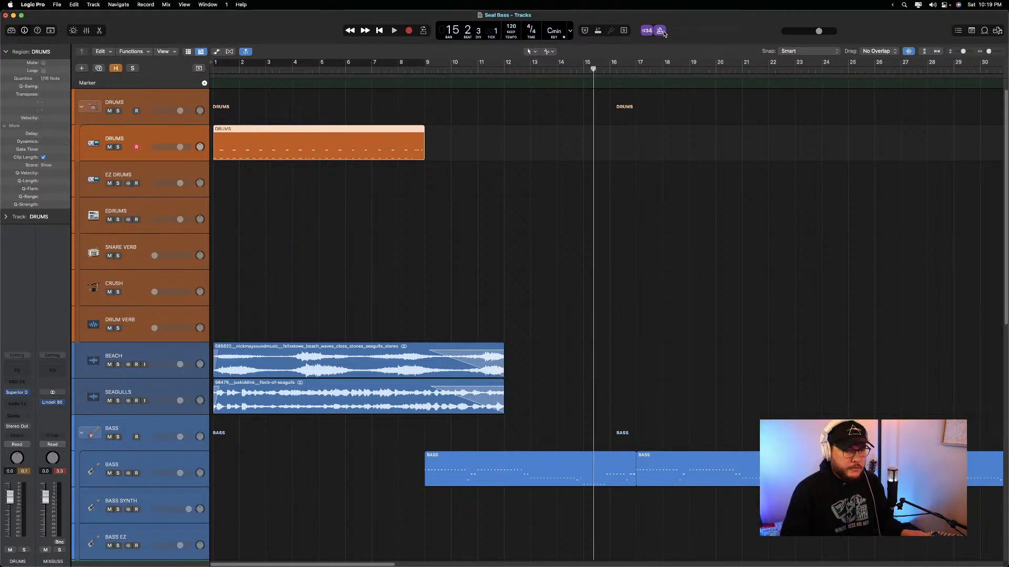
key("r")
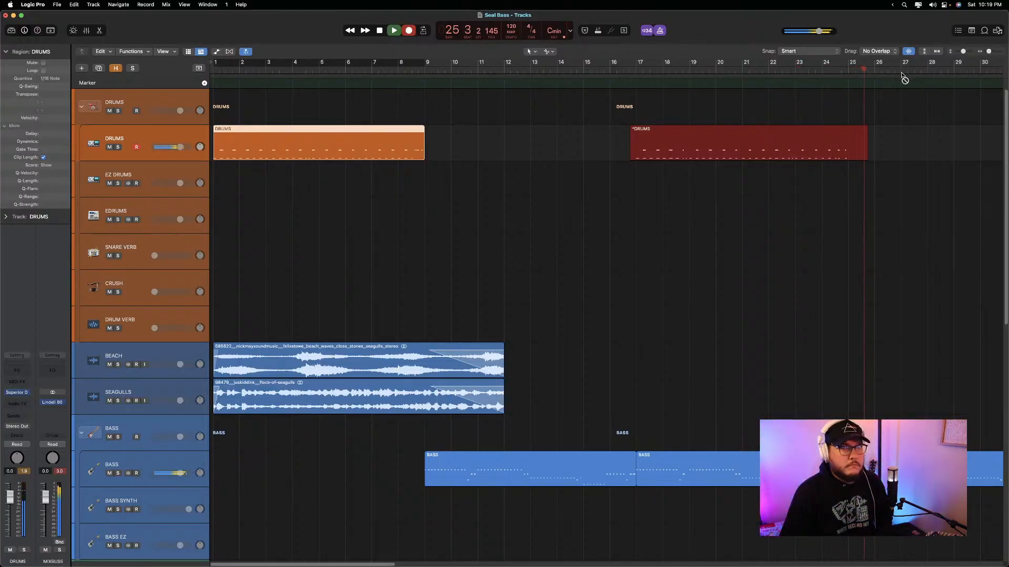
key("space")
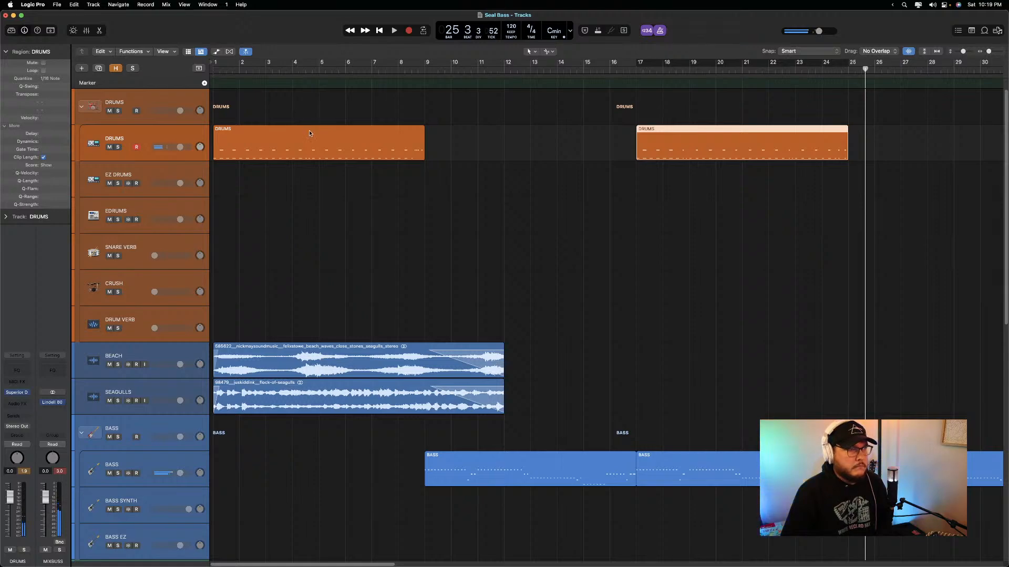
Move the first DRUMS region back to bar 9, directly before the new recording, and play the arrangement from the start
left_click_drag(313, 130, 526, 139)
key("Return")
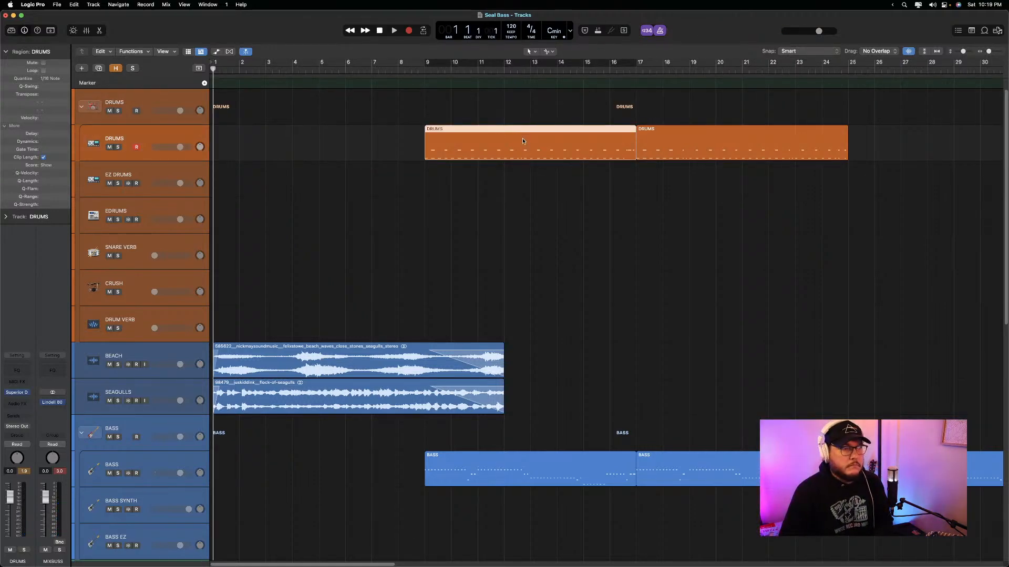
key("space")
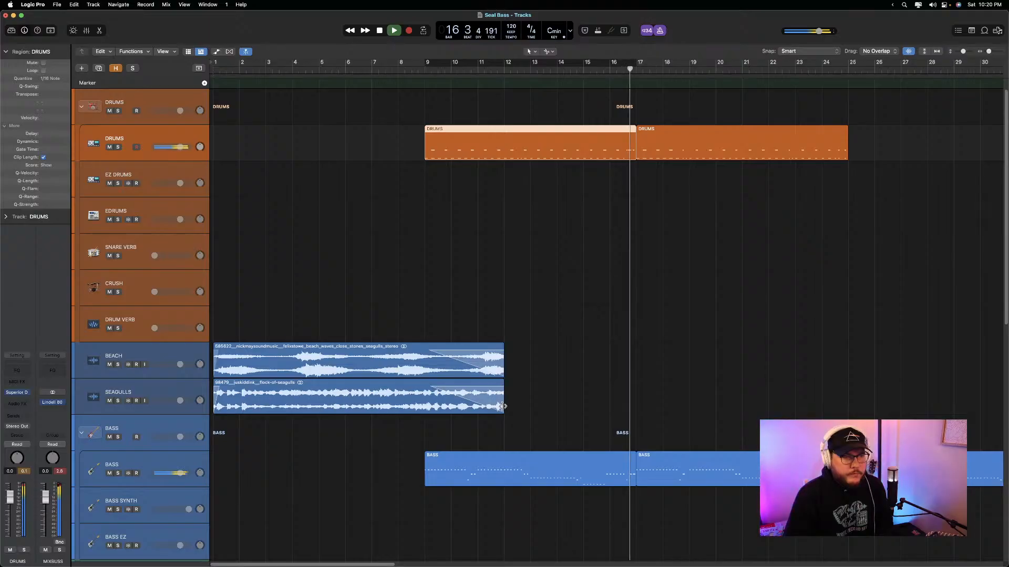
Stop playback and extend the SEAGULLS region to about bar 18.5 and the BEACH region to bar 15
key("space")
left_click_drag(502, 406, 637, 411)
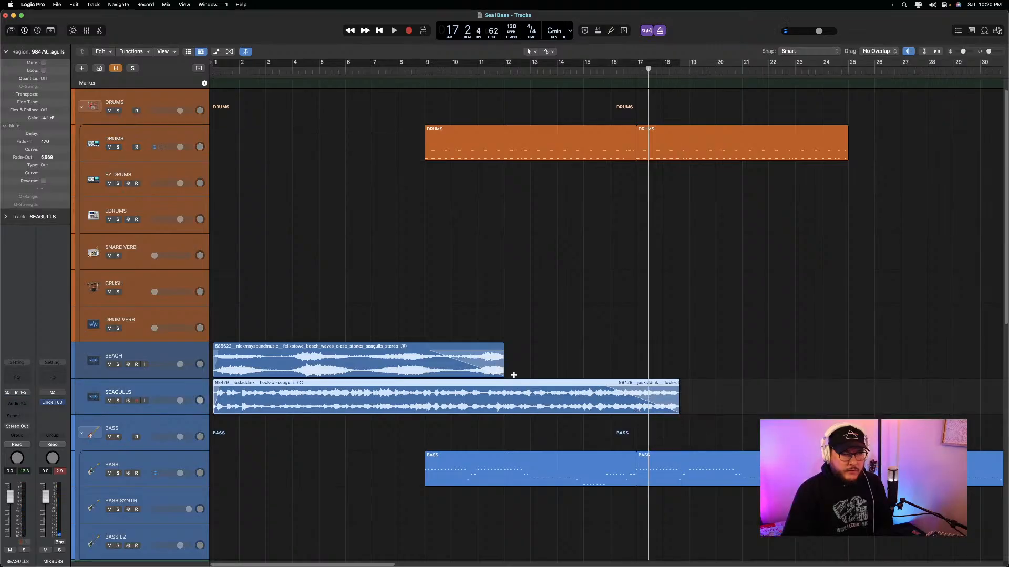
left_click(502, 373)
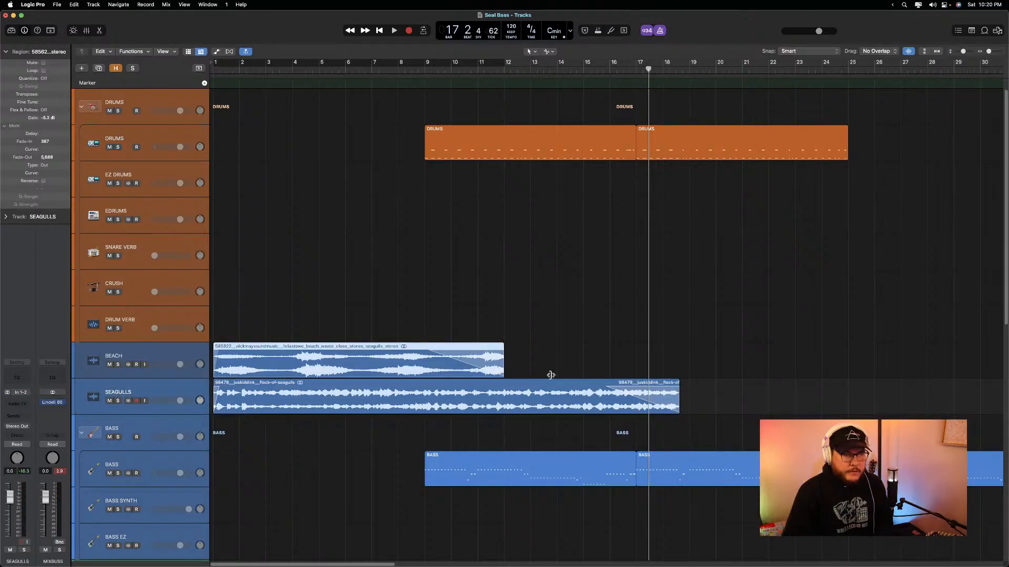
left_click_drag(551, 375, 582, 376)
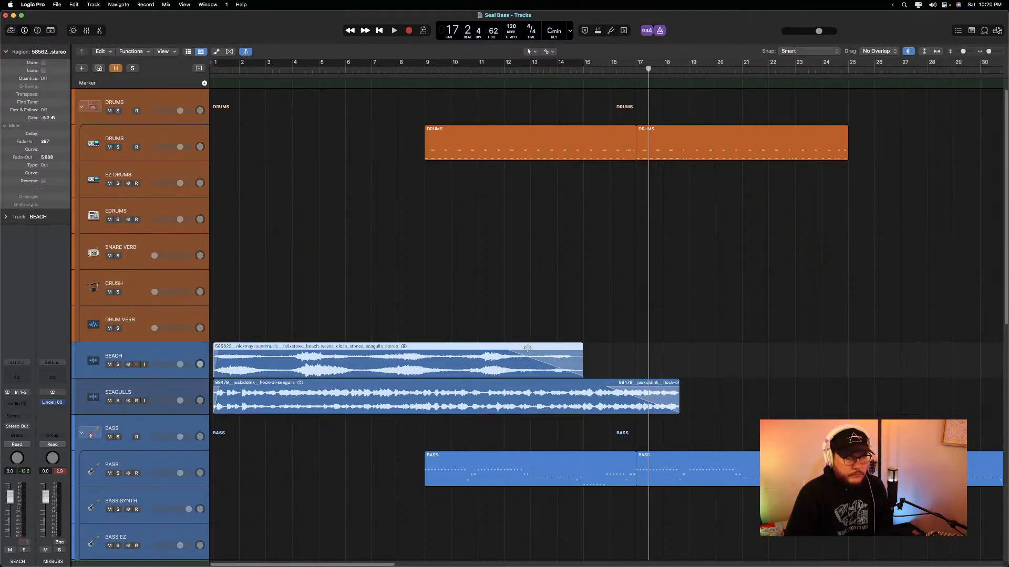
Remove the BEACH region's fade-out and repeat the region from bar 15, clearing the fade-in on the copy
left_click_drag(507, 348, 608, 344)
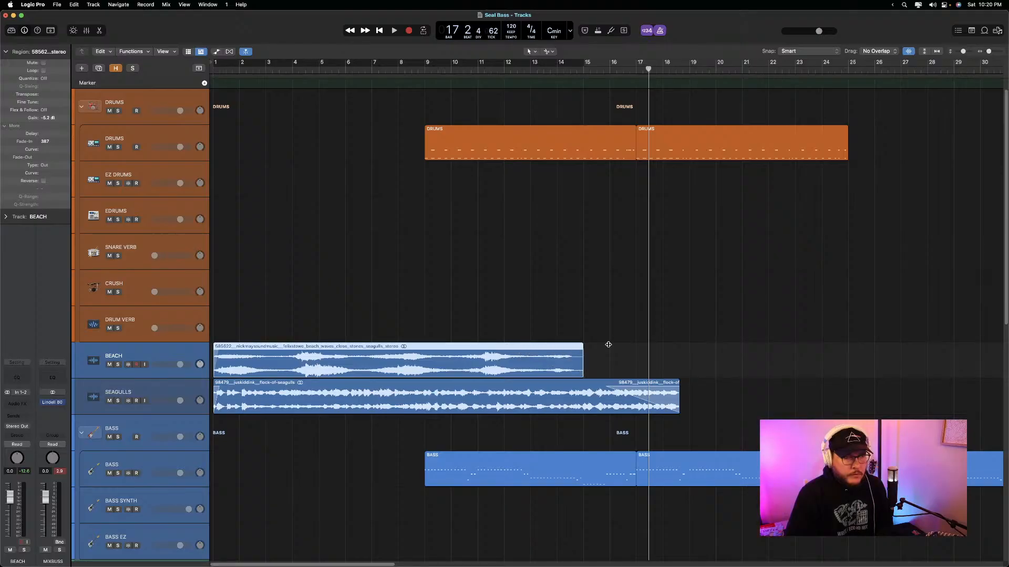
key("super+r")
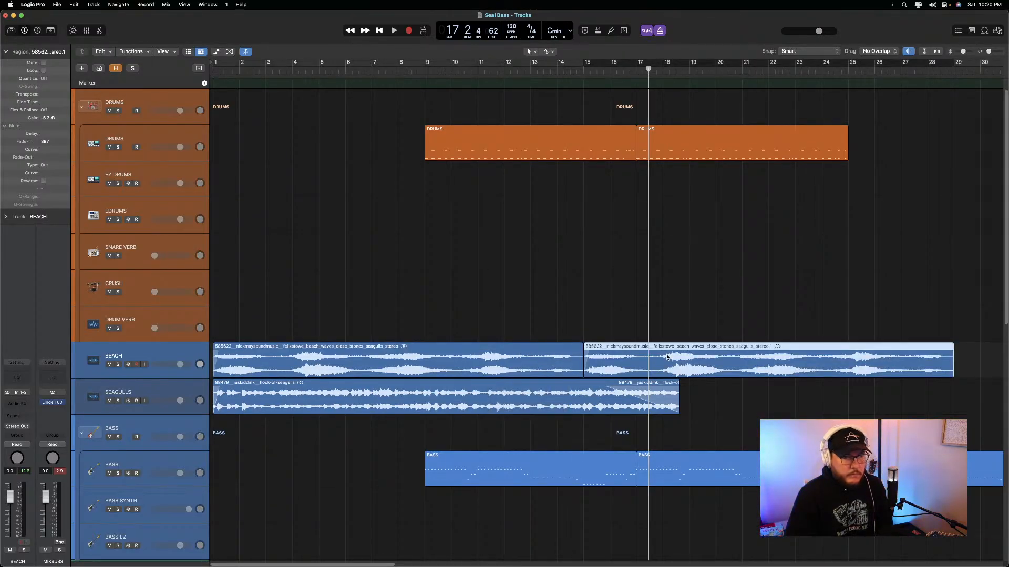
left_click_drag(587, 347, 581, 347)
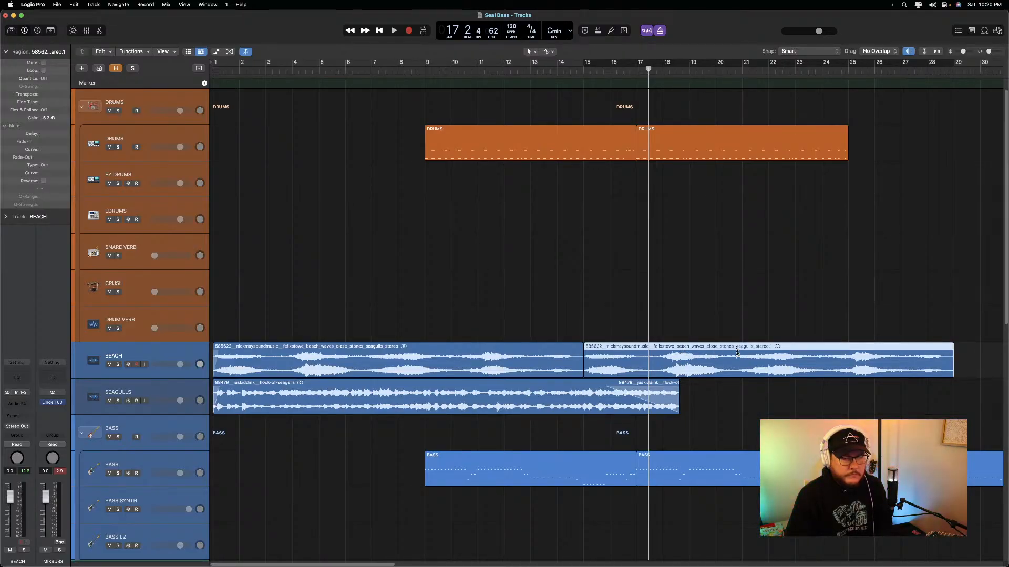
Cut the repeated BEACH region at bar 20 with a fade-out from about bar 16, and extend the SEAGULLS region to bar 20
left_click(717, 347)
key("Delete")
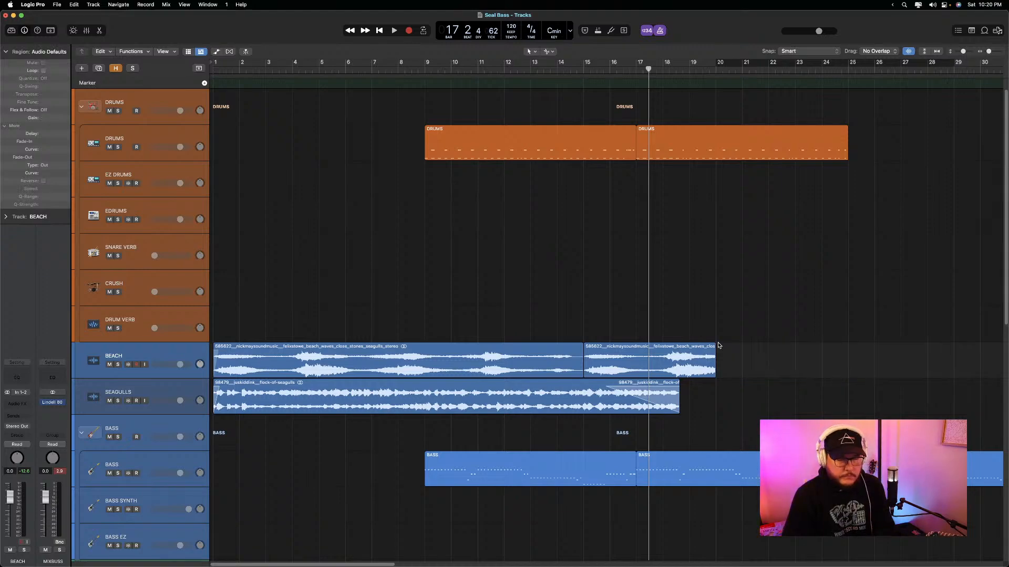
left_click_drag(714, 346, 705, 347)
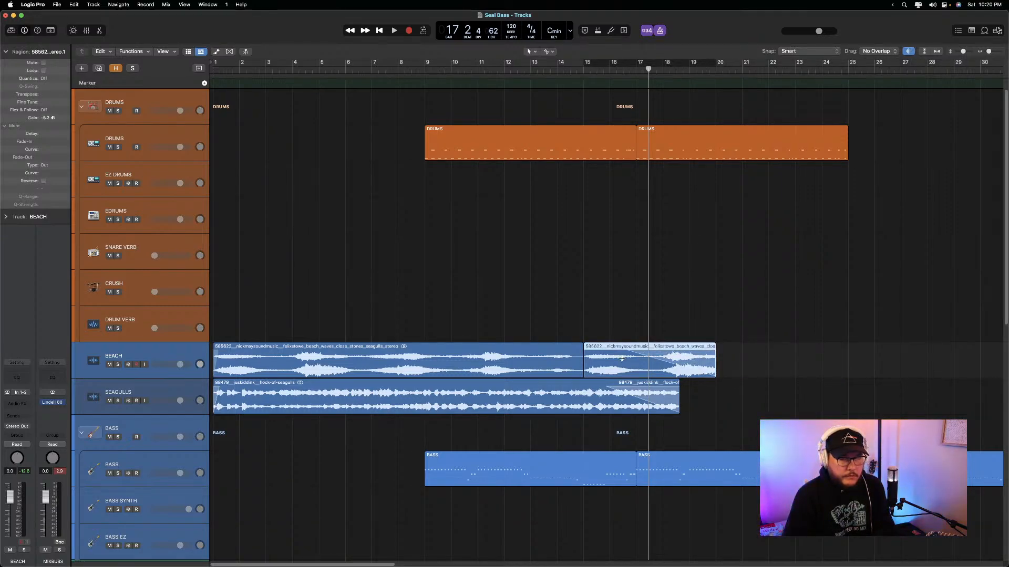
left_click_drag(679, 406, 713, 405)
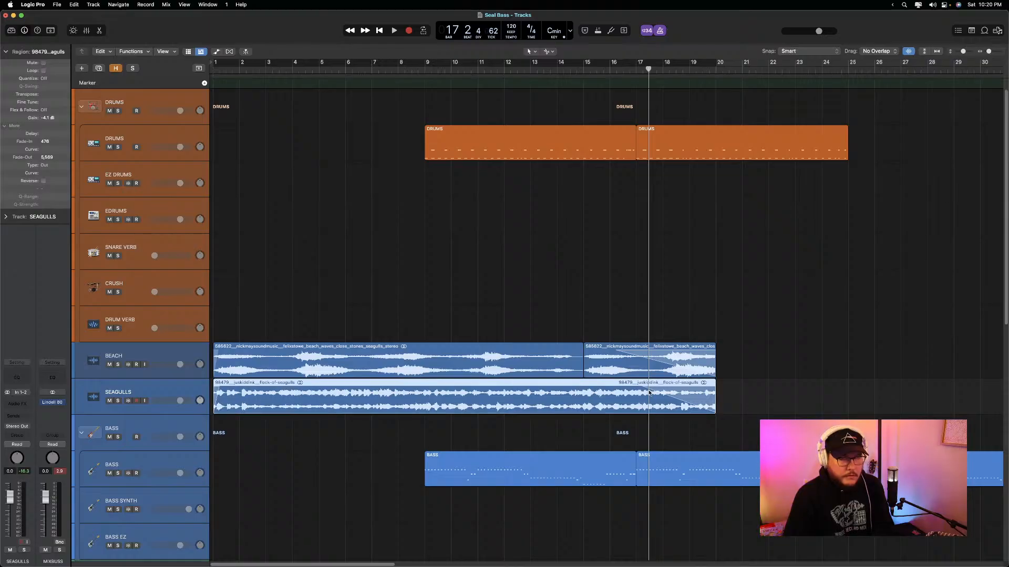
Play the arrangement from around bar 13 and add a short equal-power crossfade between the two BEACH regions at bar 15
key("Return")
left_click(547, 71)
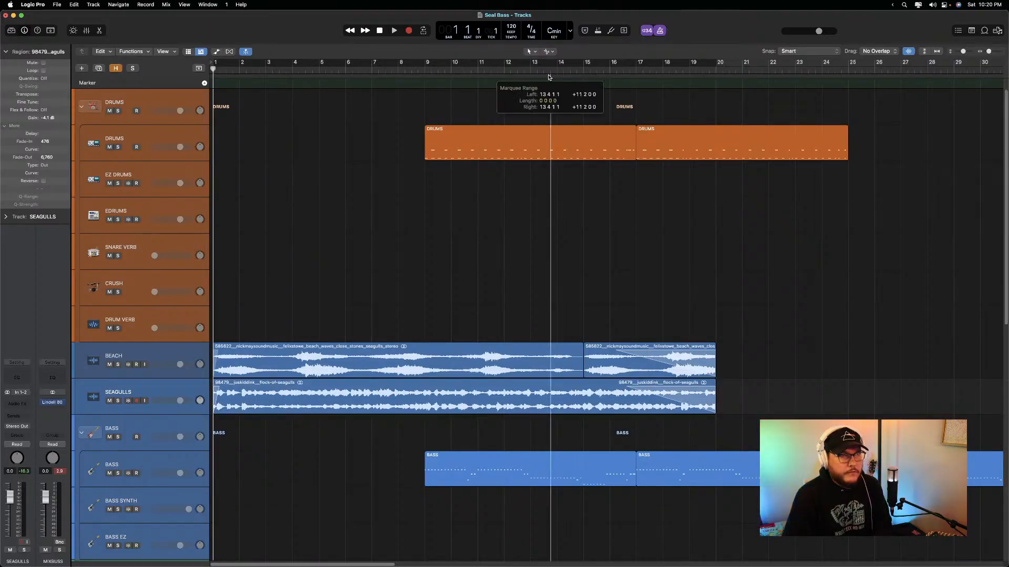
key("space")
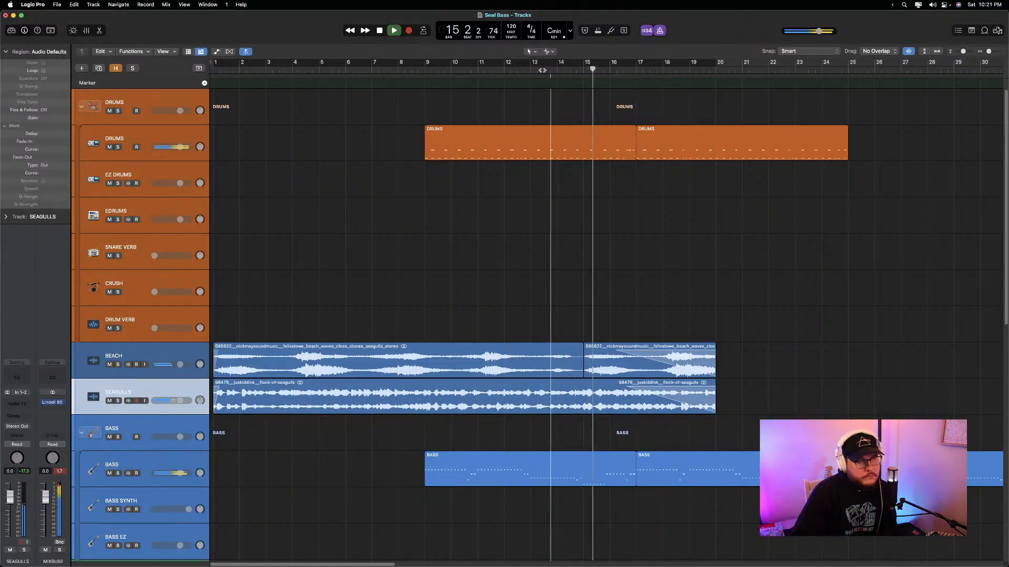
left_click(579, 351)
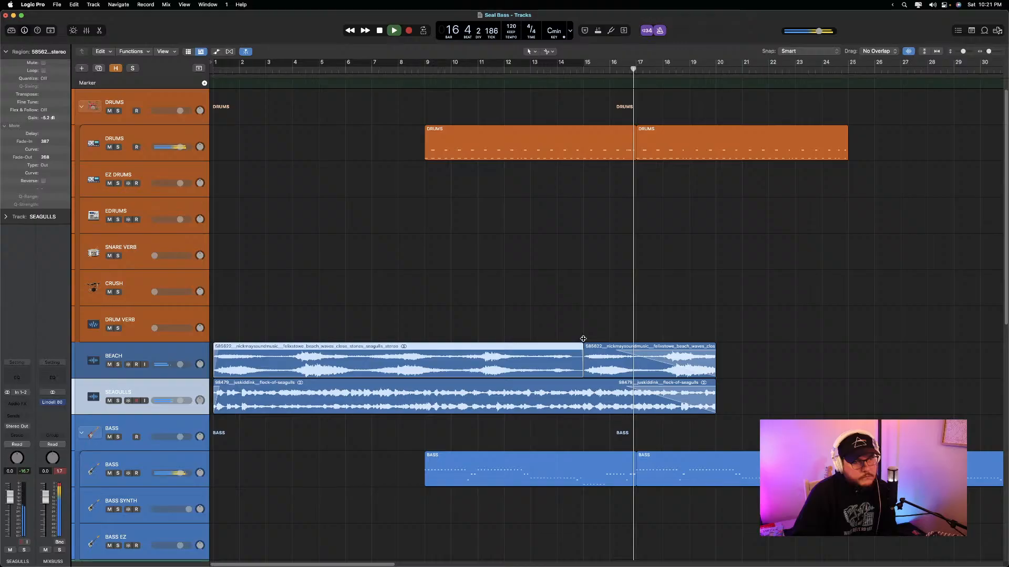
left_click_drag(583, 339, 586, 340)
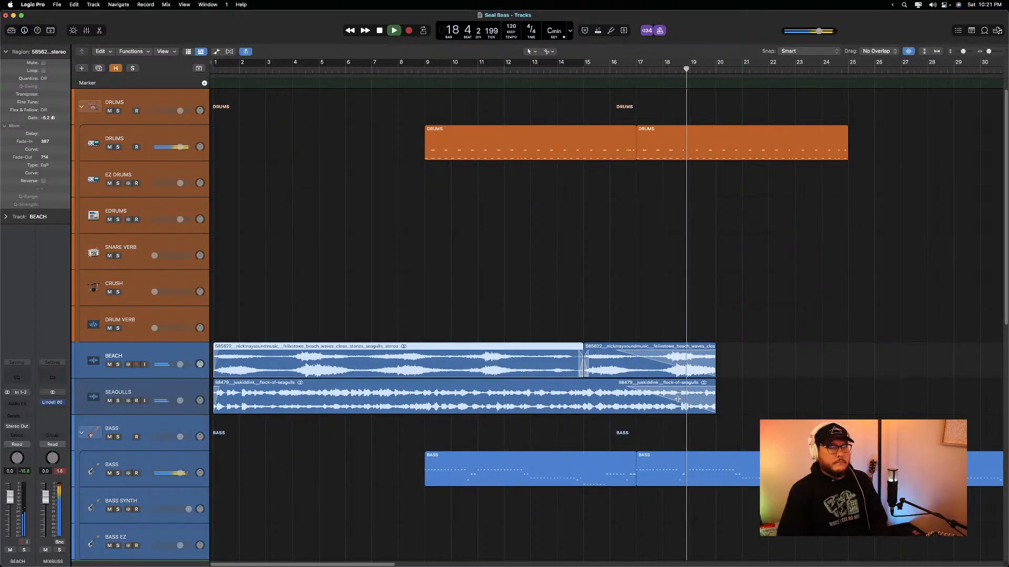
Stop playback, shorten the SEAGULLS and second BEACH regions to end at bar 18, and curve both fade-outs
key("space")
left_click_drag(715, 411, 662, 417)
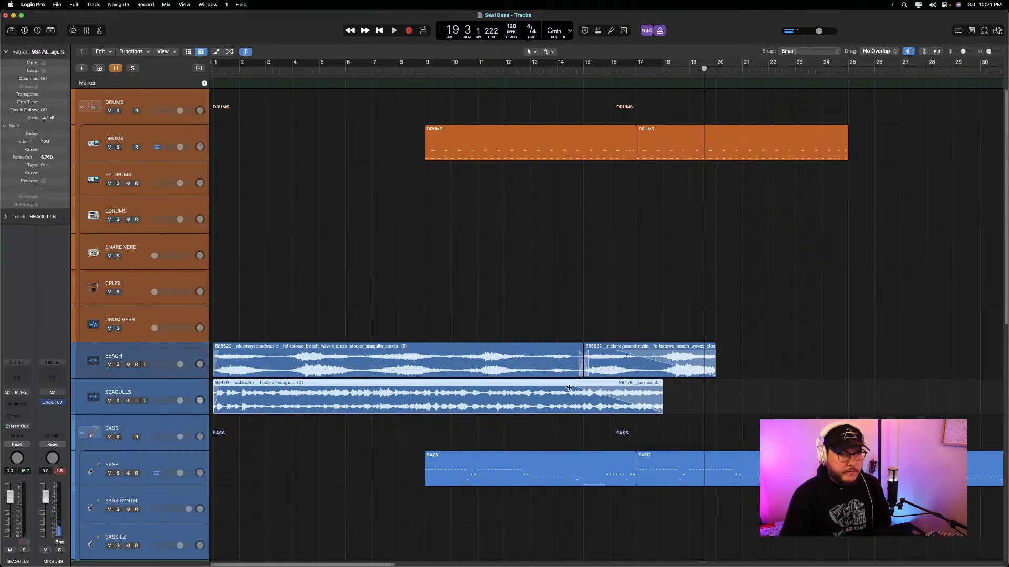
left_click_drag(571, 385, 603, 389)
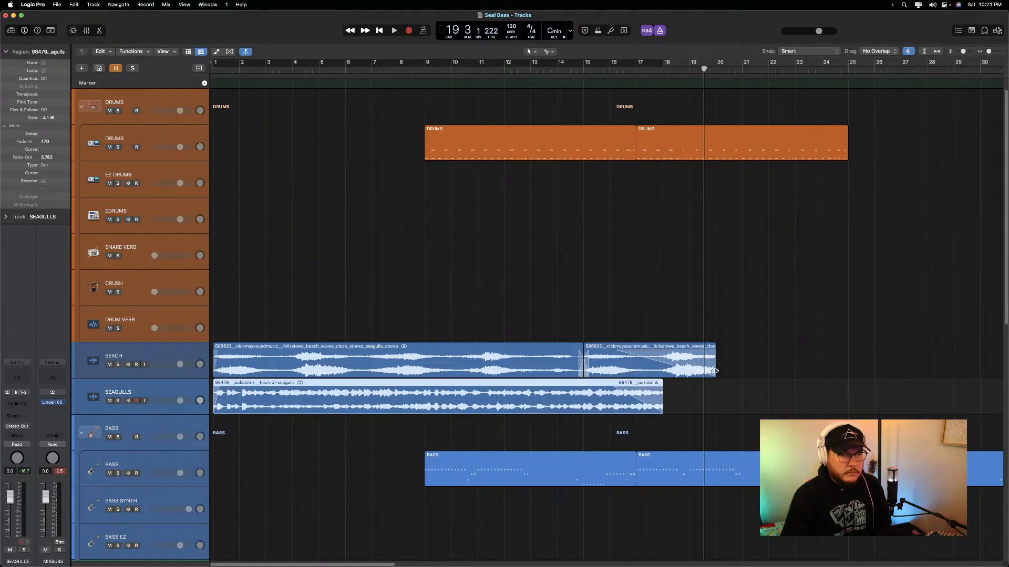
left_click_drag(716, 371, 663, 371)
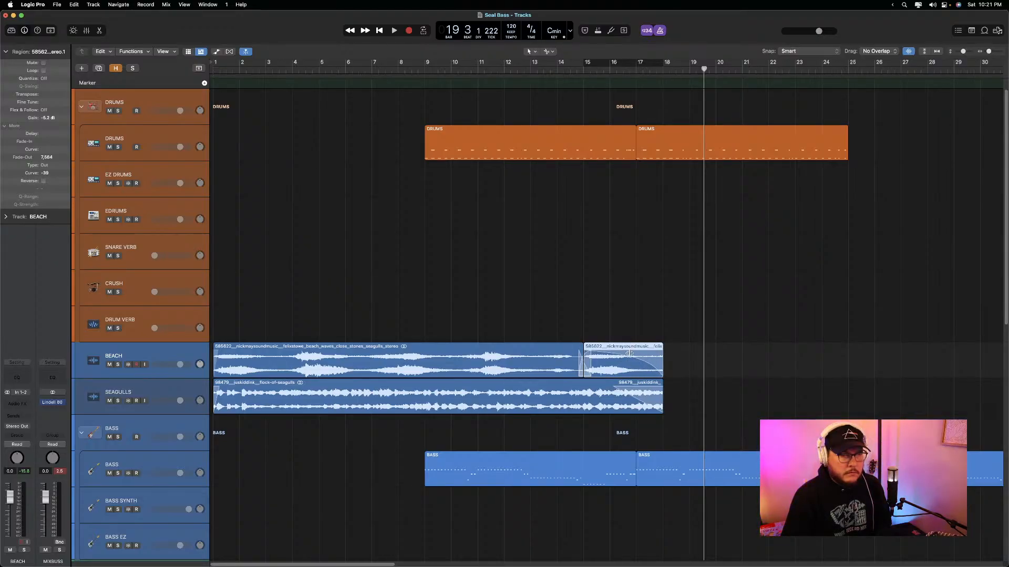
Play from bar 14 to check the fades, and set the BEACH crossfade to 923 with a curve of -18
left_click(559, 76)
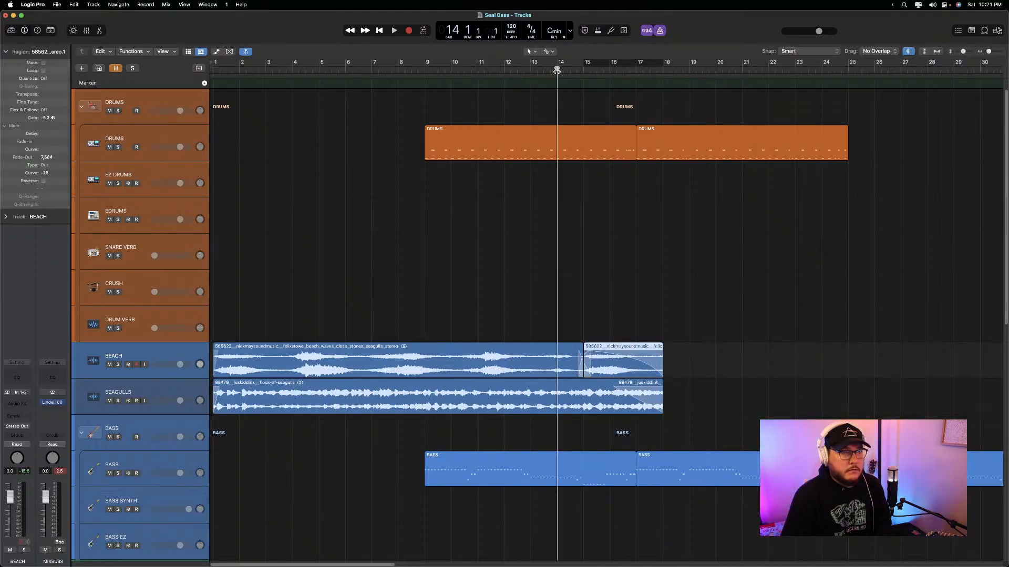
key("space")
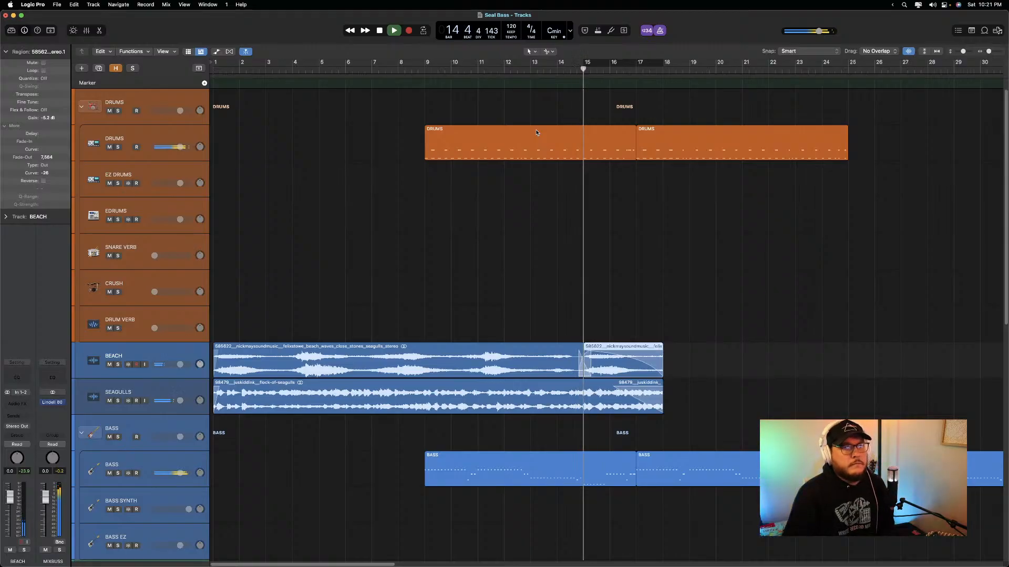
left_click(580, 354)
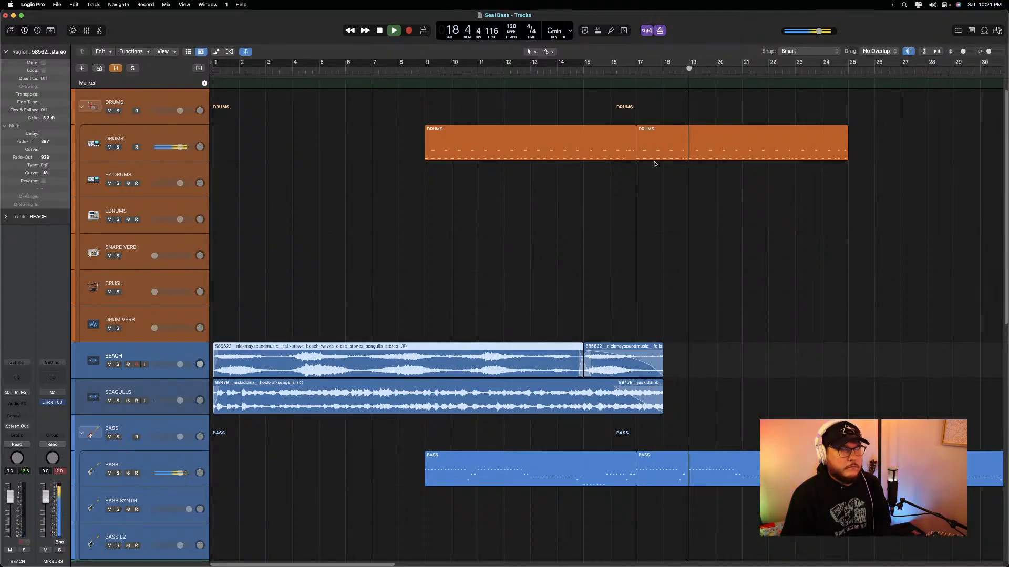
Repeat the second DRUMS region across bars 25 to 33, check it against the bass and synth parts, and stop playback
left_click(708, 134)
key("super+r")
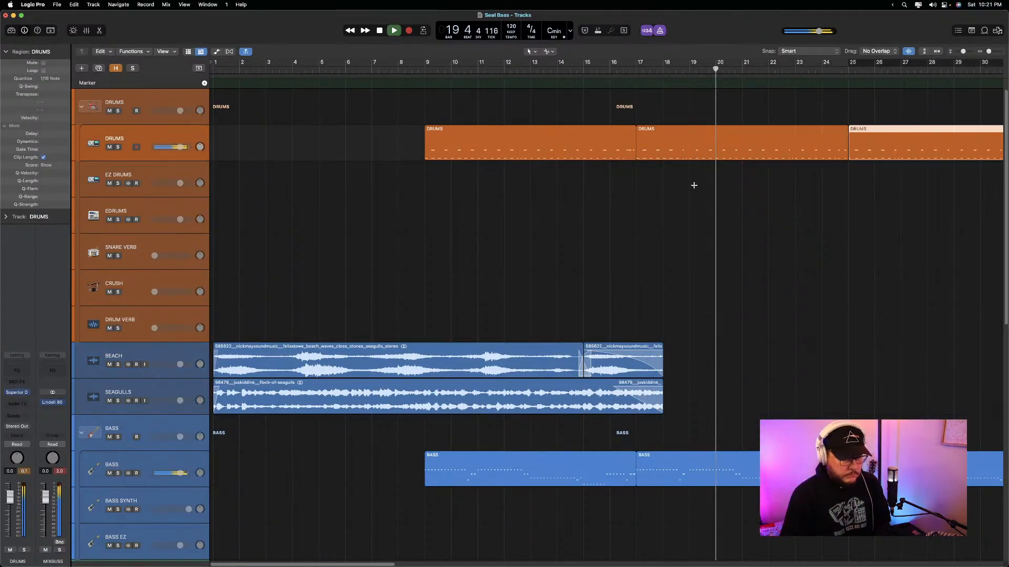
scroll(693, 190, "right", 5)
scroll(693, 189, "right", 1)
scroll(692, 189, "down", 8)
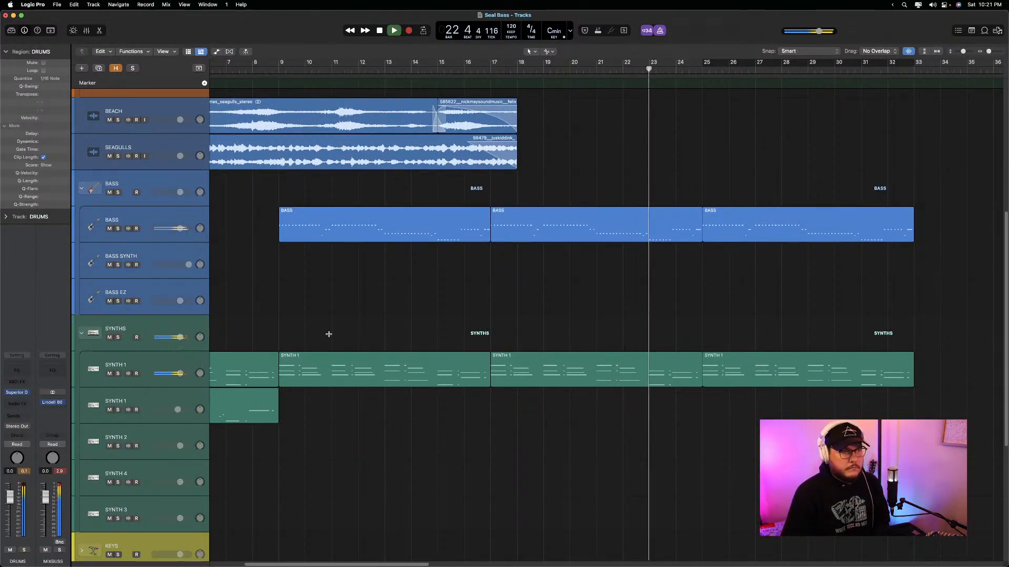
key("space")
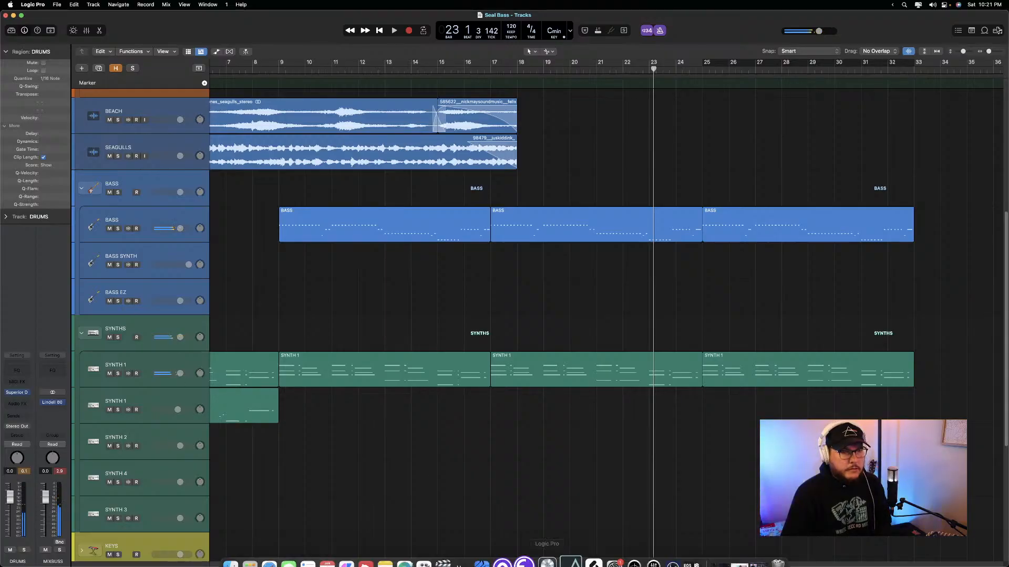
Switch to Splice and browse the drum instruments for the Hats samples
left_click(586, 552)
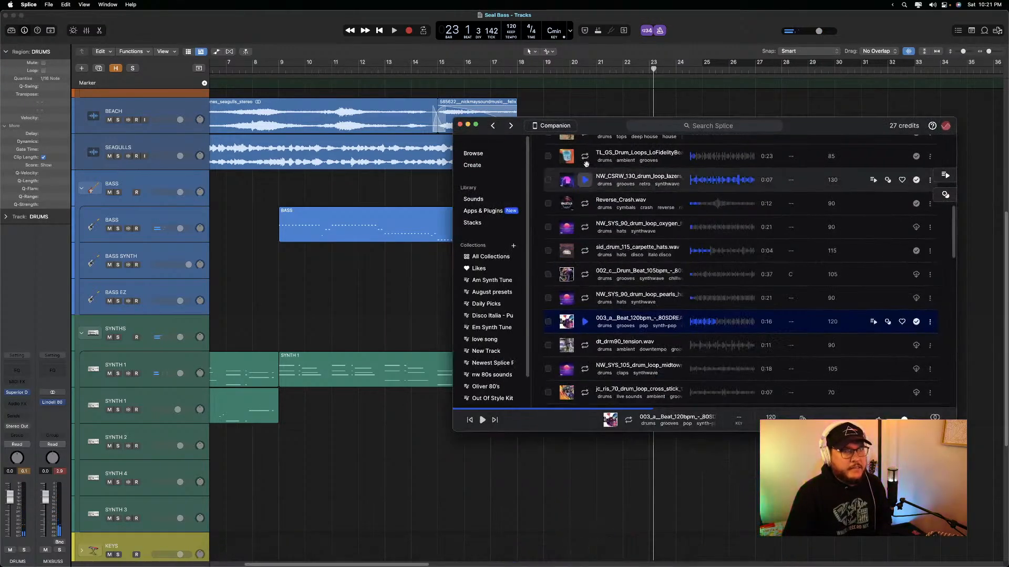
left_click(549, 229)
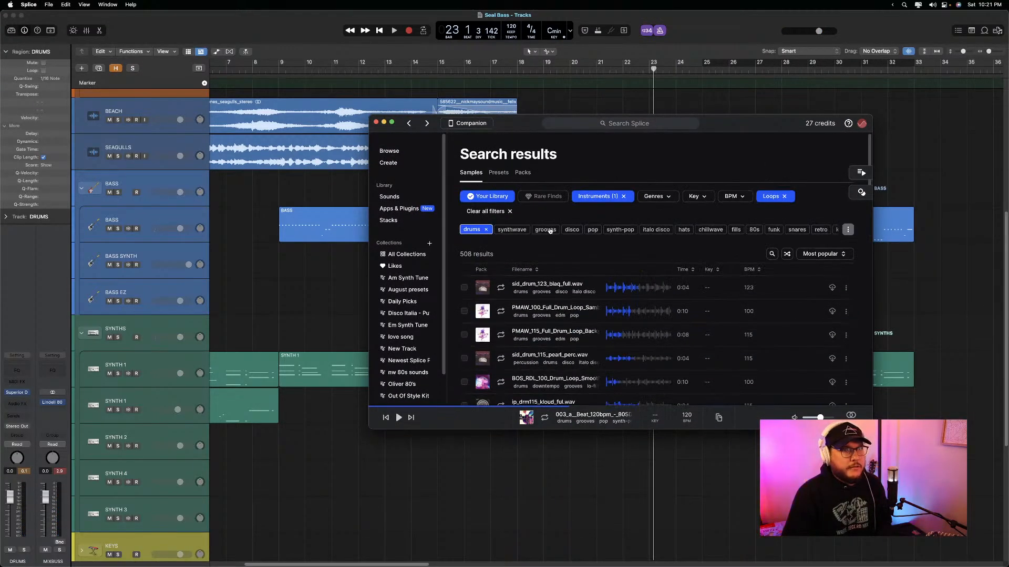
left_click(390, 151)
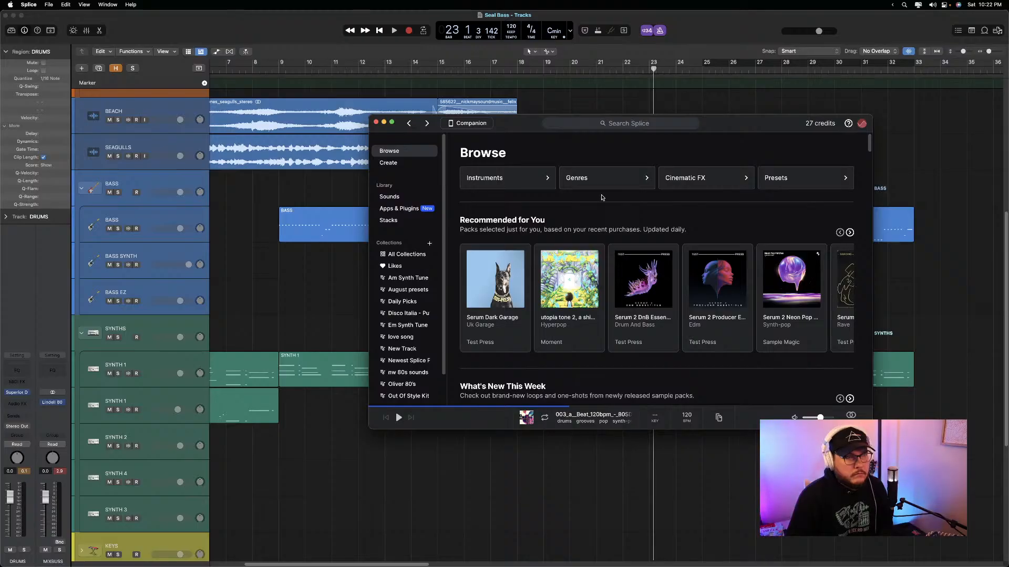
left_click(507, 180)
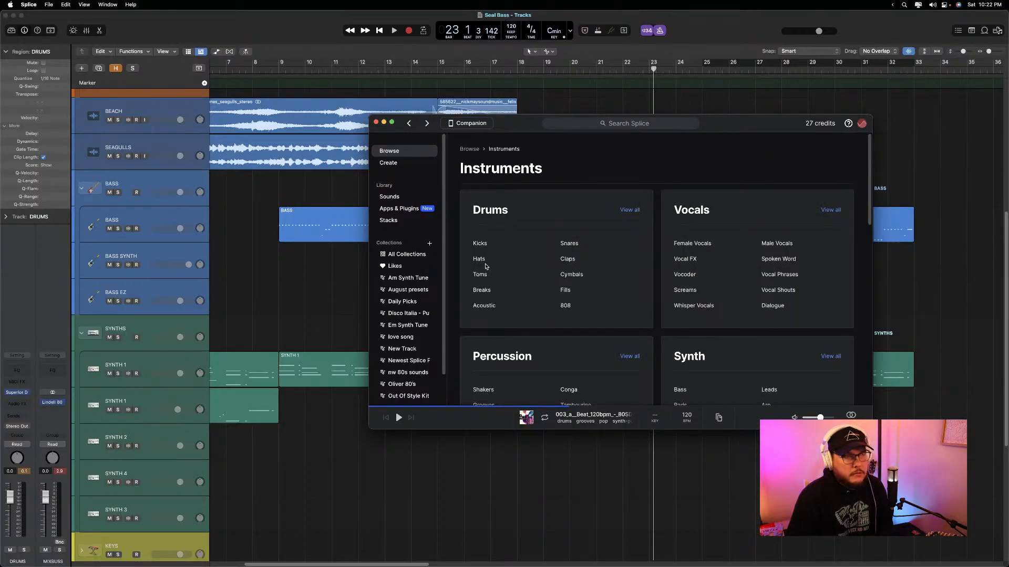
left_click(479, 259)
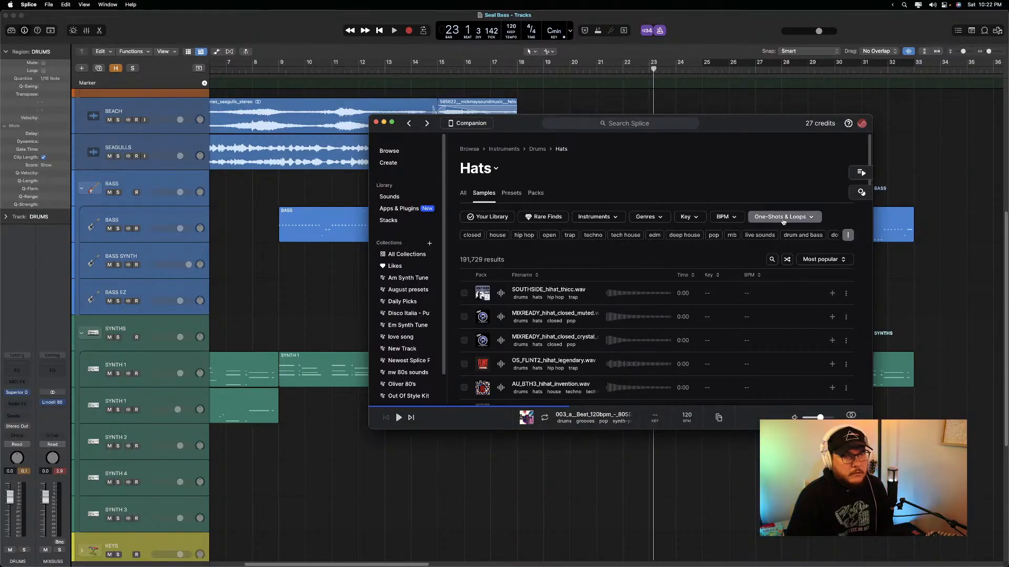
Limit the Hats samples to loops, then preview and download the 130 BPM BOS_HDT_130_Drum_Hat_Loop sample
left_click(782, 221)
left_click(783, 221)
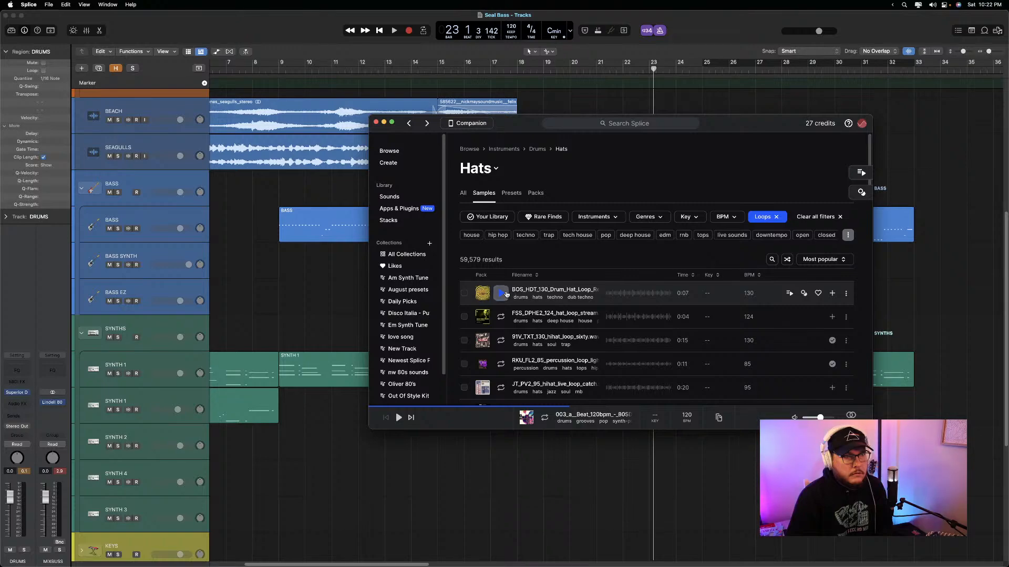
left_click(502, 294)
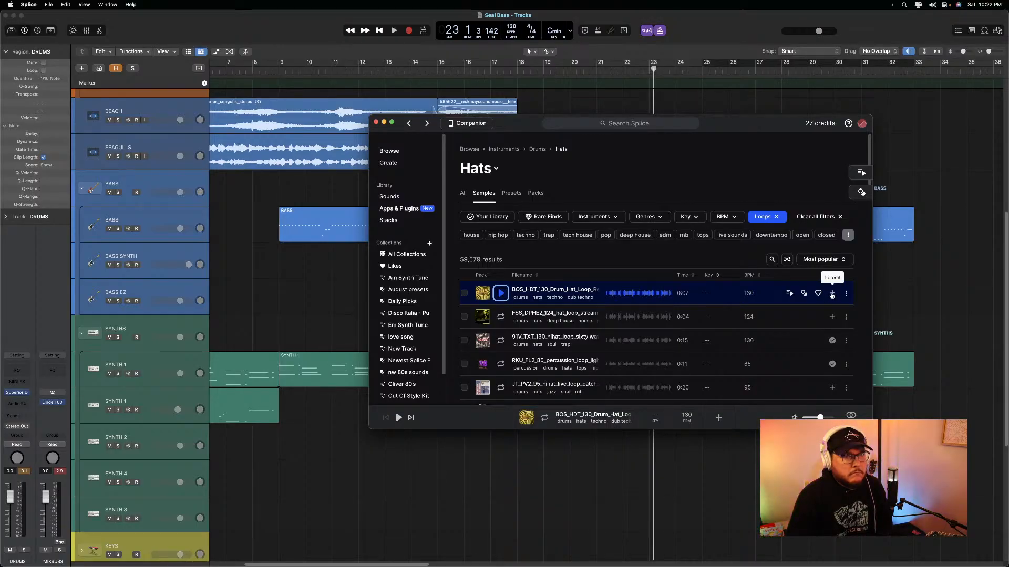
left_click(832, 293)
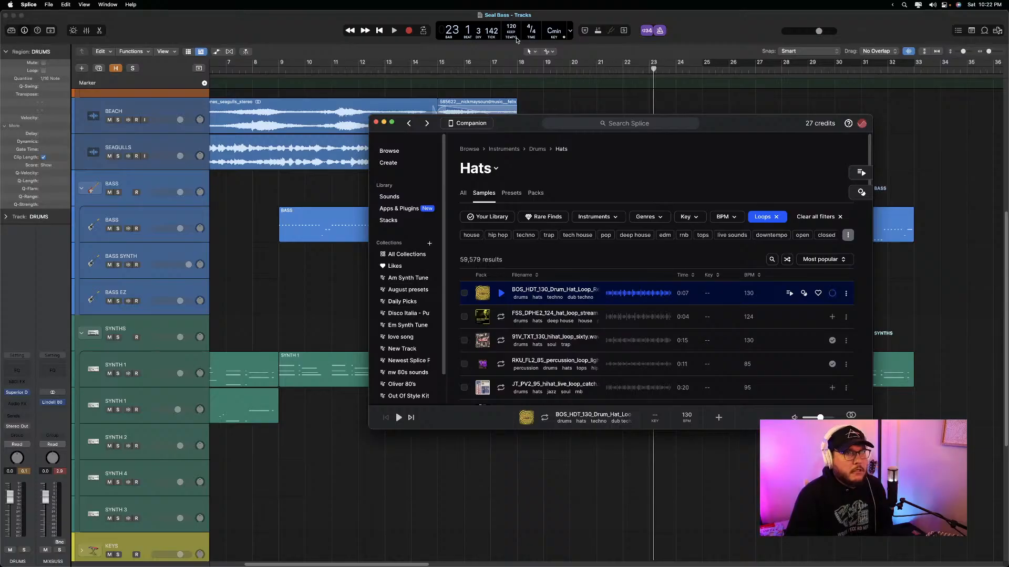
Switch to Logic Pro and turn on Flex & Follow in the Smart Tempo project settings for new recordings and imported files
left_click(515, 39)
left_click(521, 69)
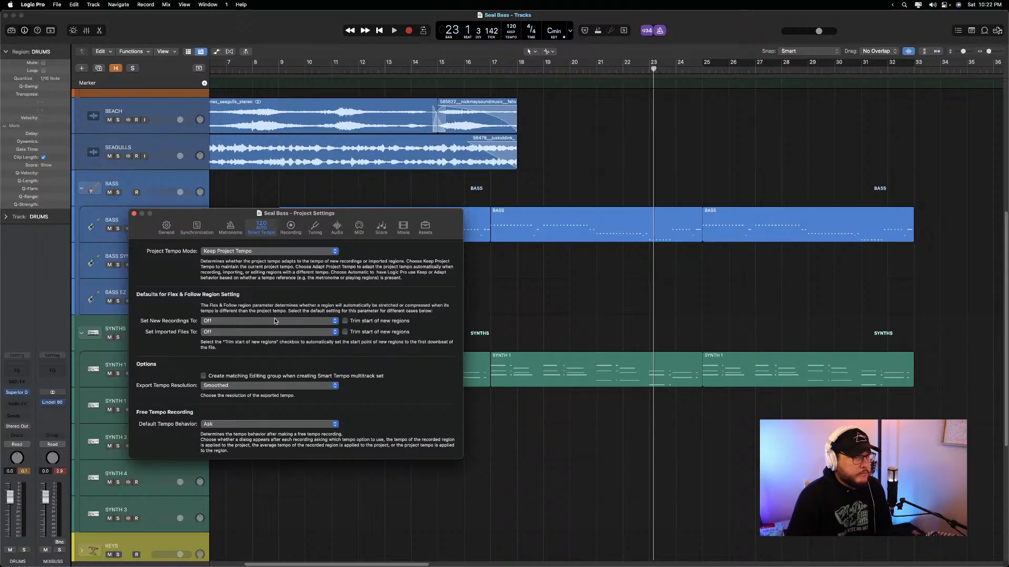
left_click(275, 320)
left_click(247, 332)
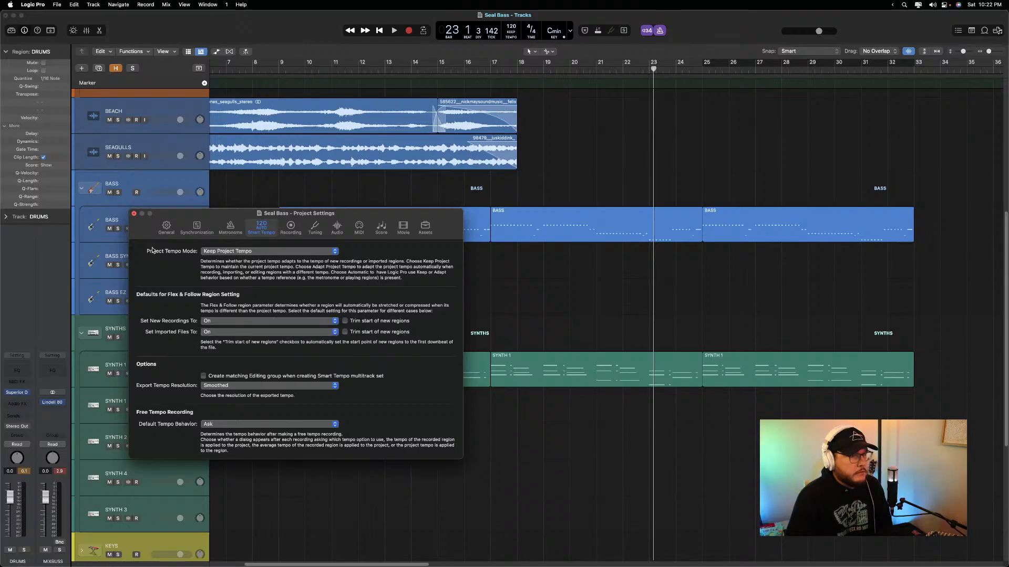
left_click(134, 214)
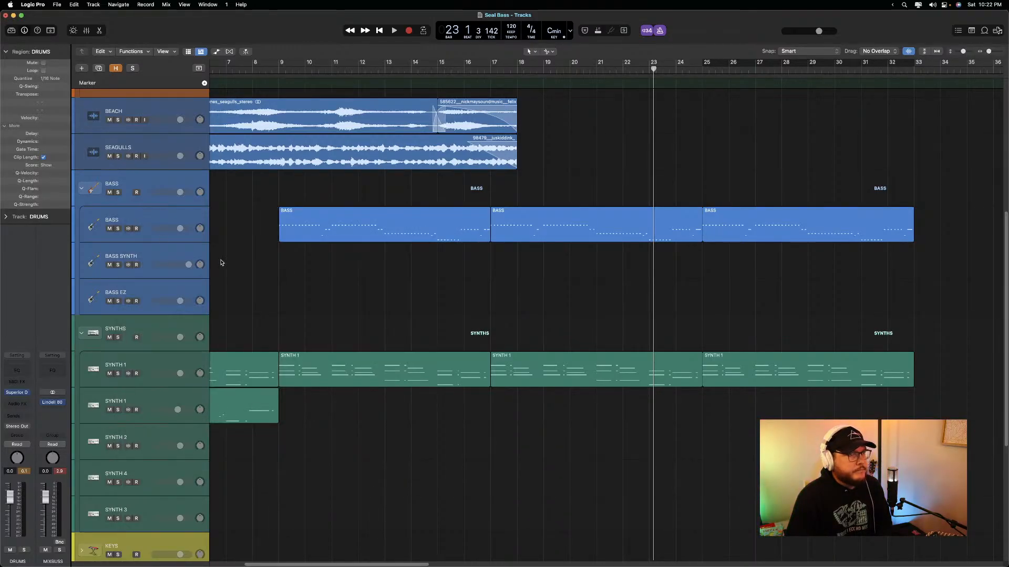
Recolor the BEACH and SEAGULLS tracks and their audio regions to a deep violet-blue
scroll(301, 273, "up", 7)
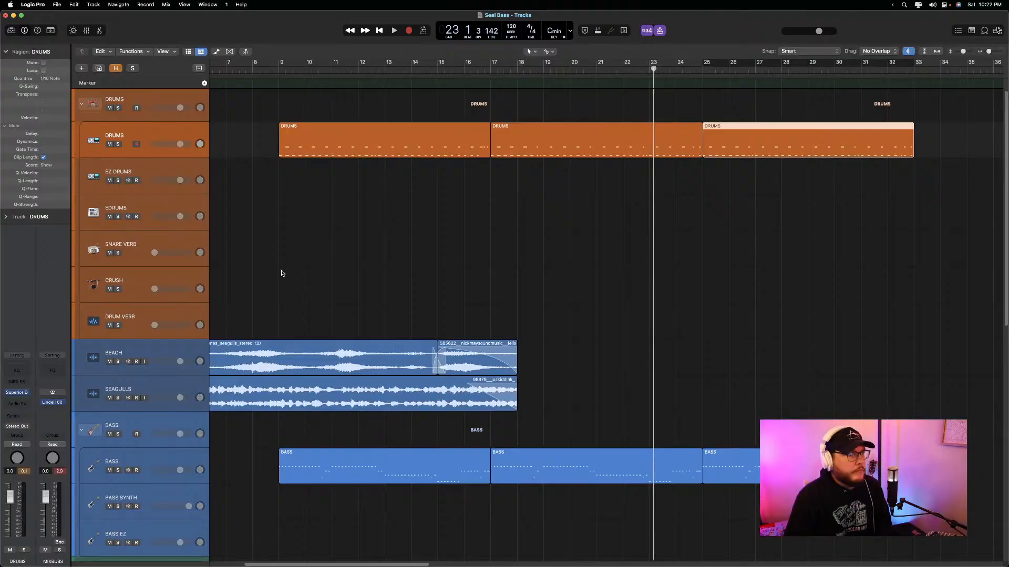
left_click(170, 361)
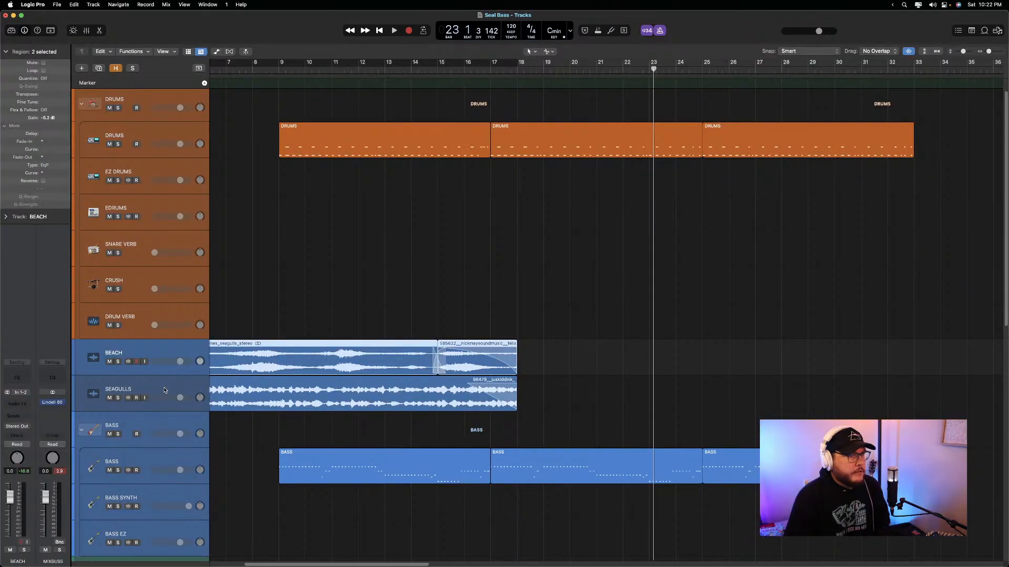
key("alt+c")
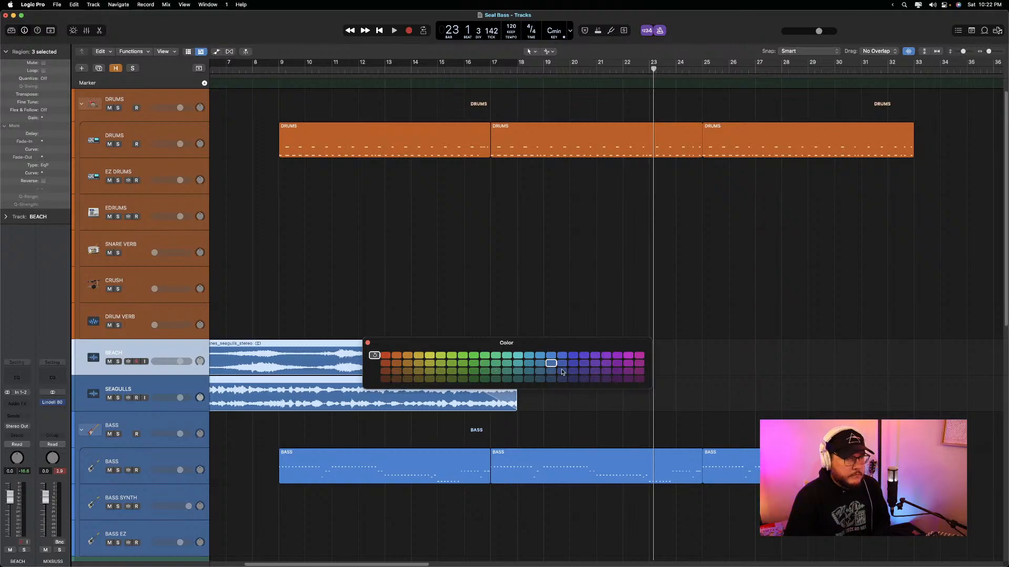
left_click(574, 356)
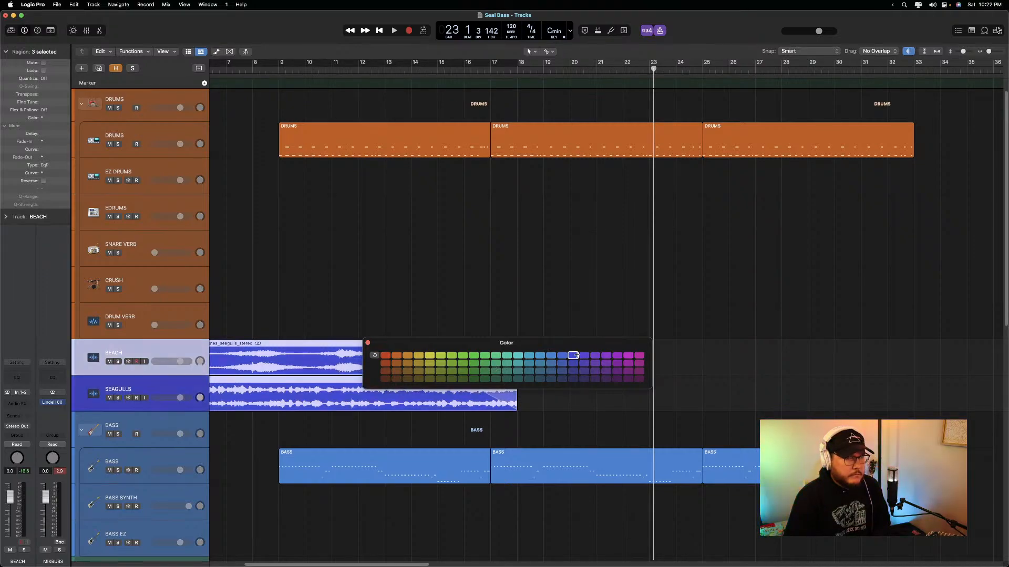
left_click(367, 343)
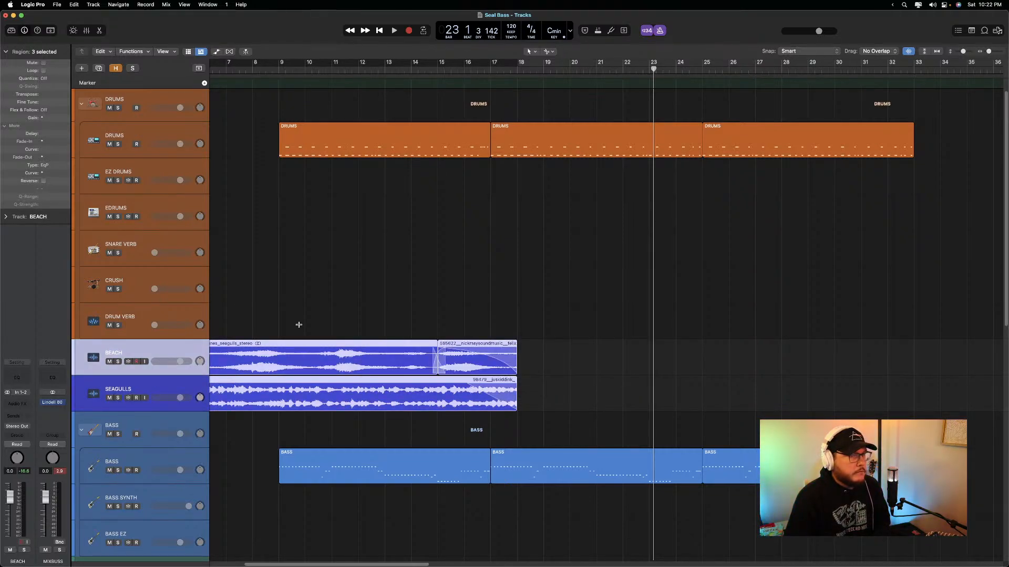
Add a new audio track and name it HATS
left_click(156, 209)
left_click(93, 4)
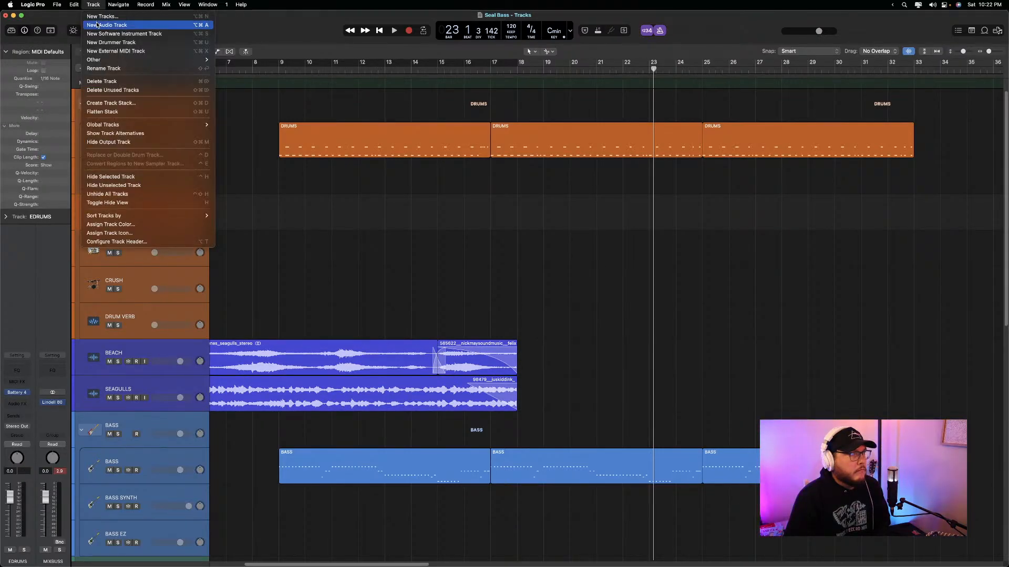
left_click(115, 29)
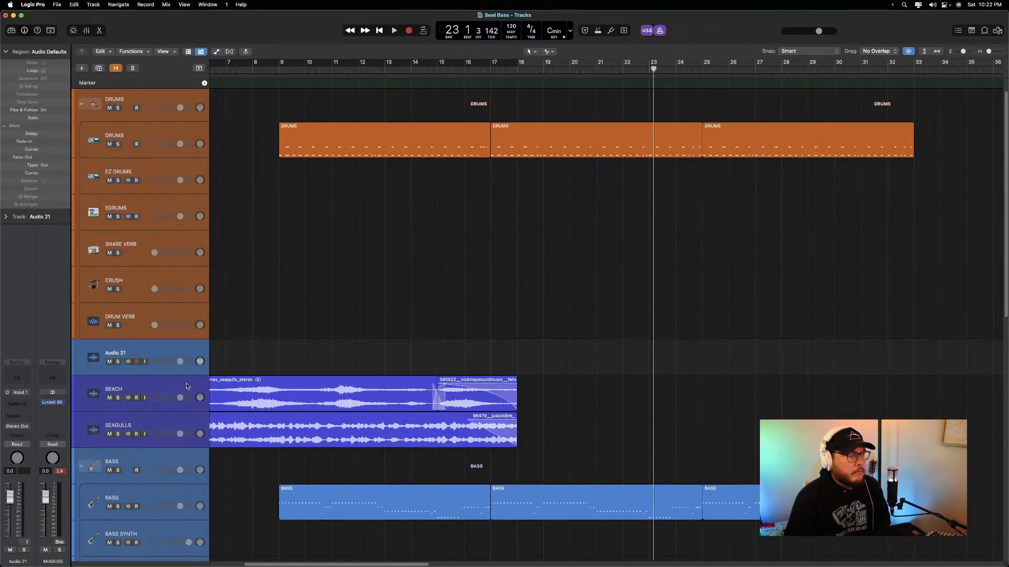
double_click(125, 353)
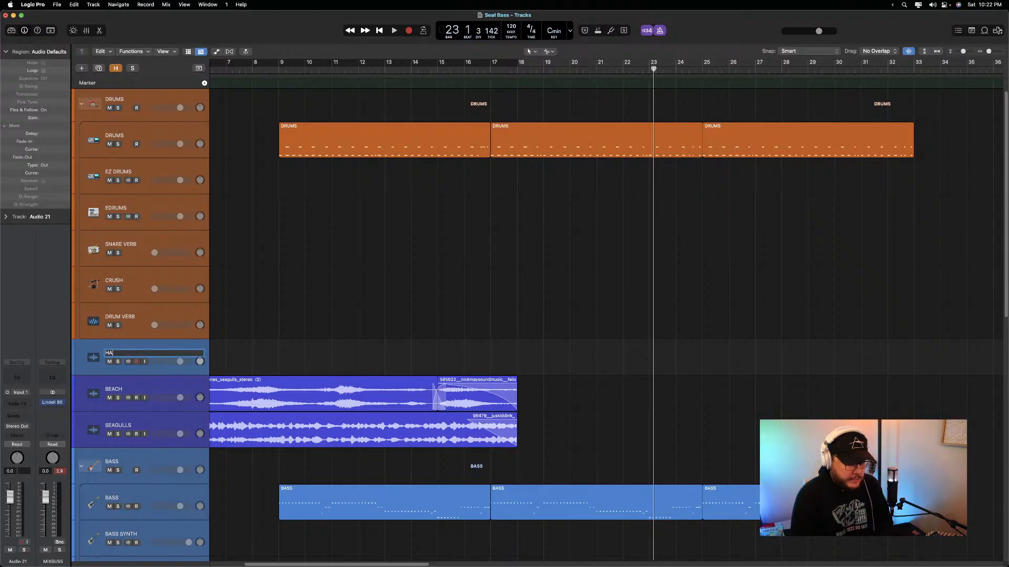
type("HATS")
key("Return")
Move the HATS track into the DRUMS stack directly below EZ DRUMS and color it orange like the other drum tracks
left_click_drag(144, 359, 148, 172)
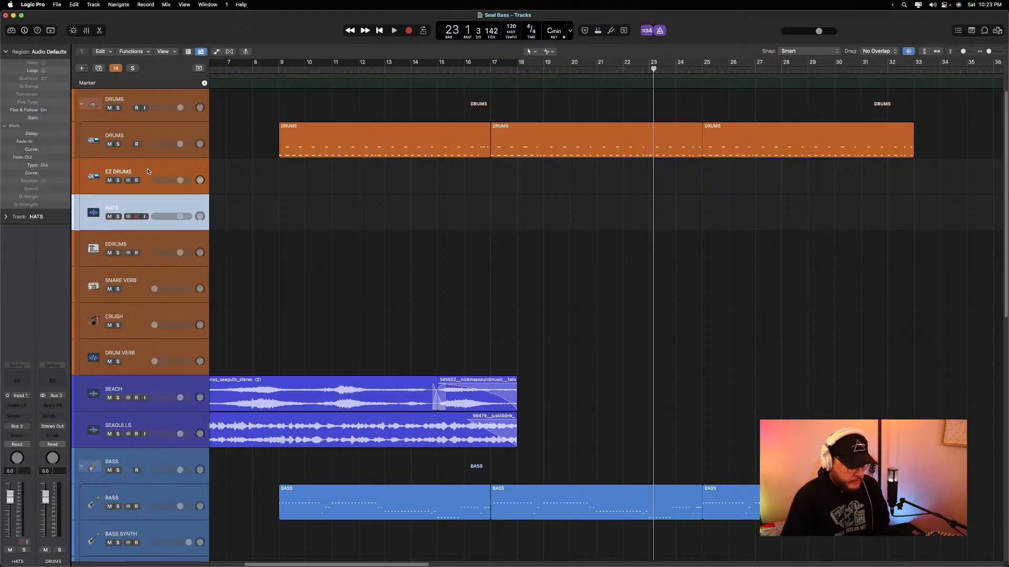
key("alt+c")
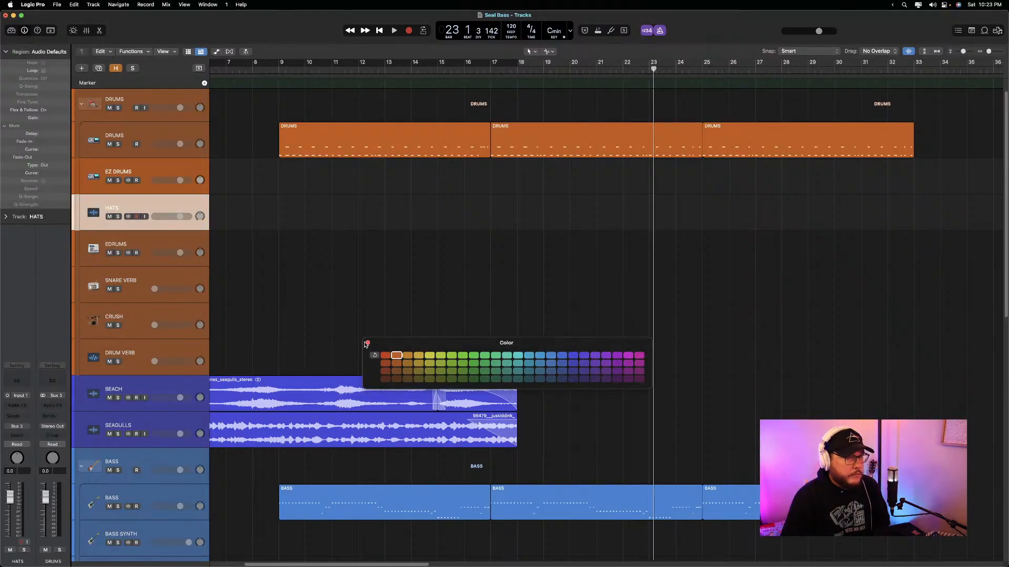
left_click(368, 344)
Bring the BOS_HDT_130_Drum_Hat_Loop from Splice onto HATS at bar 9, converting the track to stereo and skipping the Smart Tempo Editor
key("super+Tab")
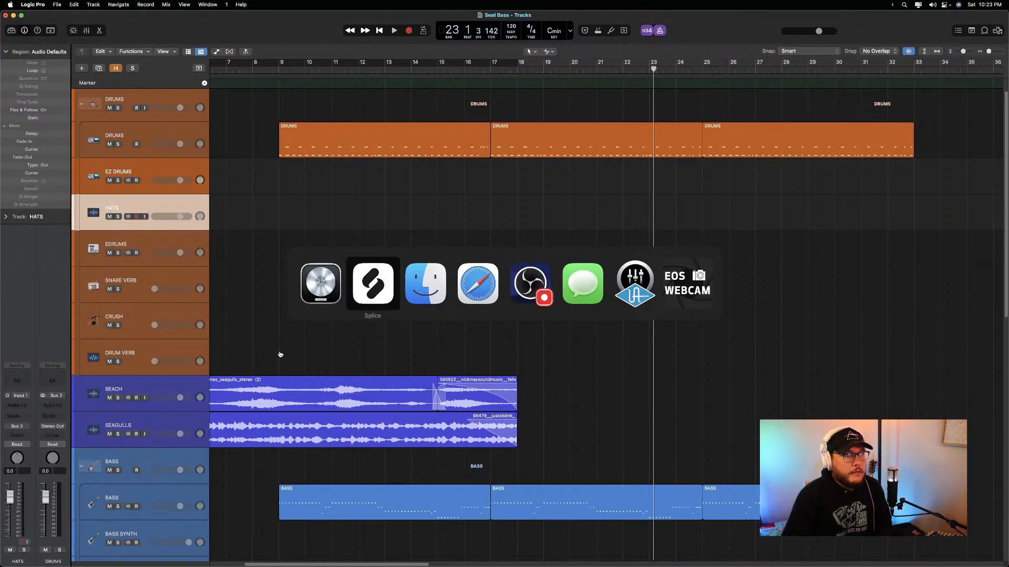
left_click_drag(564, 290, 280, 209)
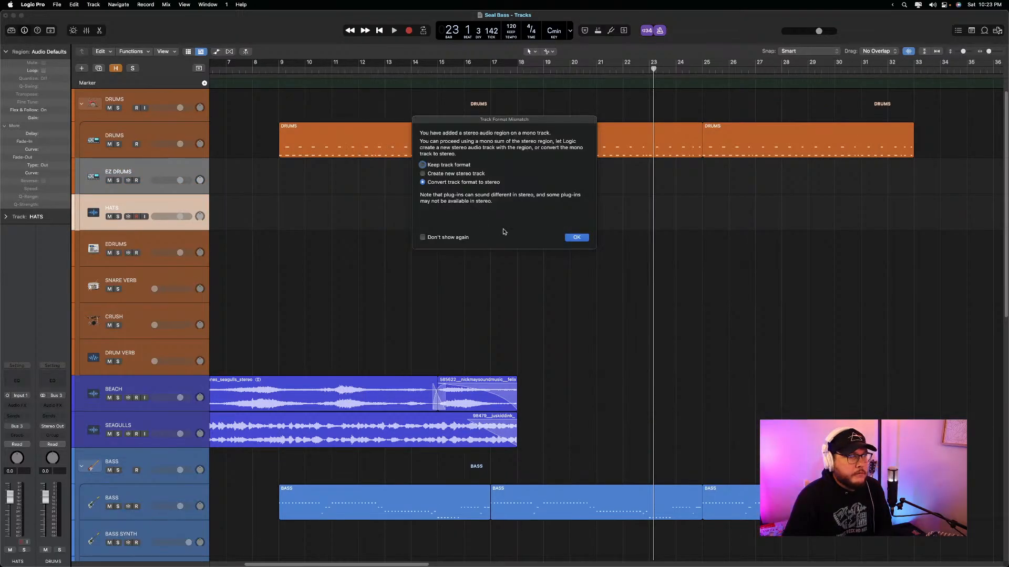
left_click(584, 238)
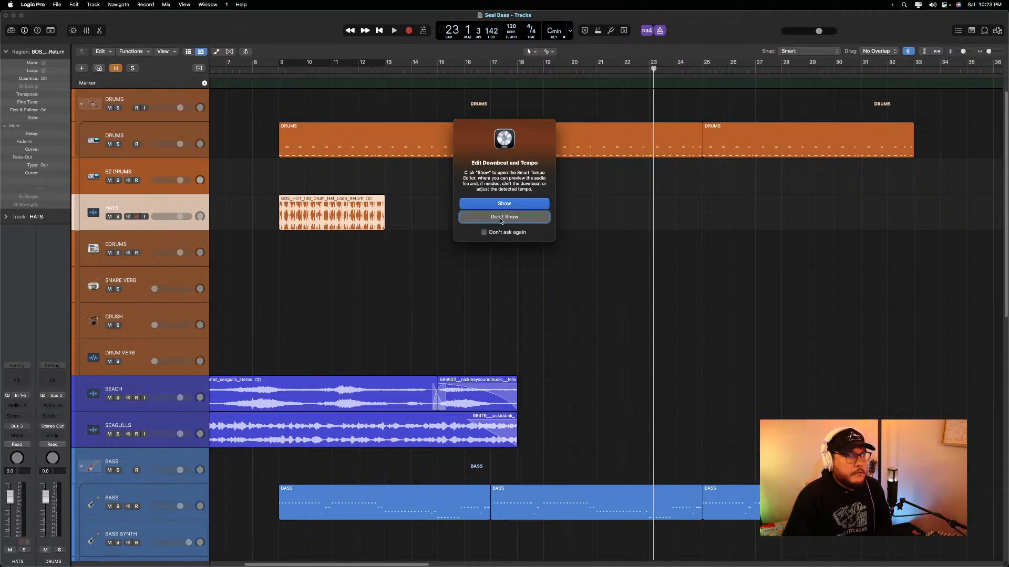
left_click(502, 222)
Place the playhead just before bar 9 and lower the BOS hat loop region's gain to -7.4 dB
mouse_move(351, 223)
left_mouse_down()
mouse_move(568, 222)
mouse_move(356, 219)
left_mouse_up()
left_click(265, 68)
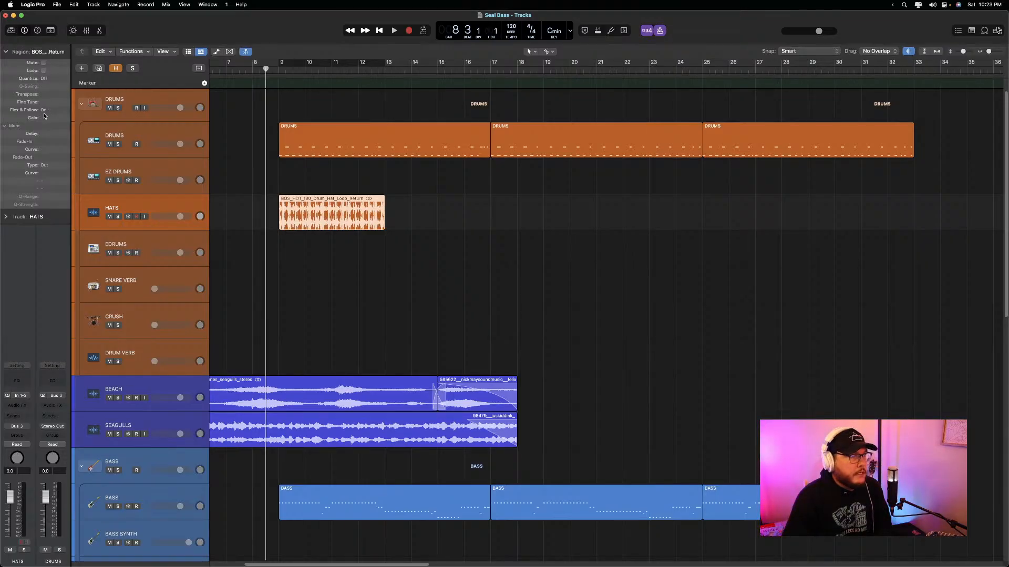
left_click_drag(44, 118, 32, 208)
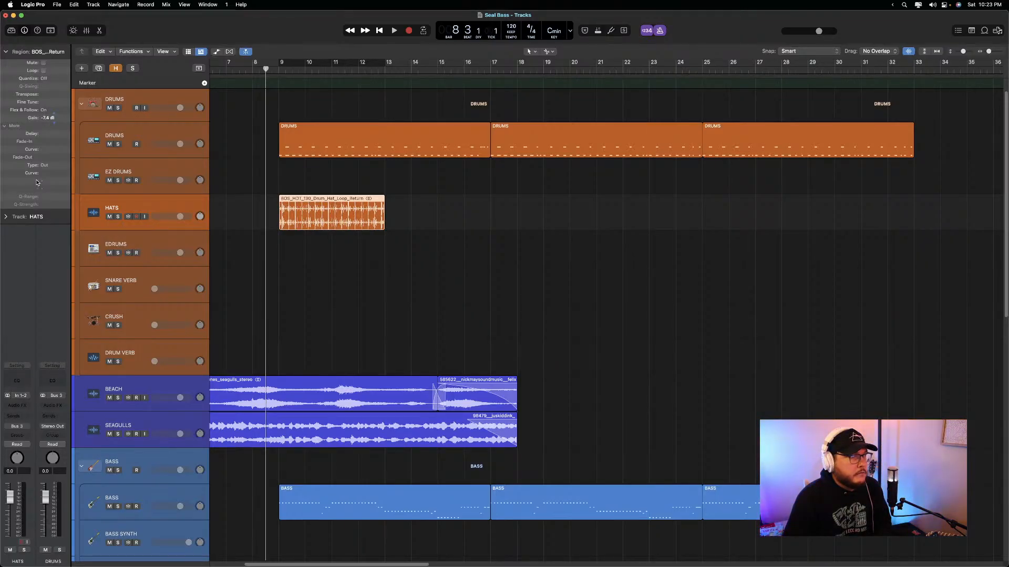
Play the hat loop against the arrangement, repeat it once across bars 13 to 17, and stop playback
key("space")
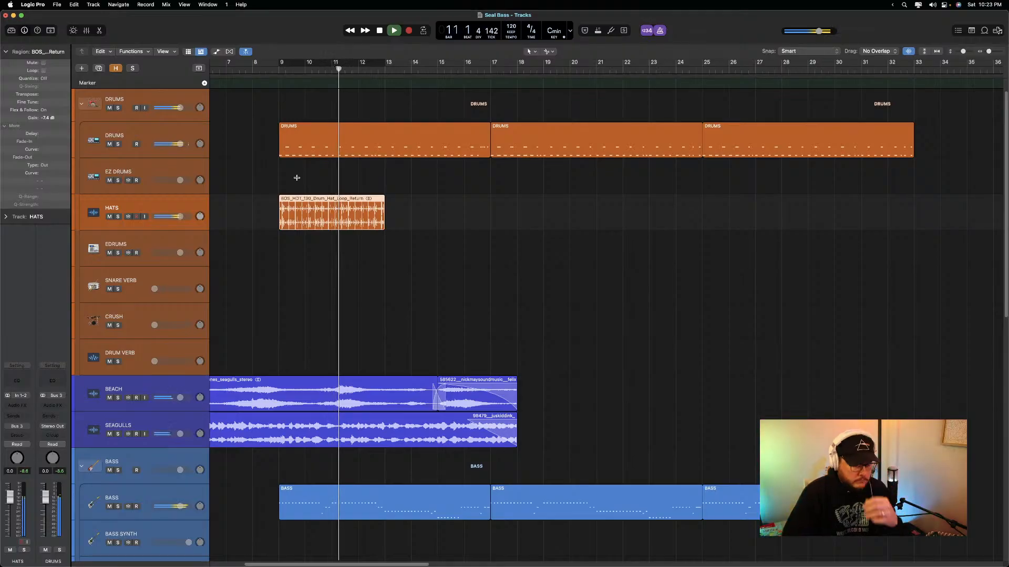
key("super+r")
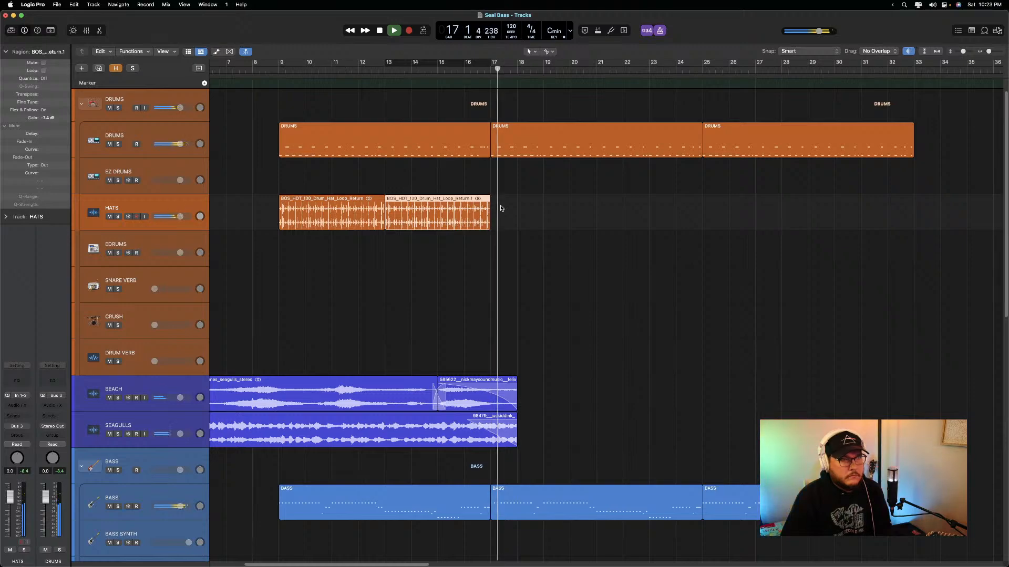
key("space")
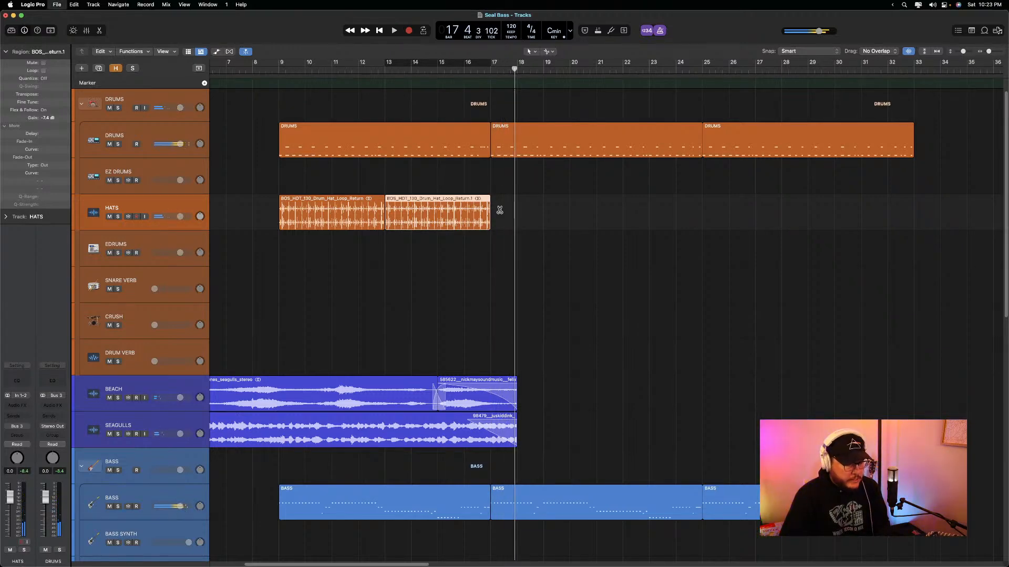
Switch to Splice and preview the hat loops below the BOS sample, through TSP_ENEIV2_174_drum_stun_hat
key("super+Tab")
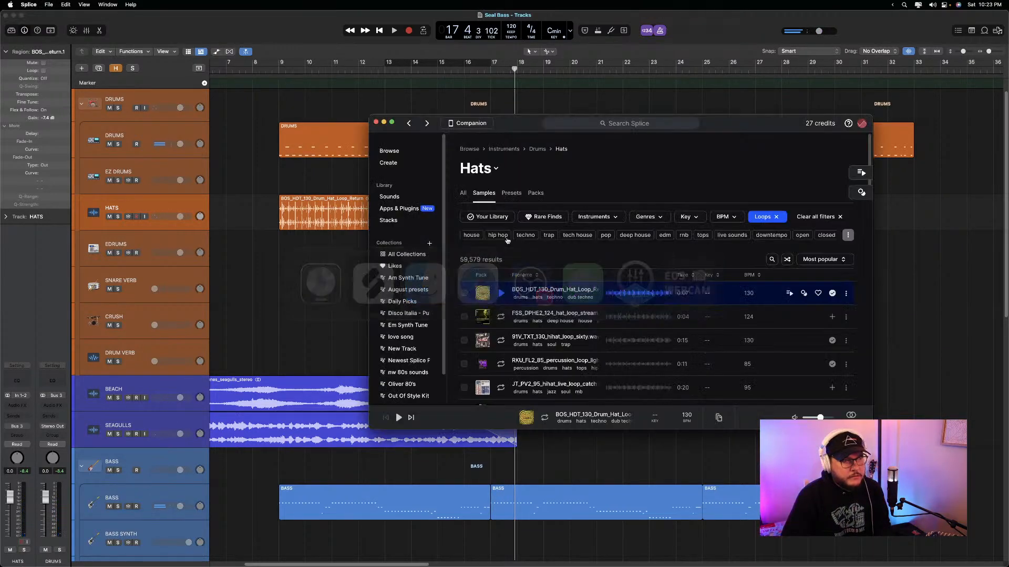
left_click(500, 319)
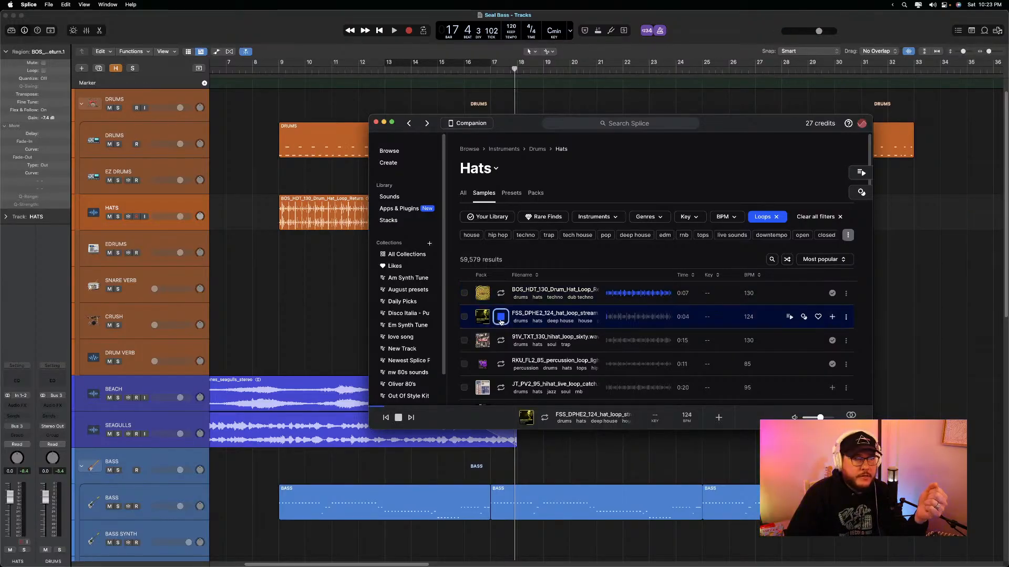
left_click(500, 340)
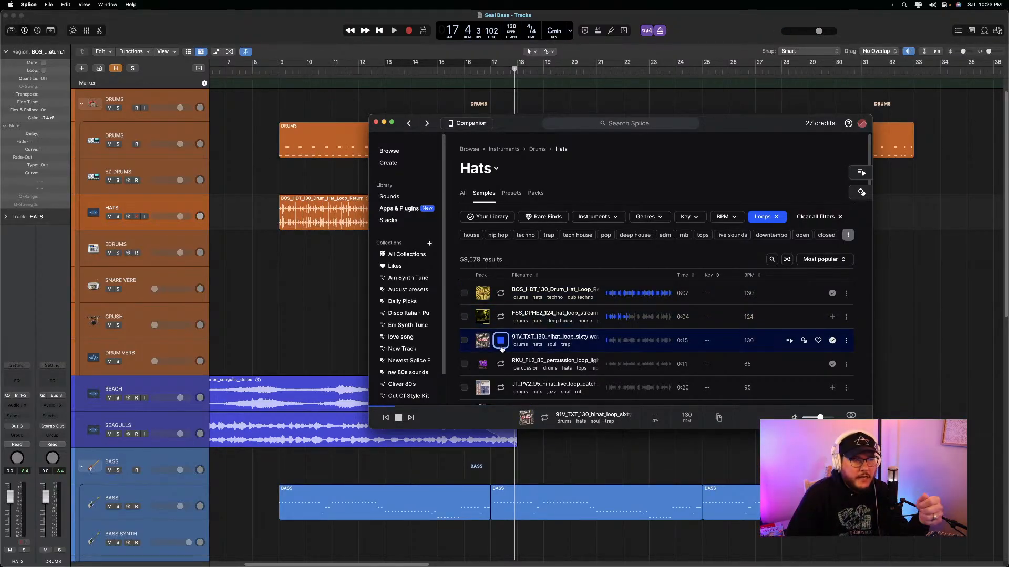
scroll(501, 349, "down", 1)
left_click(502, 349)
scroll(503, 352, "down", 2)
left_click(503, 355)
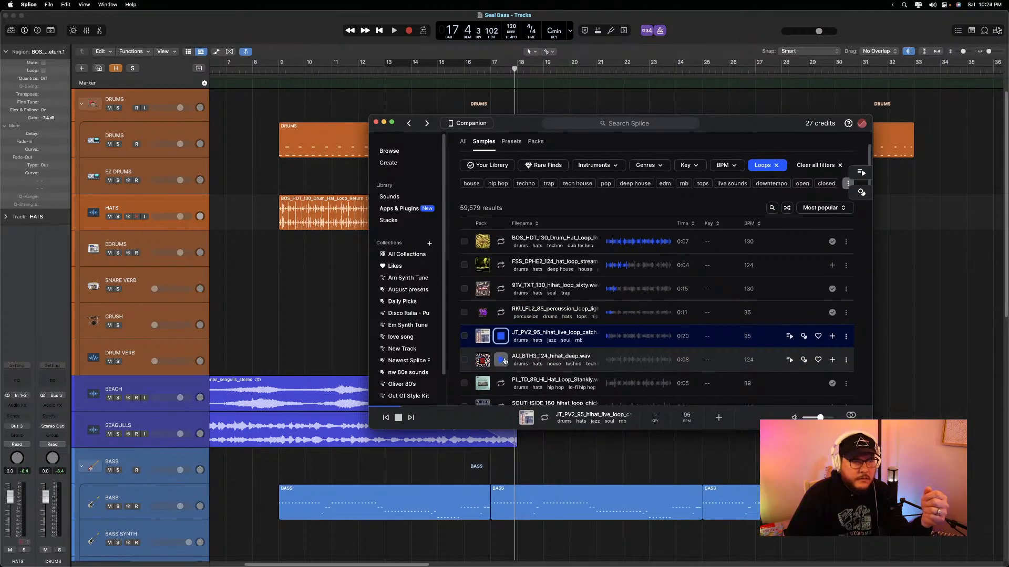
left_click(502, 360)
scroll(505, 361, "down", 1)
left_click(502, 365)
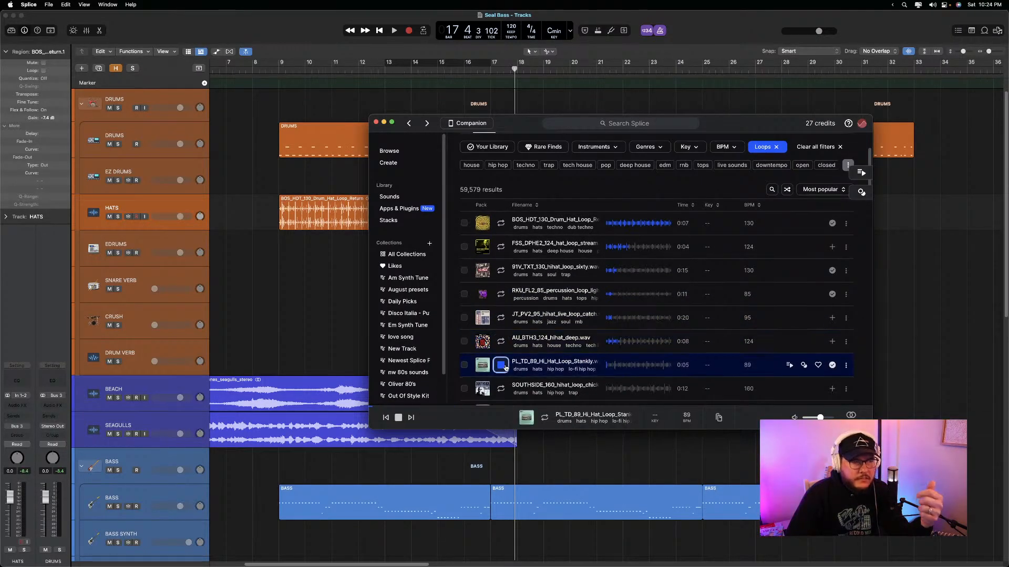
scroll(506, 366, "down", 1)
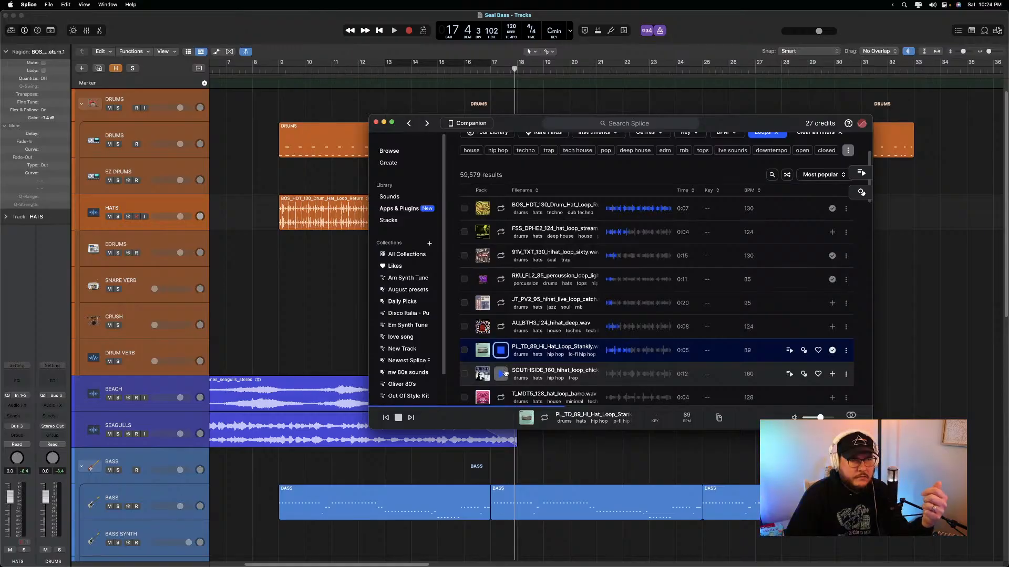
left_click(501, 373)
scroll(504, 373, "down", 5)
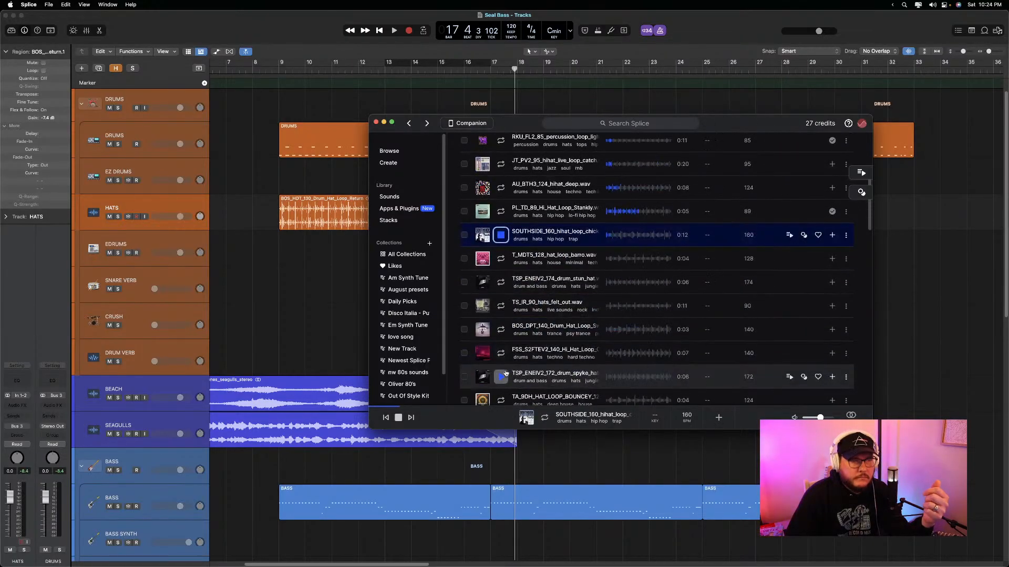
left_click(503, 259)
left_click(502, 283)
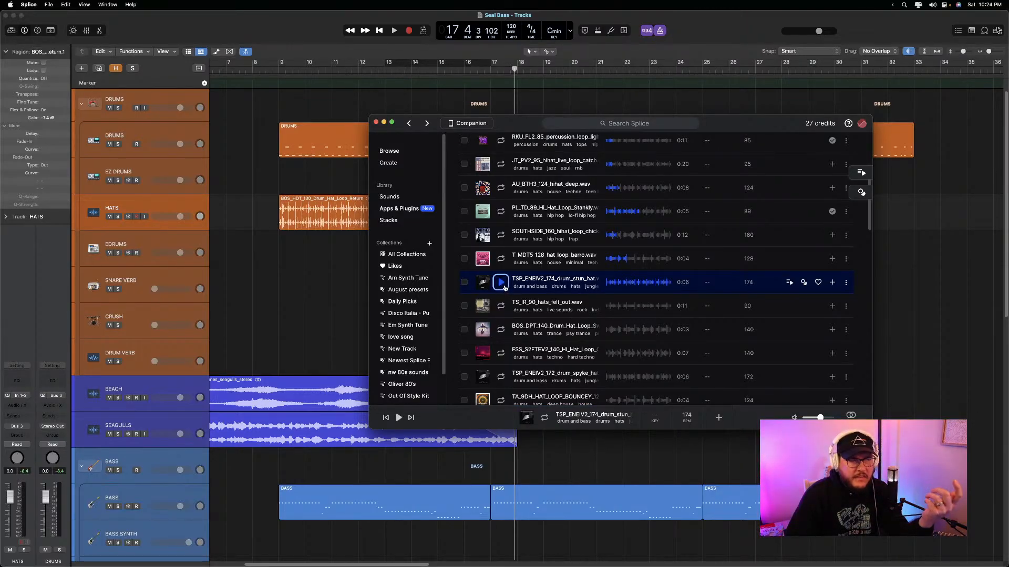
Move the Splice window aside, return to Logic Pro, and delete both BOS hat loop regions from the HATS track
left_click_drag(520, 123, 662, 148)
left_click(483, 204)
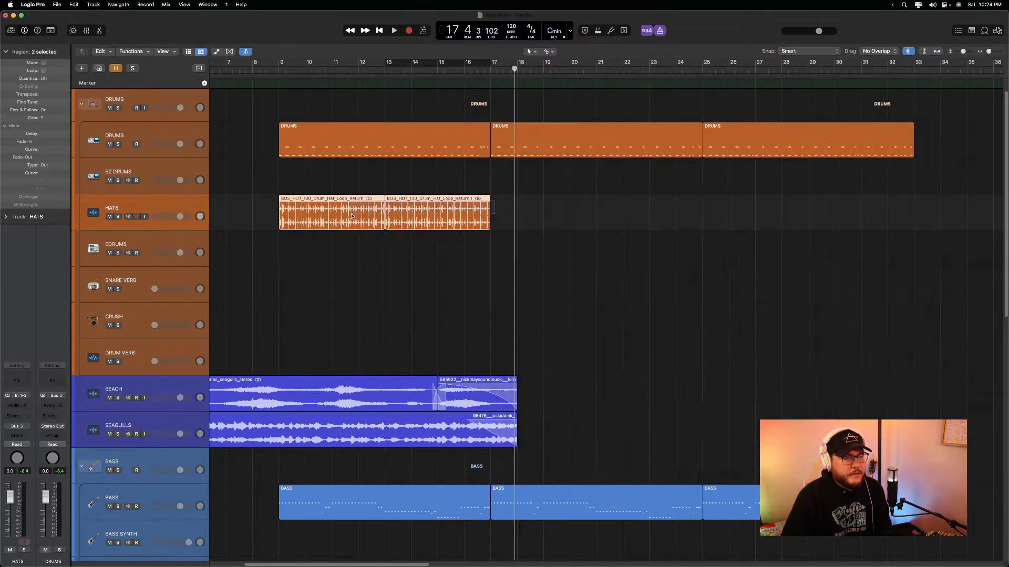
key("Delete")
Switch to Splice, preview the TSP_ENEIV2_174_drum_stun_hat loop again, and download it
key("super+Tab")
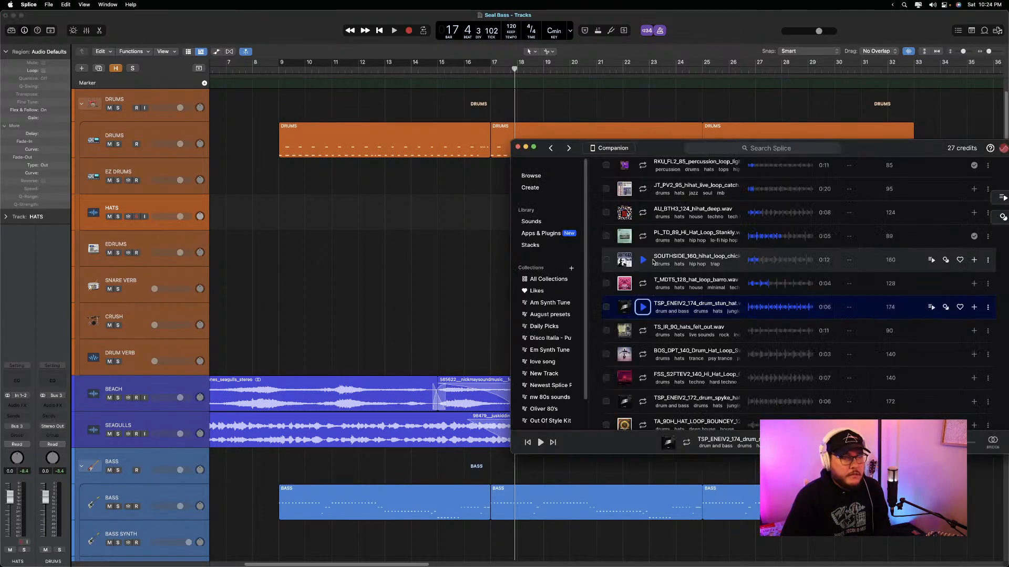
left_click(647, 309)
left_click(643, 308)
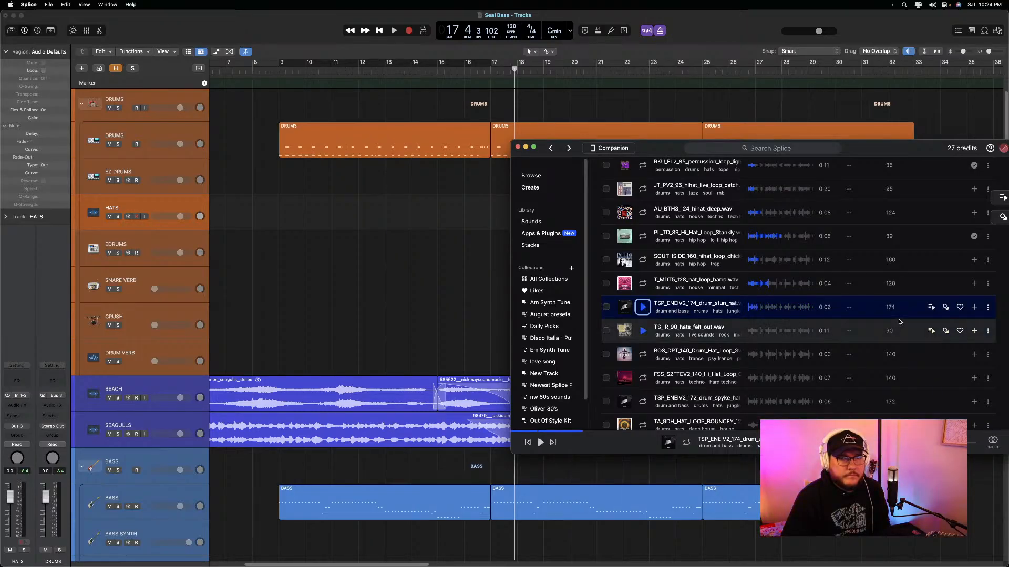
left_click(974, 309)
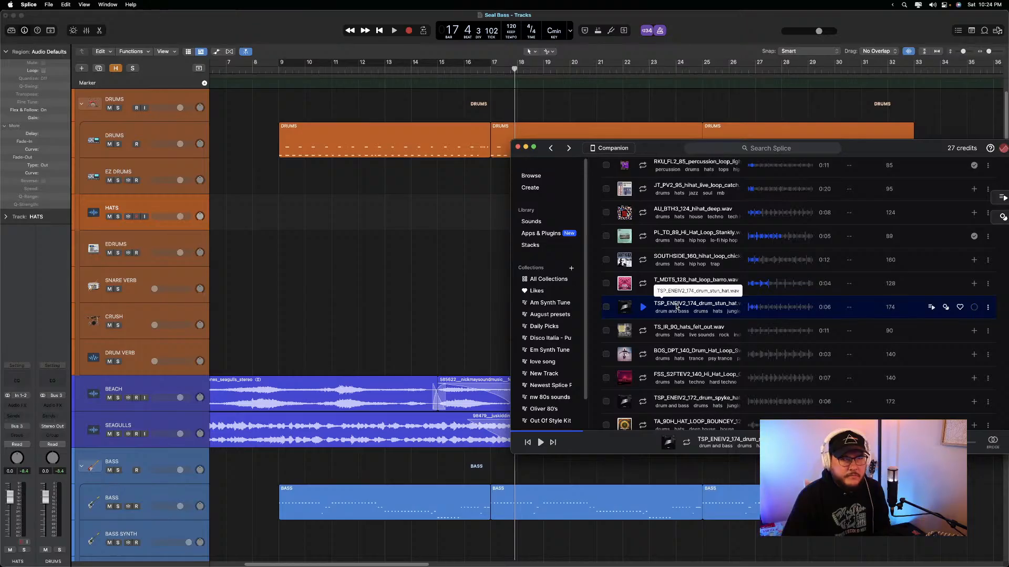
Place the TSP_ENEIV2_174_drum_stun_hat loop on HATS at bar 9 without the Smart Tempo Editor, and repeat it three times up to bar 17
left_click_drag(674, 303, 279, 204)
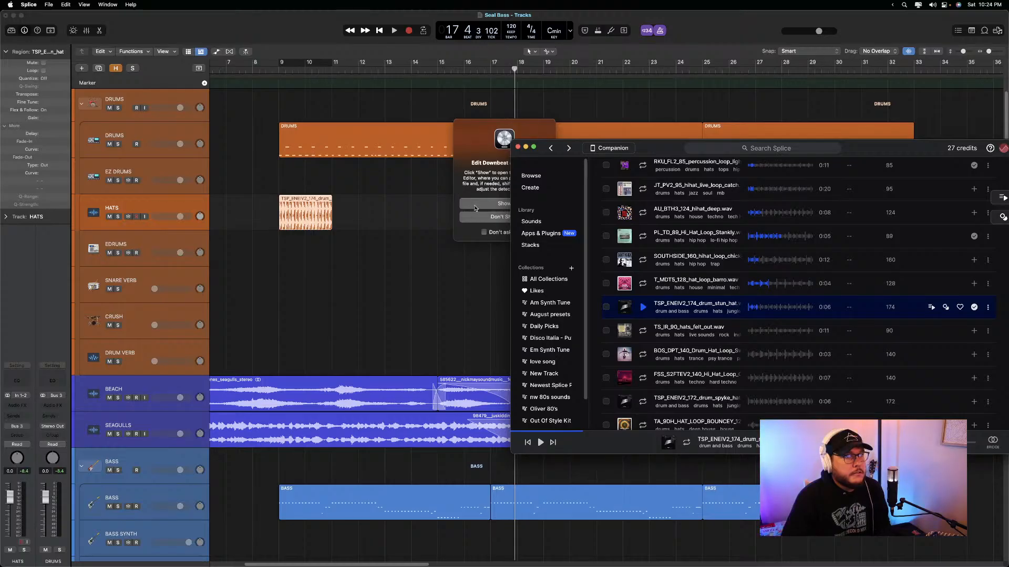
left_click(476, 217)
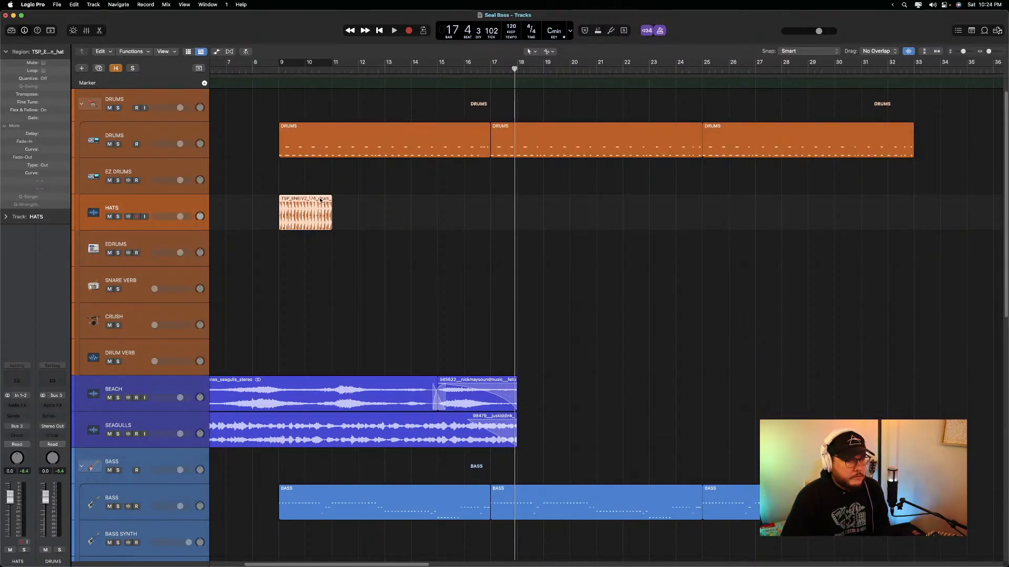
key("super+r")
key("super+r")
key("super+r")
Set the gain of all four HATS regions to -7.0 dB and play the section from before bar 9
left_click_drag(498, 210, 279, 210)
left_click_drag(43, 117, 46, 144)
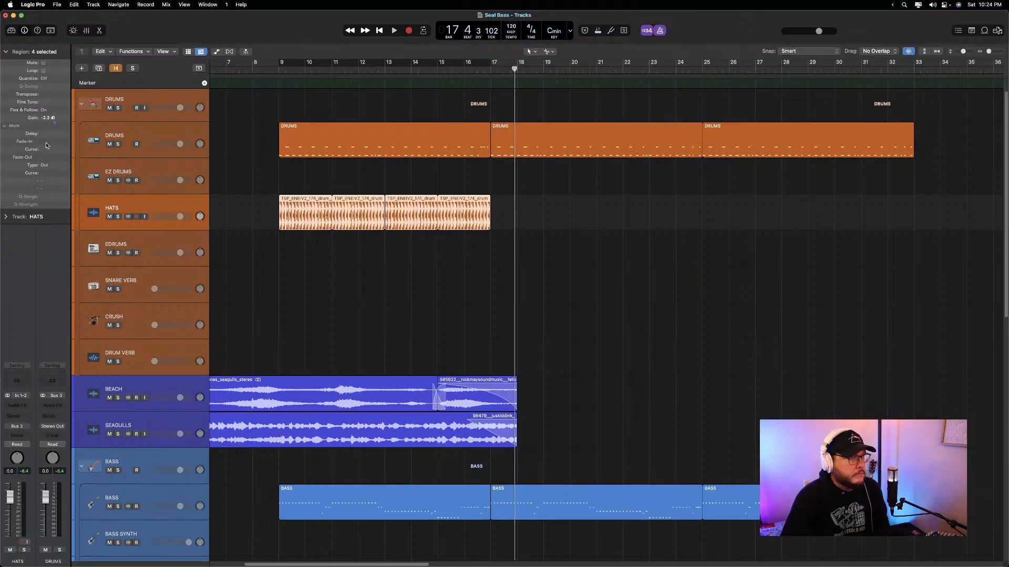
left_click_drag(49, 182, 47, 195)
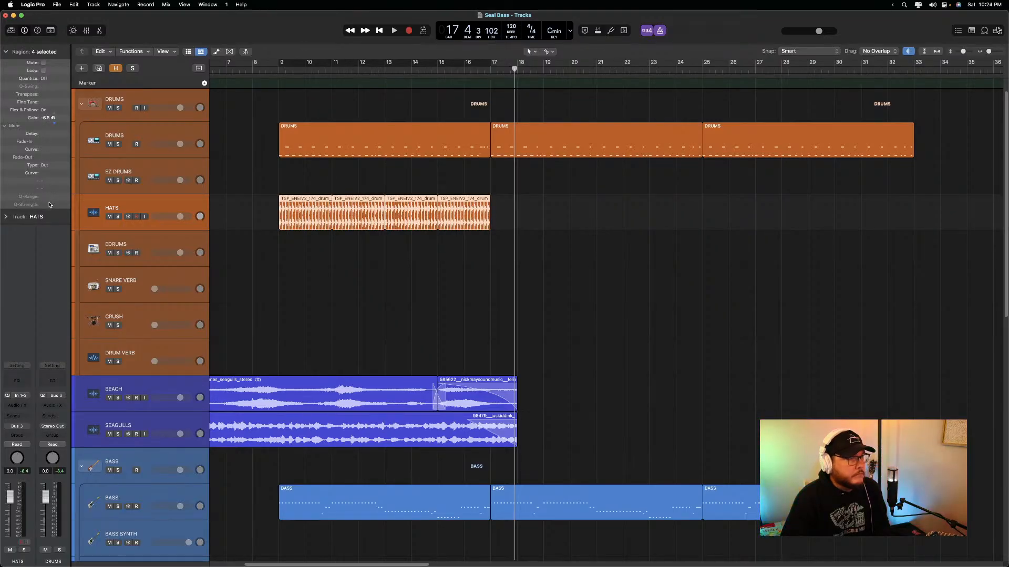
double_click(251, 78)
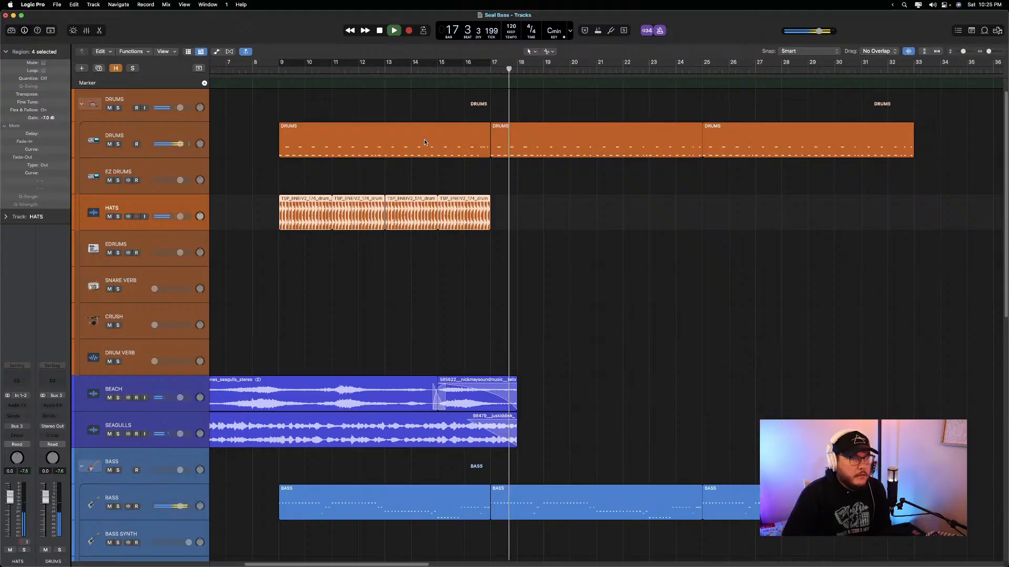
Stop playback and delete the three repeated hat regions, keeping only the first HATS region at bar 9
key("space")
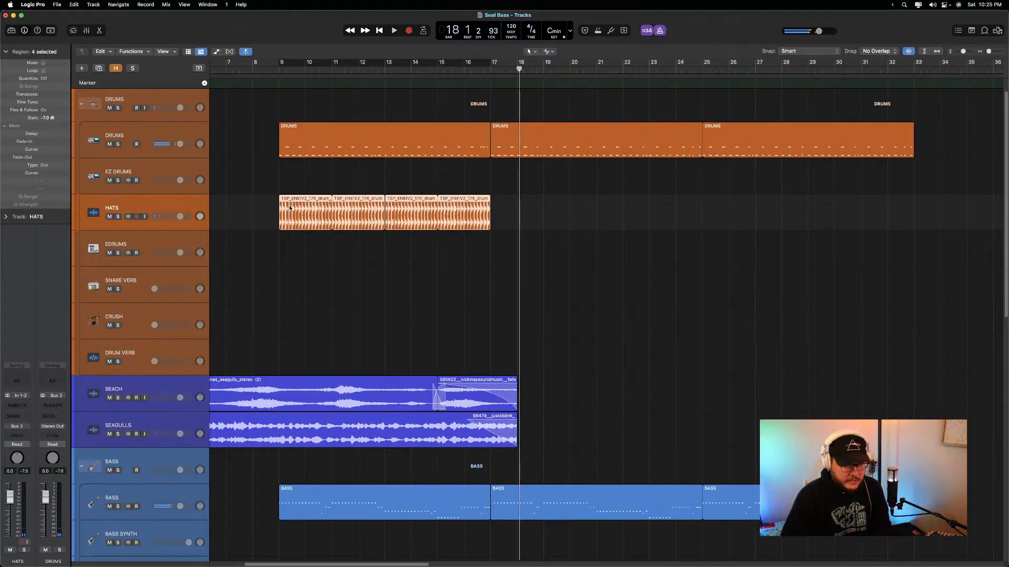
key("Delete")
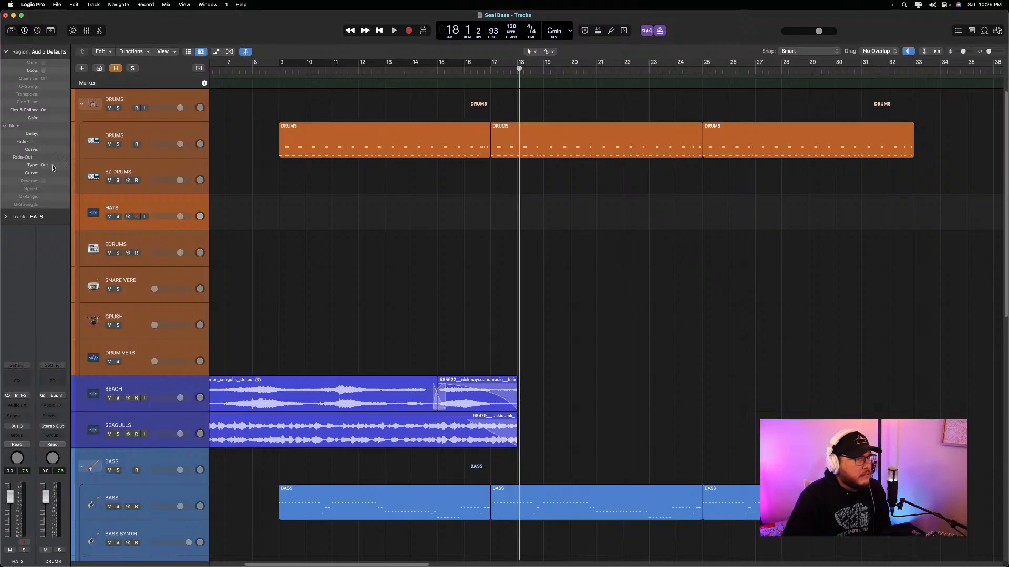
key("super+z")
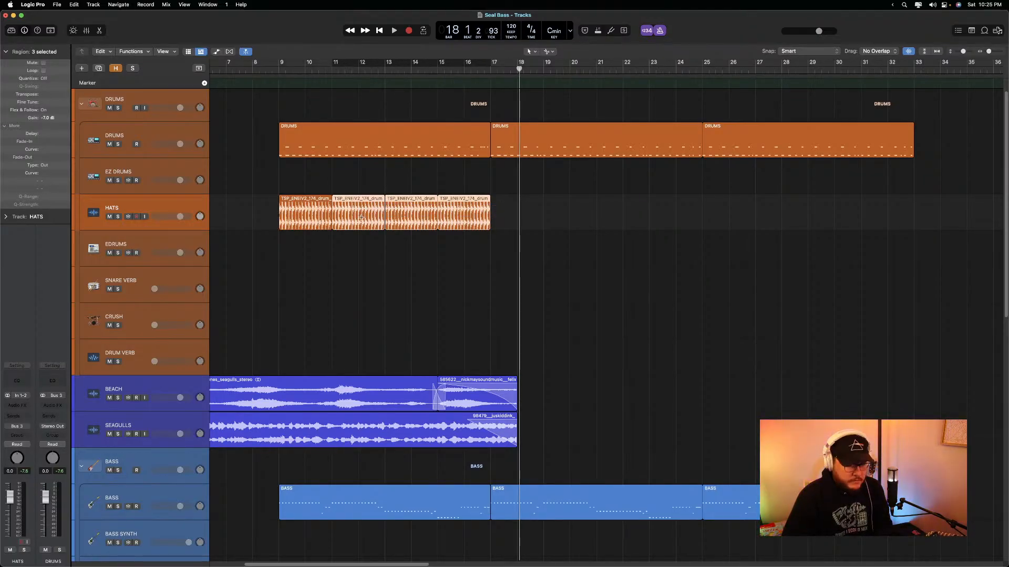
key("super+z")
left_click(315, 201)
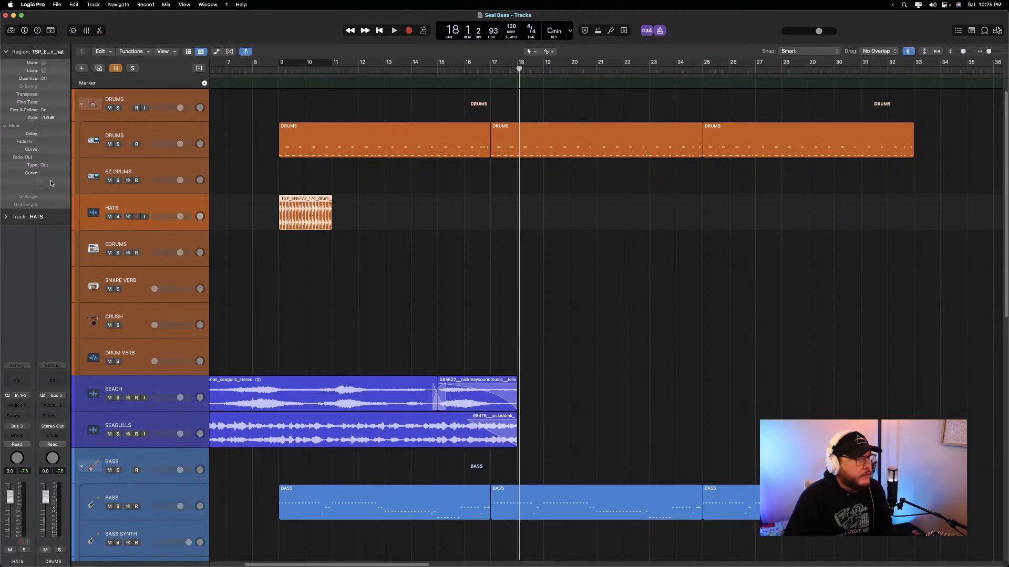
Open the remaining HATS region in the audio track editor and look through its editing functions and time-stretch options
double_click(303, 201)
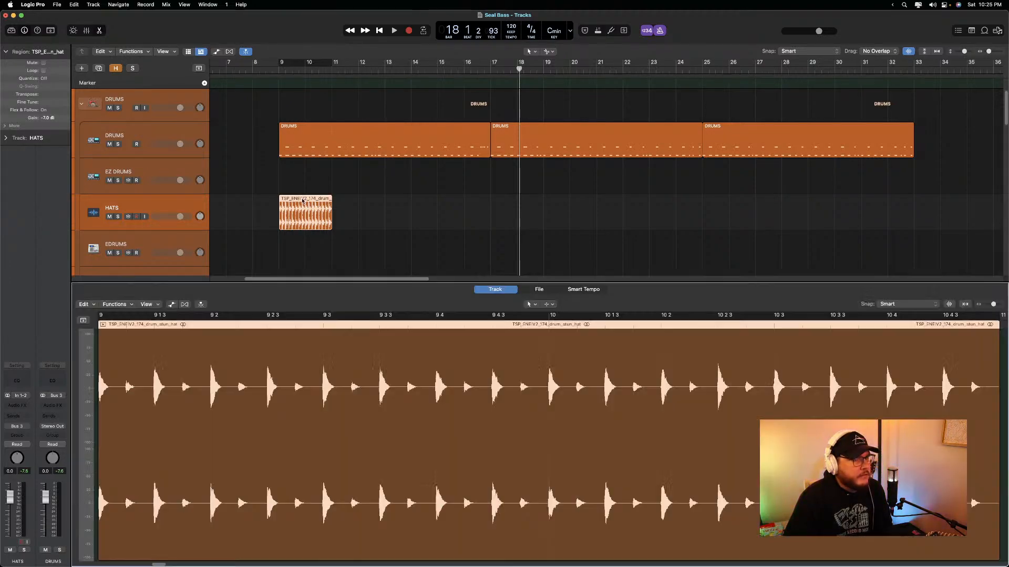
left_click(115, 305)
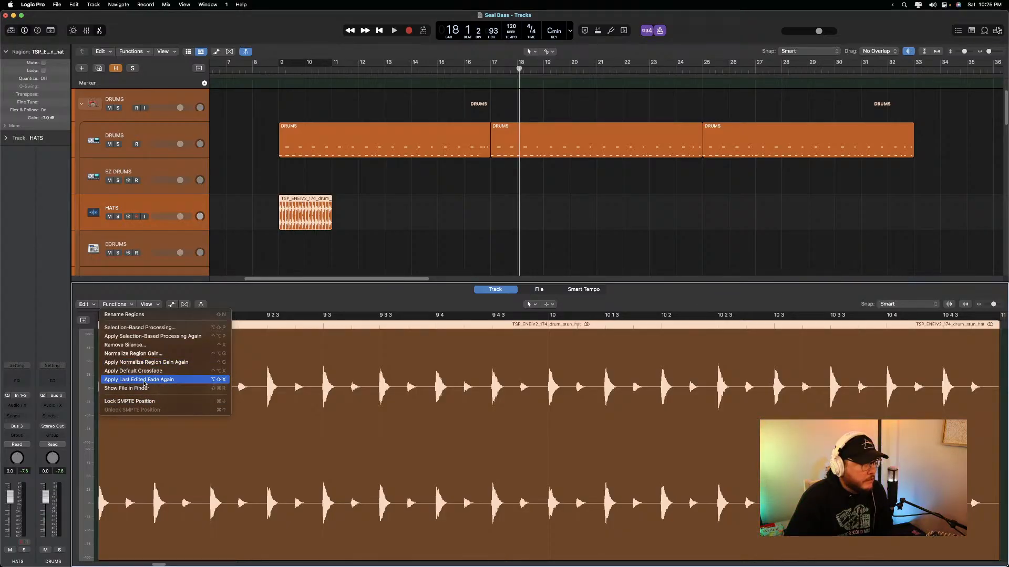
left_click(87, 304)
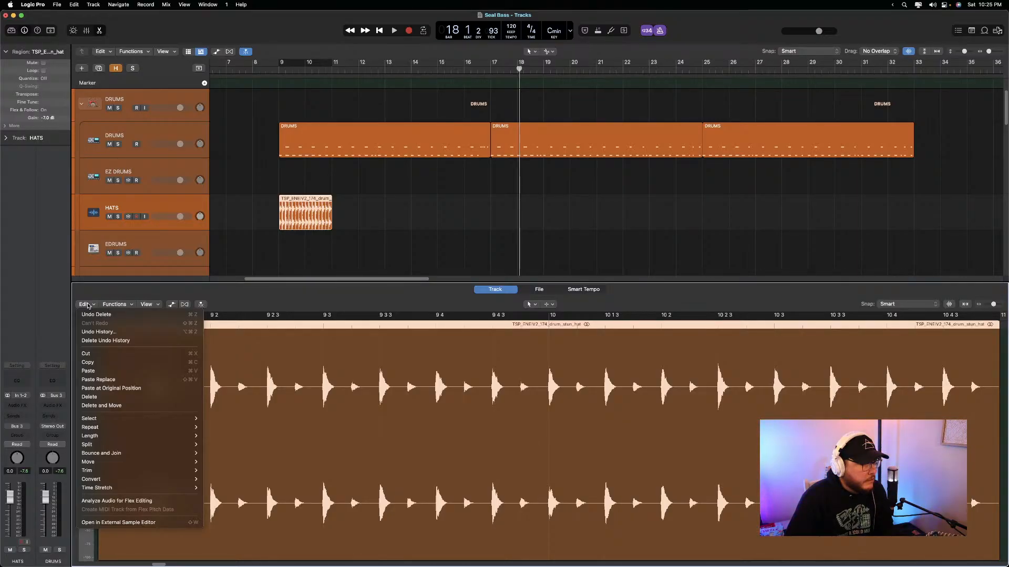
mouse_move(129, 489)
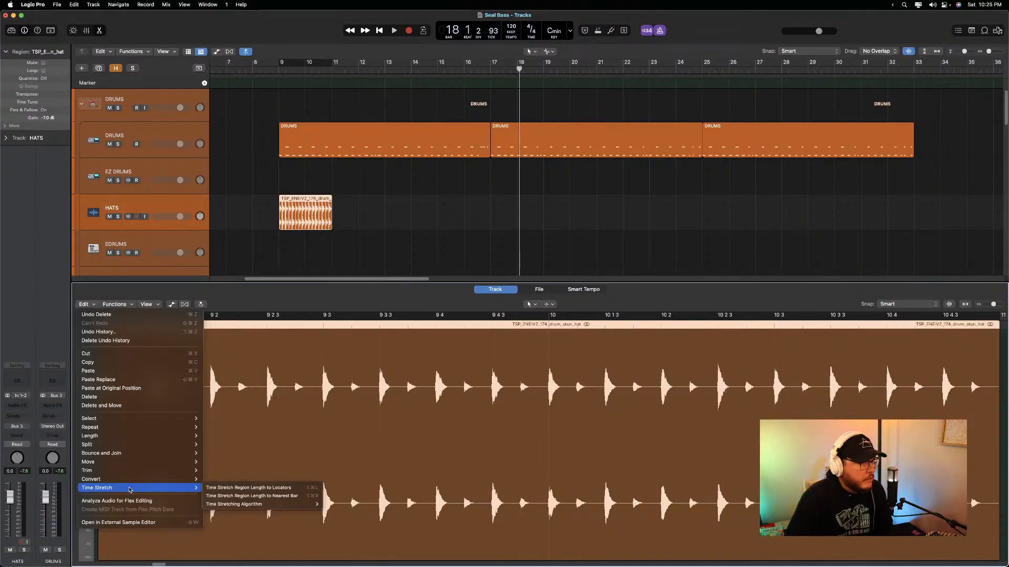
left_click(257, 296)
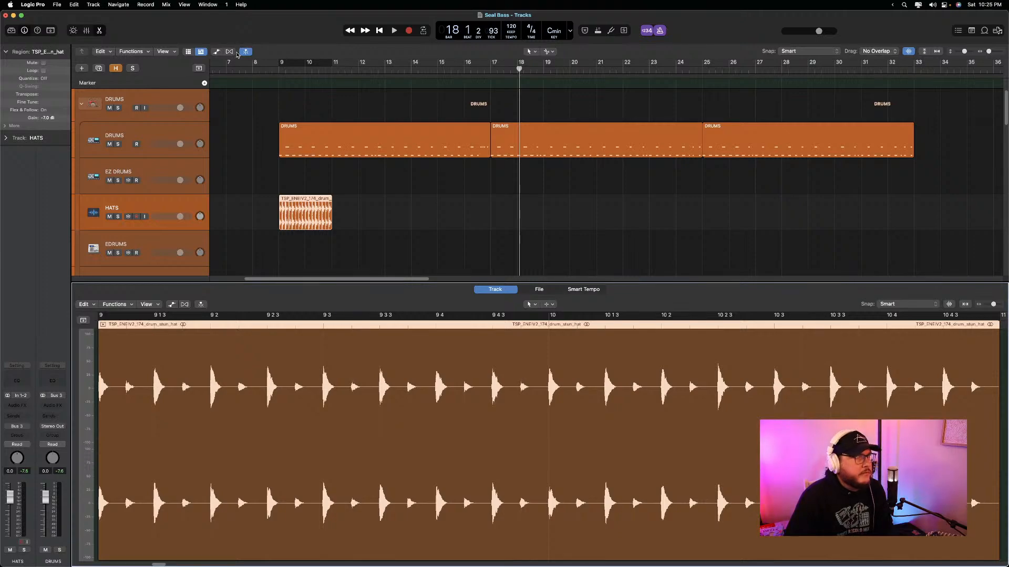
Enable Flex on the HATS track with the Rhythmic algorithm and try to adjust the region's end
left_click(230, 53)
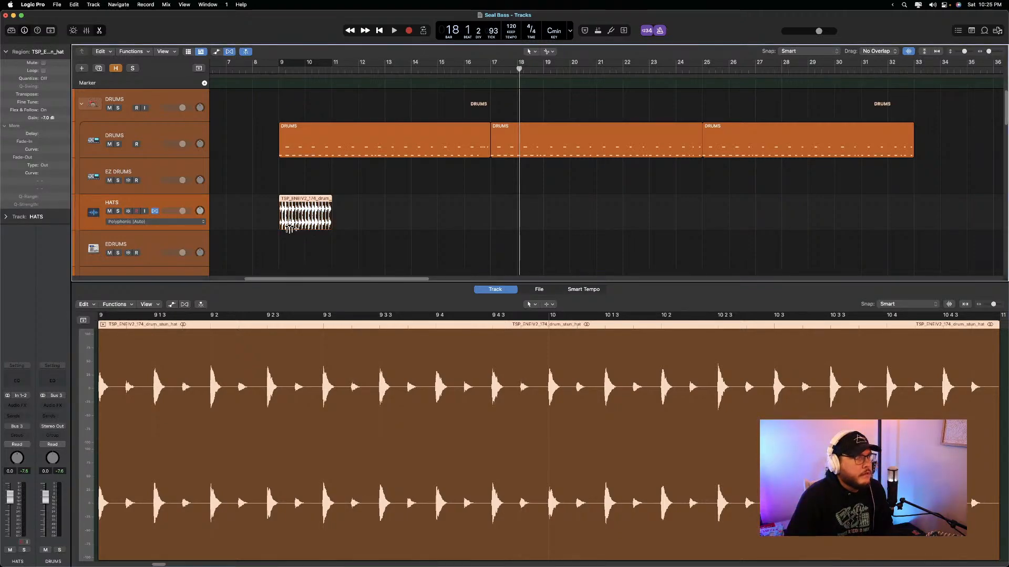
left_click(196, 223)
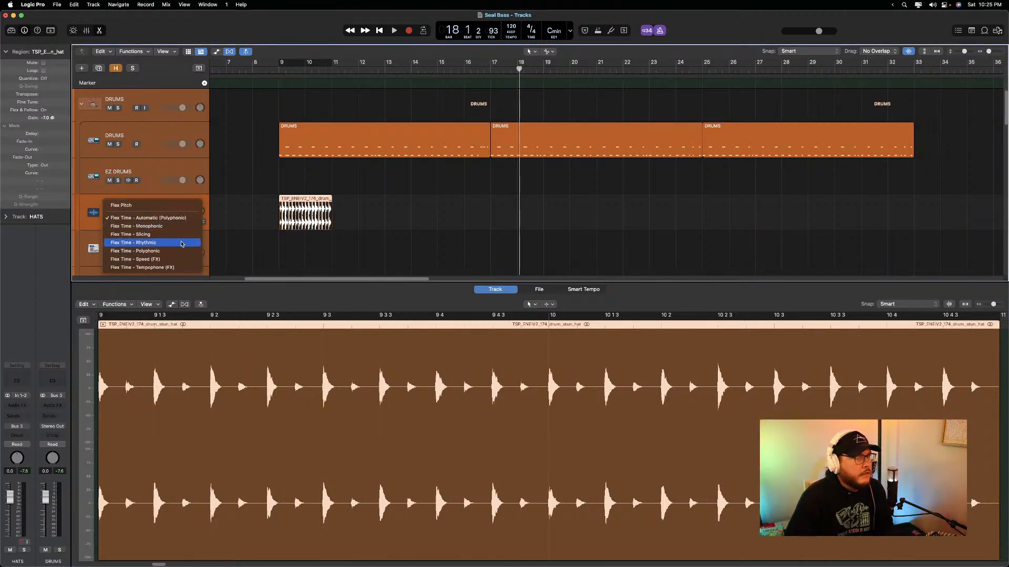
left_click(181, 243)
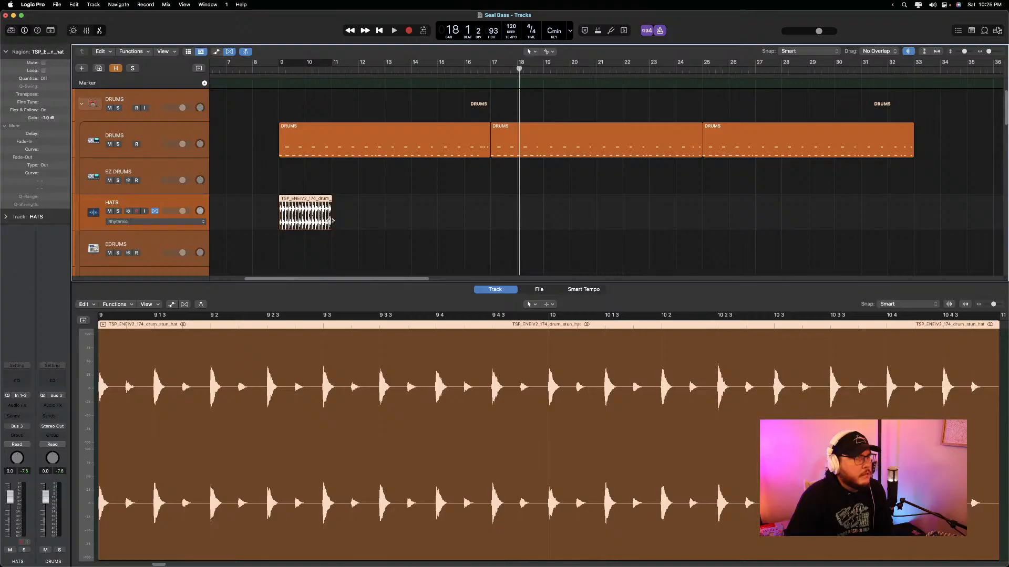
mouse_move(331, 221)
left_mouse_down()
mouse_move(380, 221)
mouse_move(318, 226)
mouse_move(439, 236)
mouse_move(331, 225)
left_mouse_up()
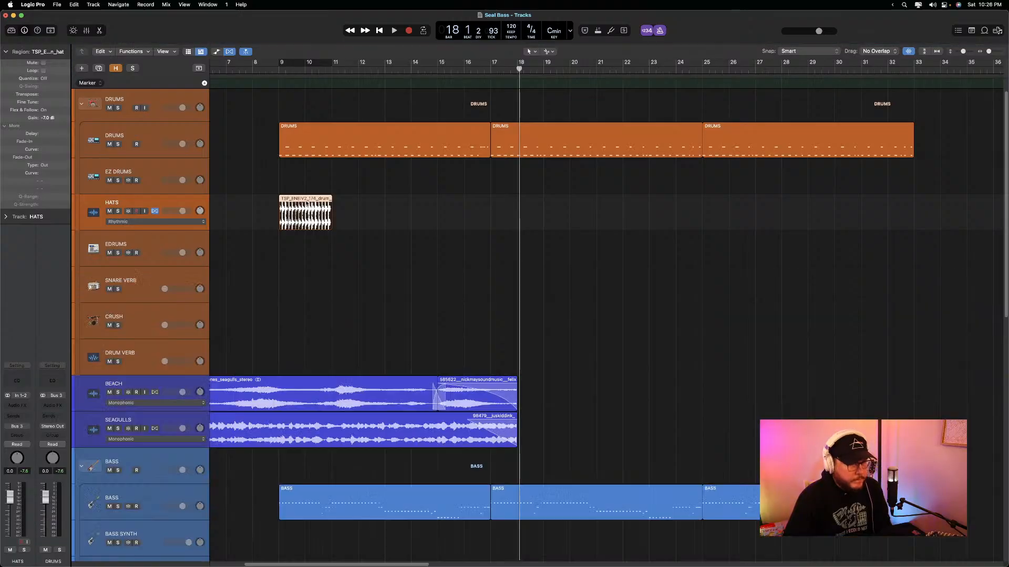
Show Flex in the audio track editor, try halving the HATS region's length, and undo that length change
left_click(184, 304)
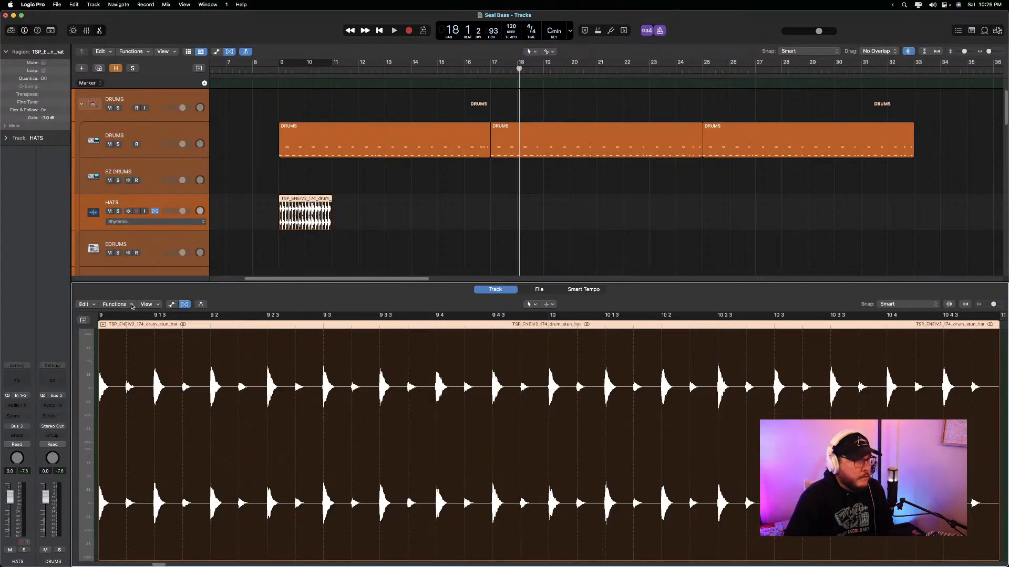
left_click(131, 307)
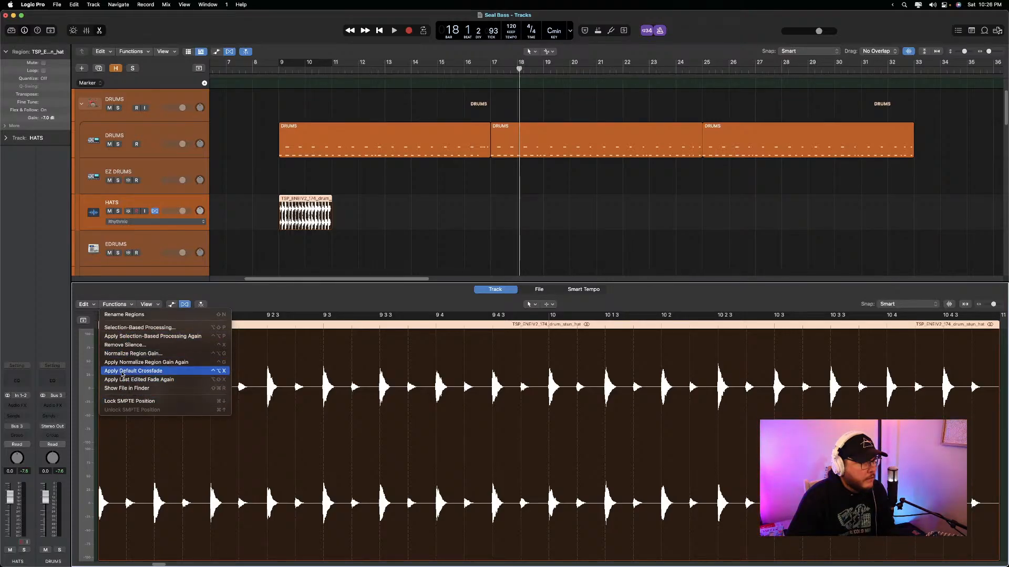
left_click(94, 306)
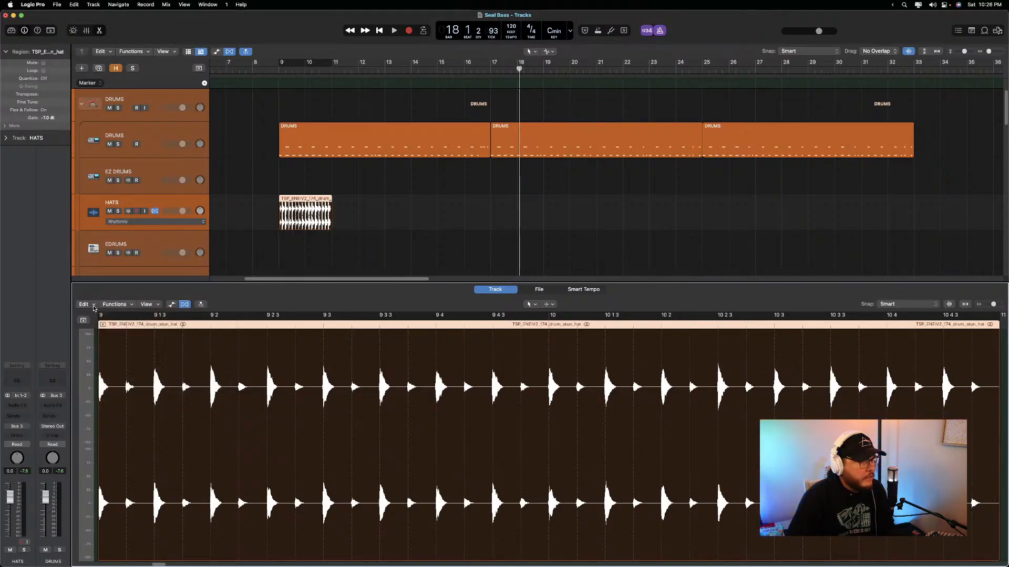
left_click(94, 306)
mouse_move(148, 440)
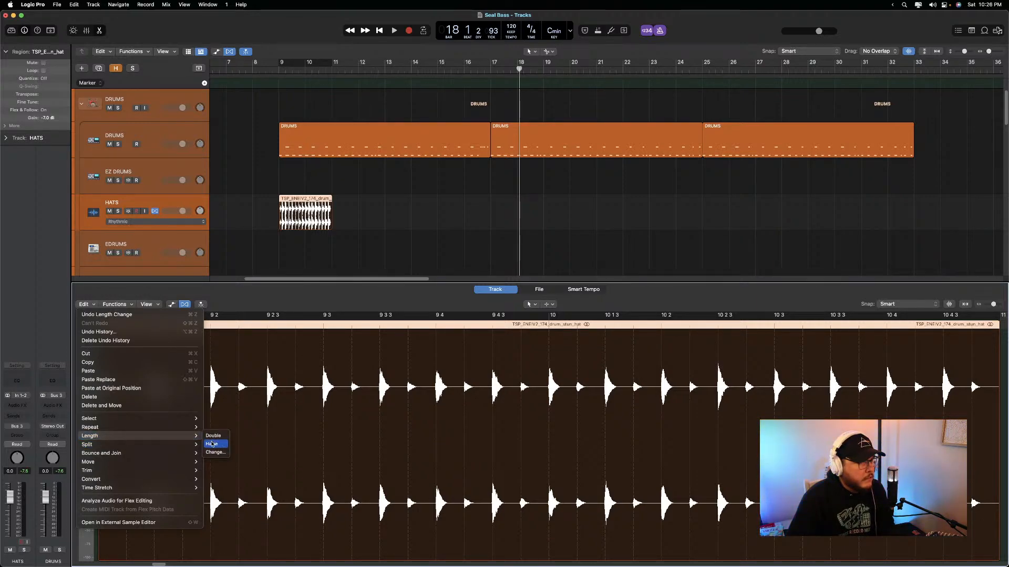
left_click(212, 443)
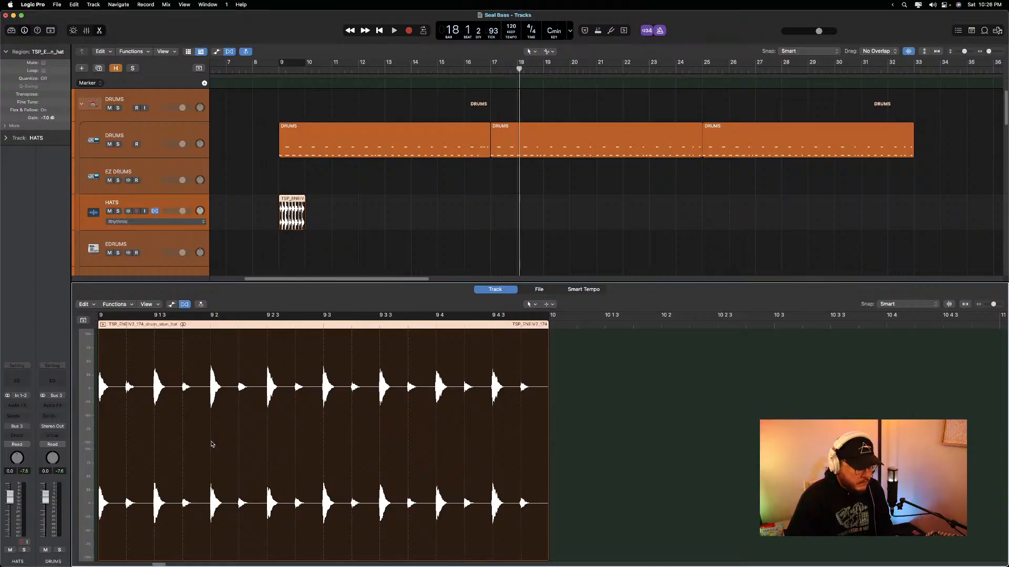
key("super+z")
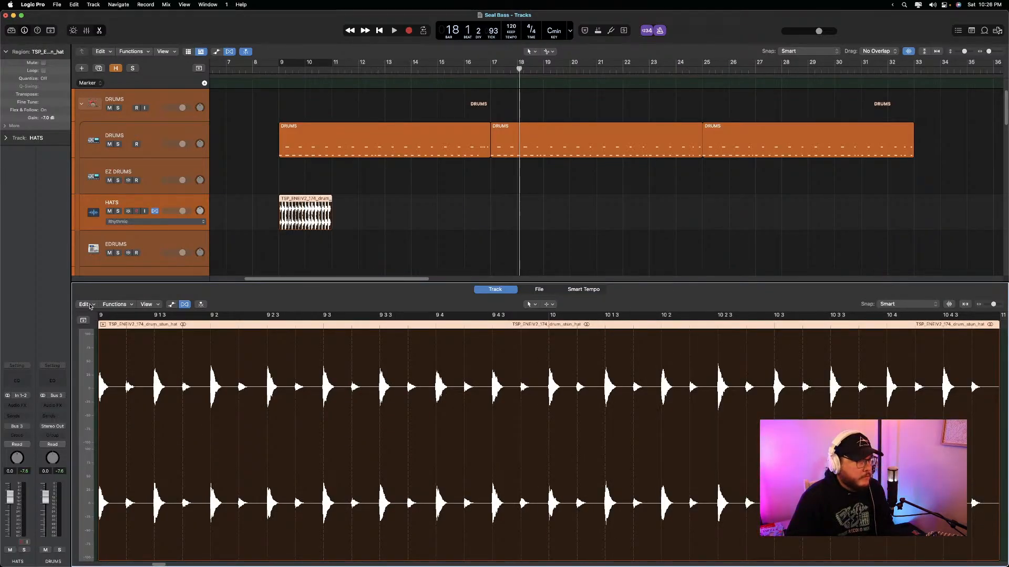
Double the HATS region's length so it spans bars 9 to 13, and play the section from bar 9
left_click(90, 305)
mouse_move(135, 436)
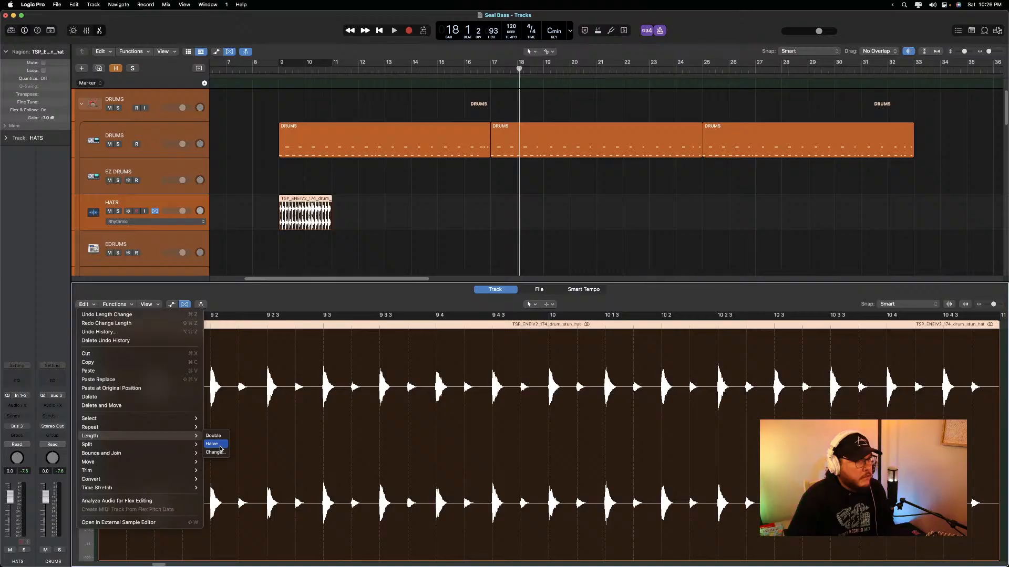
left_click(221, 438)
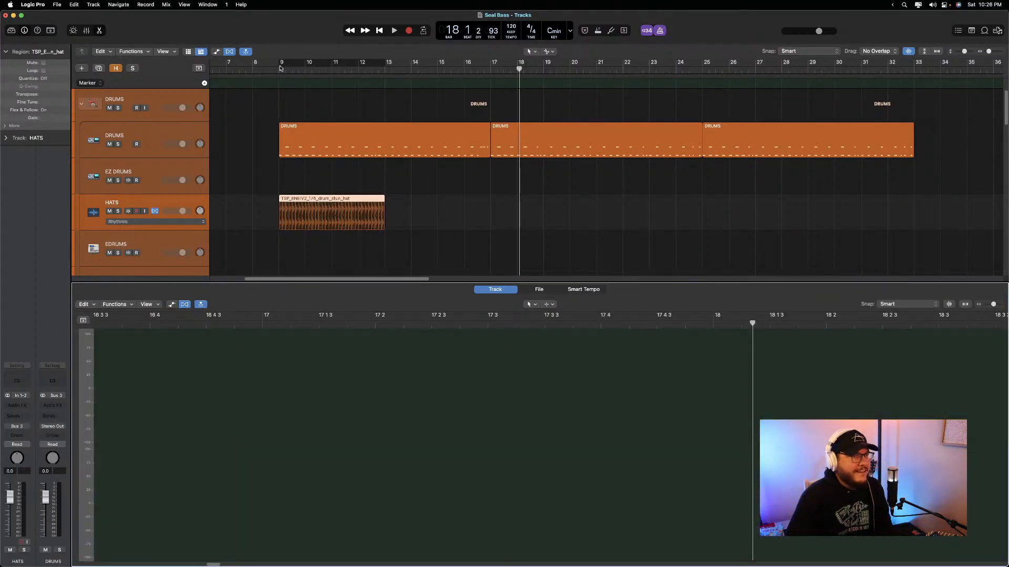
left_click(281, 65)
key("space")
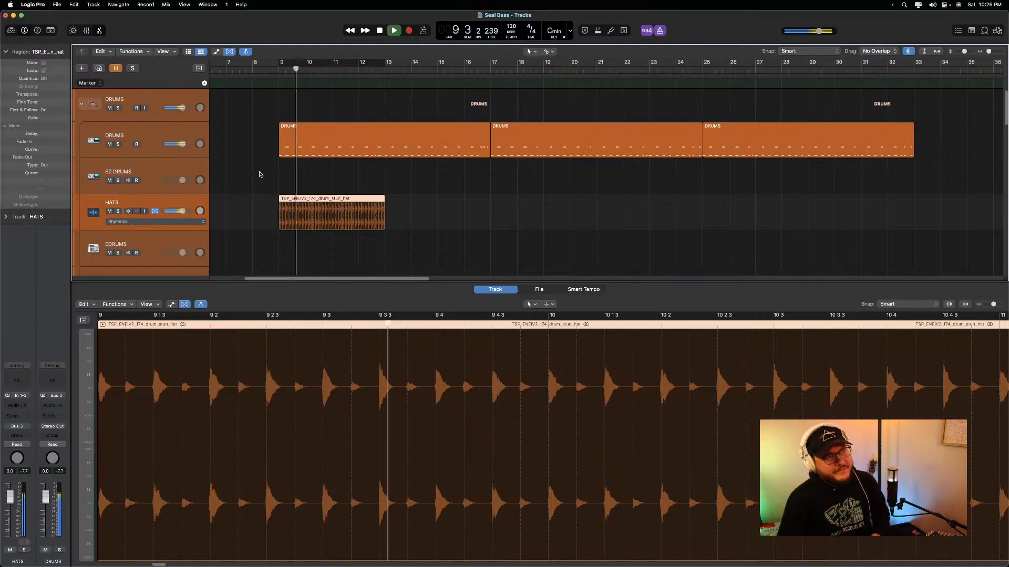
Hide Flex on the tracks, stop playback, and close the audio editor
left_click(230, 51)
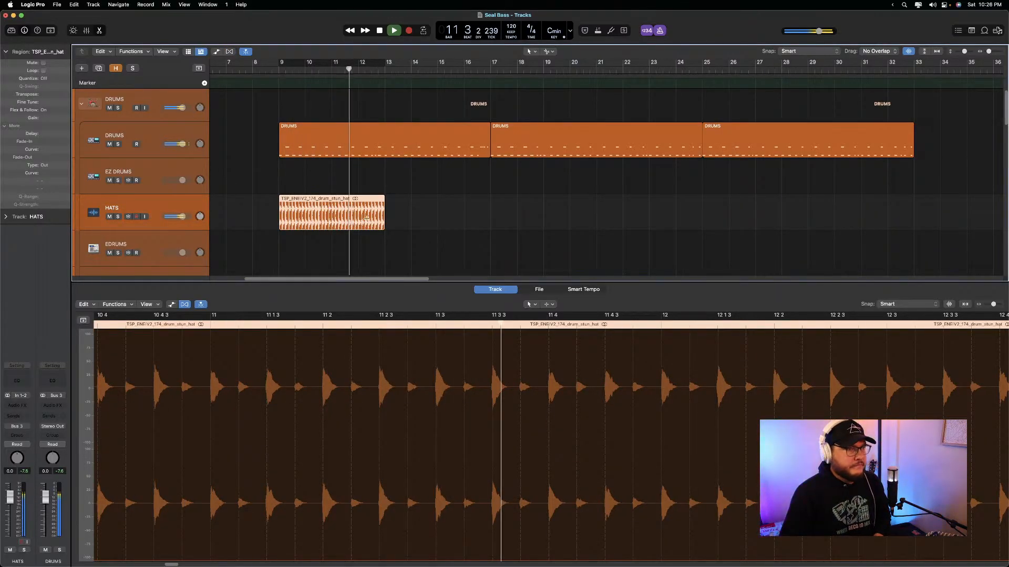
key("space")
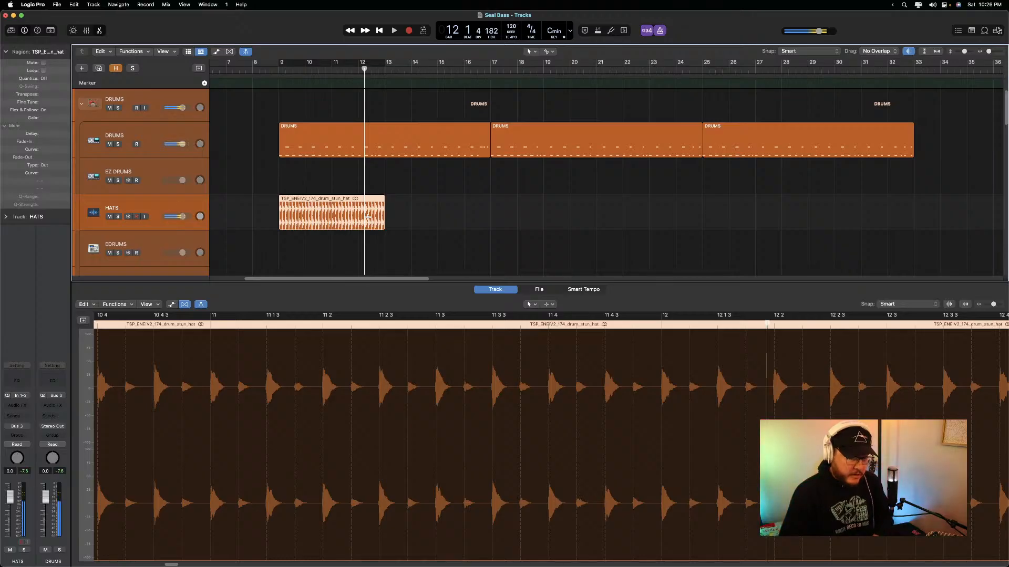
key("e")
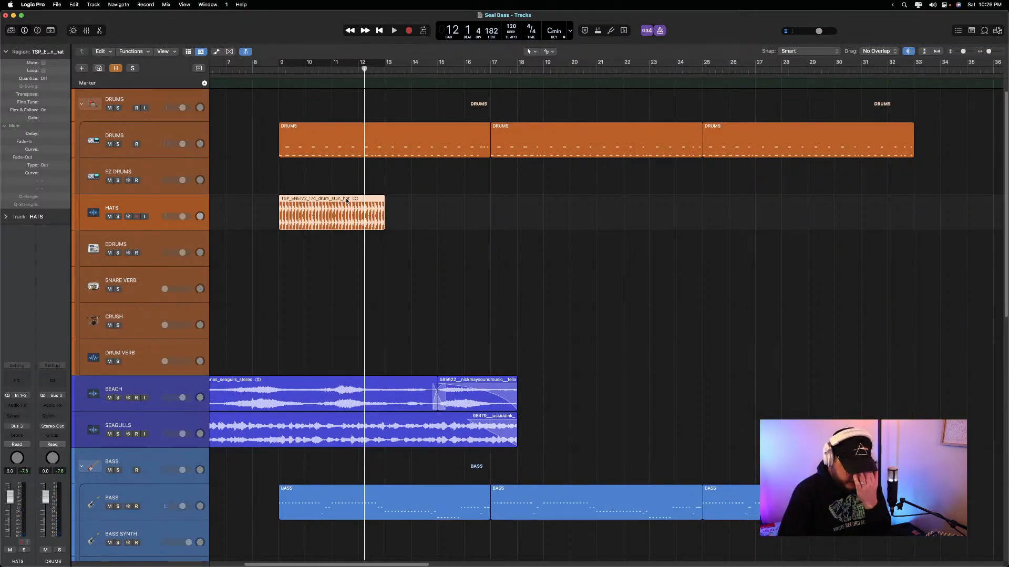
Add a second HATS track, keep the stretched hat loop only on the lower HATS track, and mute that region
key("super+d")
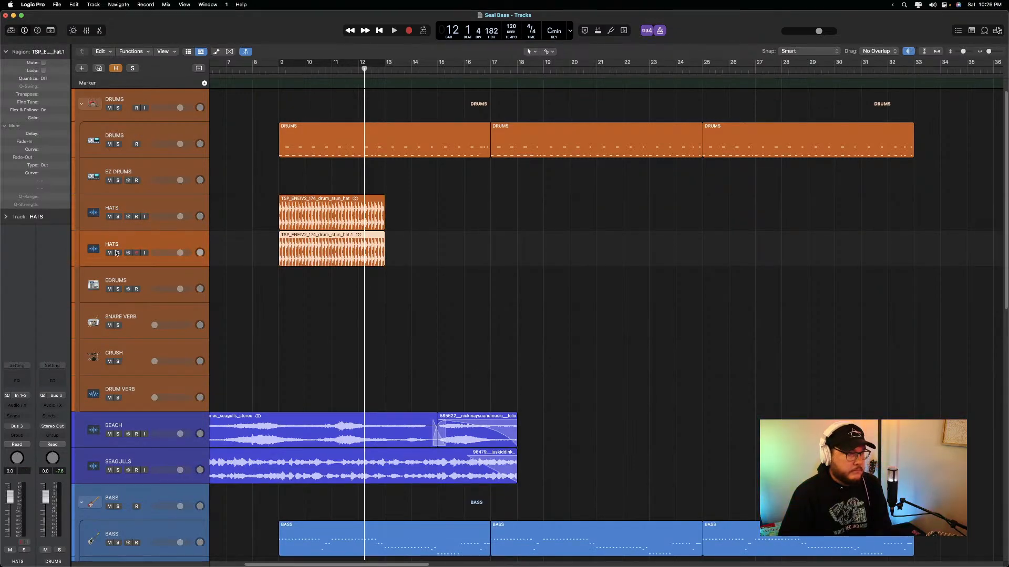
key("super+z")
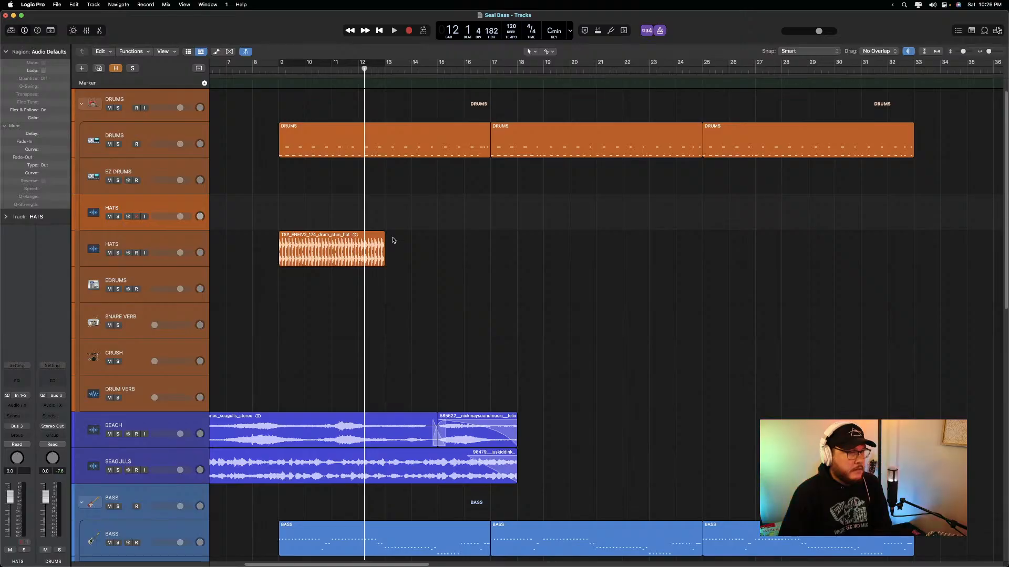
left_click(320, 244)
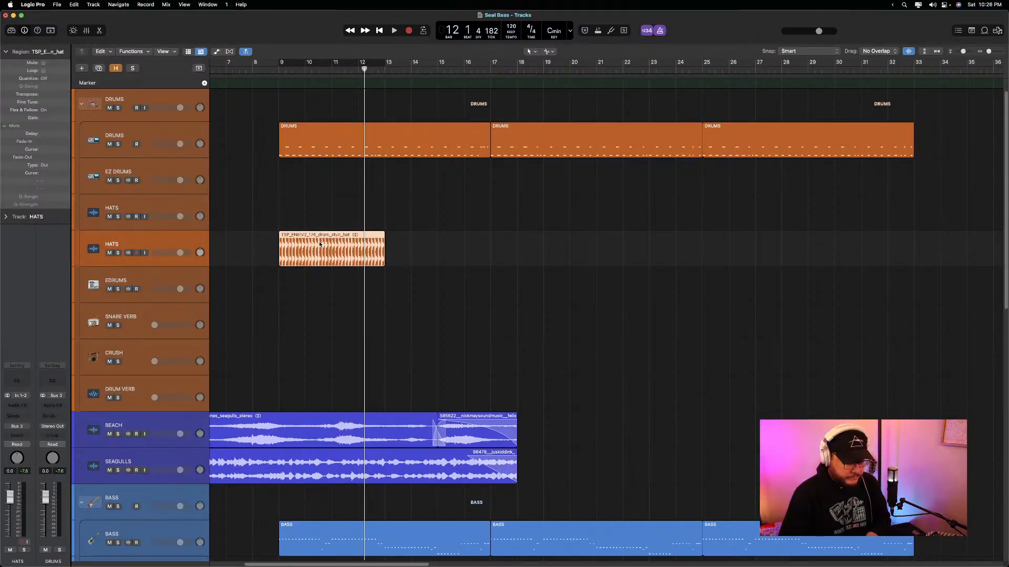
key("ctrl+m")
Switch to Splice and audition the hat loops from TS_IR_90_hats_felt_out.wav to the 172 BPM TSP_ENEIV2 drum_spyke loop
key("super+Tab")
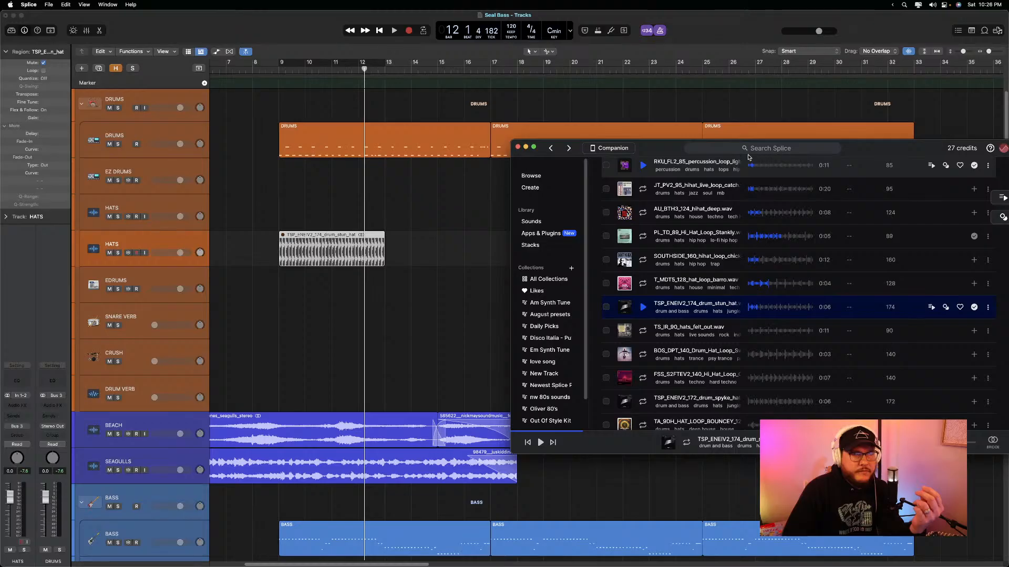
left_click_drag(749, 157, 630, 153)
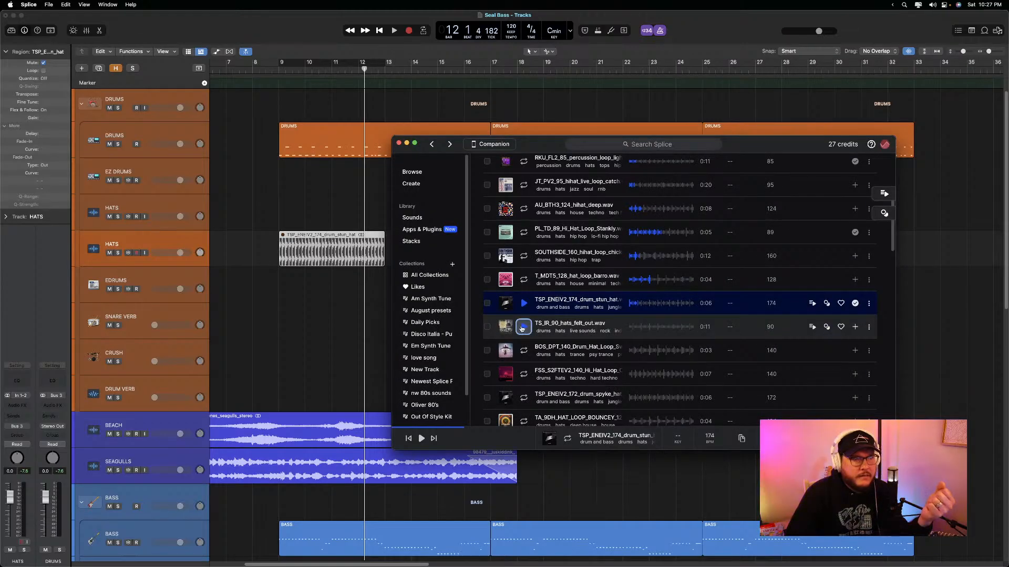
left_click(523, 327)
left_click(523, 350)
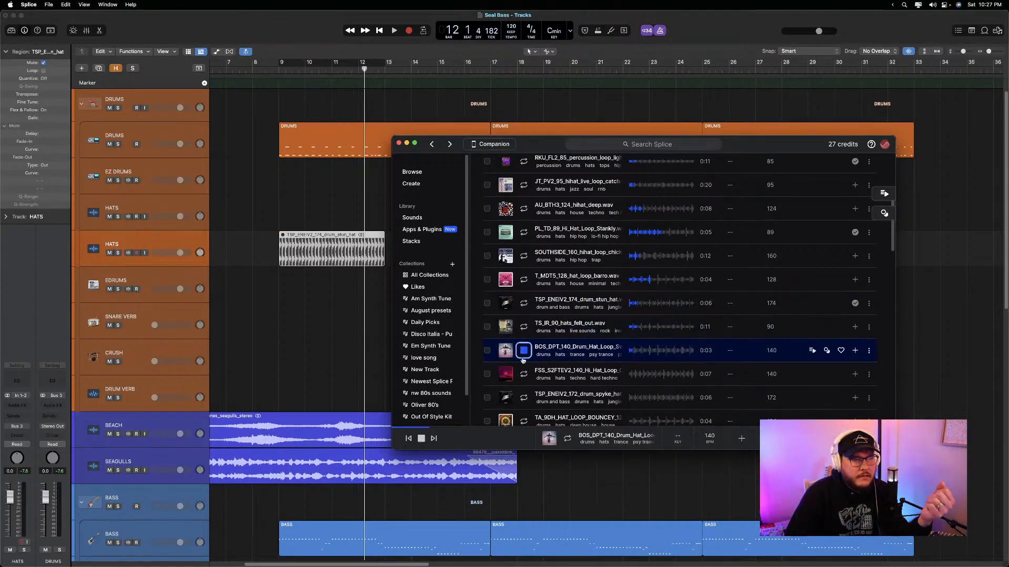
left_click(523, 374)
left_click(523, 397)
scroll(522, 265, "down", 5)
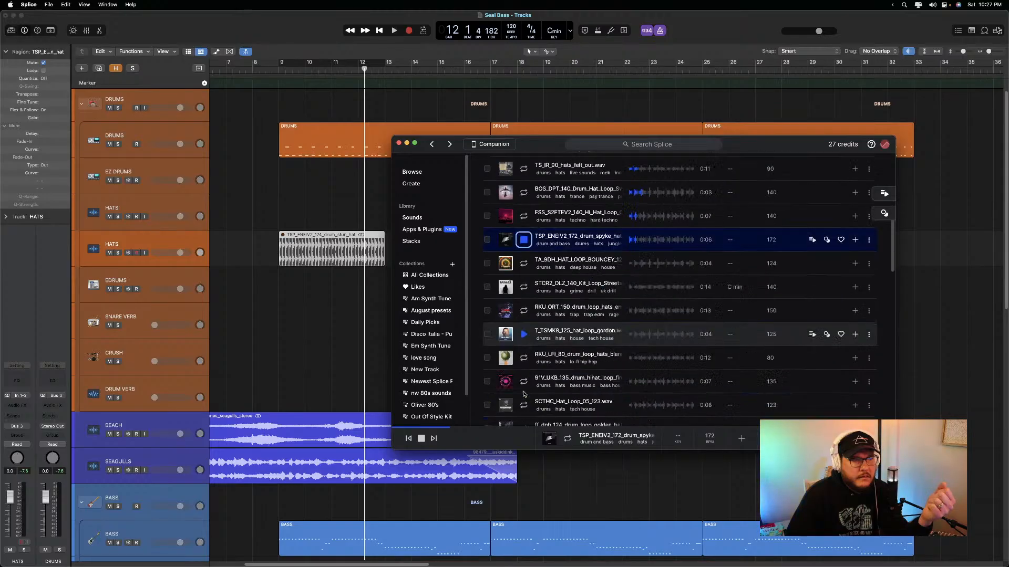
Audition the following hat loops, from the 124 BPM TA_9DH_HAT_LOOP_BOUNCEY to SCTHC_Hat_Loop_05_123.wav, and stop the preview
left_click(523, 264)
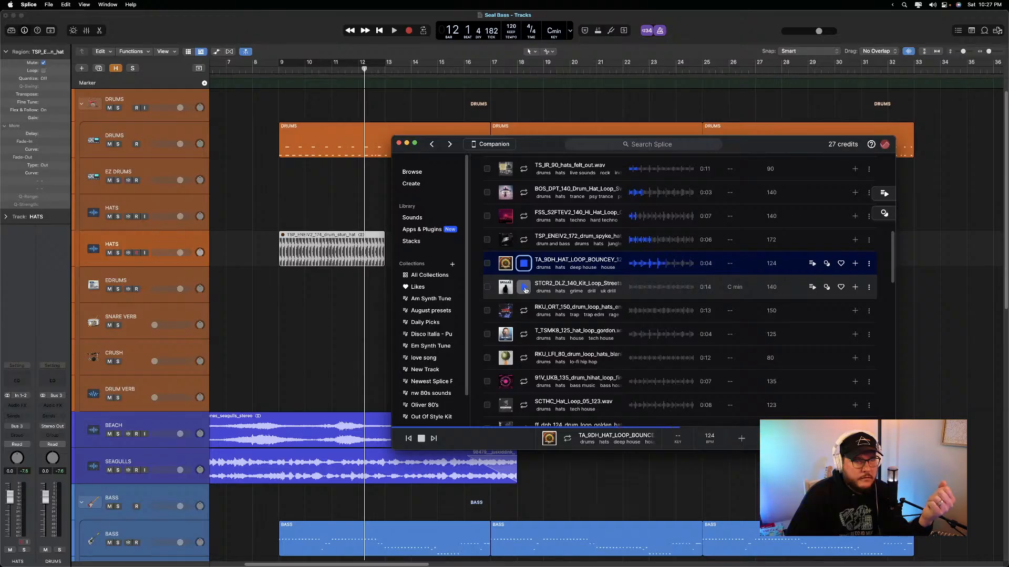
left_click(524, 287)
left_click(524, 310)
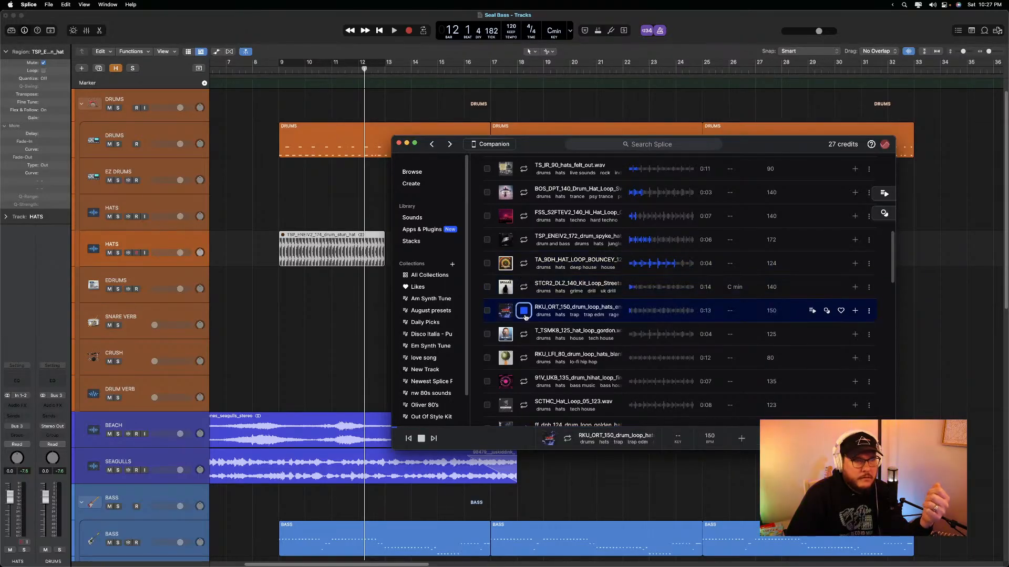
left_click(527, 336)
left_click(524, 381)
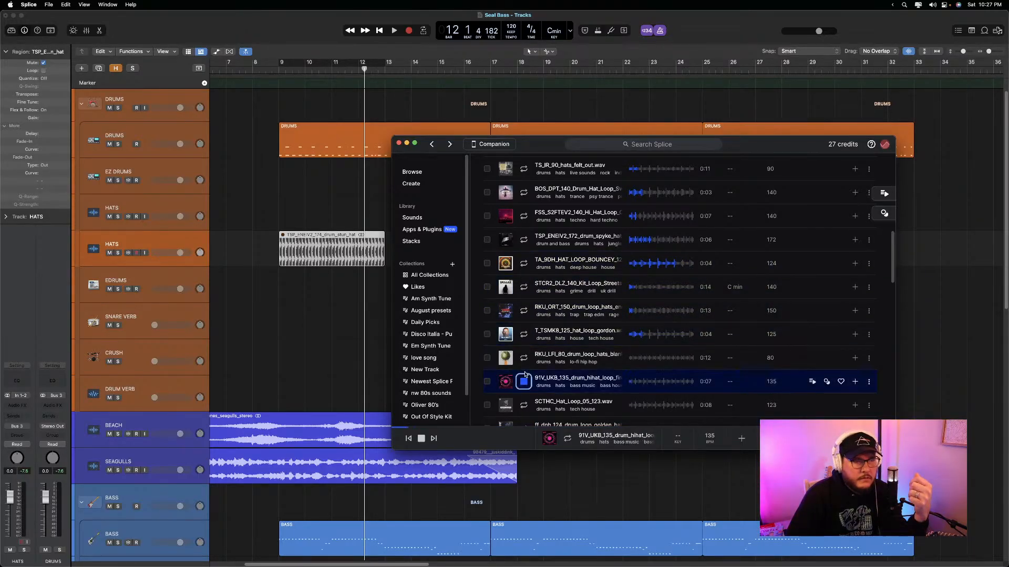
left_click(524, 358)
scroll(526, 364, "down", 3)
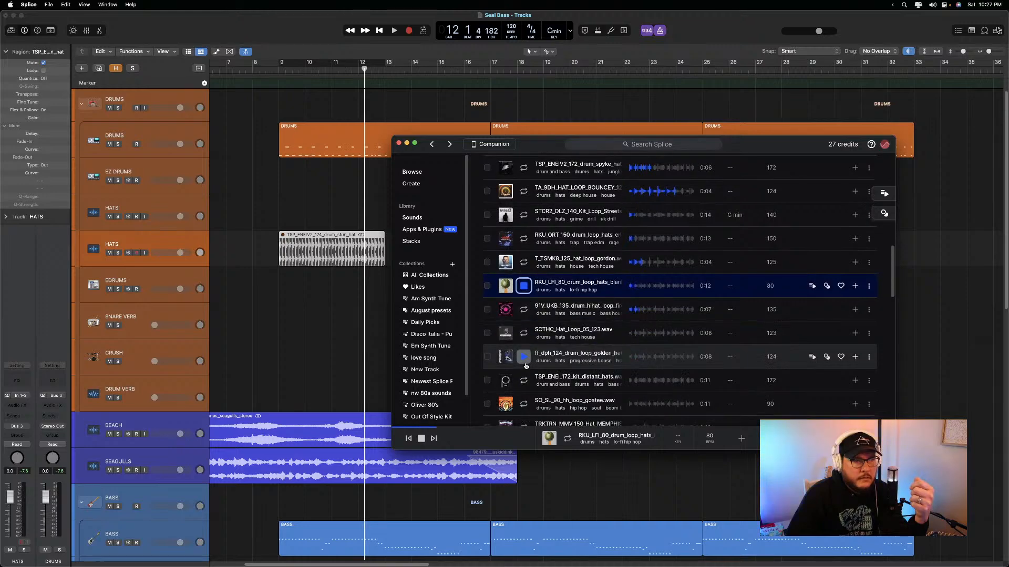
left_click(524, 335)
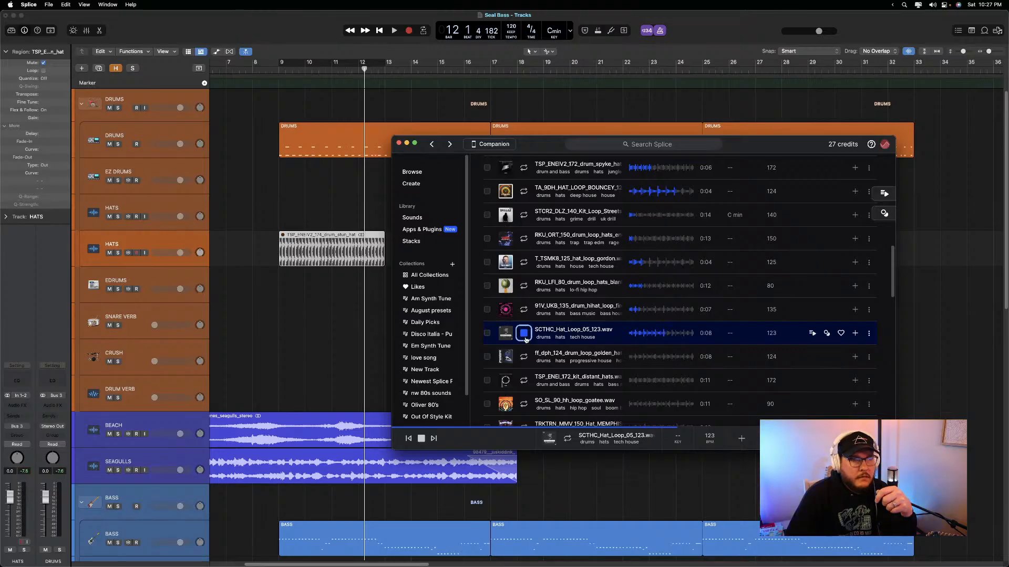
left_click(524, 333)
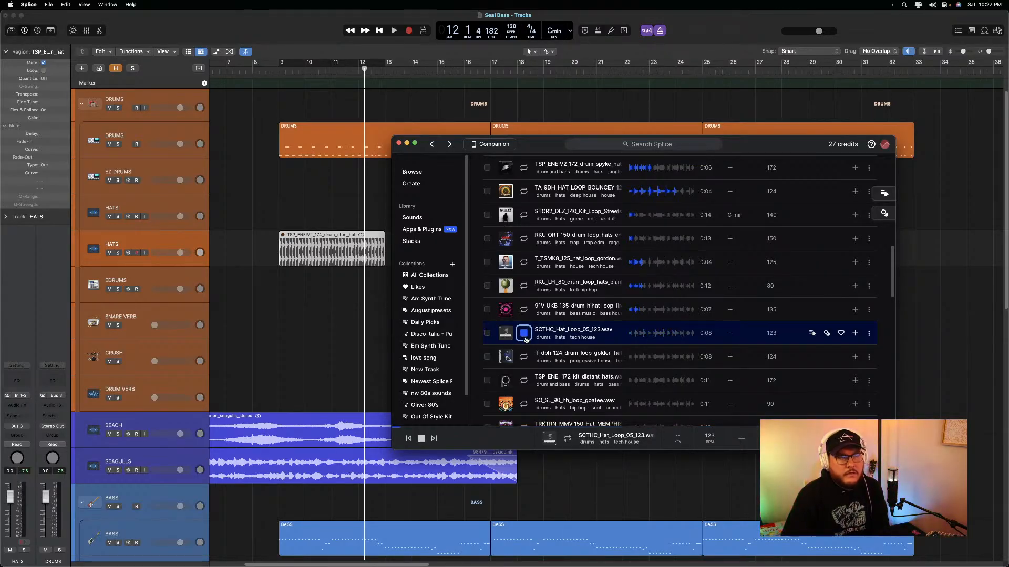
Play the arrangement from bar 9 in Logic Pro for comparison, and mark SCTHC_Hat_Loop_05_123.wav as liked in Splice
left_click(279, 72)
key("space")
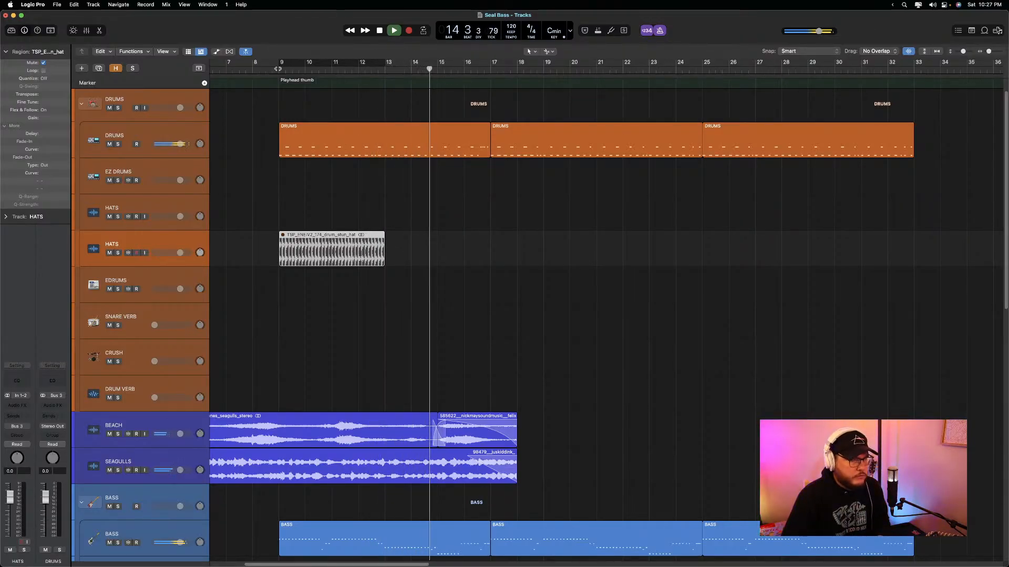
key("space")
key("super+Tab")
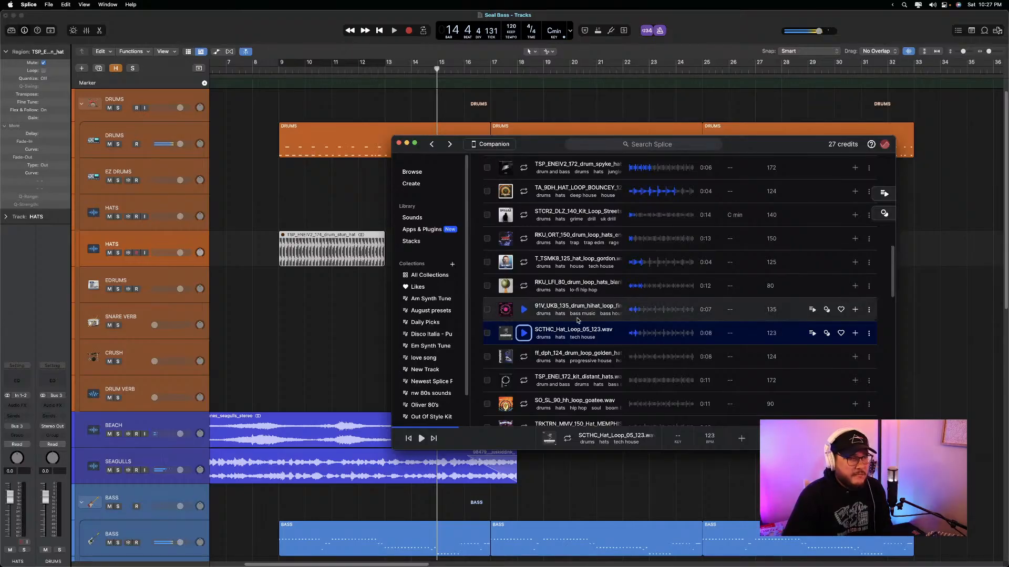
left_click(840, 333)
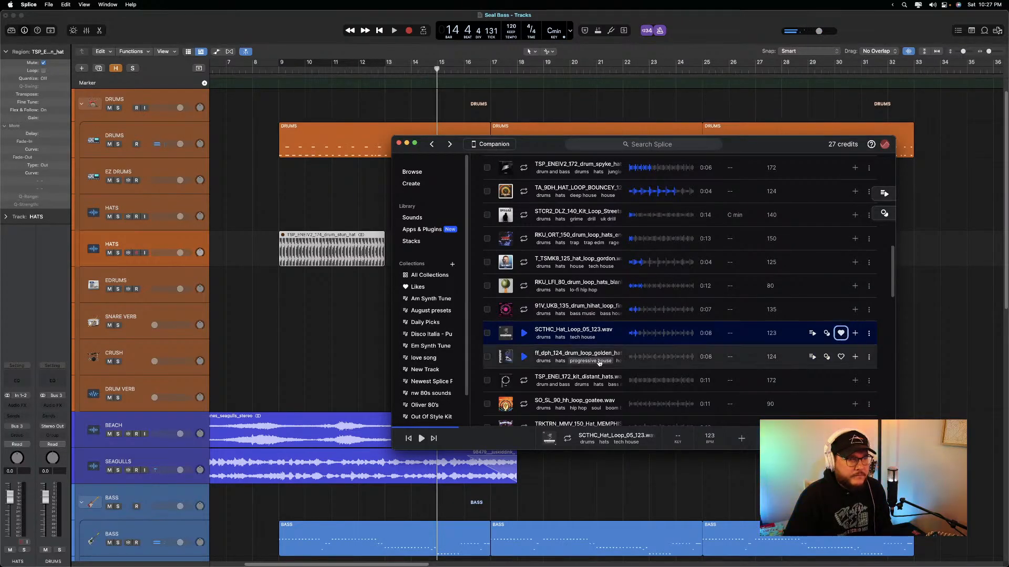
Audition the loops following SCTHC_Hat_Loop_05_123.wav and add SO_SL_90_hh_loop_goatee.wav to the Splice library
left_click(524, 358)
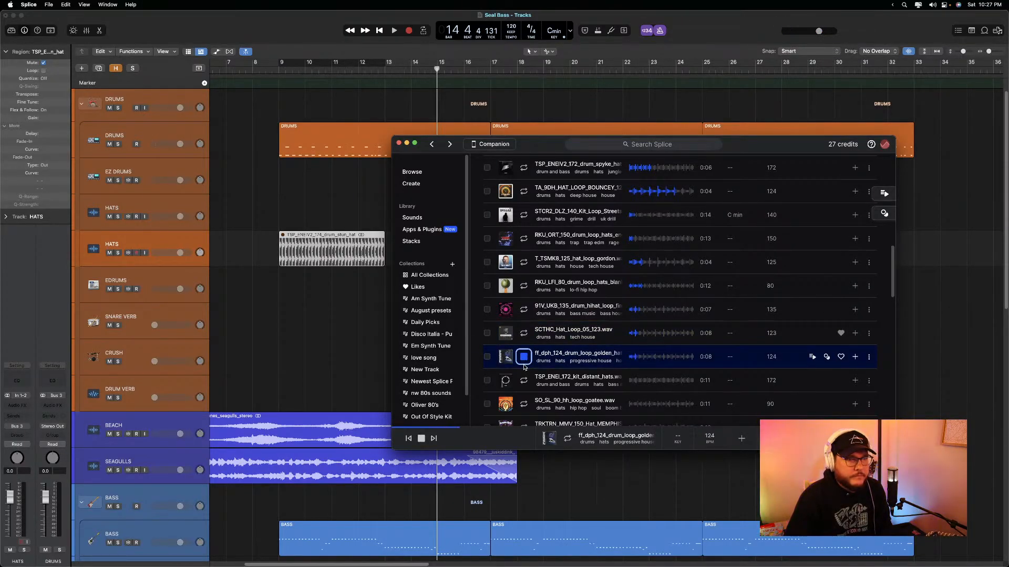
left_click(524, 380)
left_click(524, 404)
scroll(527, 400, "down", 3)
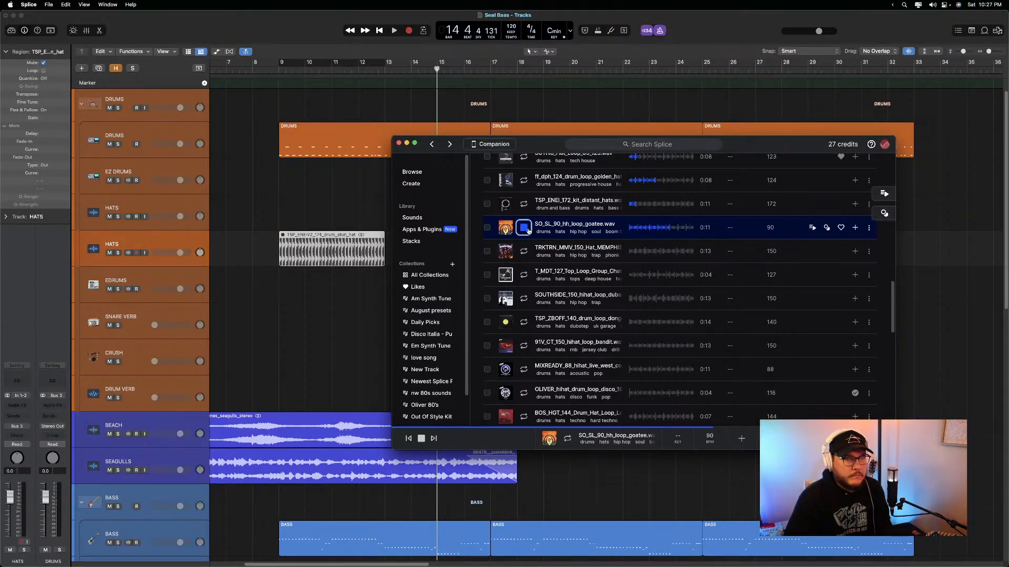
left_click(855, 228)
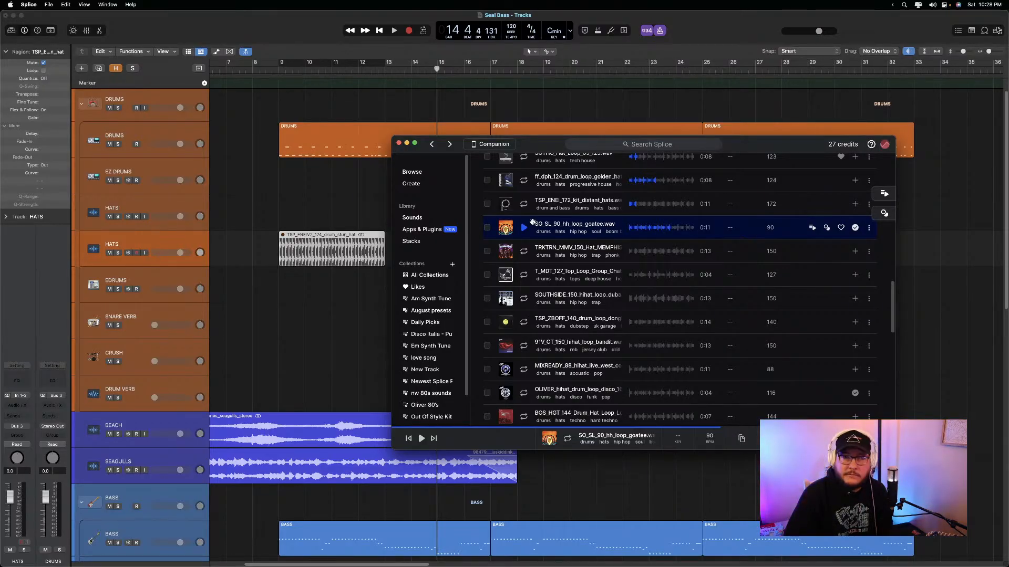
Place the SO_SL_90_hh_loop_goatee loop on the upper HATS track at bar 9 without tempo editing, and play it
left_click_drag(532, 222, 280, 213)
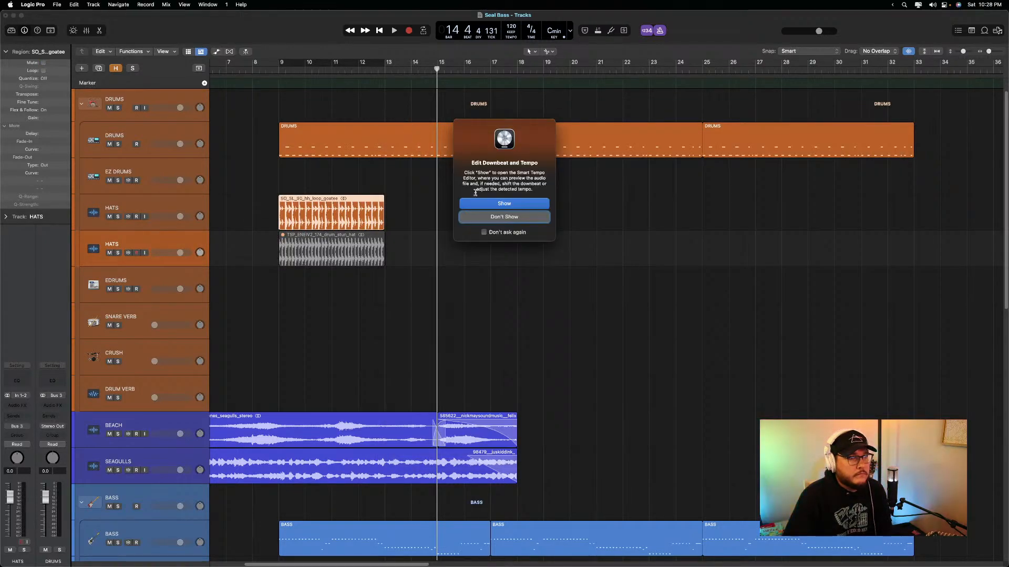
left_click(494, 218)
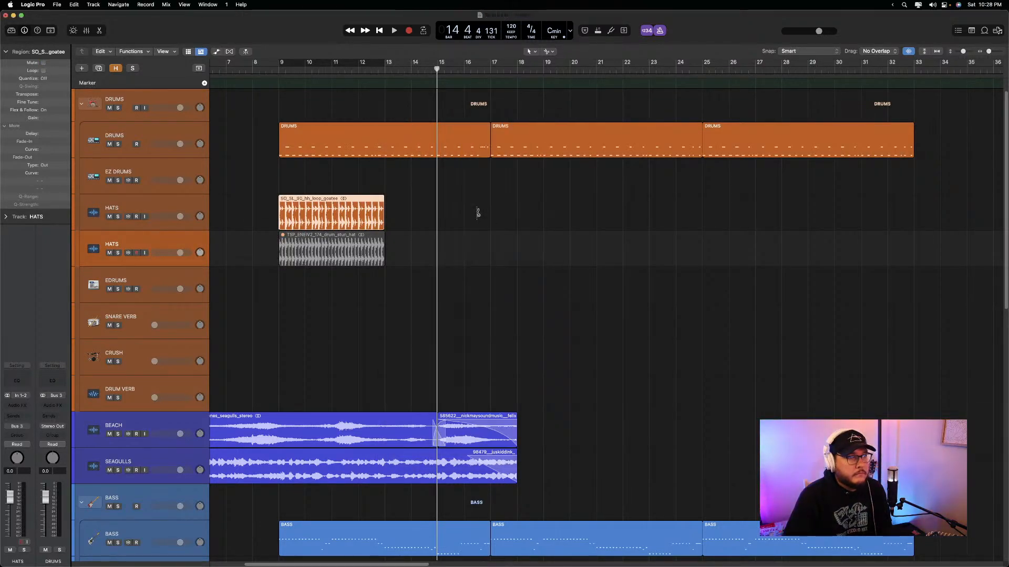
left_click(275, 69)
key("space")
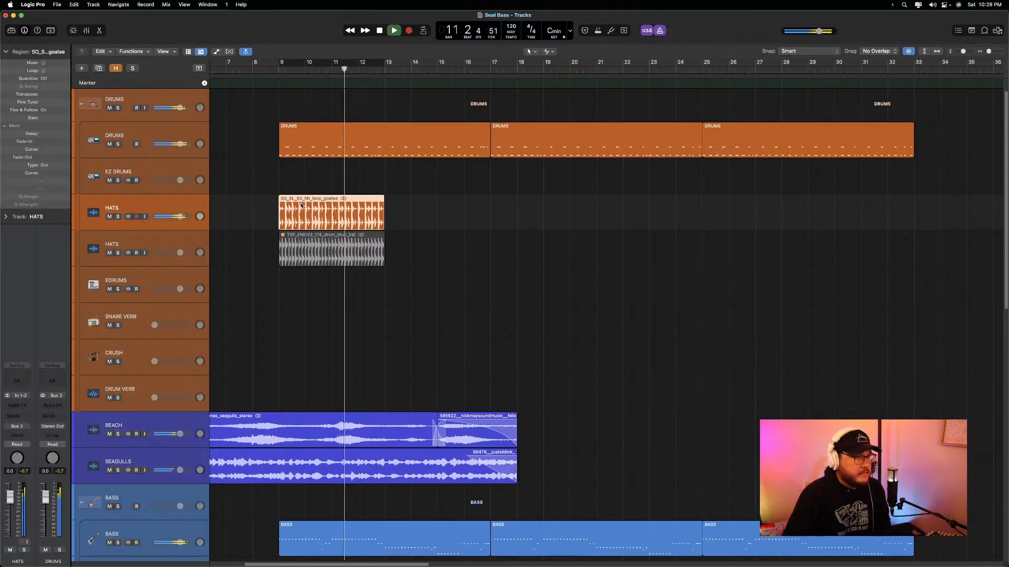
key("space")
Set the goatee hat region's gain to -6.8 dB and transpose to -2 while checking it in playback and solo
left_click_drag(44, 120, 42, 197)
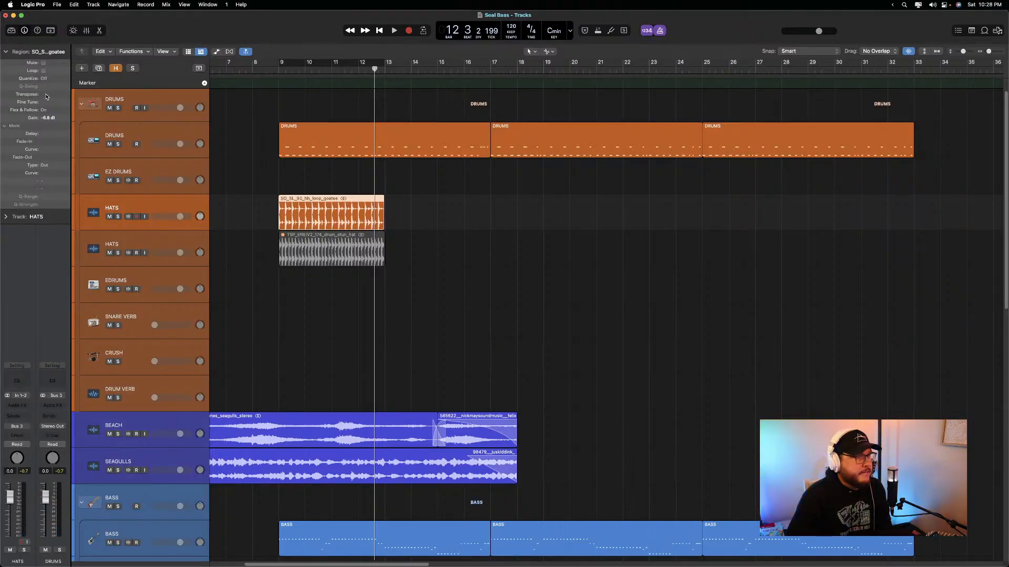
key("shift+space")
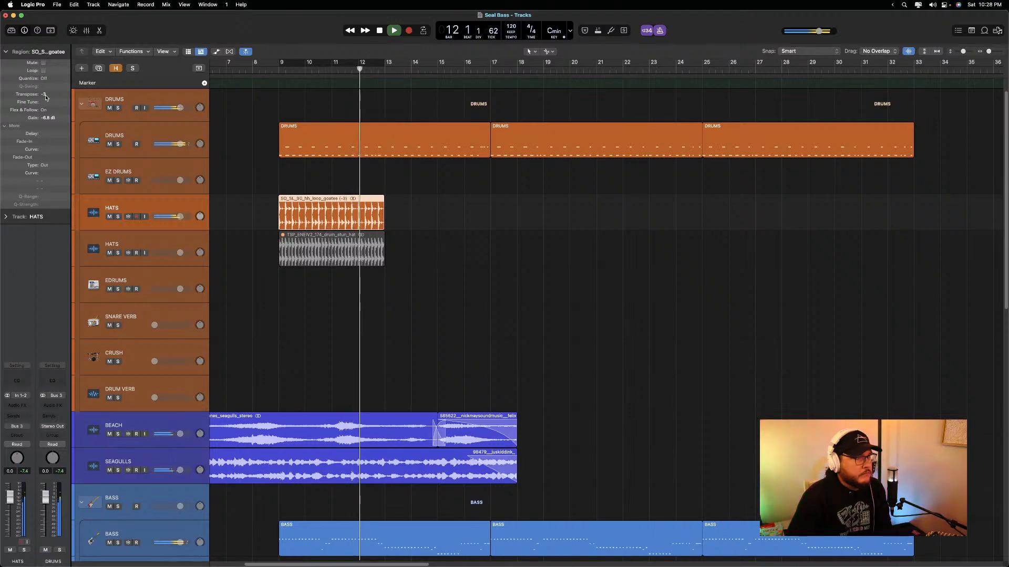
key("space")
key("space")
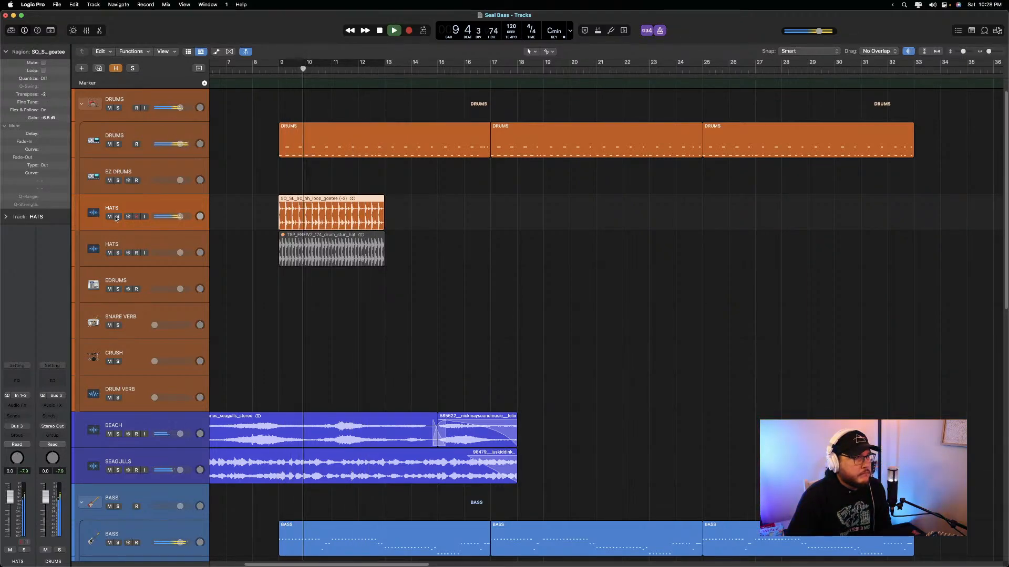
key("ctrl+s")
key("ctrl+s")
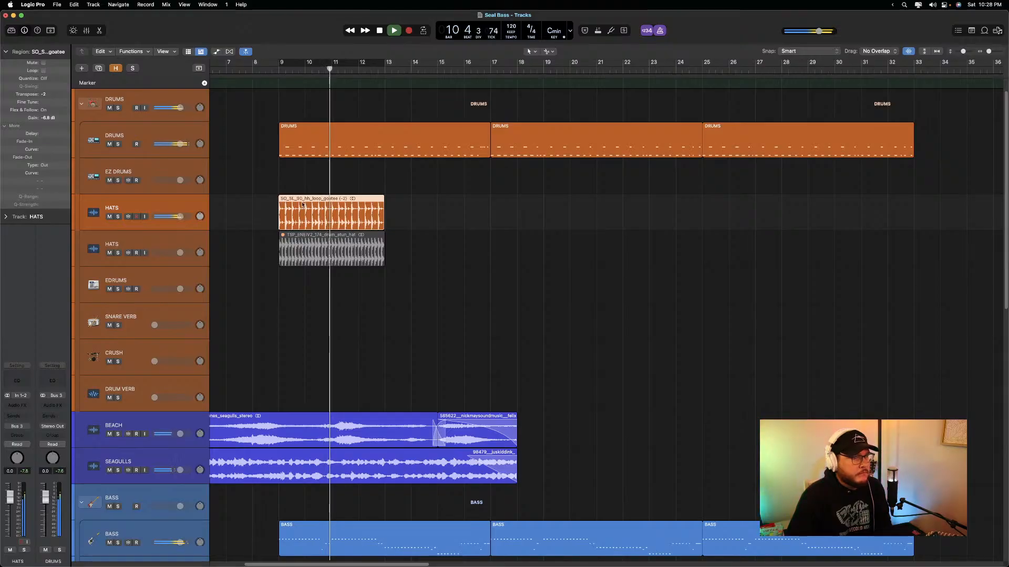
Repeat the goatee hat region once and join both regions into one spanning bars 9 to 17
key("super+r")
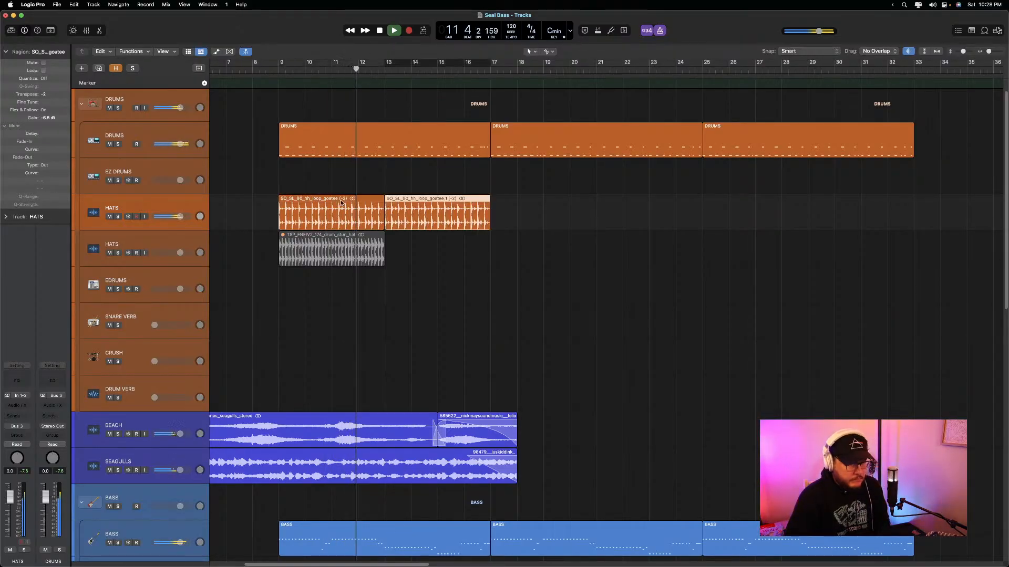
key("space")
left_click(354, 212)
left_click(421, 213, "shift")
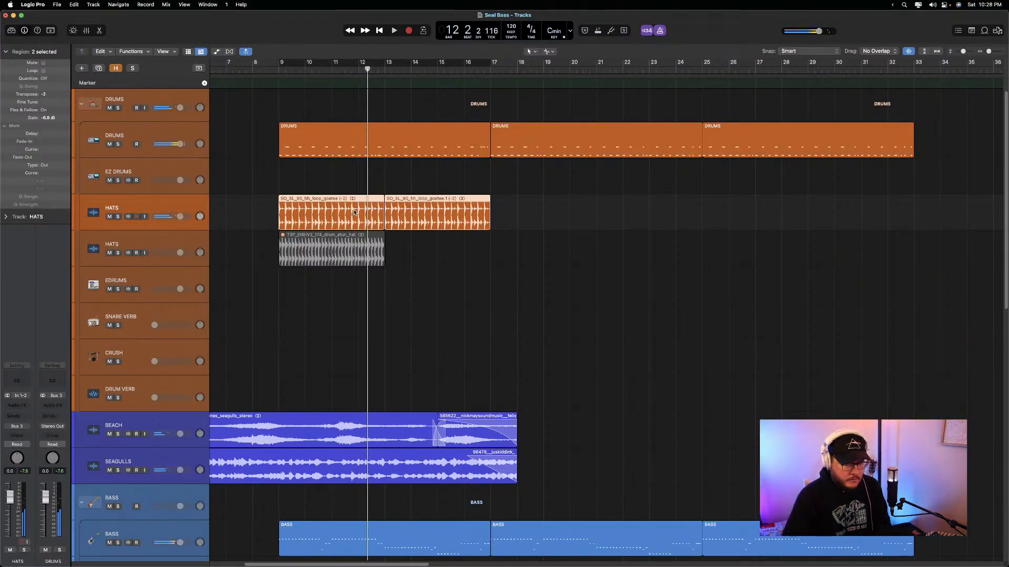
key("super+j")
left_click(500, 201)
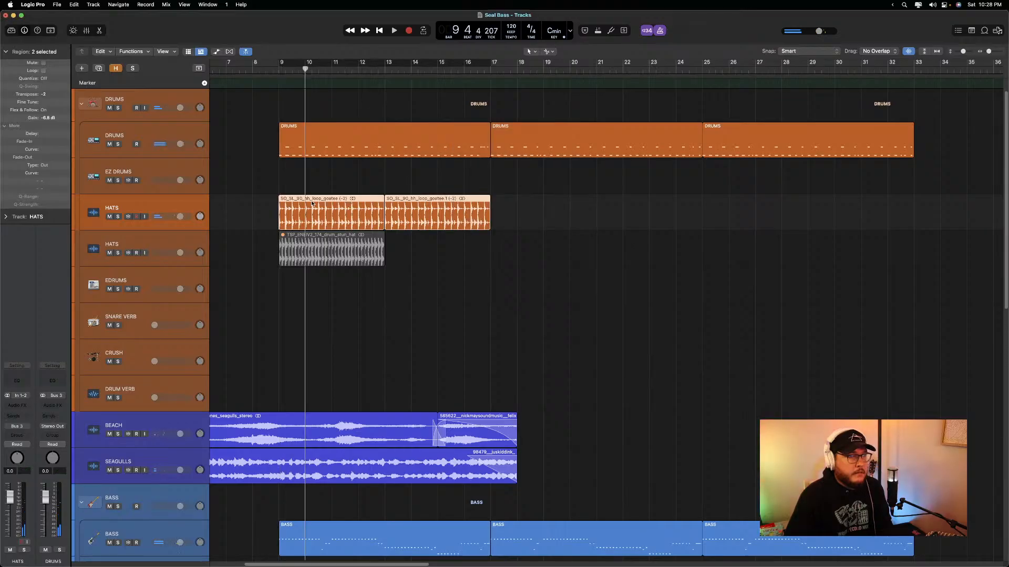
Play the joined goatee hat region from bar 9, and move it to start at bar 17
left_click(268, 74)
key("space")
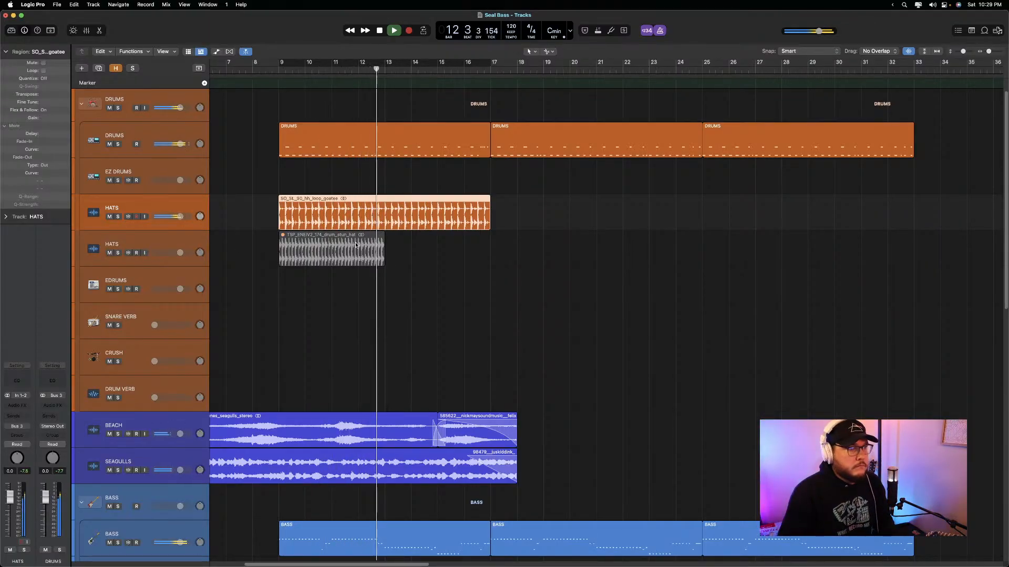
left_click(354, 241)
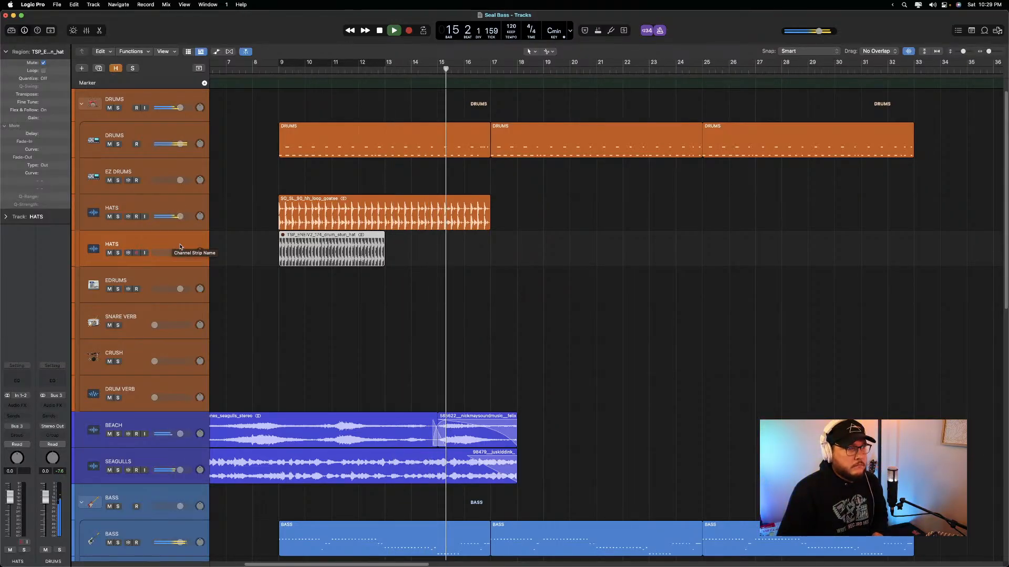
scroll(227, 252, "right", 2)
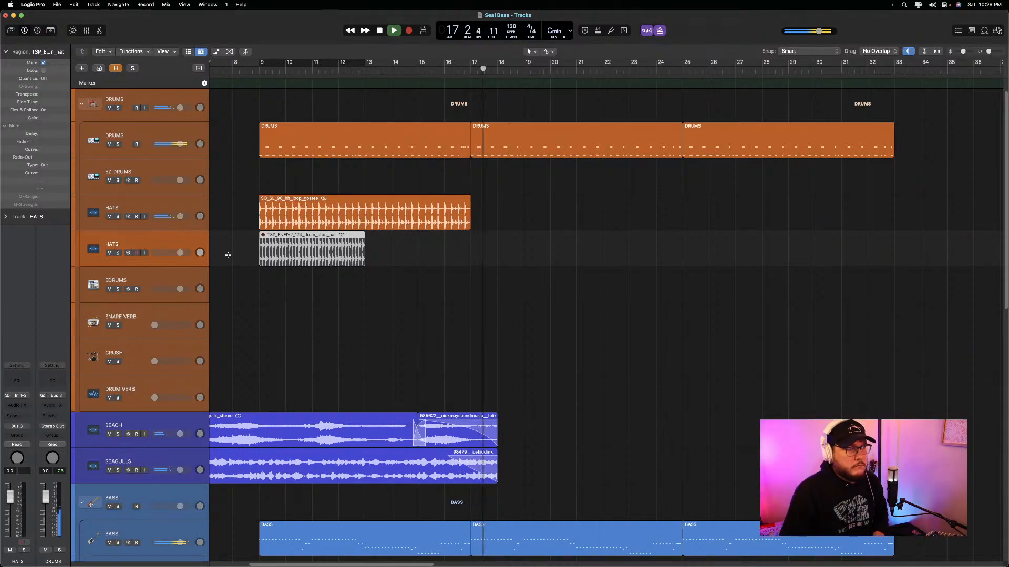
key("space")
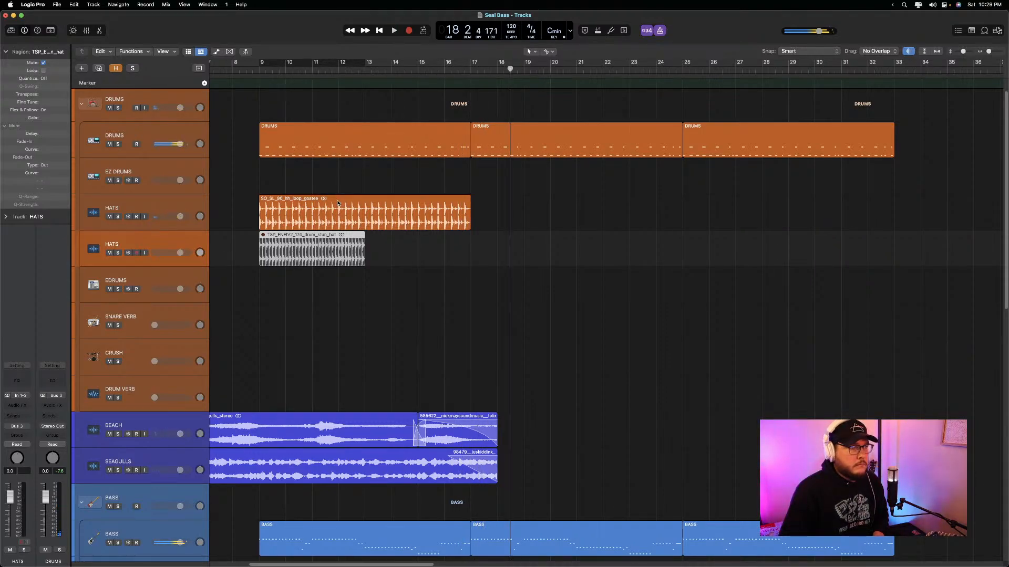
left_click_drag(338, 203, 549, 205)
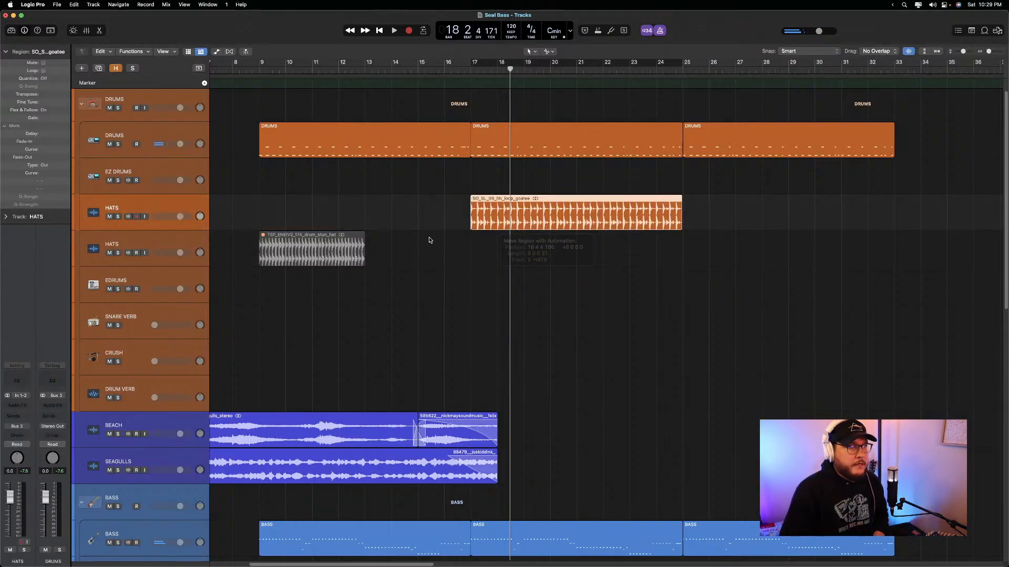
Unmute the lower HATS loop, repeat it once to fill bars 9 to 17, and play from bar 8
left_click(313, 235)
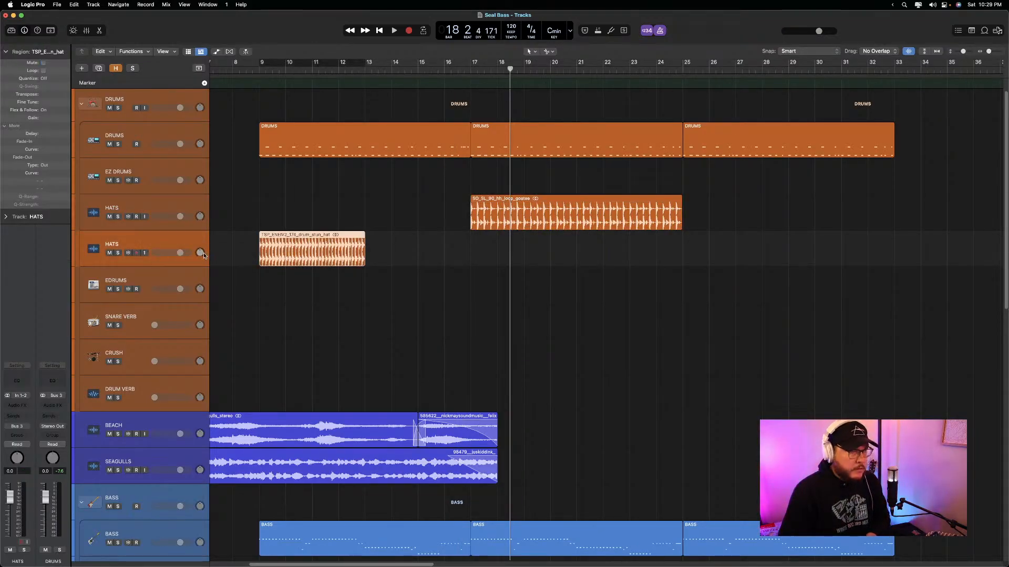
key("super+r")
key("Return")
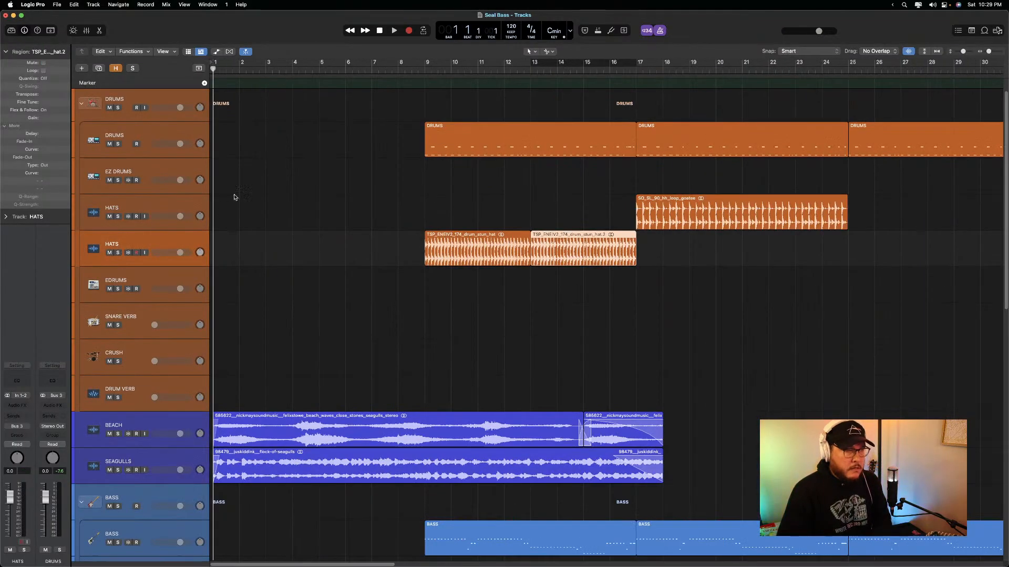
left_click(404, 77)
key("space")
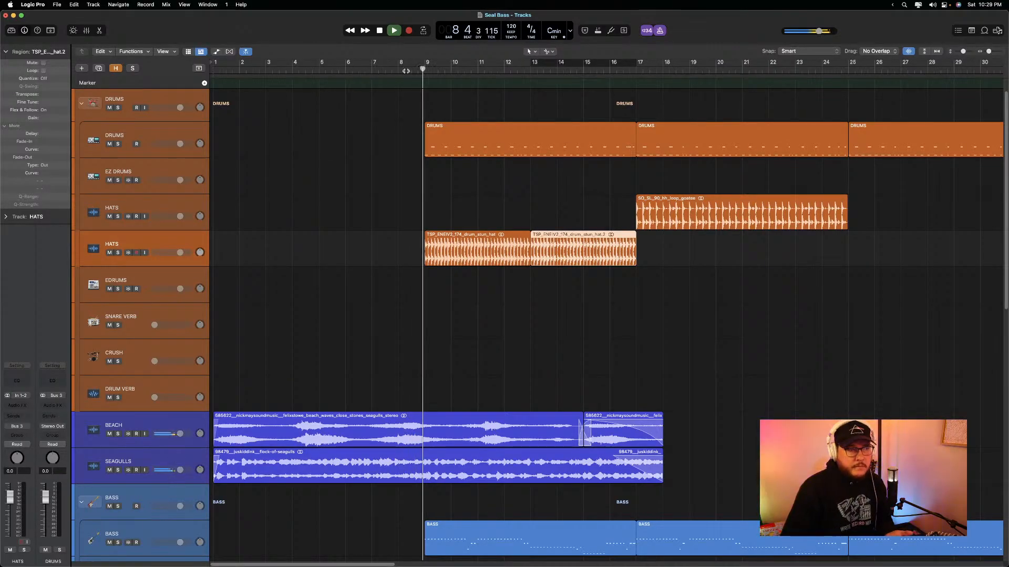
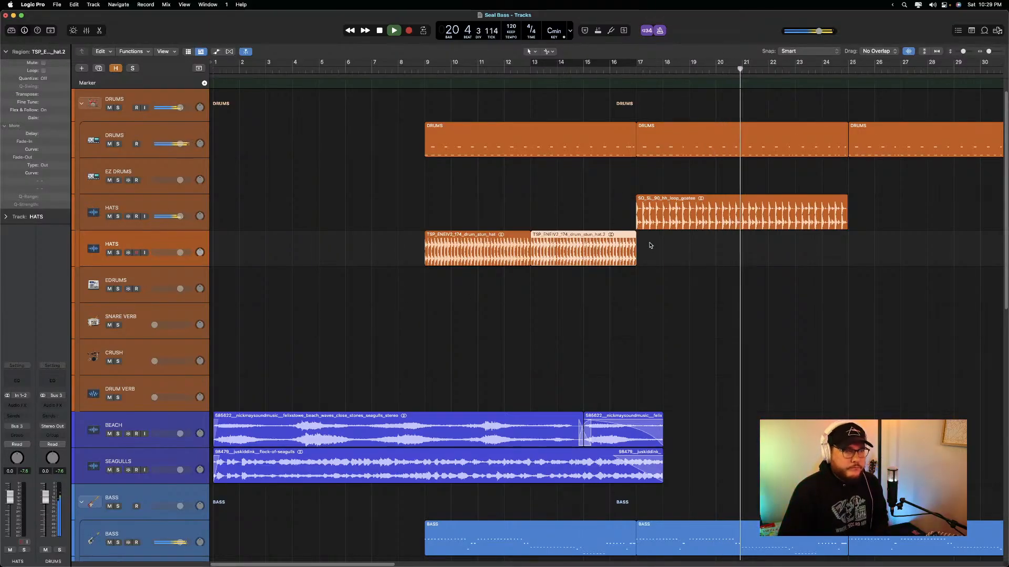
Stop playback and delete both TSP_ENEIV2_174 hat regions from the lower HATS track
key("space")
left_click_drag(650, 246, 494, 249)
key("Delete")
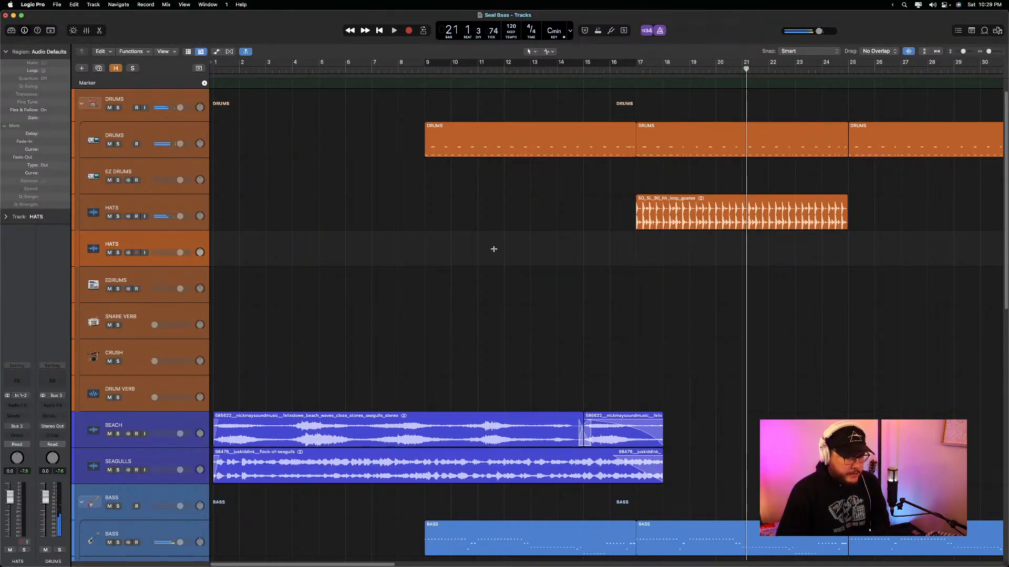
Switch to Splice, audition the hi-hat loops listed below the goatee loop, and download the MIXREADY_88 live west coast hi-hat loop
key("super+Tab")
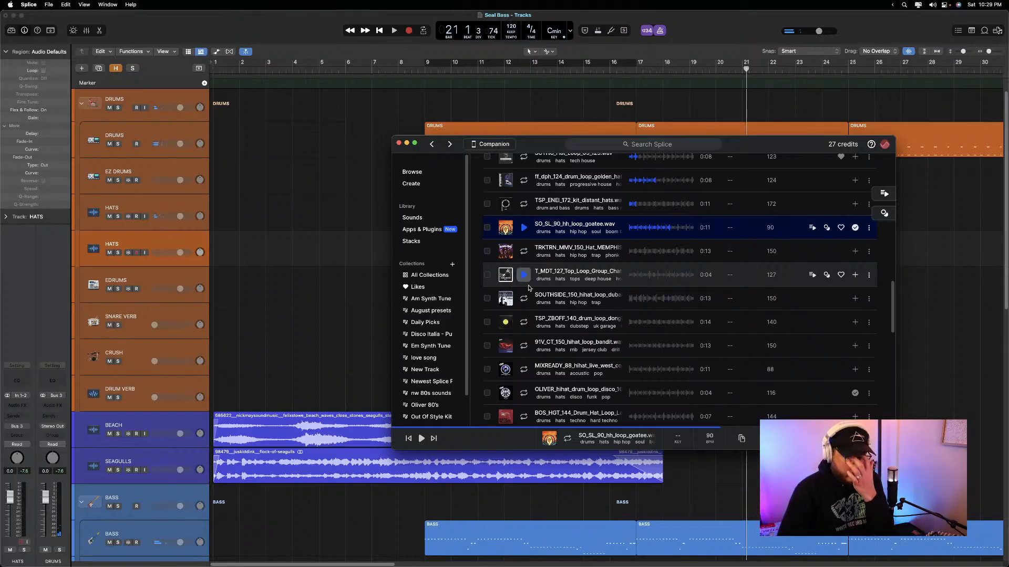
left_click(523, 251)
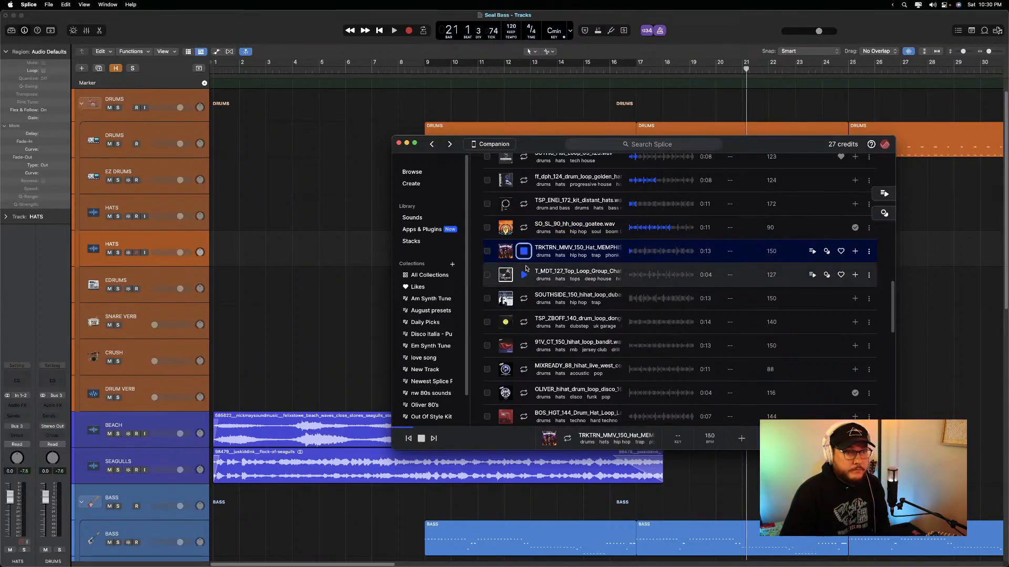
left_click(523, 275)
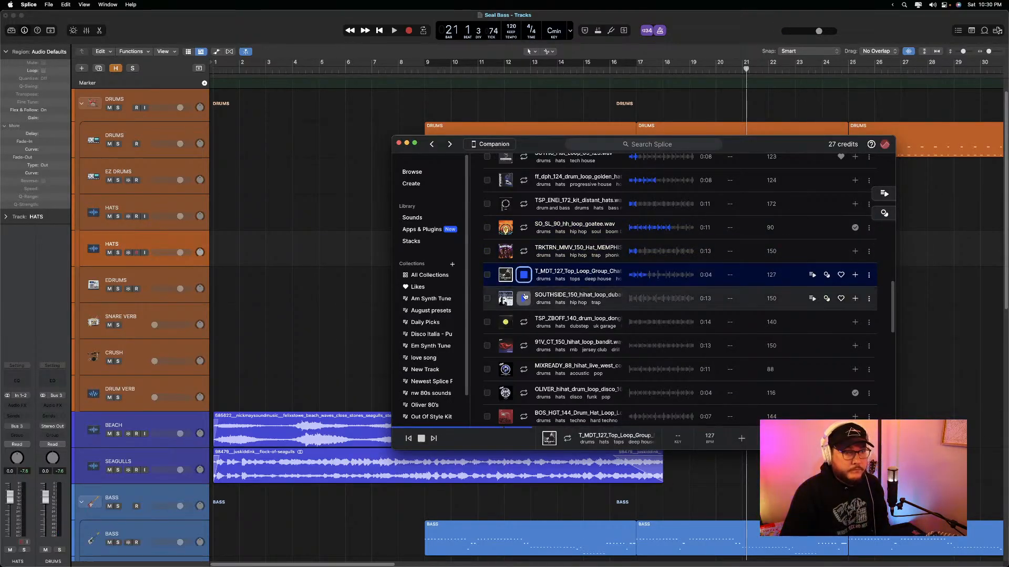
left_click(524, 298)
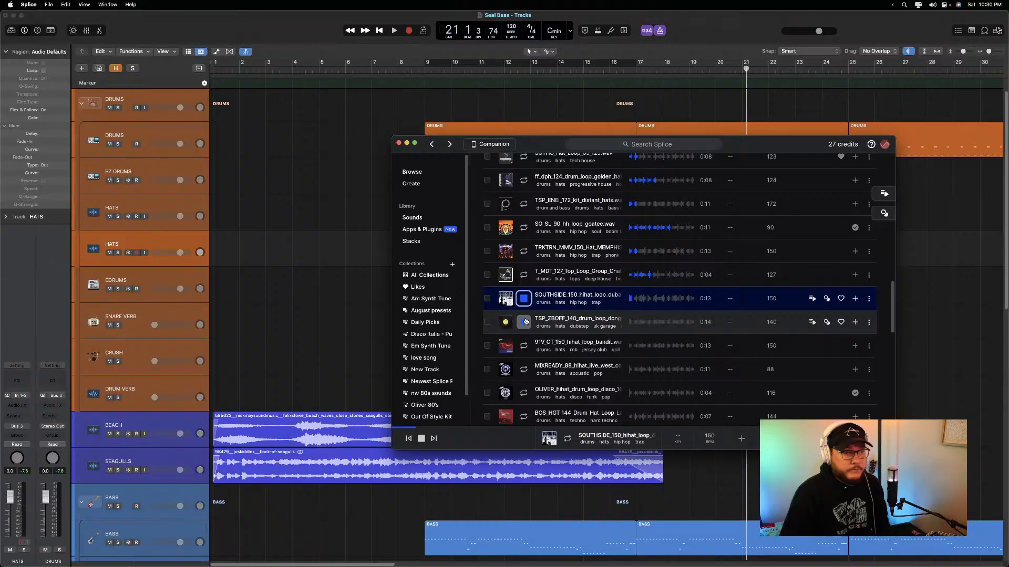
left_click(524, 345)
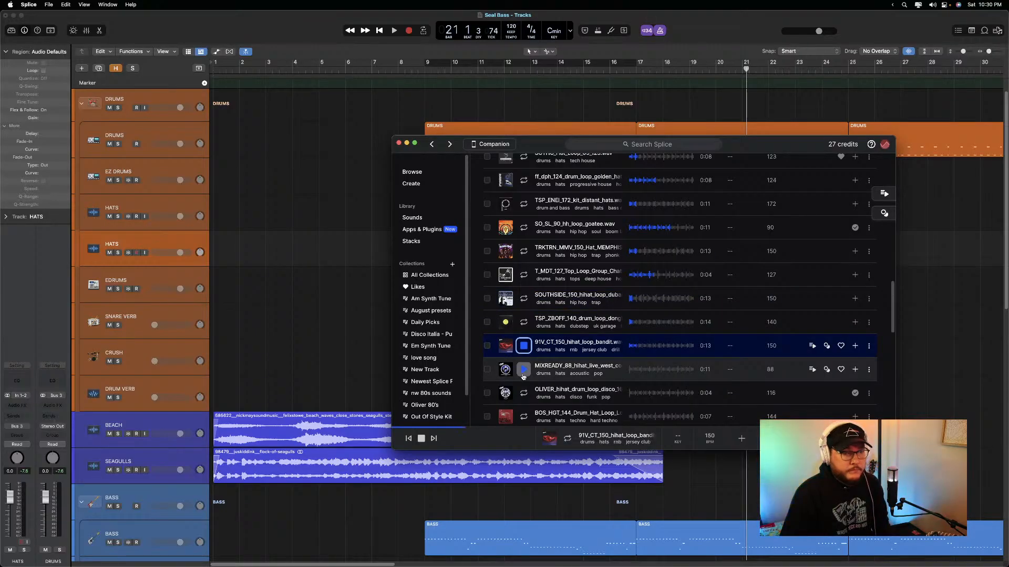
left_click(523, 369)
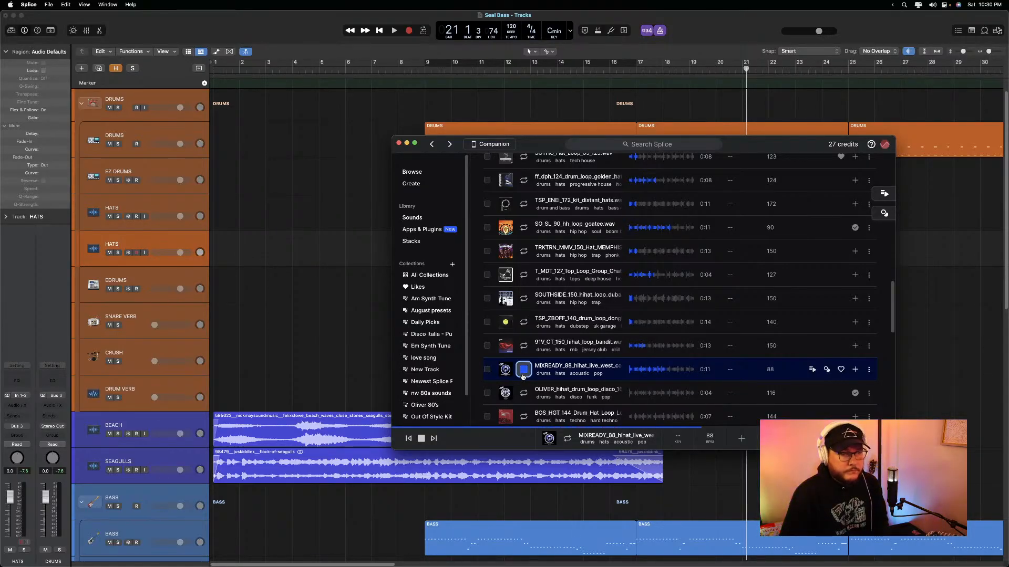
left_click(524, 370)
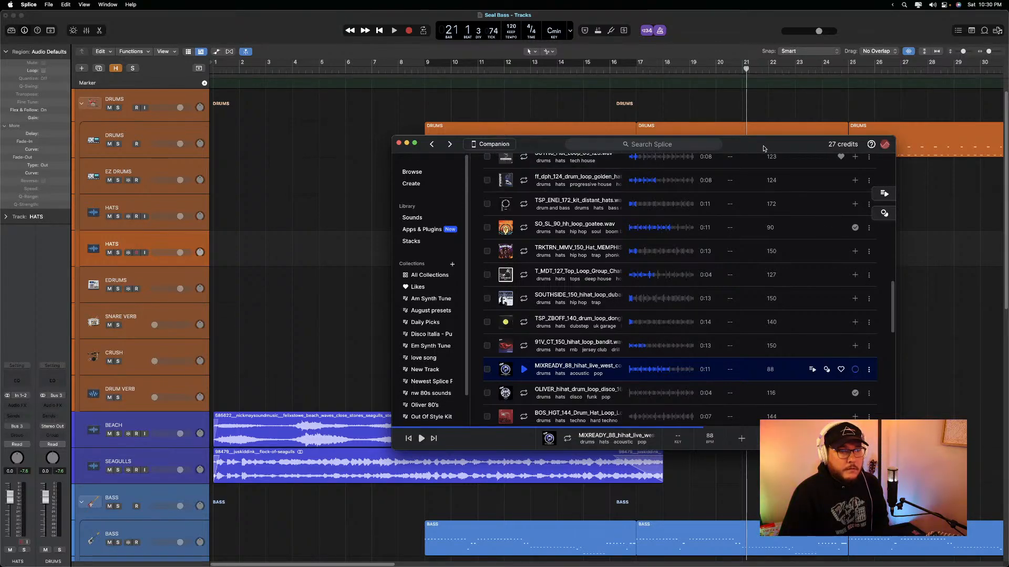
Place the MIXREADY_88 west coast hi-hat loop at bar 9 on the lower HATS track and repeat it once
left_click_drag(763, 148, 865, 151)
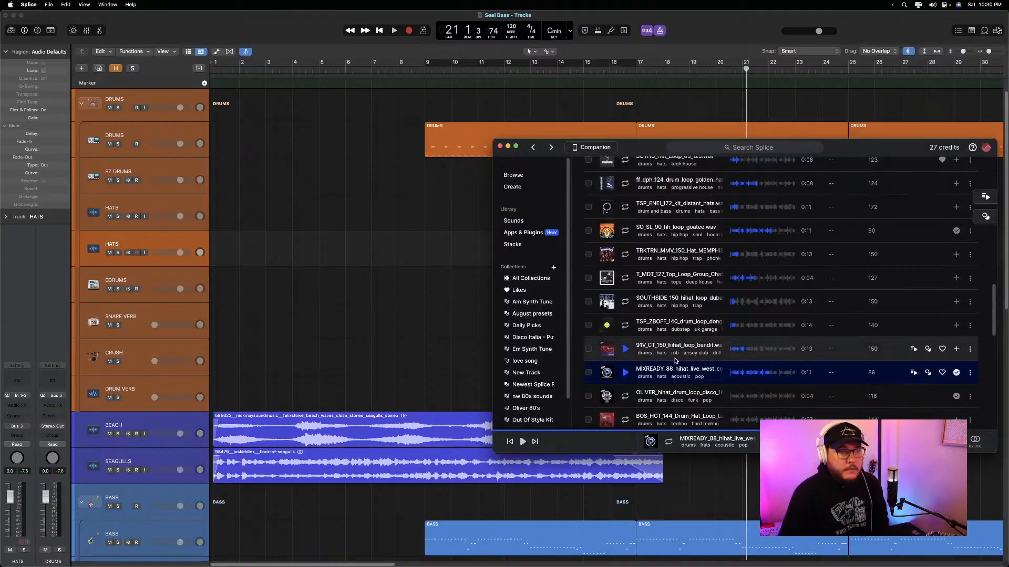
left_click_drag(667, 370, 419, 242)
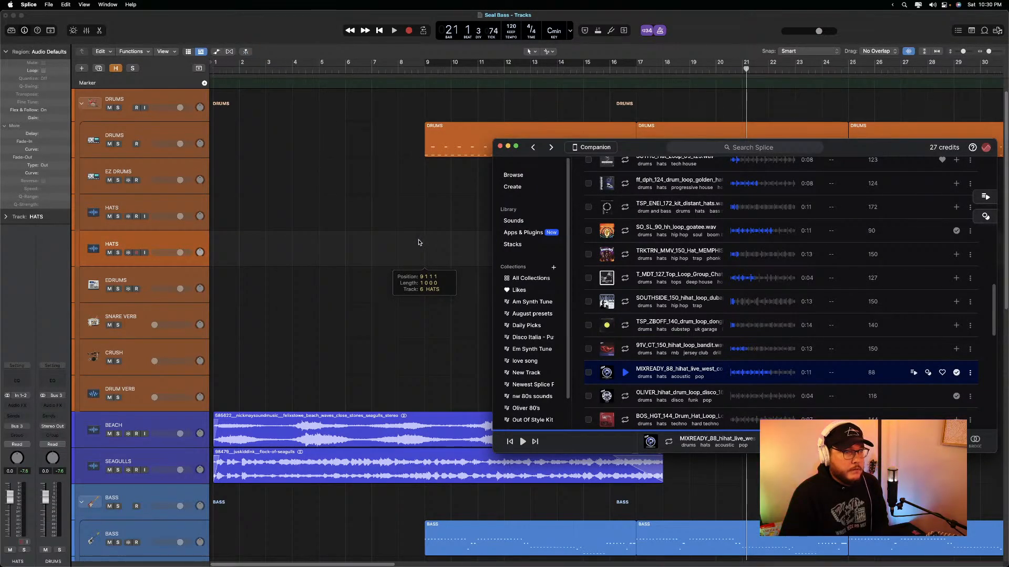
left_click(485, 216)
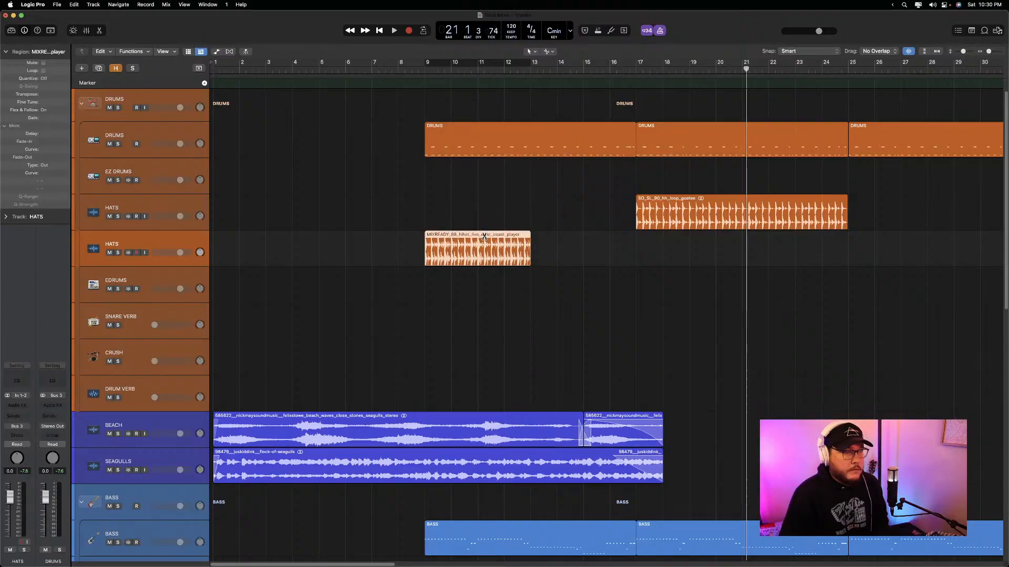
key("super+r")
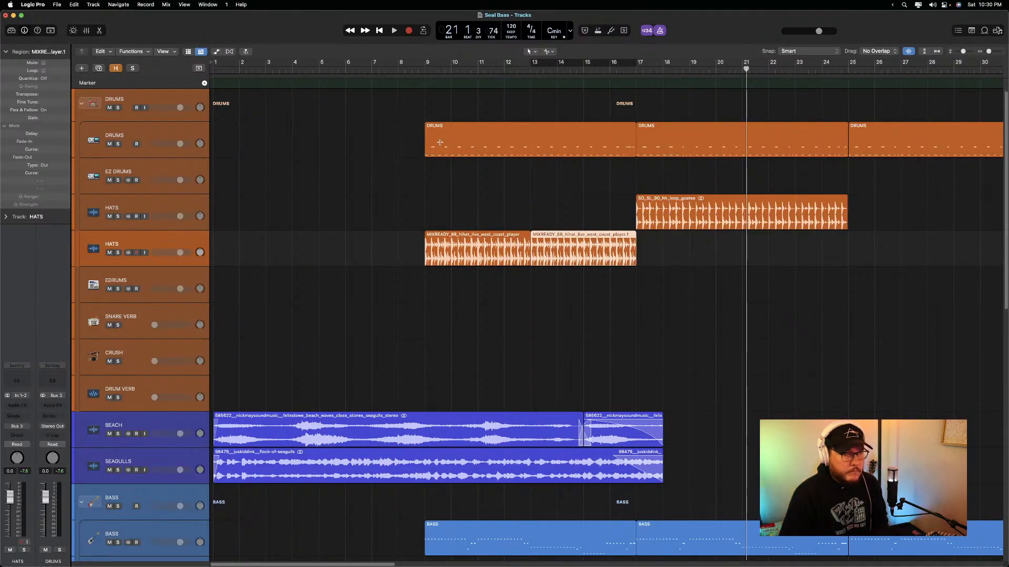
Play the west coast hat regions from bar 8, set both regions' gain to -7.3 dB, and join them into one spanning bars 9 to 17
left_click(400, 71)
key("space")
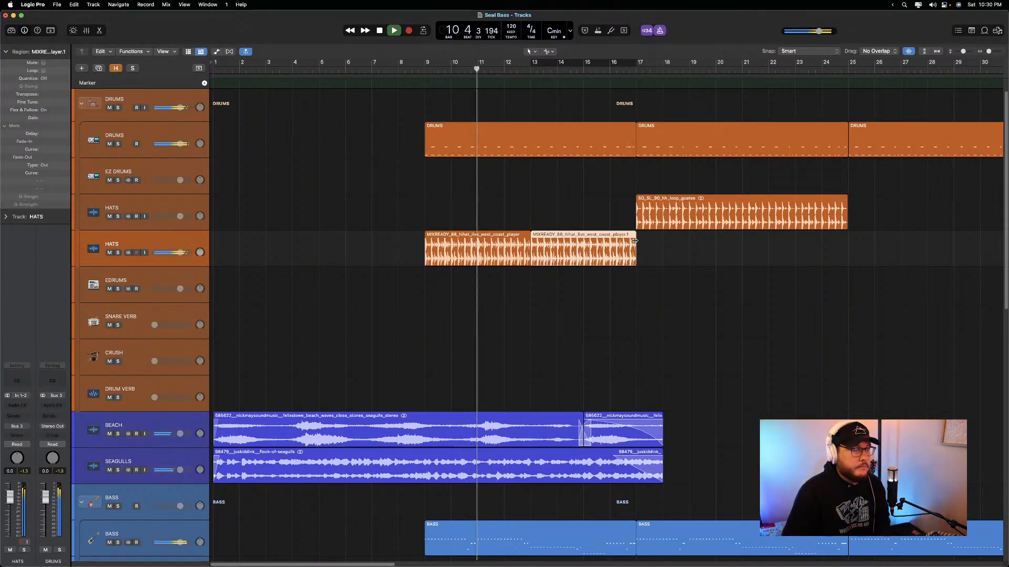
key("space")
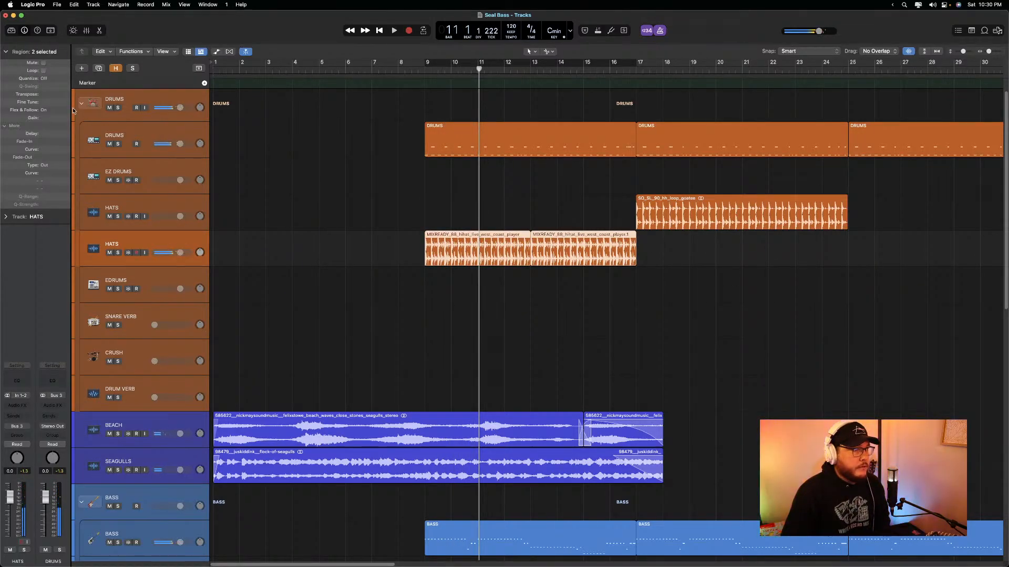
left_click_drag(48, 118, 46, 203)
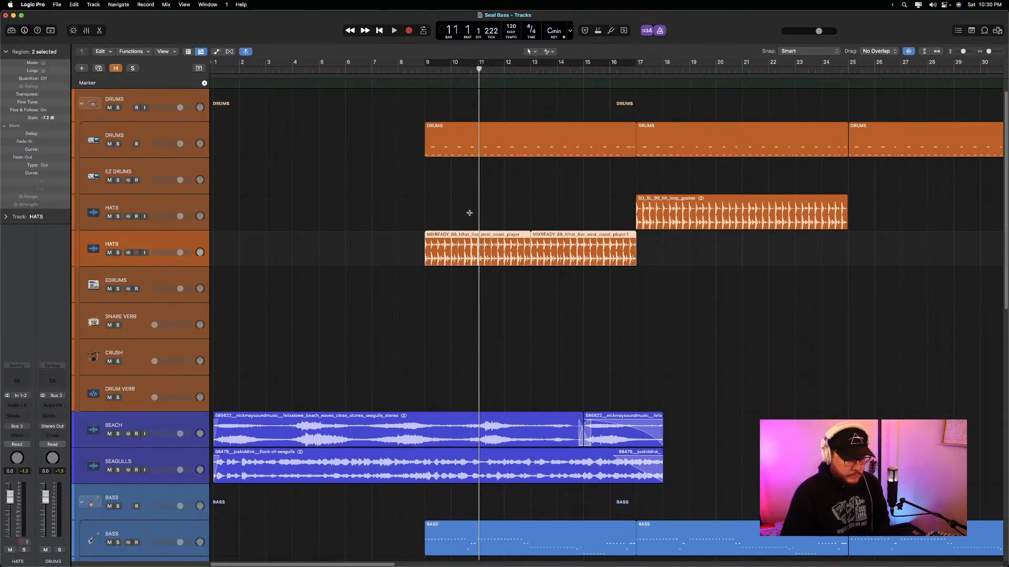
key("space")
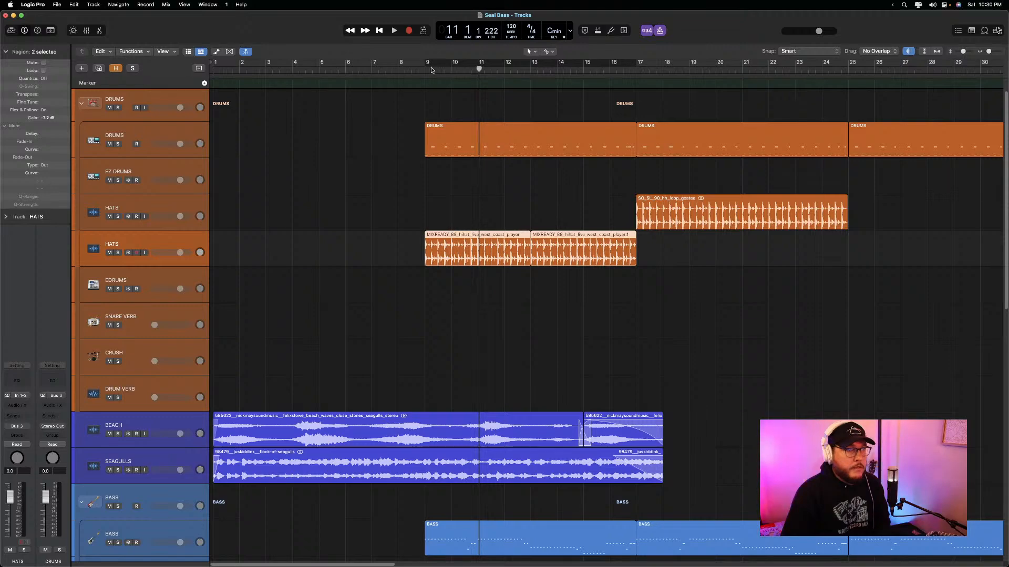
double_click(419, 69)
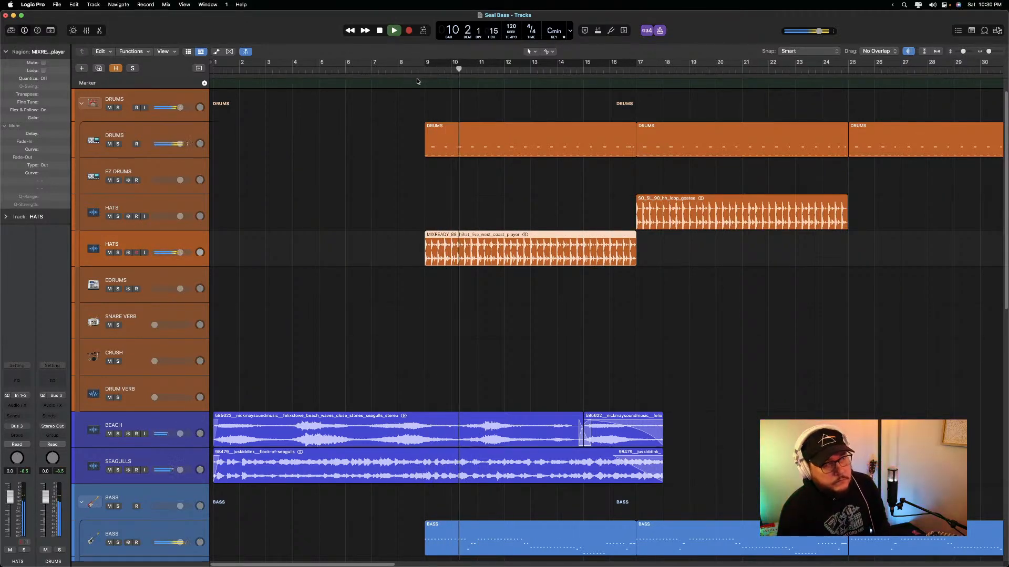
Move the west coast HATS track above the goatee HATS track and rename it FAST HATS
left_click_drag(138, 246, 138, 208)
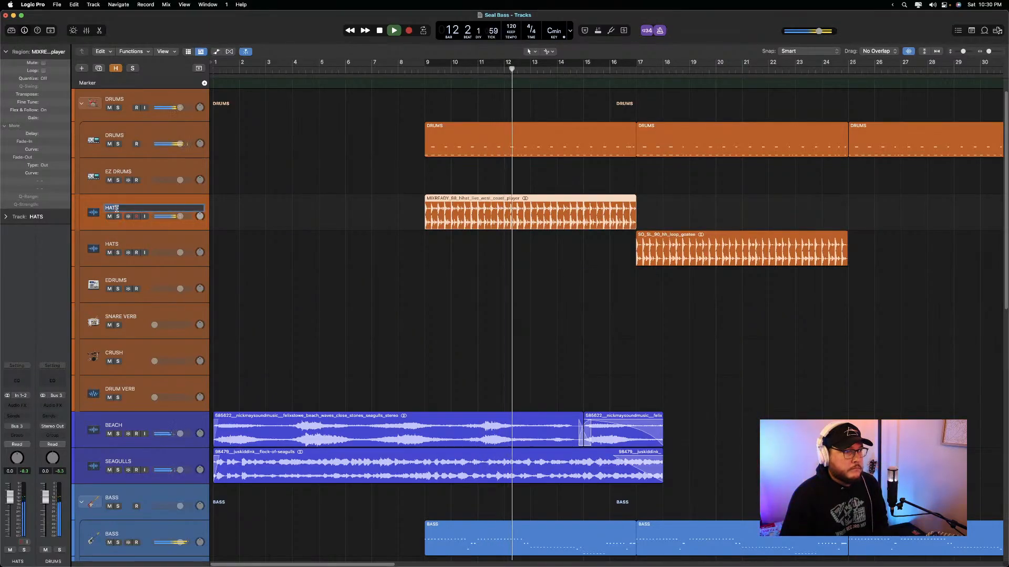
double_click(112, 208)
key("Left")
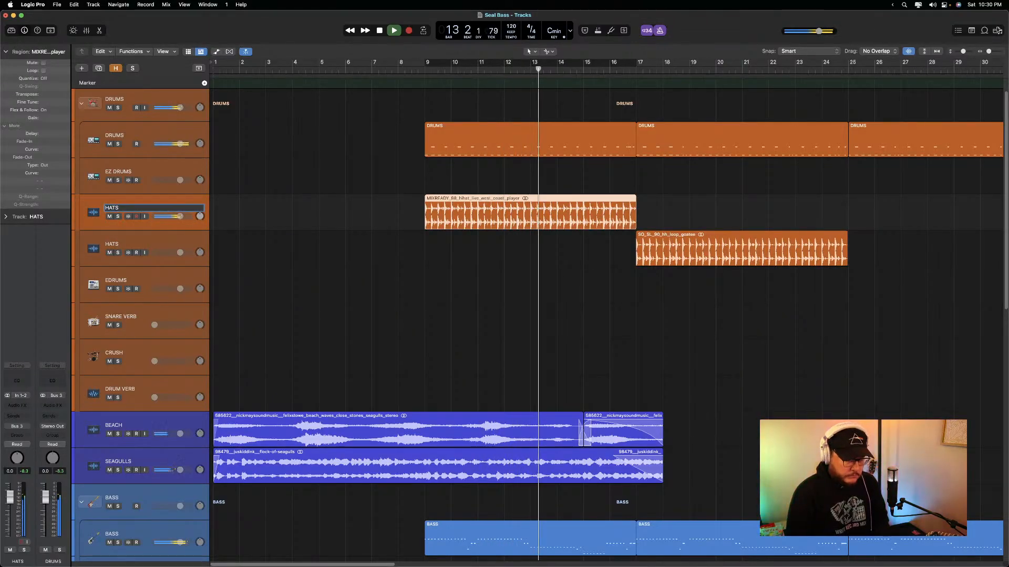
type("FAST")
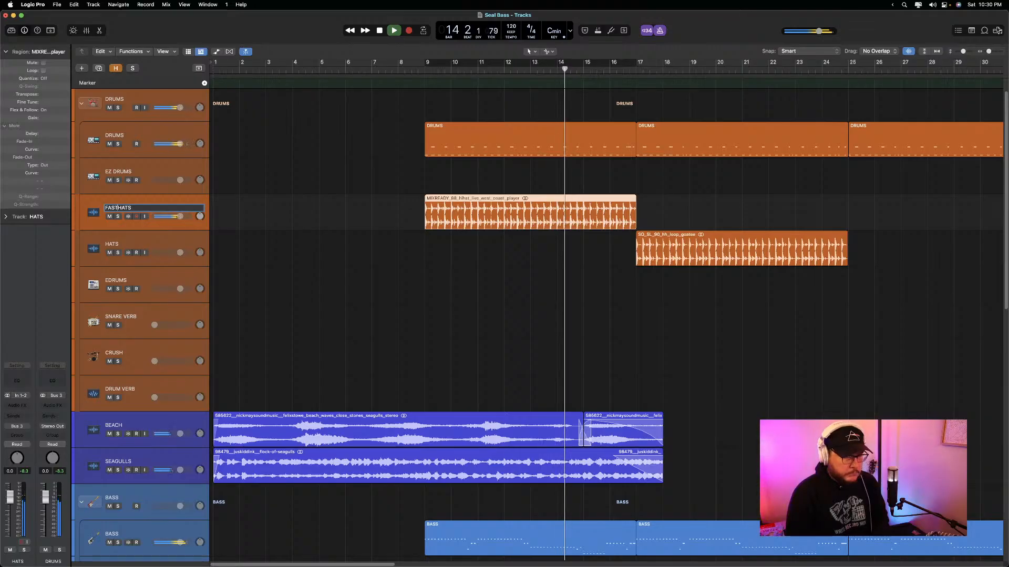
key("Return")
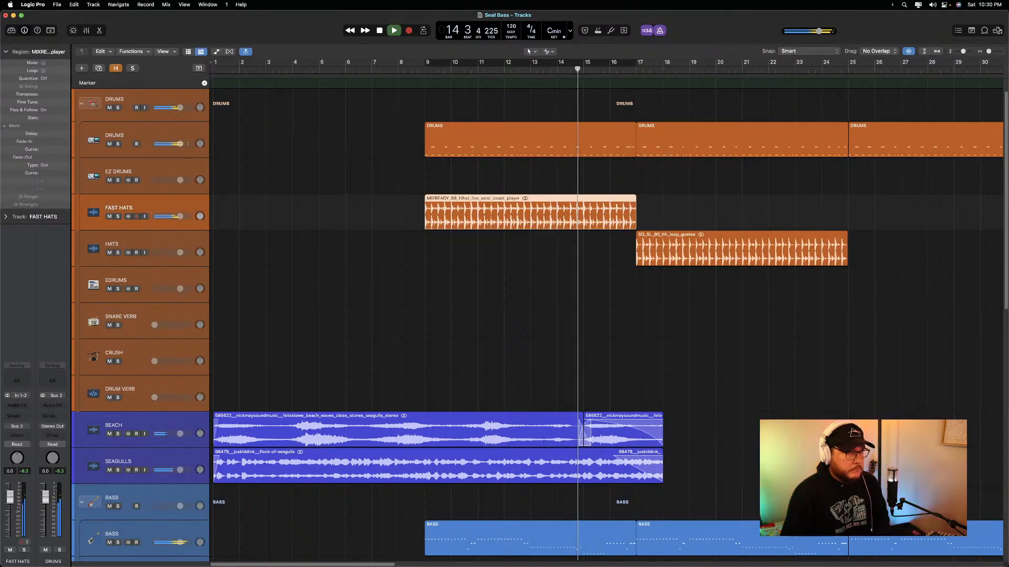
Rename the goatee loop's HATS track as SLOW HATS
double_click(112, 242)
key("Left")
type("SLOW")
key("Return")
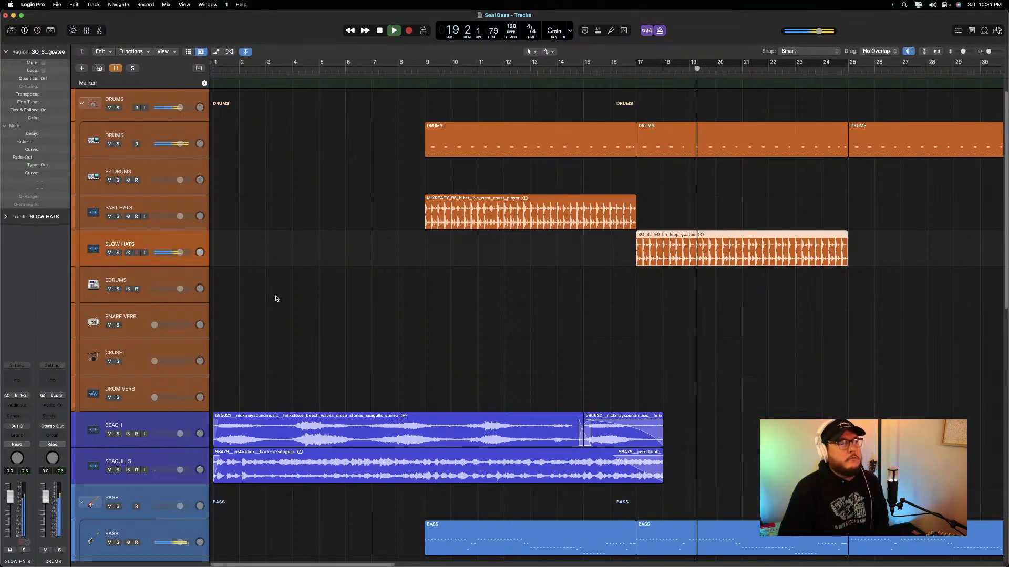
Lower the SLOW HATS track volume to about -0.8 dB during playback
scroll(278, 299, "down", 3)
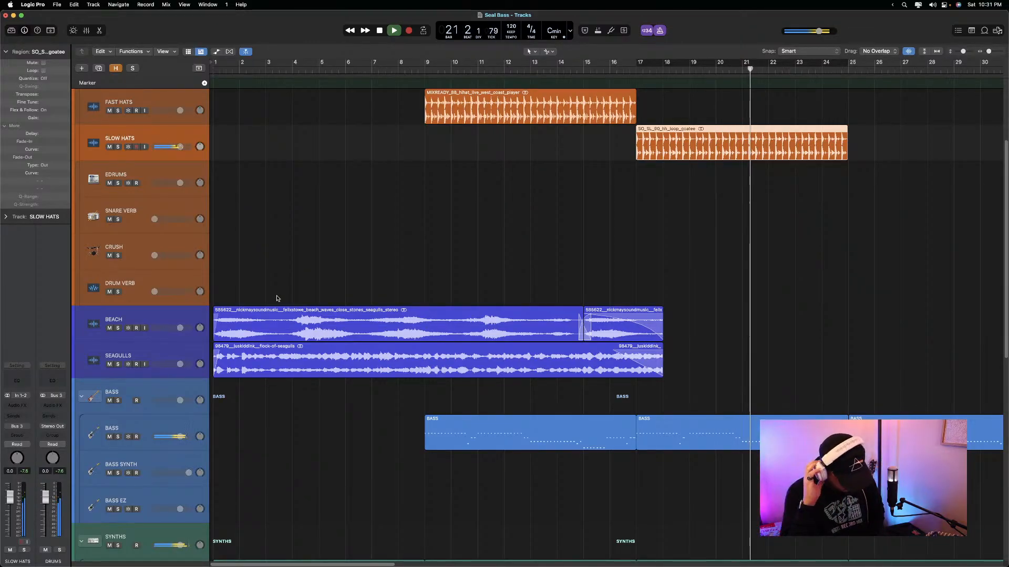
left_click_drag(177, 147, 178, 147)
scroll(401, 194, "up", 3)
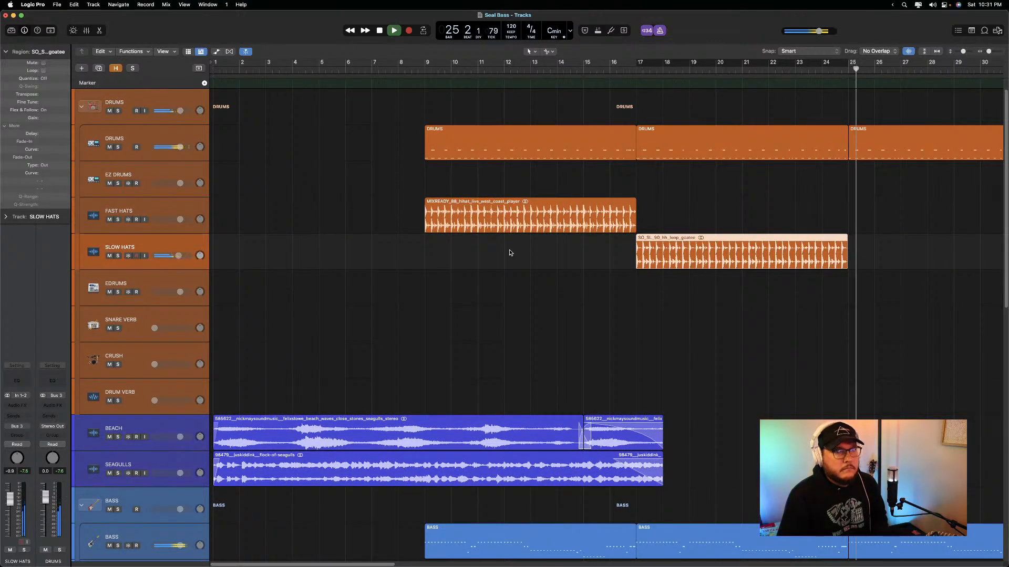
key("super+r")
scroll(501, 300, "right", 5)
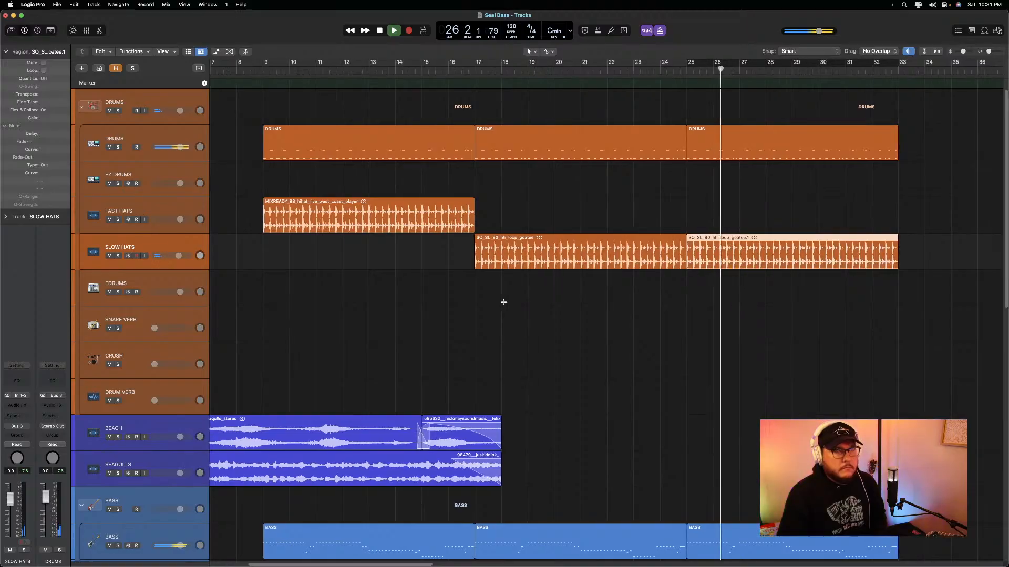
scroll(484, 299, "right", 3)
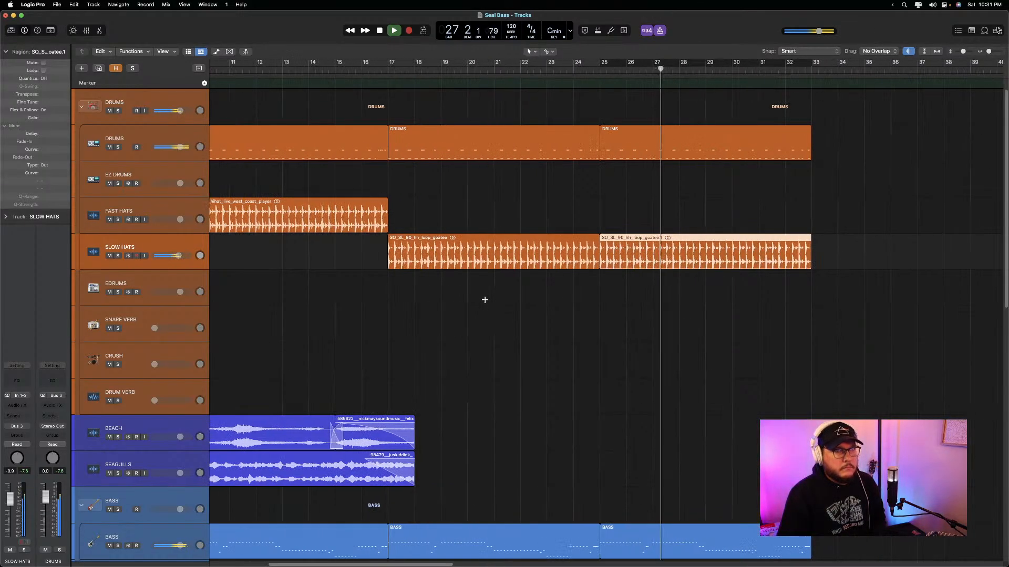
scroll(484, 300, "down", 2)
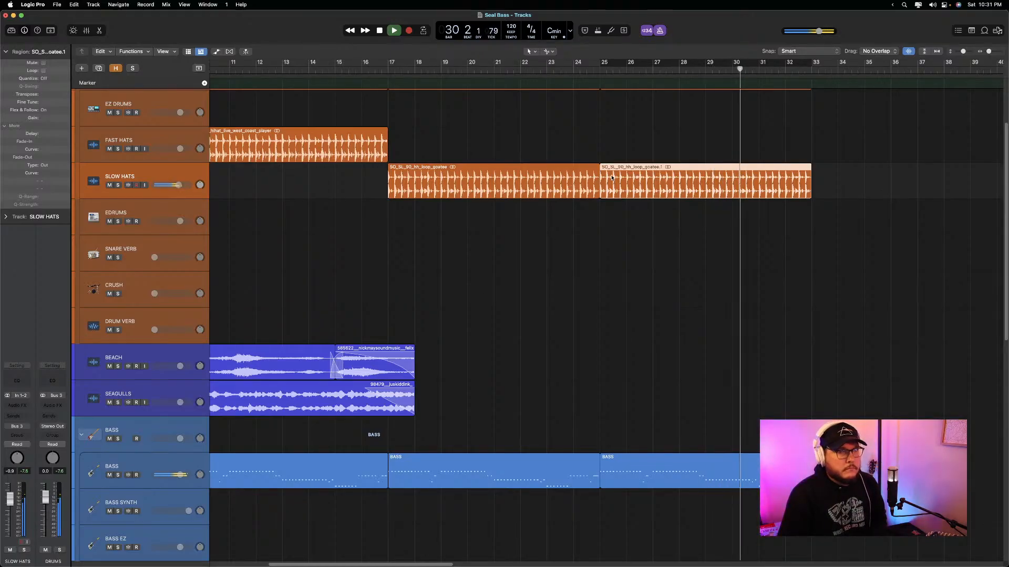
key("Delete")
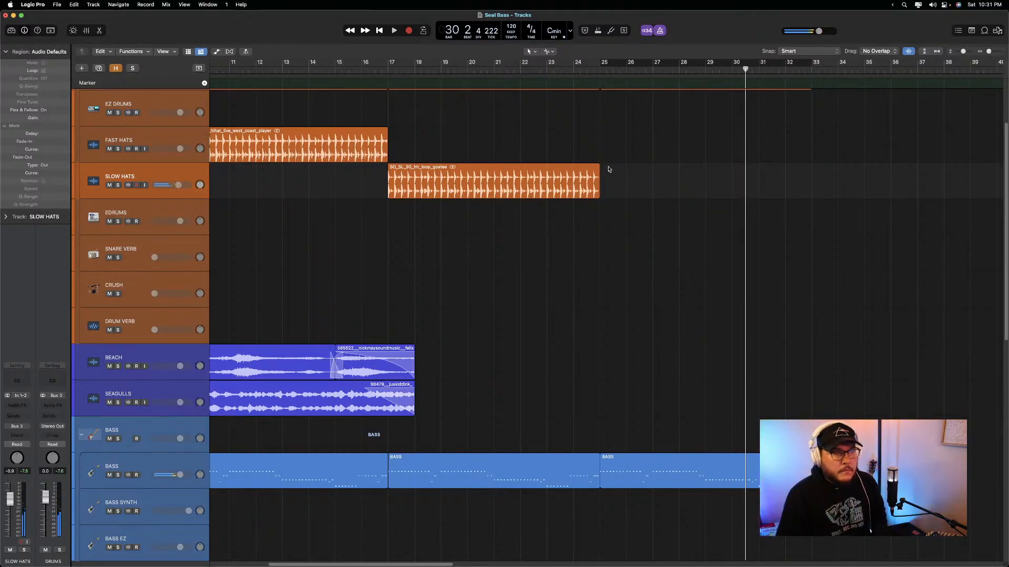
Repeat the goatee region on SLOW HATS once from bar 25 to bar 33, and briefly play the FAST HATS loop's start
left_click_drag(604, 156, 531, 227)
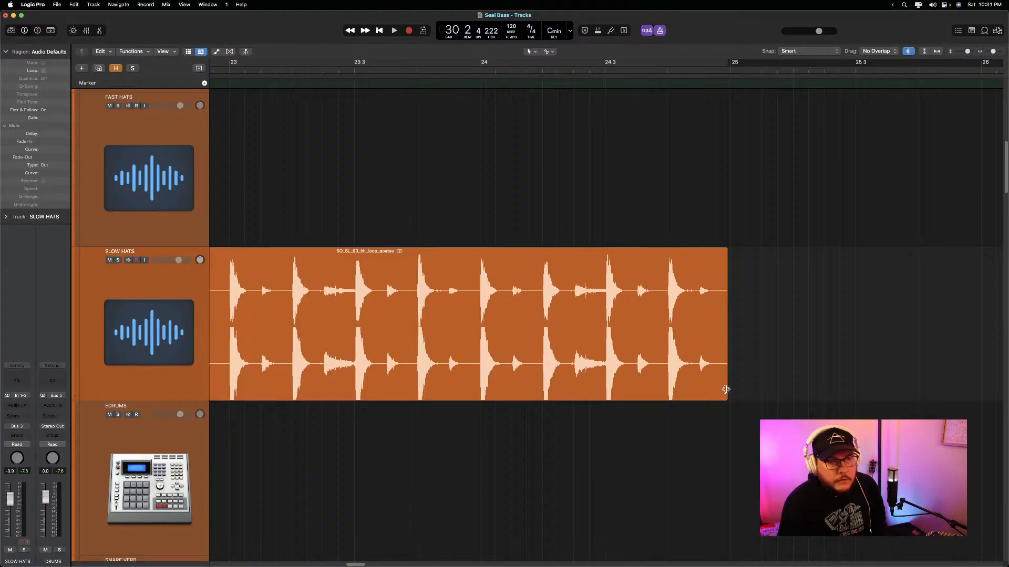
left_click(713, 320)
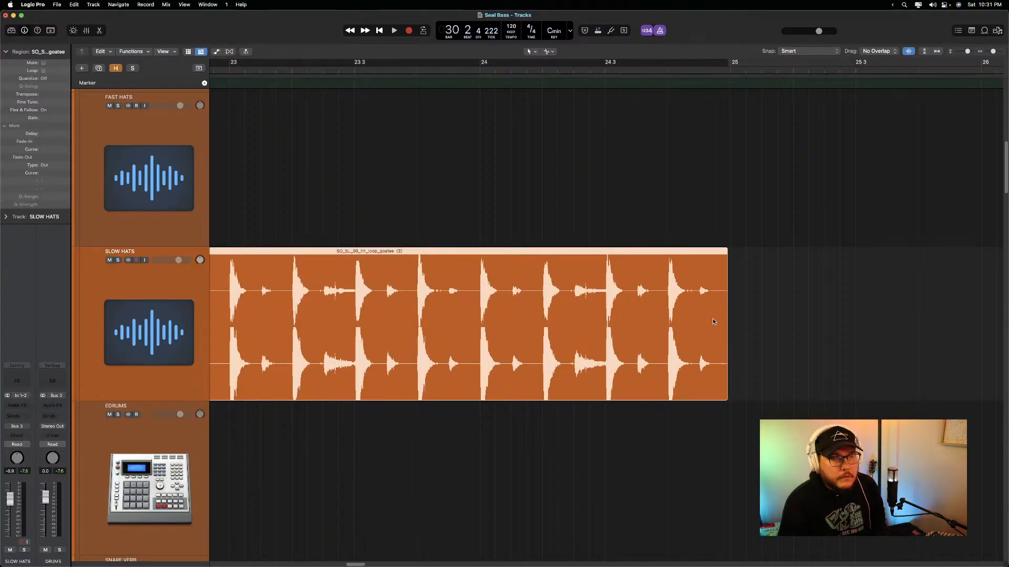
key("super+r")
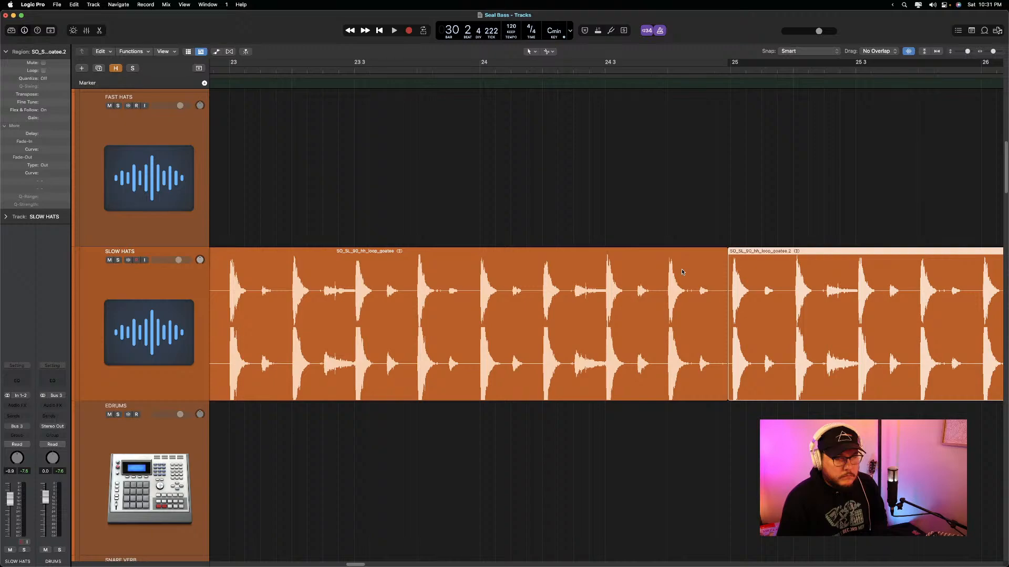
left_click_drag(750, 255, 753, 255)
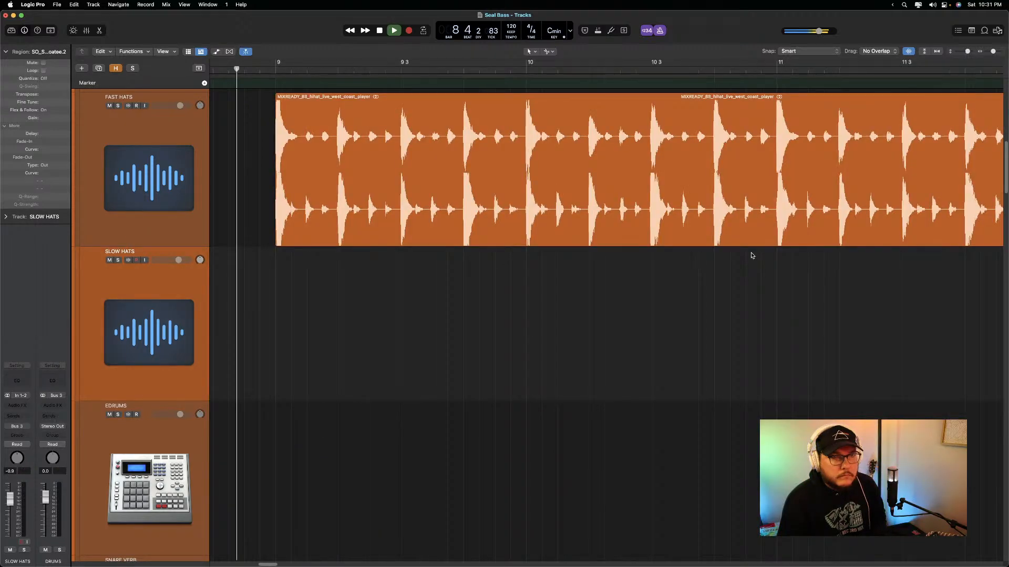
key("space")
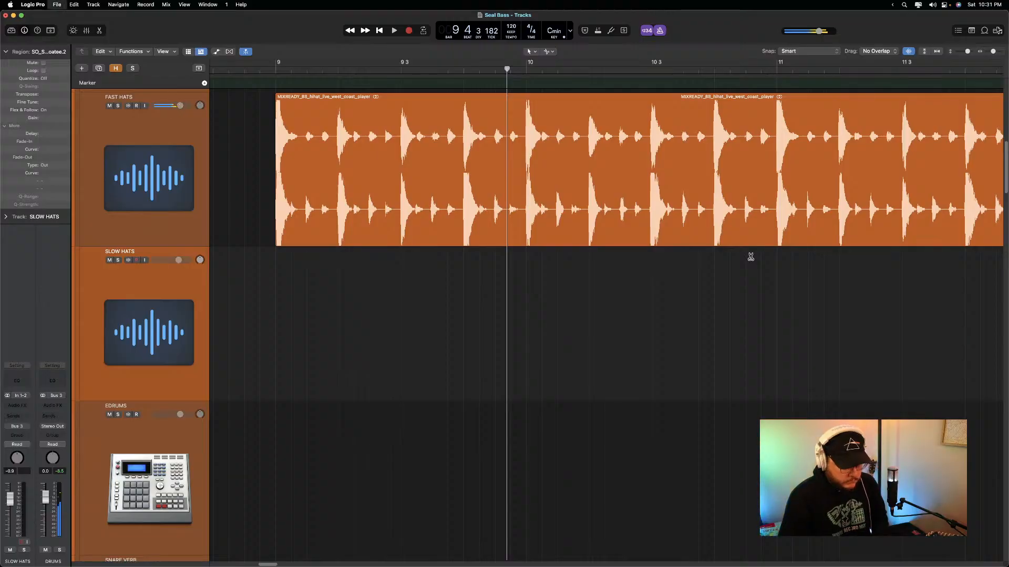
Try to merge the two goatee regions on SLOW HATS into a new audio file, auditioning the join at bar 25, and undo it
left_click(751, 255, "ctrl+alt")
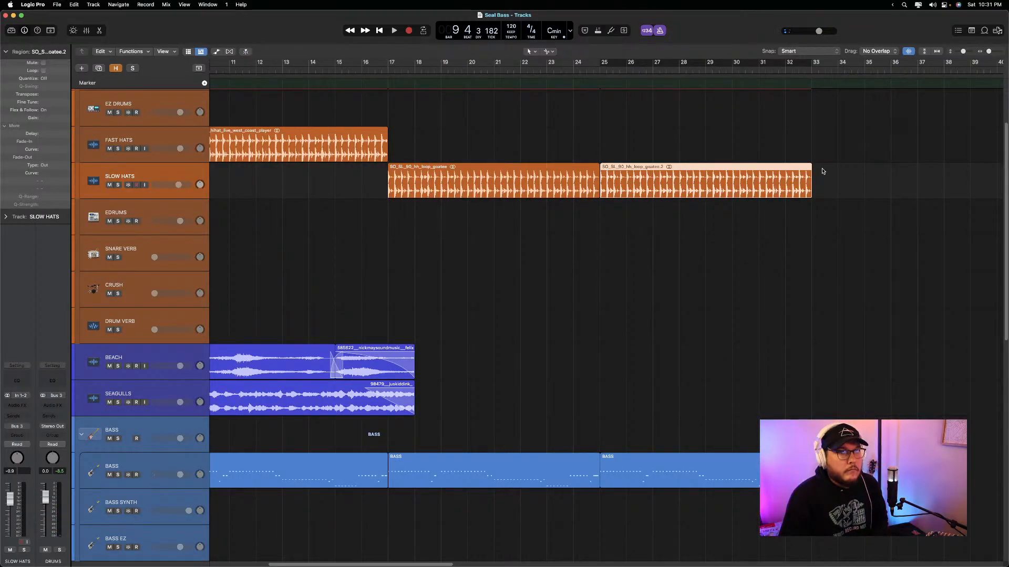
left_click(581, 194, "shift")
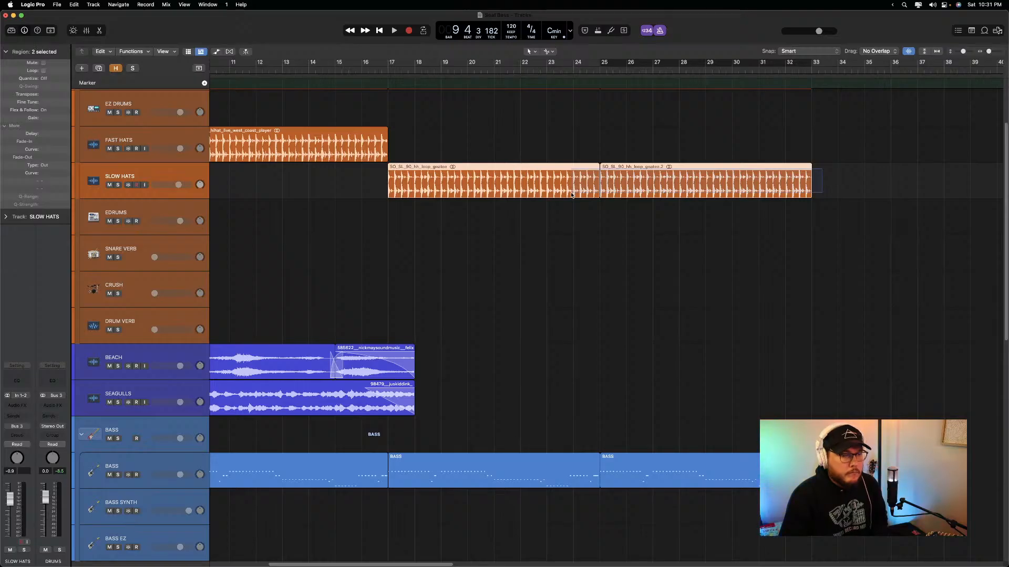
key("super+j")
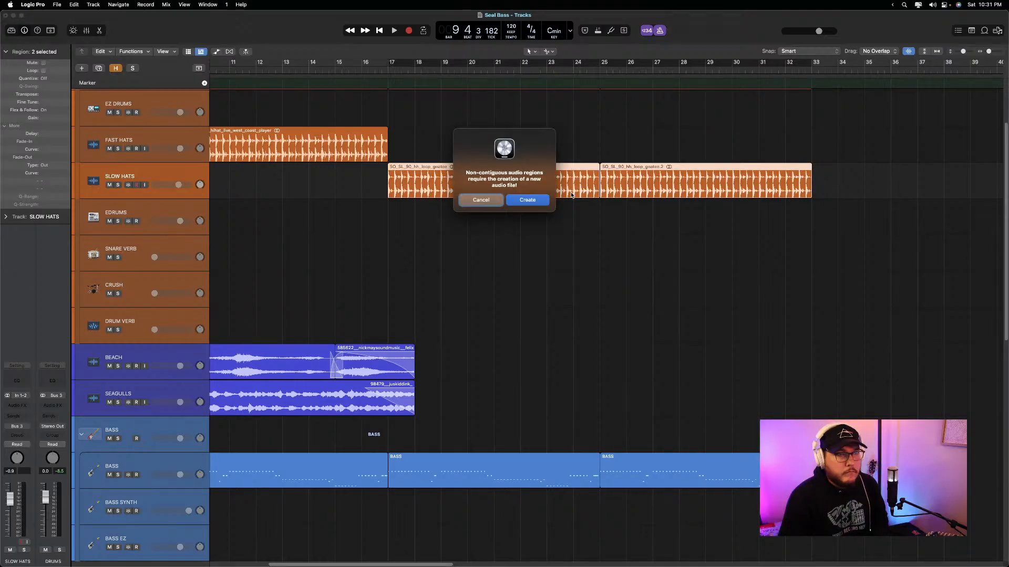
left_click(531, 199)
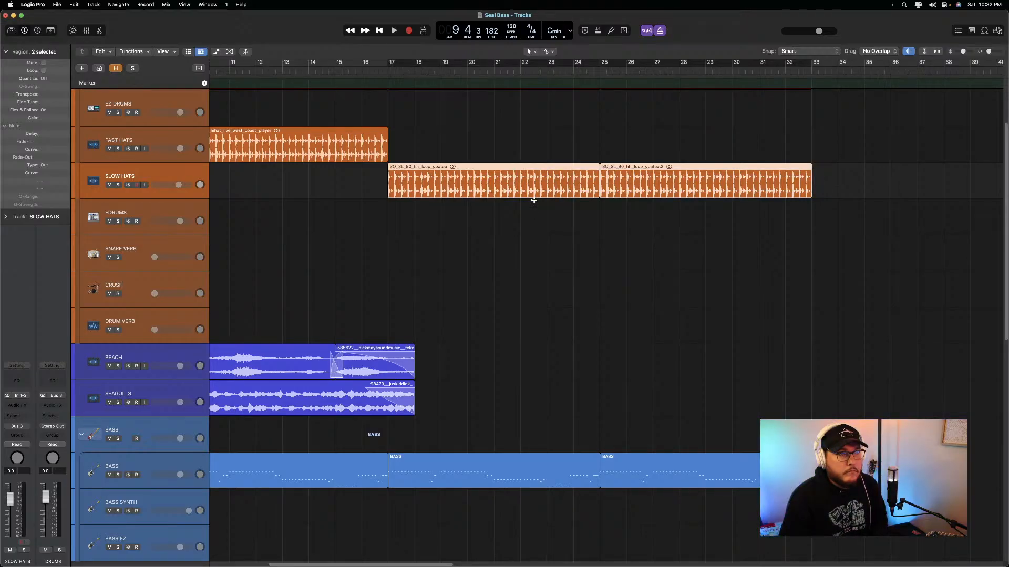
left_click(579, 73)
key("space")
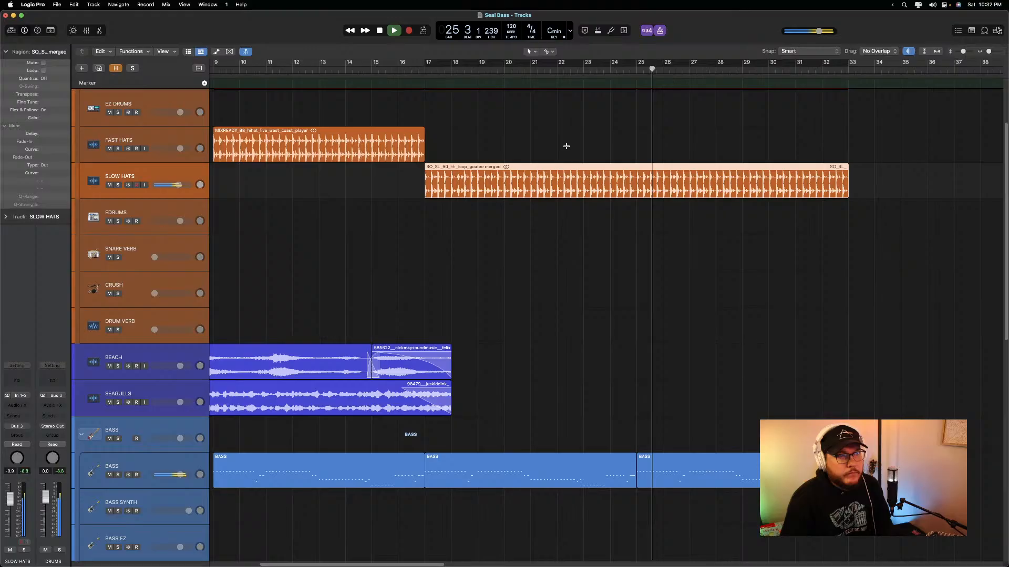
key("super+t")
key("space")
key("space")
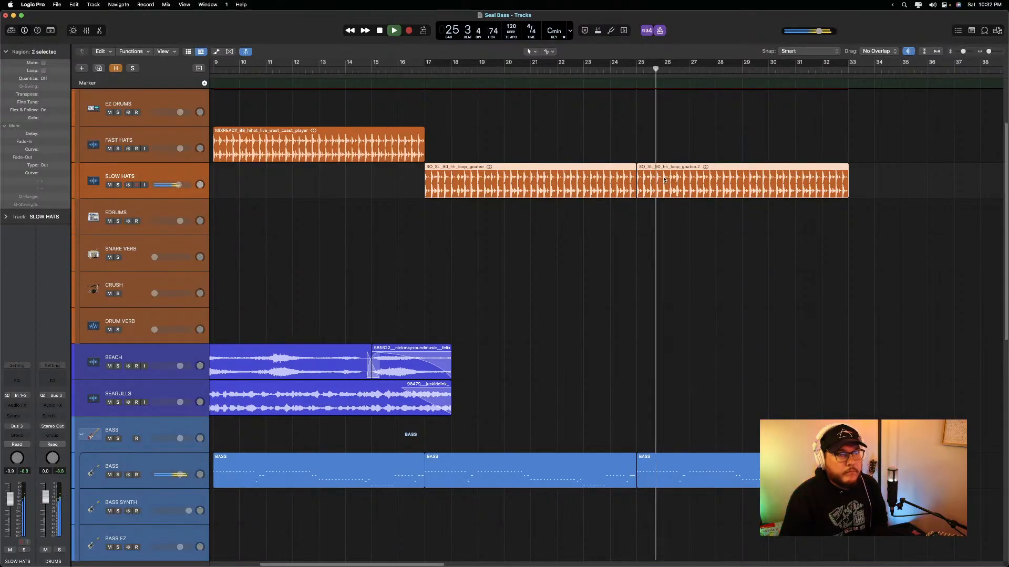
Nudge the second goatee region on SLOW HATS slightly earlier at the bar 25 join and audition it
left_click_drag(631, 158, 695, 238)
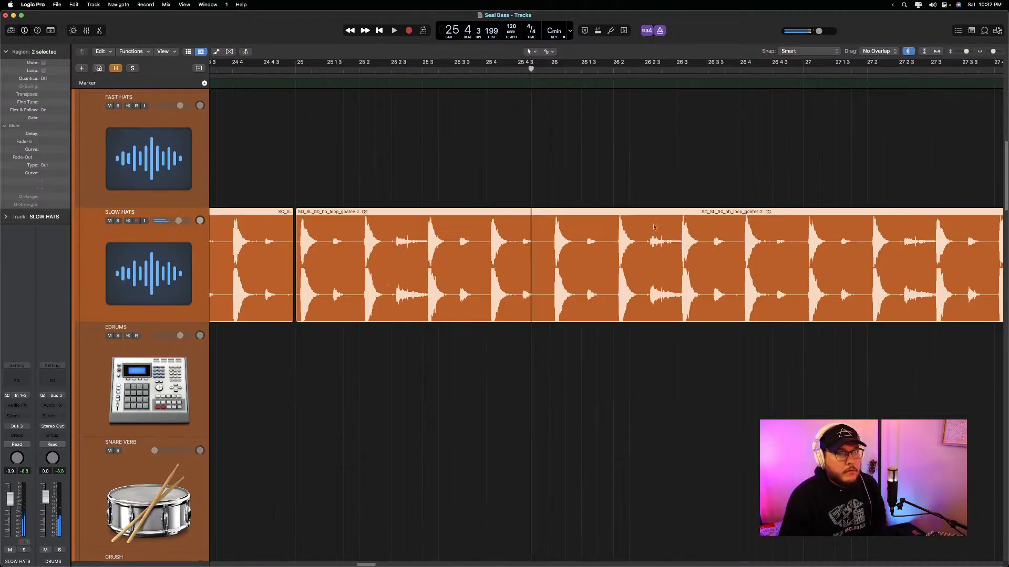
scroll(428, 210, "left", 3)
left_click(428, 187)
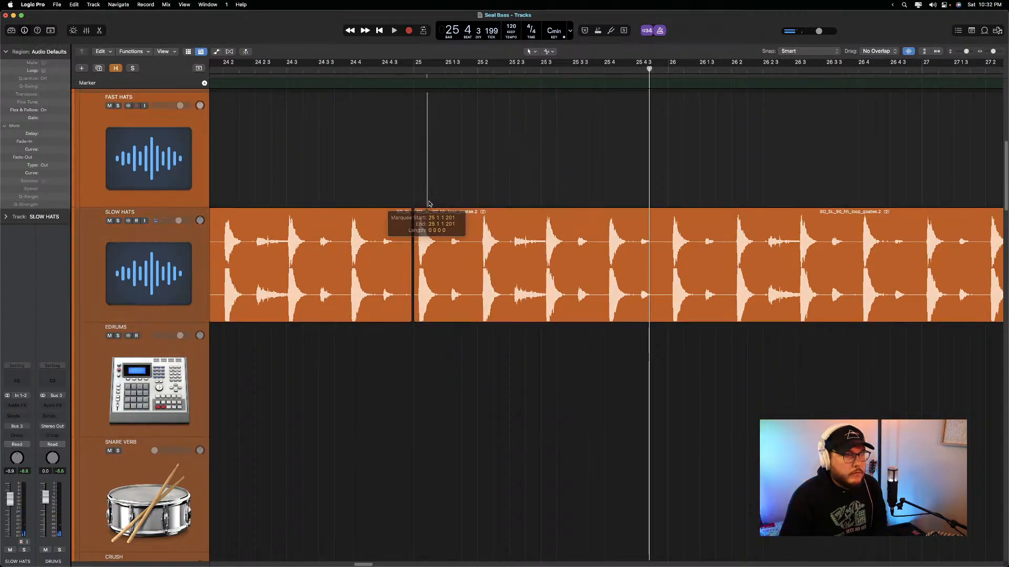
left_click_drag(429, 212, 425, 214)
left_click(376, 72)
key("space")
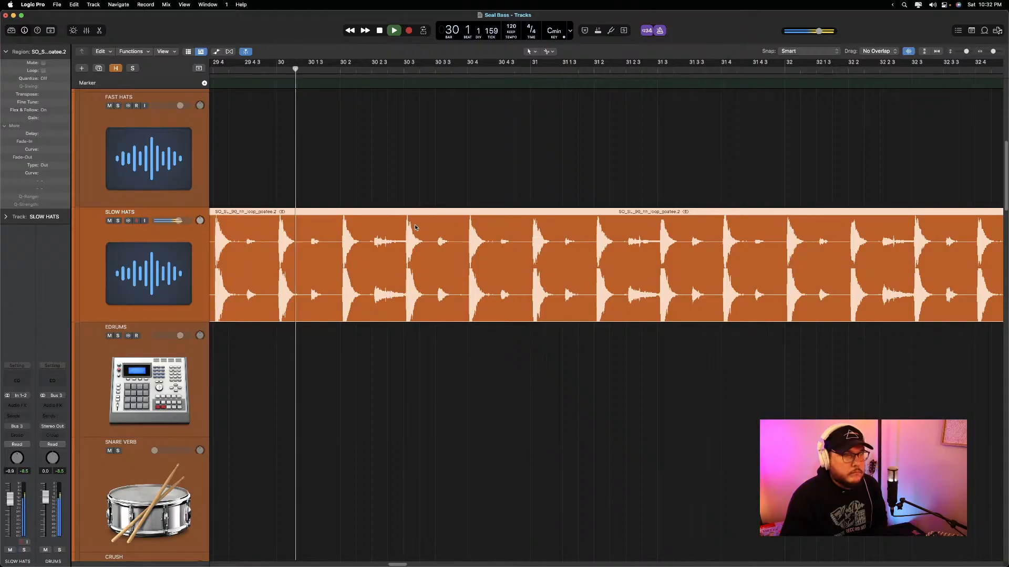
key("space")
Fine-tune the second goatee region's start by tiny shifts around bar 25, playing the loop back between adjustments
left_click_drag(416, 216, 414, 215)
key("shift+space")
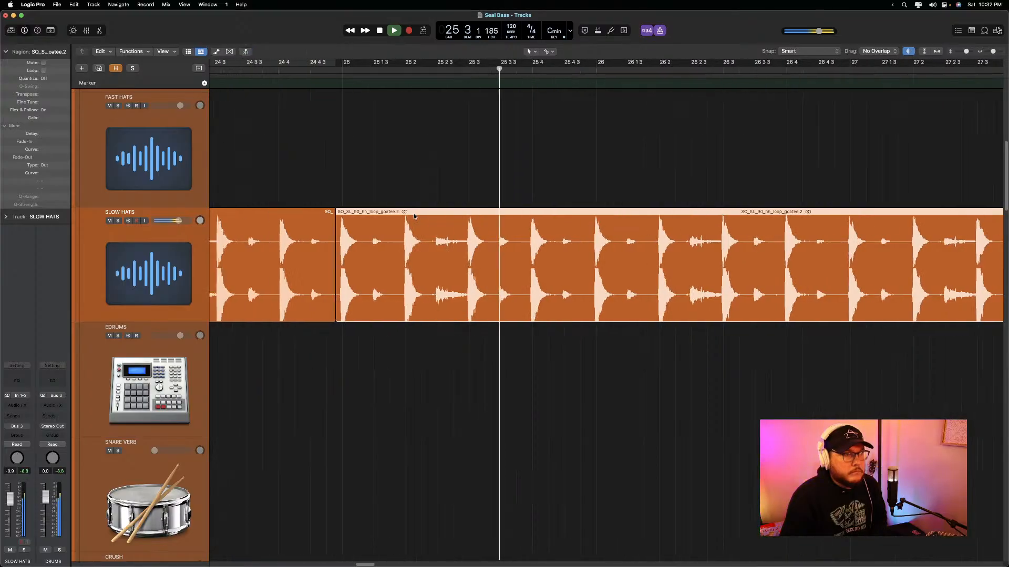
key("space")
left_click_drag(411, 214, 413, 216)
key("space")
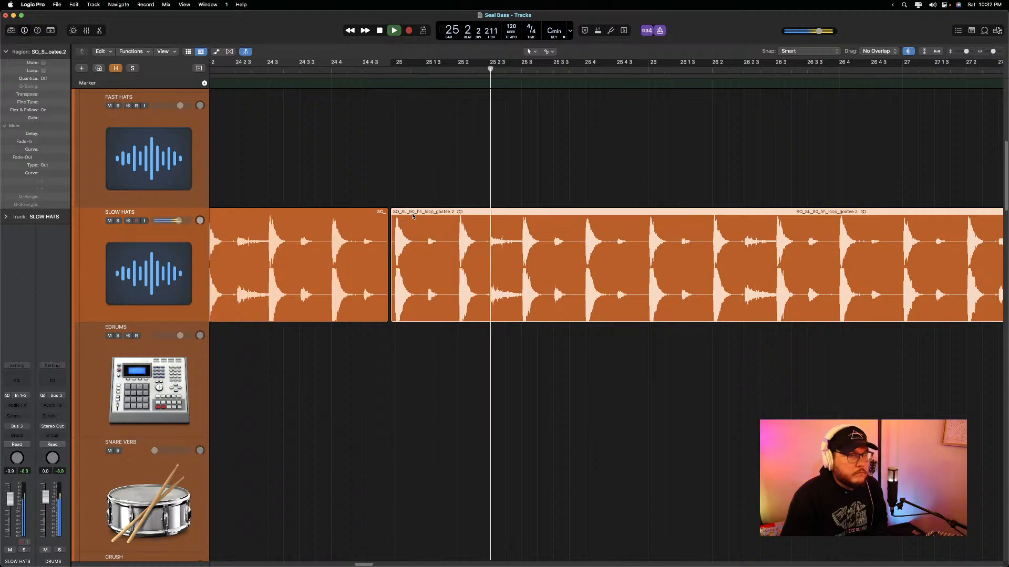
key("space")
left_click_drag(522, 215, 521, 216)
key("space")
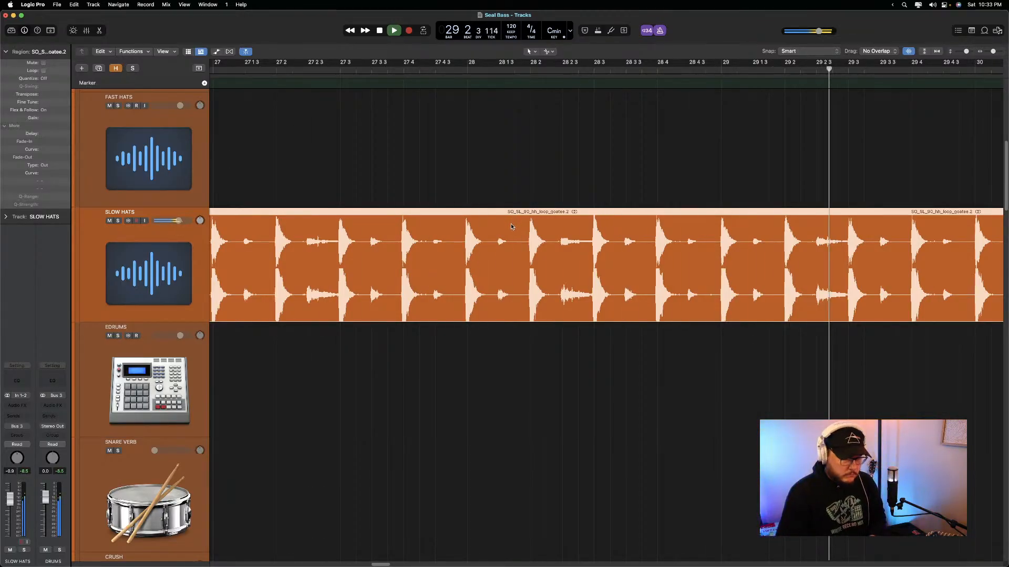
key("z")
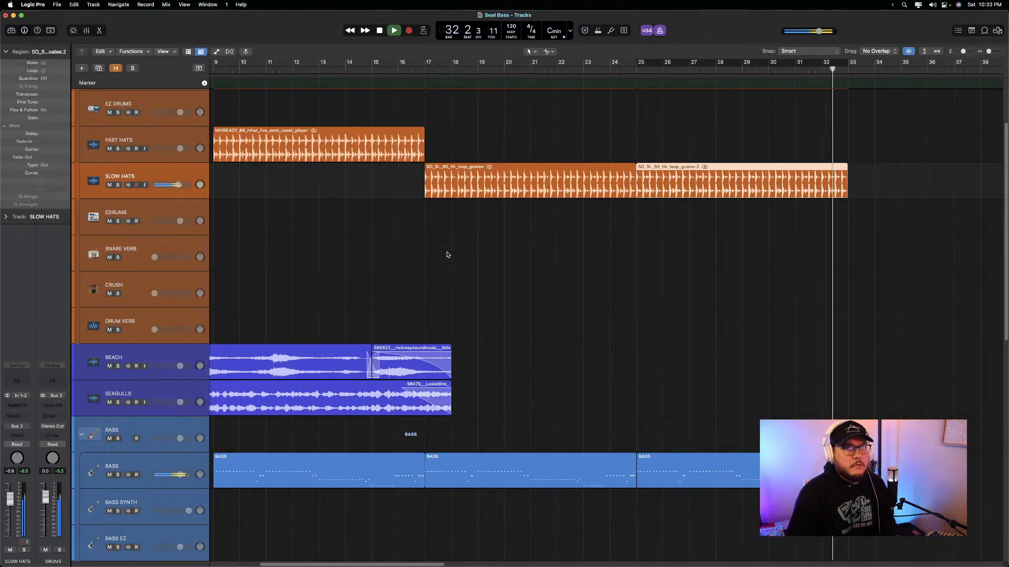
key("space")
Load the S1 Splice preset BA_analog_punch [Oliver] in Serum 2 on the SYNTH 2 track and record-enable the track
scroll(695, 277, "down", 8)
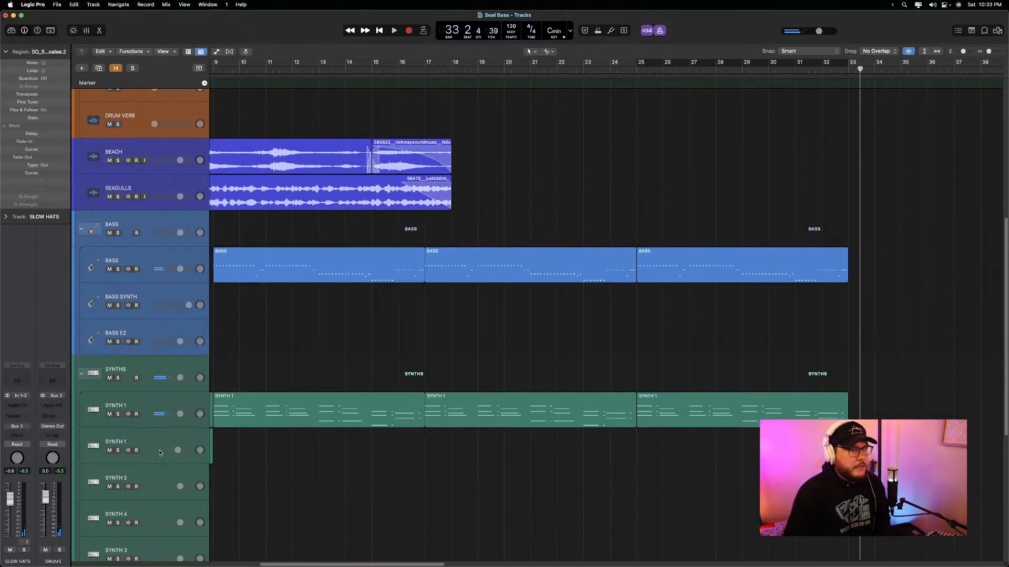
left_click(160, 447)
scroll(255, 450, "left", 5)
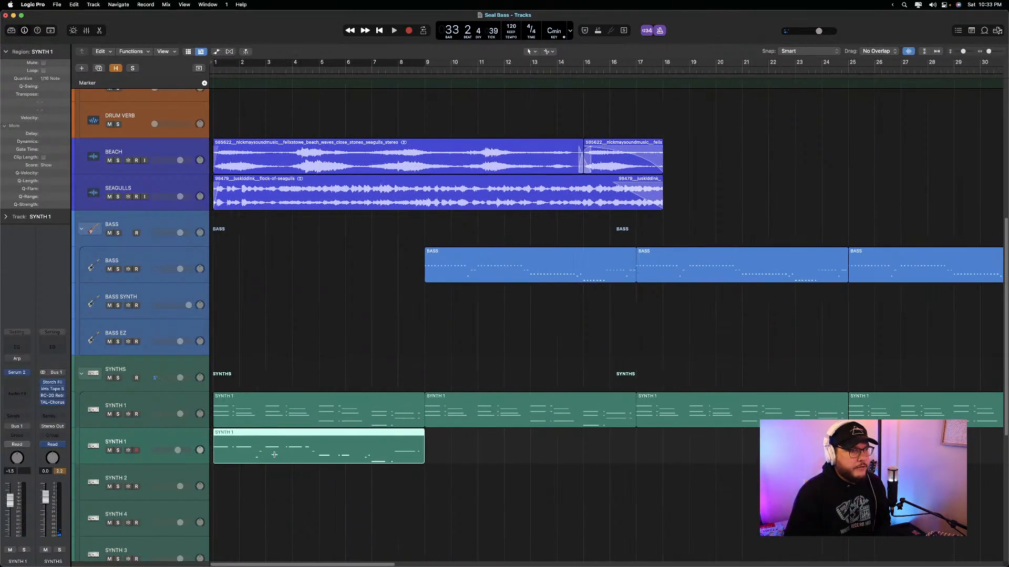
left_click(166, 486)
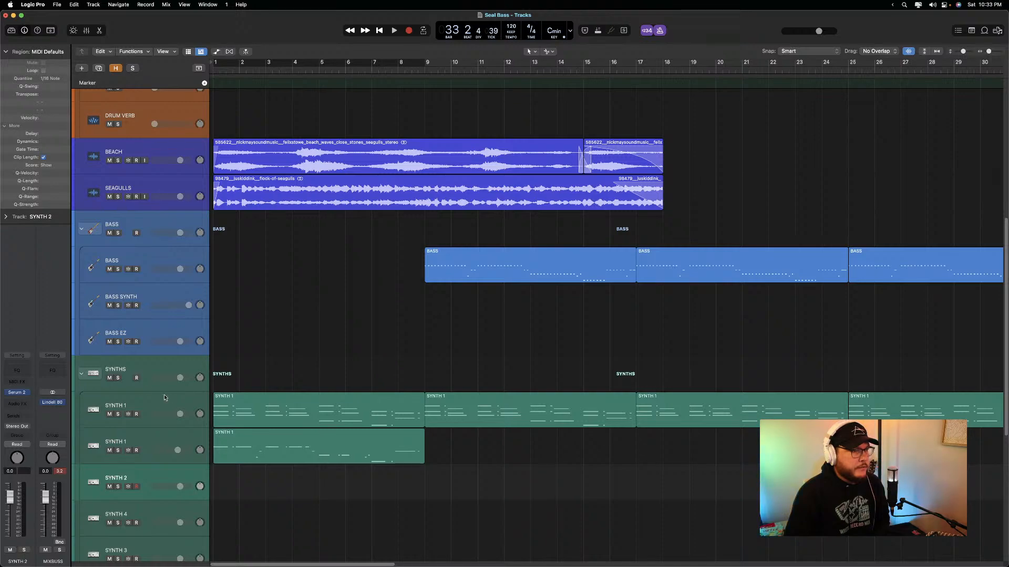
left_click(18, 394)
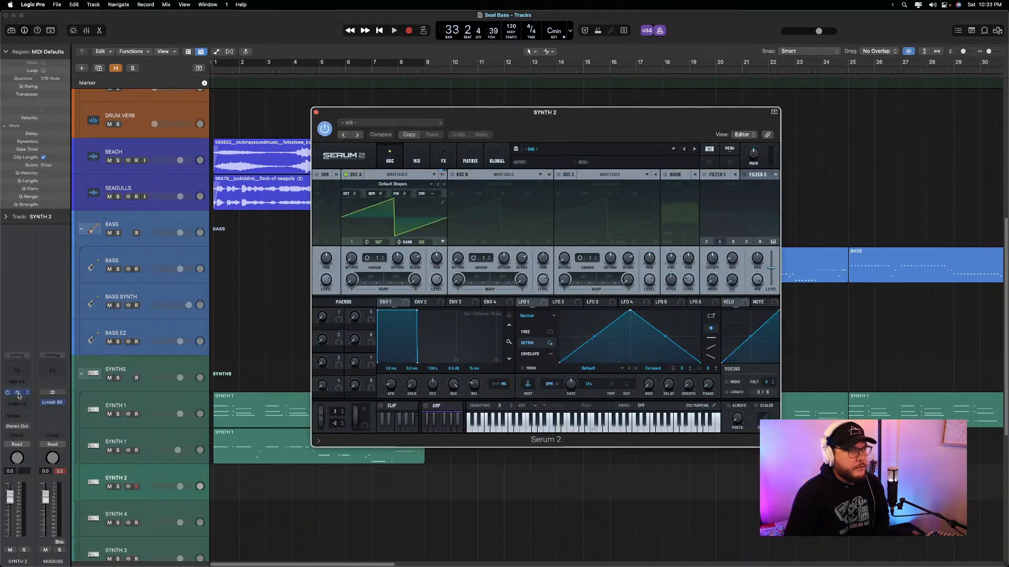
left_click(614, 154)
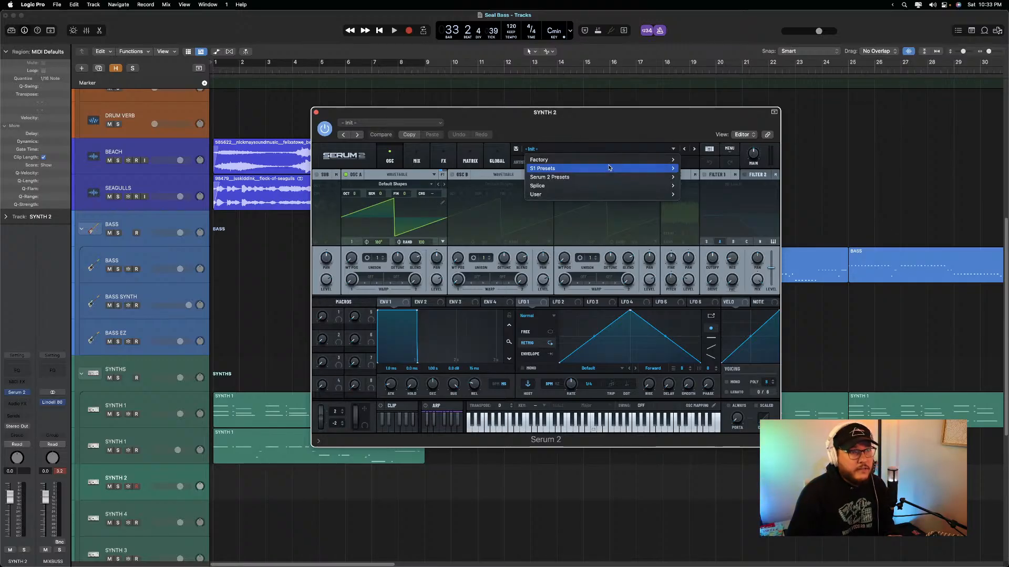
mouse_move(606, 176)
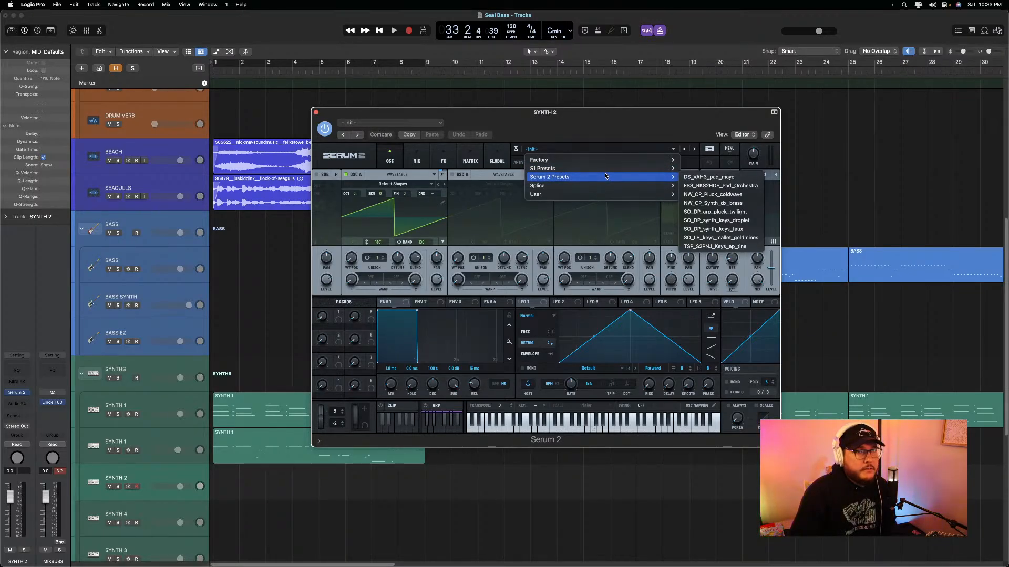
mouse_move(692, 286)
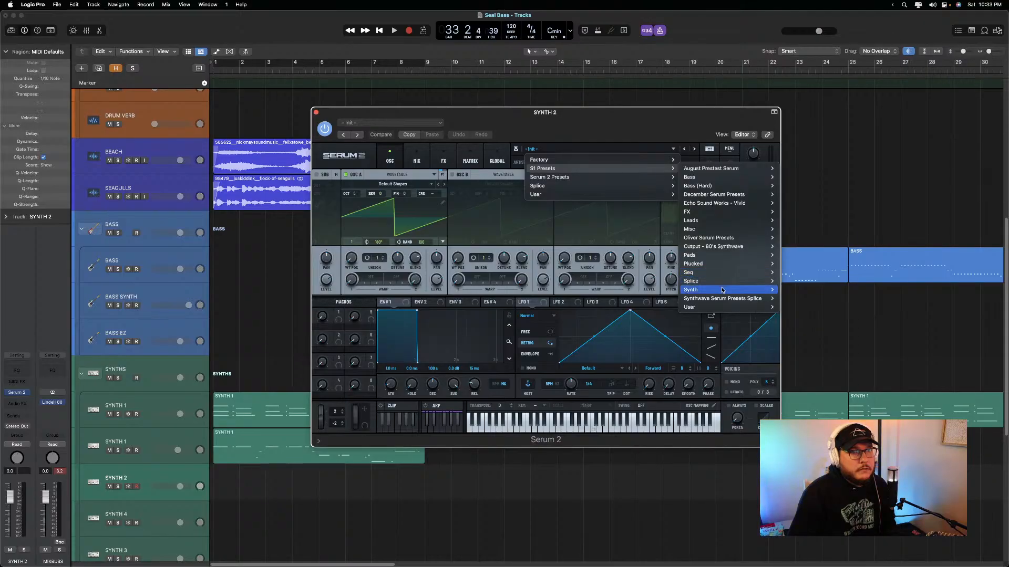
mouse_move(722, 291)
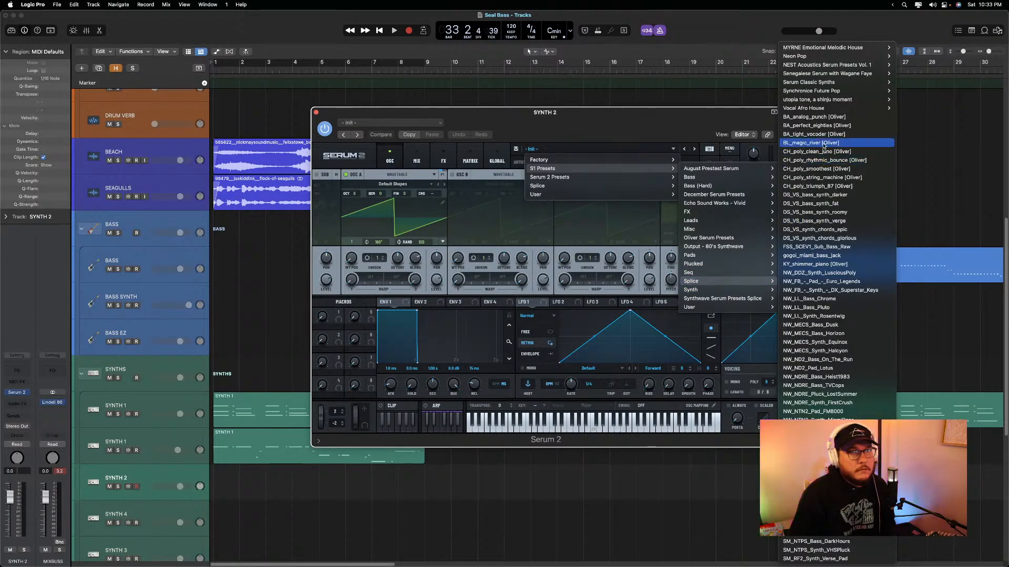
left_click(822, 118)
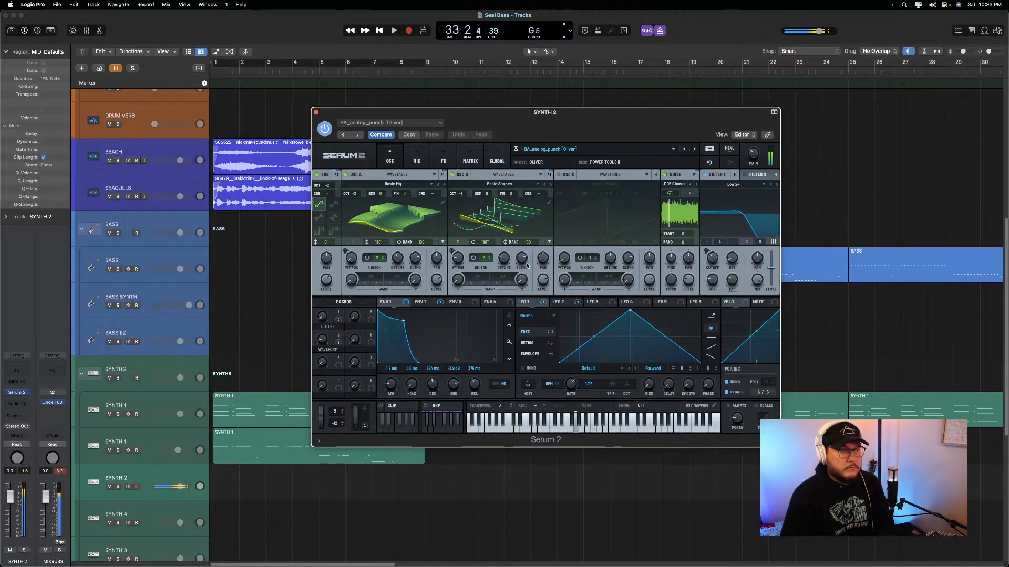
left_click(137, 487)
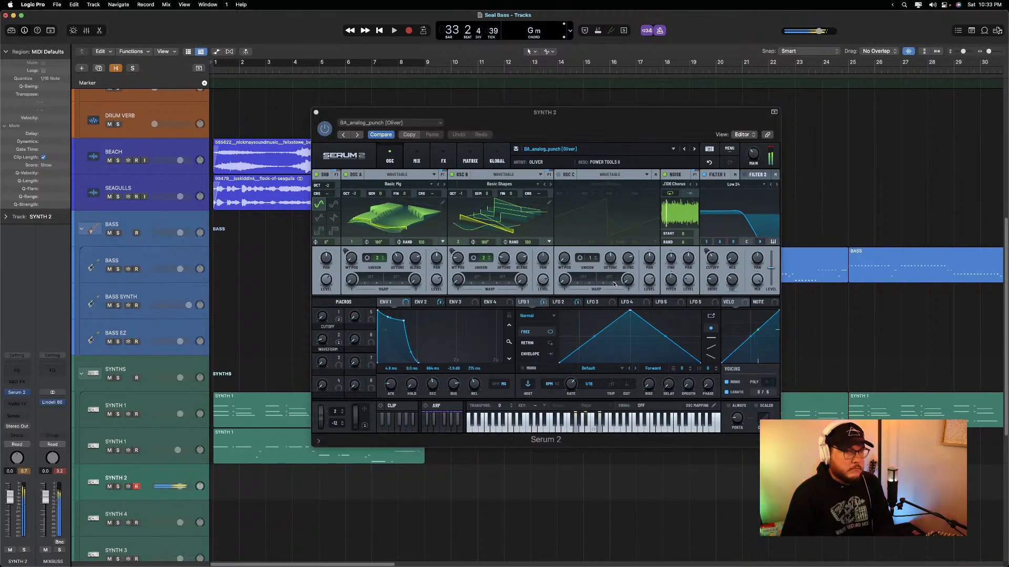
Audition the neighbouring Oliver presets in Serum 2 and settle on CH_poly_triumph_87 [Oliver] for SYNTH 2
left_click(694, 150)
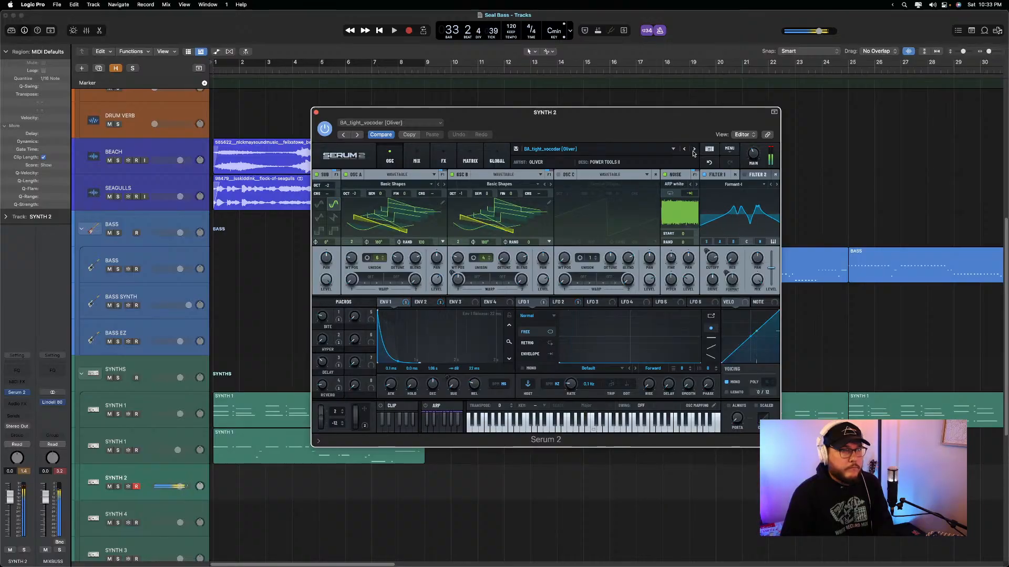
left_click(693, 150)
left_click(693, 150)
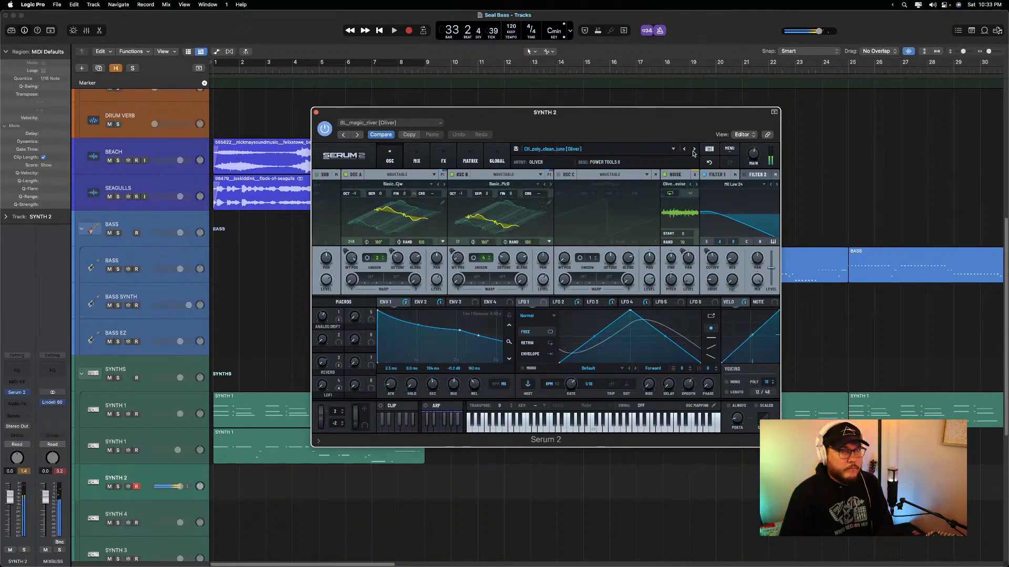
left_click(694, 150)
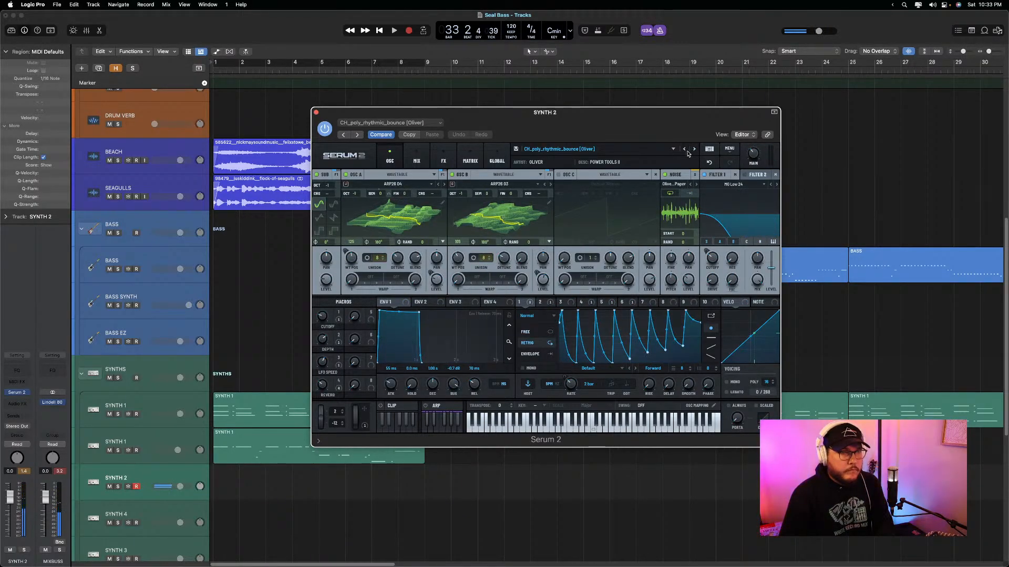
left_click(685, 150)
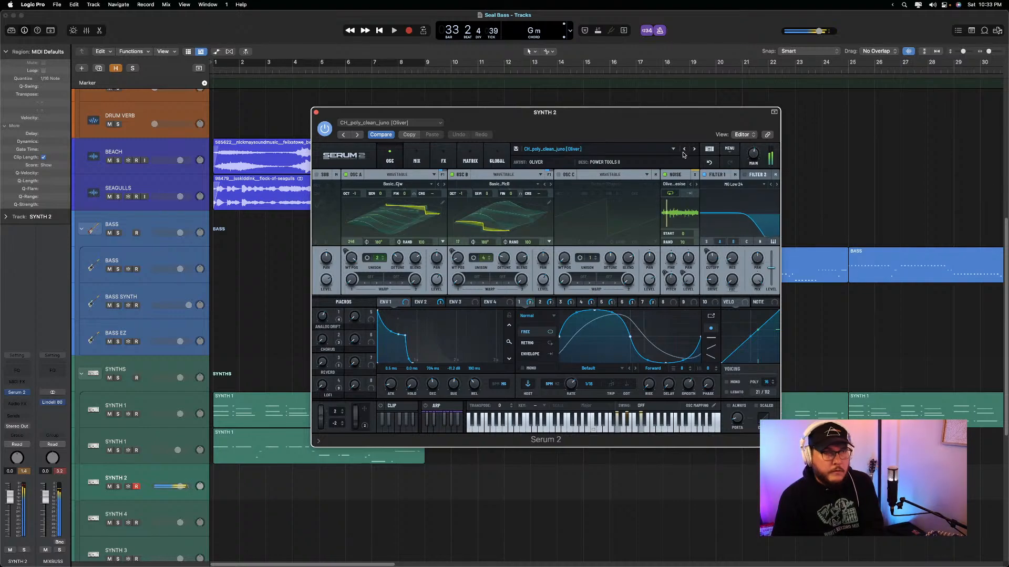
left_click(695, 150)
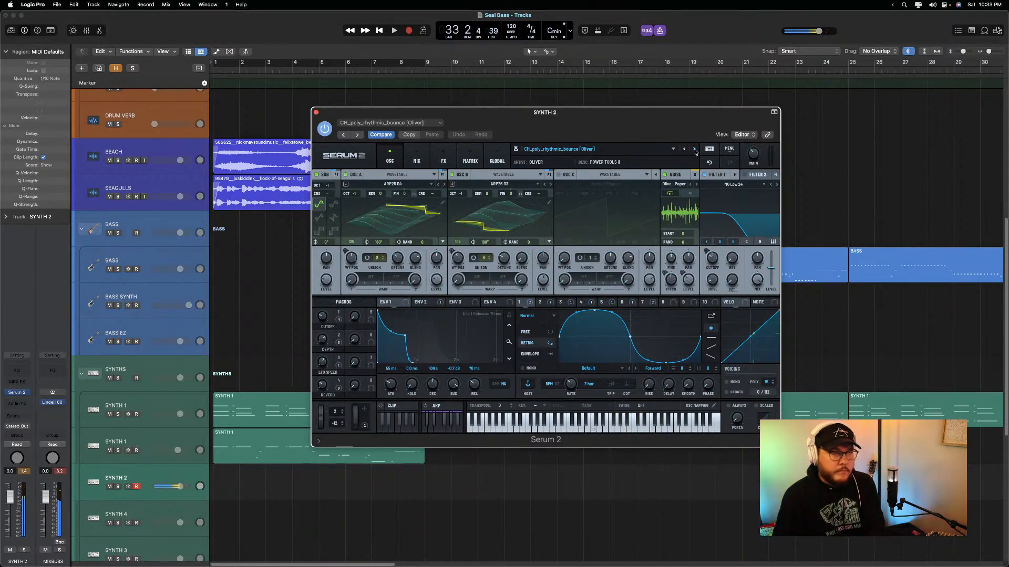
left_click(695, 150)
left_click(694, 150)
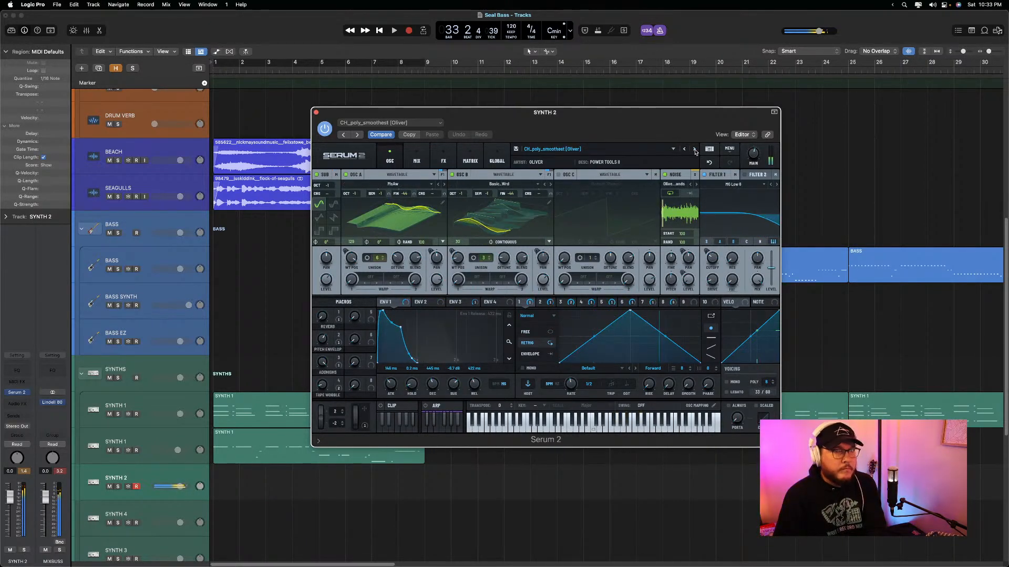
left_click(694, 150)
left_click(694, 151)
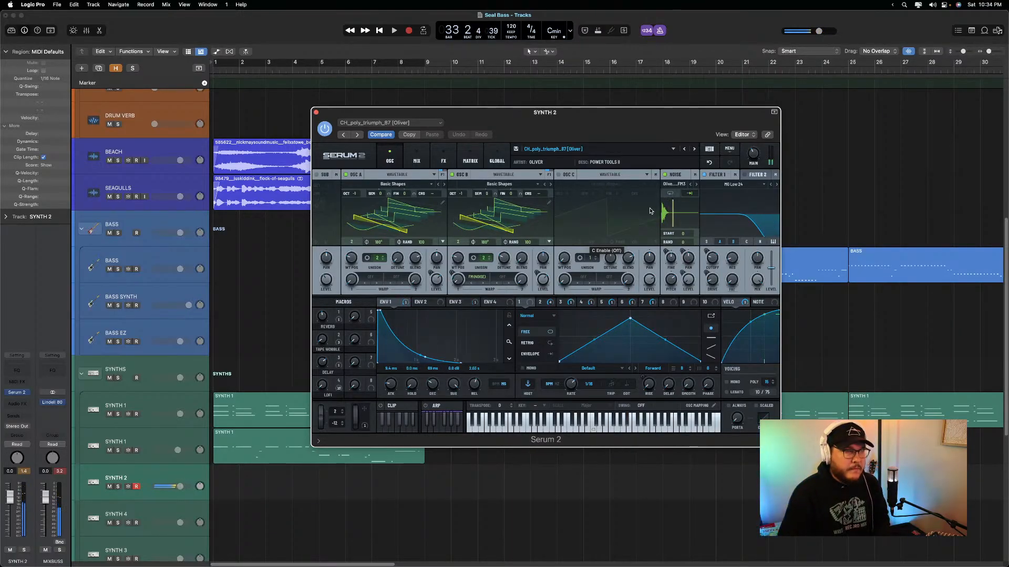
Turn on playhead following, audition the SYNTH 2 sound against the arrangement, and close the Serum 2 window
left_click(245, 51)
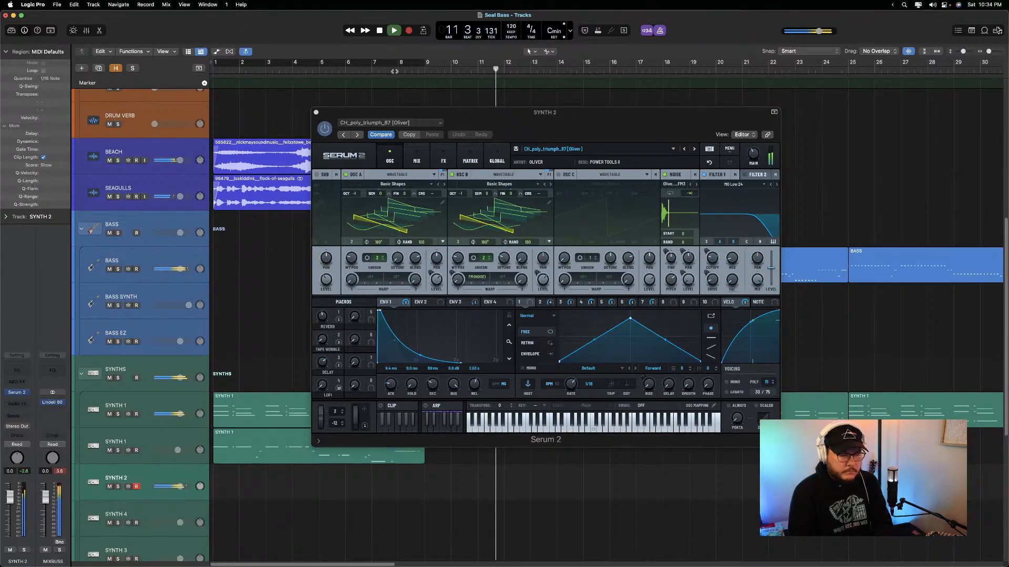
left_click(328, 113)
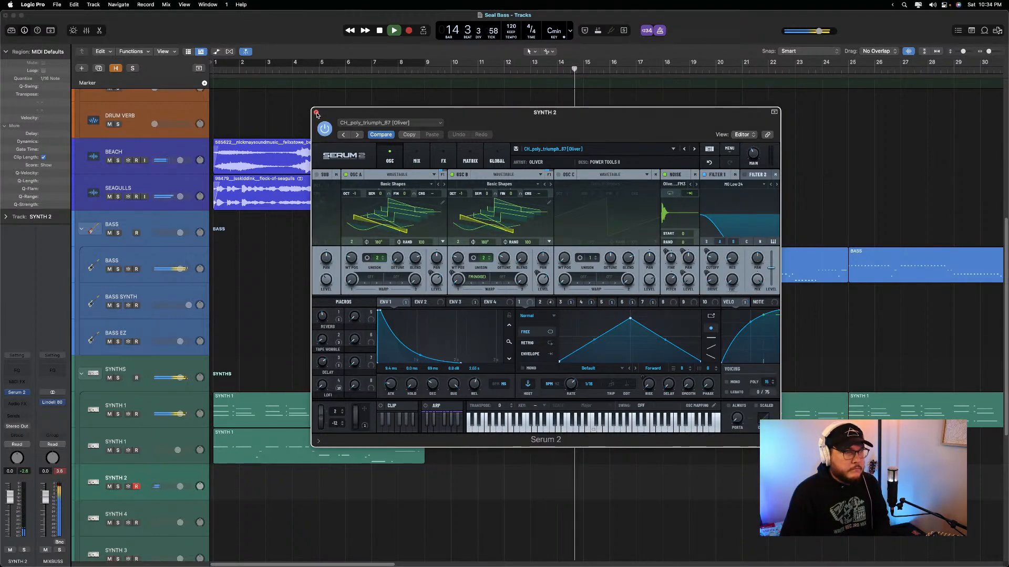
left_click(317, 113)
key("space")
Copy the bar 9 region of the upper SYNTH 1 track to SYNTH 2 at the same position and play it from bar 9
left_click(493, 399)
left_click_drag(495, 408, 495, 457)
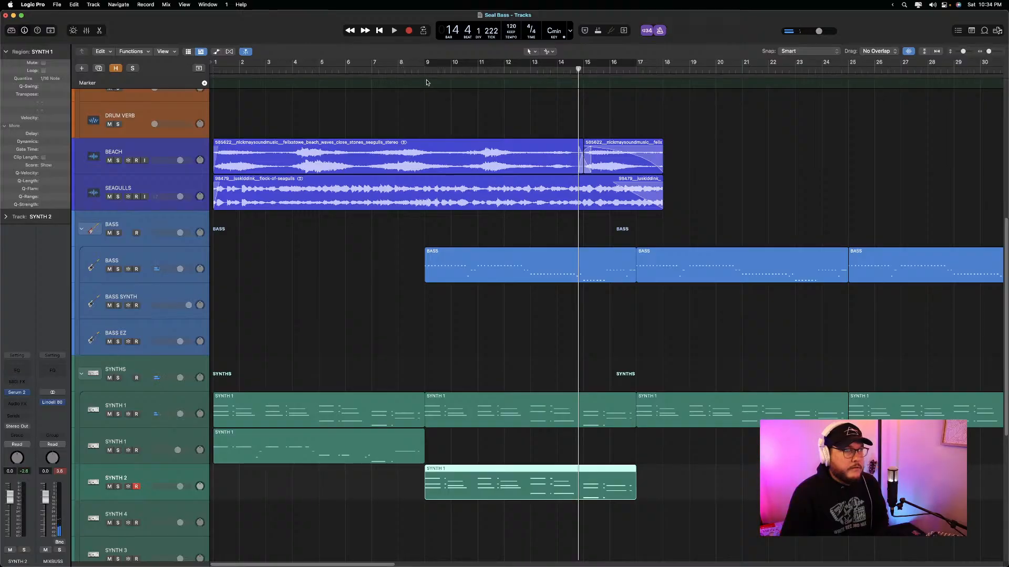
left_click(414, 71)
key("space")
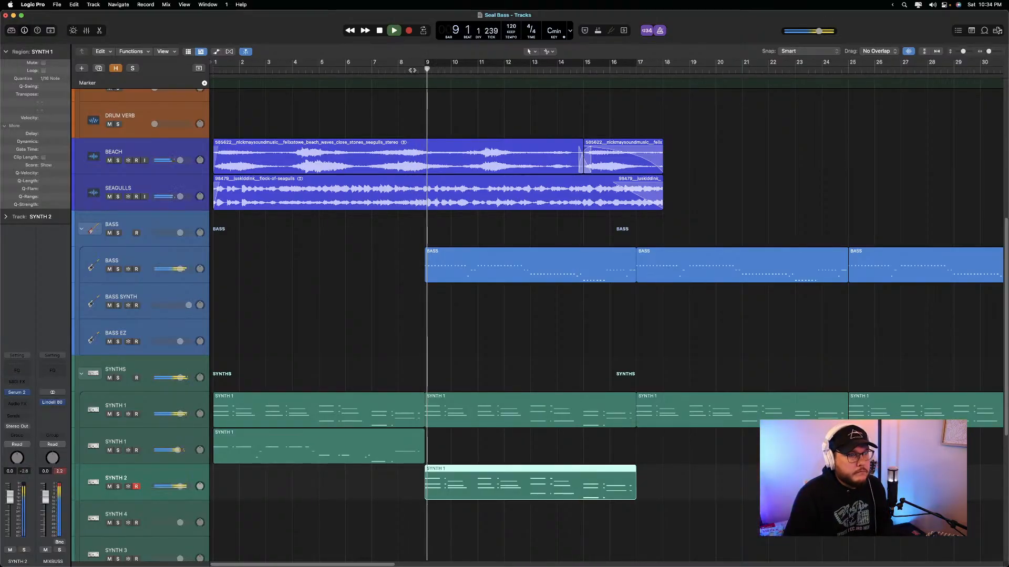
key("space")
Transpose all notes of the SYNTH 2 region at bar 9 up one octave and turn off the track's record enable
double_click(503, 477)
key("super+a")
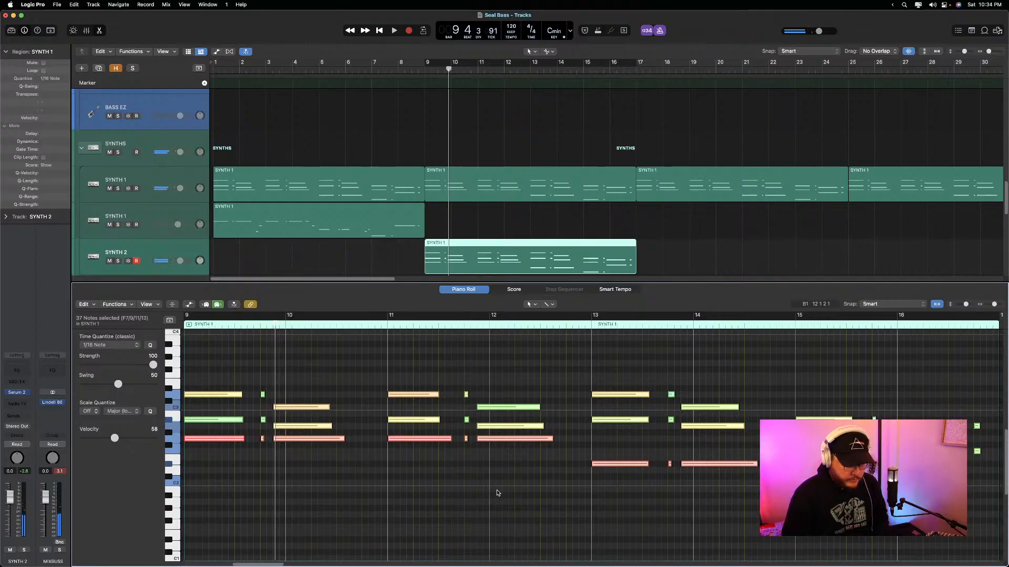
key("space")
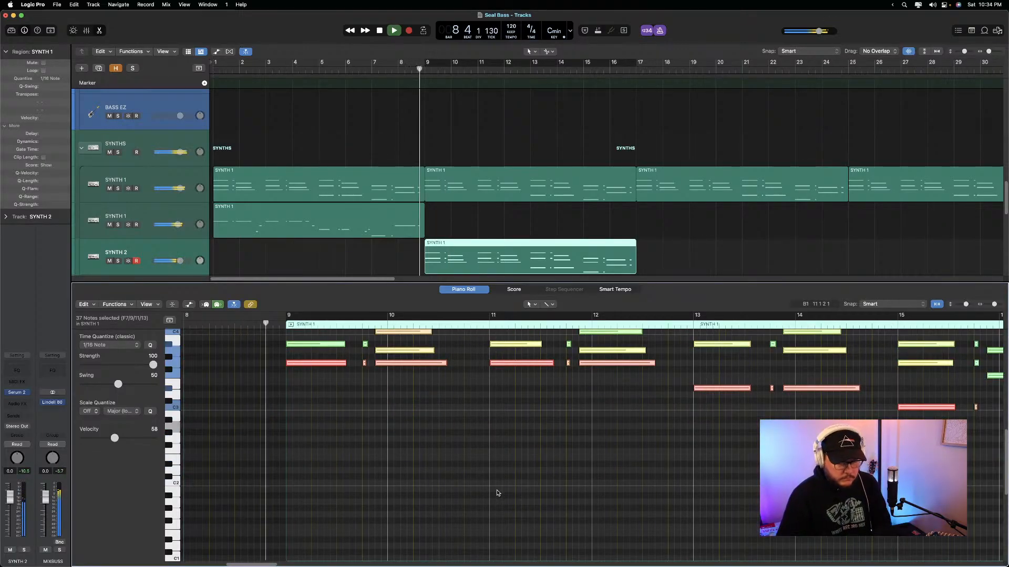
key("p")
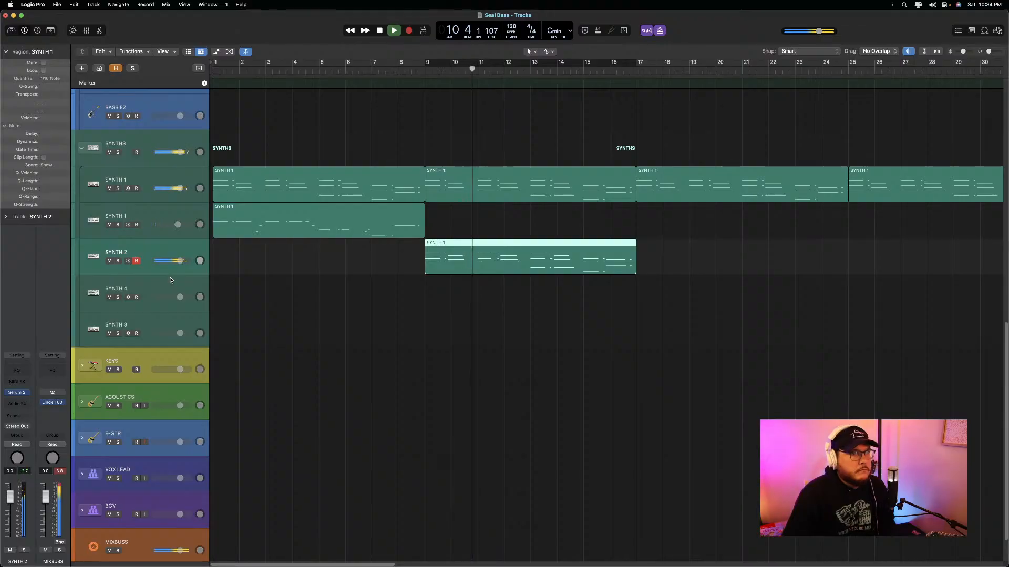
left_click(139, 261)
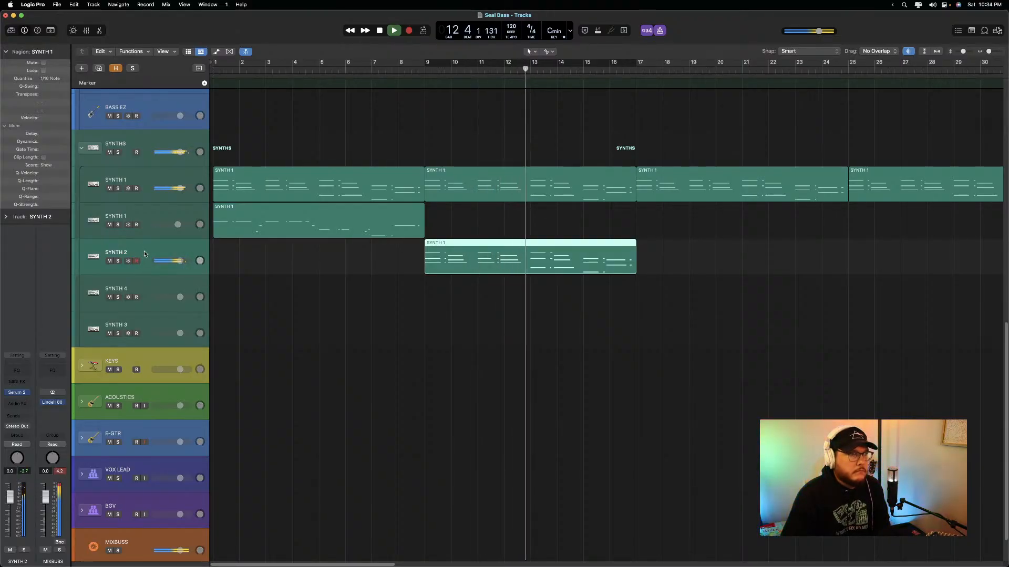
key("space")
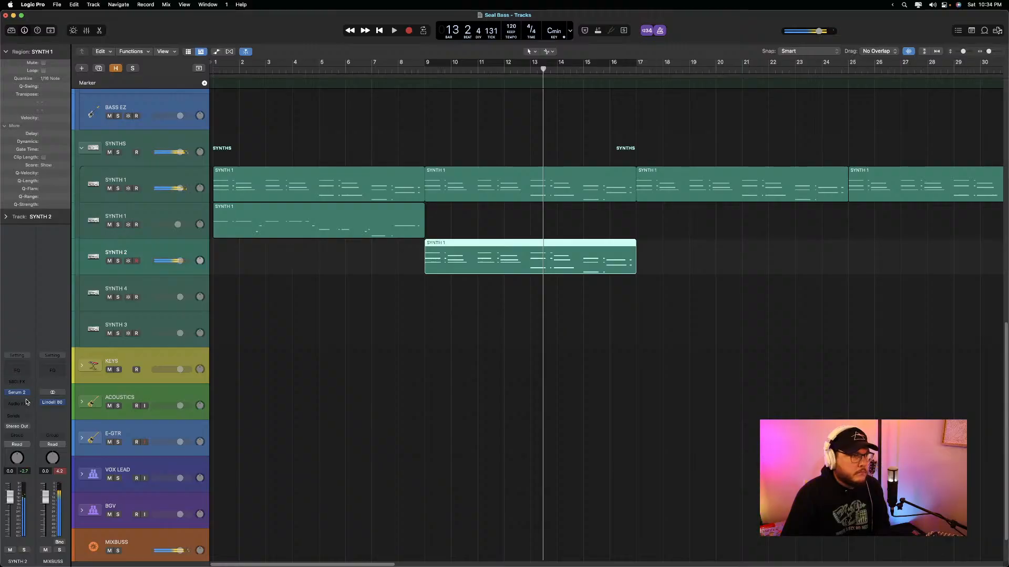
Audition Serum 2 presets on SYNTH 2 up to NW_DDZ_Synth_LusciousPoly, adjusting its main level and setting envelope 1 sustain to about -4.5 dB
key("v")
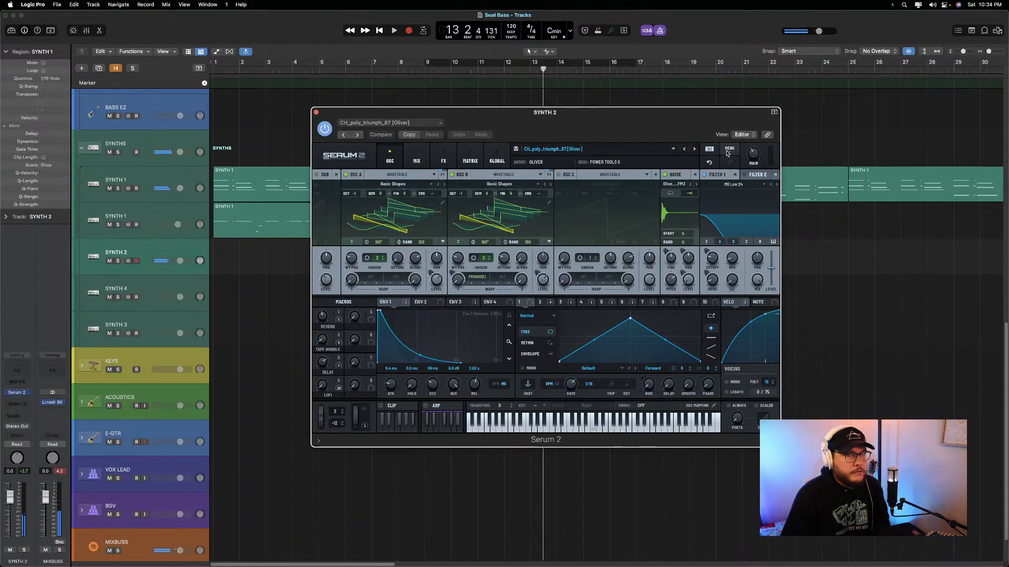
left_click(693, 149)
key("space")
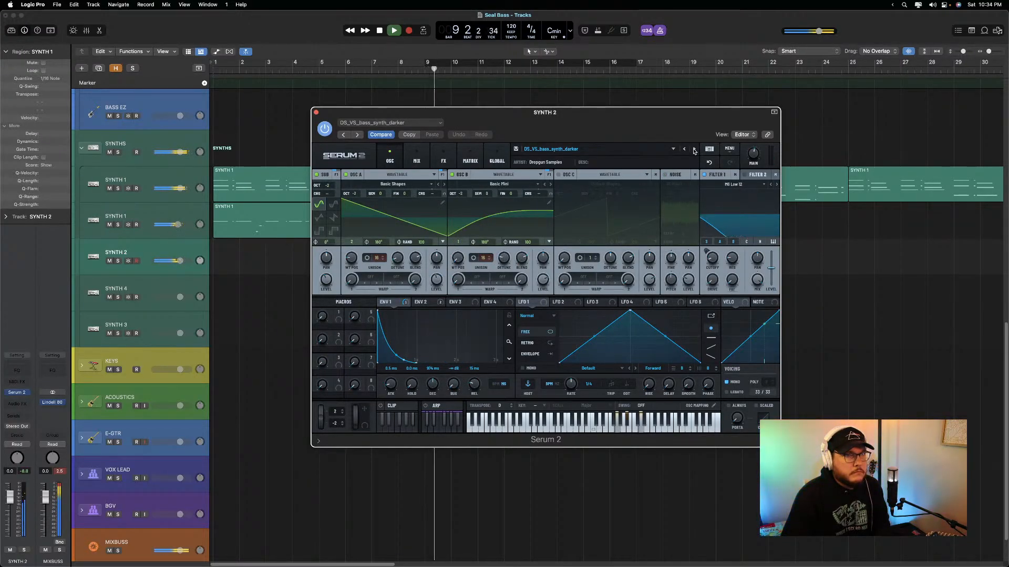
left_click(693, 149)
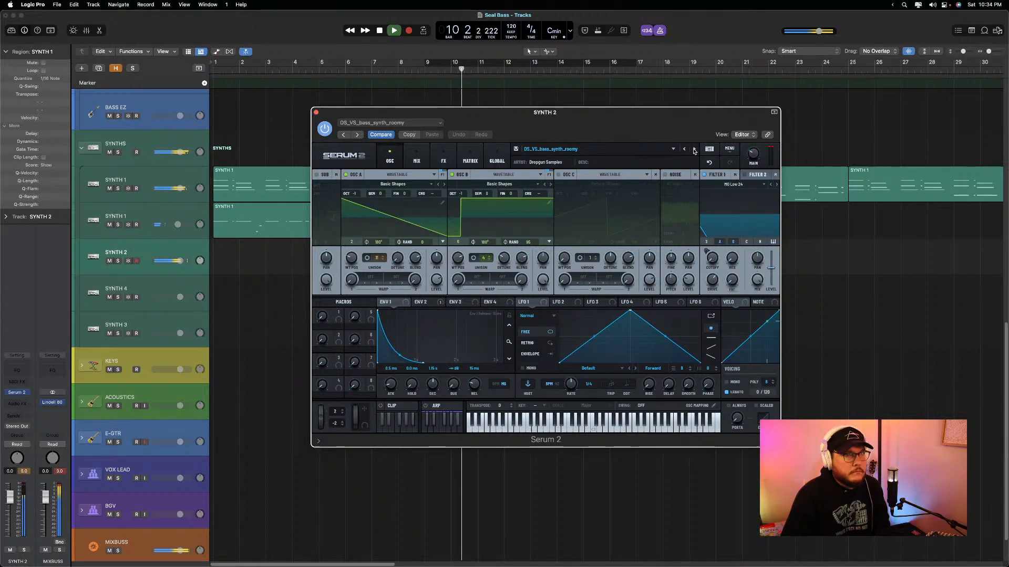
left_click(694, 149)
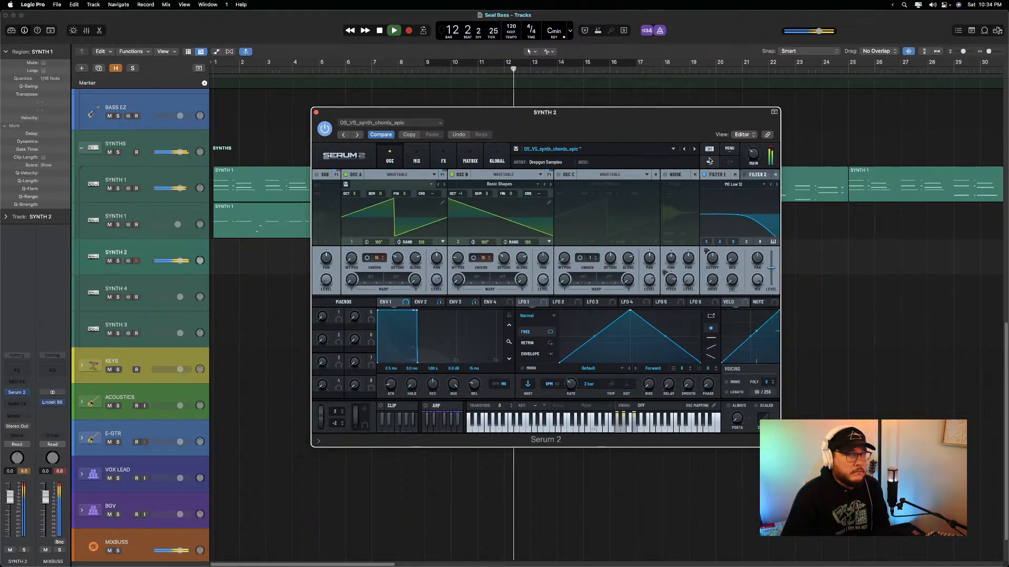
left_click(694, 149)
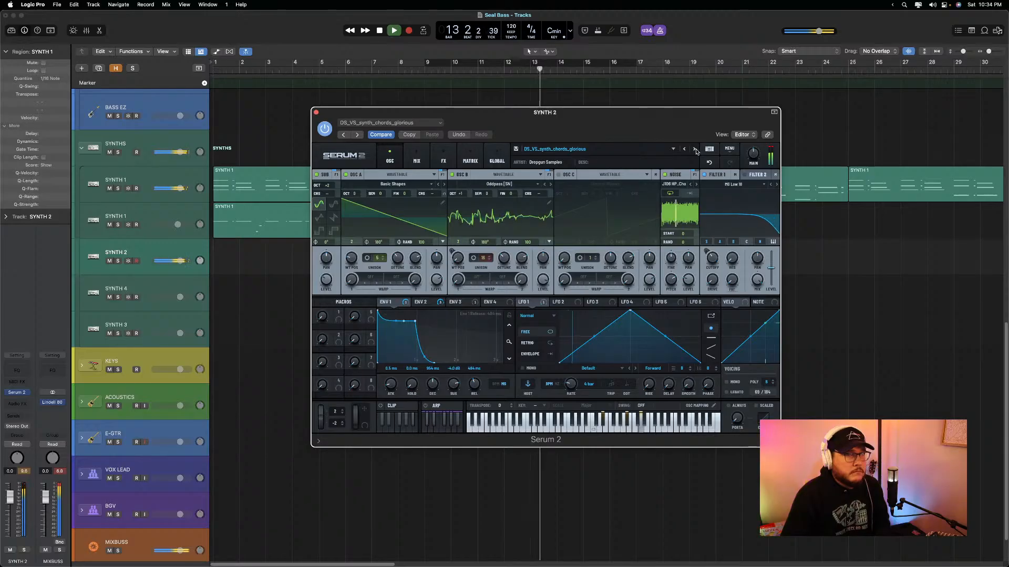
left_click(695, 149)
left_click(695, 149)
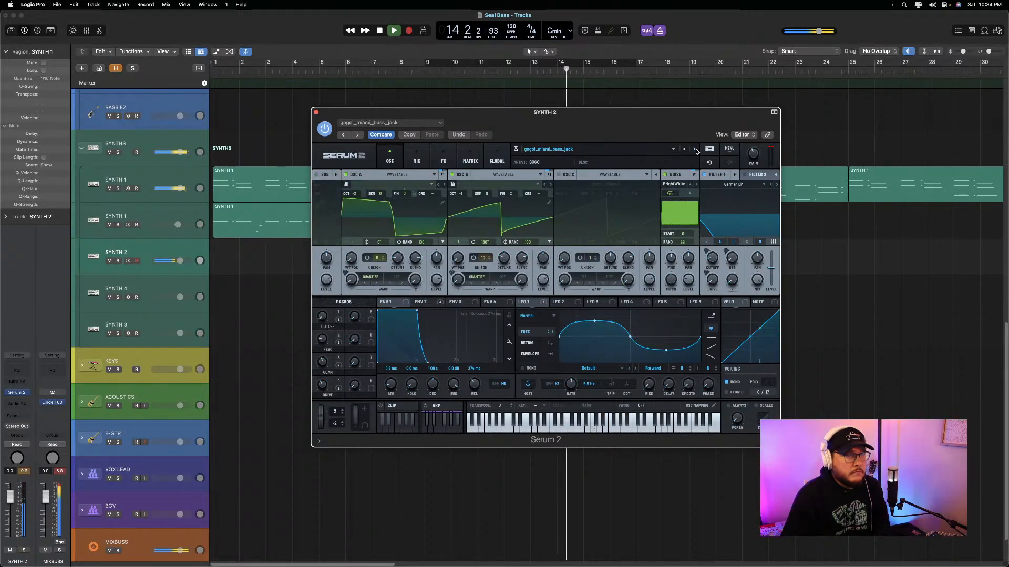
left_click(695, 150)
left_click(695, 149)
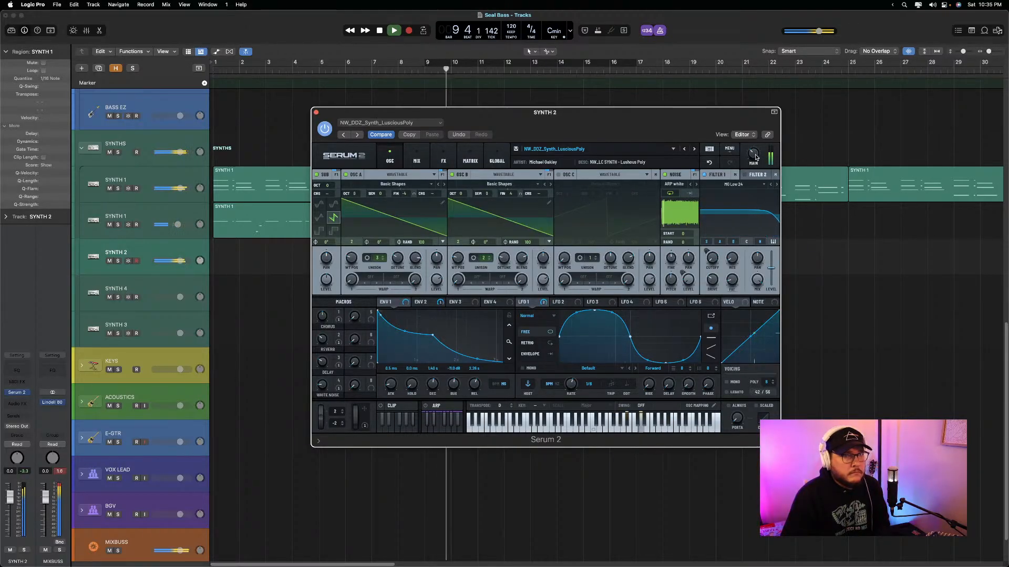
left_click_drag(753, 153, 756, 156)
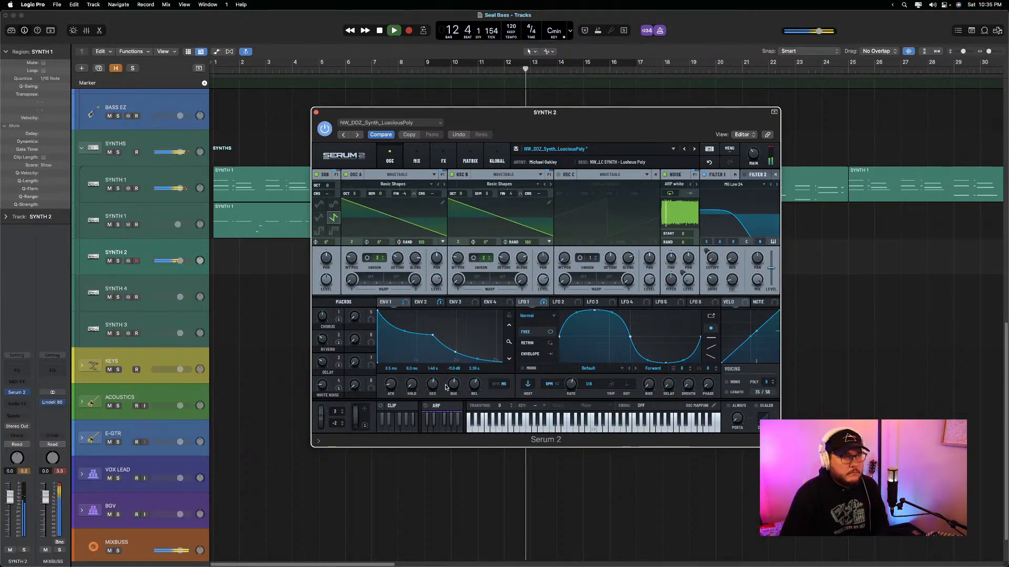
left_click_drag(453, 384, 455, 383)
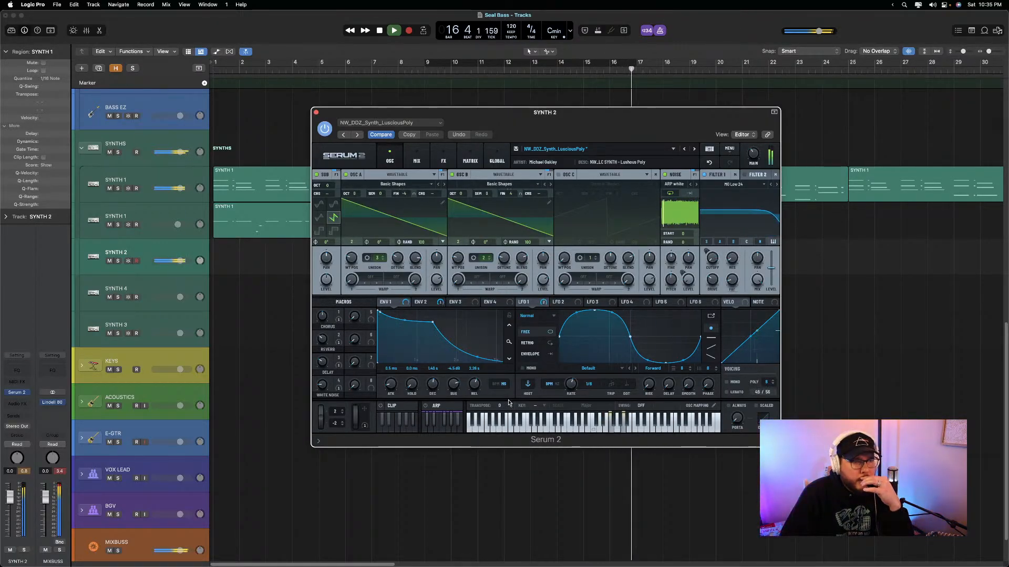
Audition the following Serum 2 presets during playback, settle on NW_FB_-_Synth_-_DX_Superstar_Keys for SYNTH 2, and close Serum 2
left_click(695, 150)
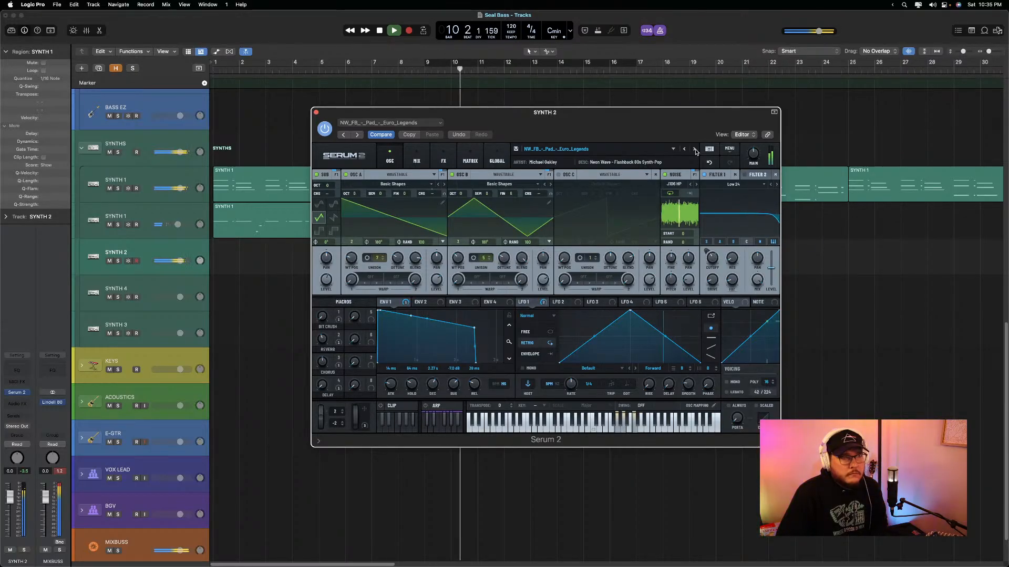
key("space")
left_click(695, 151)
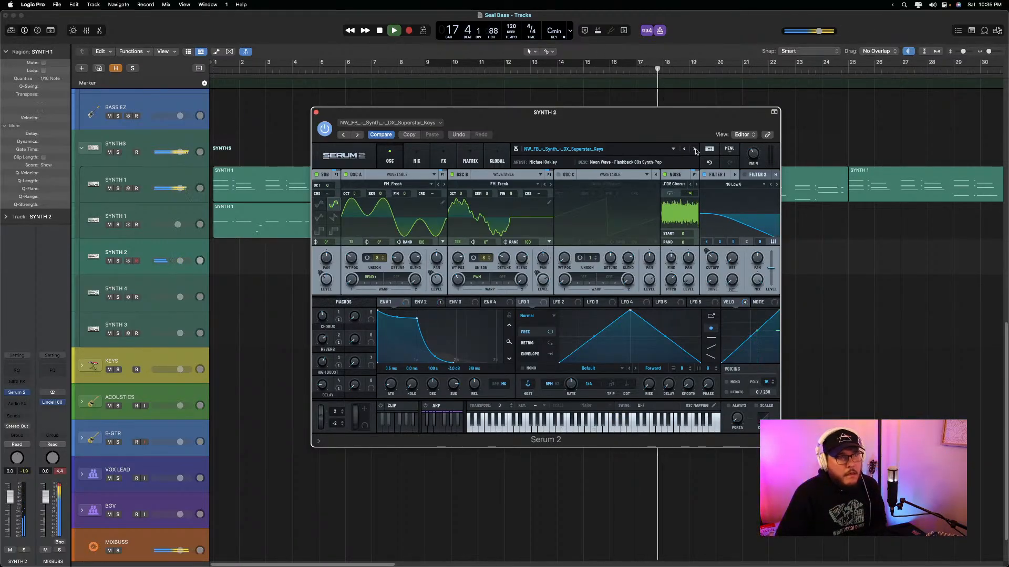
key("space")
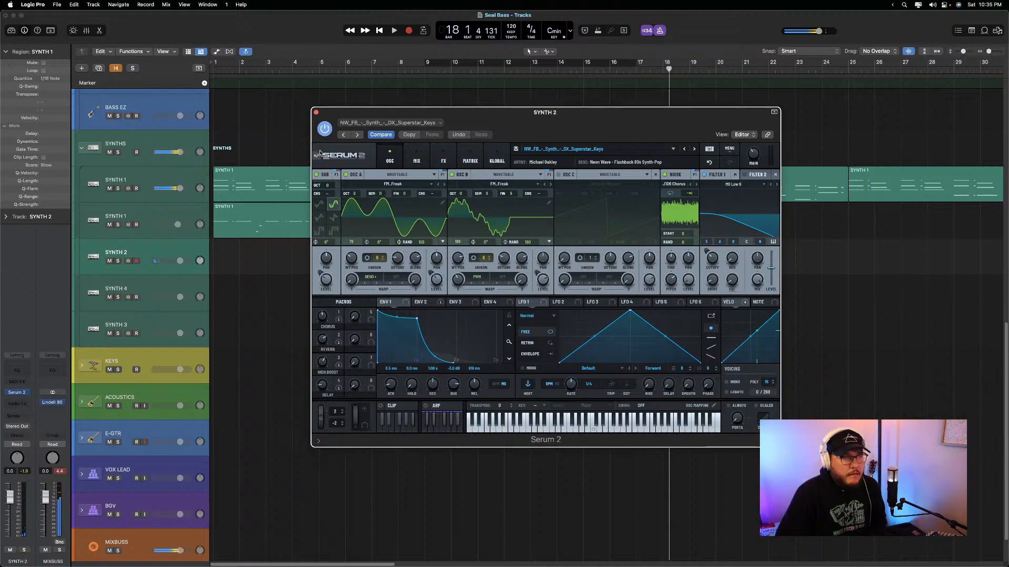
left_click(316, 113)
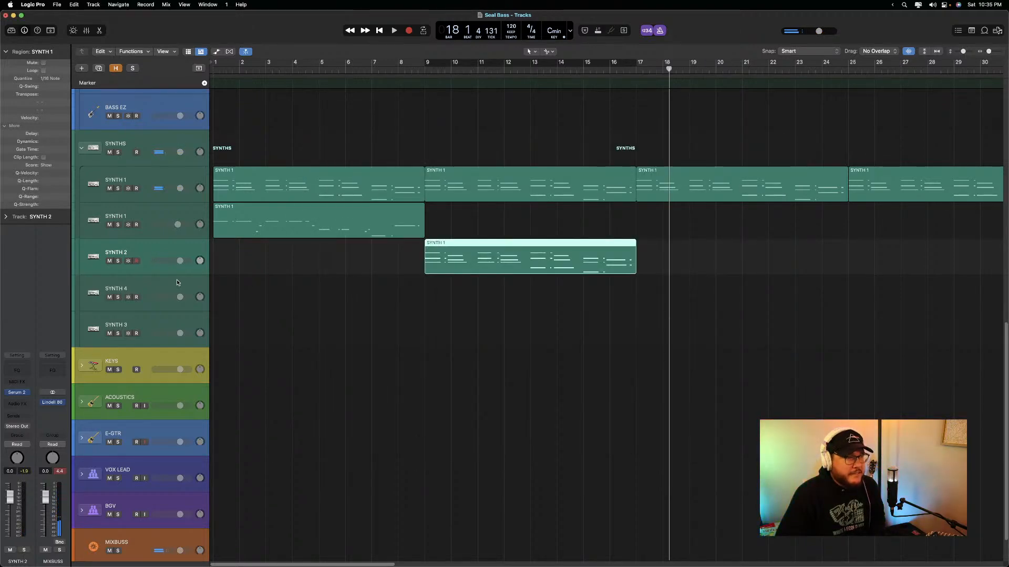
Duplicate the SYNTH 2 track with its bar 9 region and load NW_DDZ_Synth_LusciousPoly in the copy's Serum 2
key("super+d")
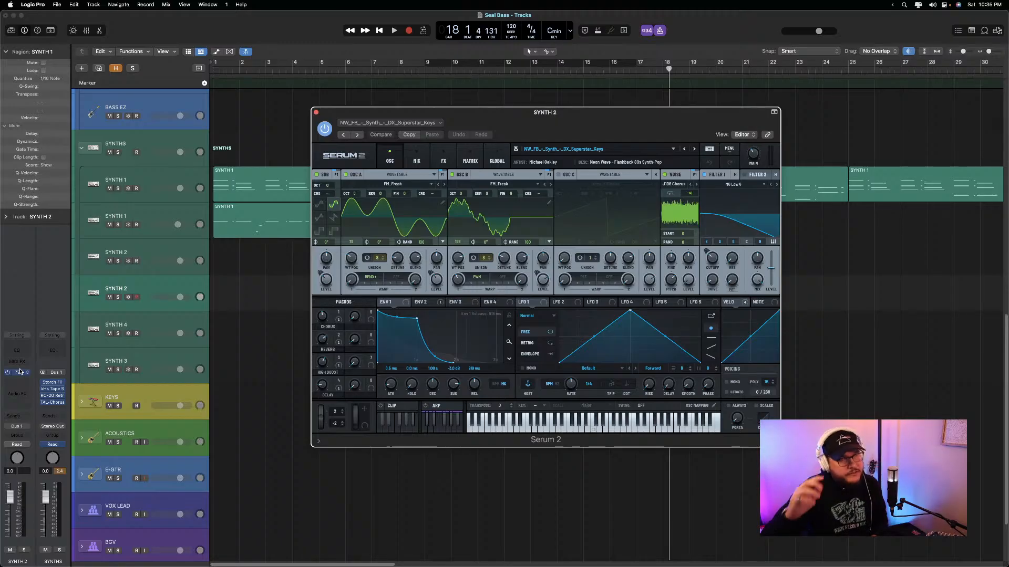
left_click(685, 149)
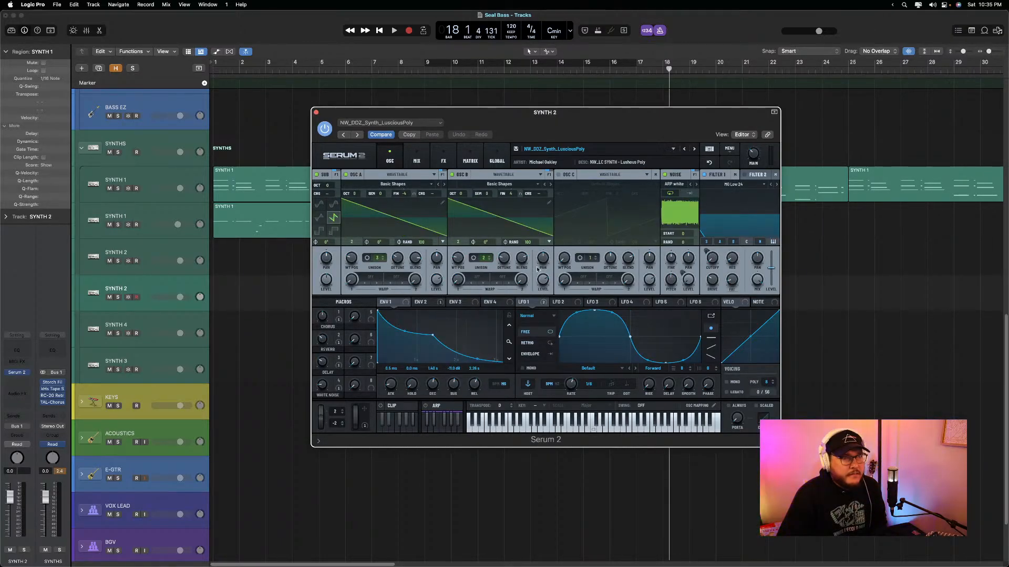
Raise the envelope 1 sustain in the duplicate track's Serum 2 to -4.2 dB during playback and close the plug-in window
key("space")
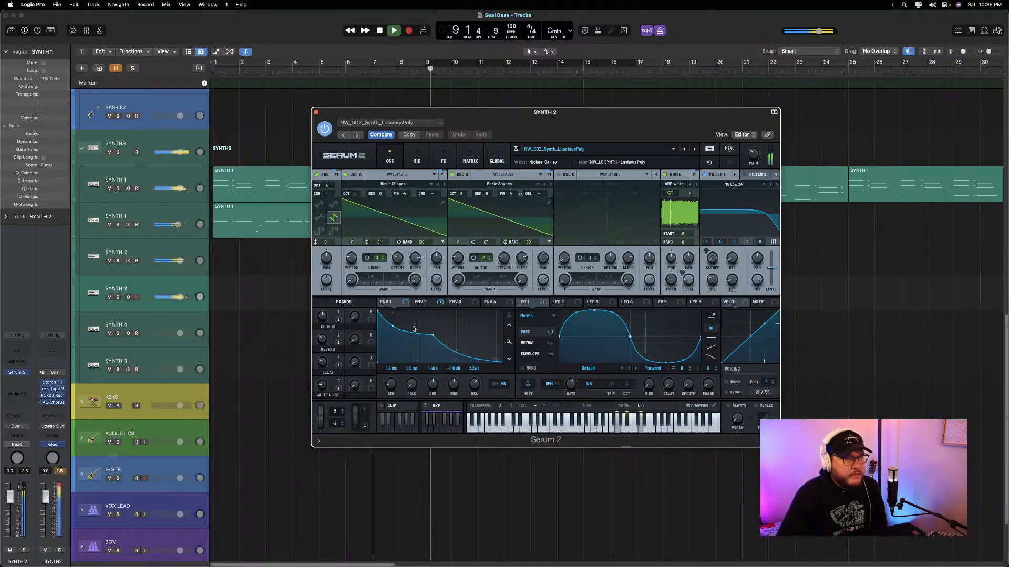
left_click_drag(454, 368, 472, 382)
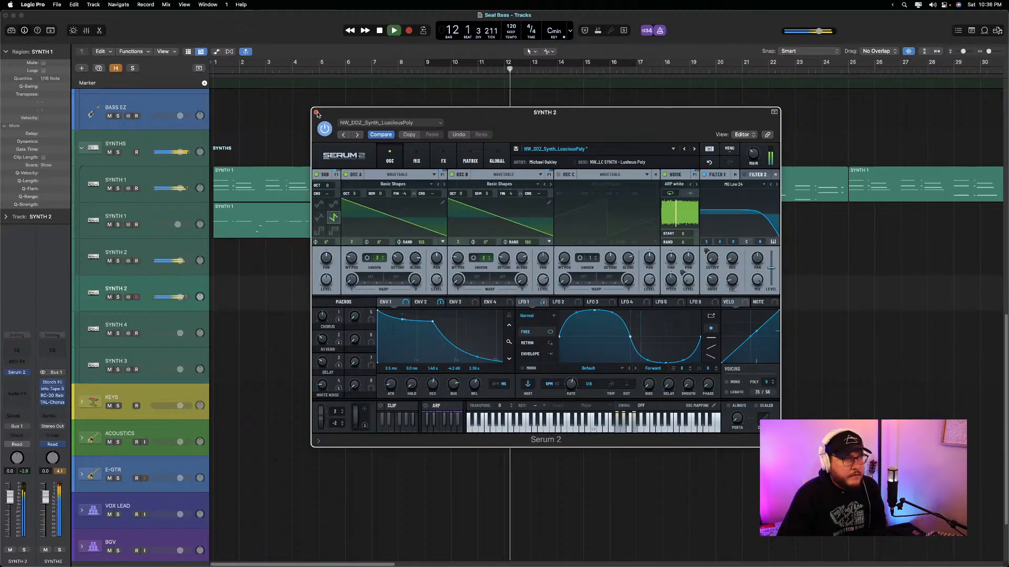
left_click(315, 112)
key("space")
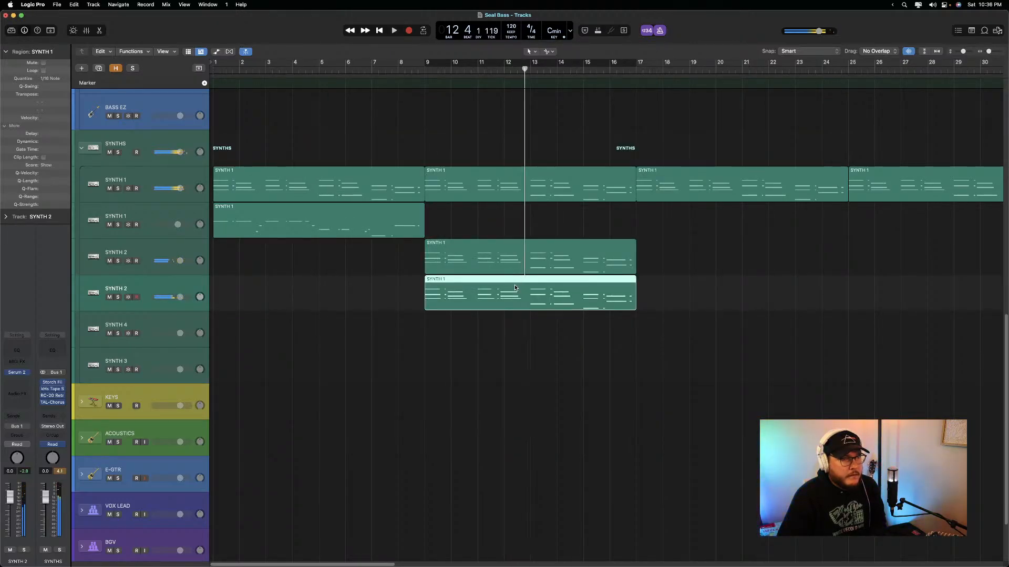
Try the notes of the duplicate SYNTH 2 region one octave lower during playback and return them to their original octave
double_click(515, 287)
key("alt+shift+Down")
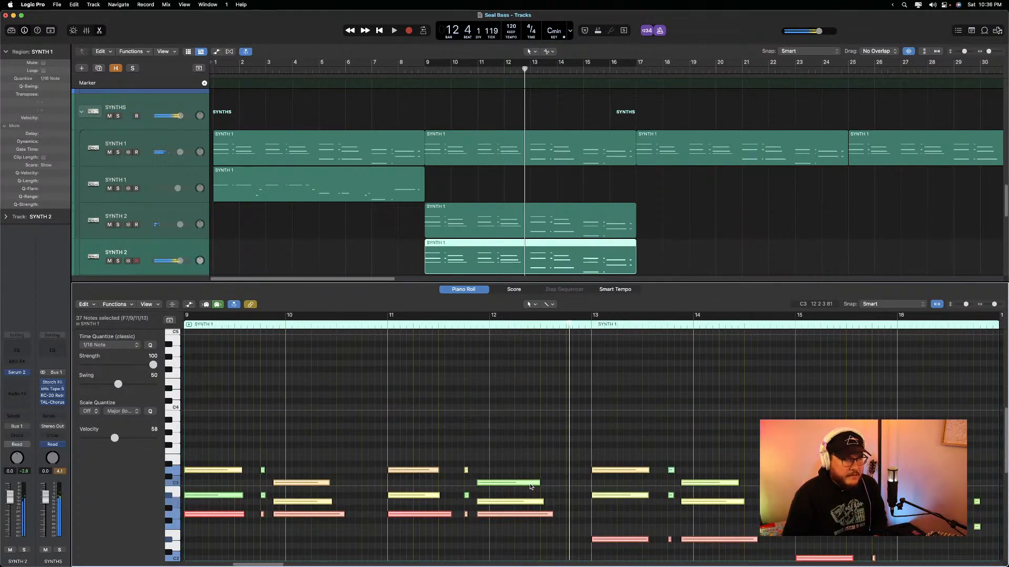
key("shift+space")
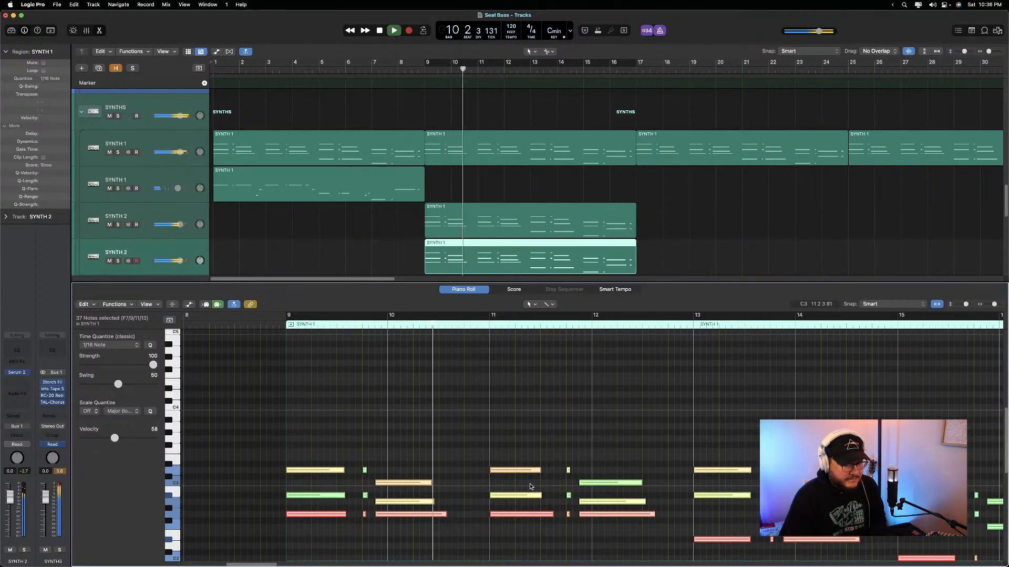
key("alt+shift+Up")
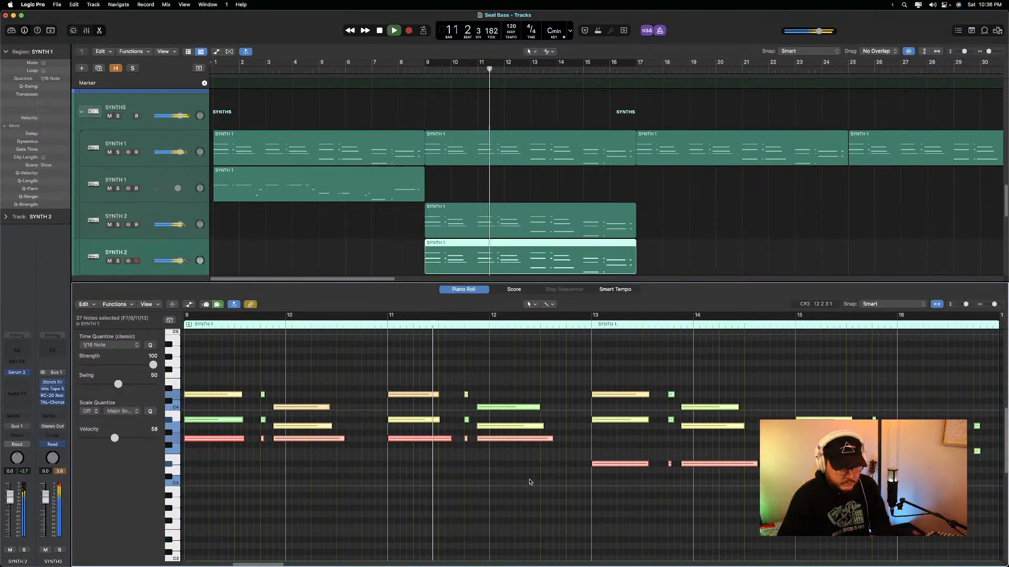
key("e")
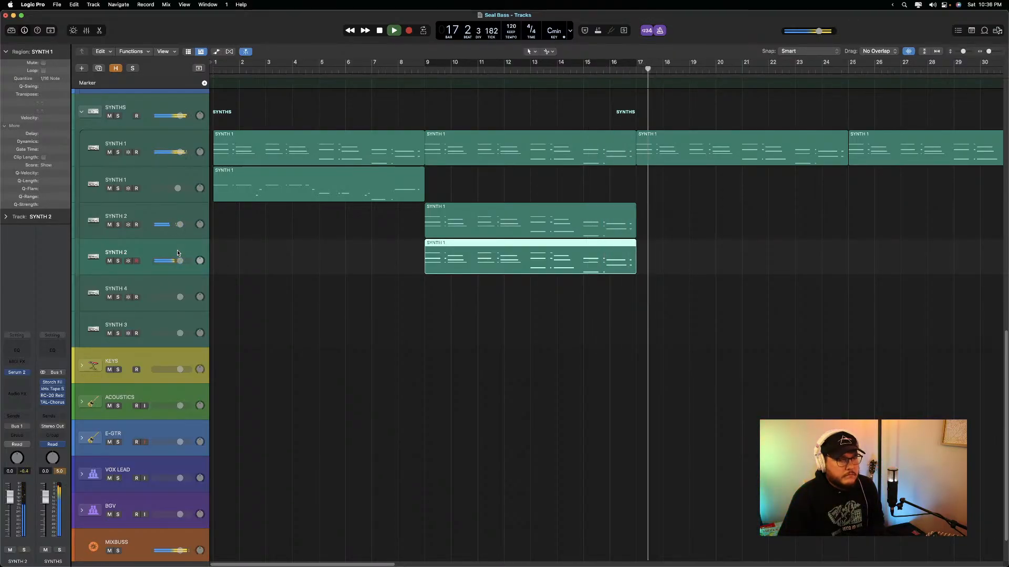
Audition Serum 2 presets on the duplicate SYNTH 2 track up to NW_MECS_Synth_Equinox and raise its envelope 1 sustain during playback
mouse_move(21, 374)
key("space")
left_click(21, 373)
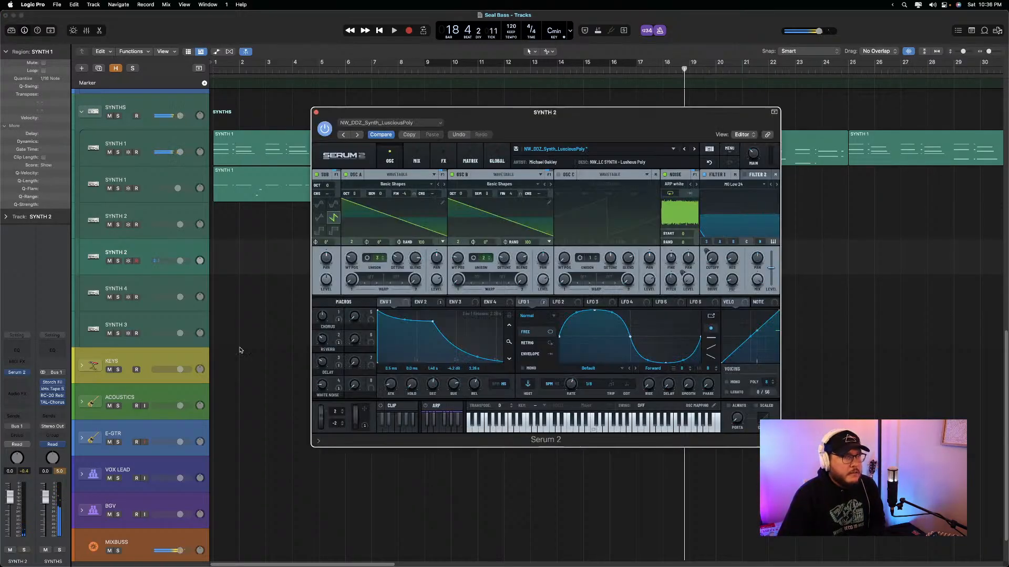
left_click(694, 153)
left_click(694, 151)
left_click(694, 151)
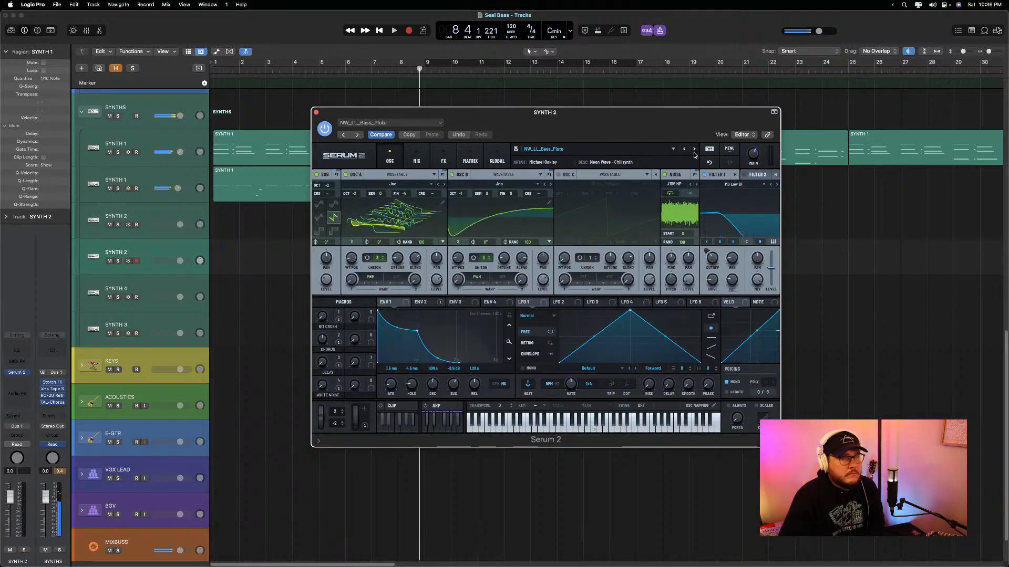
left_click(694, 151)
left_click(694, 152)
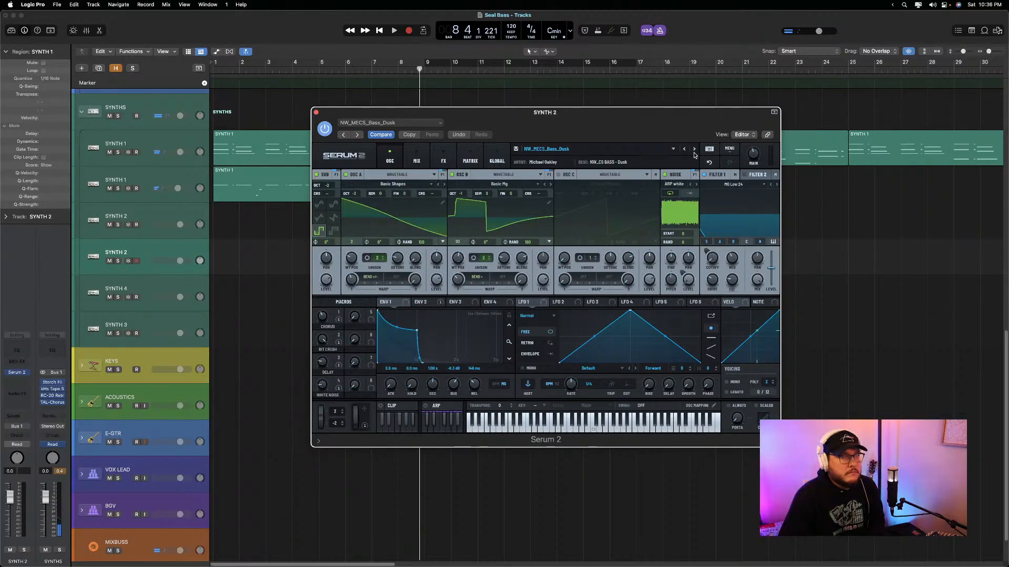
left_click(694, 151)
left_click(693, 152)
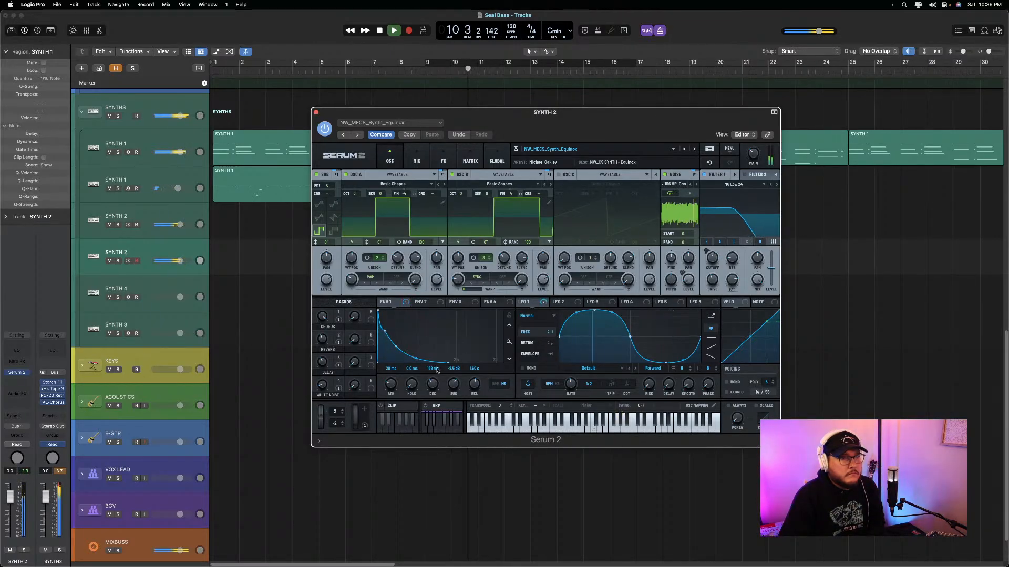
left_click_drag(455, 391, 458, 371)
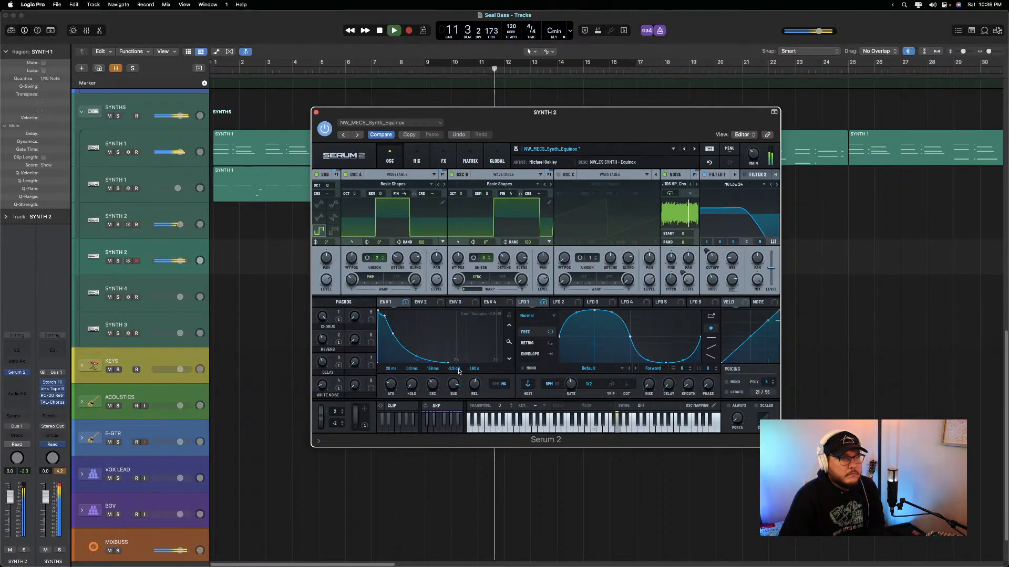
key("space")
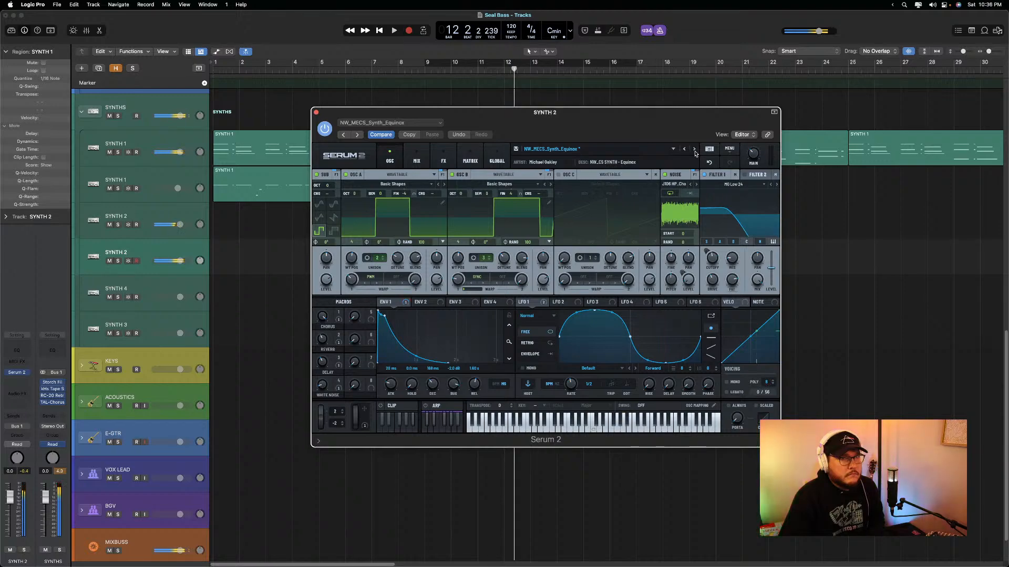
Load NW_MECS_Synth_Halcyon on the duplicate SYNTH 2 track and mute the original SYNTH 2 track while playing from bar 9
left_click(695, 151)
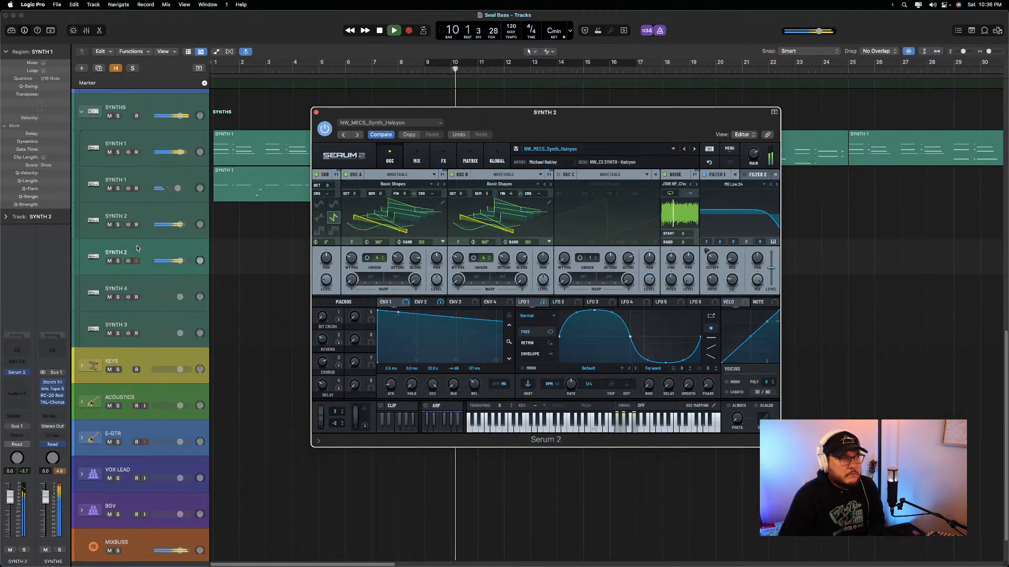
left_click(110, 224)
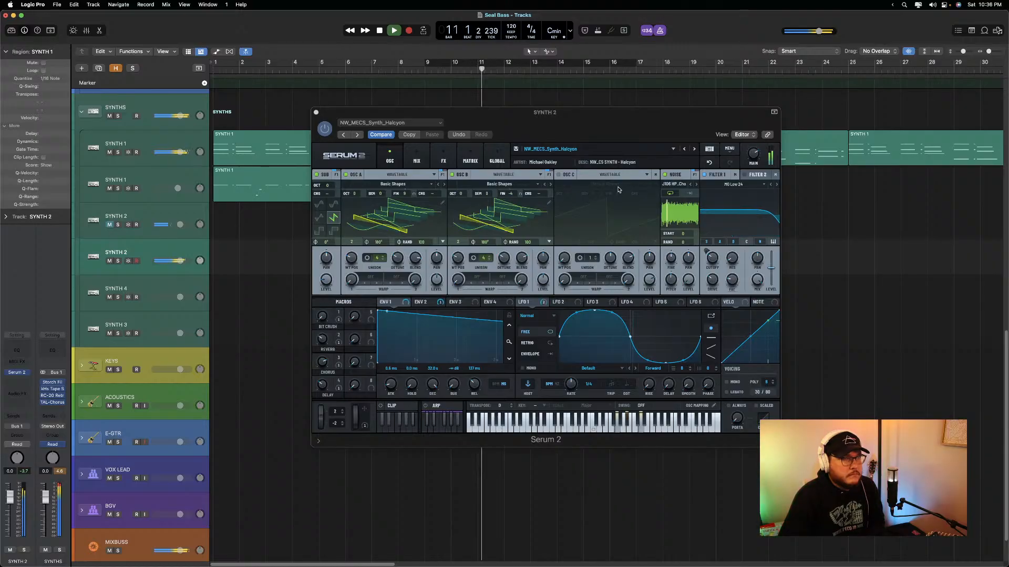
Step through the Serum 2 presets on the duplicate SYNTH 2 track to NW_ND2_Pad_Lotus and play it from bar 9
left_click(694, 149)
key("space")
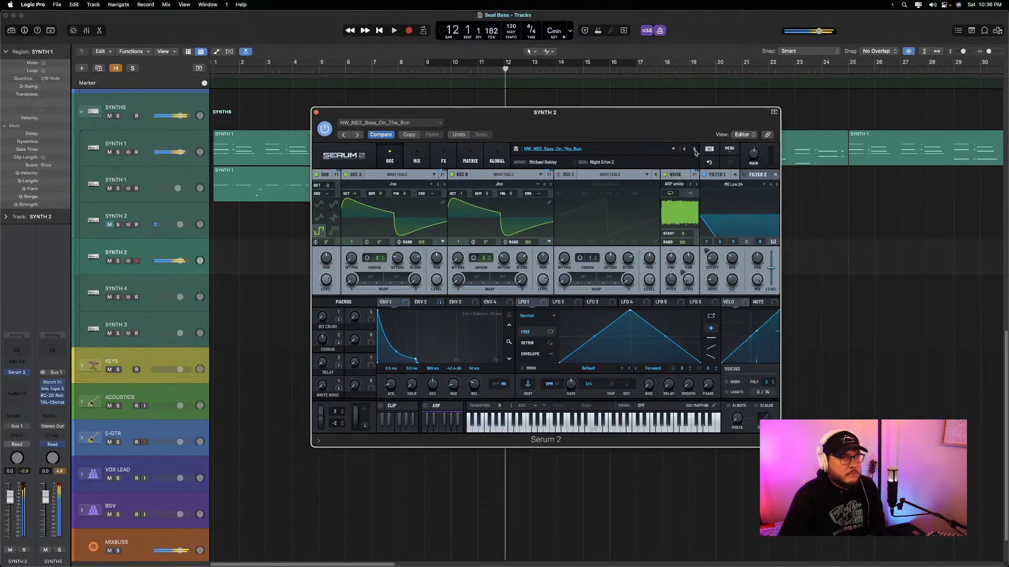
left_click(694, 149)
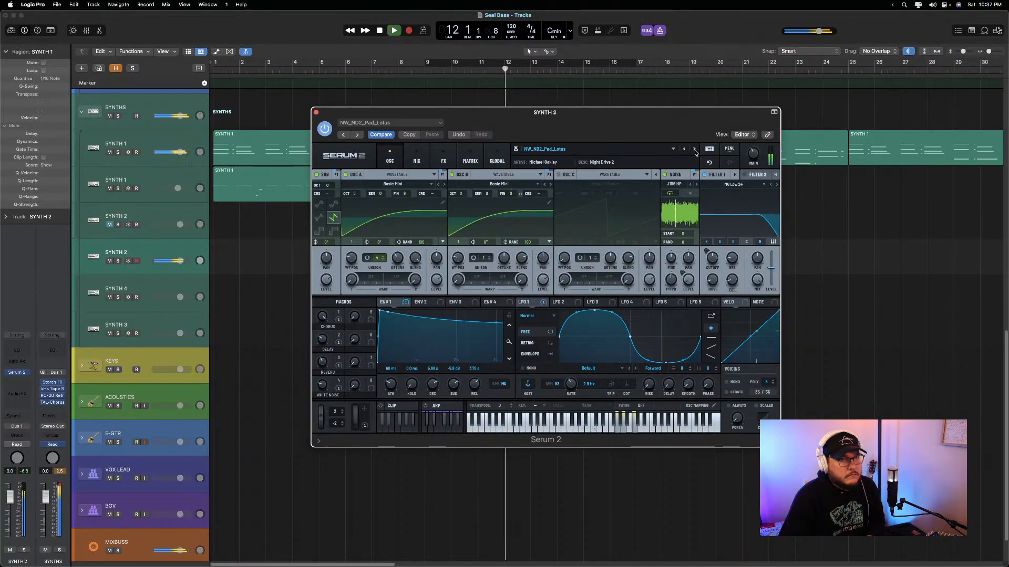
Shorten the pad's envelope 1 attack while the duplicate SYNTH 2 track is soloed, then unsolo it and adjust Serum 2's main level
left_click(119, 260)
left_click_drag(391, 392, 389, 397)
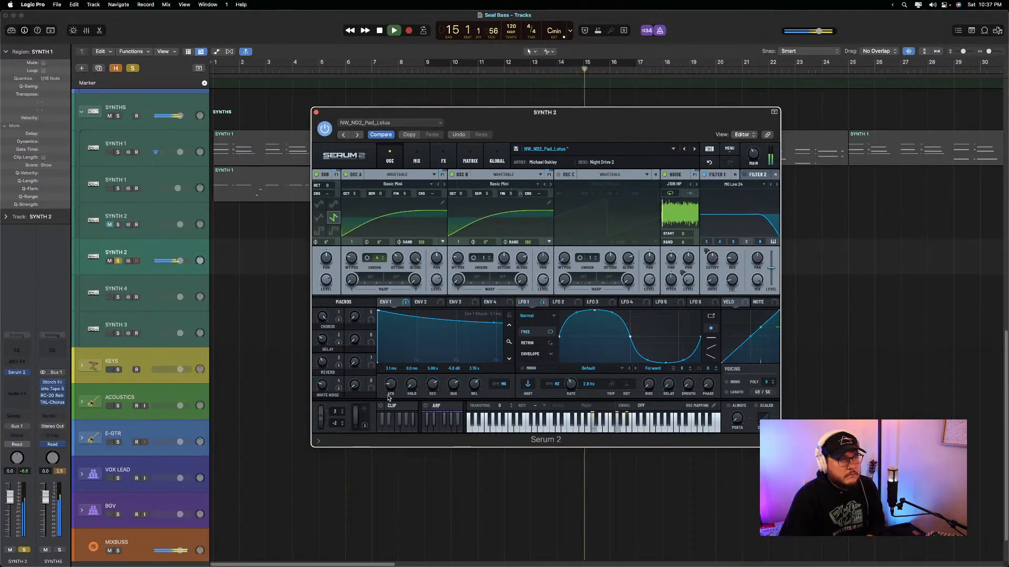
left_click(120, 264)
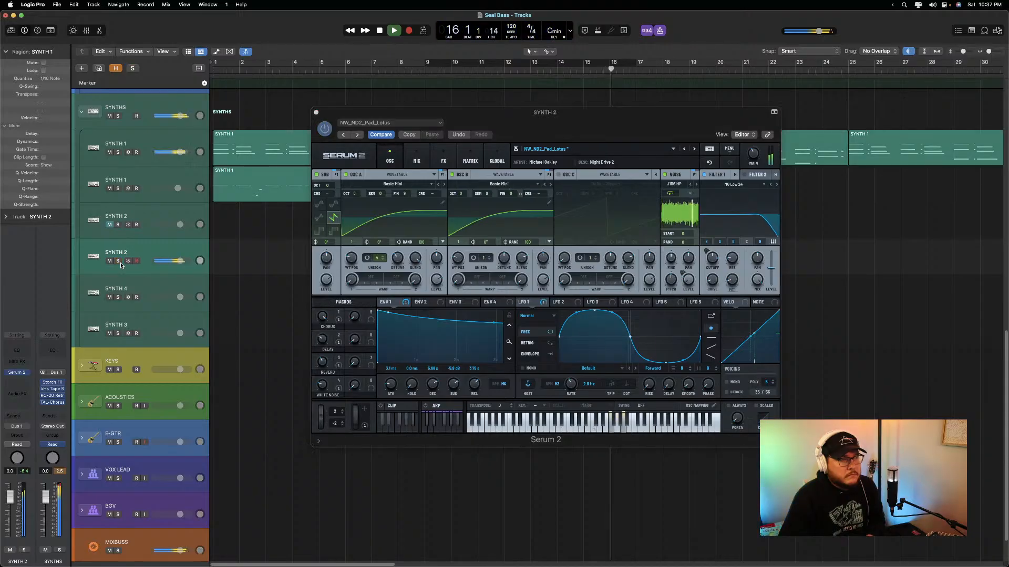
left_click(754, 155)
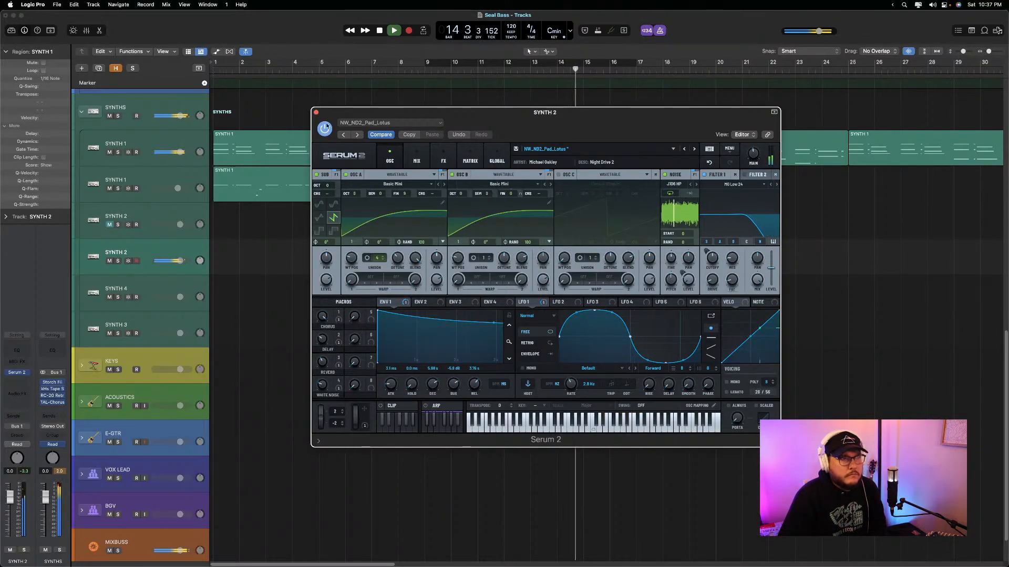
left_click(316, 112)
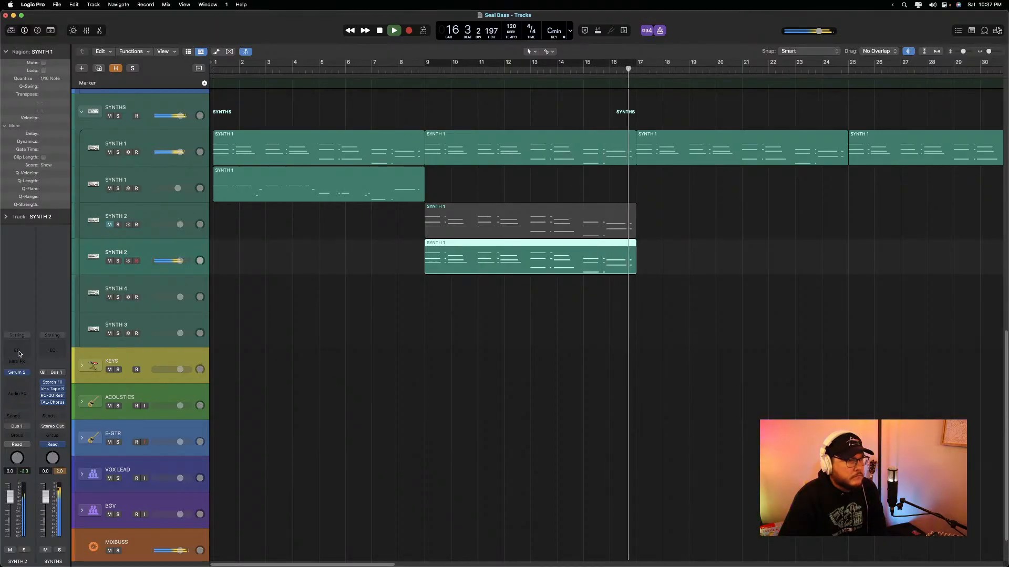
Add a Channel EQ to the duplicate SYNTH 2 track with its low cut enabled at about 670 Hz
left_click(17, 352)
left_click(340, 149)
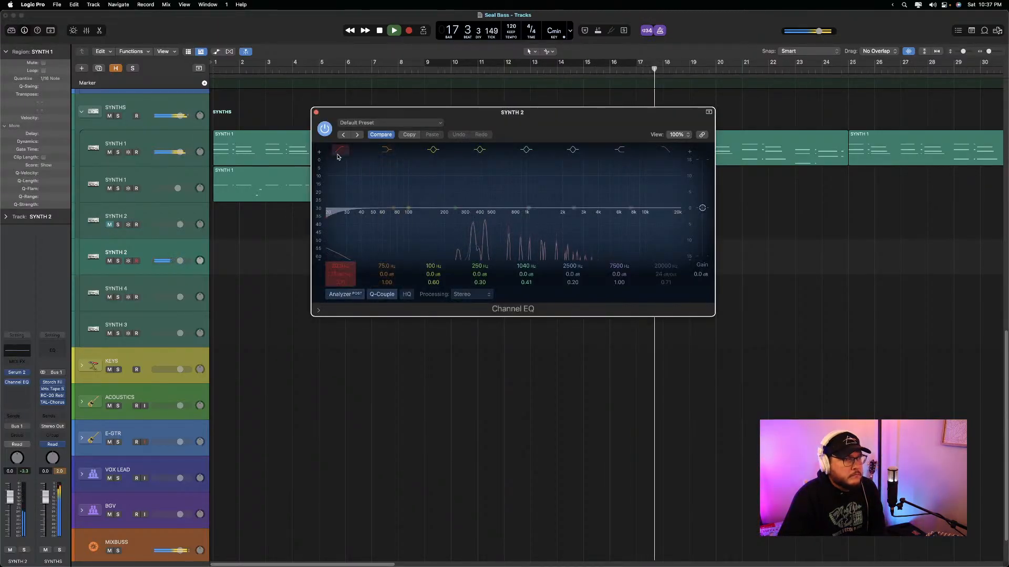
key("space")
left_click_drag(347, 221, 507, 215)
key("space")
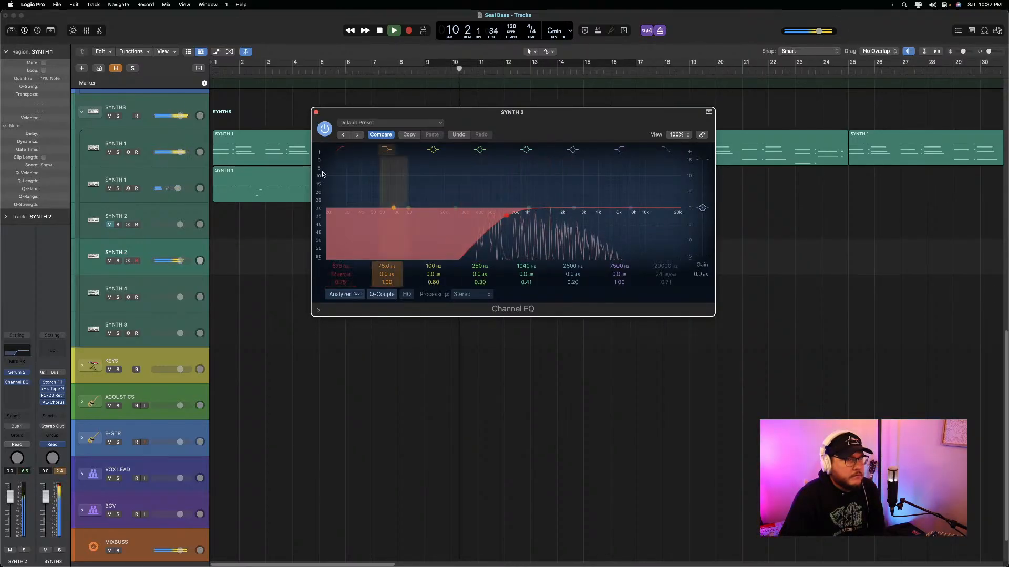
left_click(316, 112)
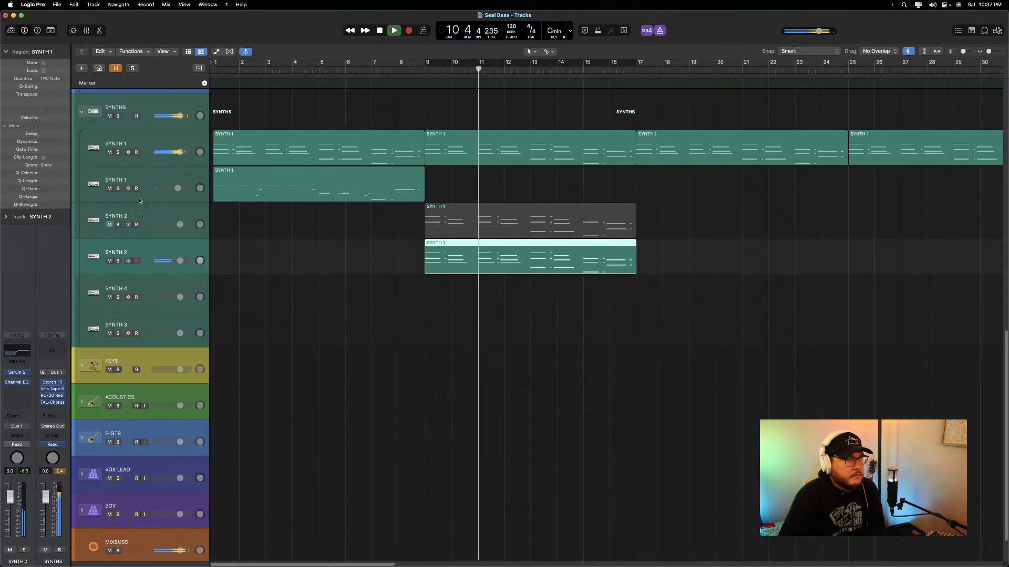
Unmute the original SYNTH 2 track, then shorten the duplicate's Serum 2 envelope 1 decay to 1.15 s and raise its sustain during playback
left_click(111, 225)
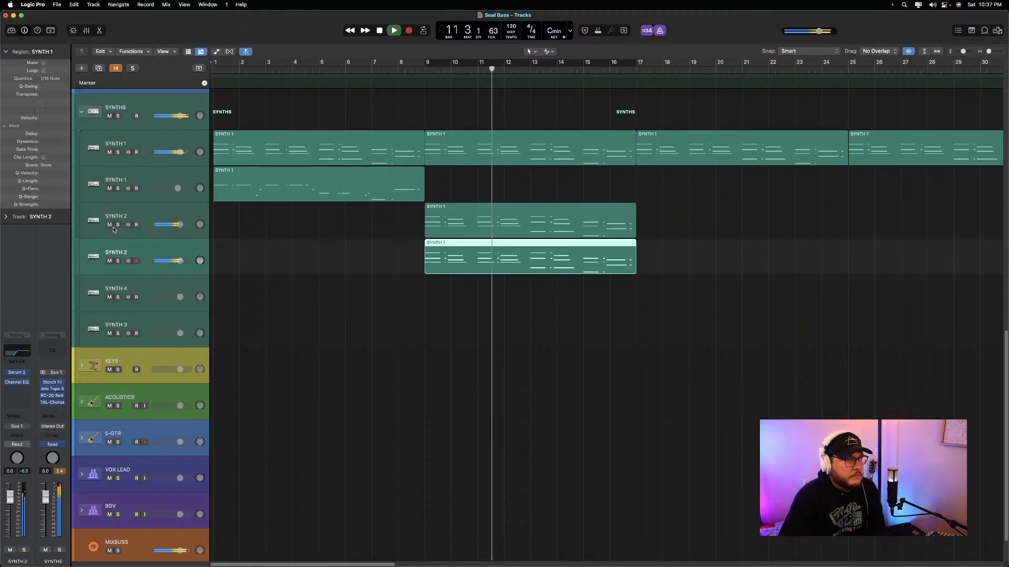
left_click(16, 373)
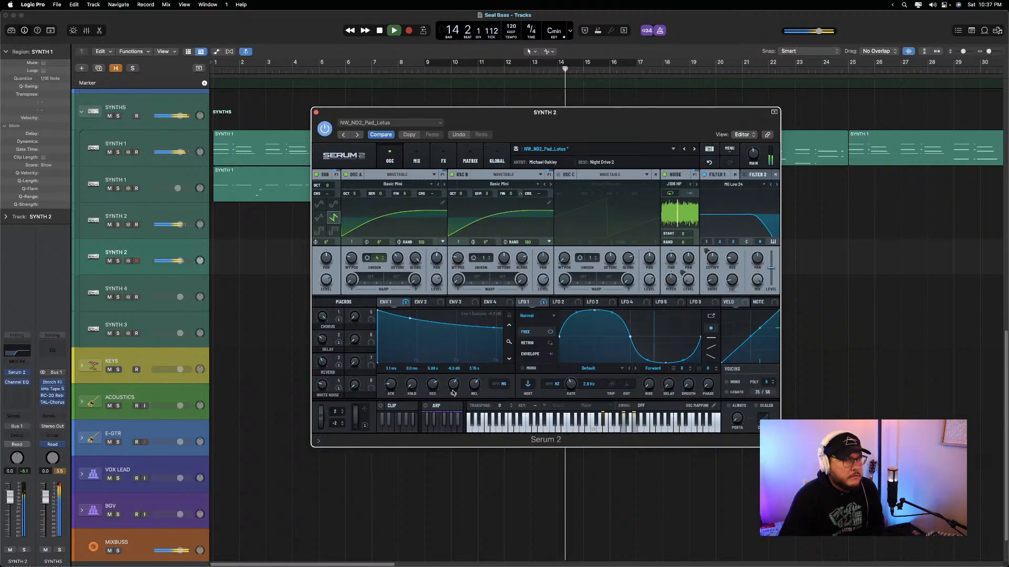
left_click_drag(434, 387, 452, 366)
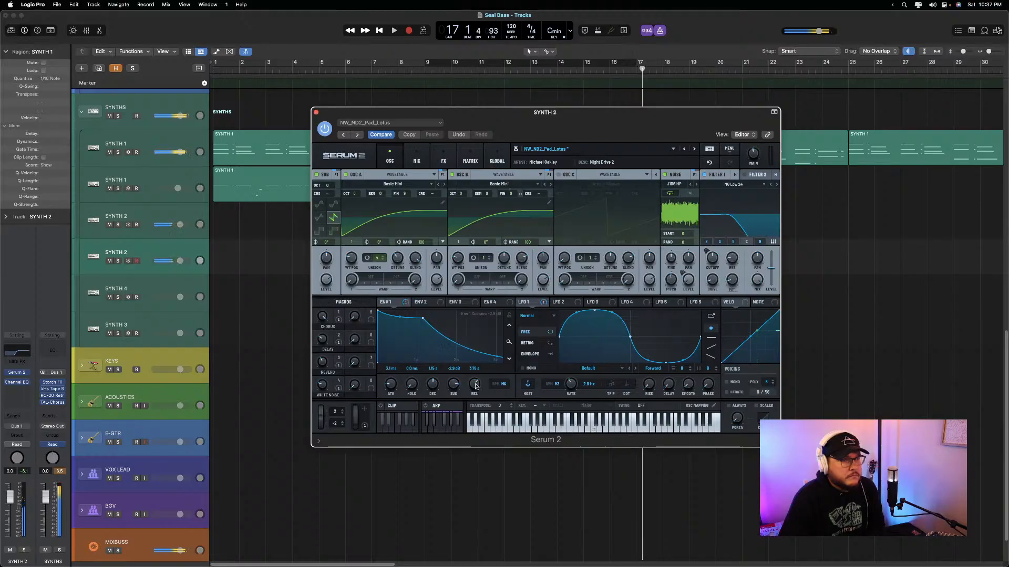
key("space")
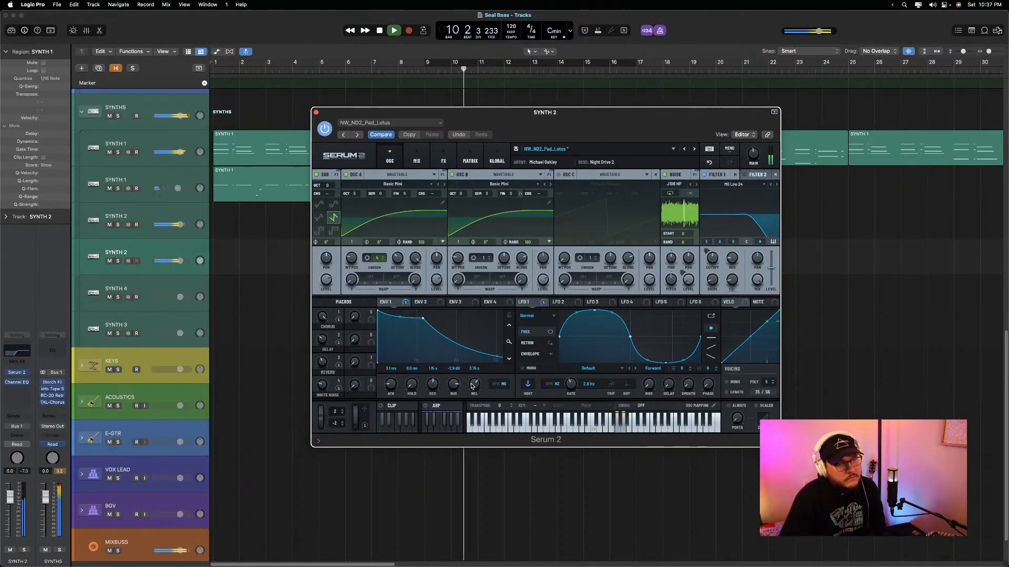
left_click_drag(453, 387, 451, 382)
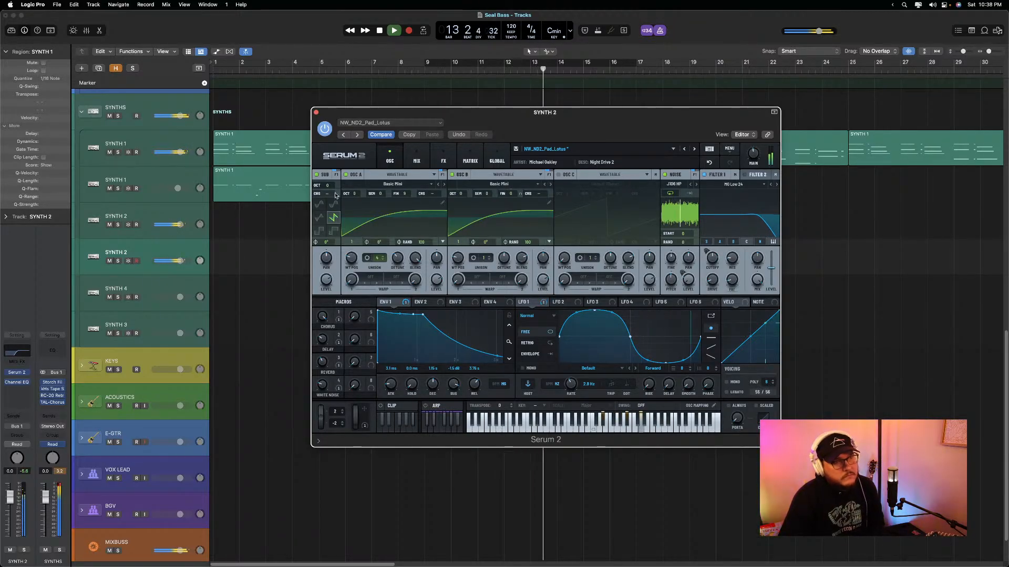
left_click(316, 113)
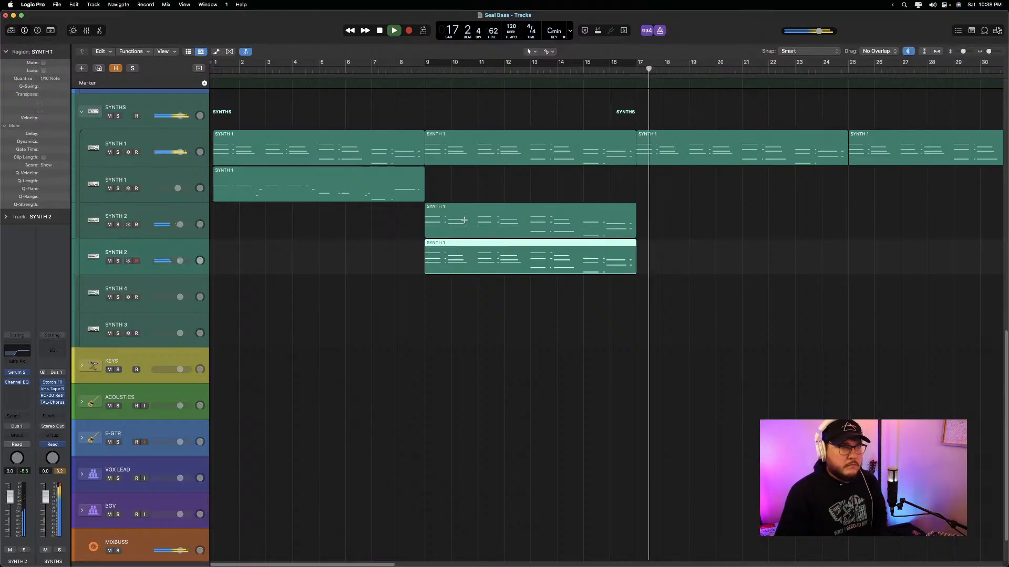
Split both SYNTH 2 regions after the first chord at 9 3 3 1 and copy the two short first-chord regions to bar 17
key("space")
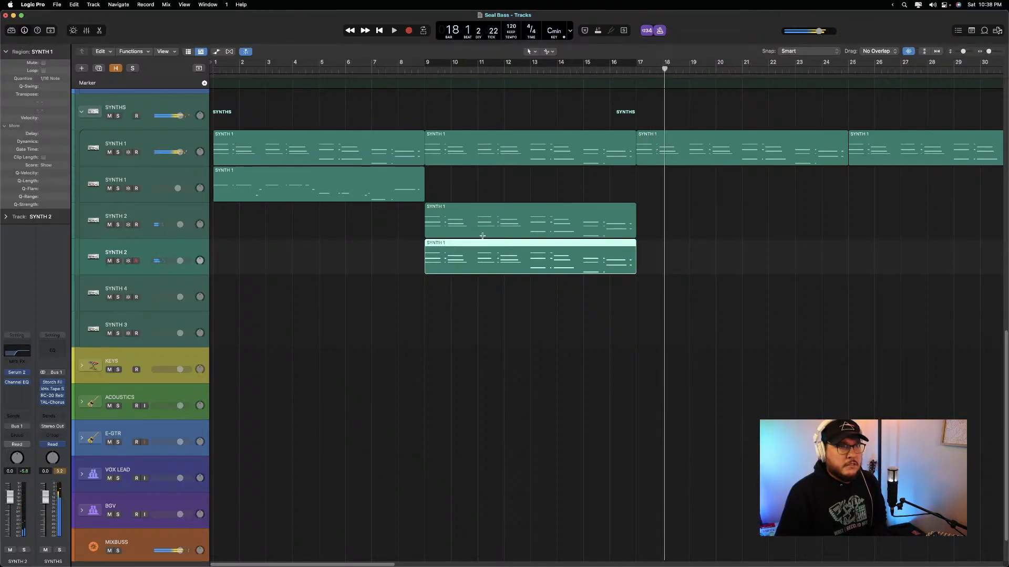
left_click(442, 222)
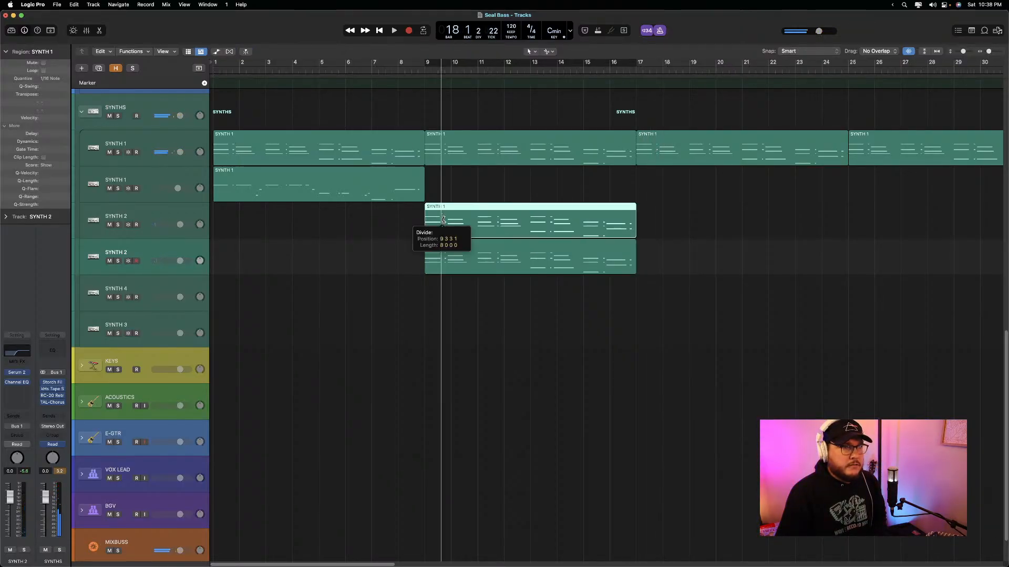
left_click(442, 255)
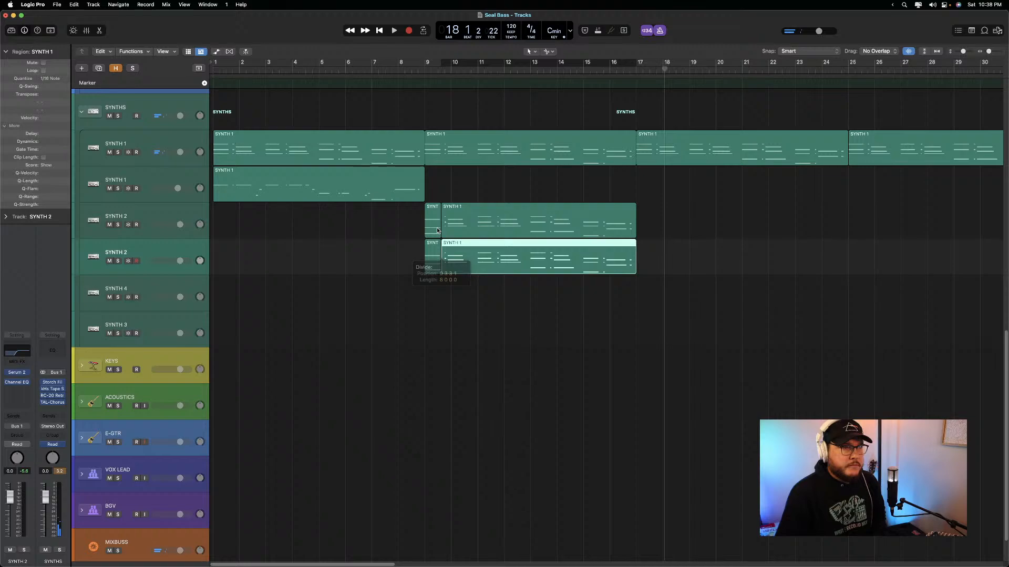
left_click(437, 230)
left_click(433, 256, "shift")
left_click_drag(436, 220, 644, 213)
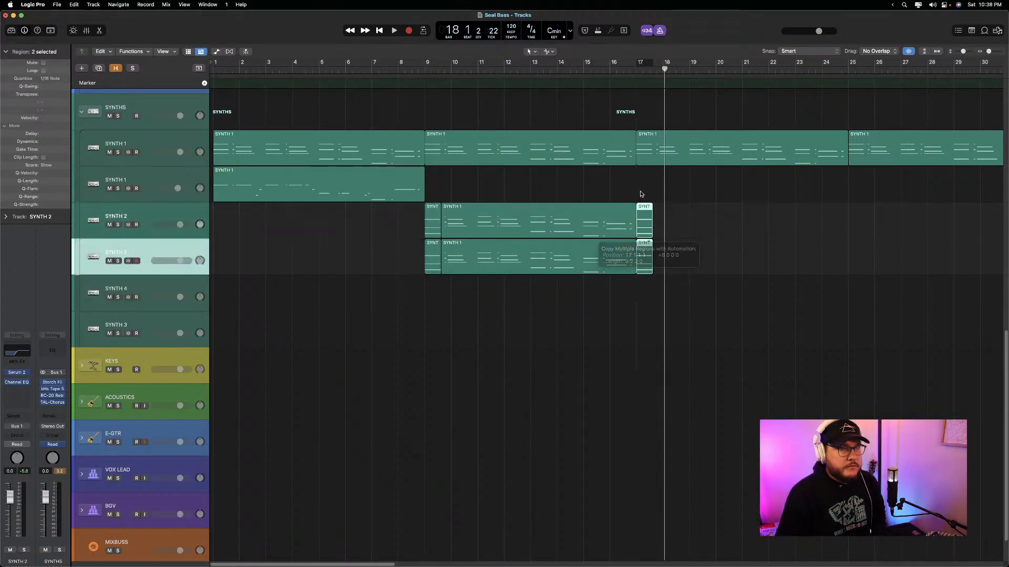
Play the transition into bar 17 and delete the copied bar 17 region from the duplicate SYNTH 2 track
left_click(608, 71)
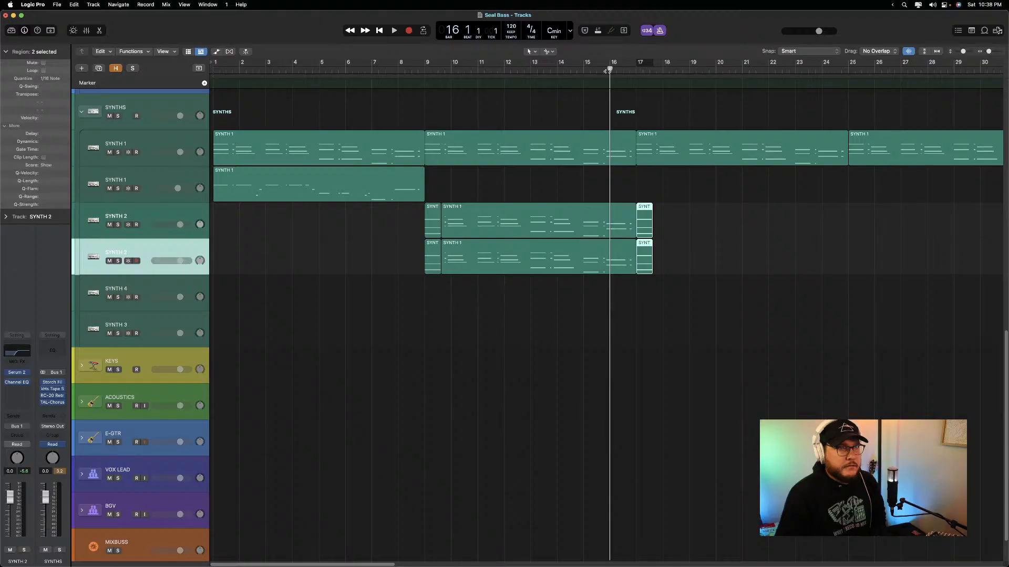
key("space")
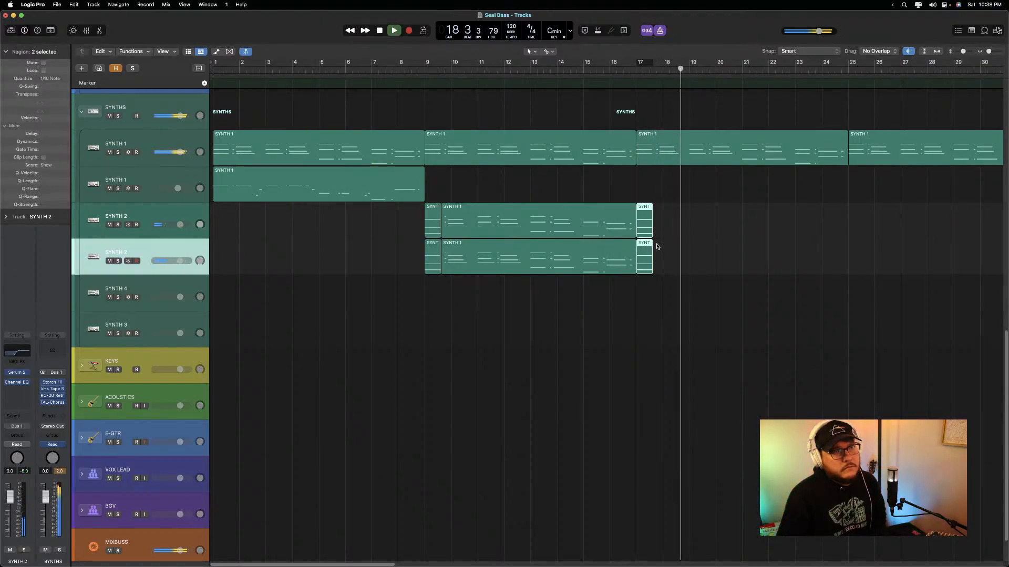
key("Delete")
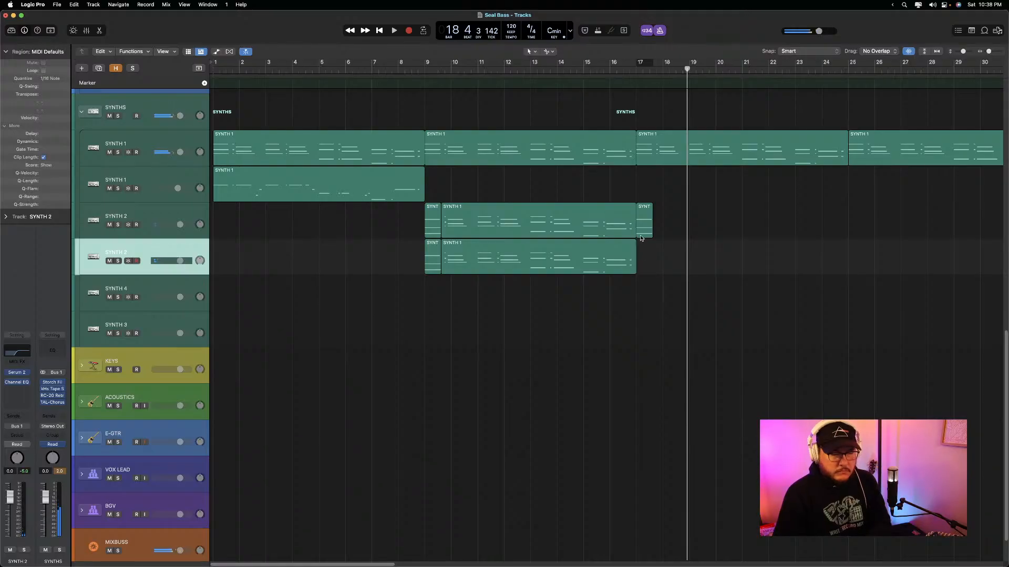
double_click(623, 70)
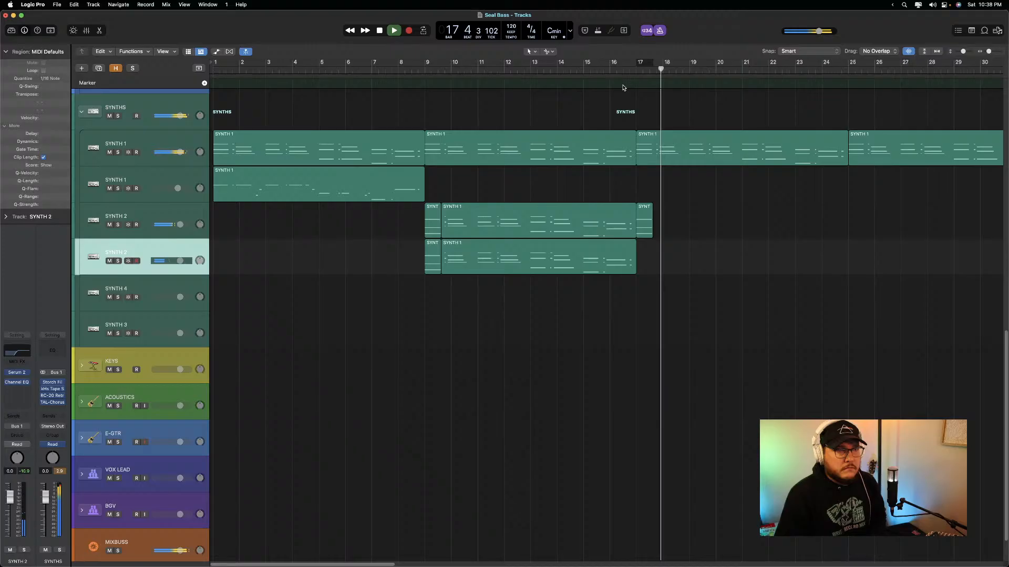
Extend the original SYNTH 2 track's bar 17 region to bar 18 and lengthen its three chord notes to nearly fill the bar
double_click(642, 209)
key("space")
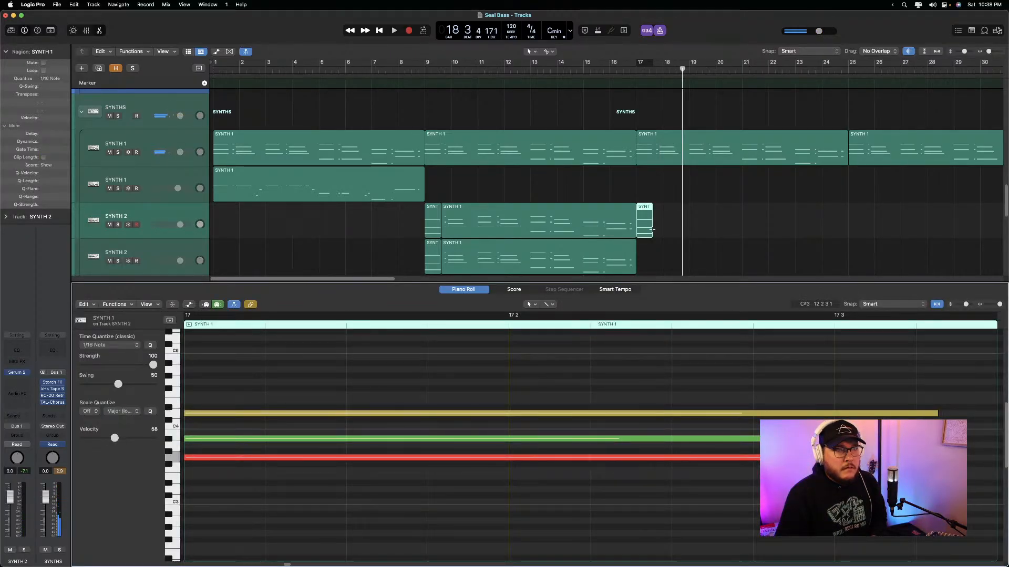
left_click_drag(652, 229, 663, 229)
key("super+a")
left_click_drag(673, 457, 961, 457)
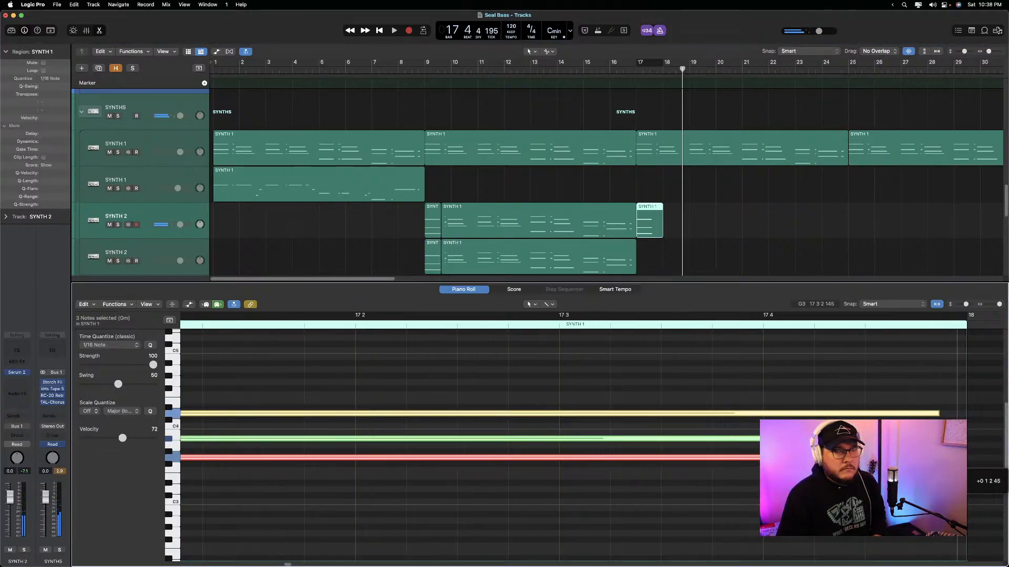
key("space")
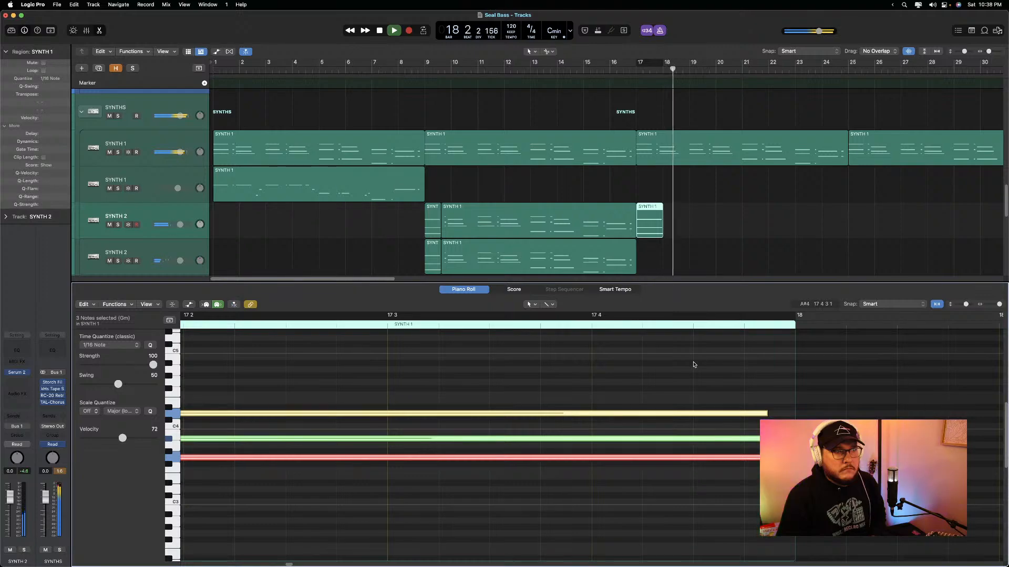
key("space")
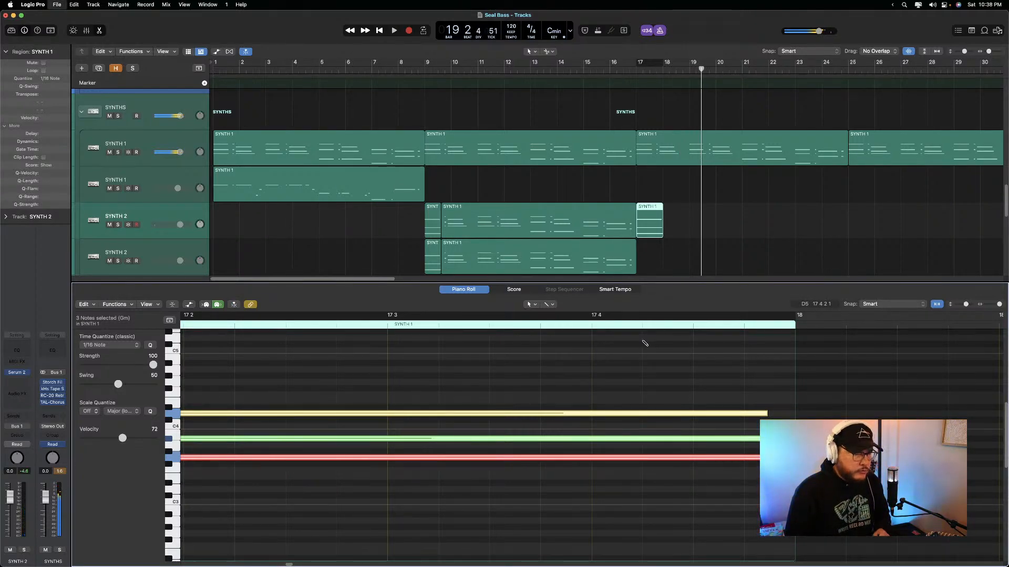
key("e")
Play the song from the beginning and lower the original SYNTH 2 track to -0.5 dB and the duplicate to -3.2 dB
key("Return")
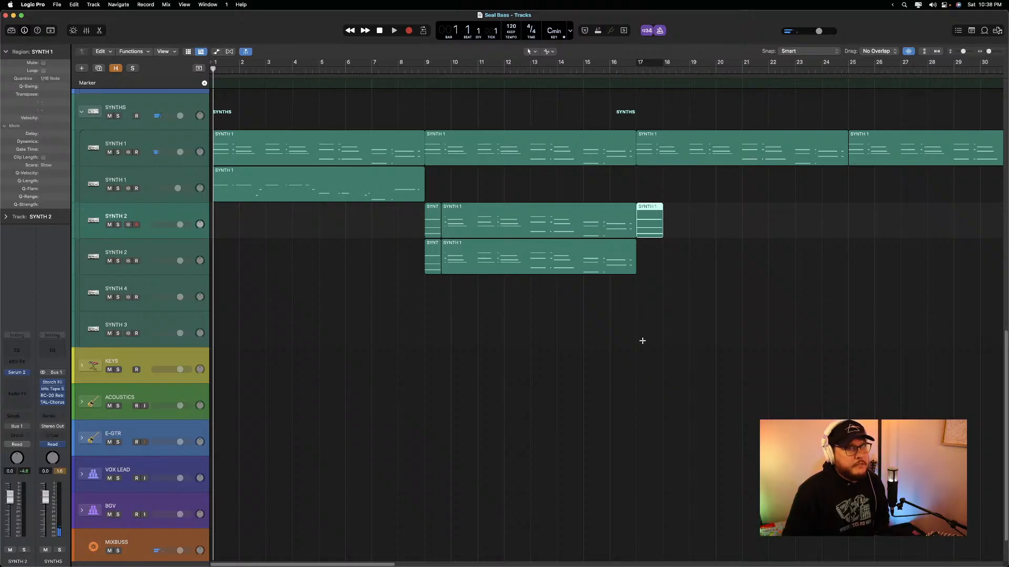
scroll(641, 346, "up", 5)
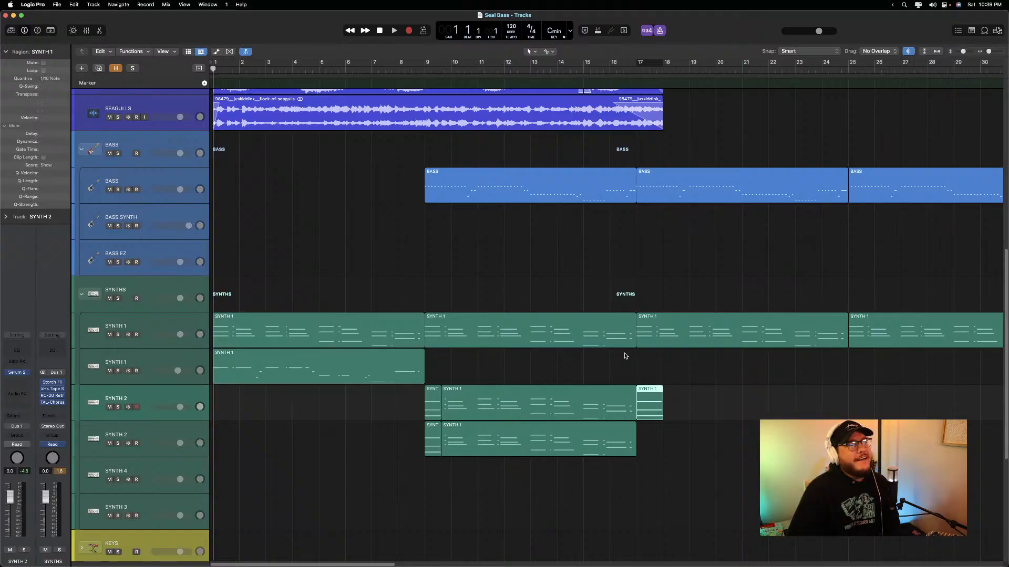
scroll(586, 344, "up", 4)
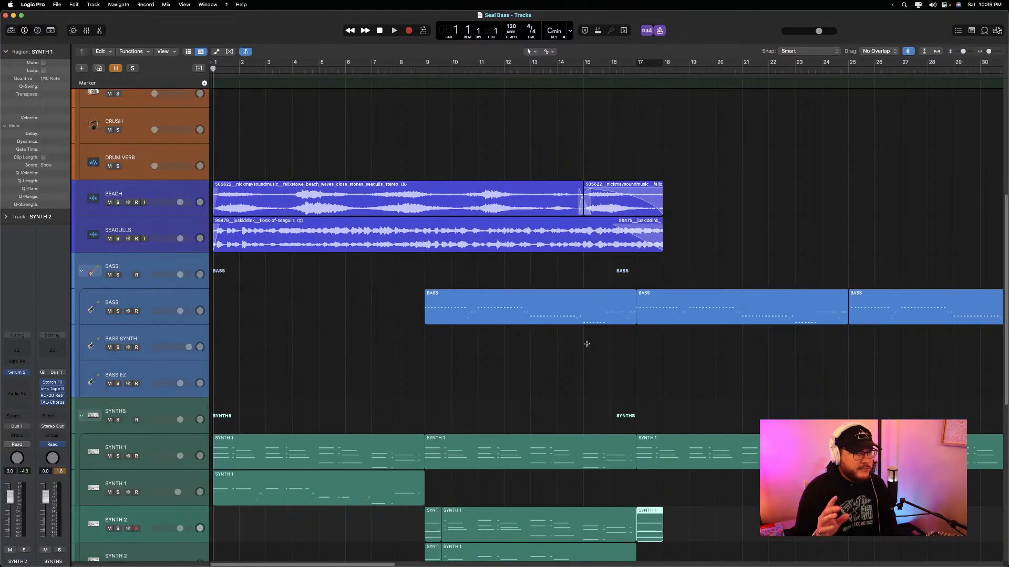
key("space")
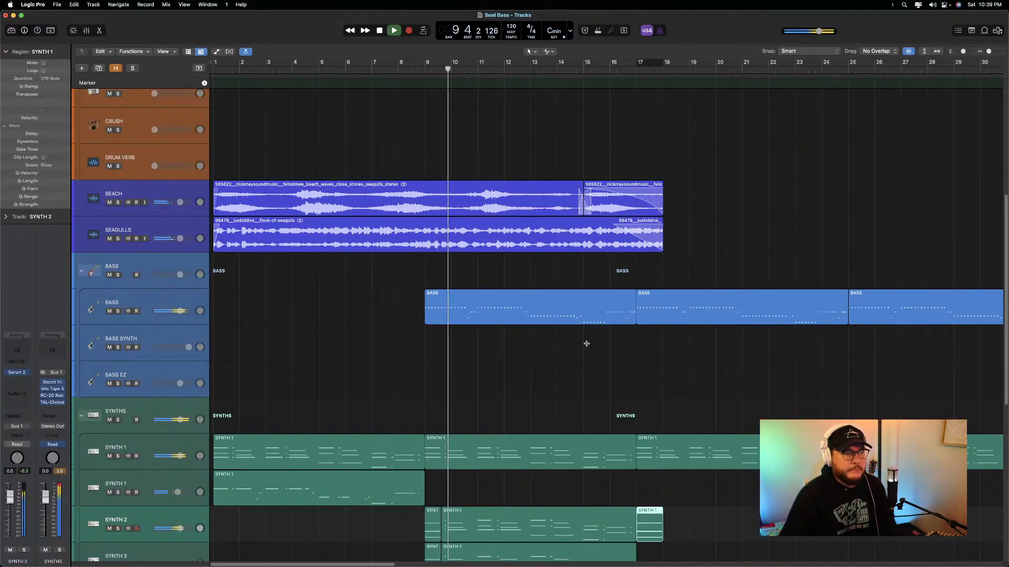
scroll(509, 459, "down", 4)
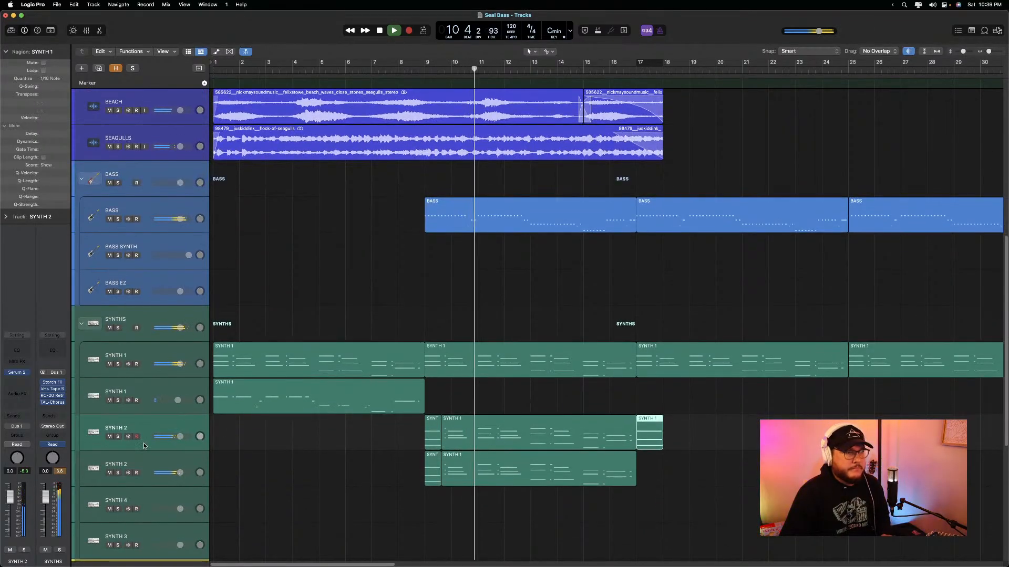
left_click_drag(180, 473, 178, 473)
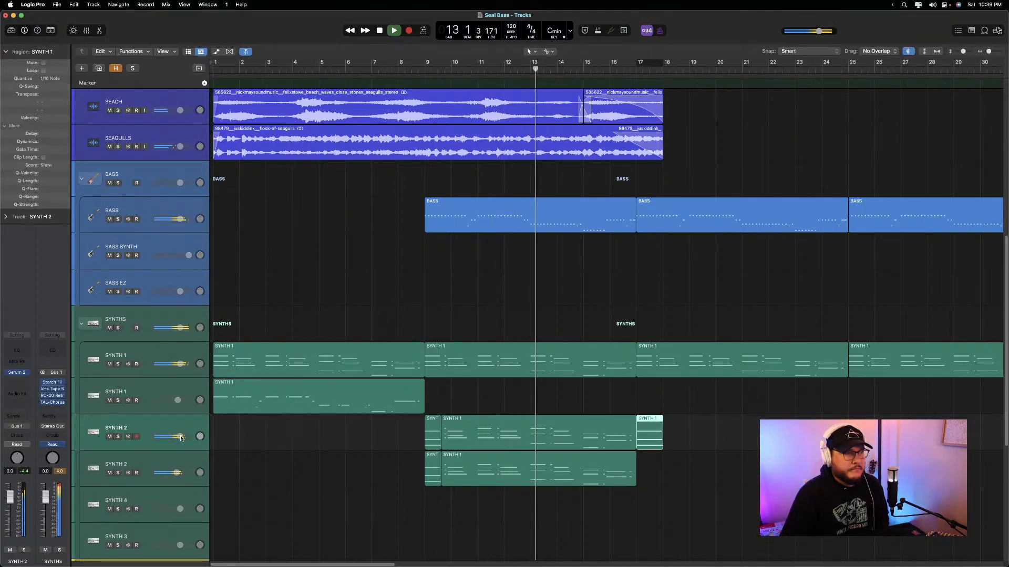
left_click_drag(181, 438, 179, 438)
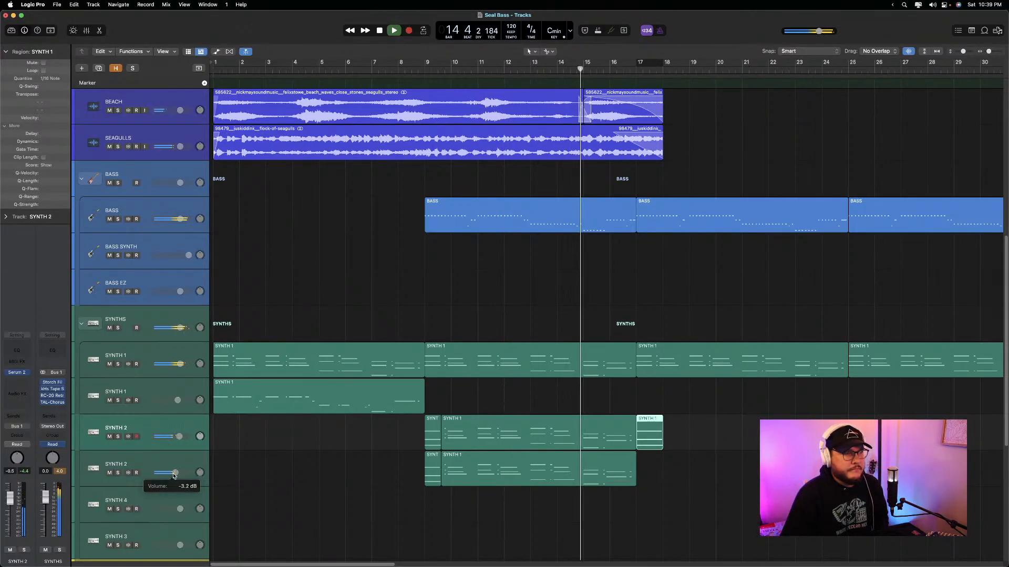
mouse_move(174, 476)
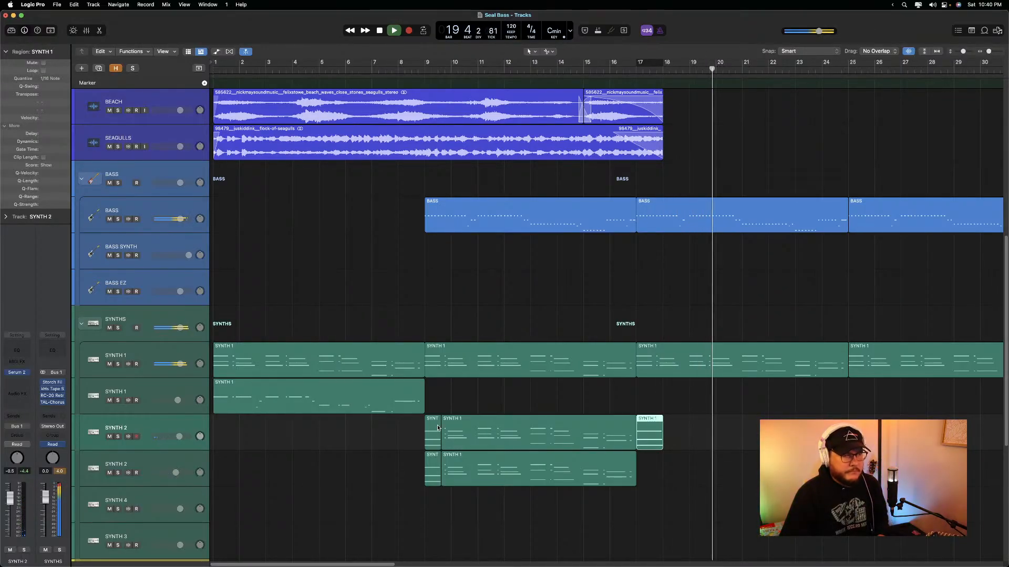
Listen through the arrangement from bar 19 to bar 33 and review where the drum, bass and synth regions end
scroll(438, 427, "right", 5)
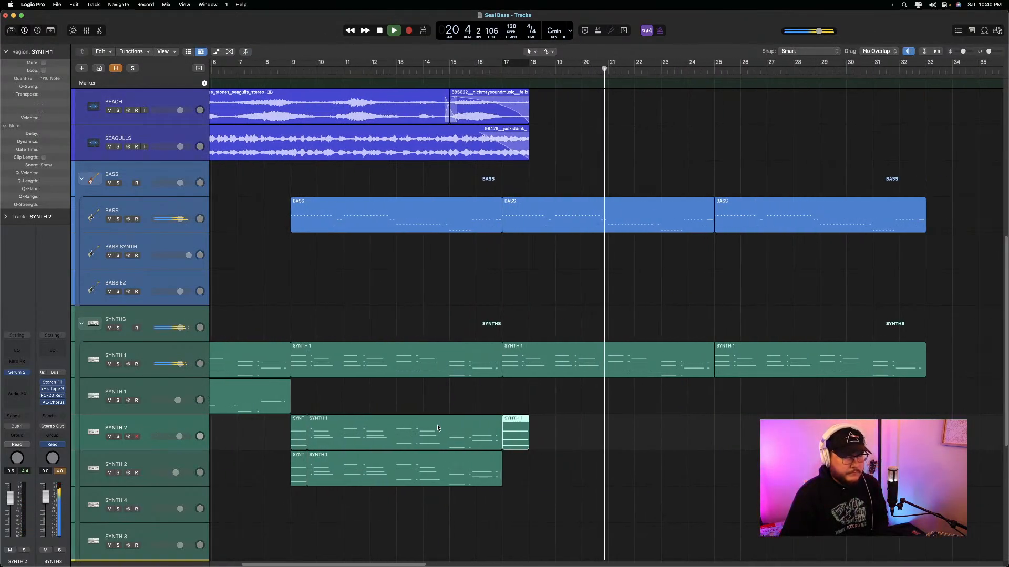
scroll(438, 427, "right", 2)
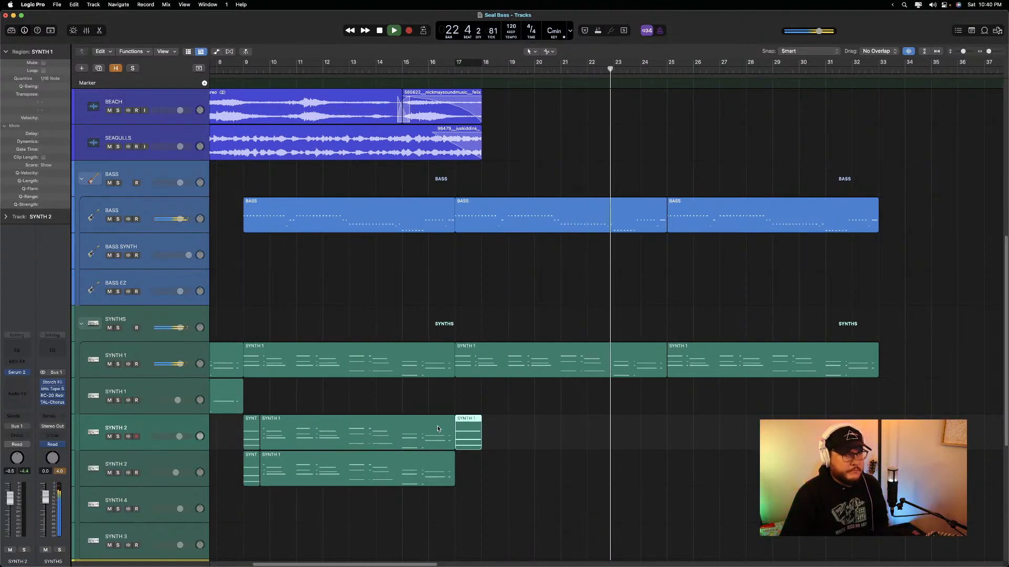
scroll(437, 429, "right", 3)
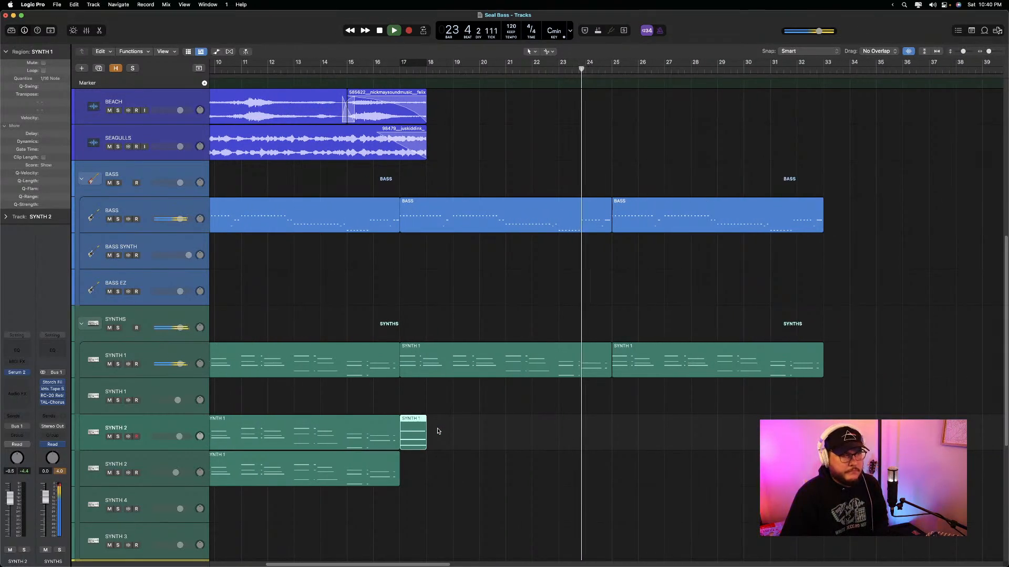
scroll(437, 431, "right", 3)
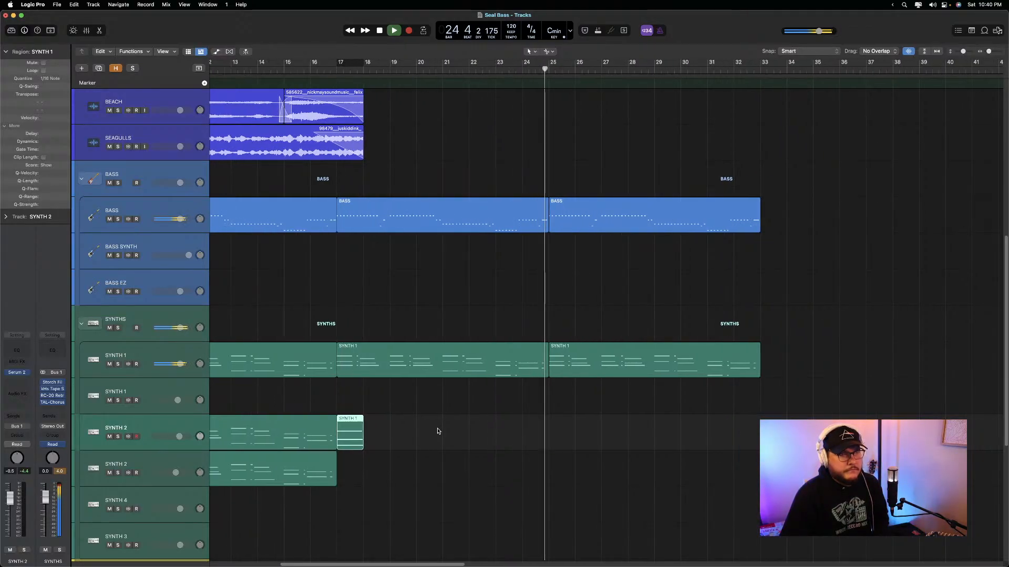
scroll(437, 431, "right", 3)
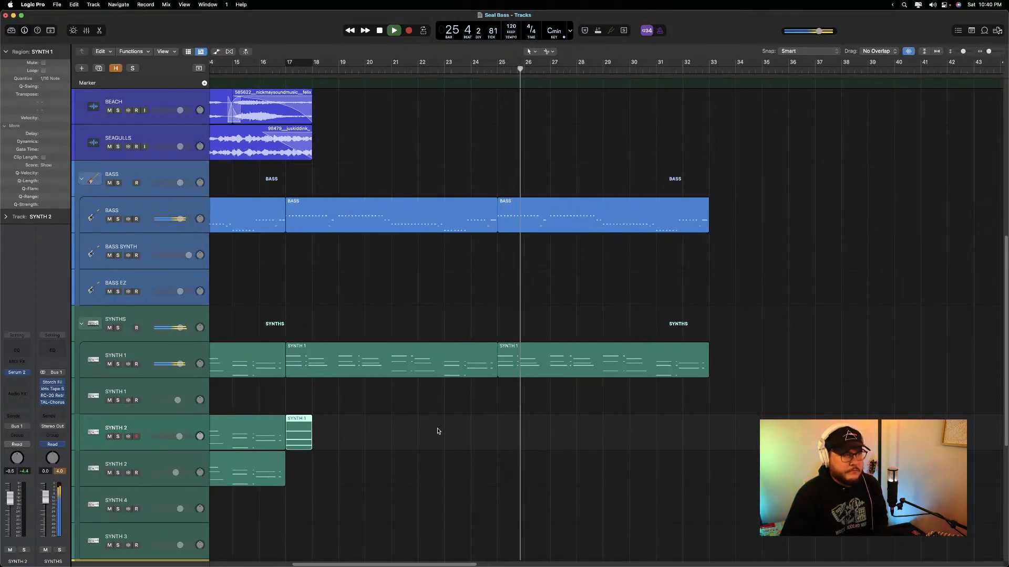
scroll(437, 431, "up", 5)
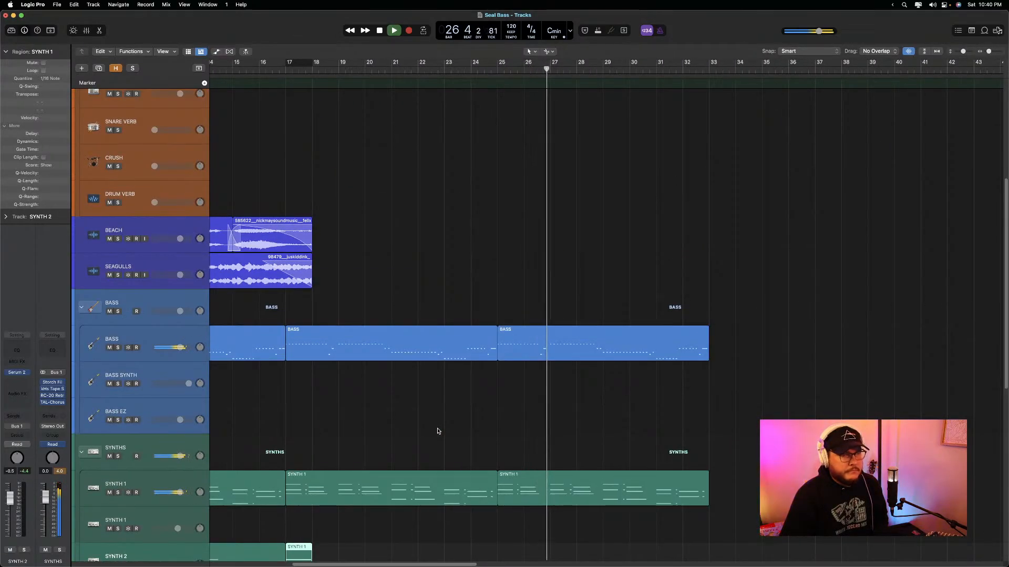
scroll(437, 431, "up", 3)
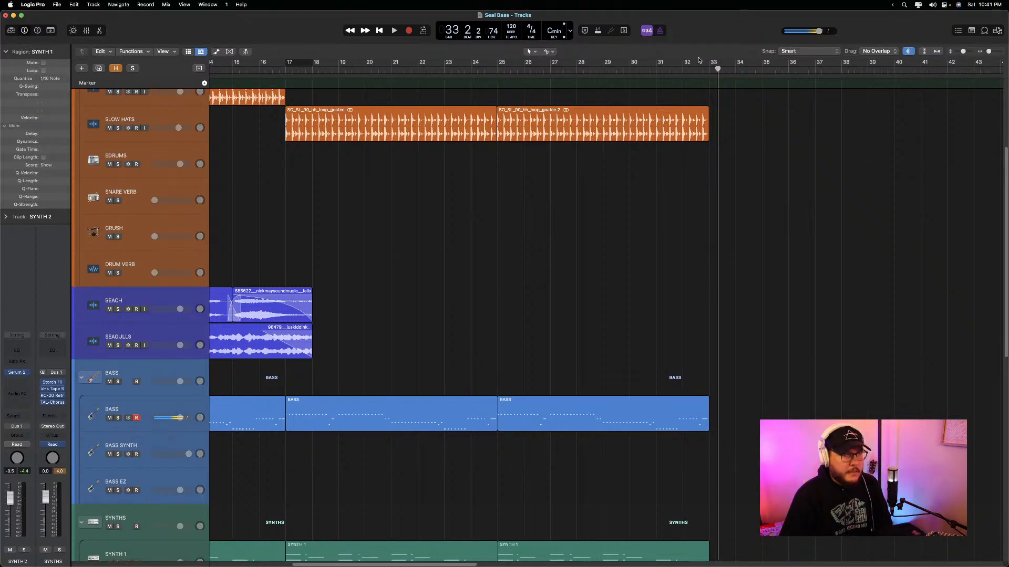
Repeat the last DRUMS region twice to extend the drums from bar 33 to bar 49
left_click(684, 70)
left_click_drag(682, 70, 679, 70)
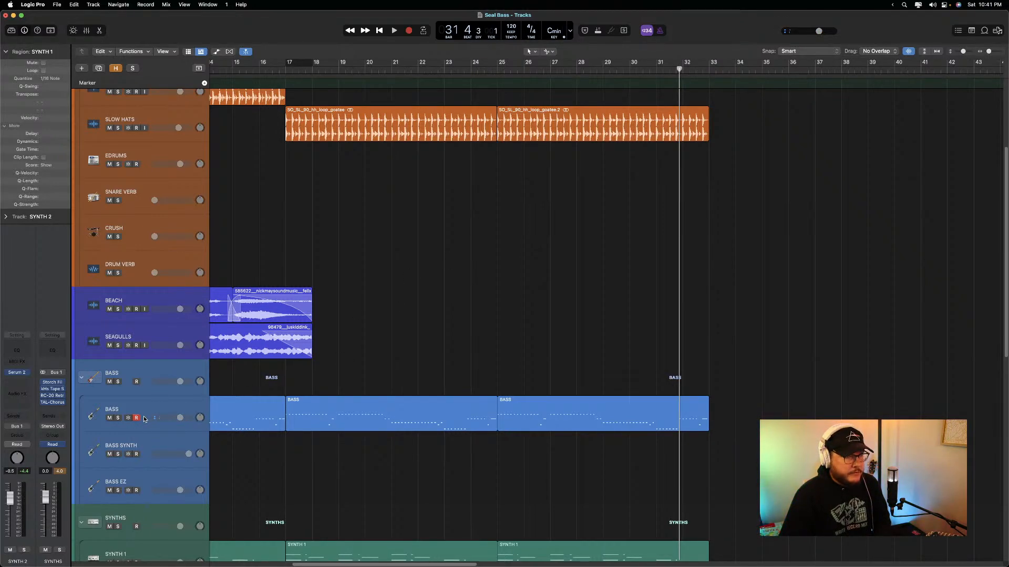
scroll(462, 350, "up", 4)
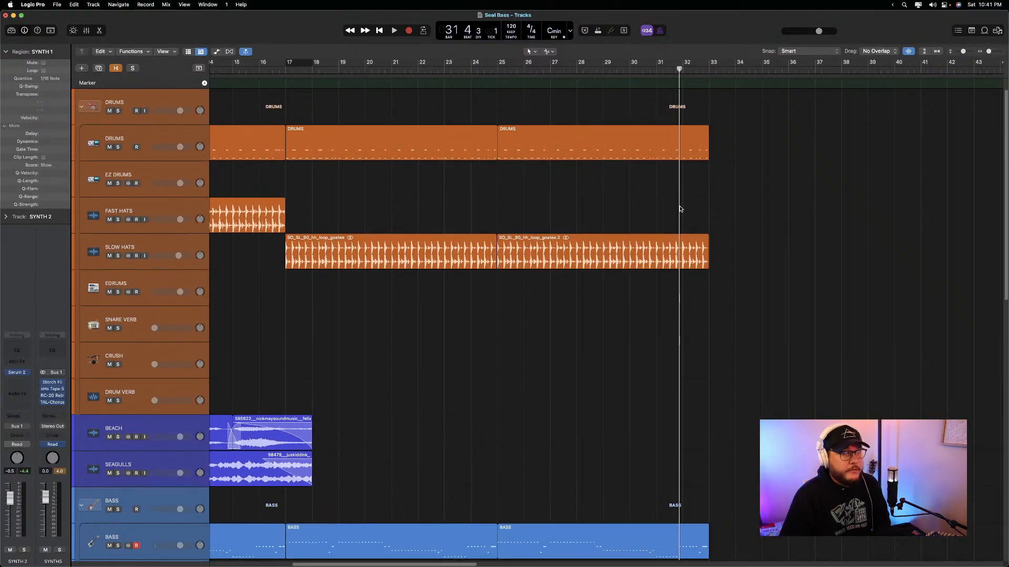
left_click(669, 133)
key("super+r")
key("super+r")
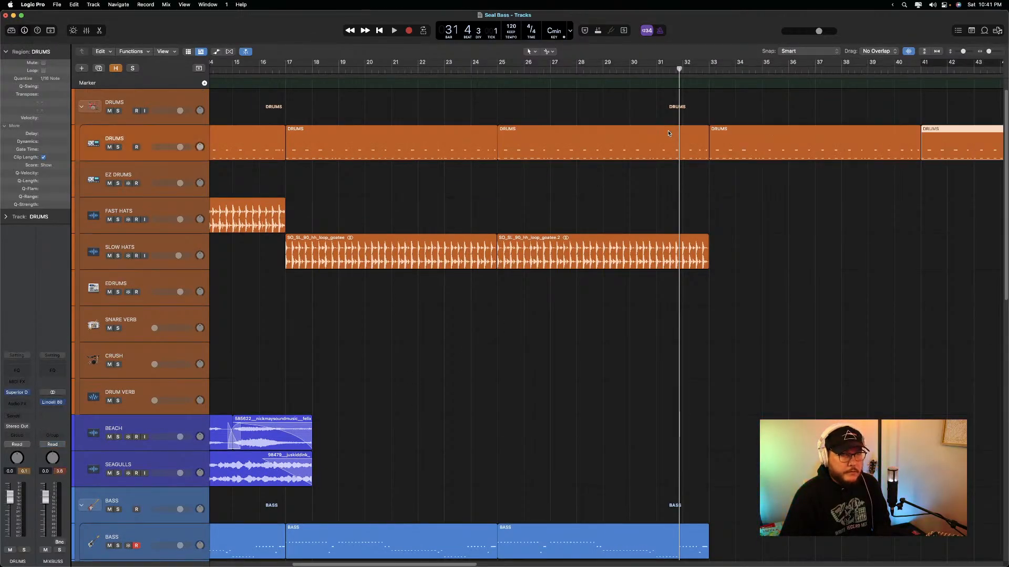
Try recording a new part on the BASS track across bars 33 and 34 and delete the recorded region
left_click(657, 72)
key("space")
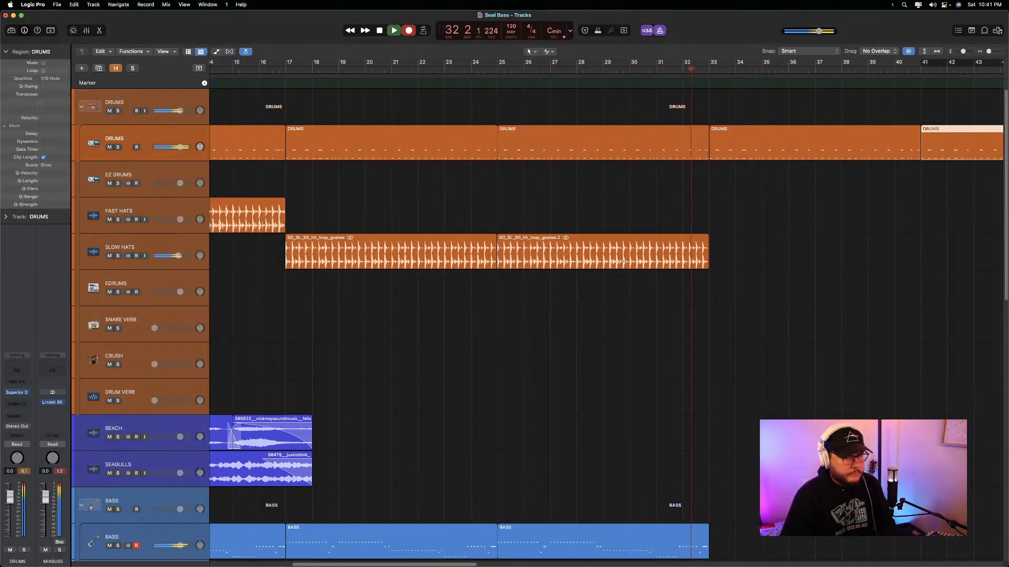
key("r")
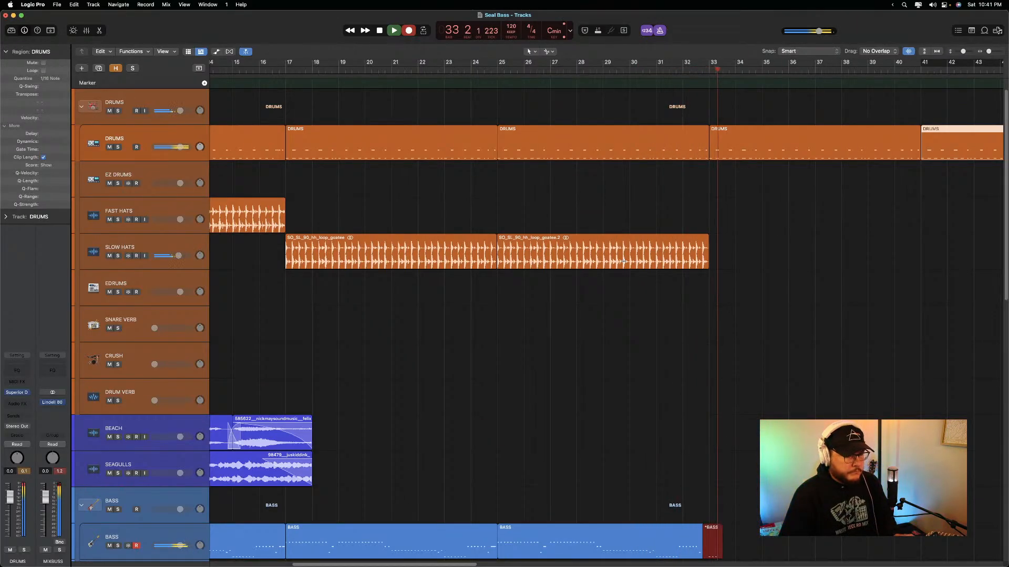
key("space")
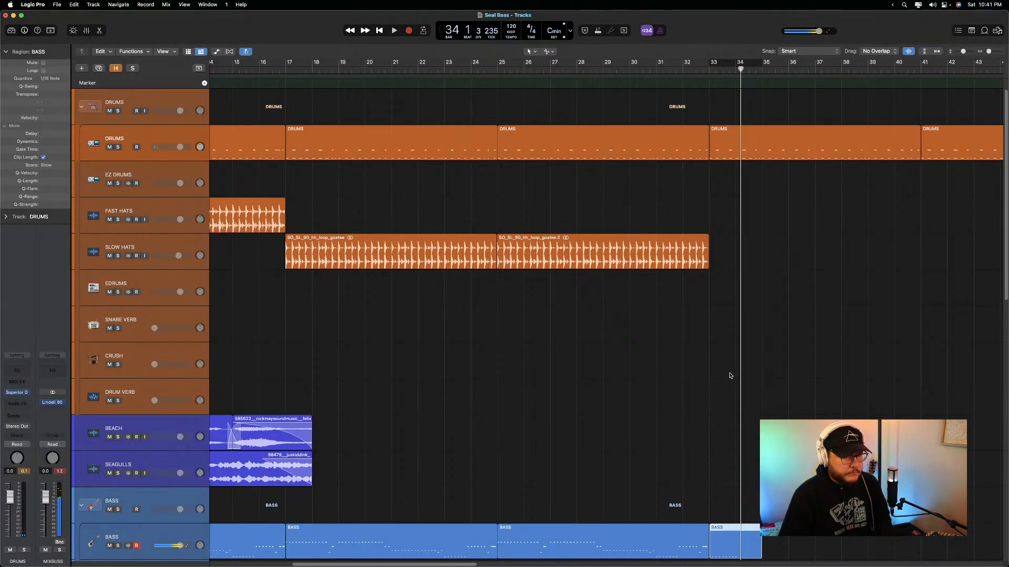
key("Delete")
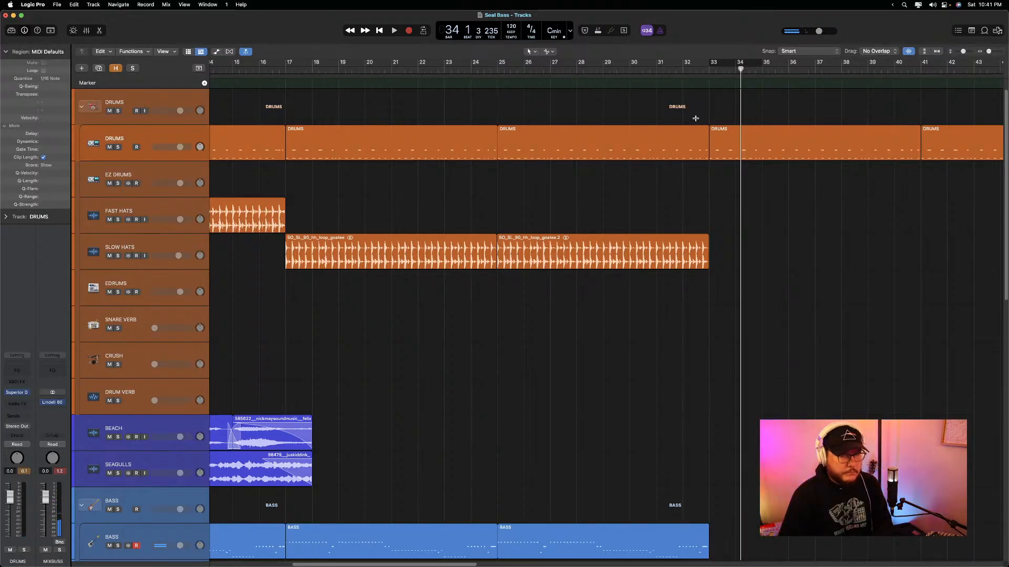
Try a second bass recording that runs through to bar 41, stop it and discard the take
left_click(683, 68)
key("r")
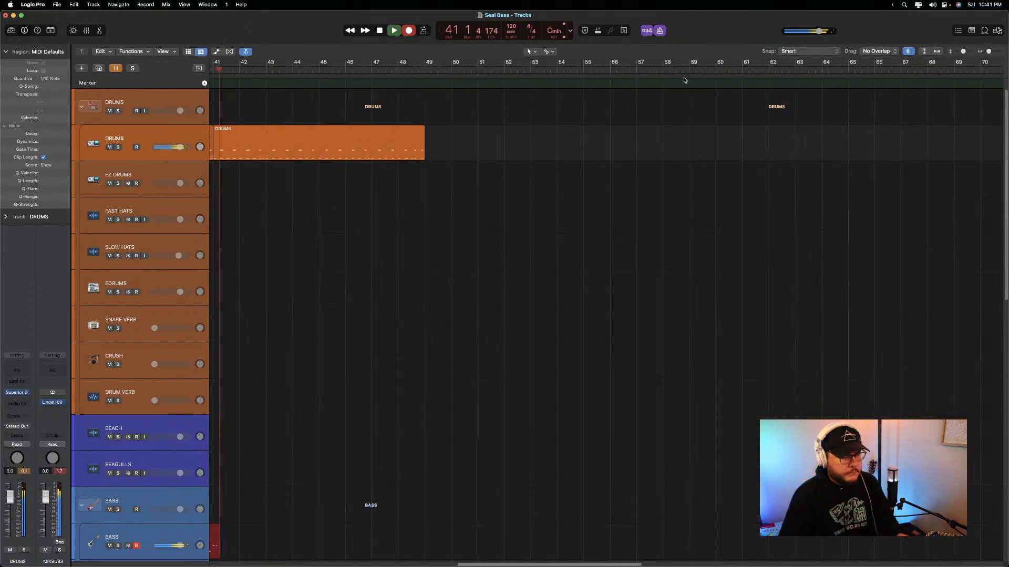
key("shift+r")
key("space")
key("super+z")
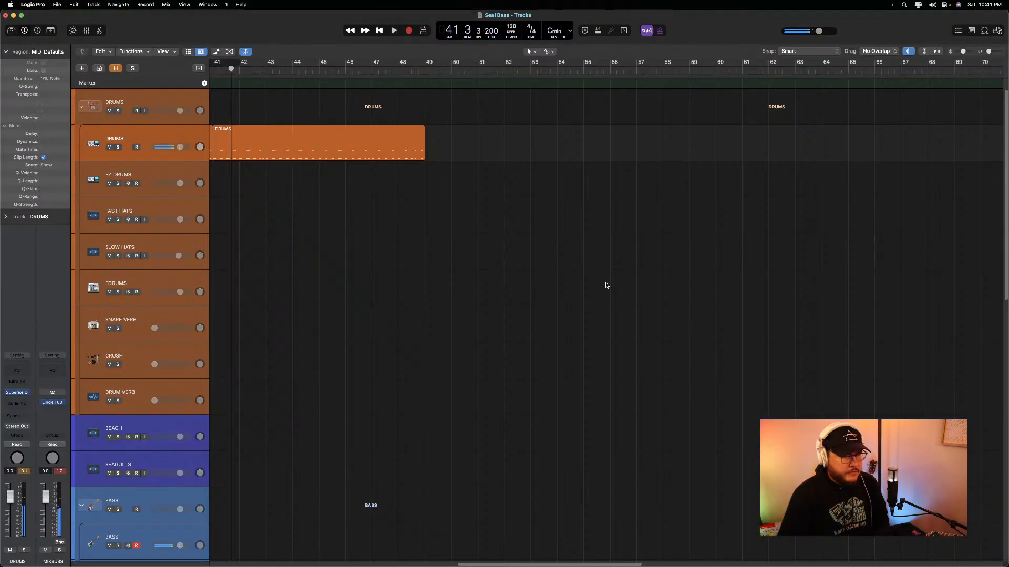
Play back the transition from bar 32 into bar 33
scroll(609, 281, "left", 10)
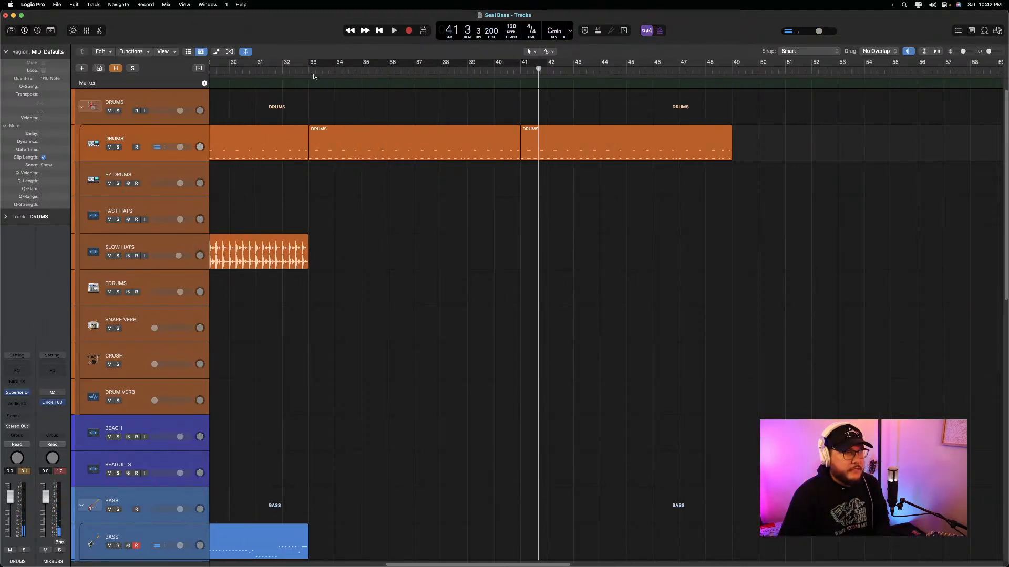
left_click(287, 69)
key("space")
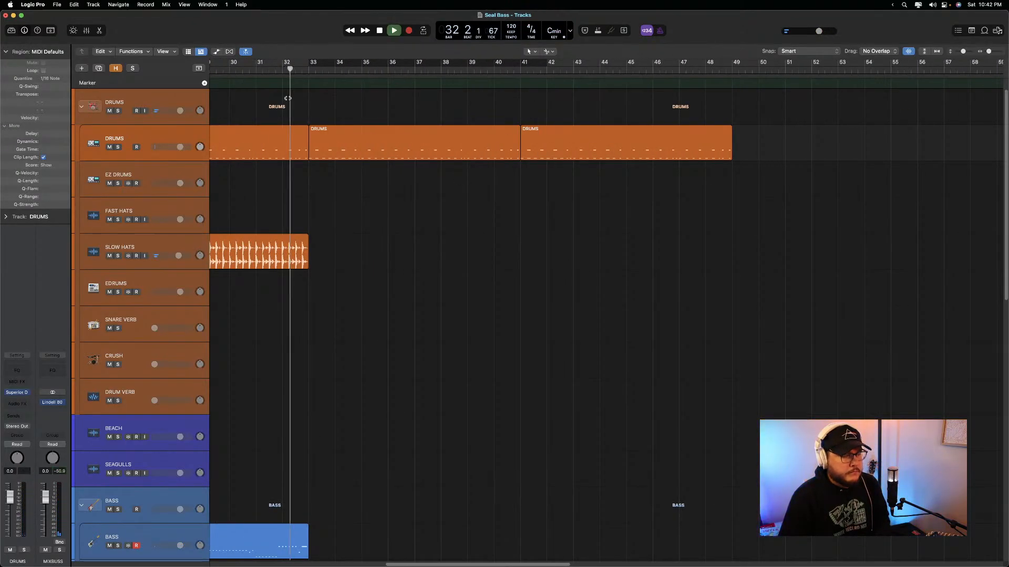
key("space")
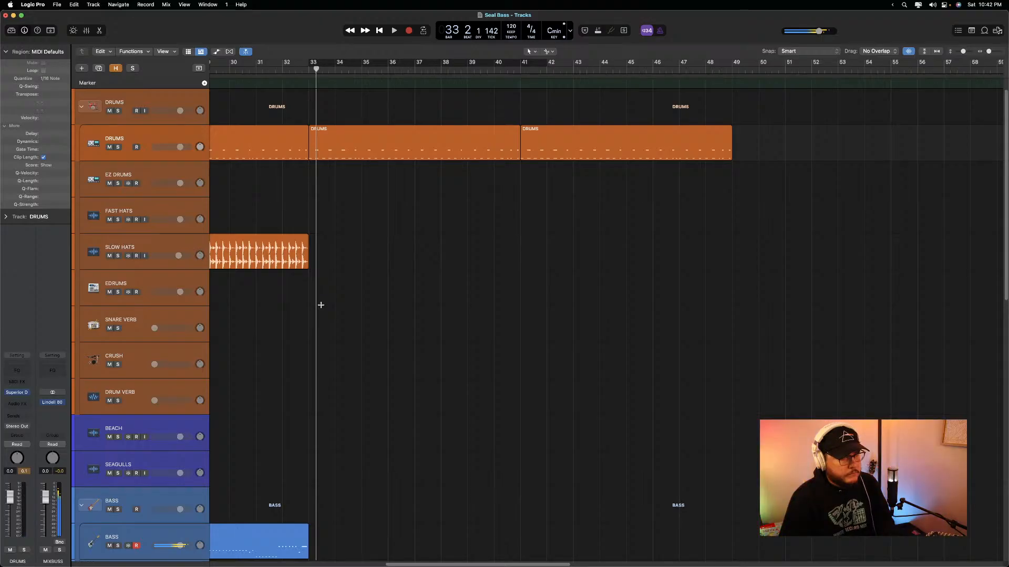
Split the long final note of the BASS region in bar 32, raise its second half to G2 and audition the change
scroll(320, 305, "down", 5)
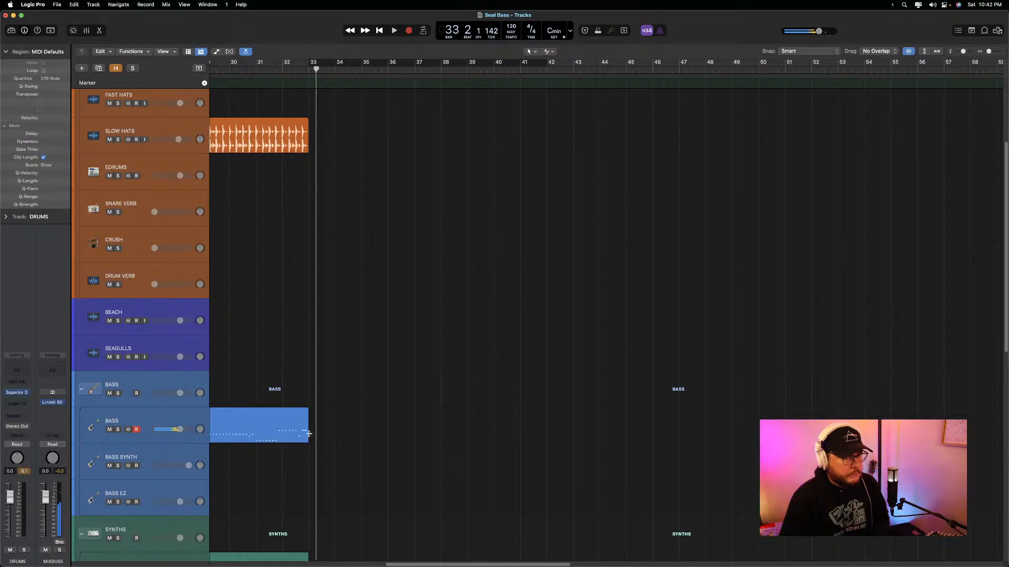
double_click(303, 423)
scroll(526, 420, "right", 6)
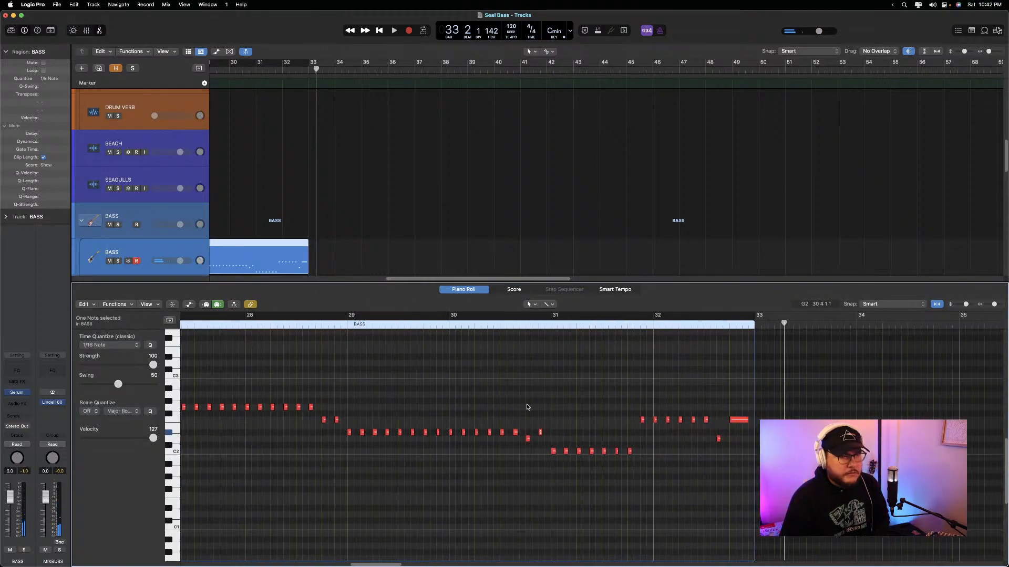
left_click(708, 328)
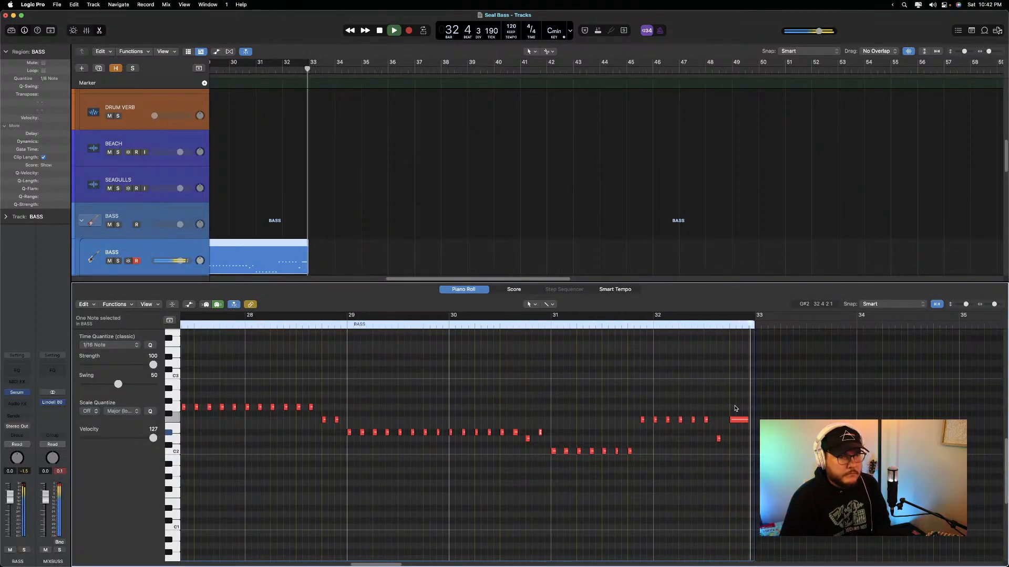
mouse_move(746, 420)
left_mouse_down()
mouse_move(731, 420)
mouse_move(745, 408)
left_mouse_up()
key("space")
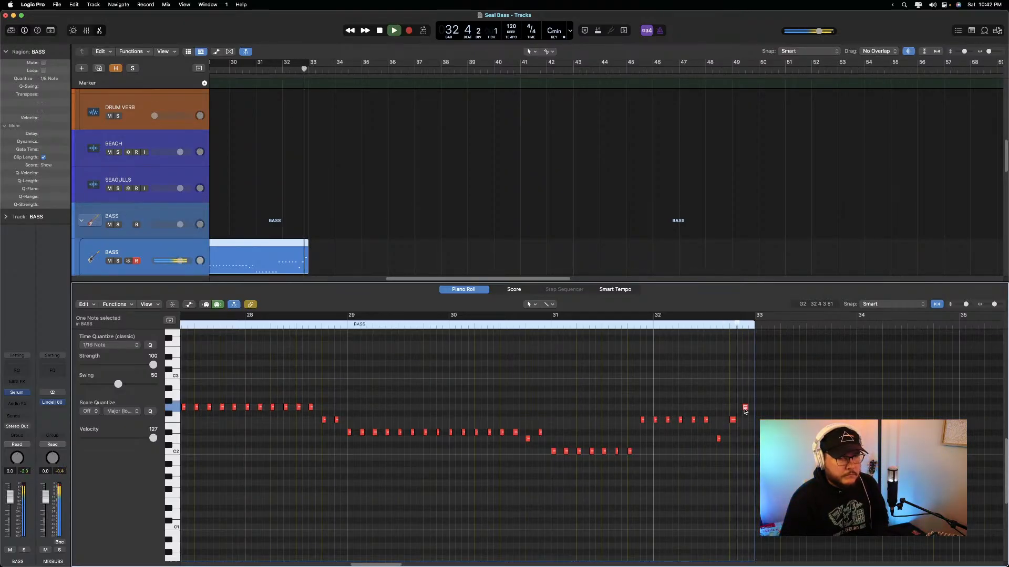
key("space")
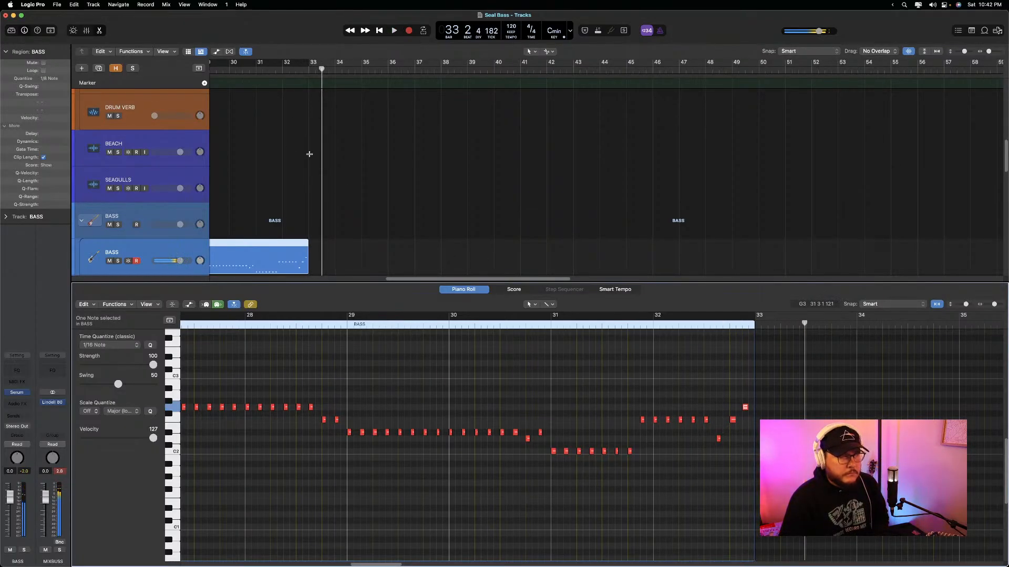
Record a longer BASS take from bar 33 to bar 47, play it back and delete it
left_click(279, 69)
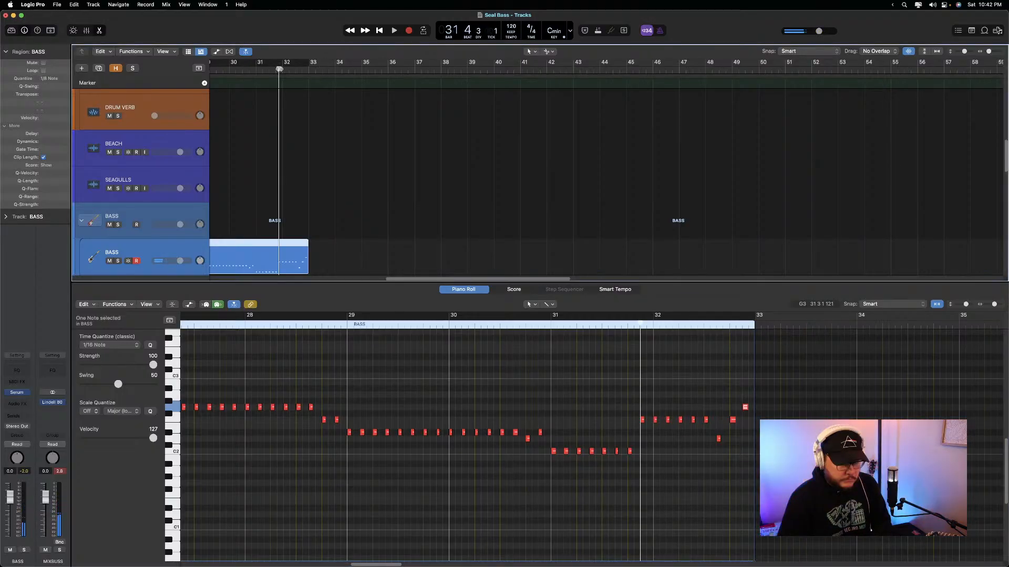
key("e")
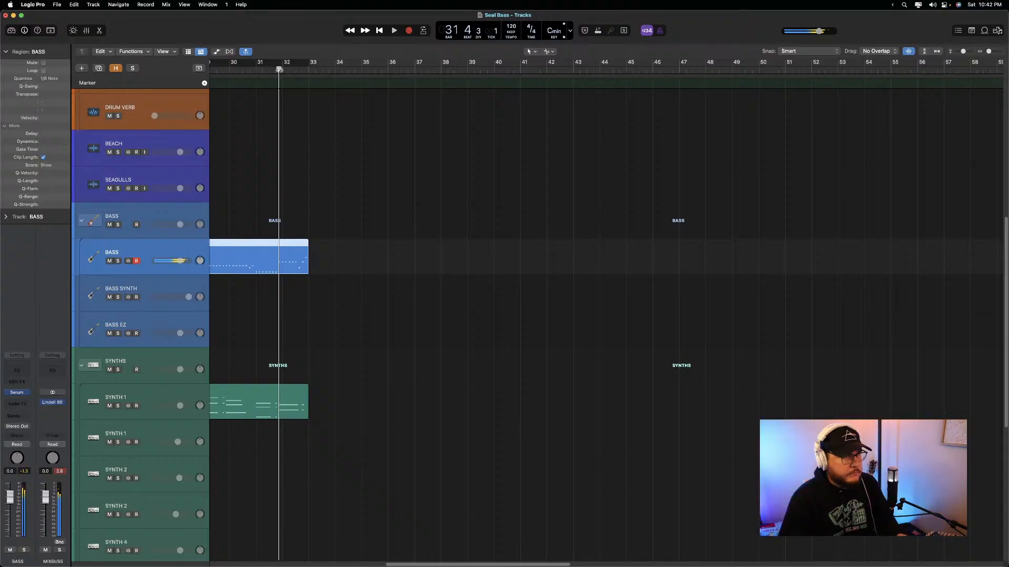
key("r")
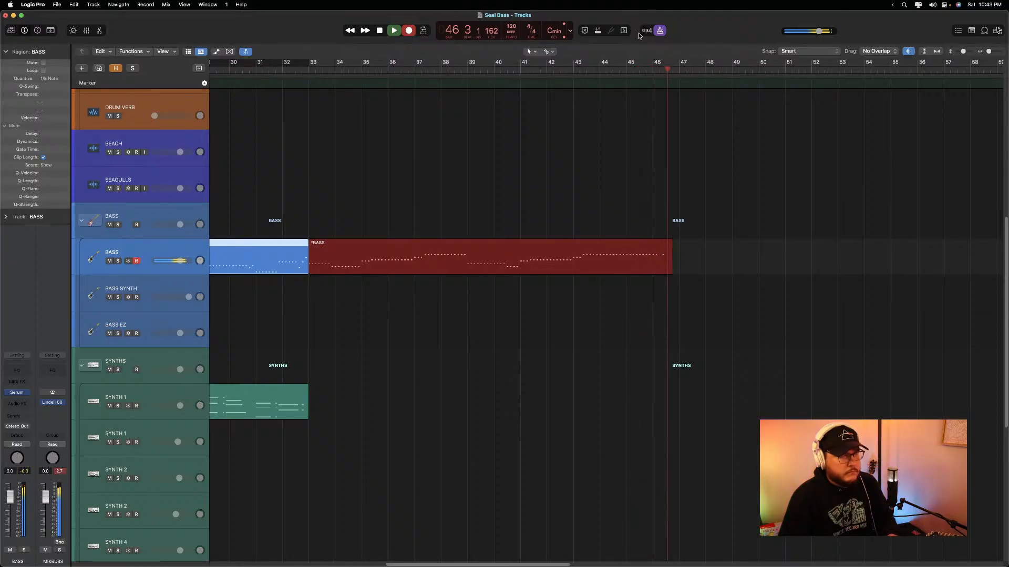
key("space")
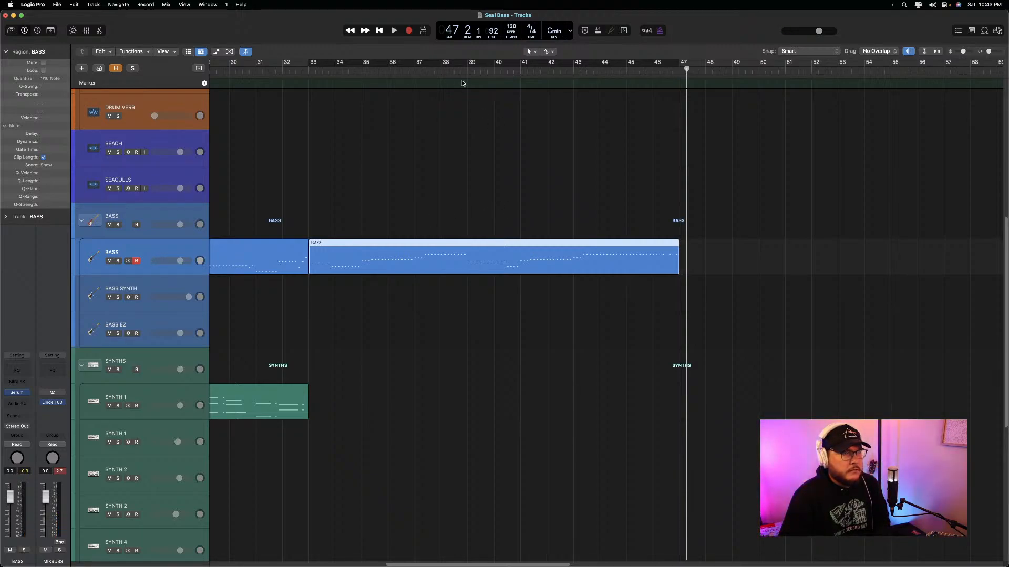
left_click(304, 68)
key("space")
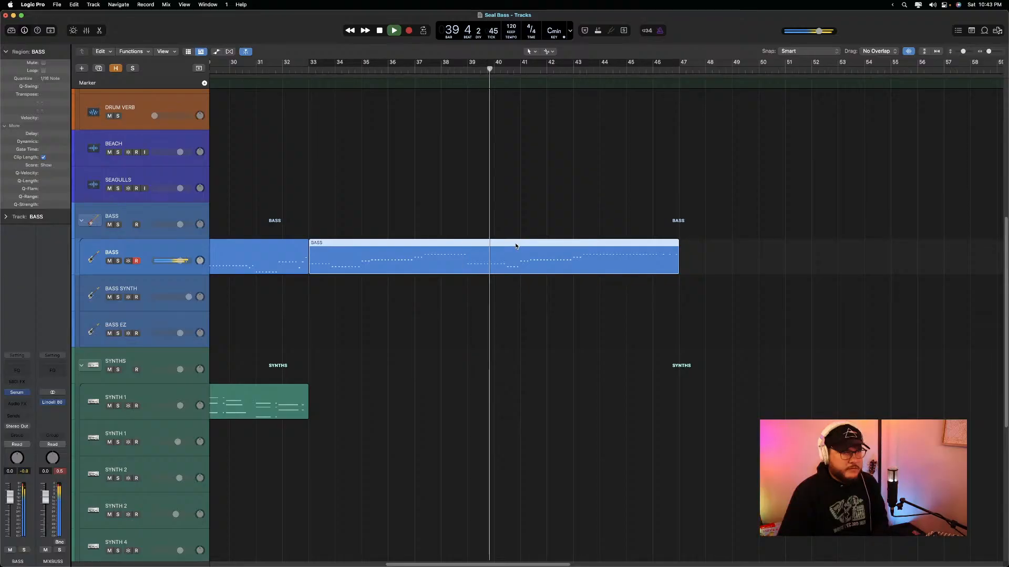
key("Delete")
key("space")
Start another bass recording from mid-bar 32, stop it around bar 34 and discard it
left_click(296, 70)
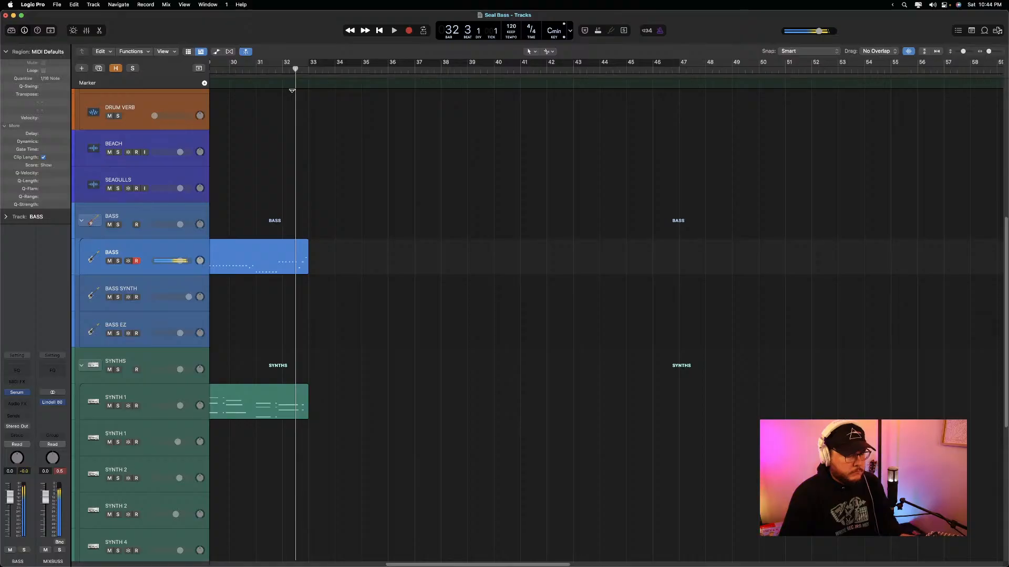
key("r")
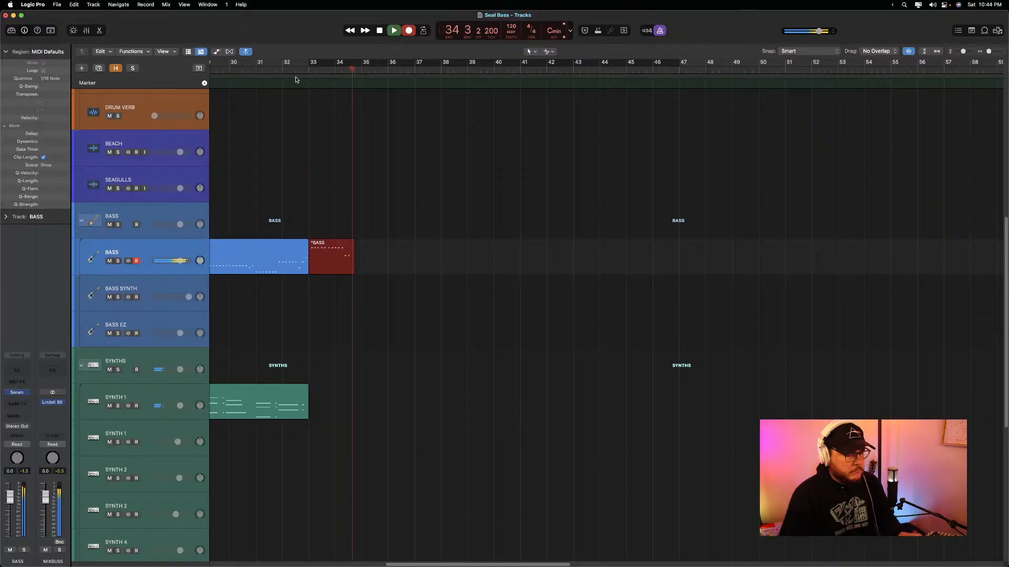
key("shift+r")
key("space")
key("super+z")
Re-record the BASS part from the bar 33 transition into bar 41 and undo that take
left_click(289, 69)
left_click(284, 70)
key("r")
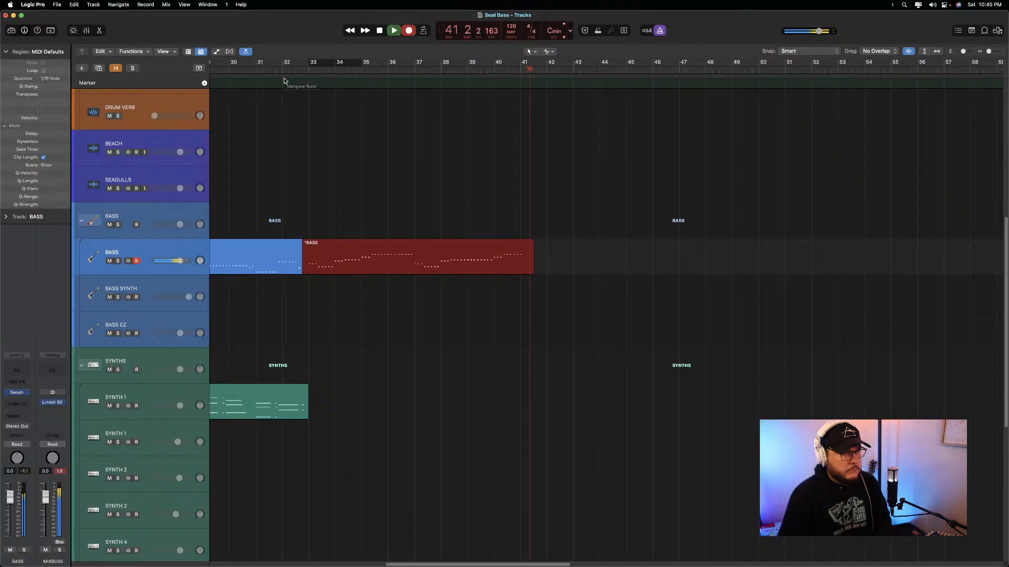
key("space")
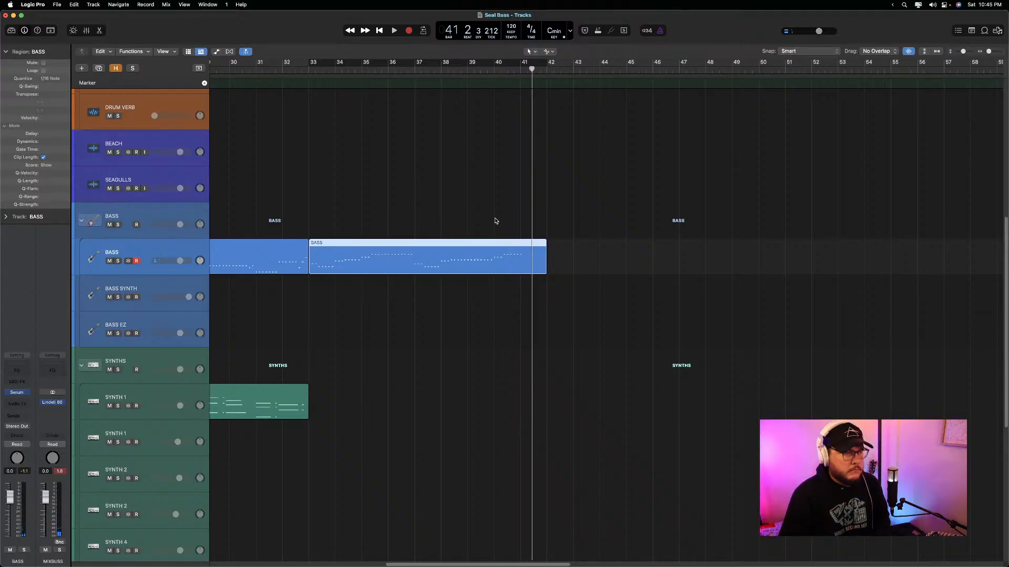
key("super+z")
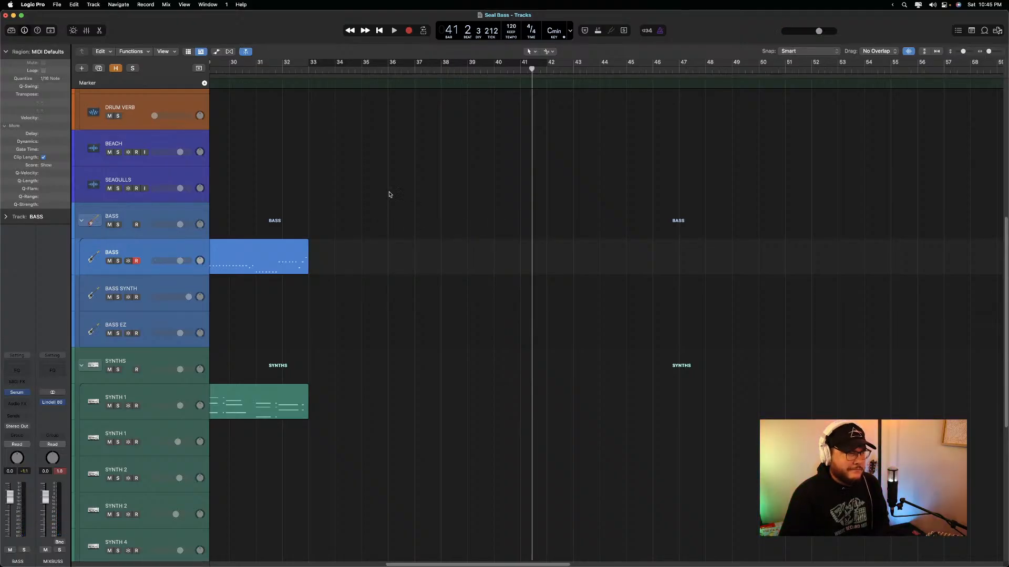
Delete the two DRUMS regions that span bars 33 to 49 on the DRUMS track
left_click(282, 70)
left_click(360, 71)
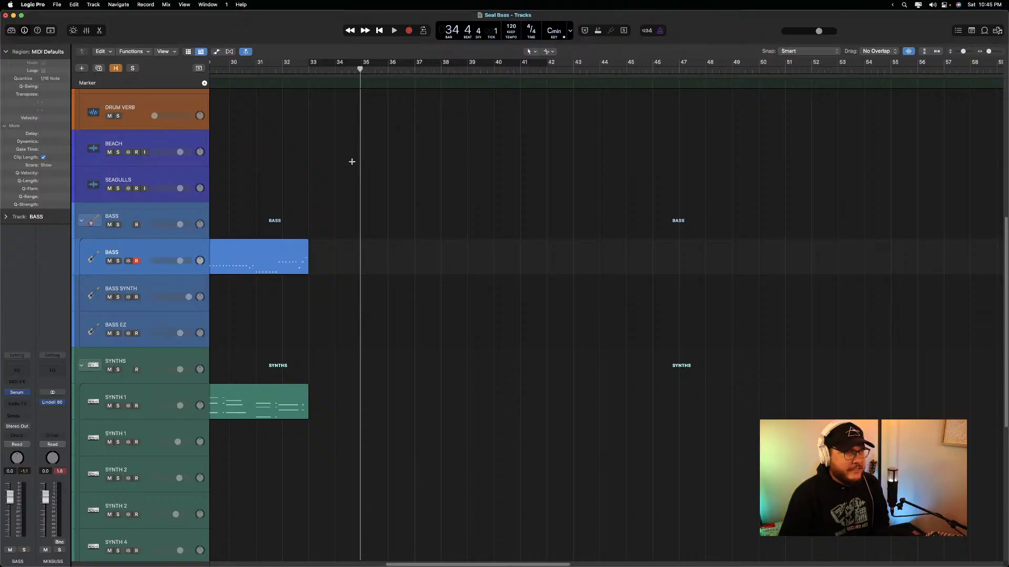
scroll(348, 160, "up", 8)
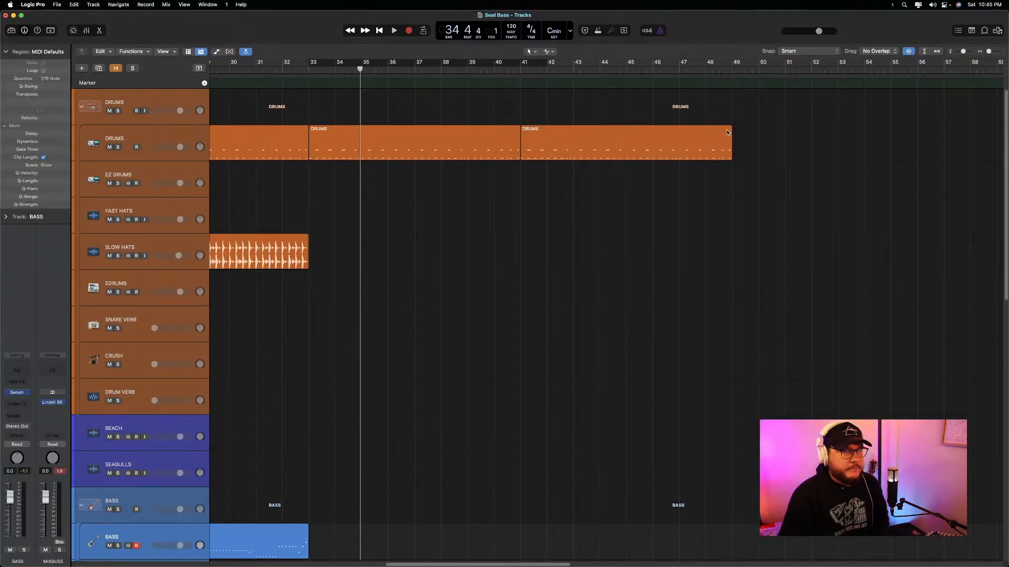
left_click_drag(731, 141, 486, 134)
key("Delete")
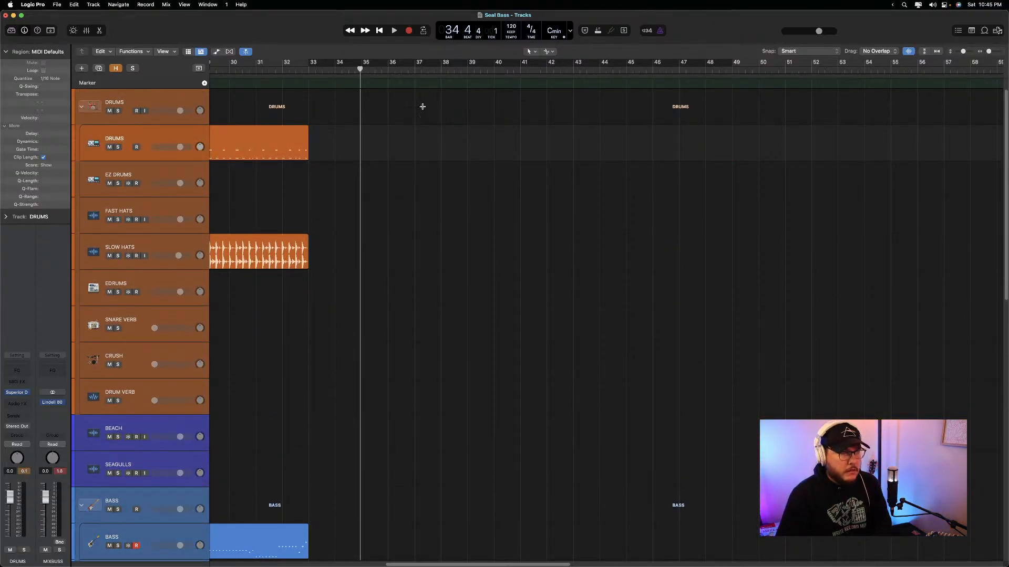
Record a new BASS take without drums, starting the recording in bar 33 and playing the part from bar 35 to bar 43
left_click(302, 70)
left_click(328, 67)
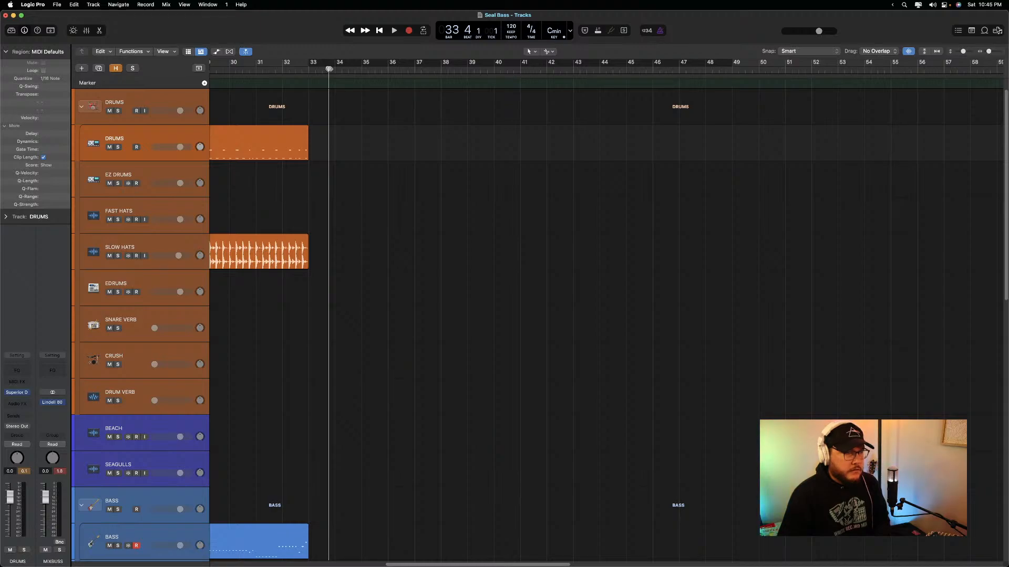
key("space")
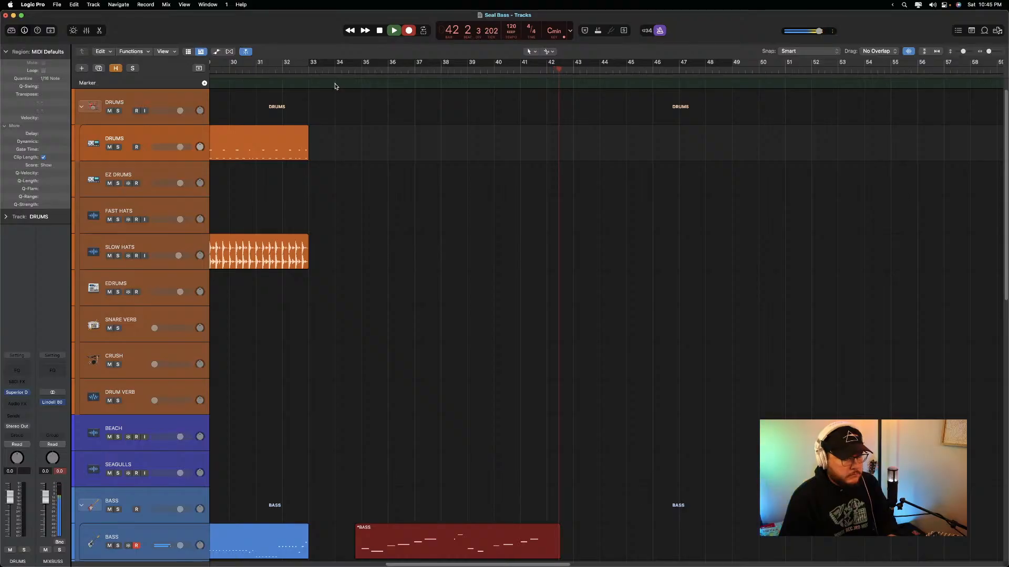
key("space")
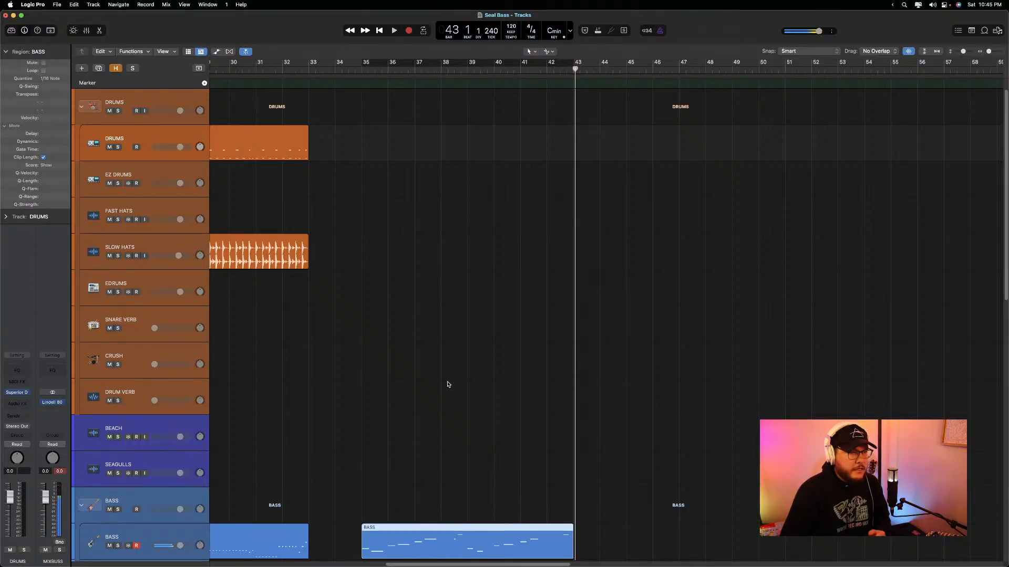
scroll(448, 384, "down", 5)
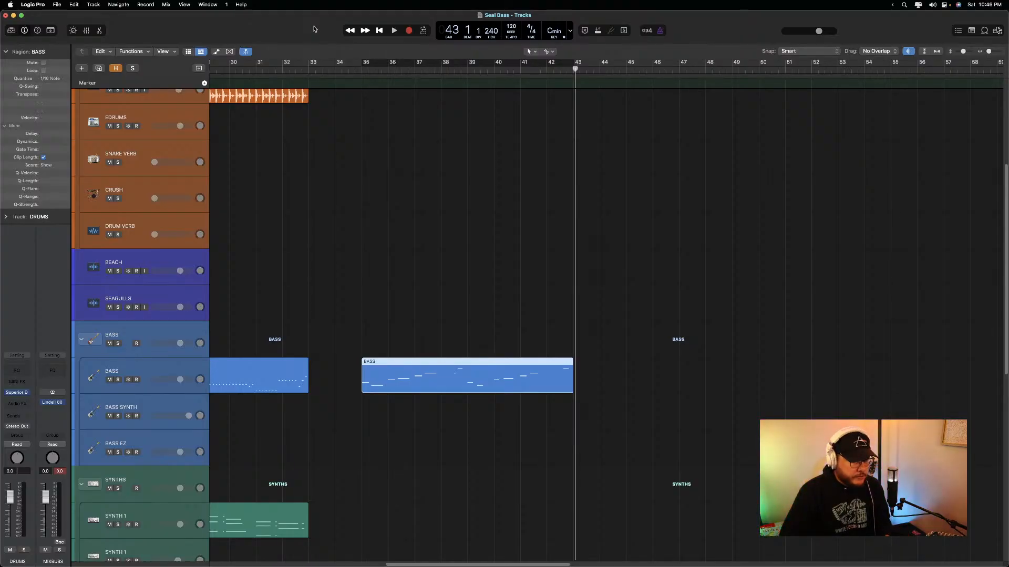
Switch to Splice
key("super+Tab")
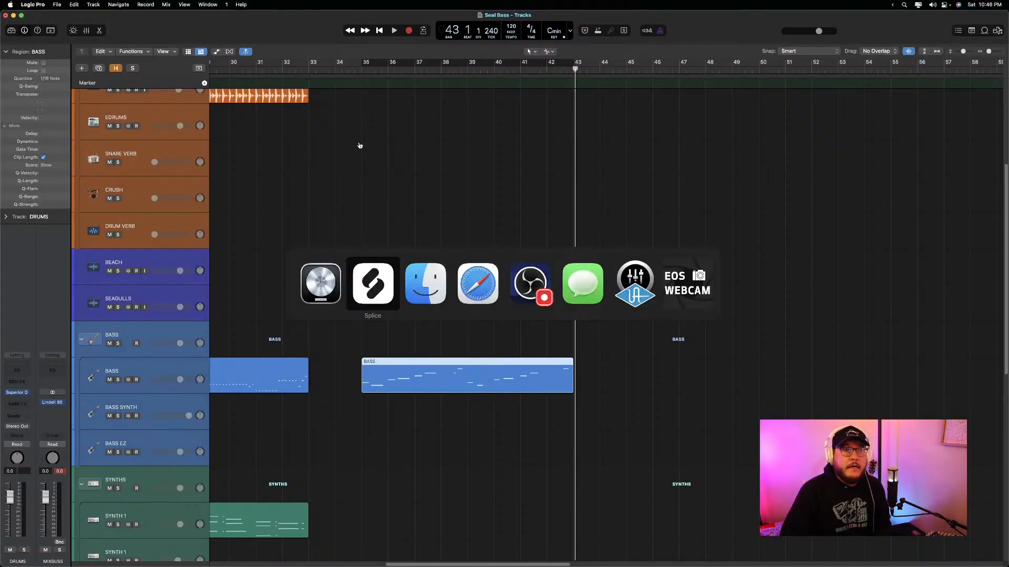